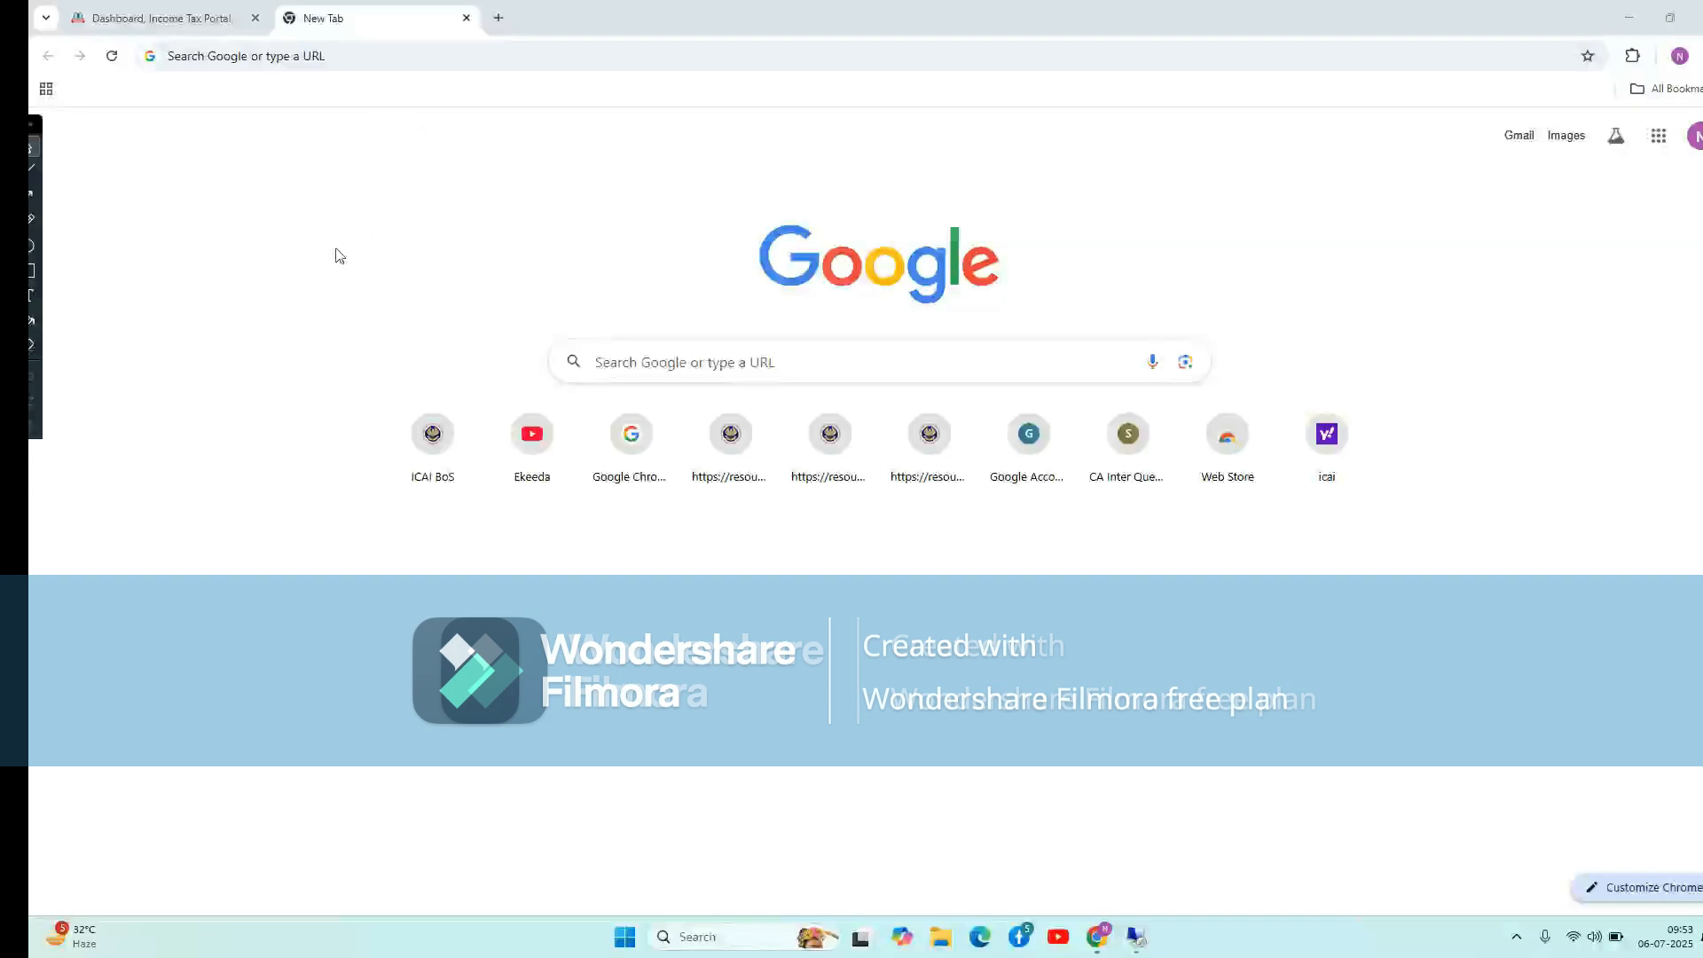
Search Google for "income tax", open the Income Tax Department home page and go to its login page
click(245, 55)
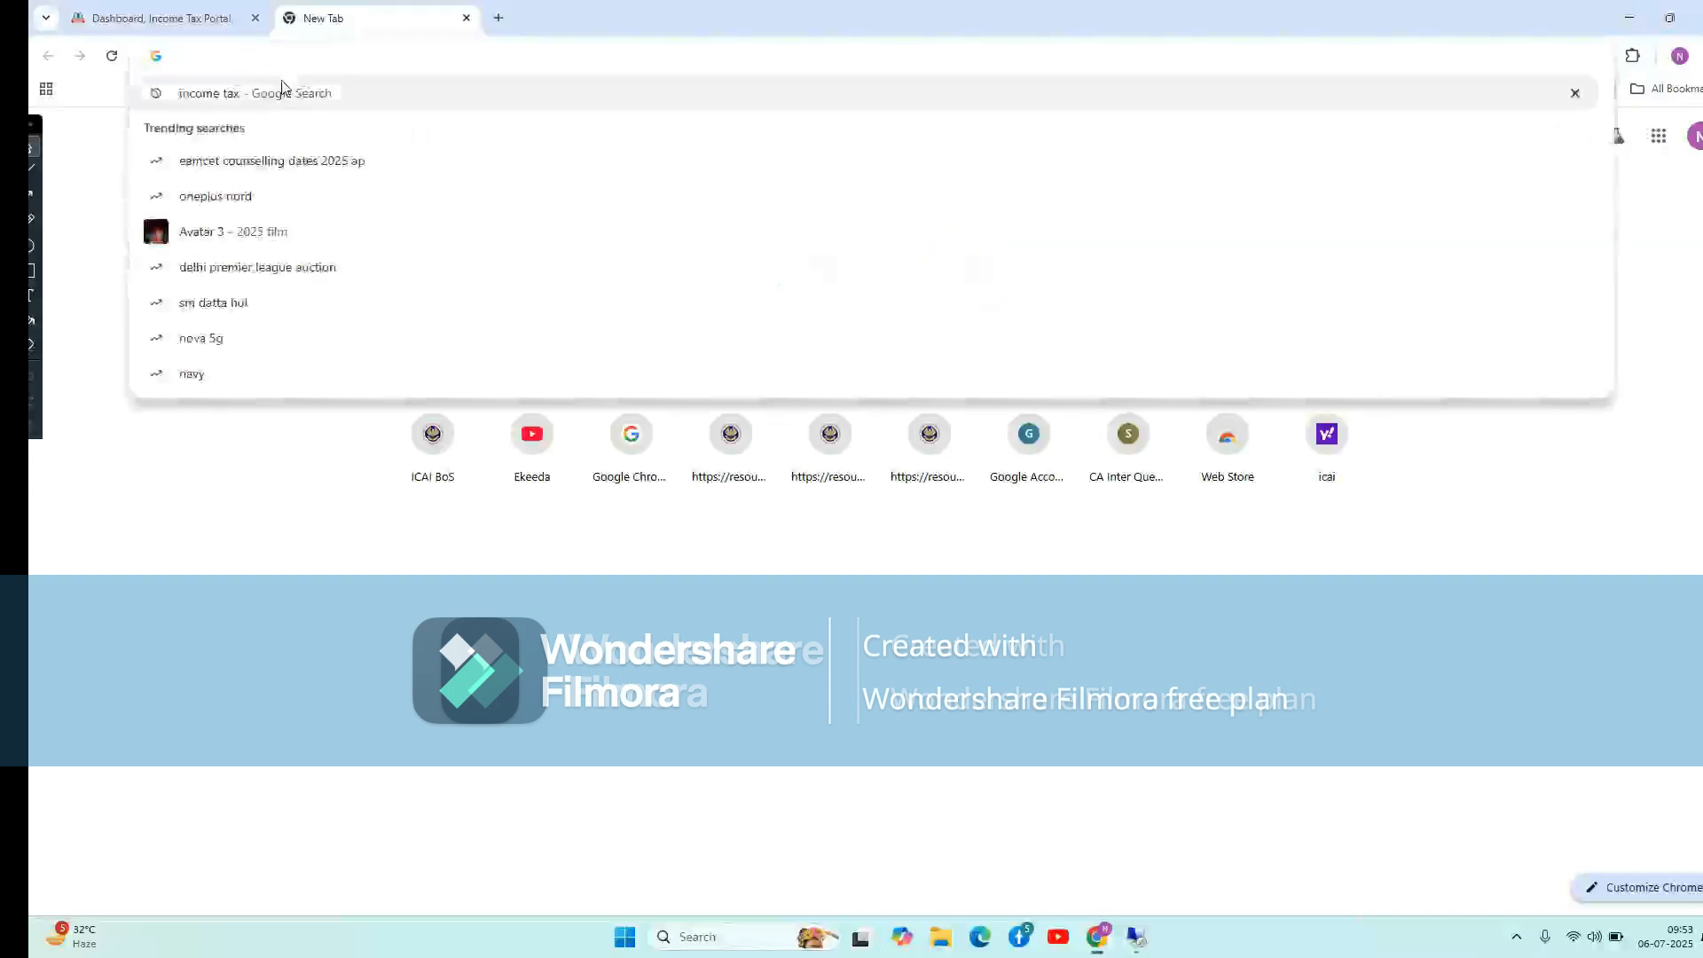
click(264, 104)
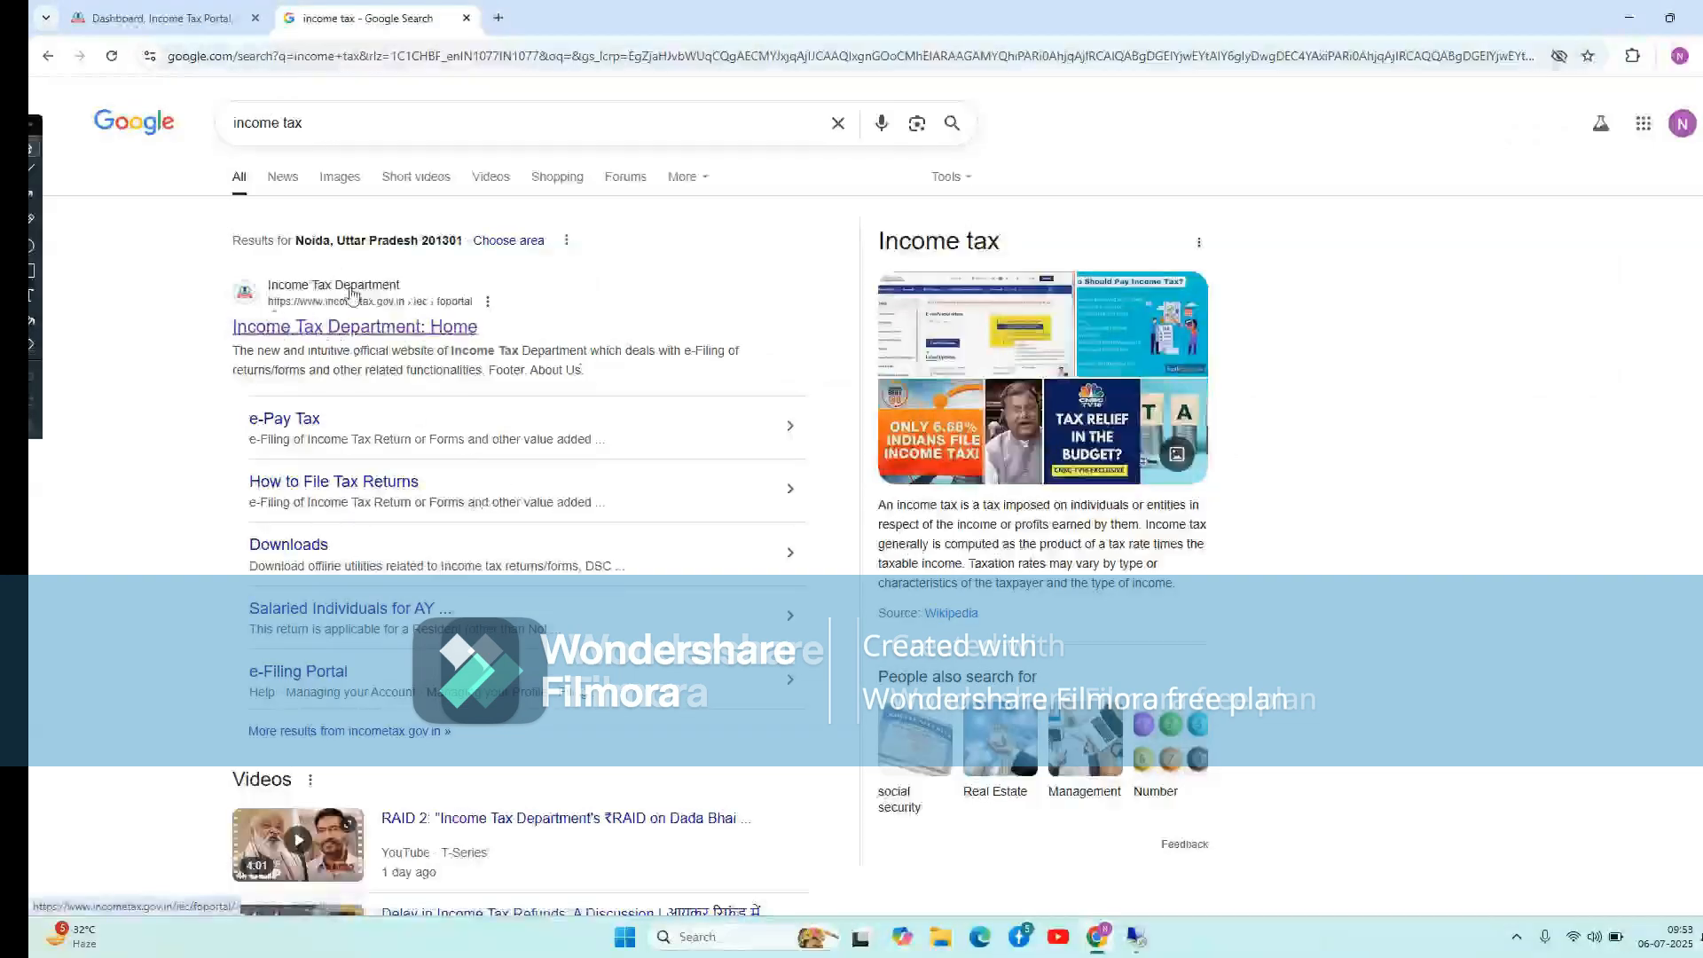
click(353, 332)
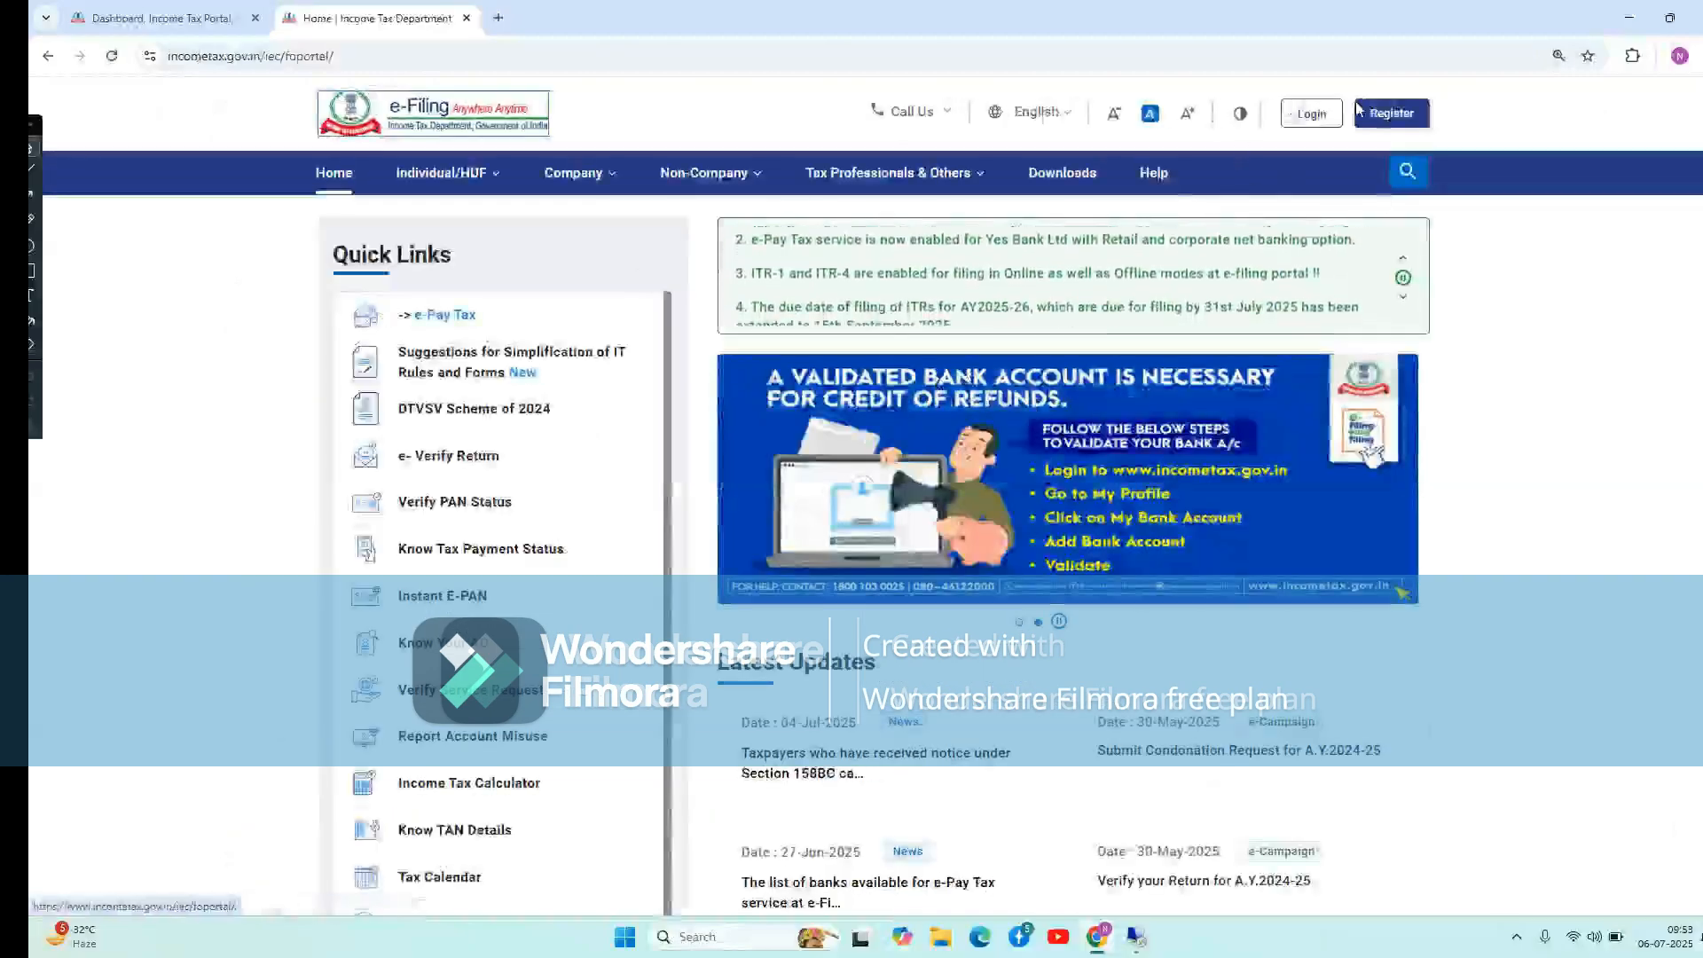
click(1312, 115)
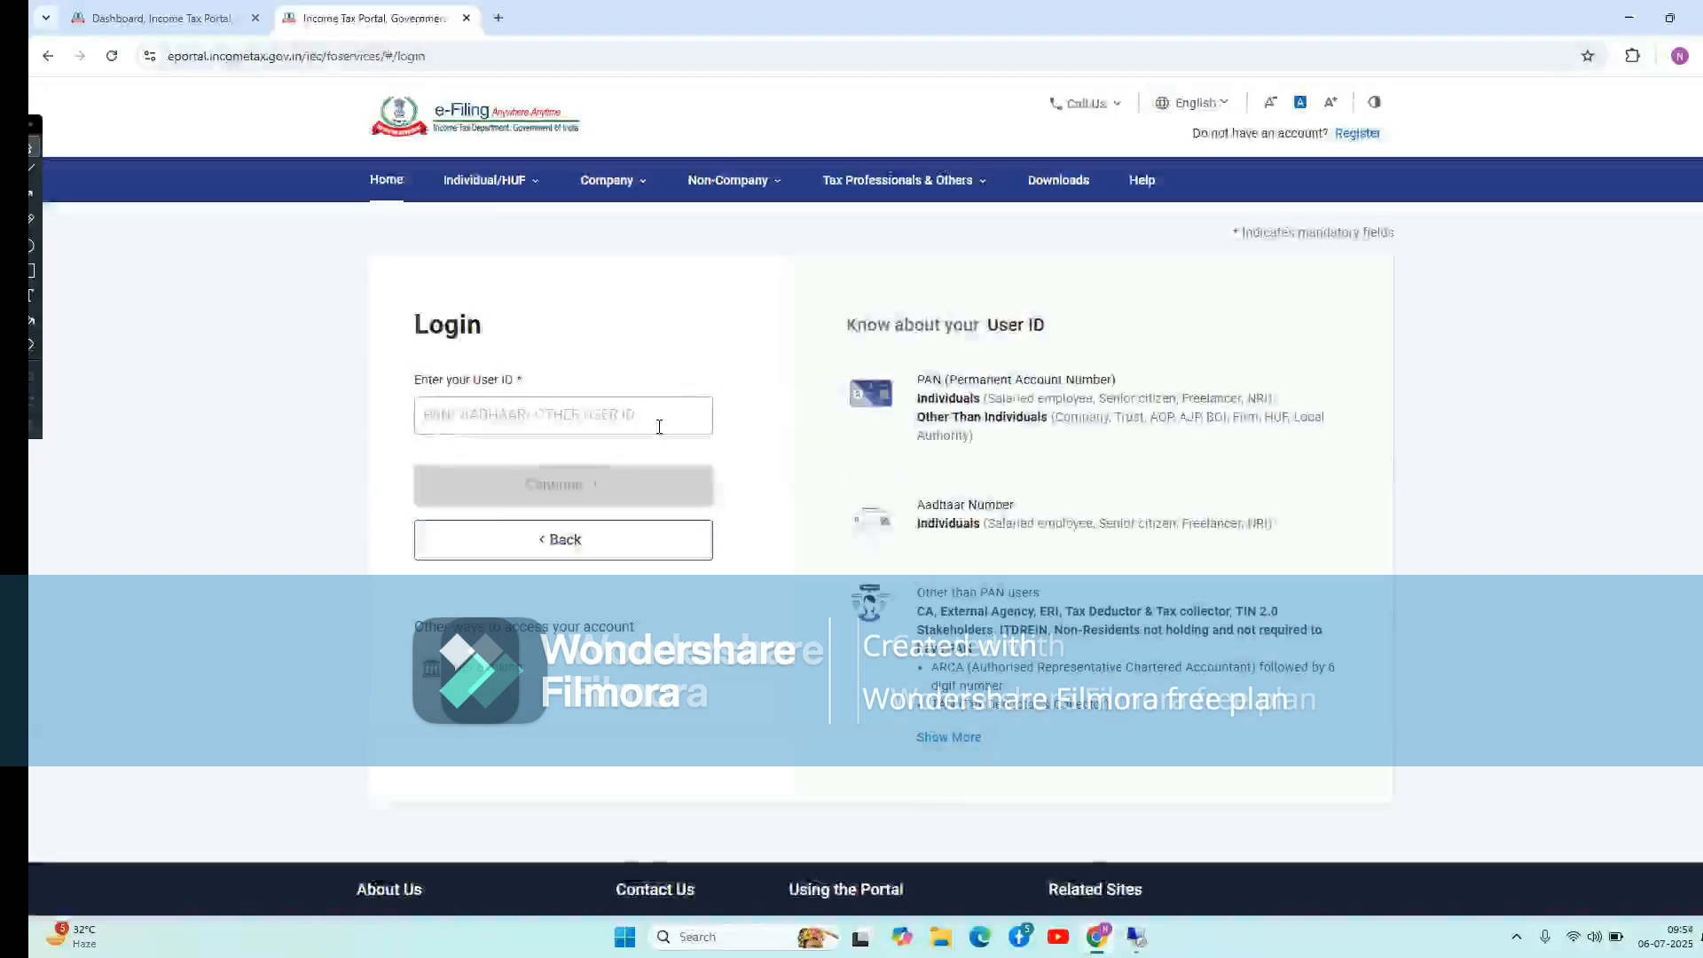
Enter the taxpayer's user ID on the login form and continue to the password page
click(487, 409)
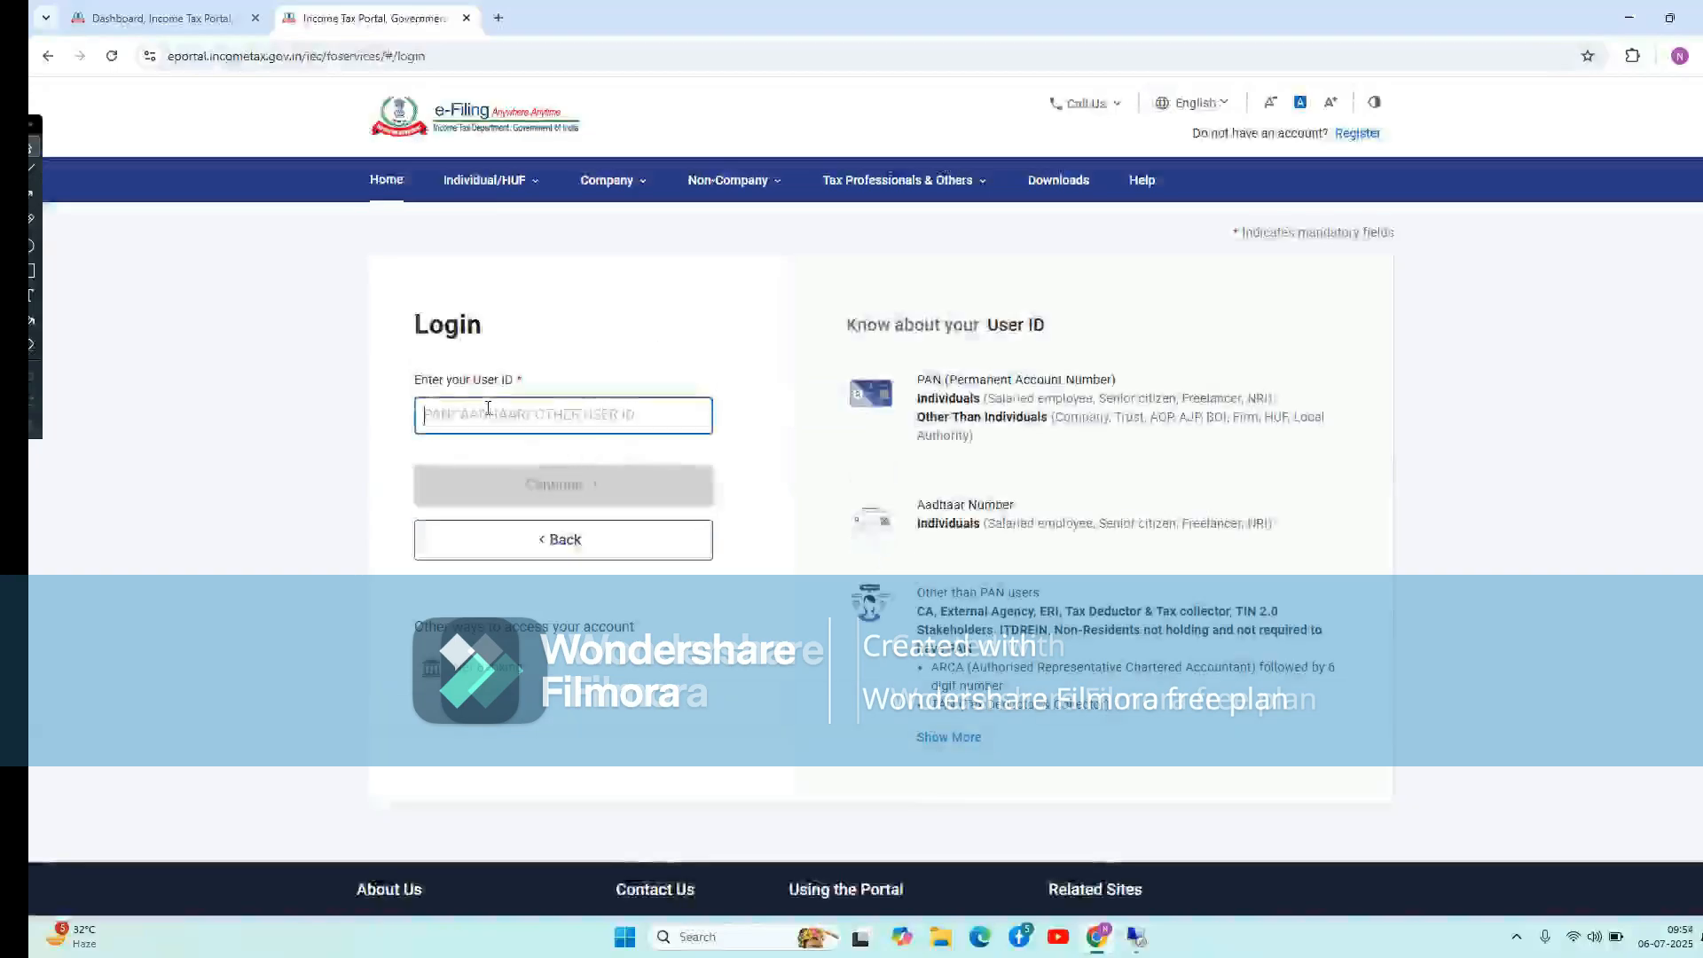
text(A)
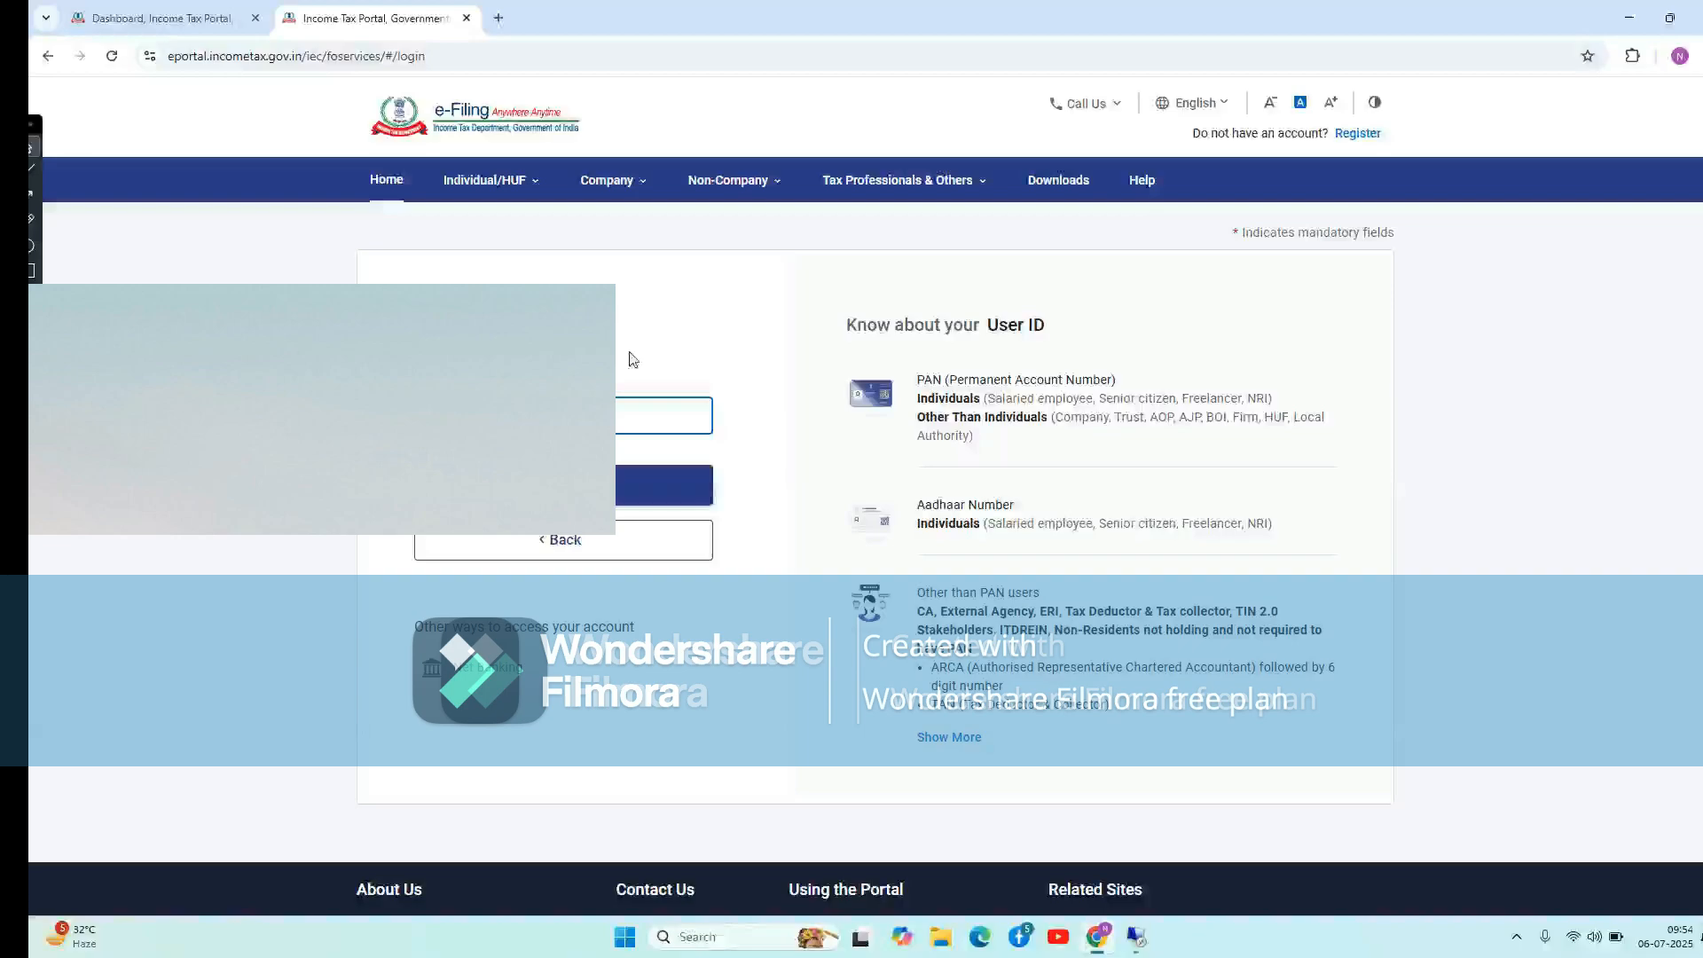
click(672, 353)
click(625, 496)
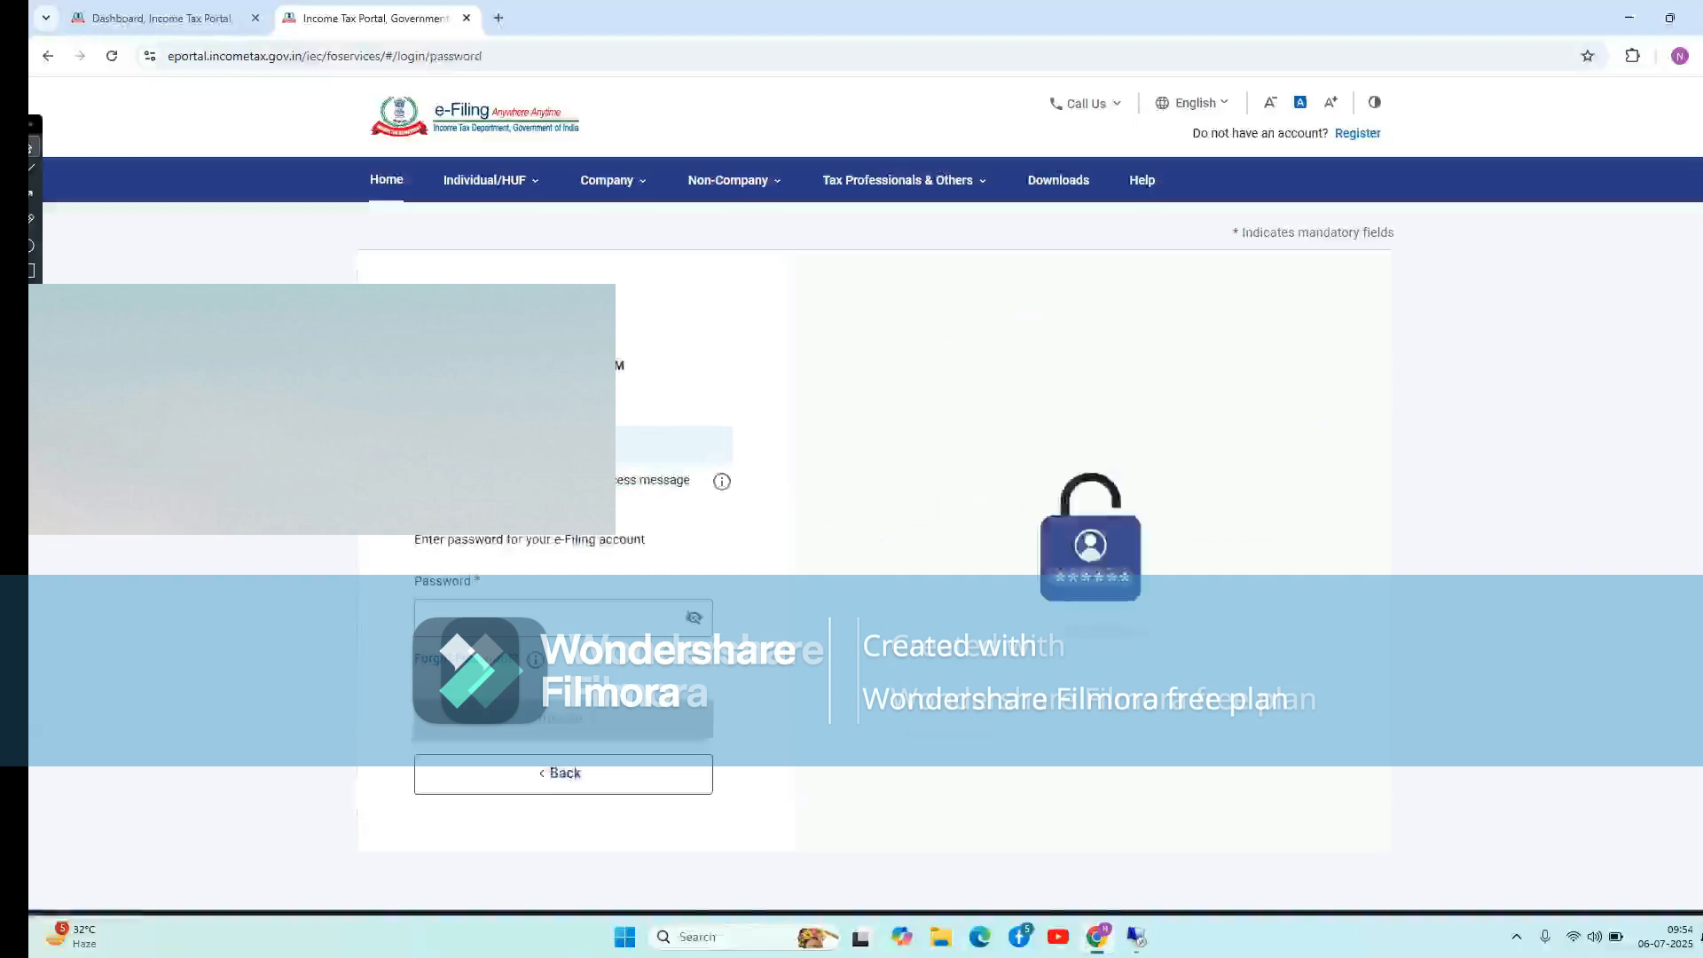
Enter the account password and log in here despite the session active elsewhere
click(502, 623)
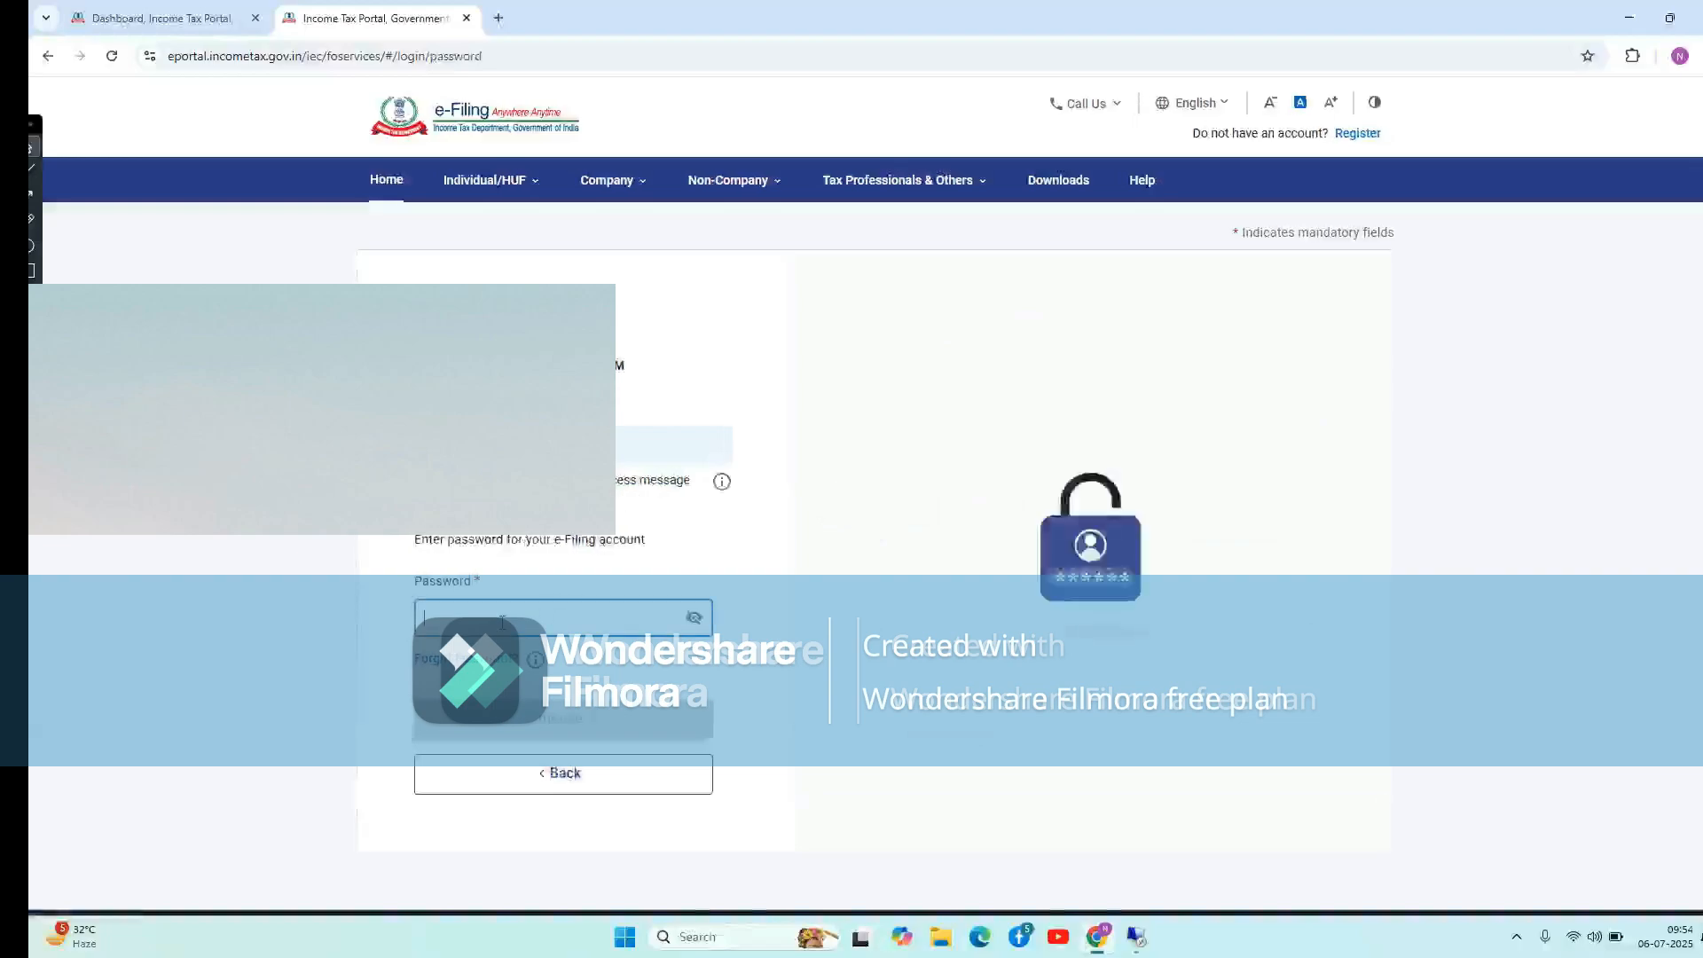
text(•)
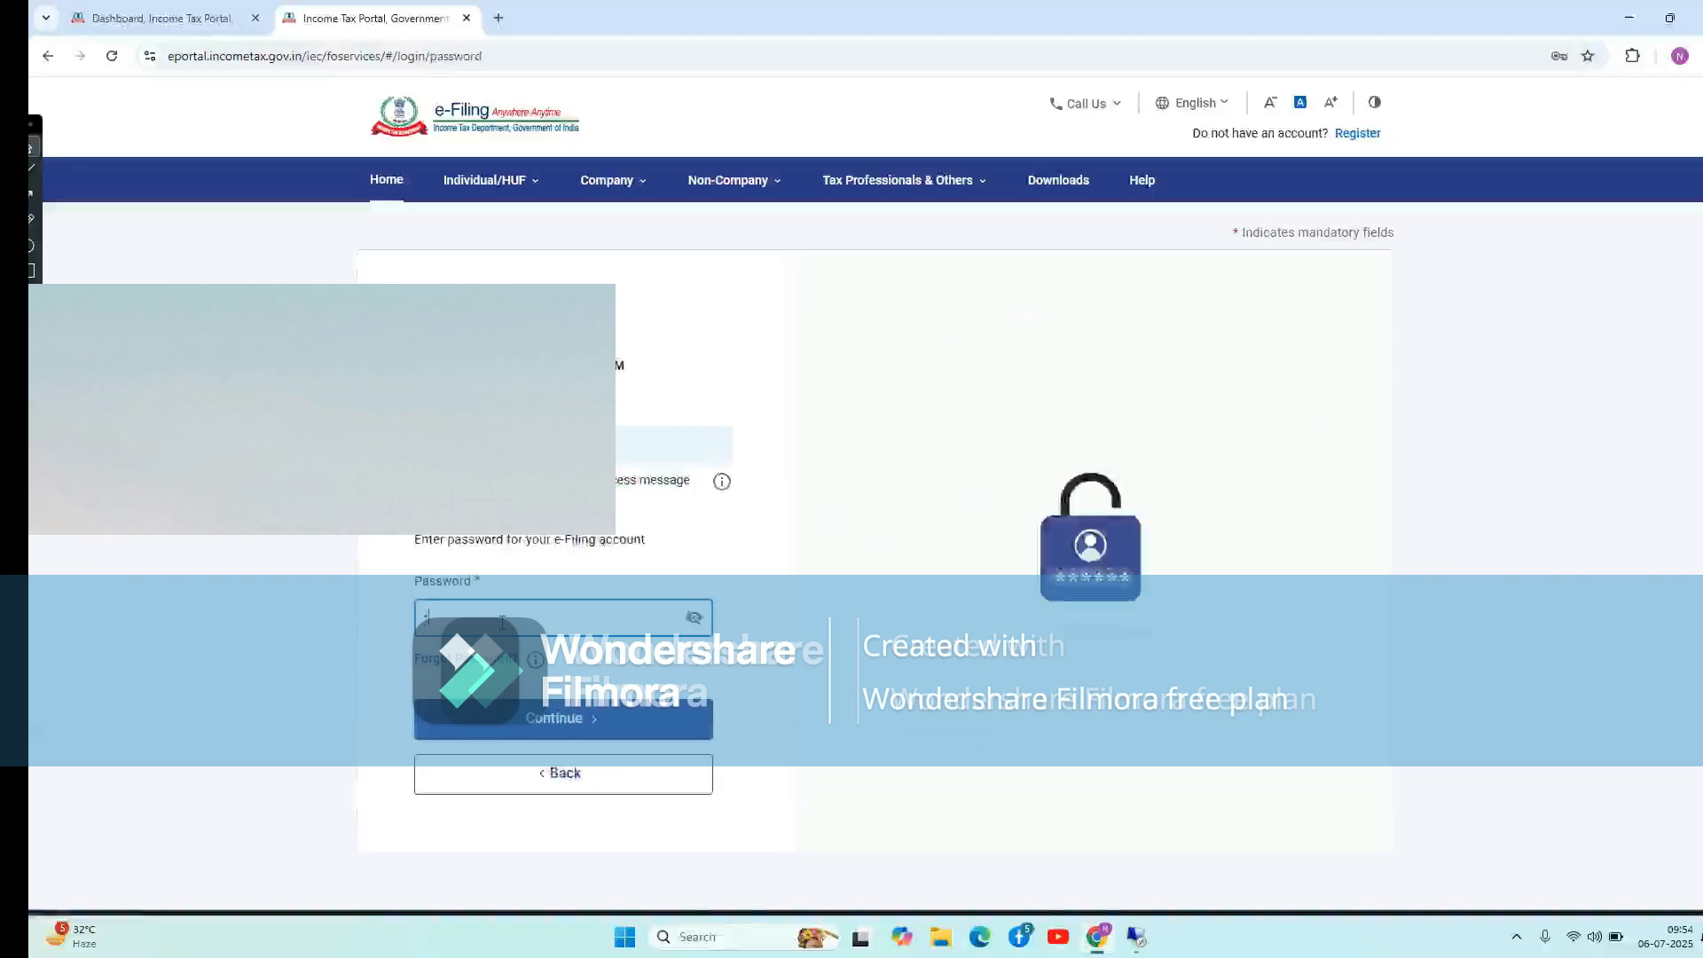
text(•••••••)
click(620, 722)
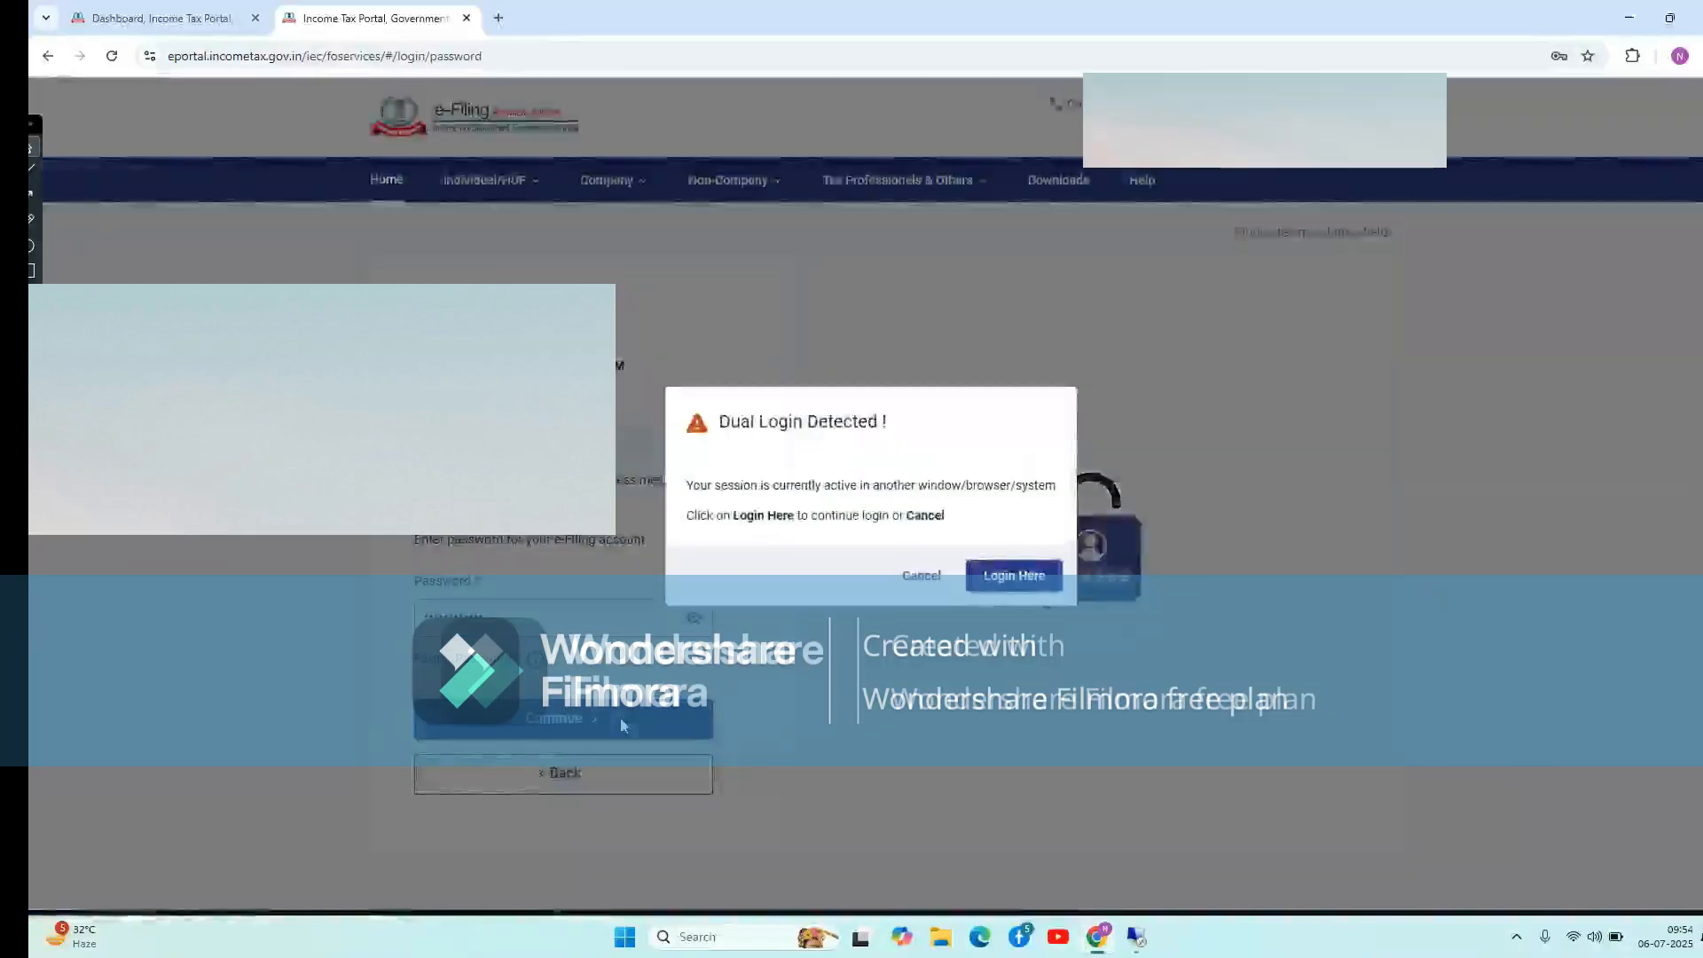
click(1016, 578)
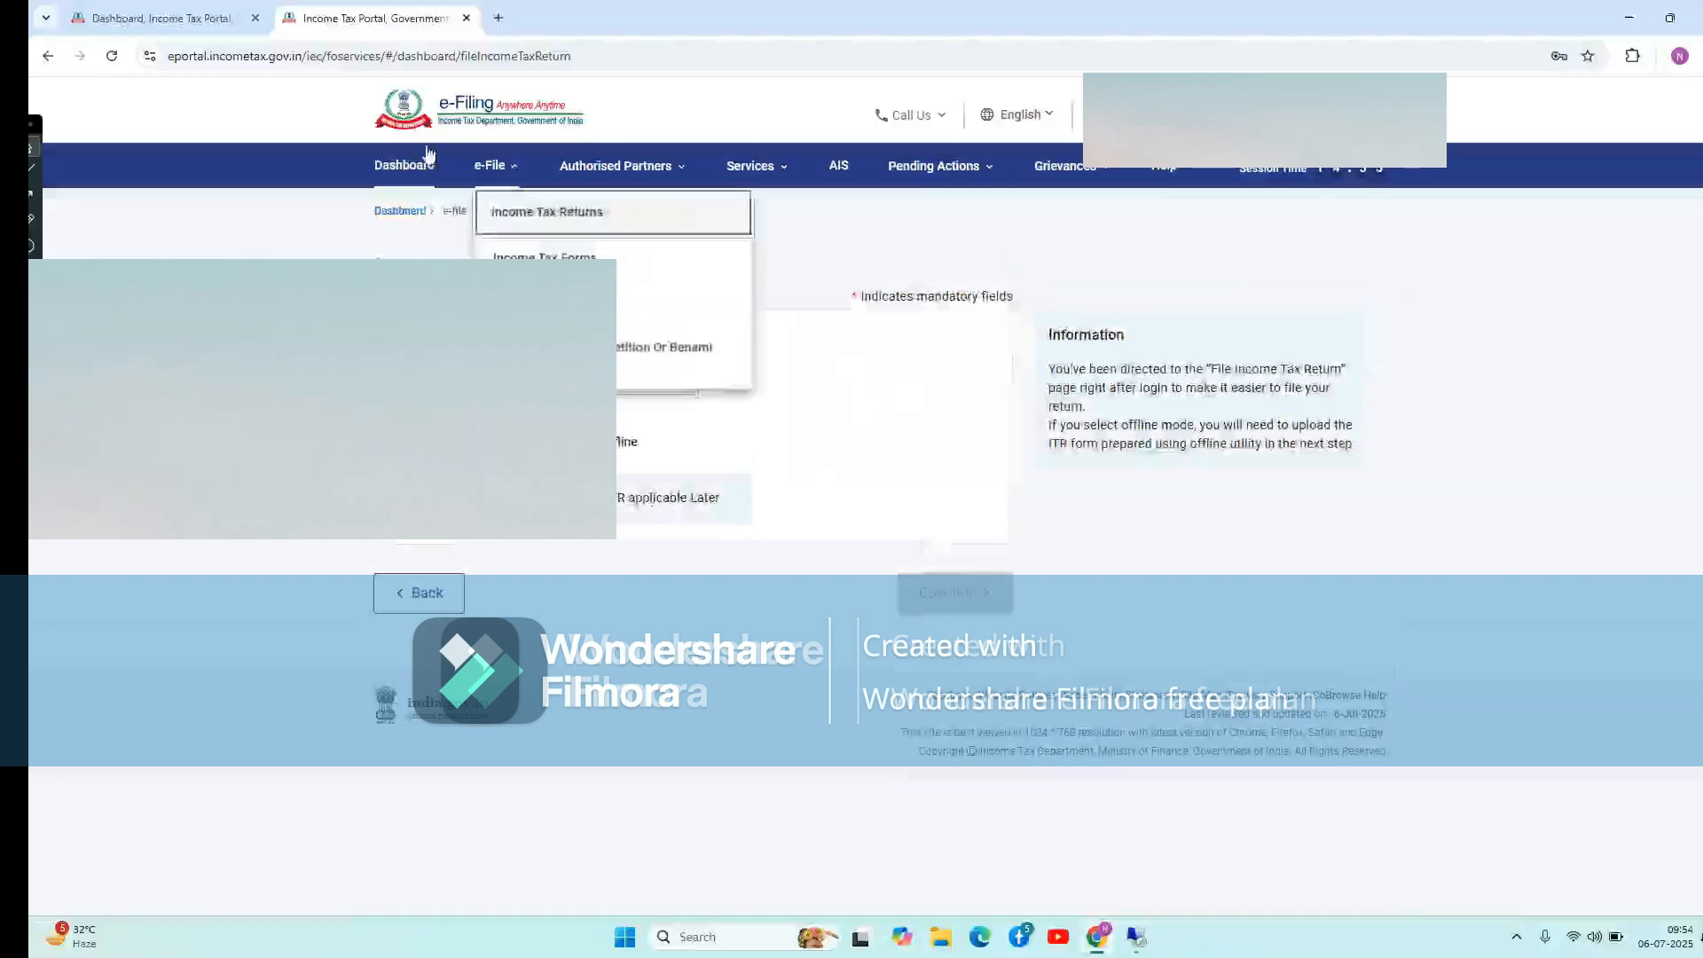
Open the taxpayer's profile from the dashboard, look through its sections and open My Bank Account
click(404, 165)
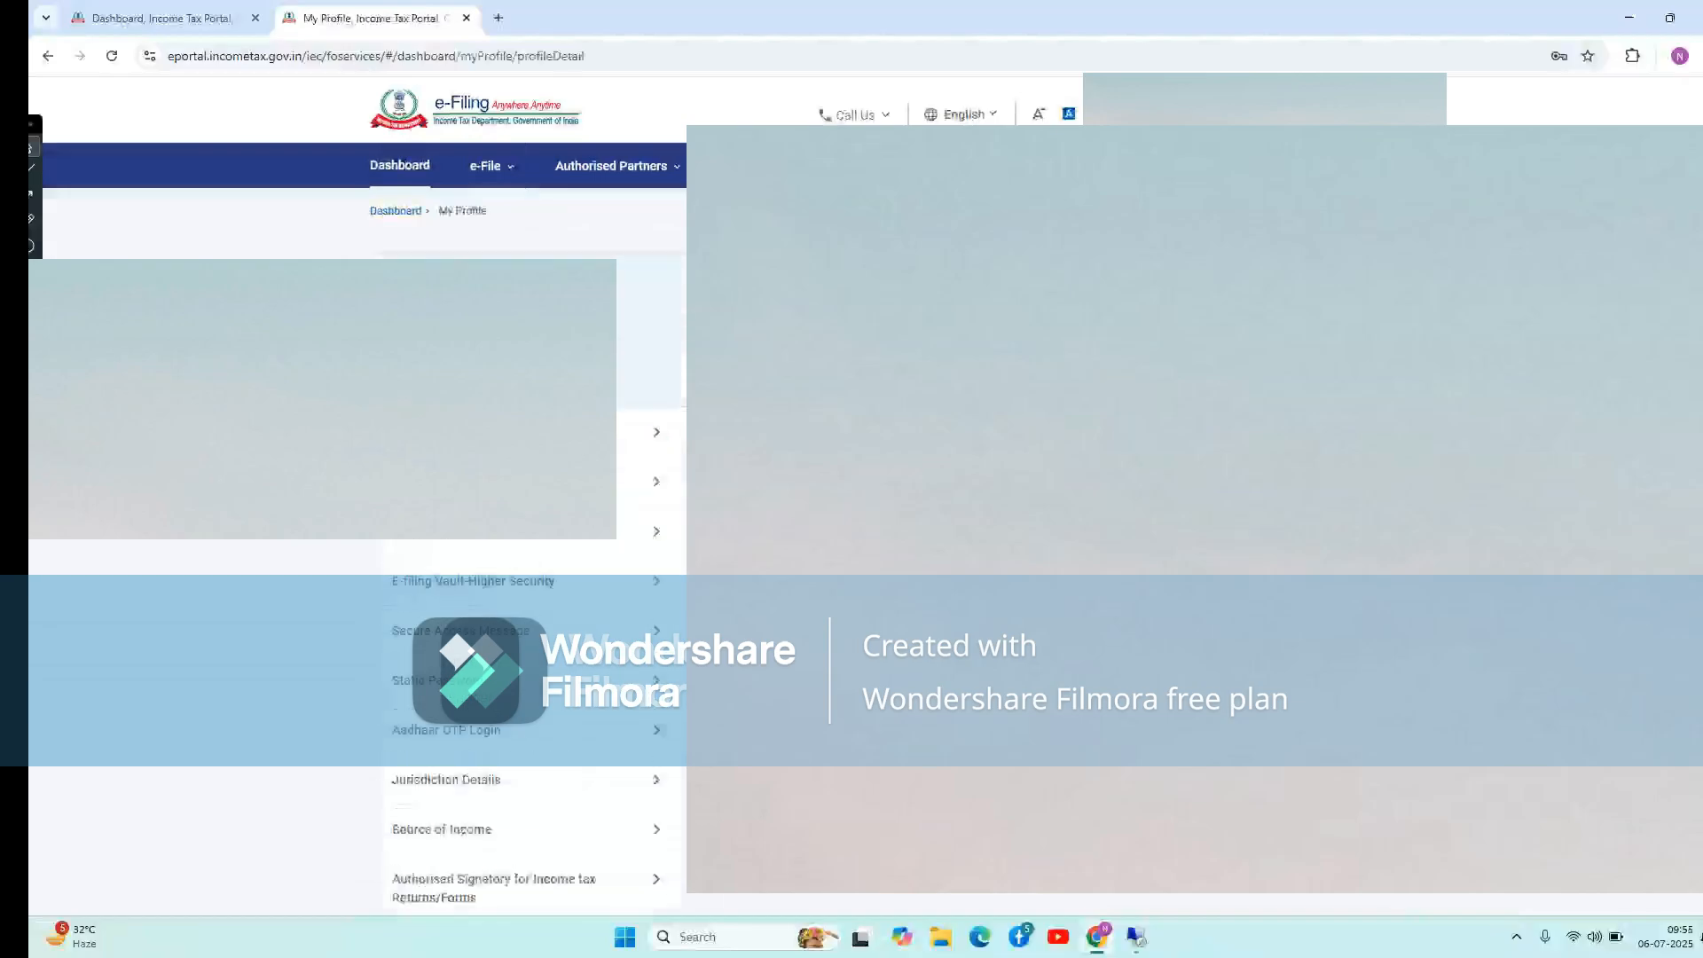
scroll(527, 497, down, 5)
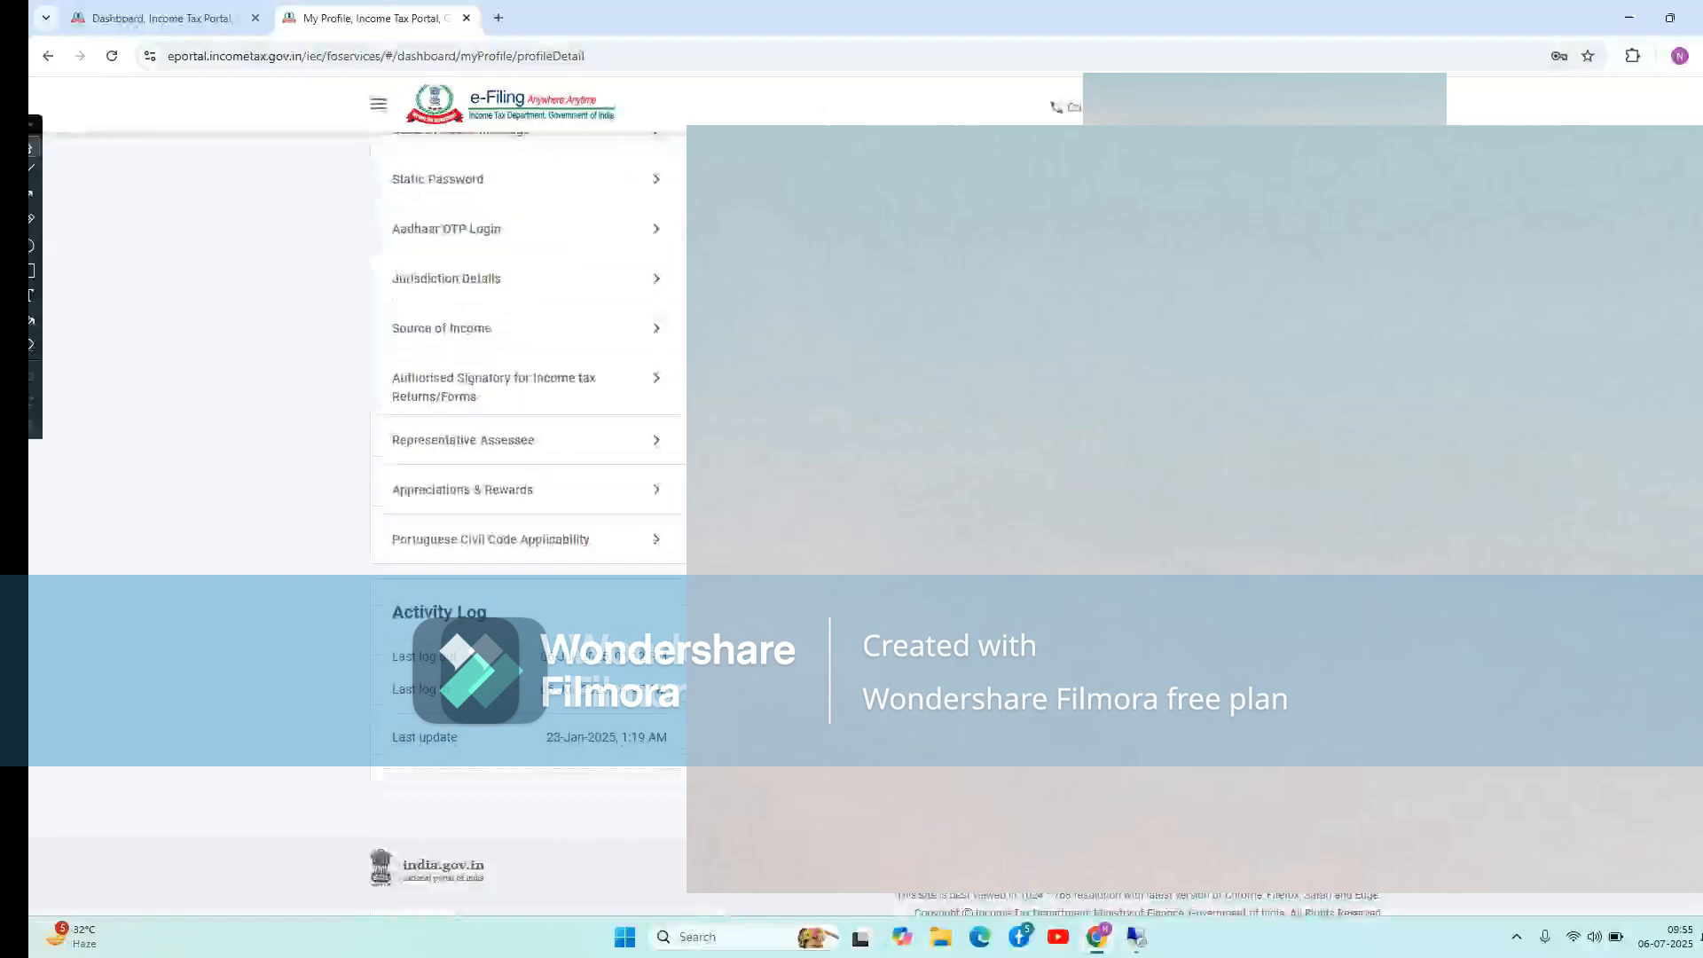
scroll(528, 496, up, 5)
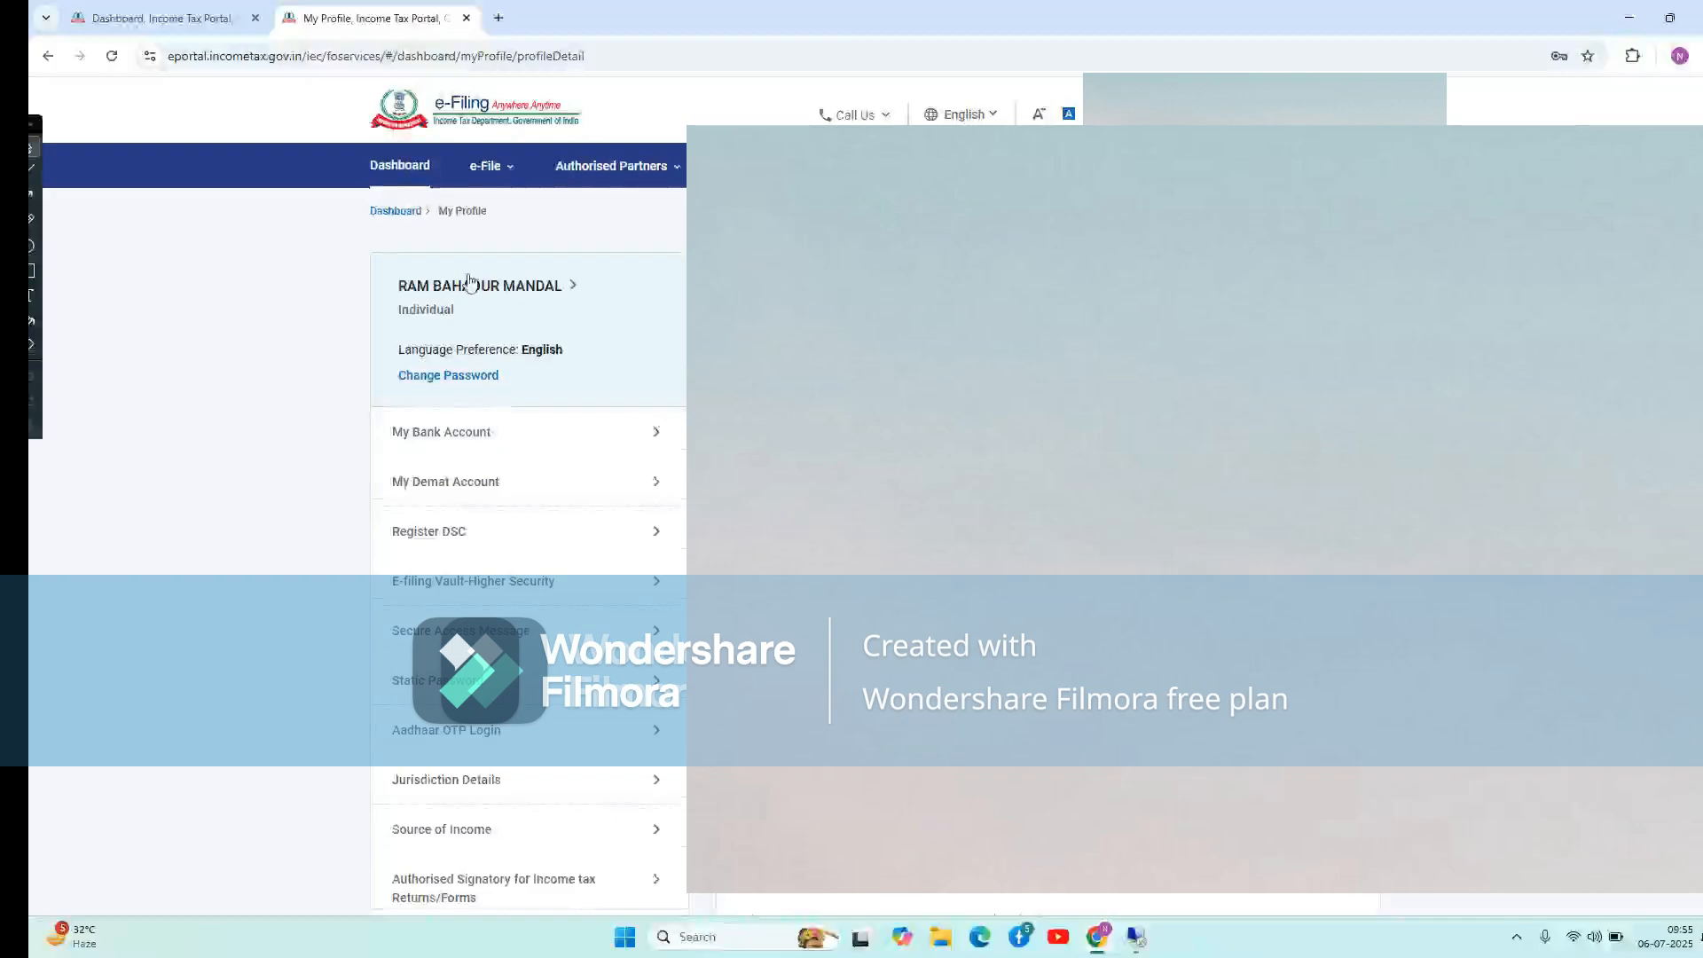
click(402, 184)
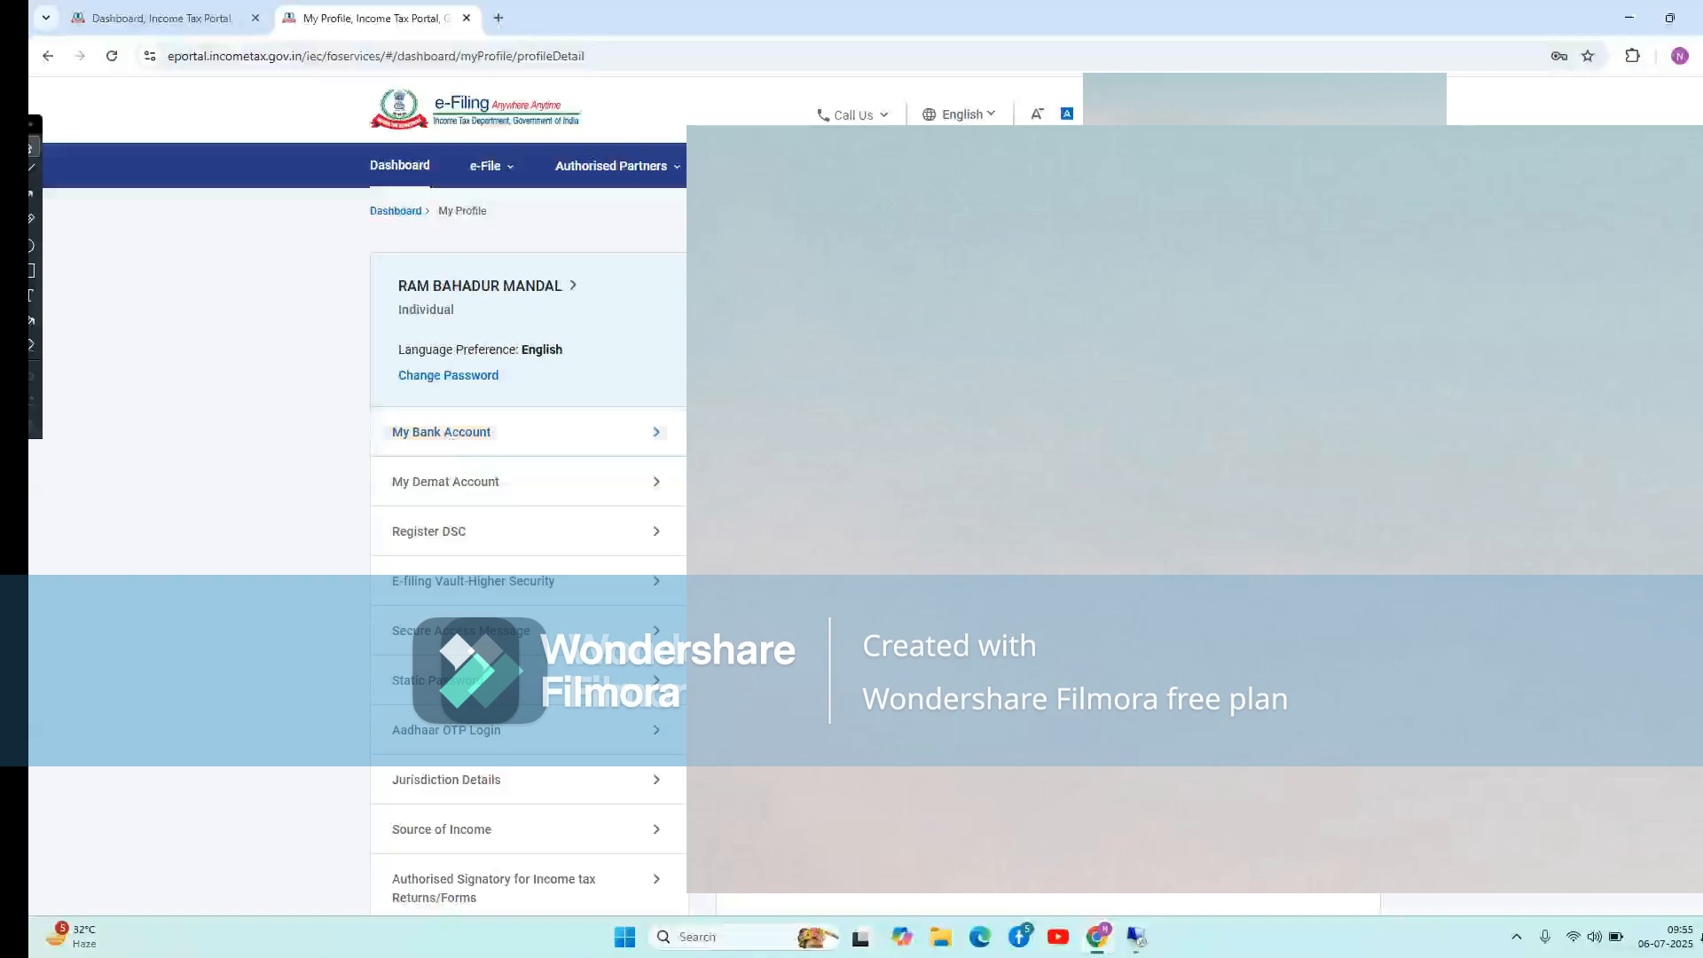
click(445, 432)
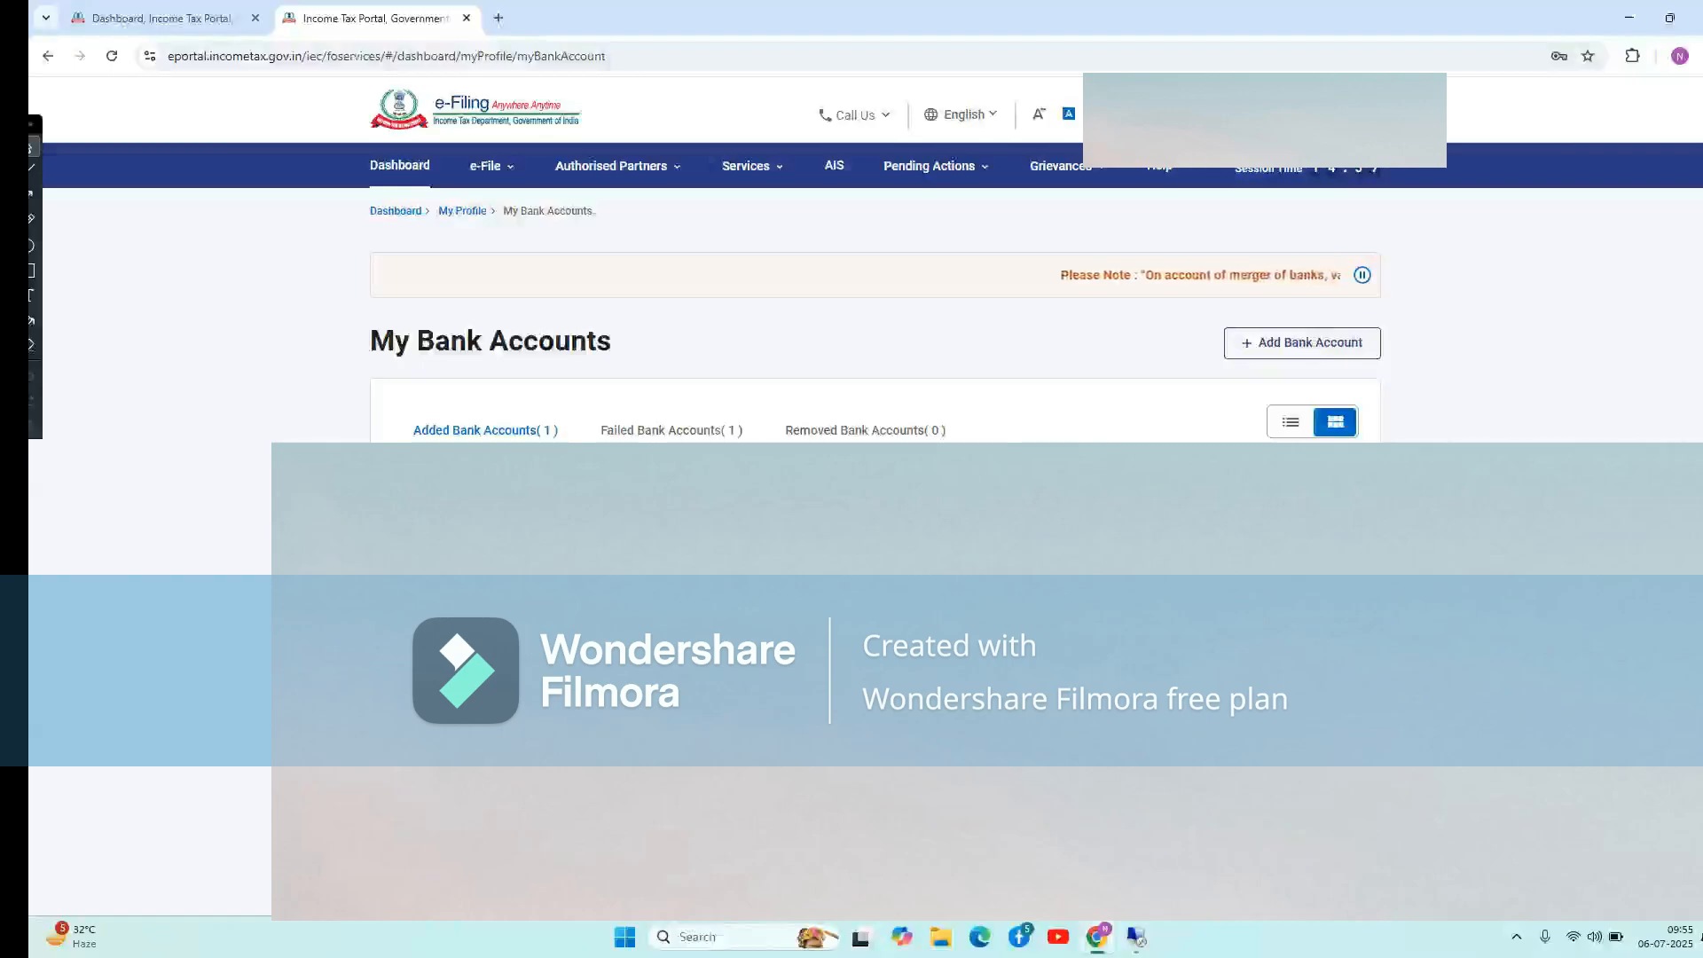
Start adding a bank account with account type Saving Bank Account and account holder type Primary
click(1293, 353)
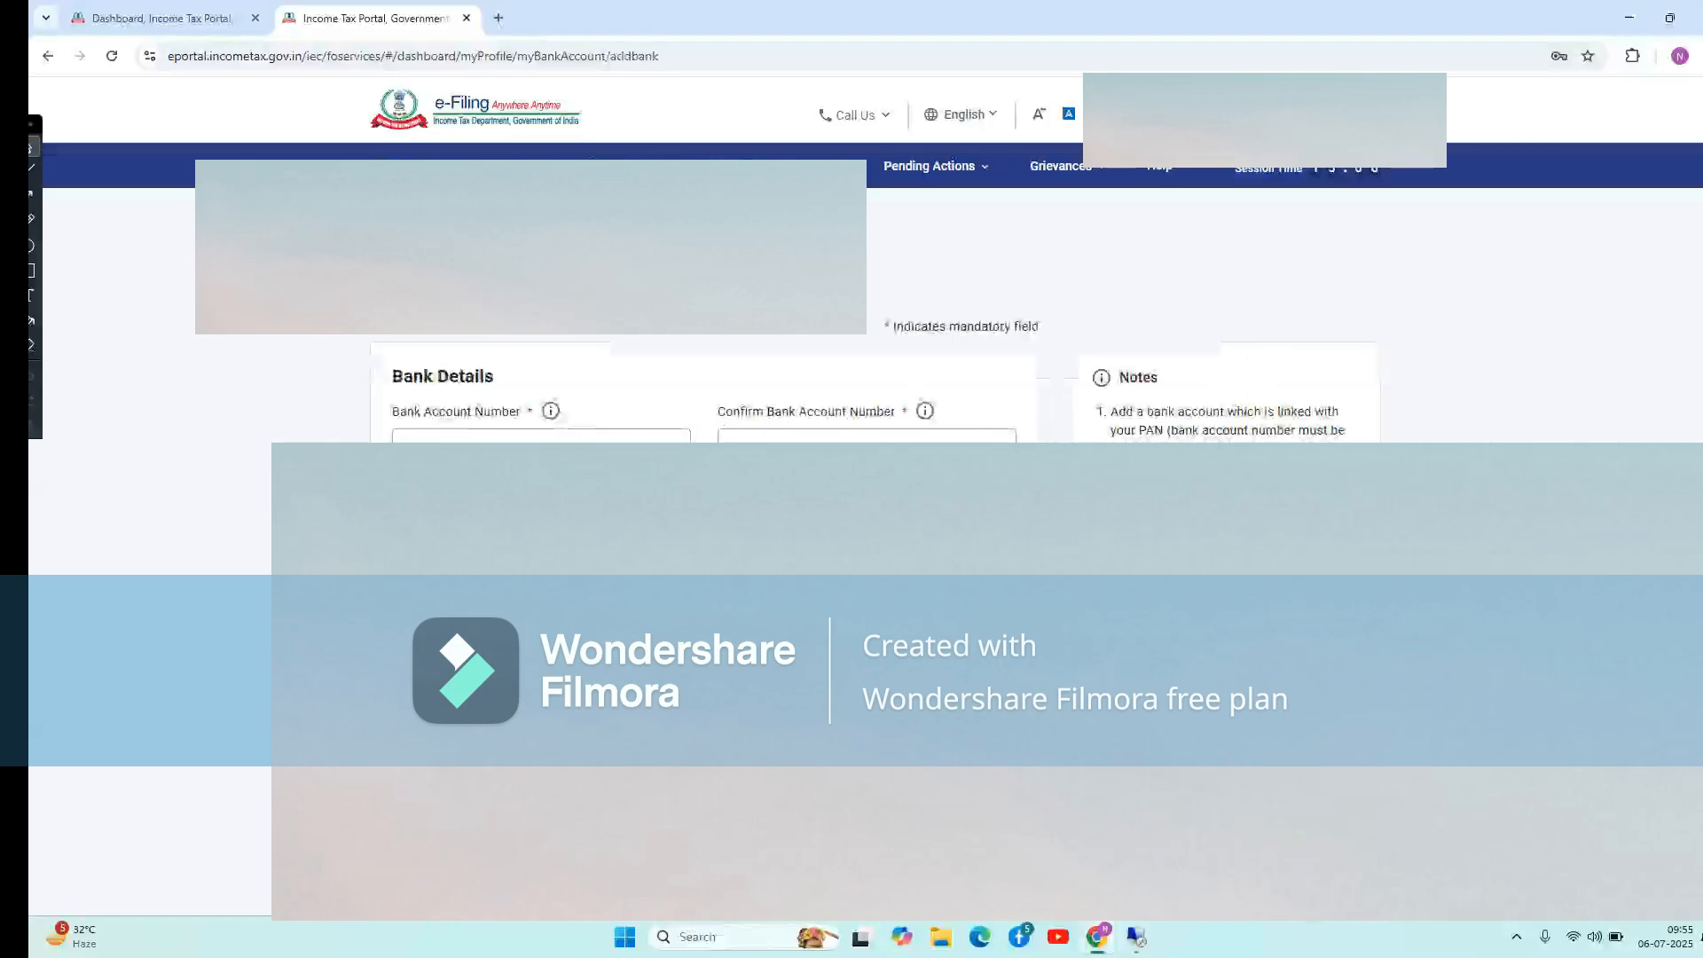
click(498, 449)
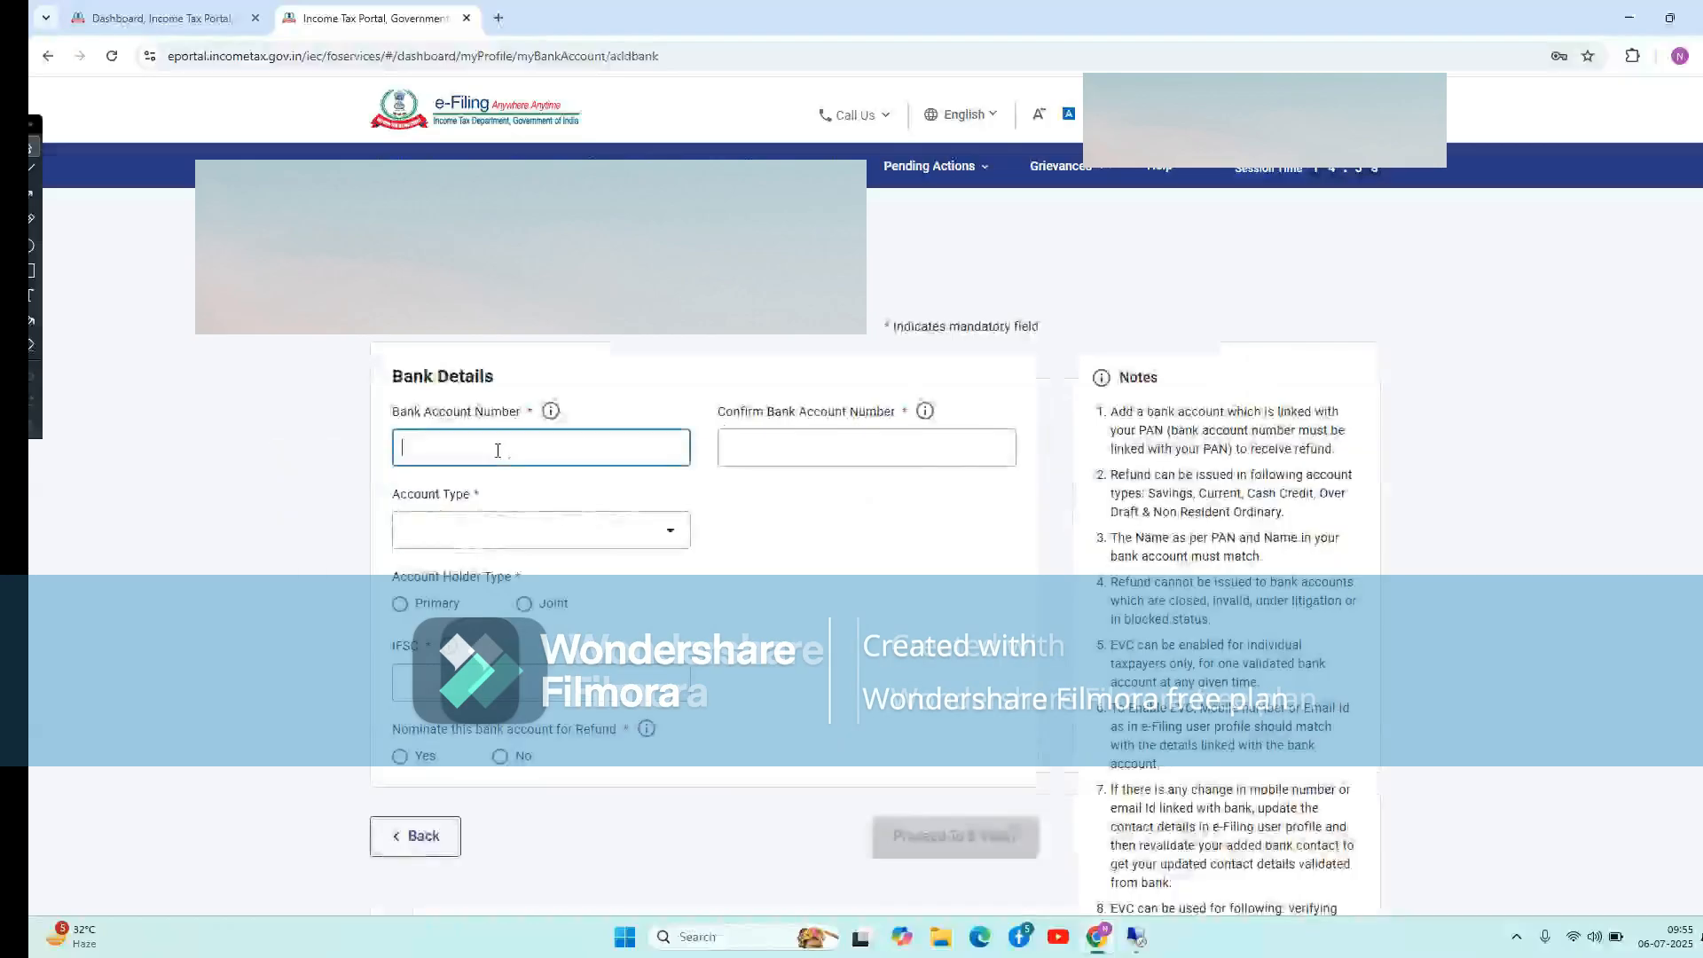
click(810, 448)
click(589, 578)
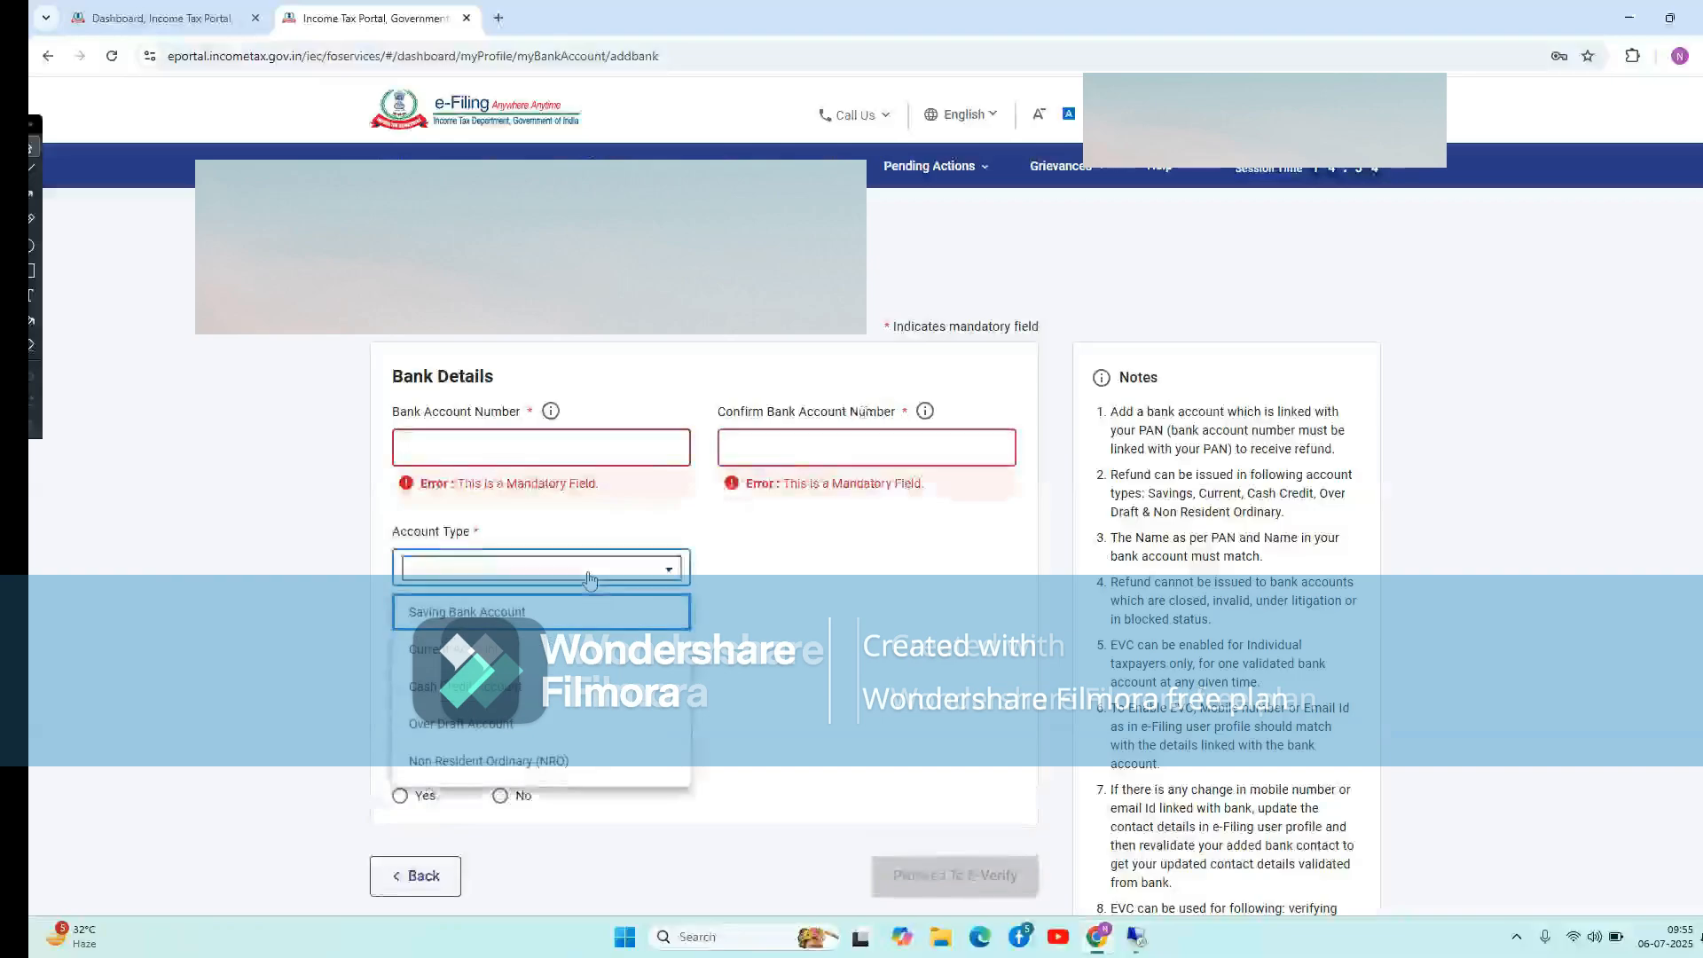
click(532, 612)
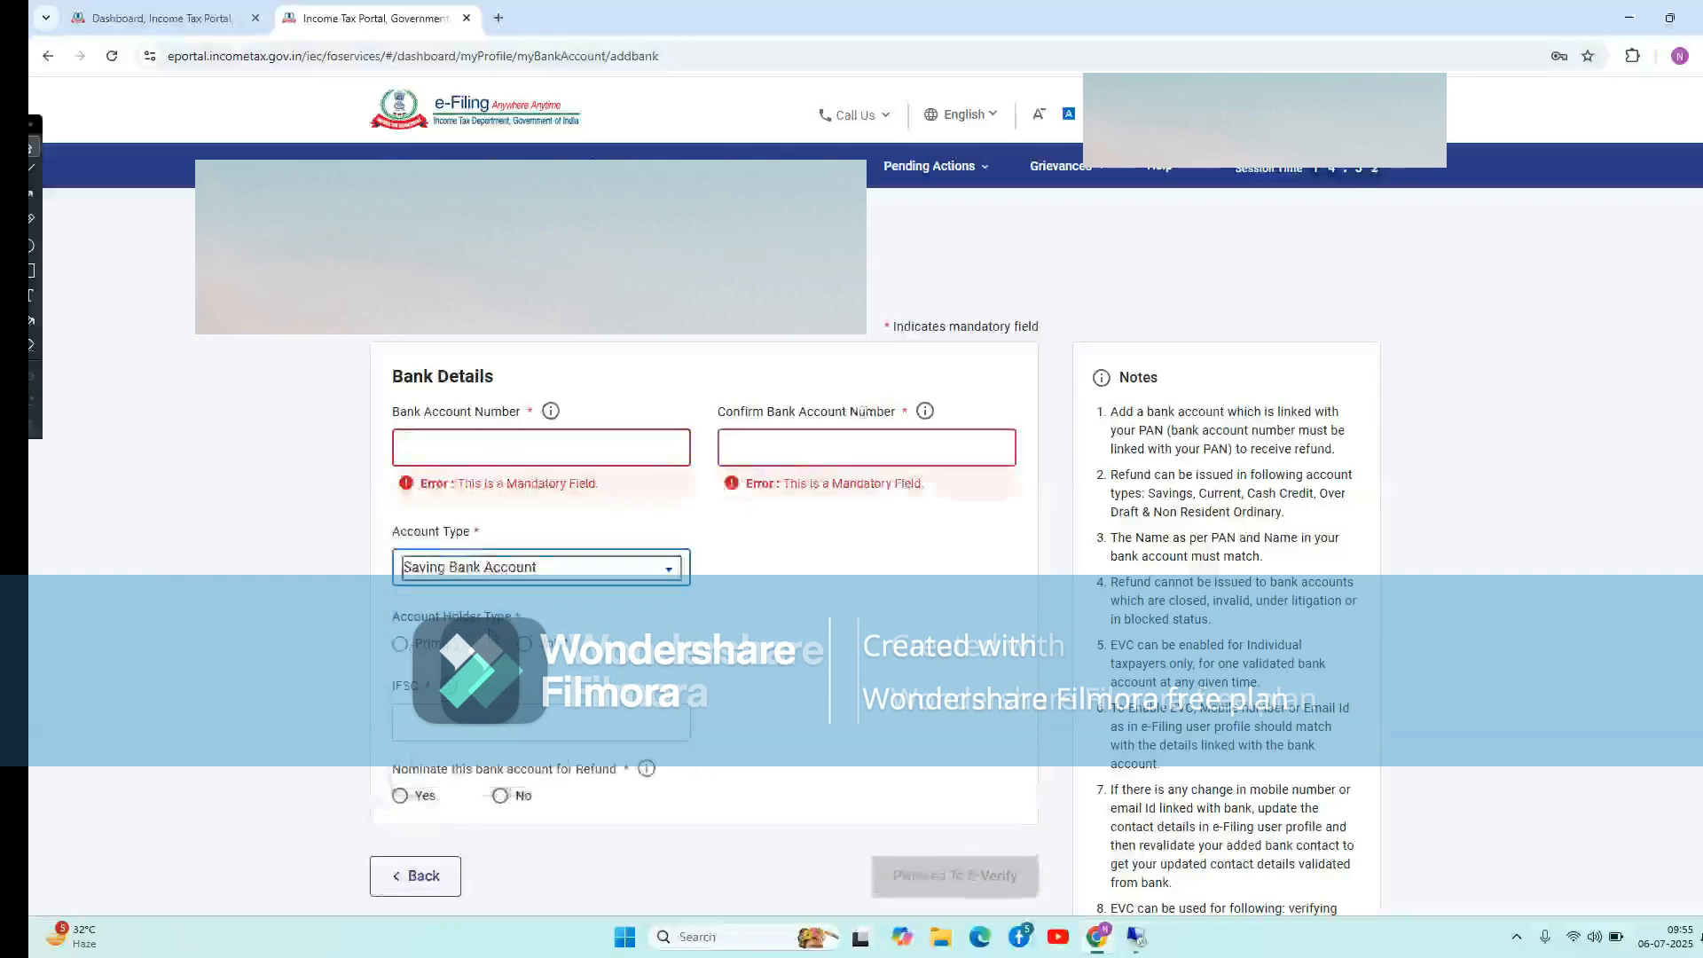
click(399, 649)
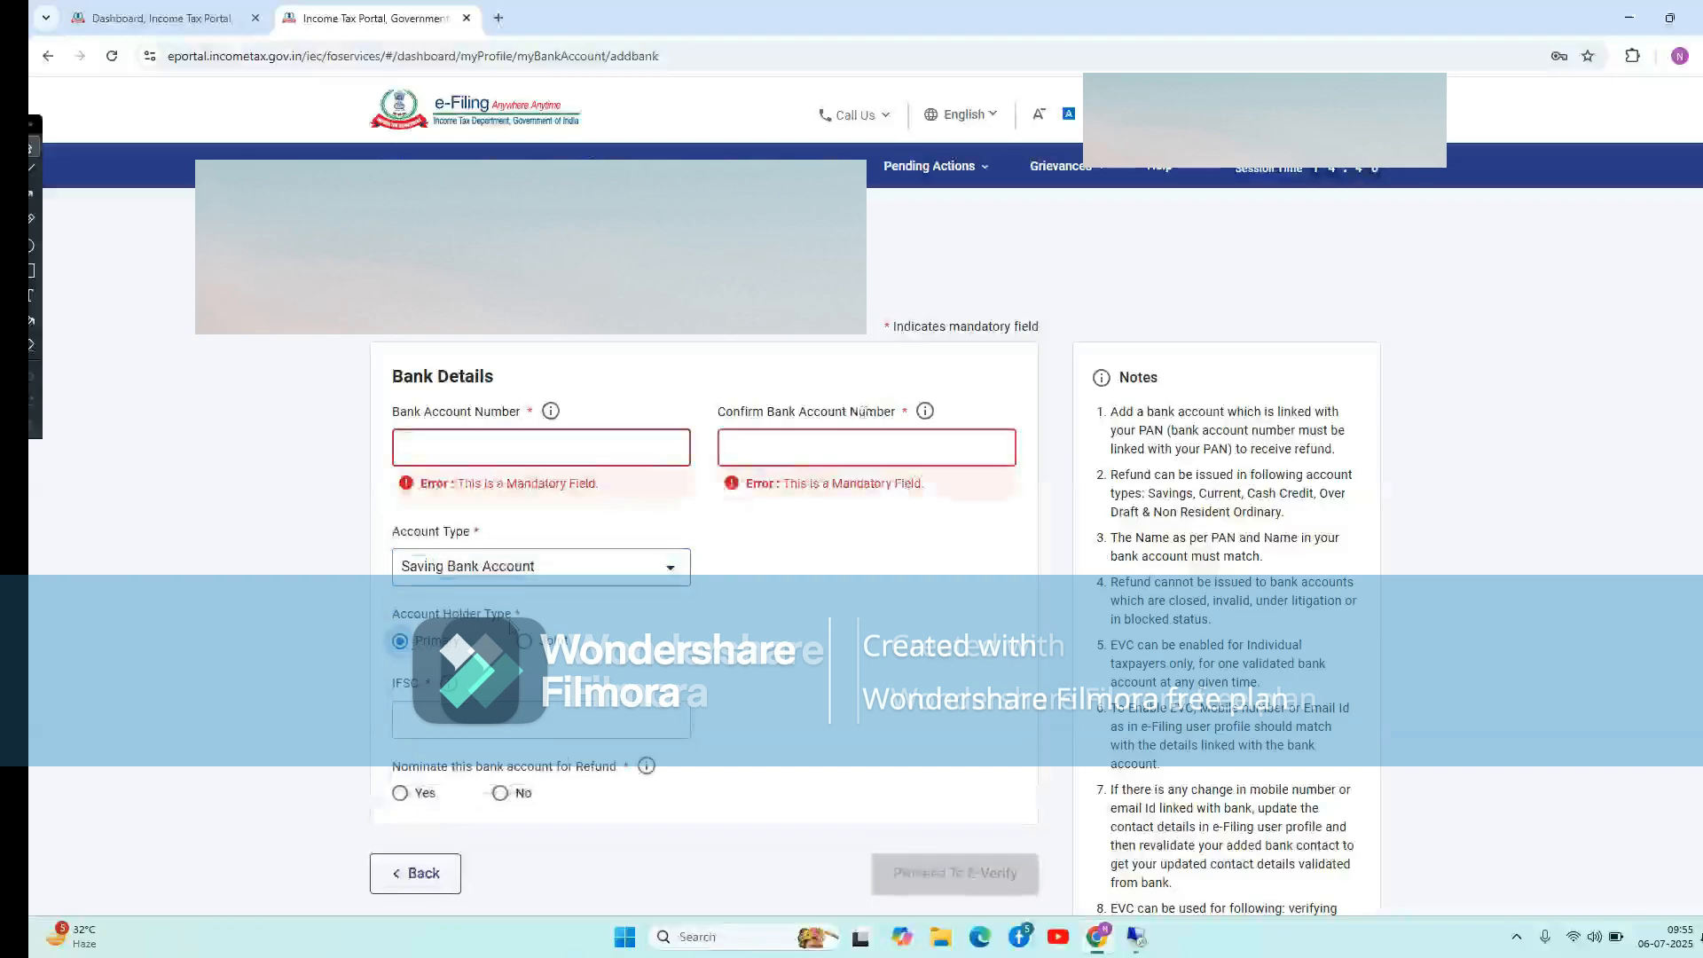
Keep Saving Bank Account as the type, switch the holder type to Joint and try to nominate the account for refund
click(636, 581)
scroll(508, 689, down, 1)
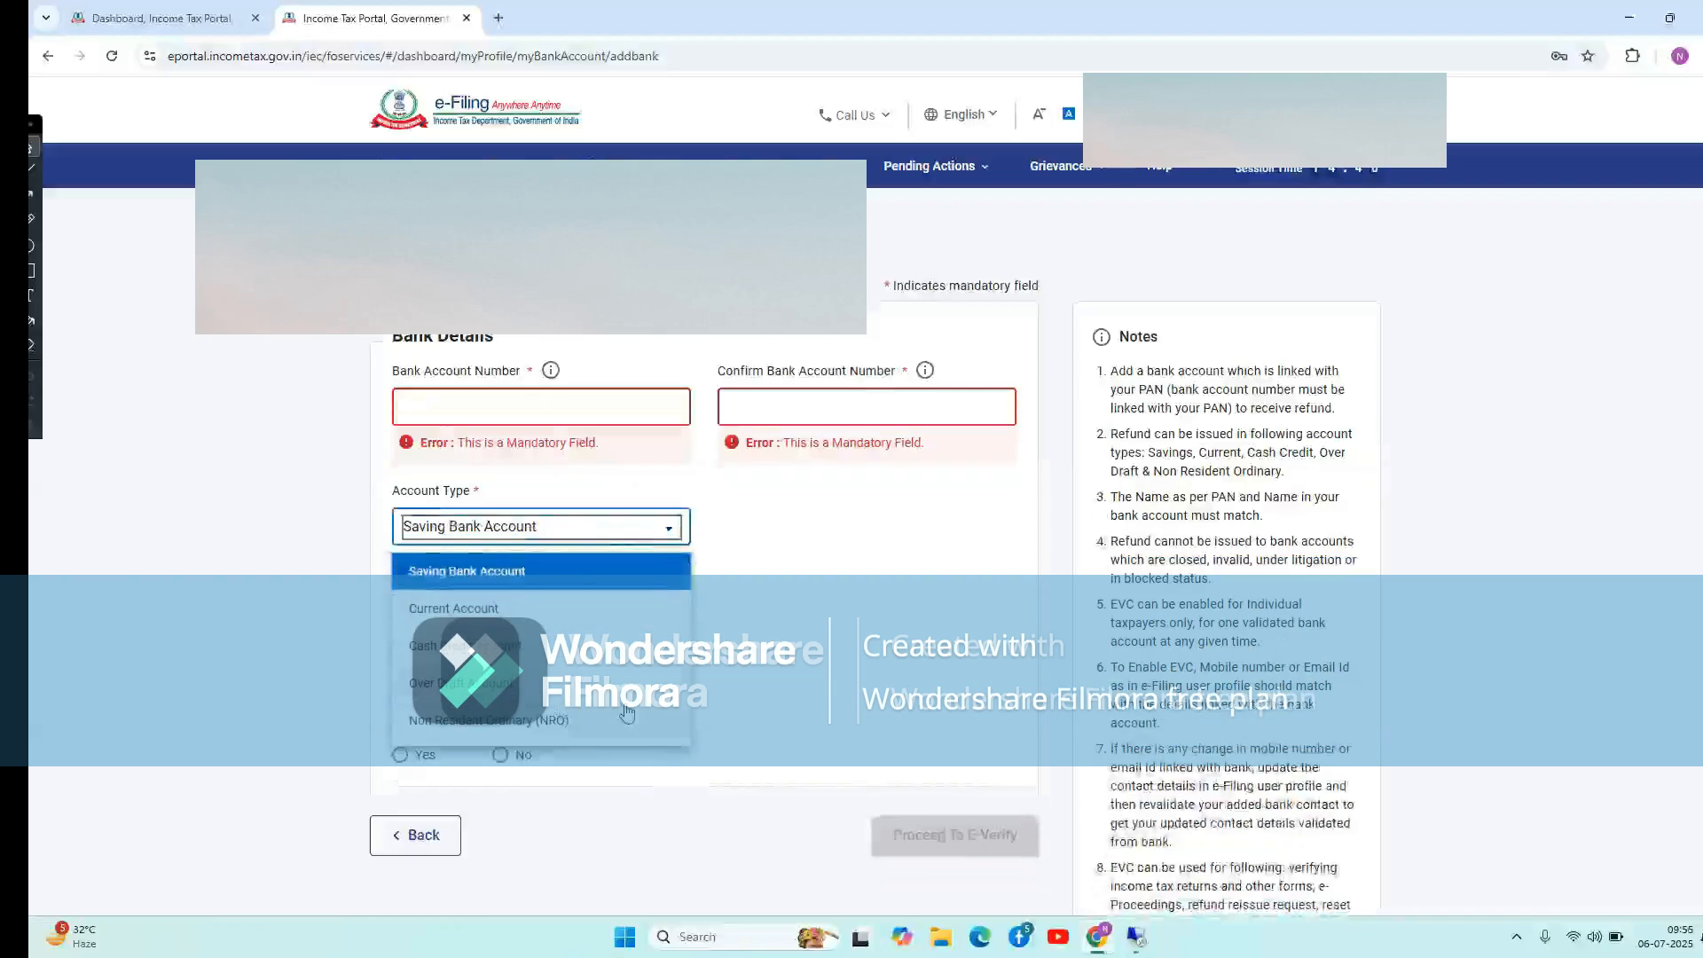
click(514, 570)
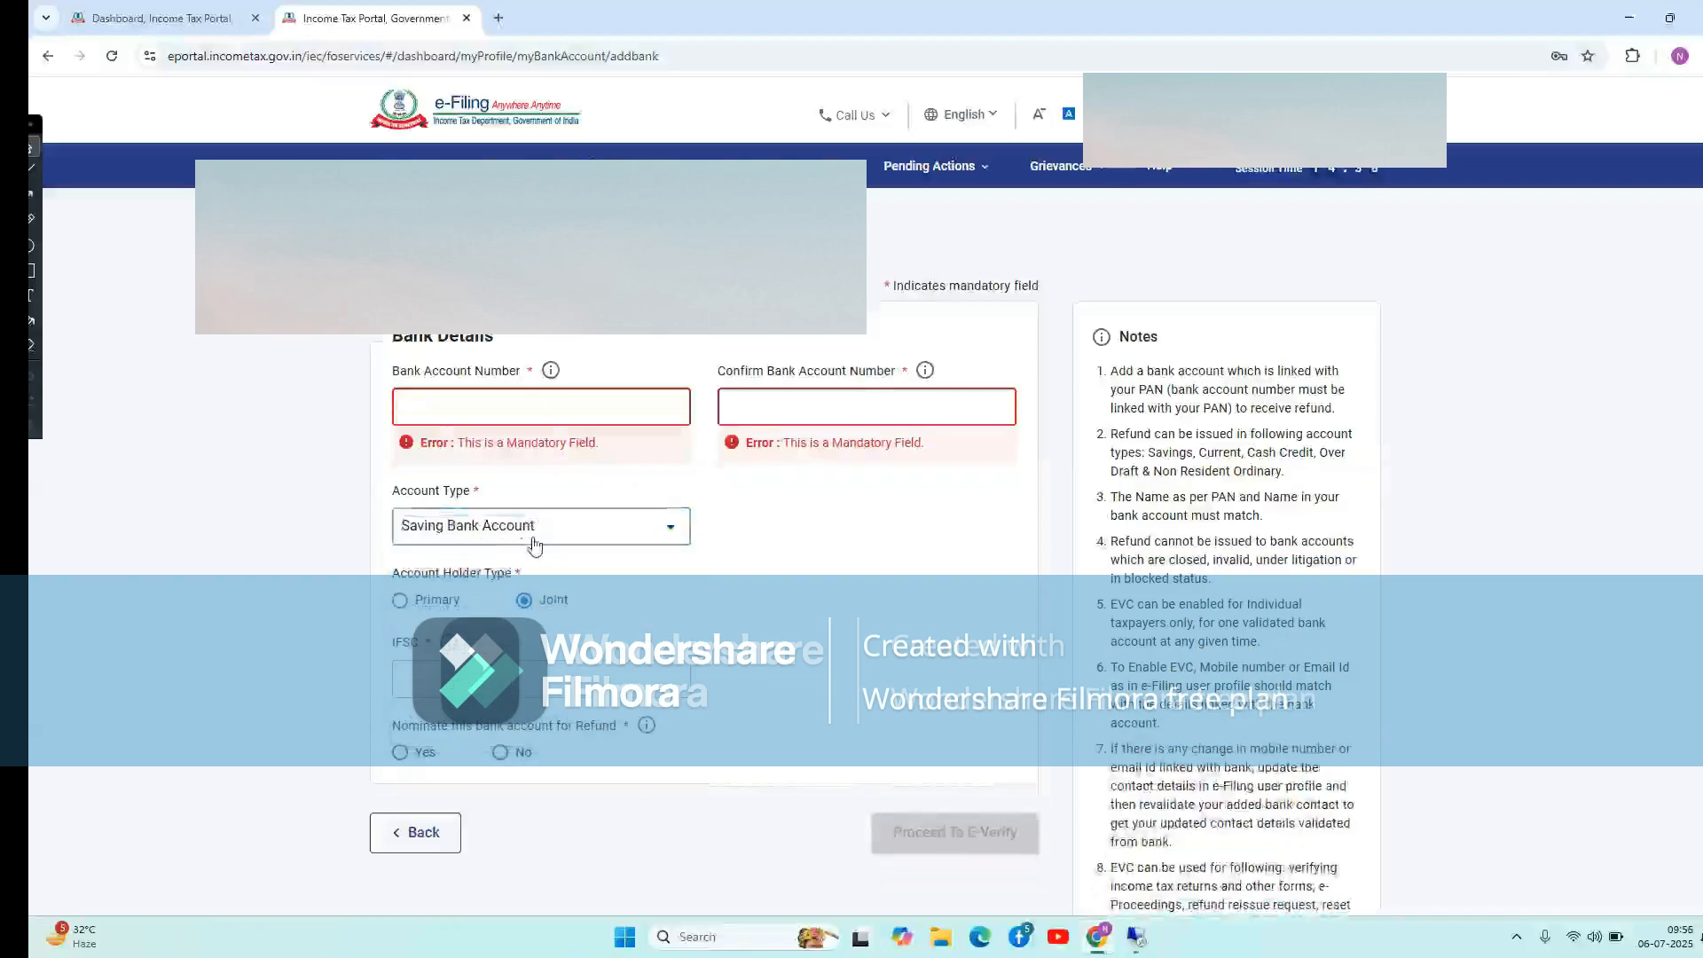
click(488, 681)
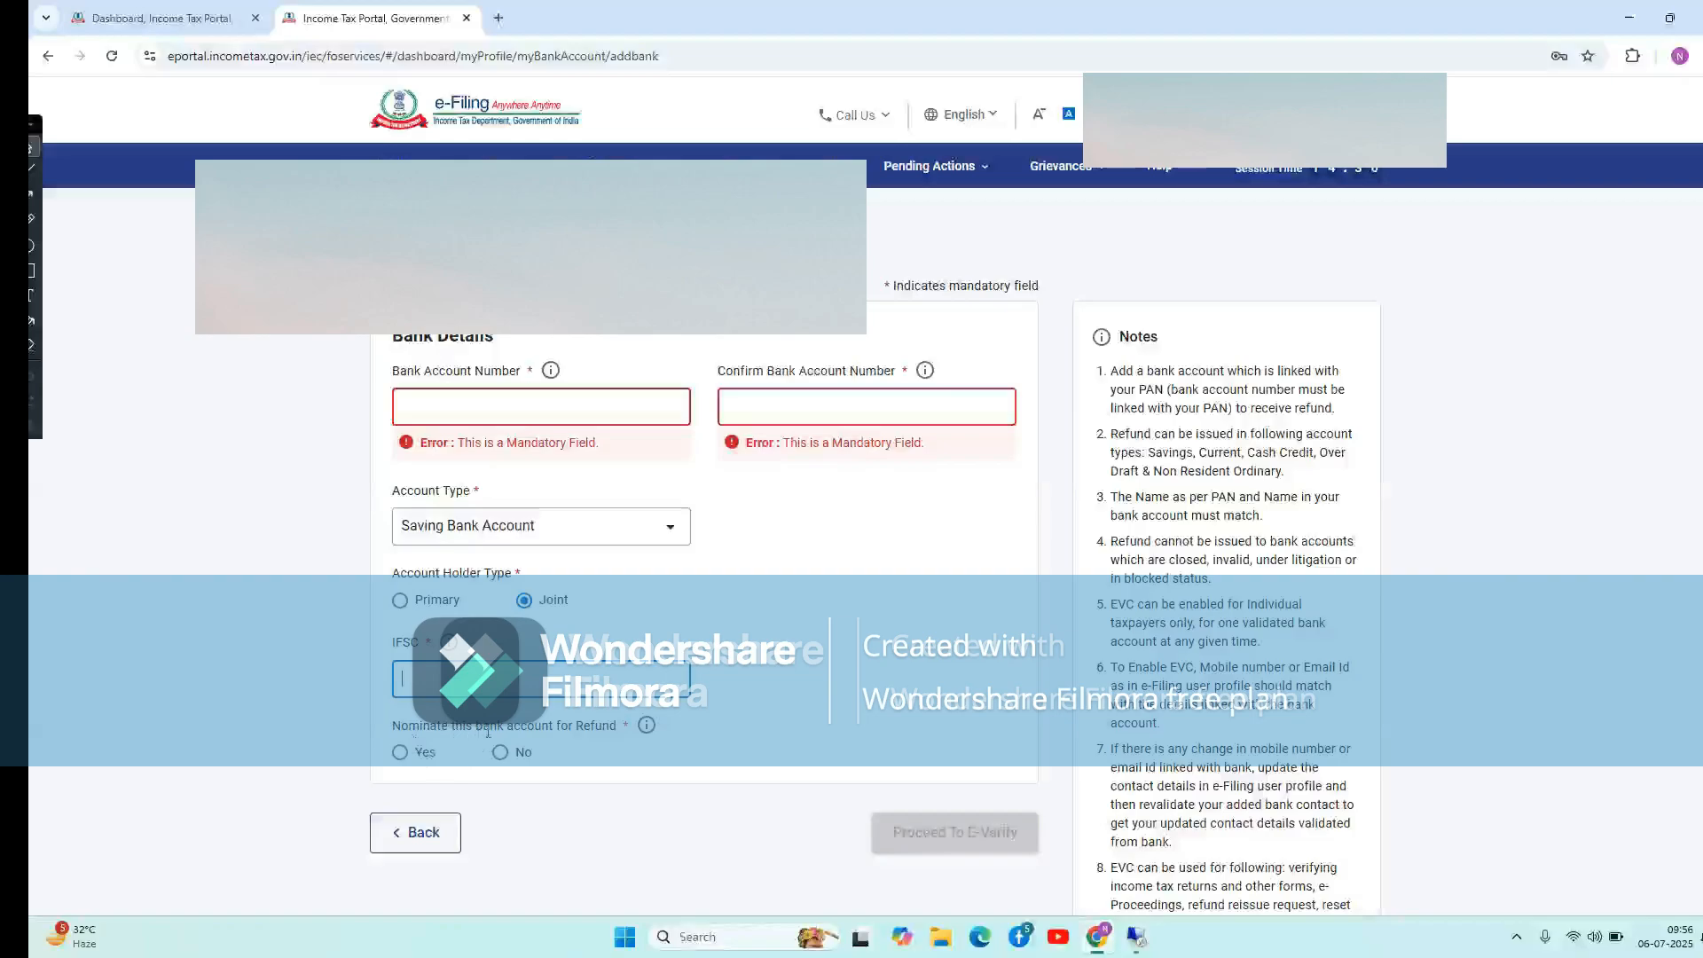
click(399, 753)
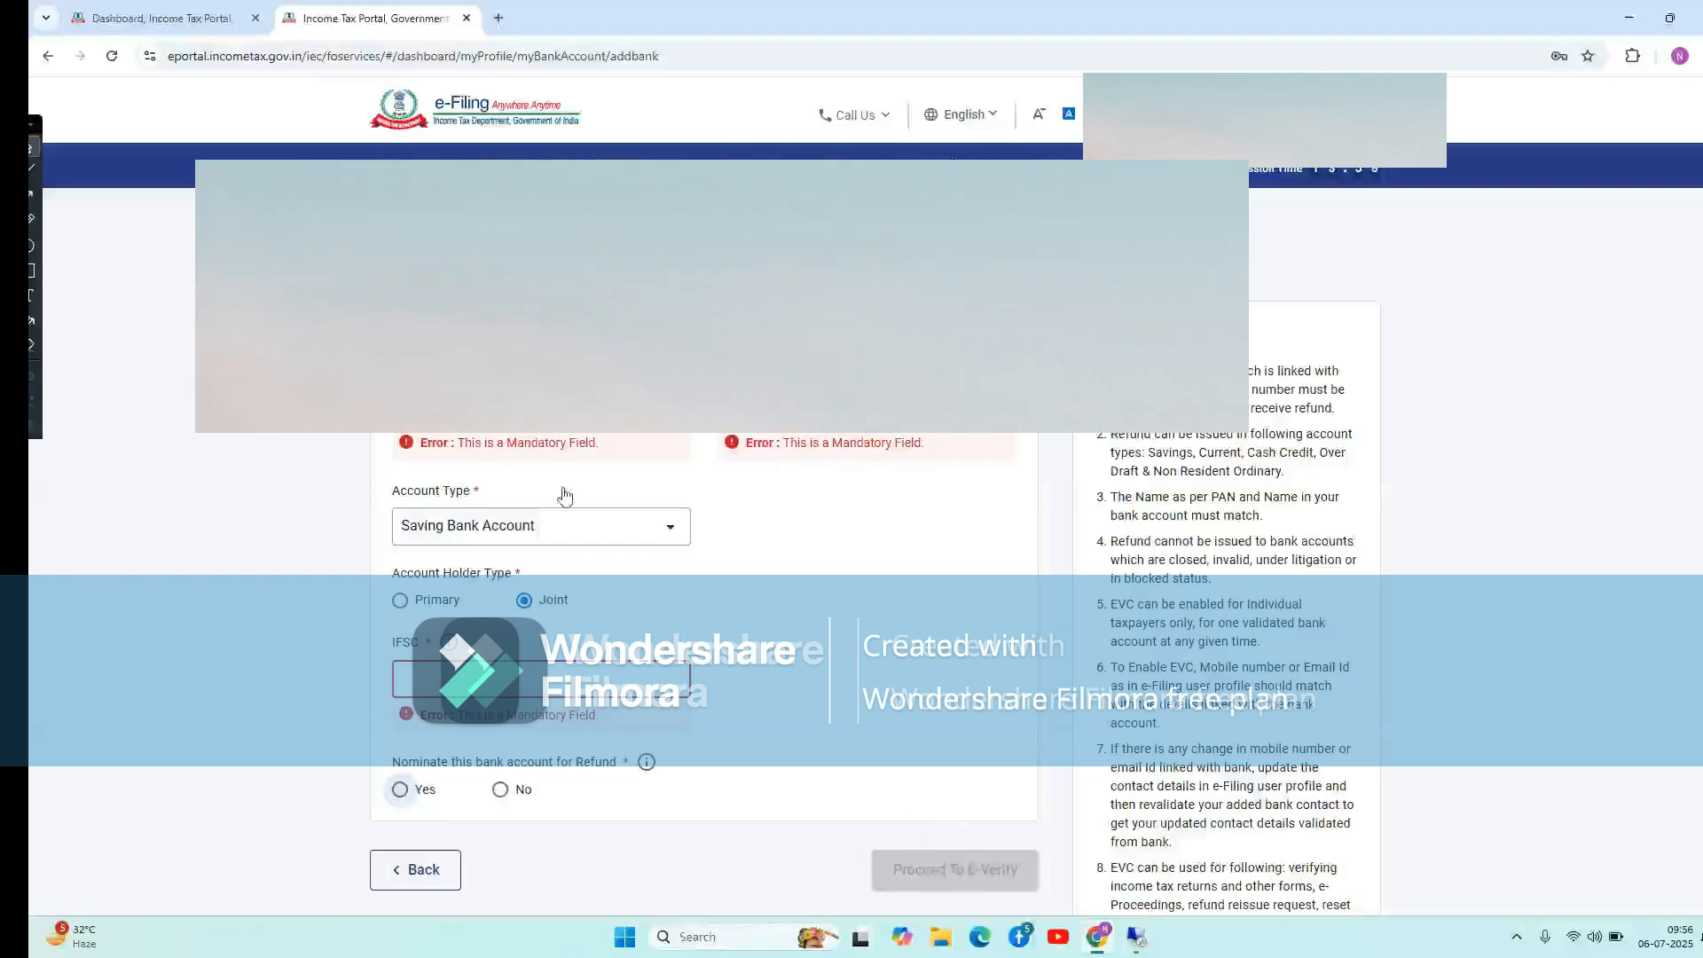
Leave the bank details form unsaved and view the actions available for the already added bank account
click(462, 850)
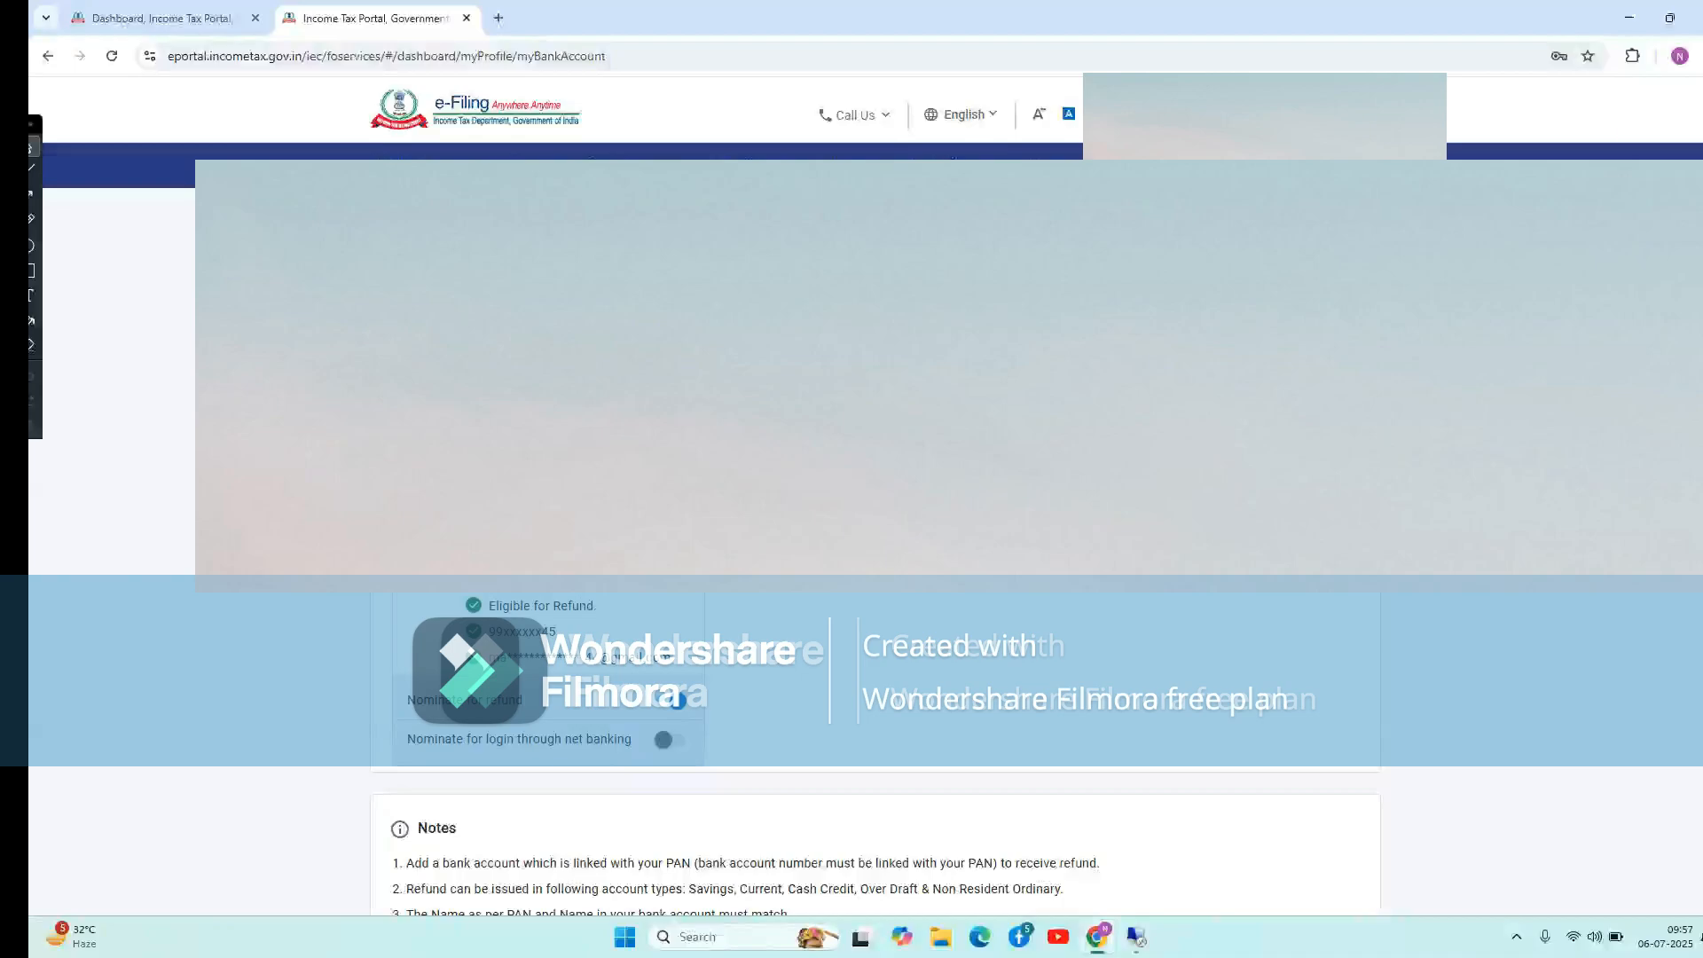
click(683, 483)
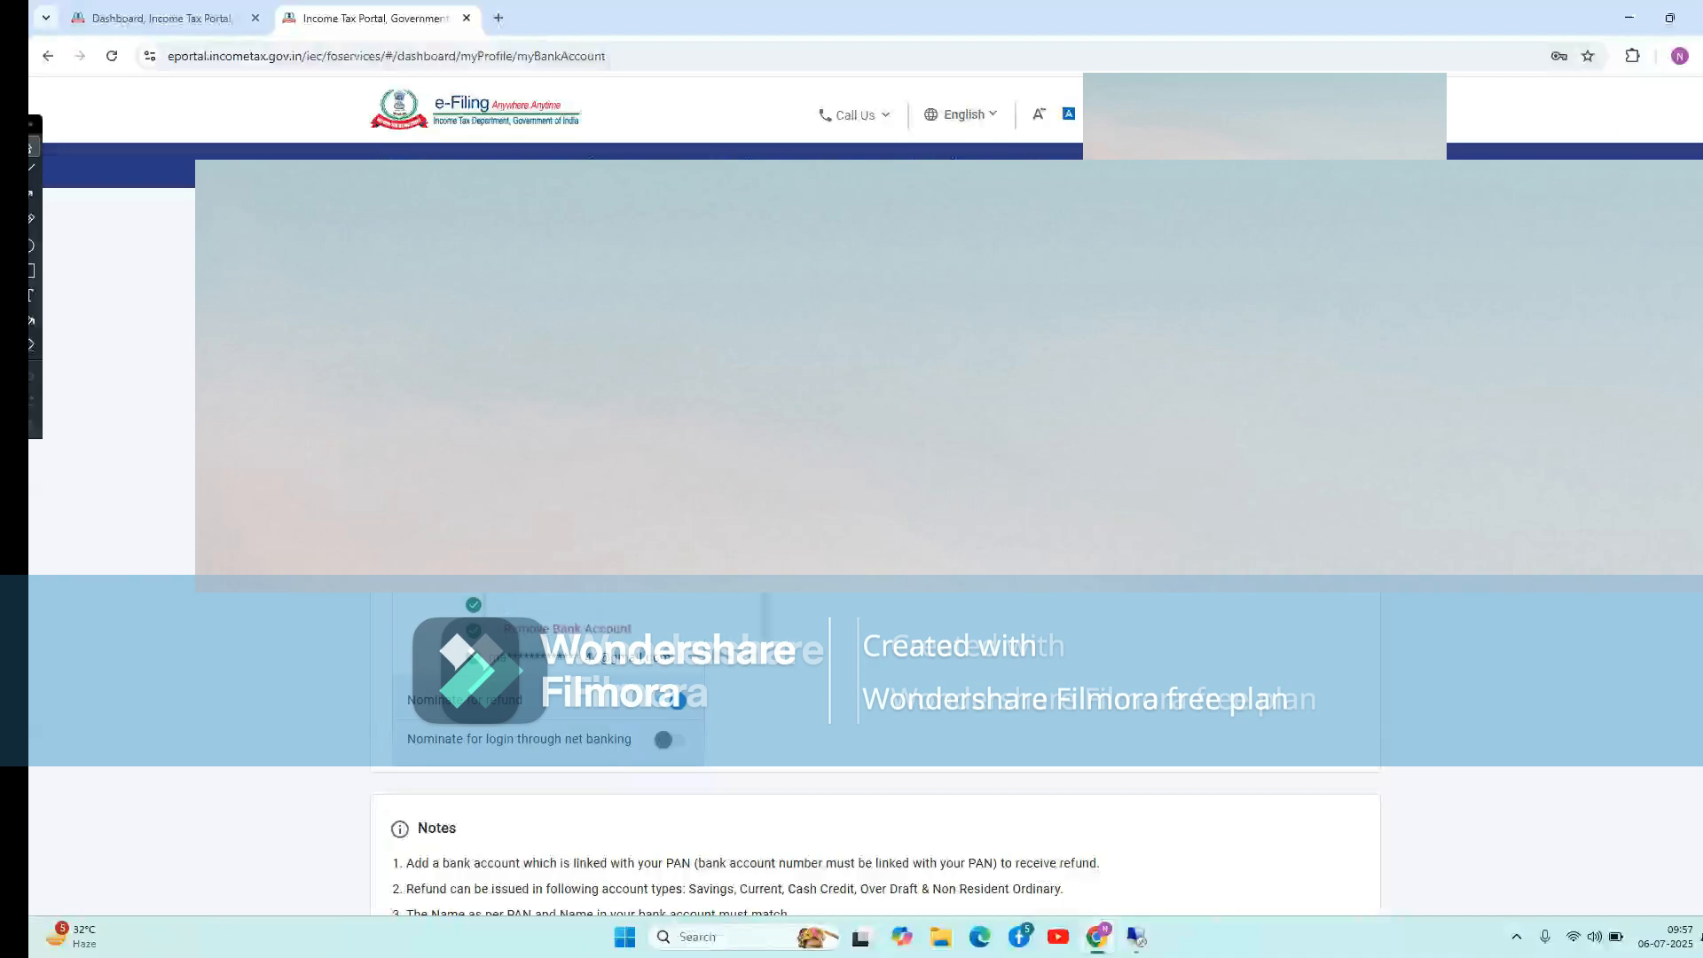
key(Escape)
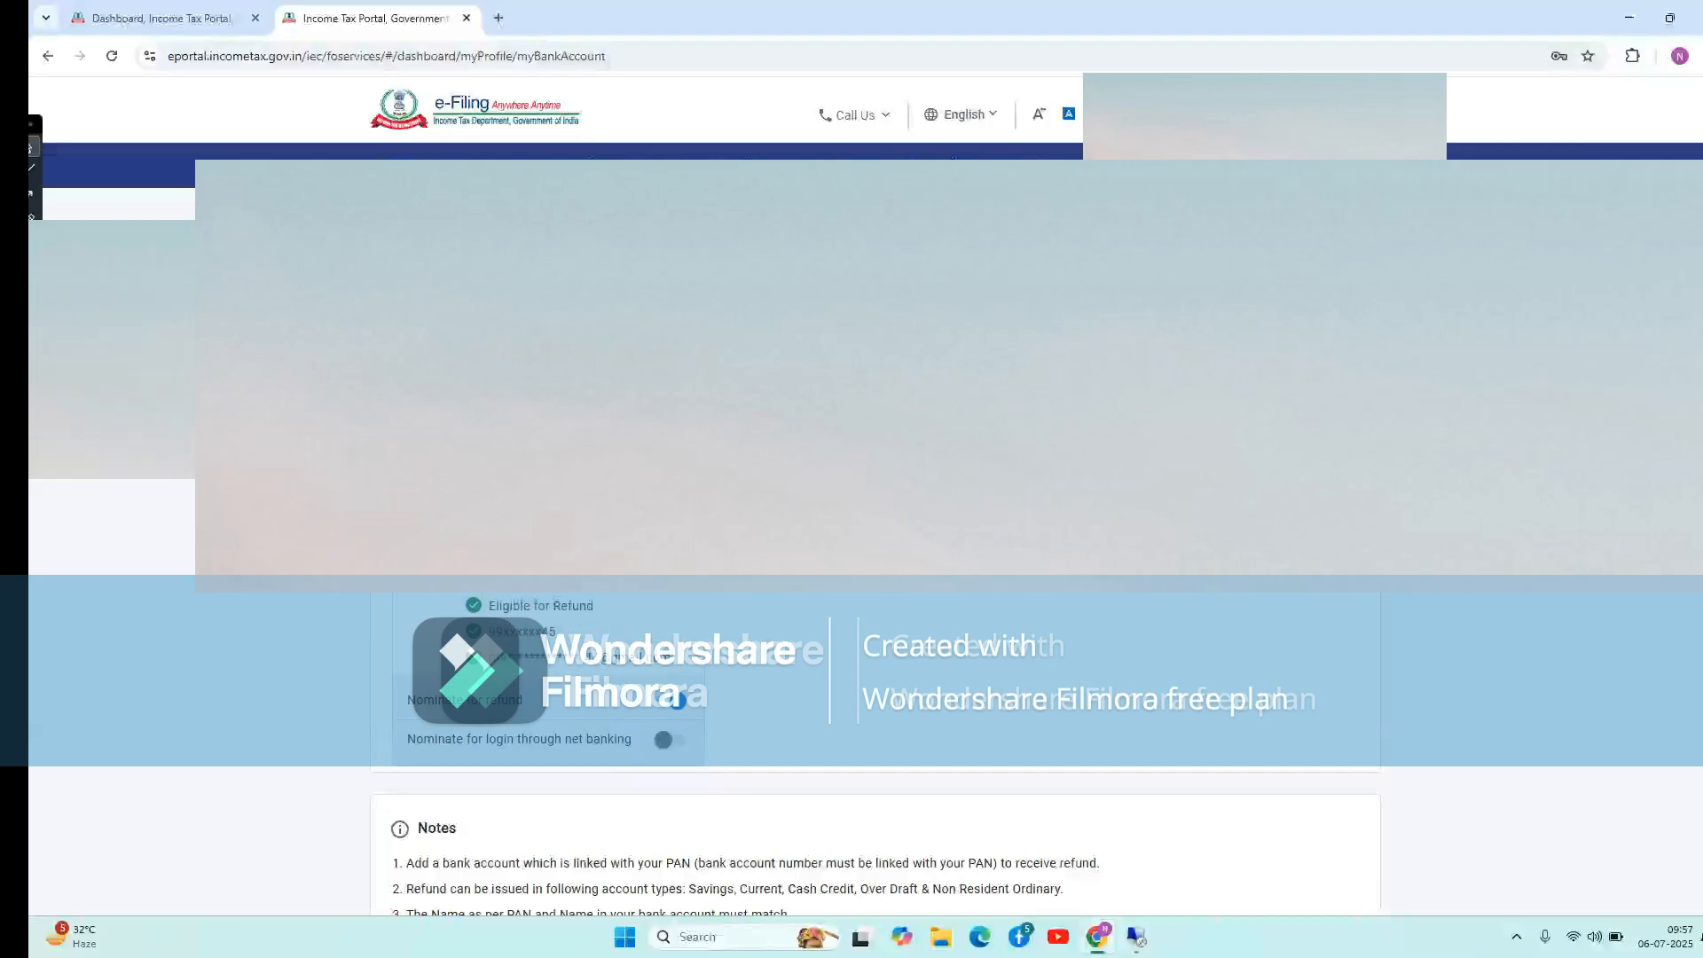
Return to the dashboard, start filing an income tax return and set the assessment year to 2025-26 (Current A.Y.)
click(399, 158)
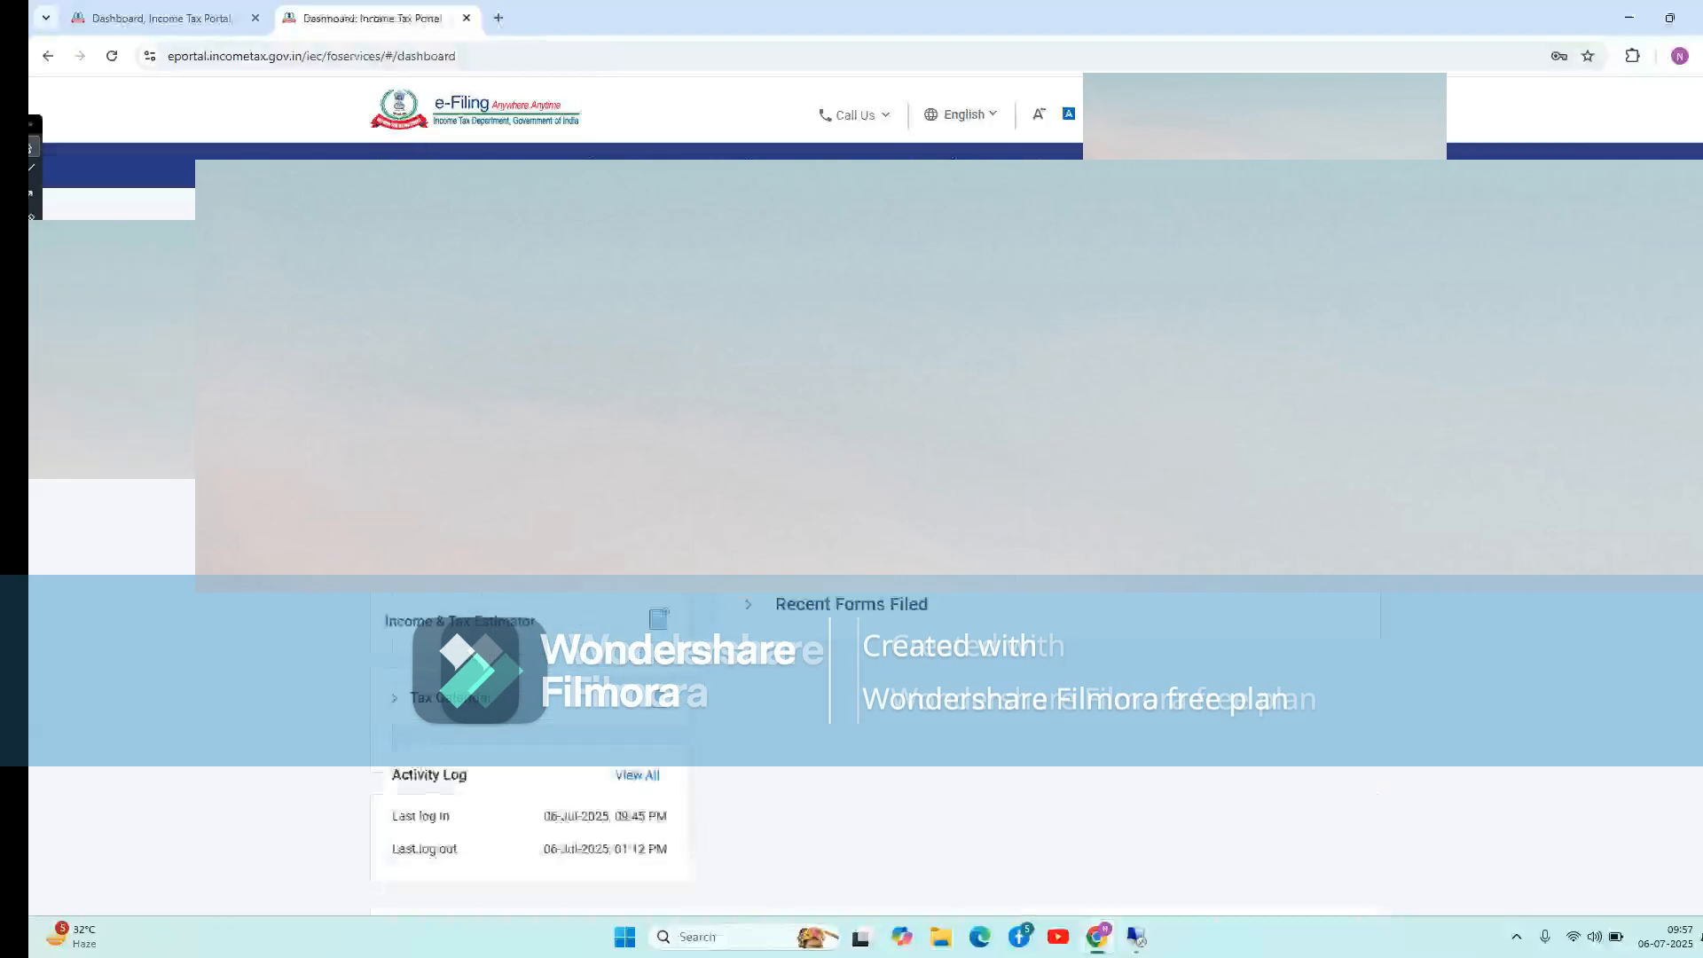
click(491, 168)
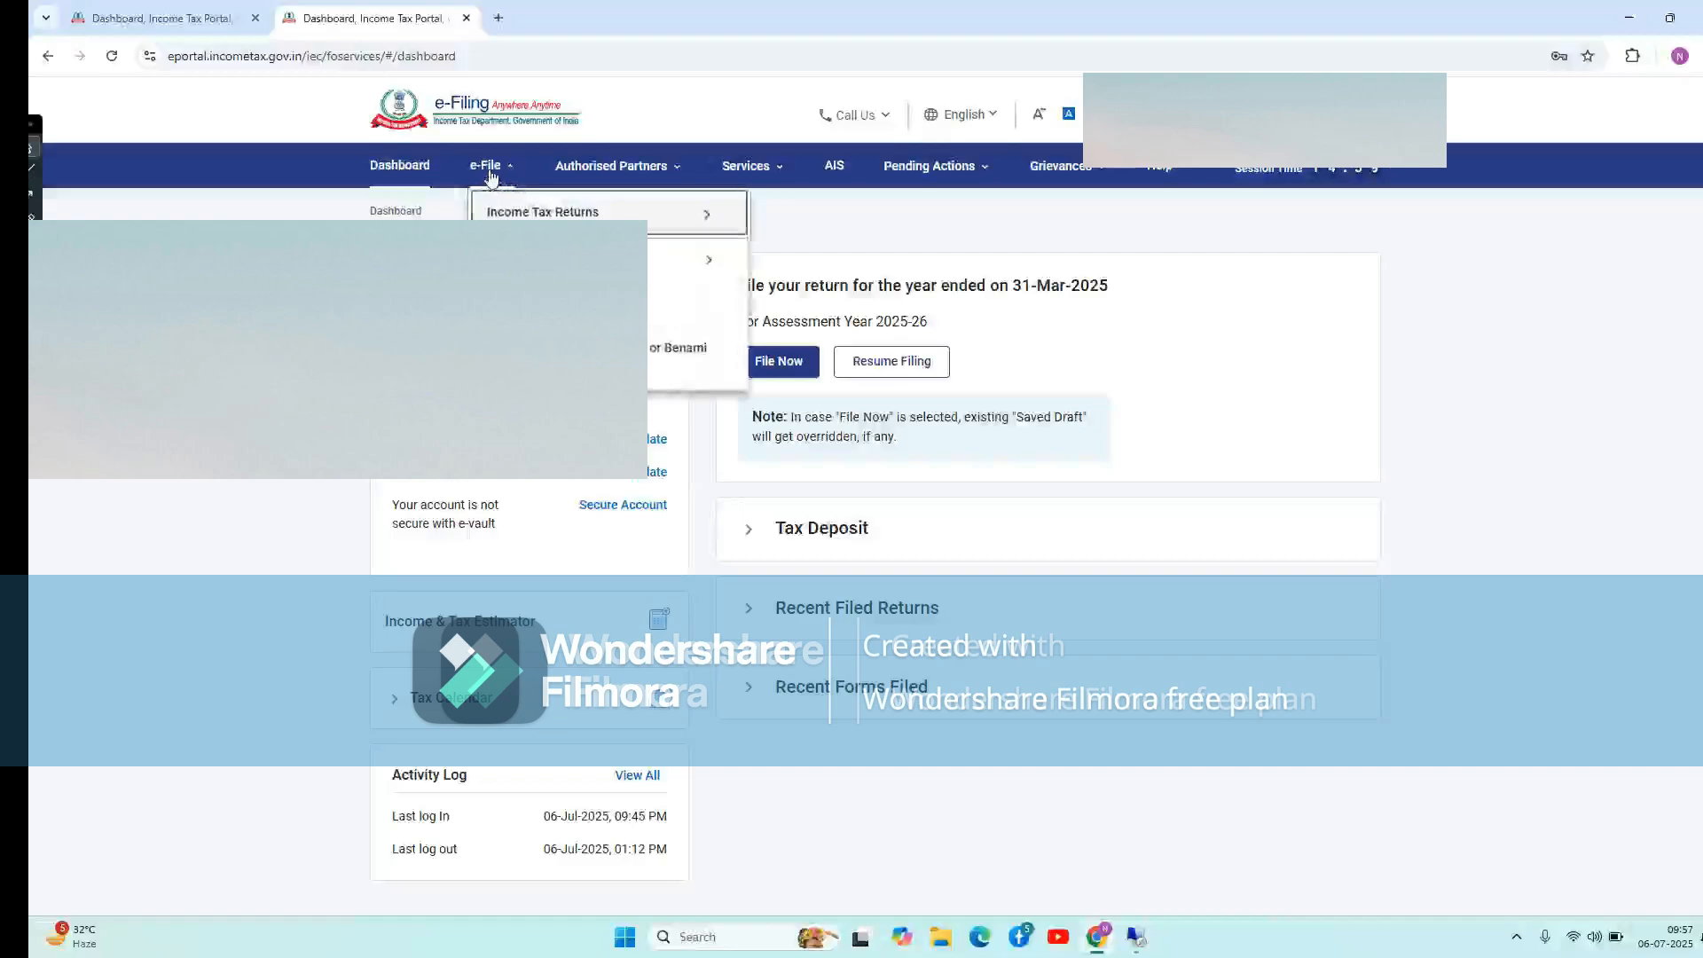
mouse_move(548, 211)
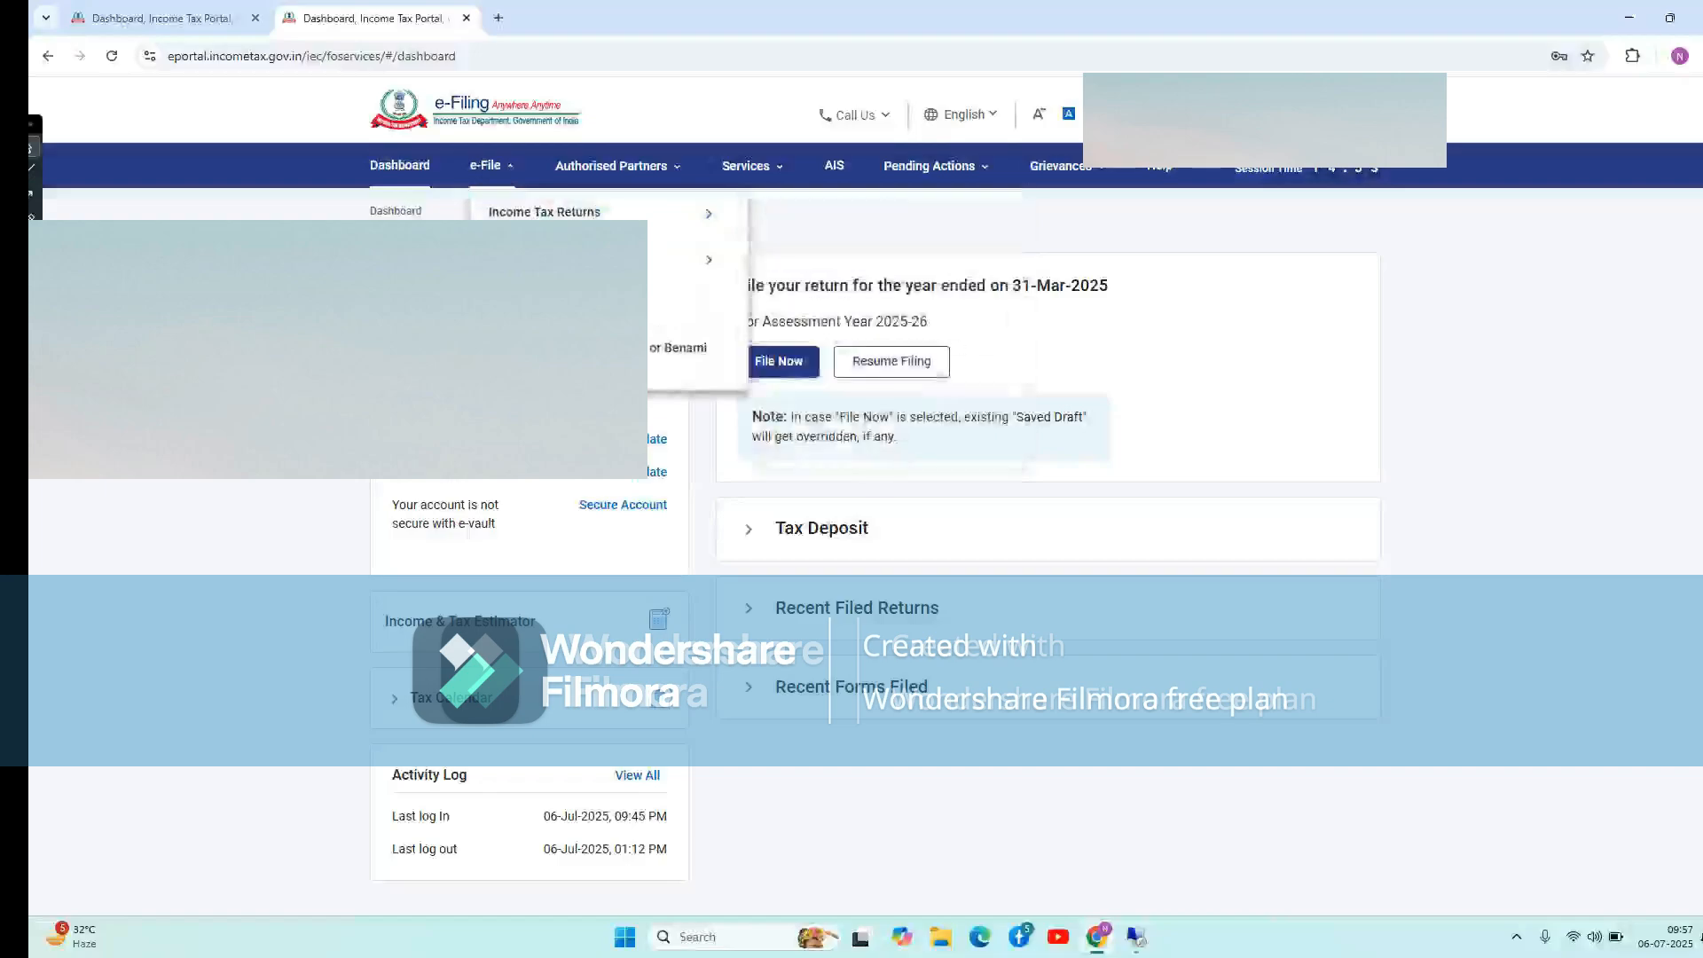
mouse_move(500, 170)
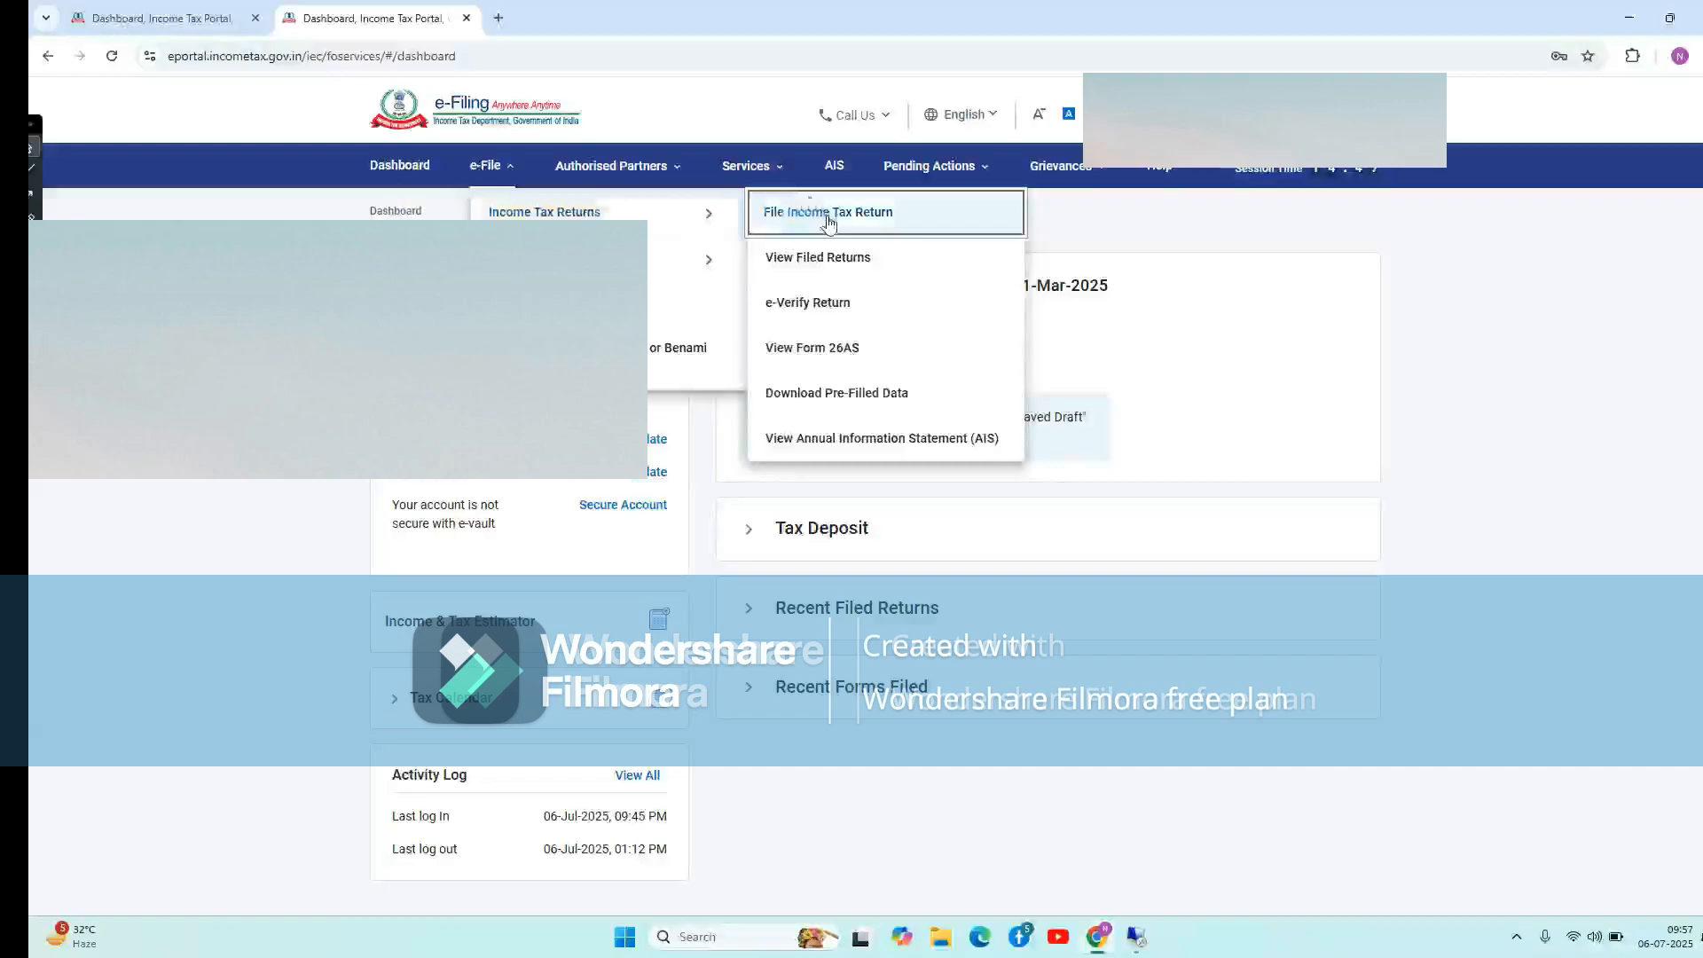
click(828, 221)
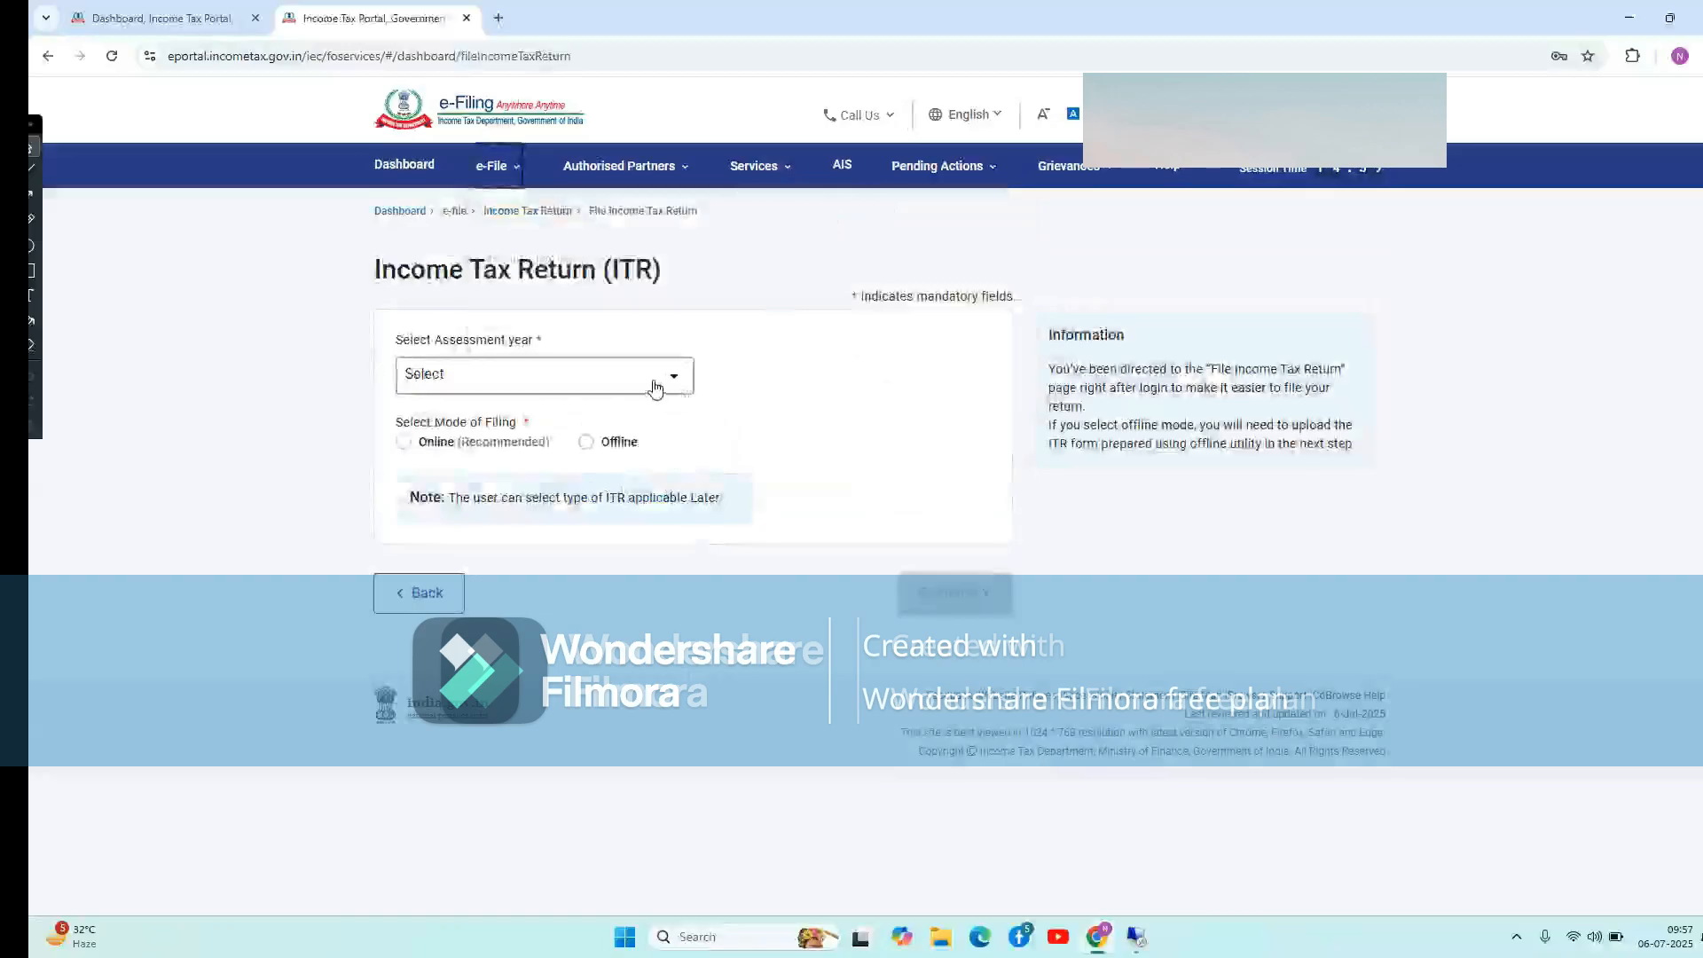
click(655, 386)
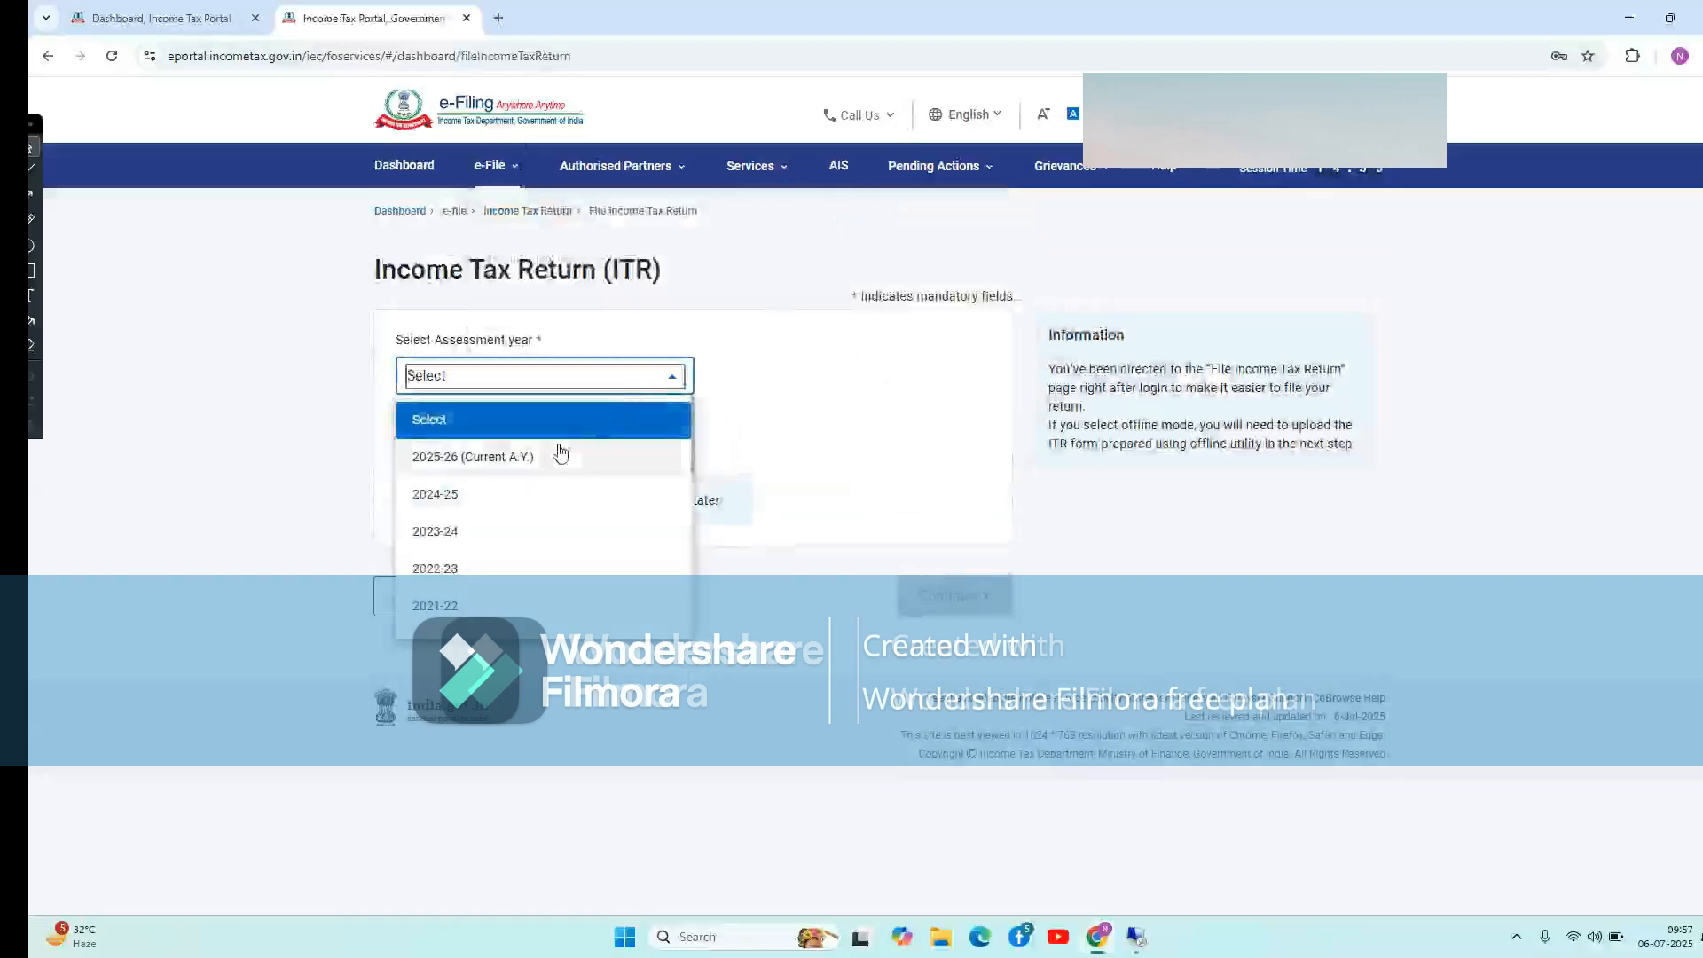
click(518, 461)
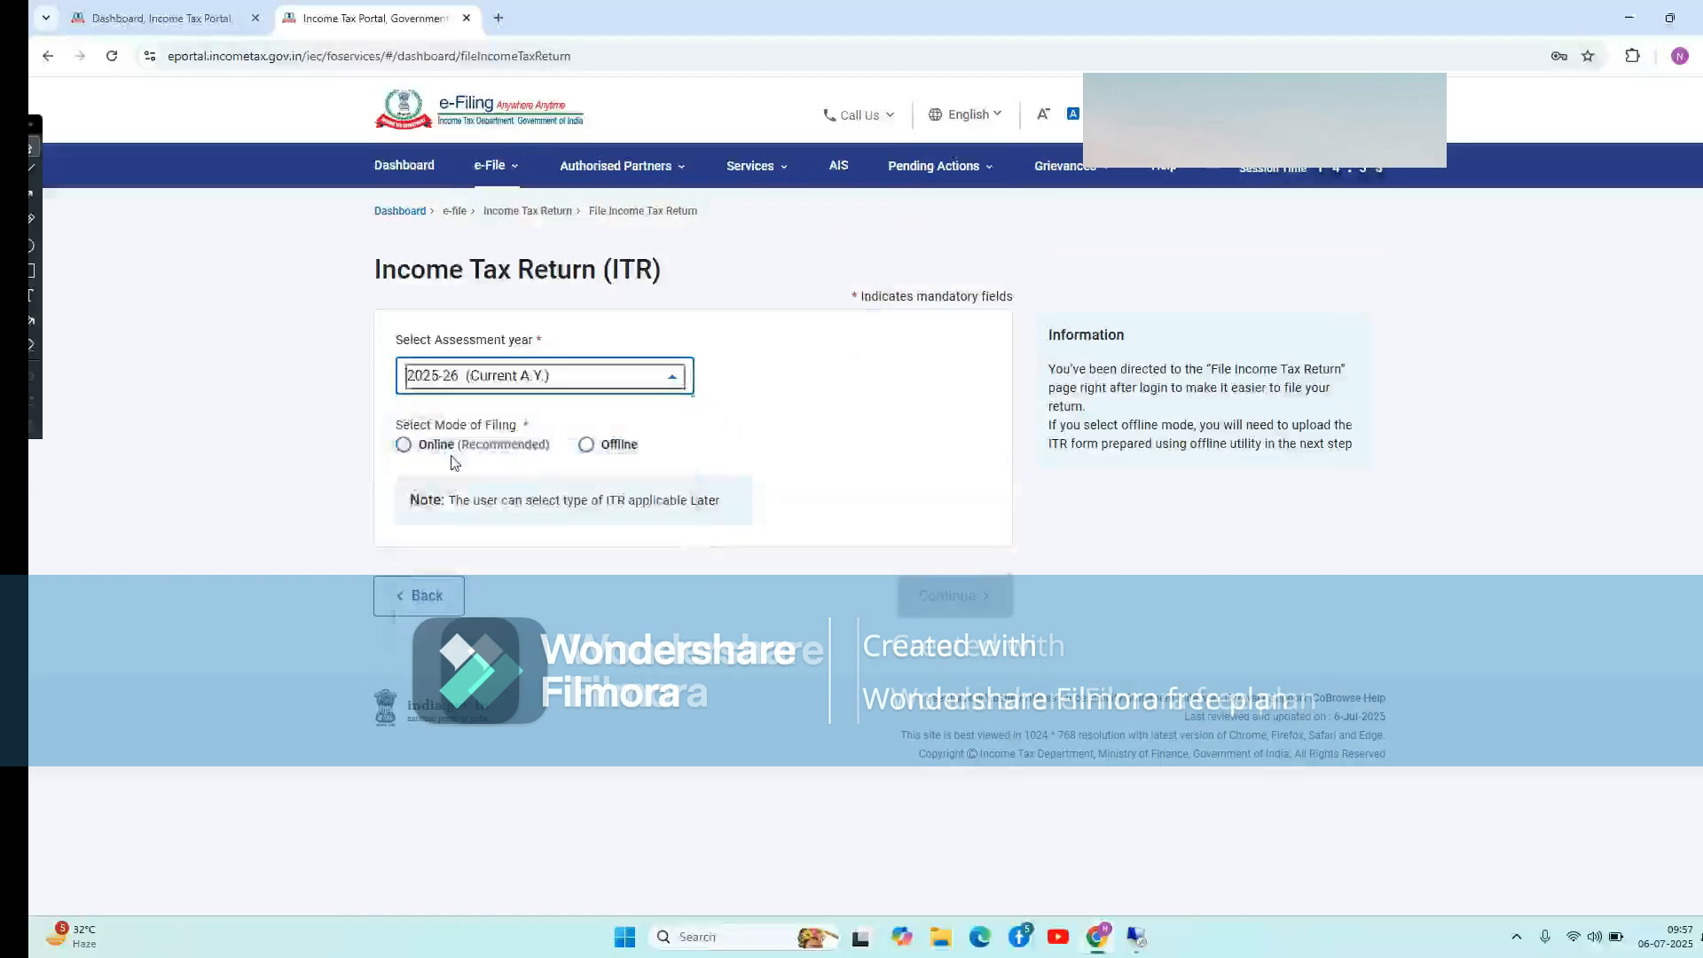
Choose the Online filing mode, start a new filing instead of resuming the ITR-1 draft, and continue with the Individual status
click(403, 445)
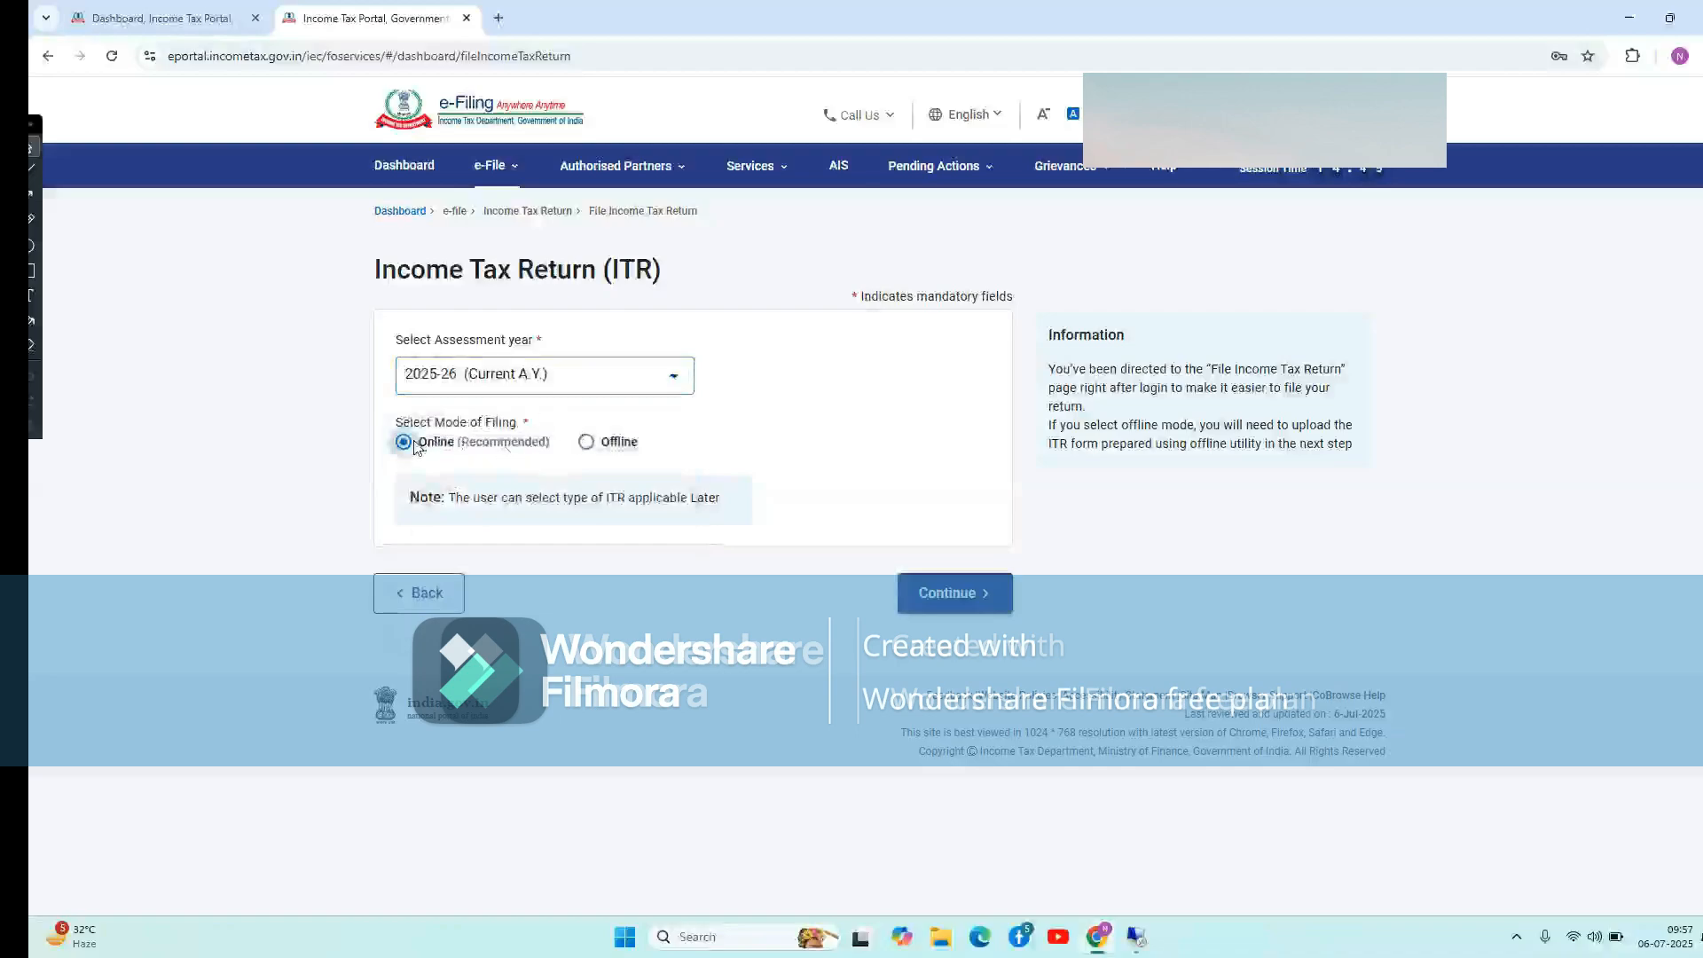
click(952, 594)
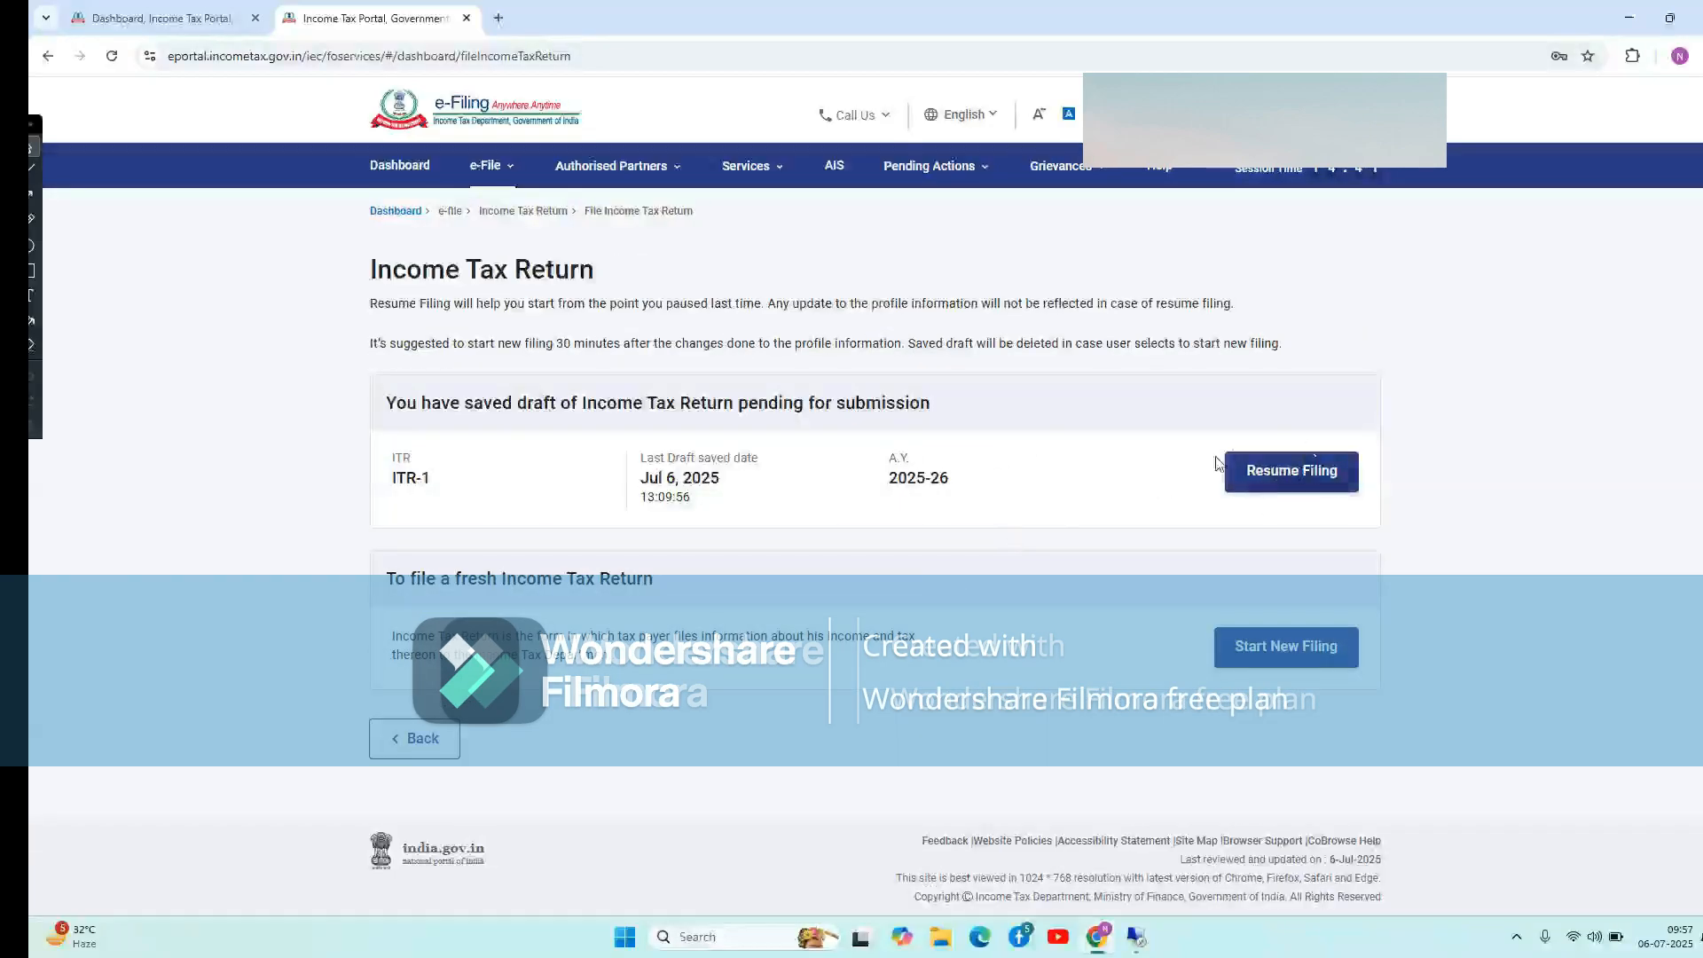
scroll(1017, 542, down, 1)
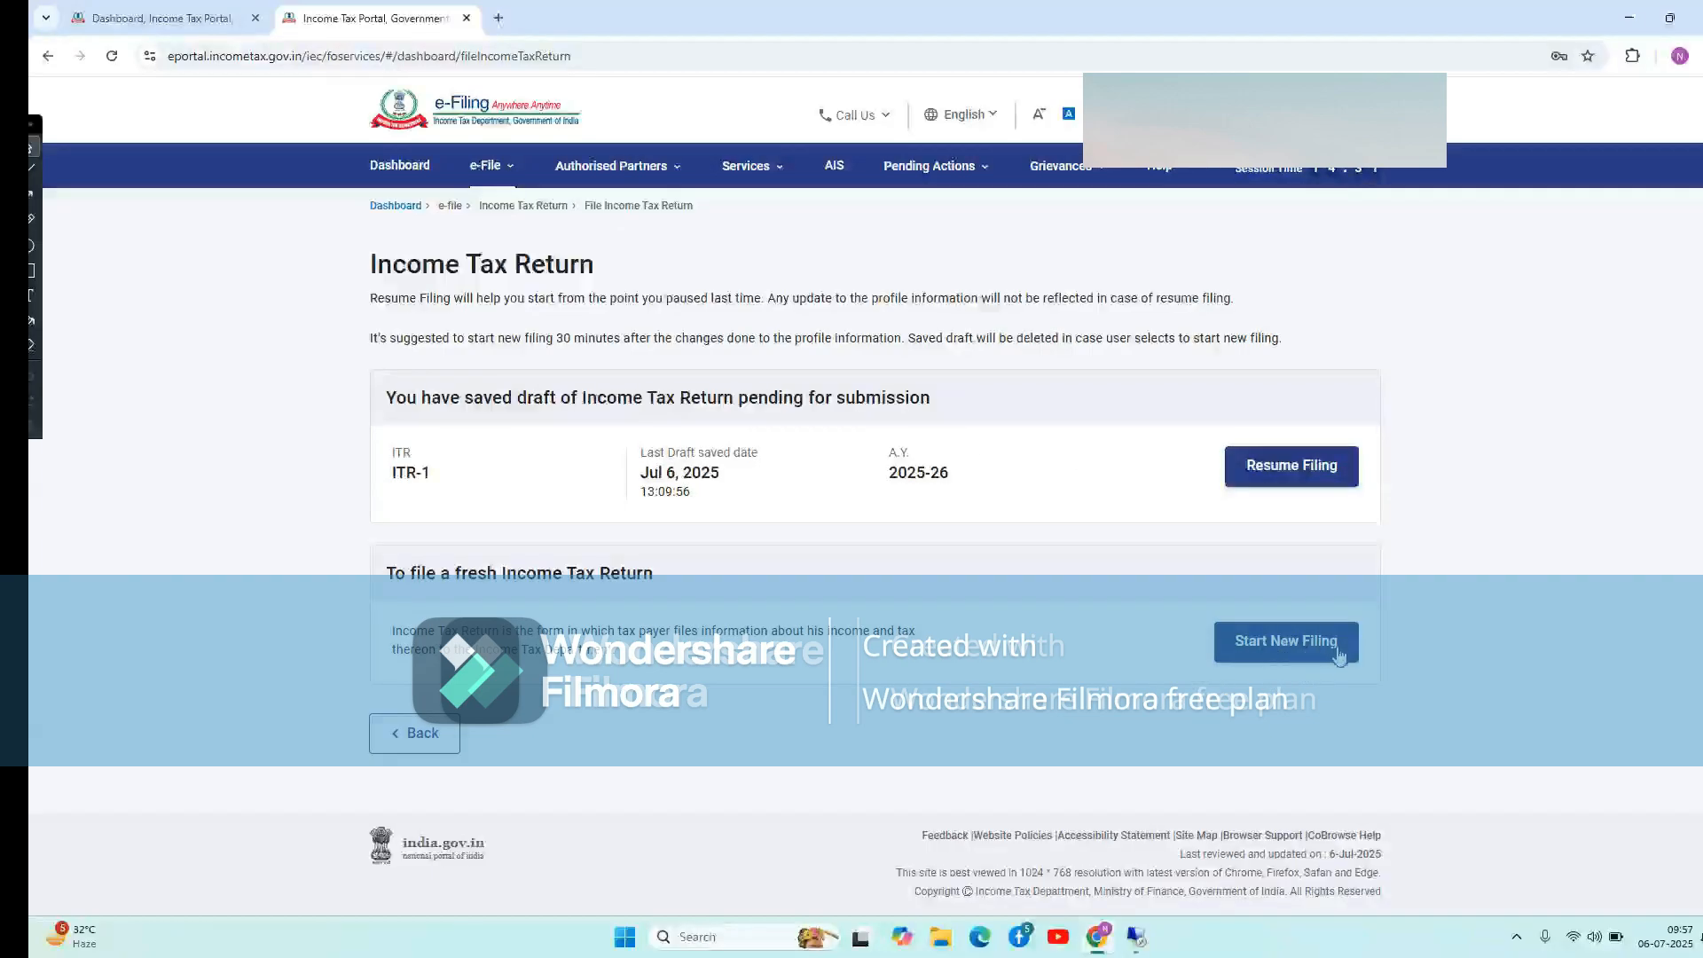
click(1291, 656)
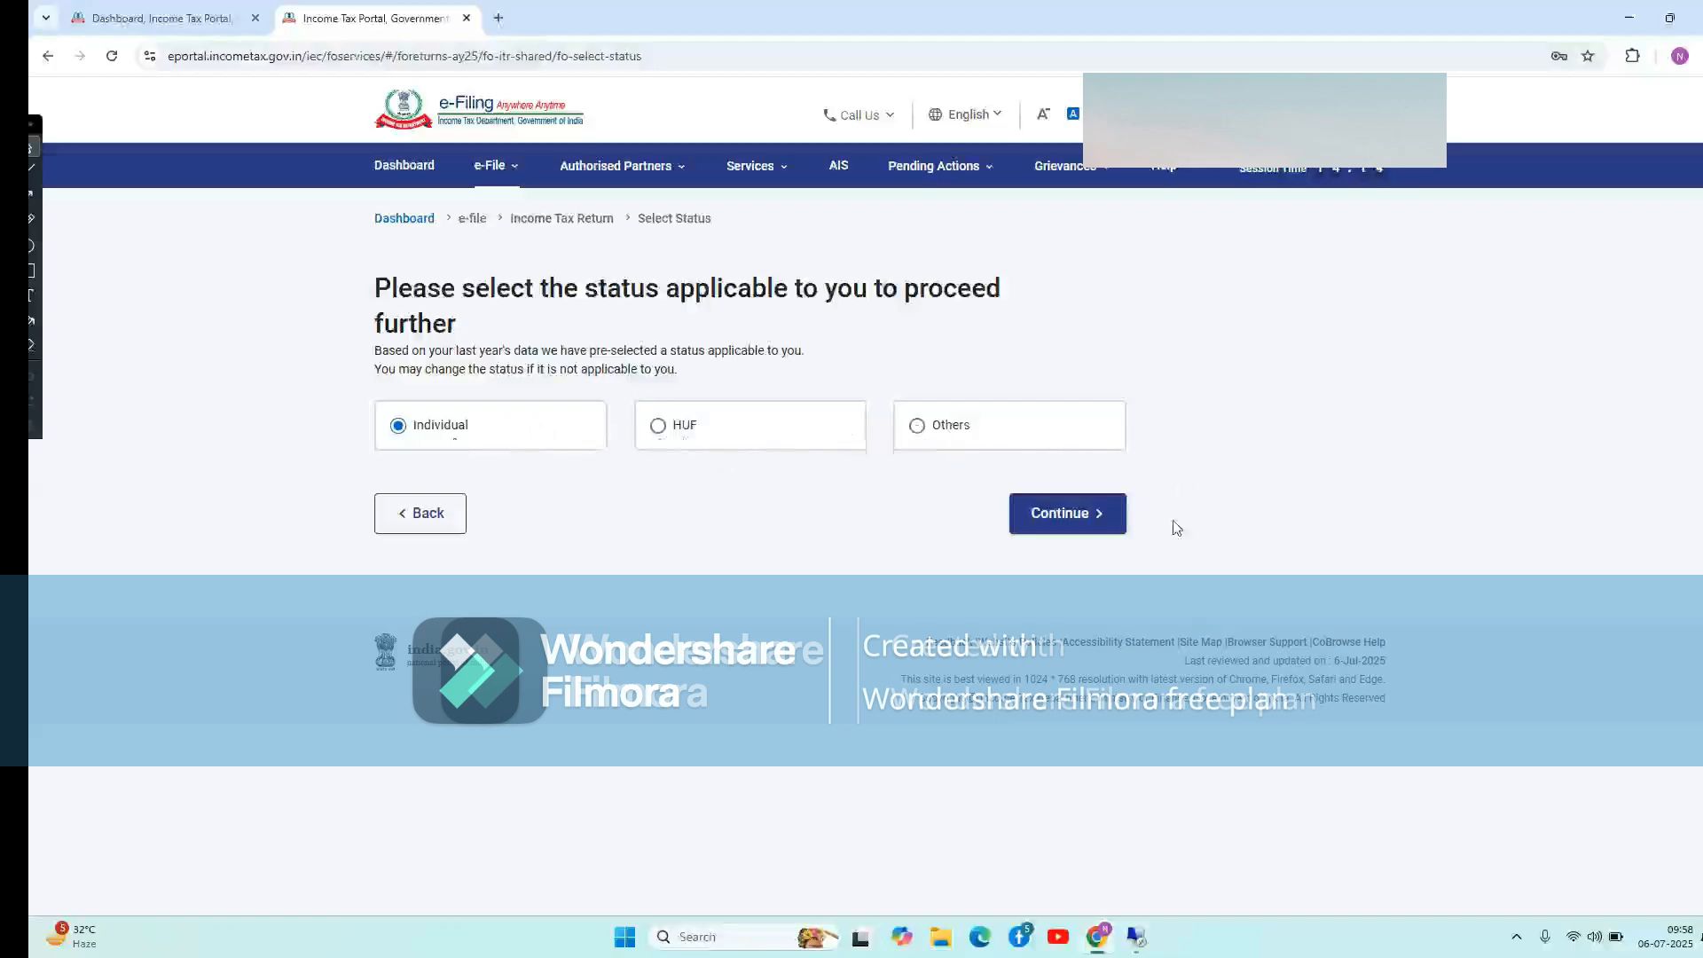
click(1057, 522)
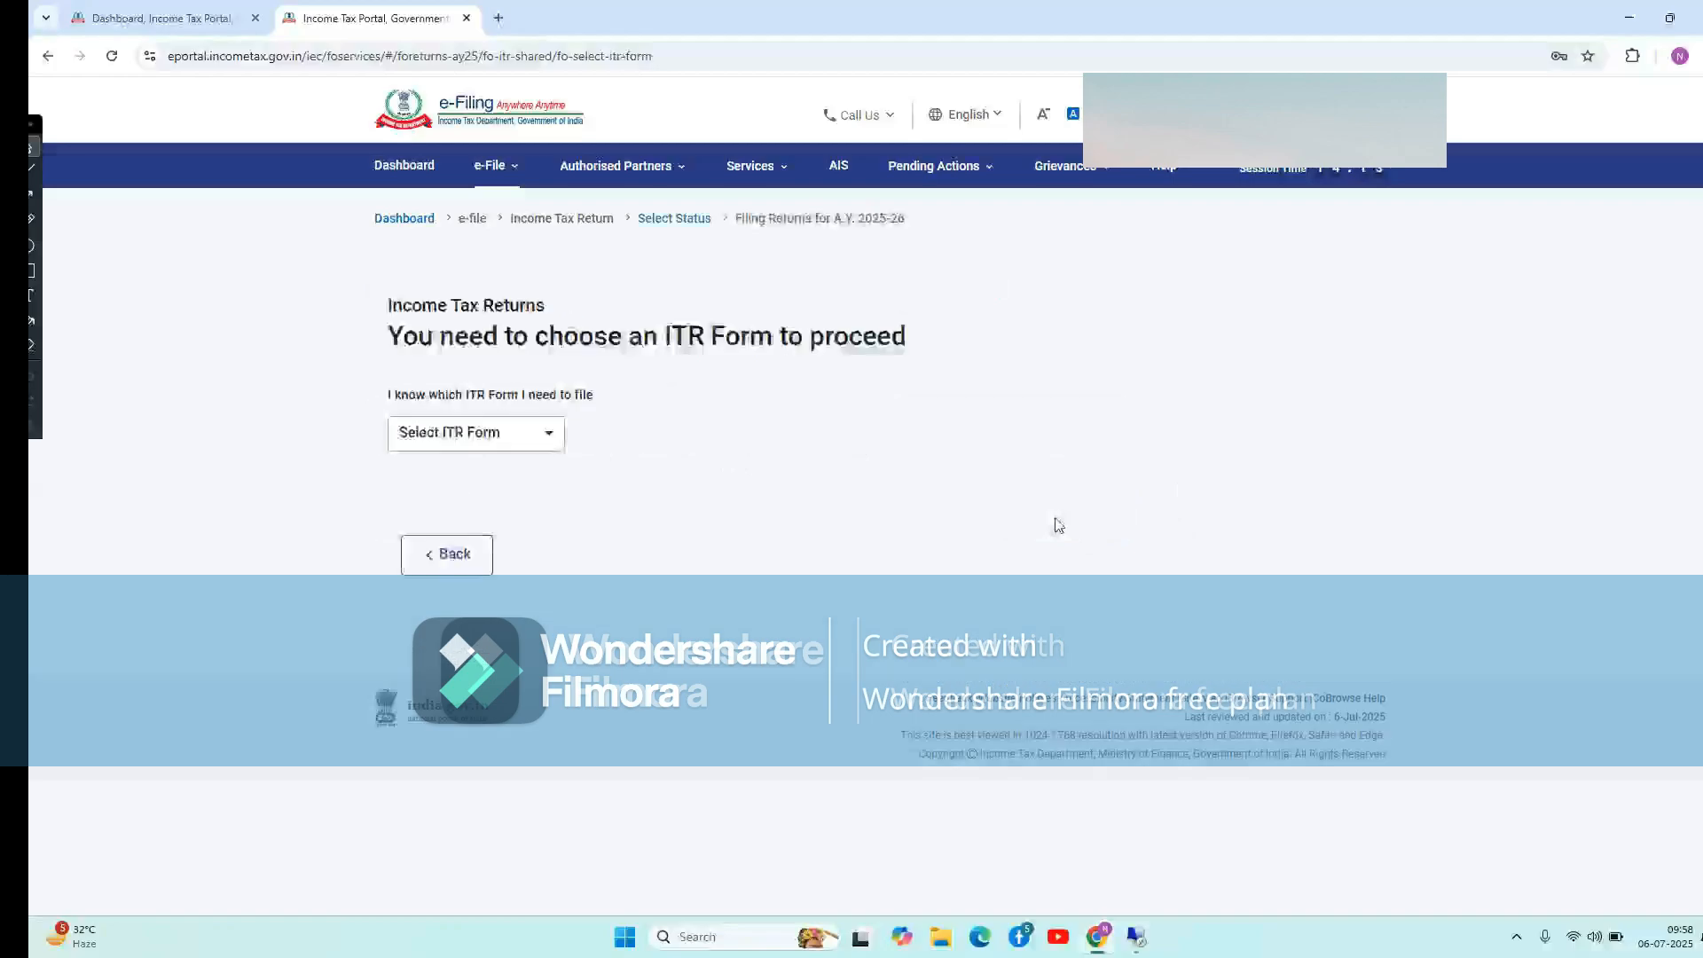
Select ITR-1 as the return form, proceed with it, accept the new tax regime notice and get started
click(529, 441)
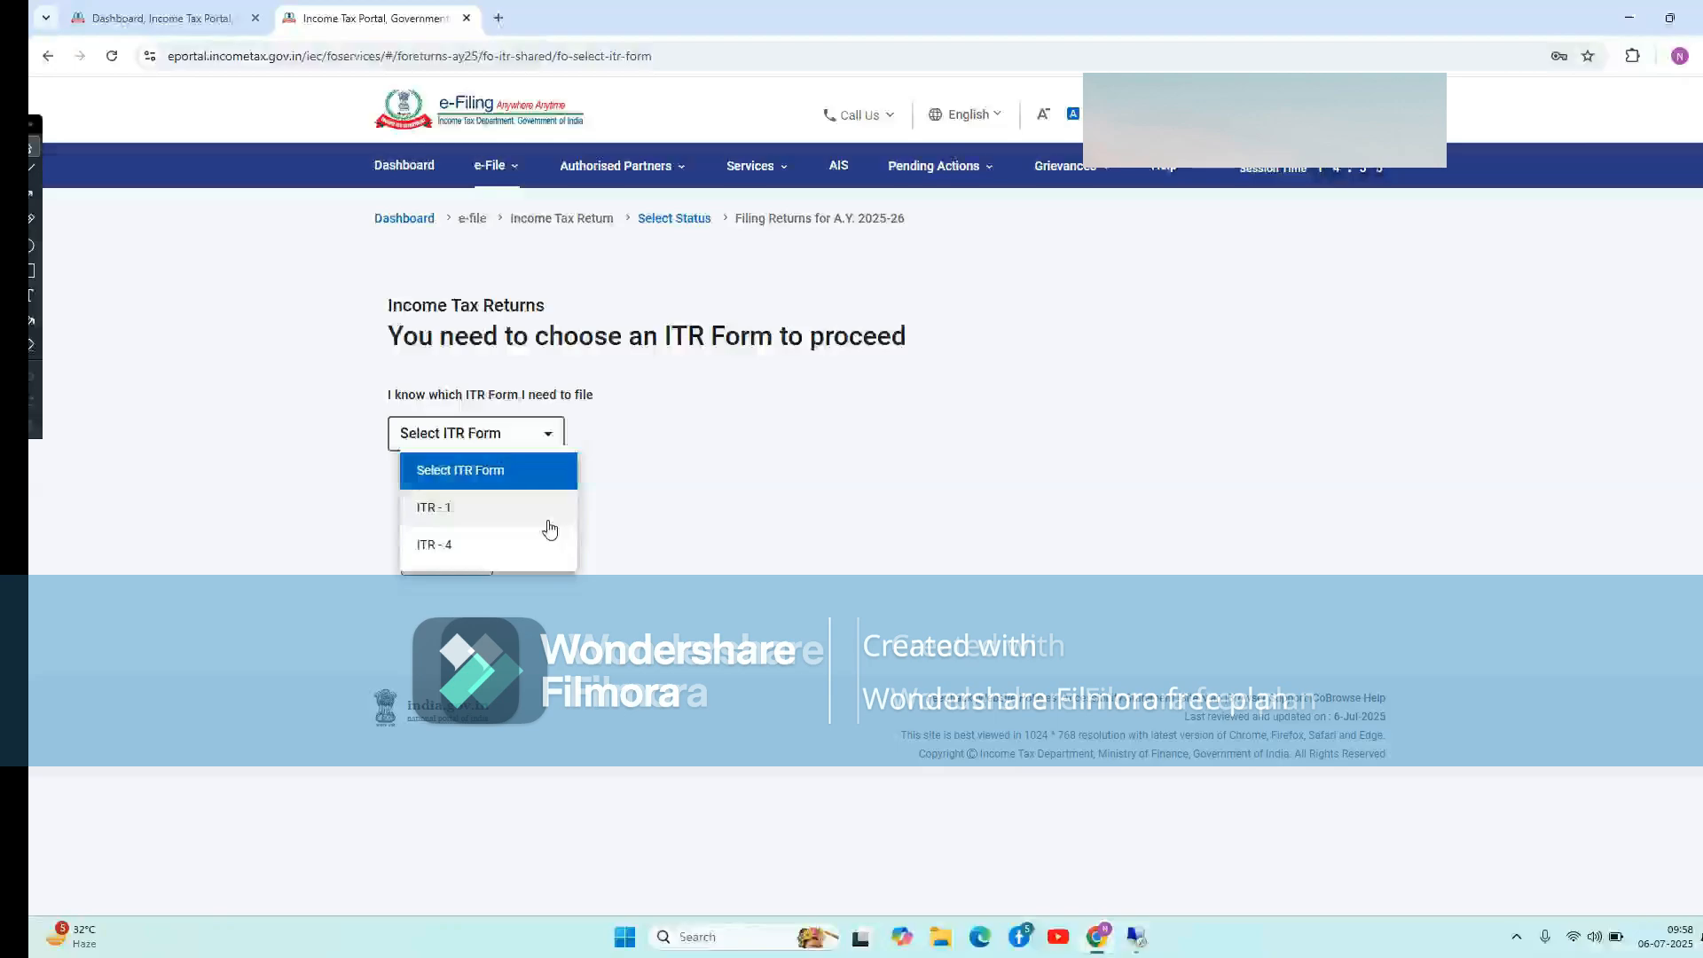
click(451, 514)
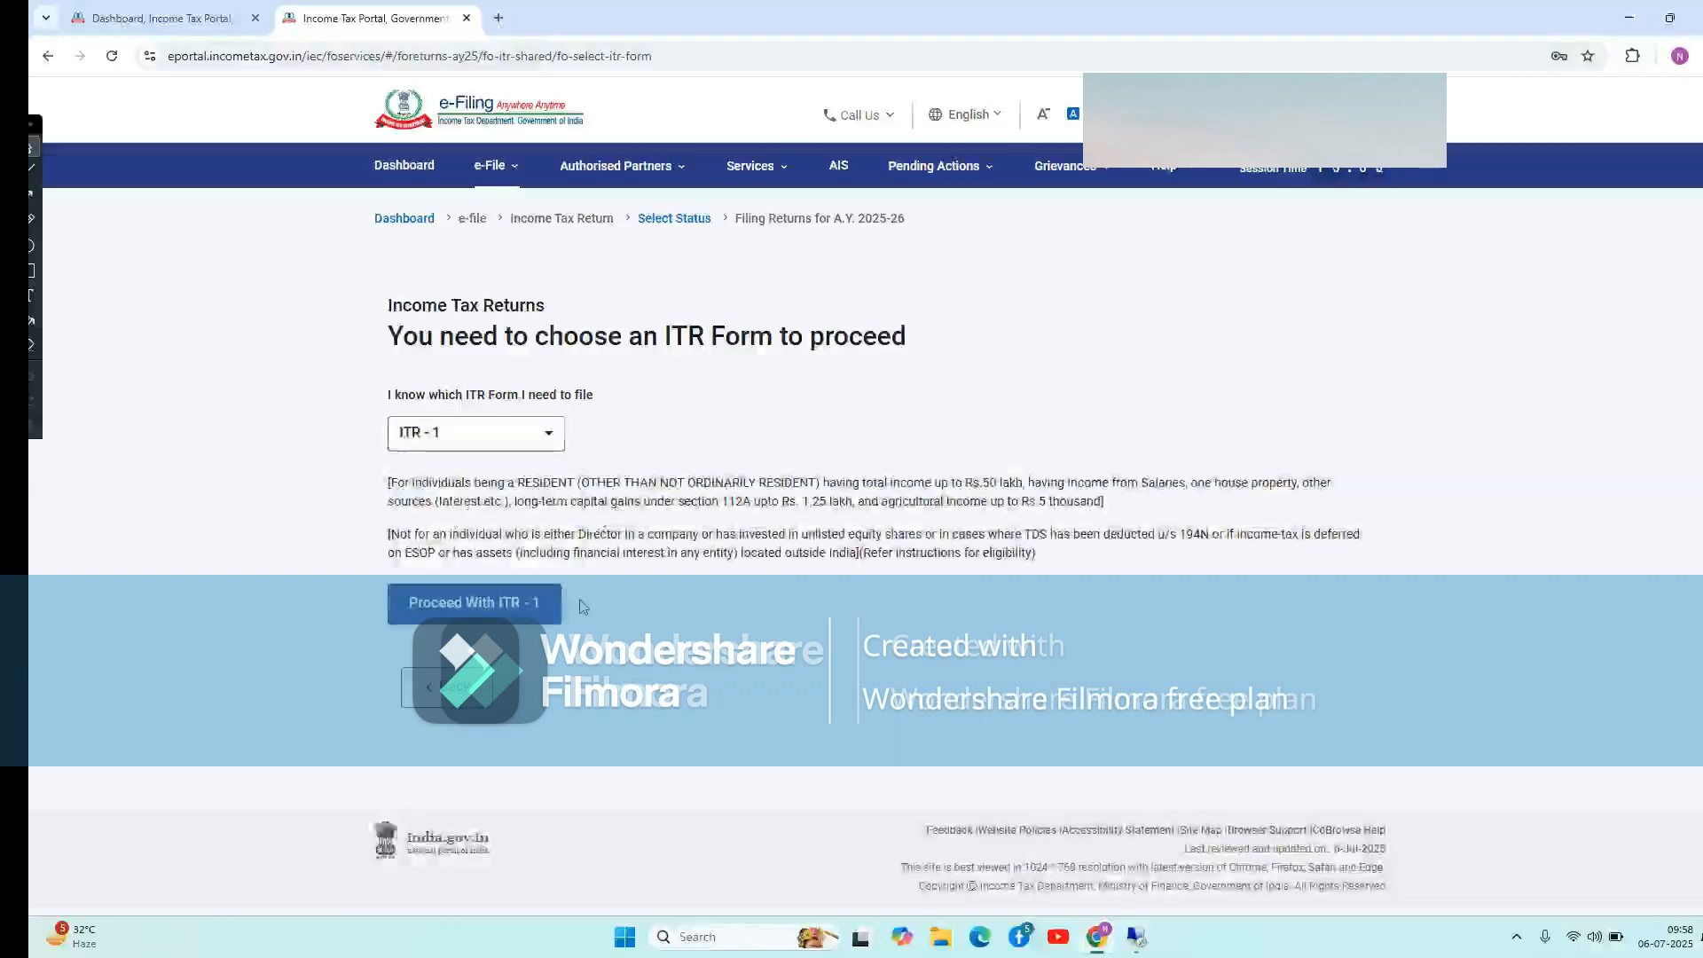
click(488, 603)
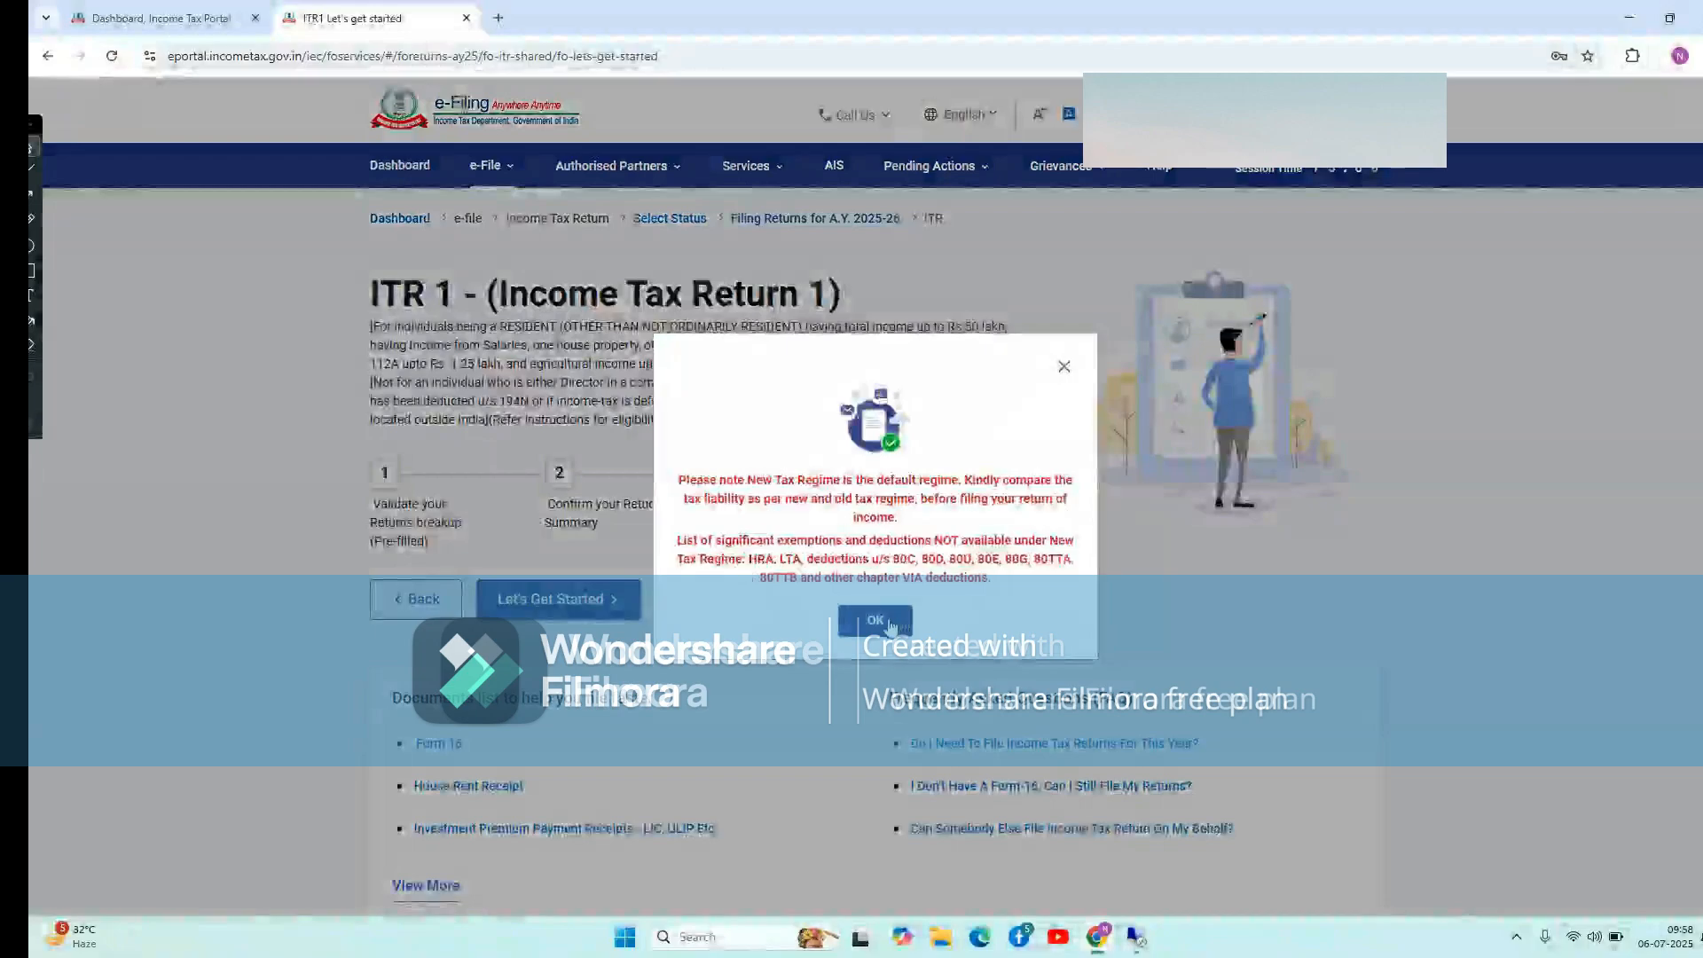
click(891, 627)
click(596, 599)
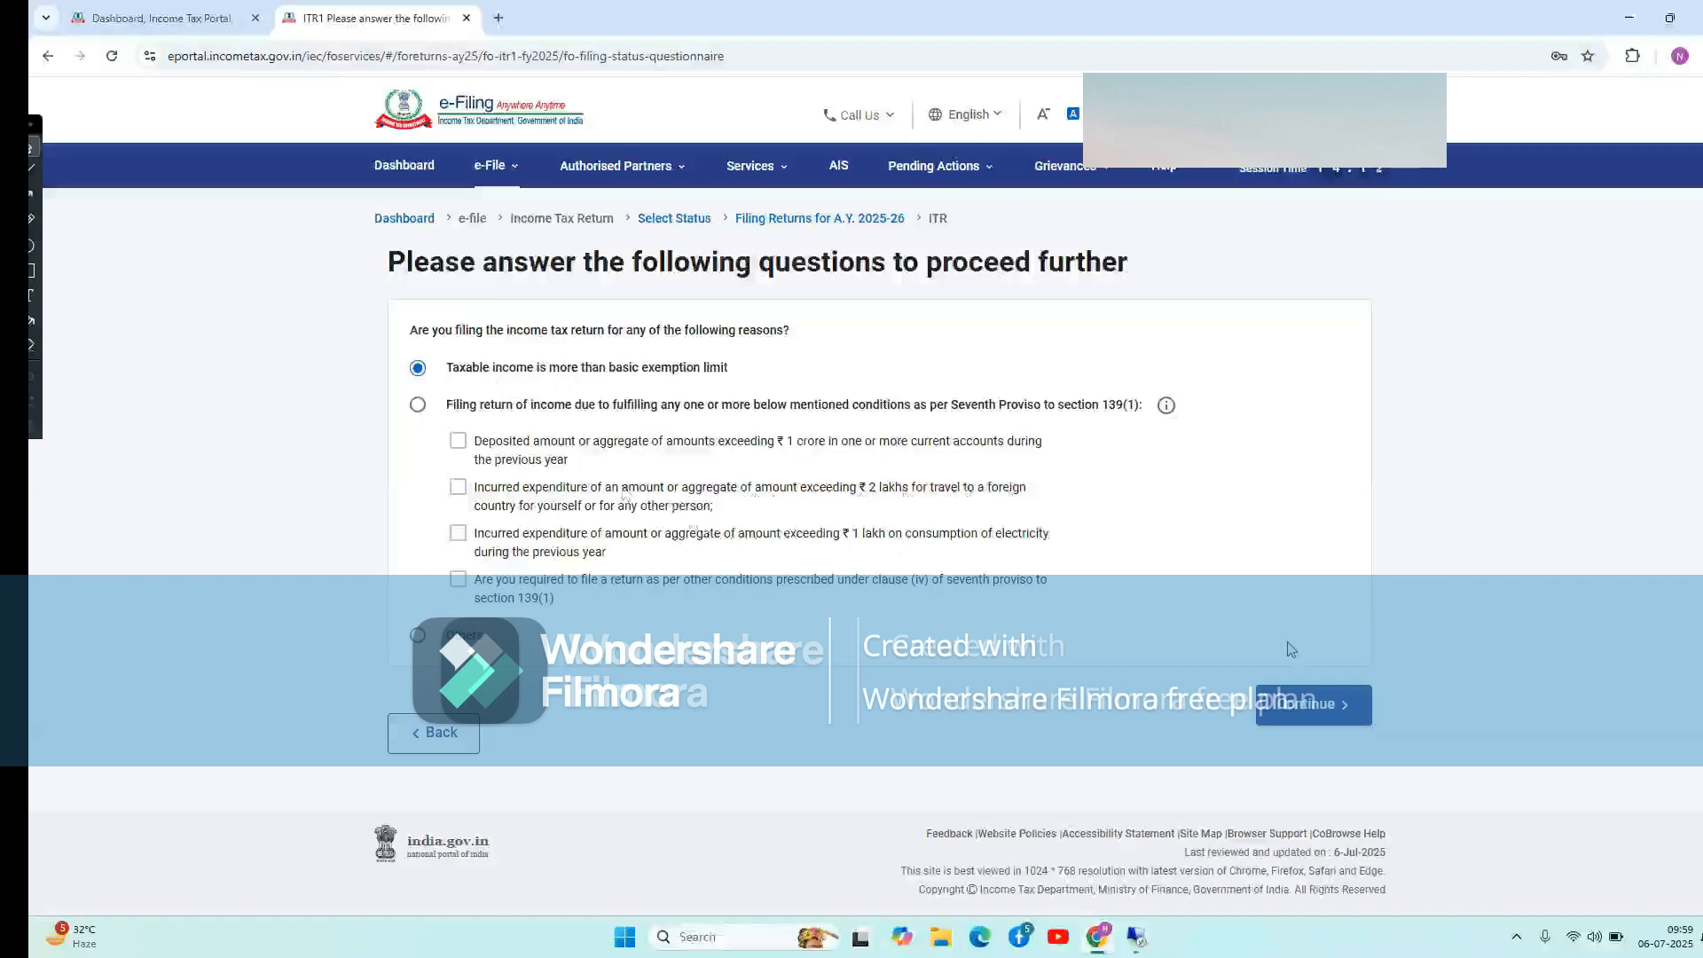
Keep the basic exemption limit filing reason, accept the pre-filled data notice and open the Personal Information section
click(1317, 707)
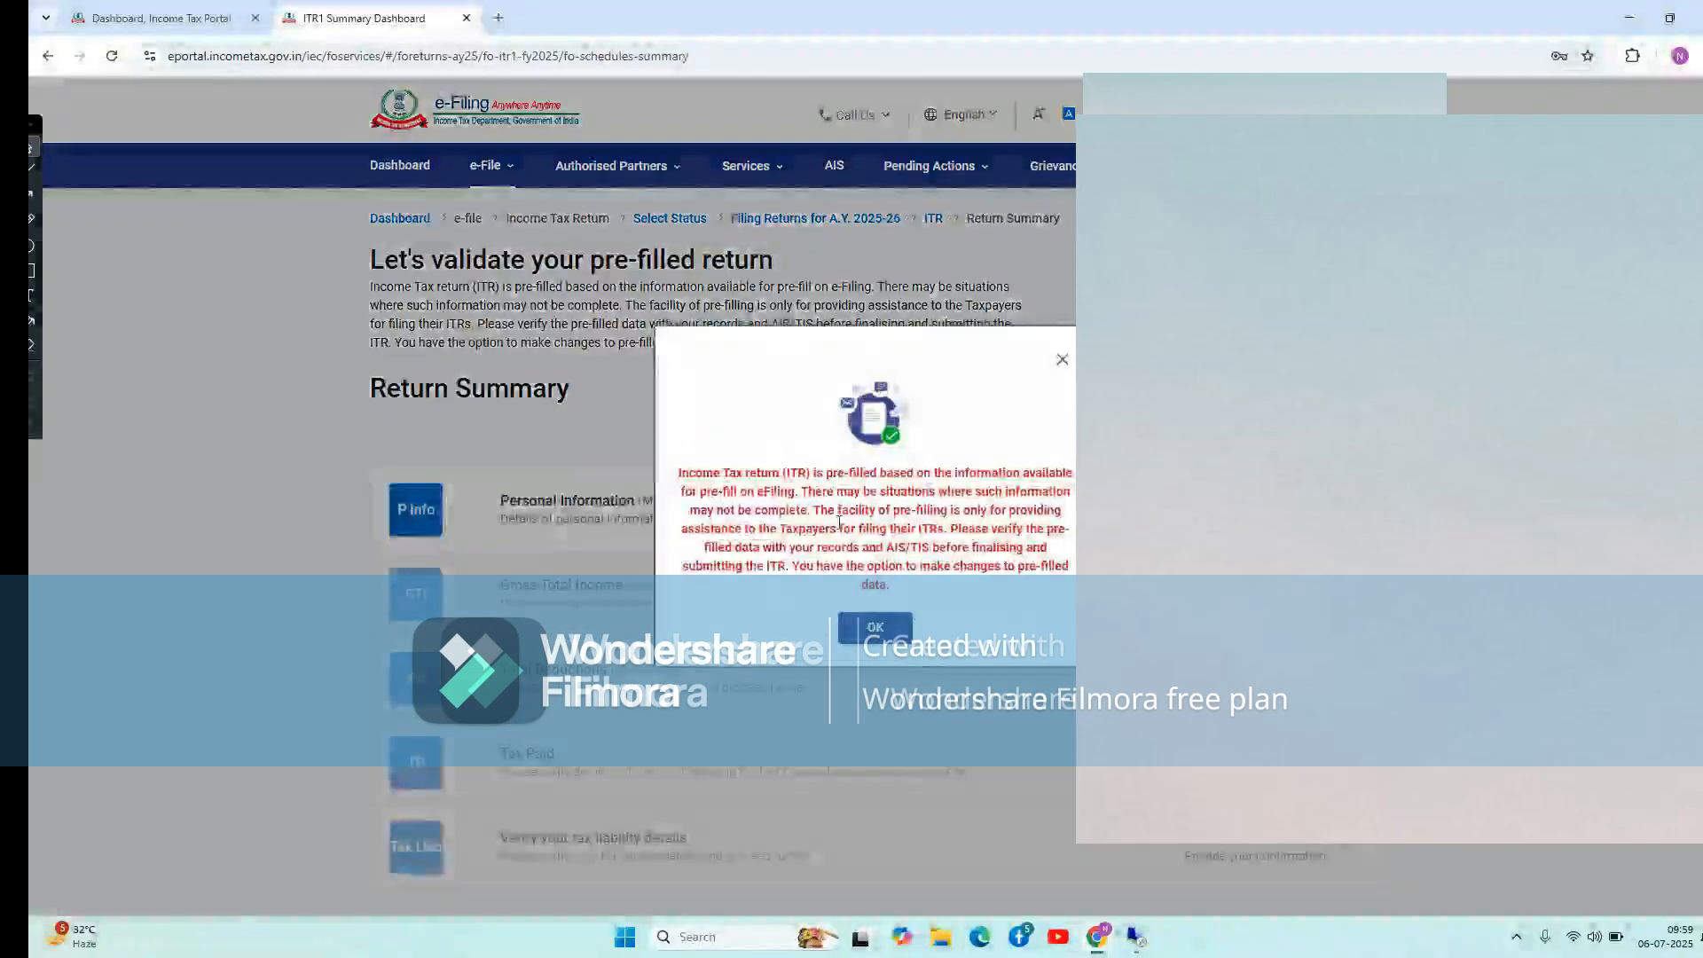
click(878, 627)
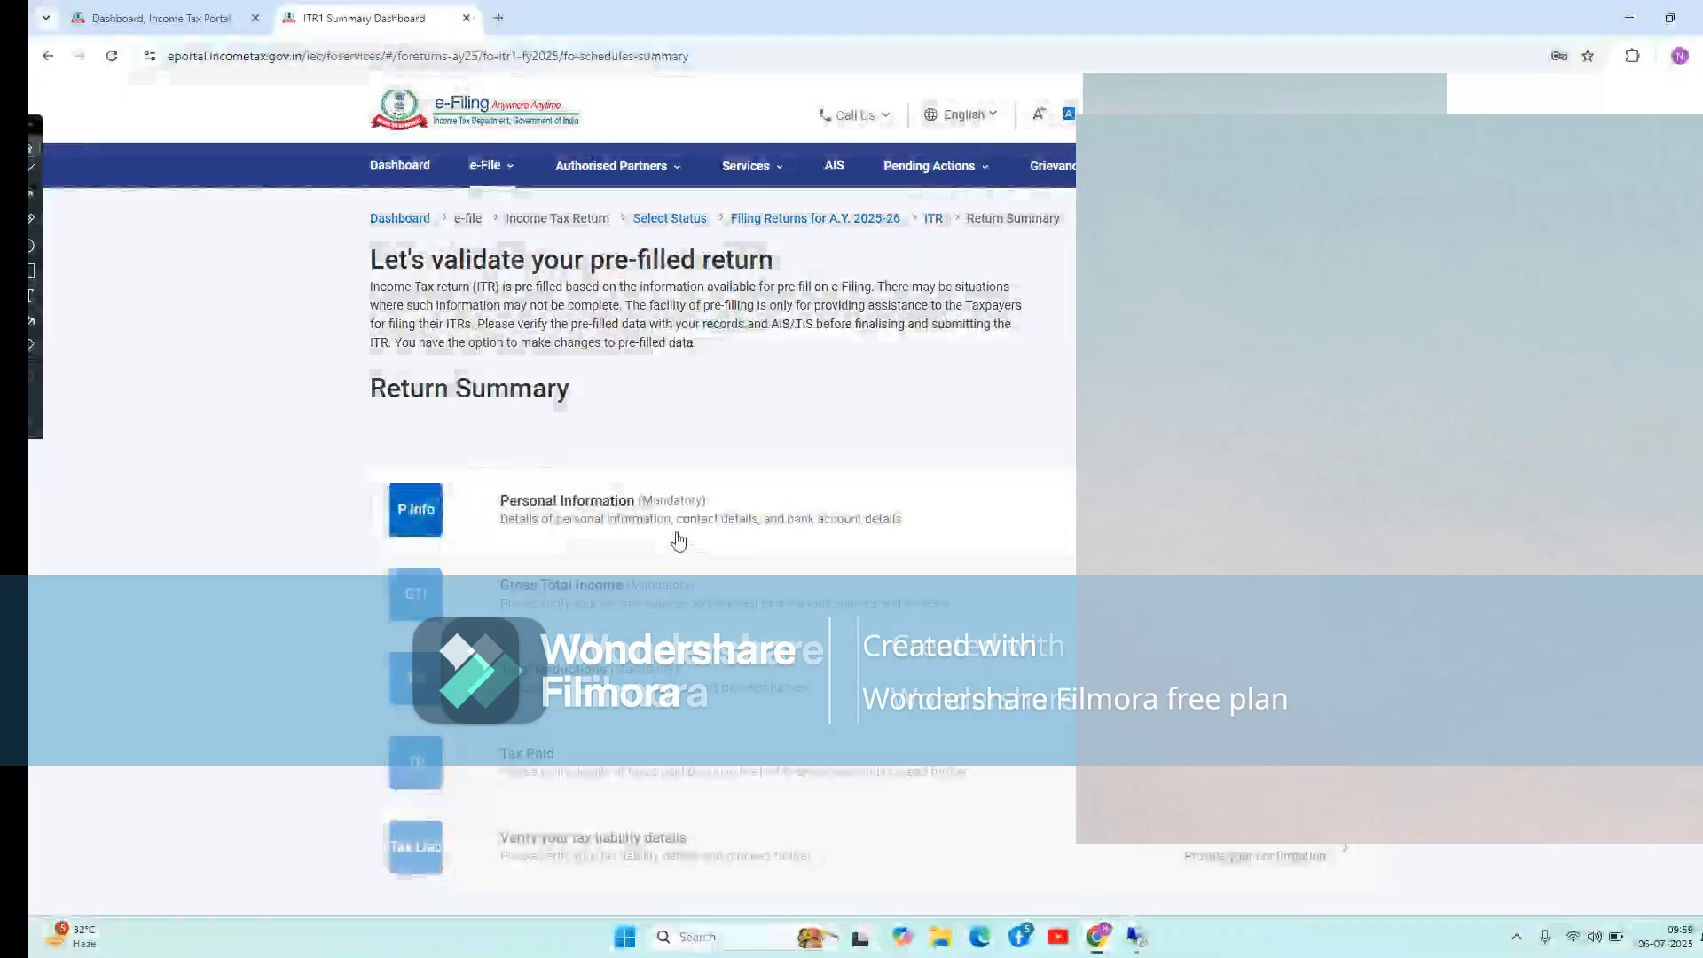
scroll(569, 490, down, 3)
scroll(568, 491, up, 3)
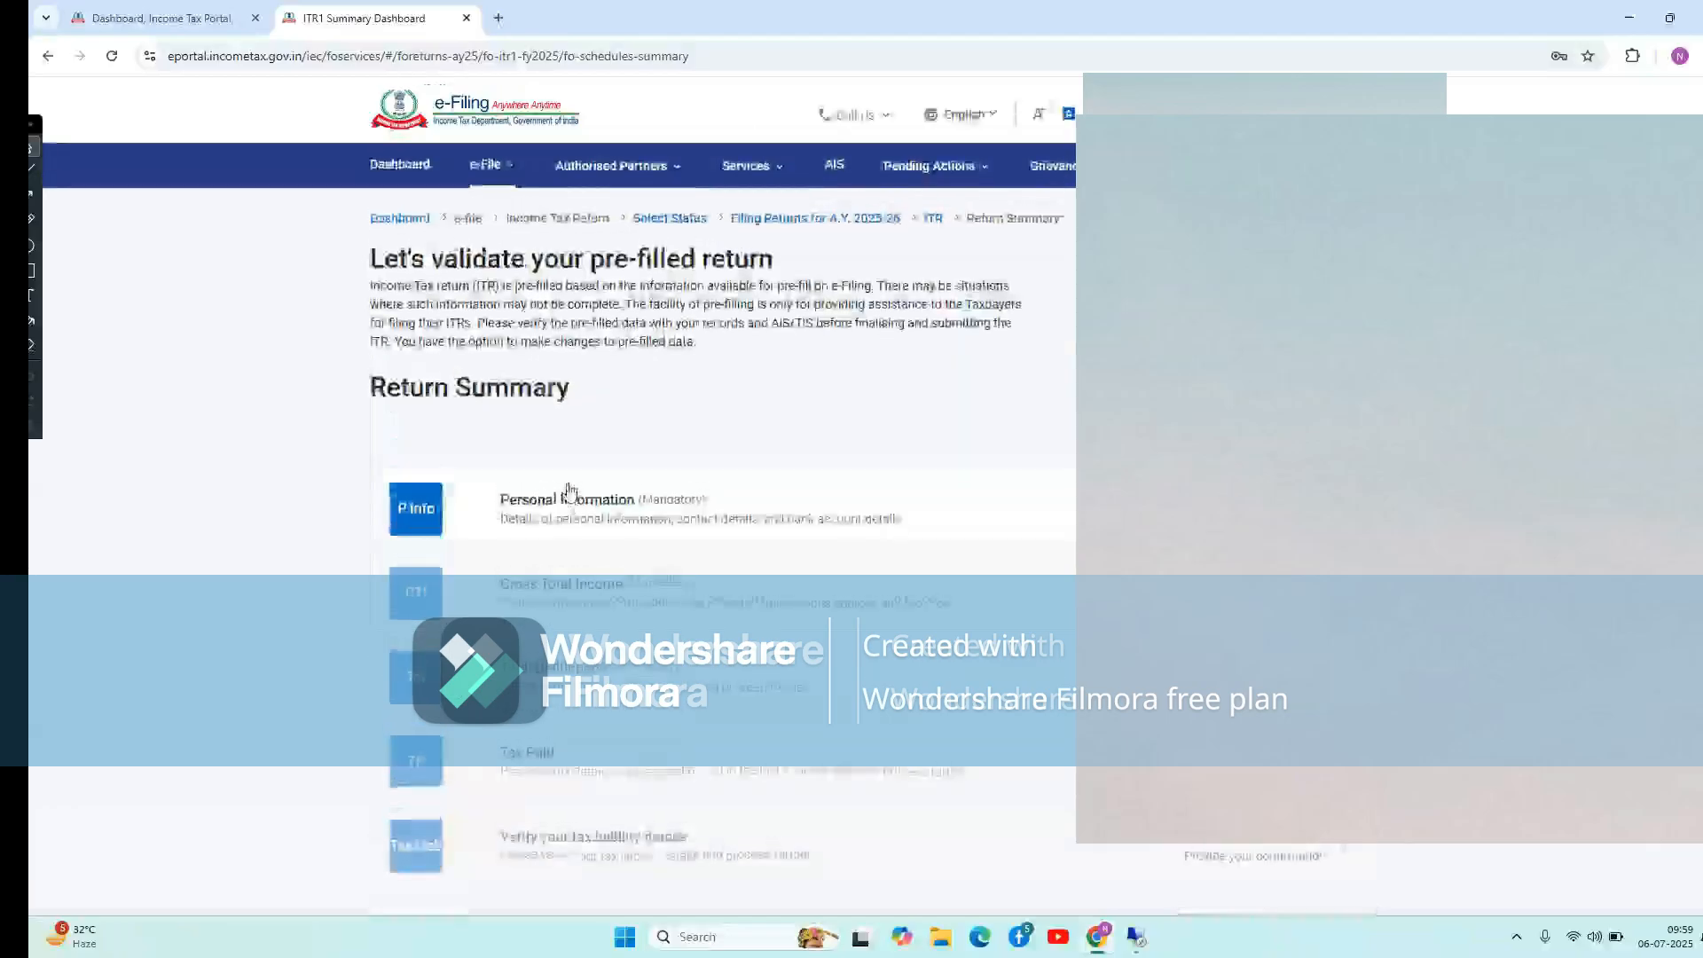
scroll(568, 490, down, 3)
scroll(568, 490, up, 3)
scroll(569, 490, down, 3)
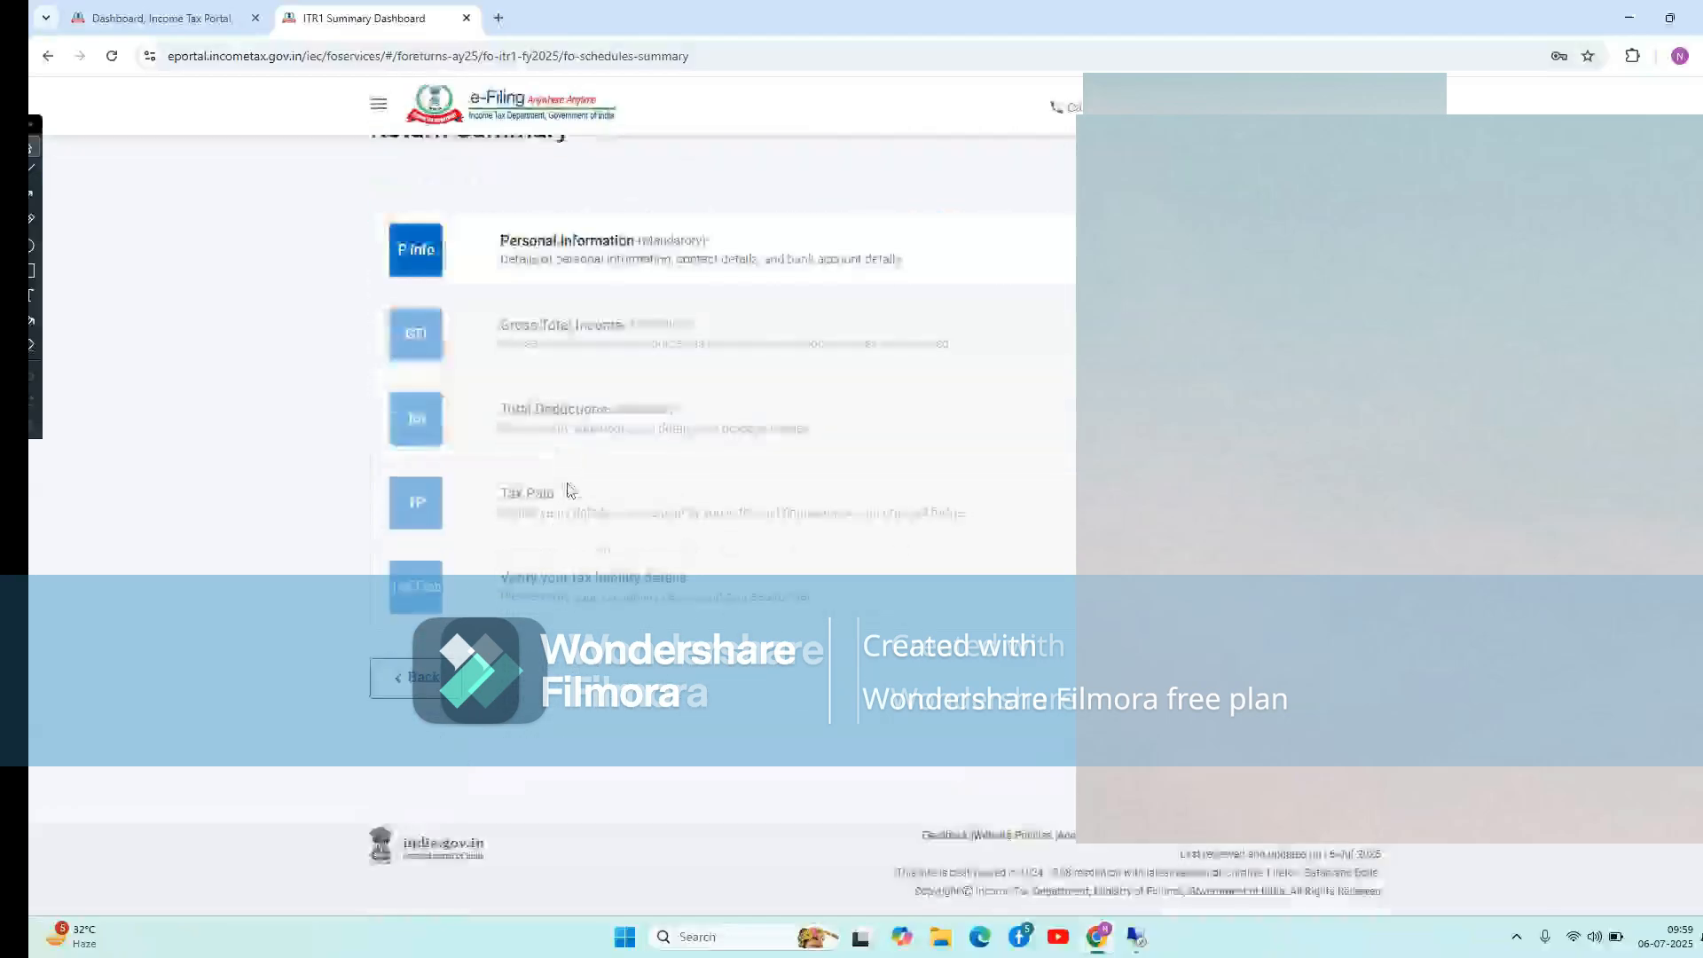
scroll(568, 491, up, 3)
click(672, 498)
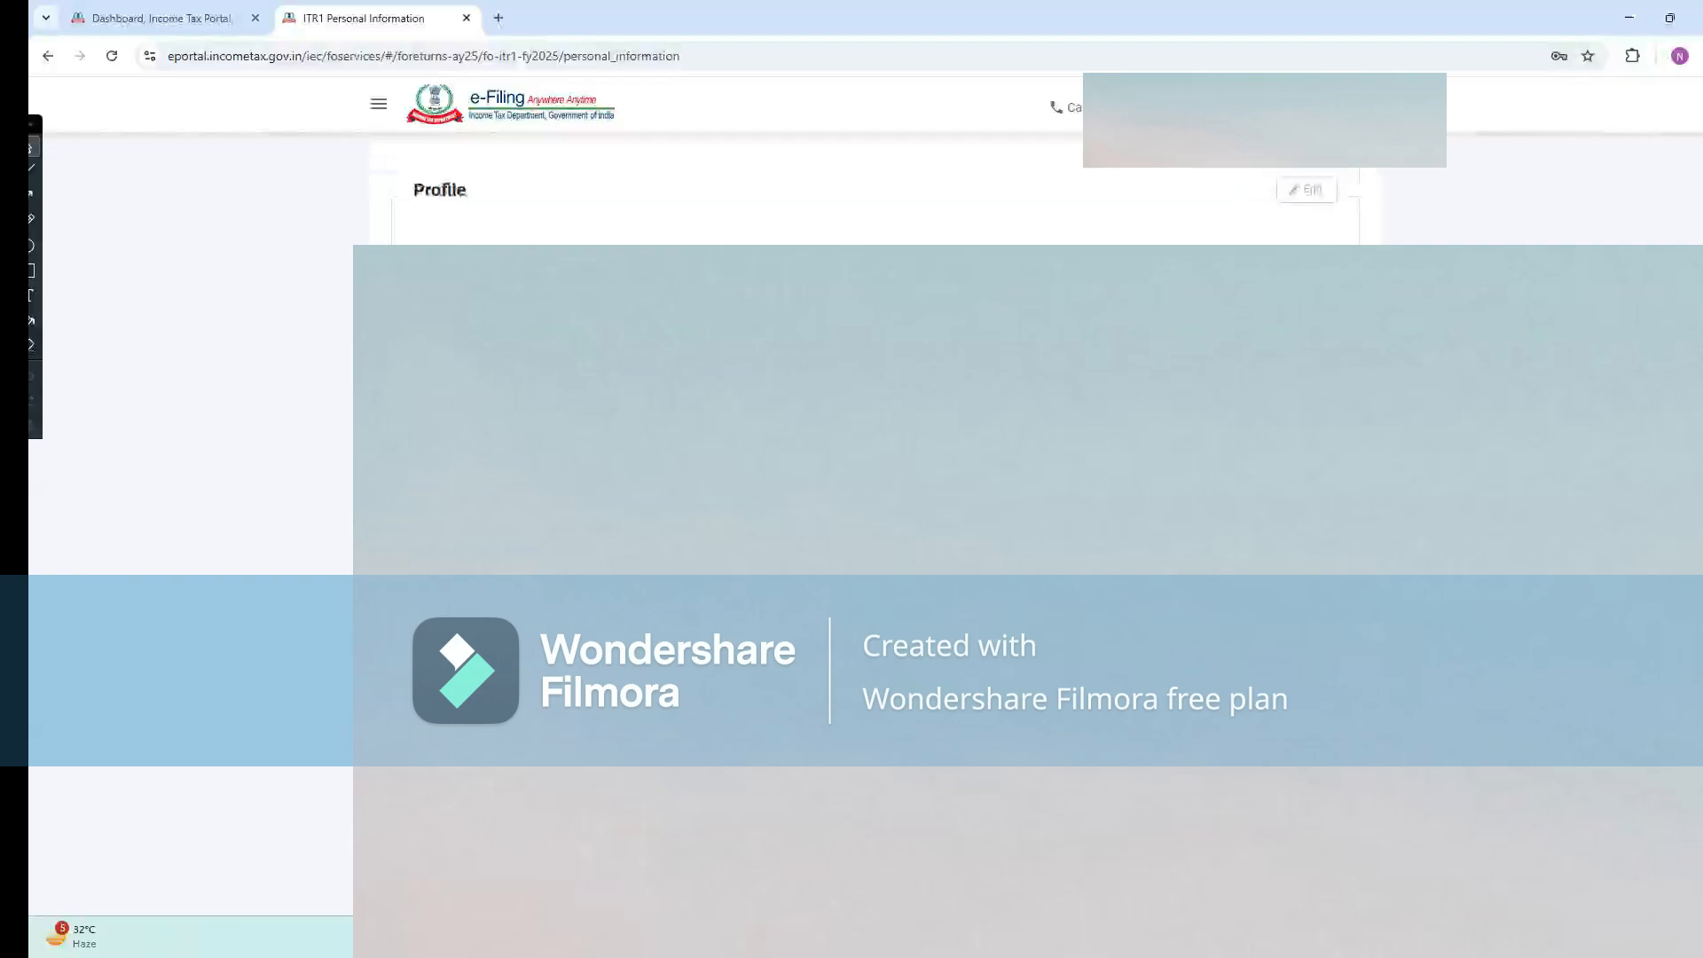
Open the taxpayer's profile and examine the editable contact details without changing them
scroll(876, 568, up, 3)
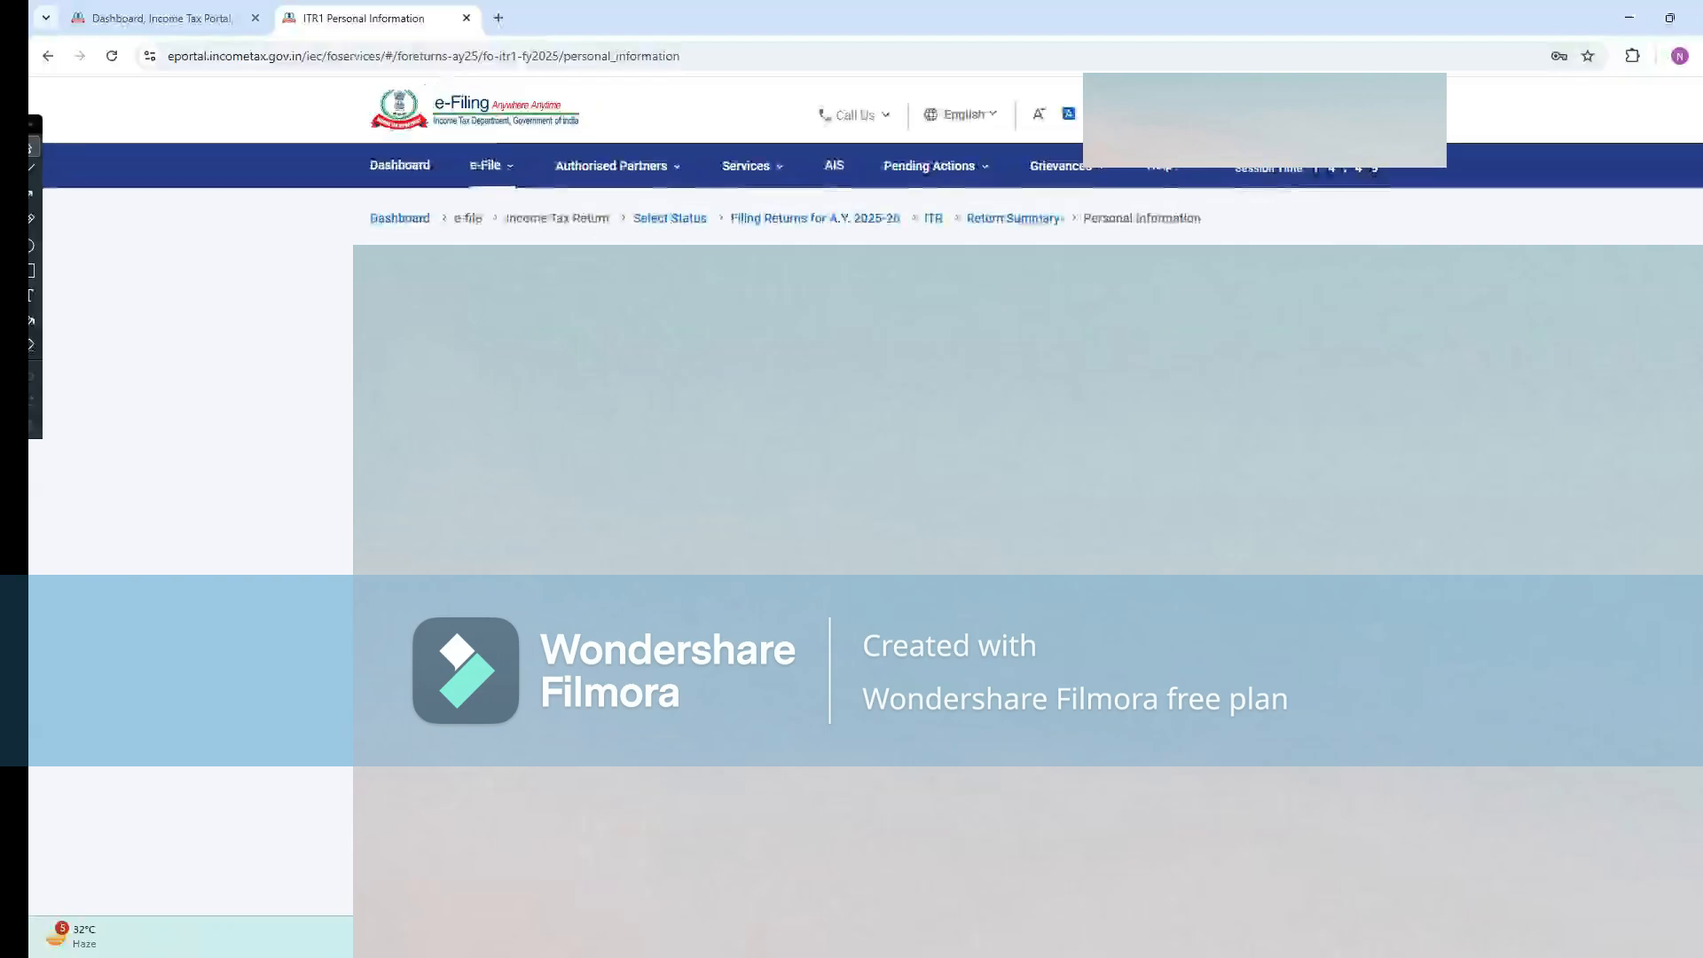
click(1295, 115)
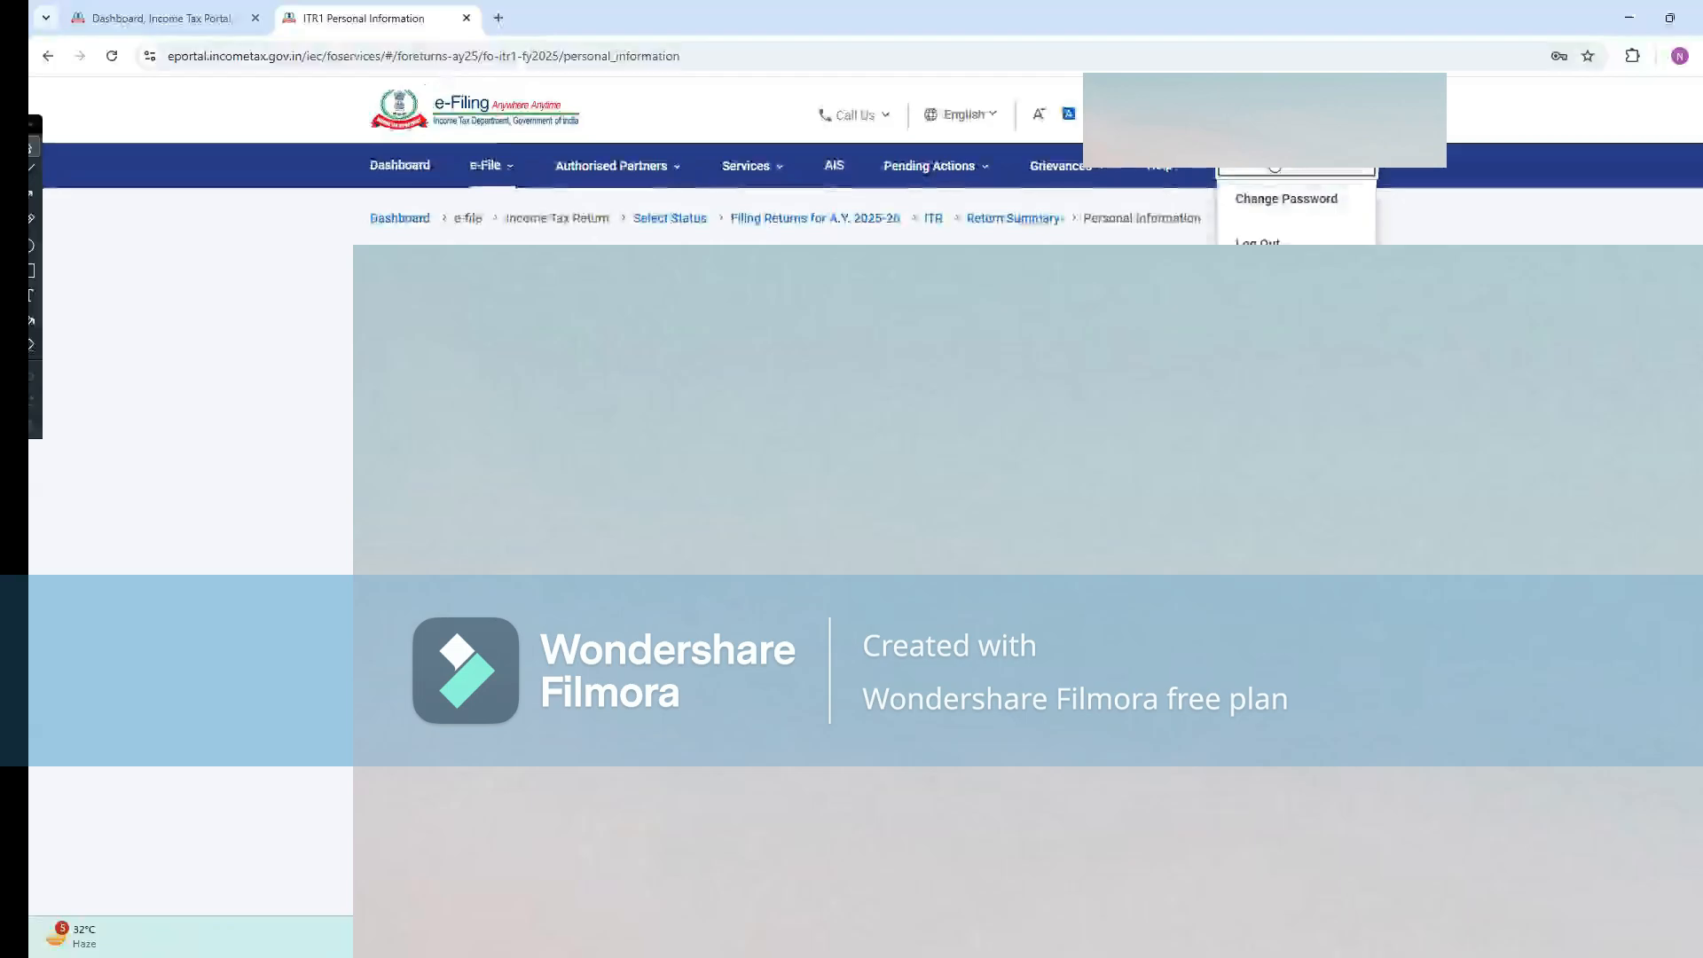
click(1269, 156)
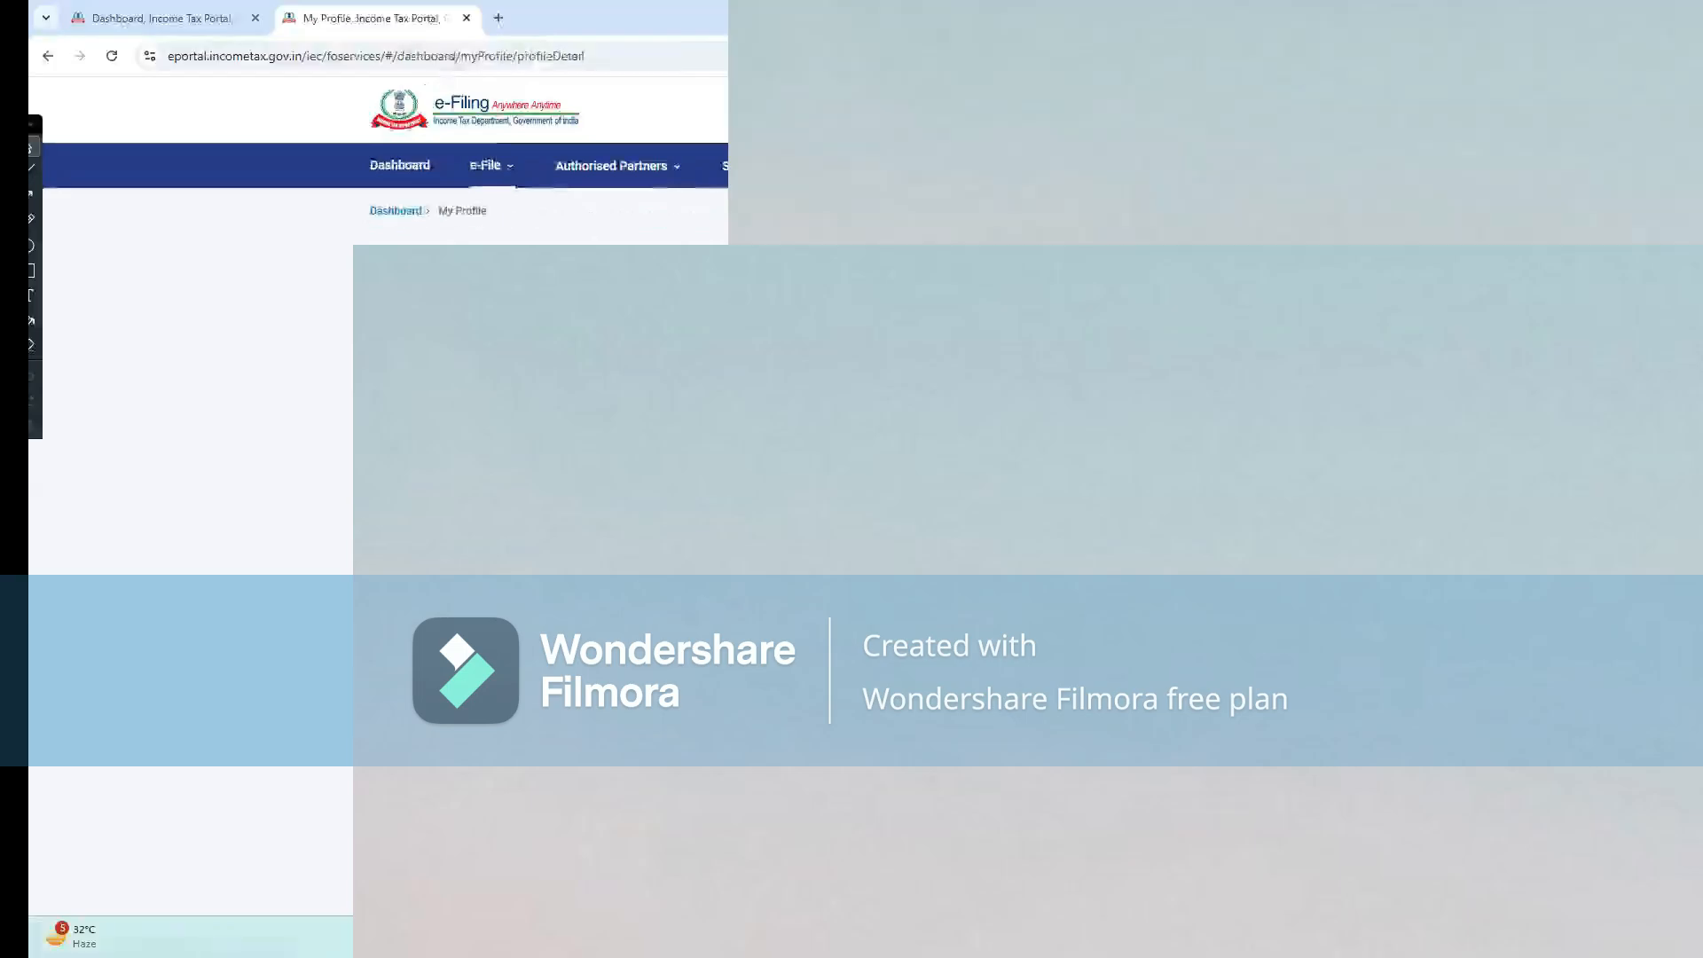
scroll(876, 567, down, 5)
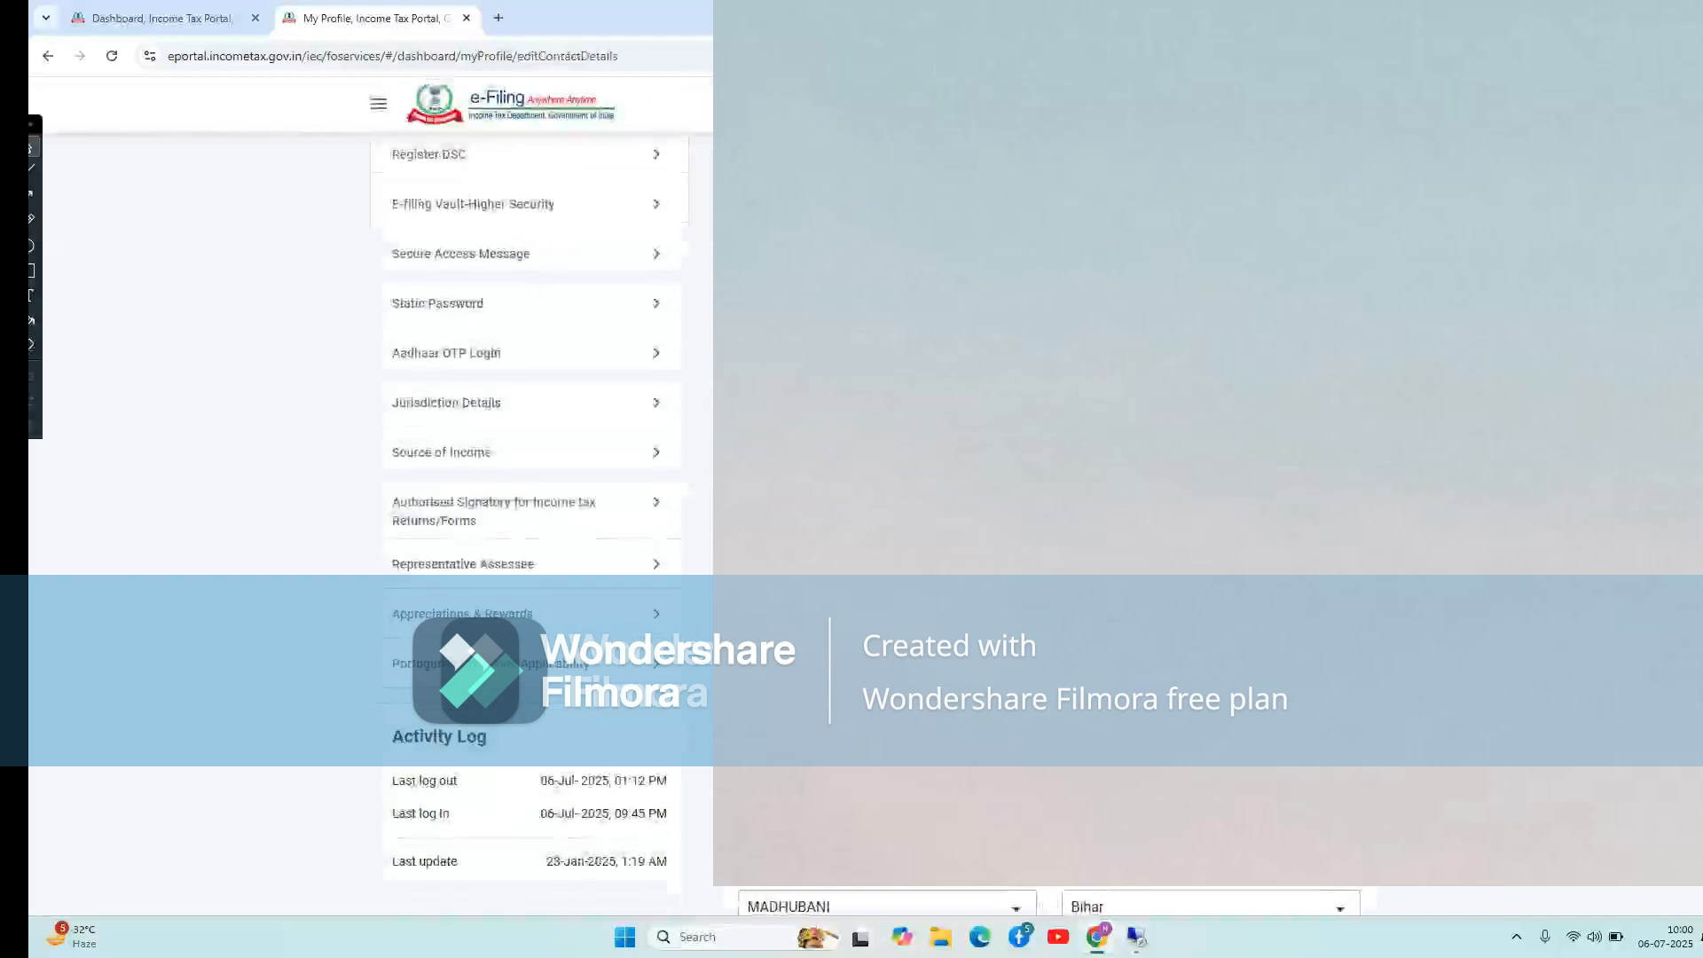
scroll(532, 444, down, 3)
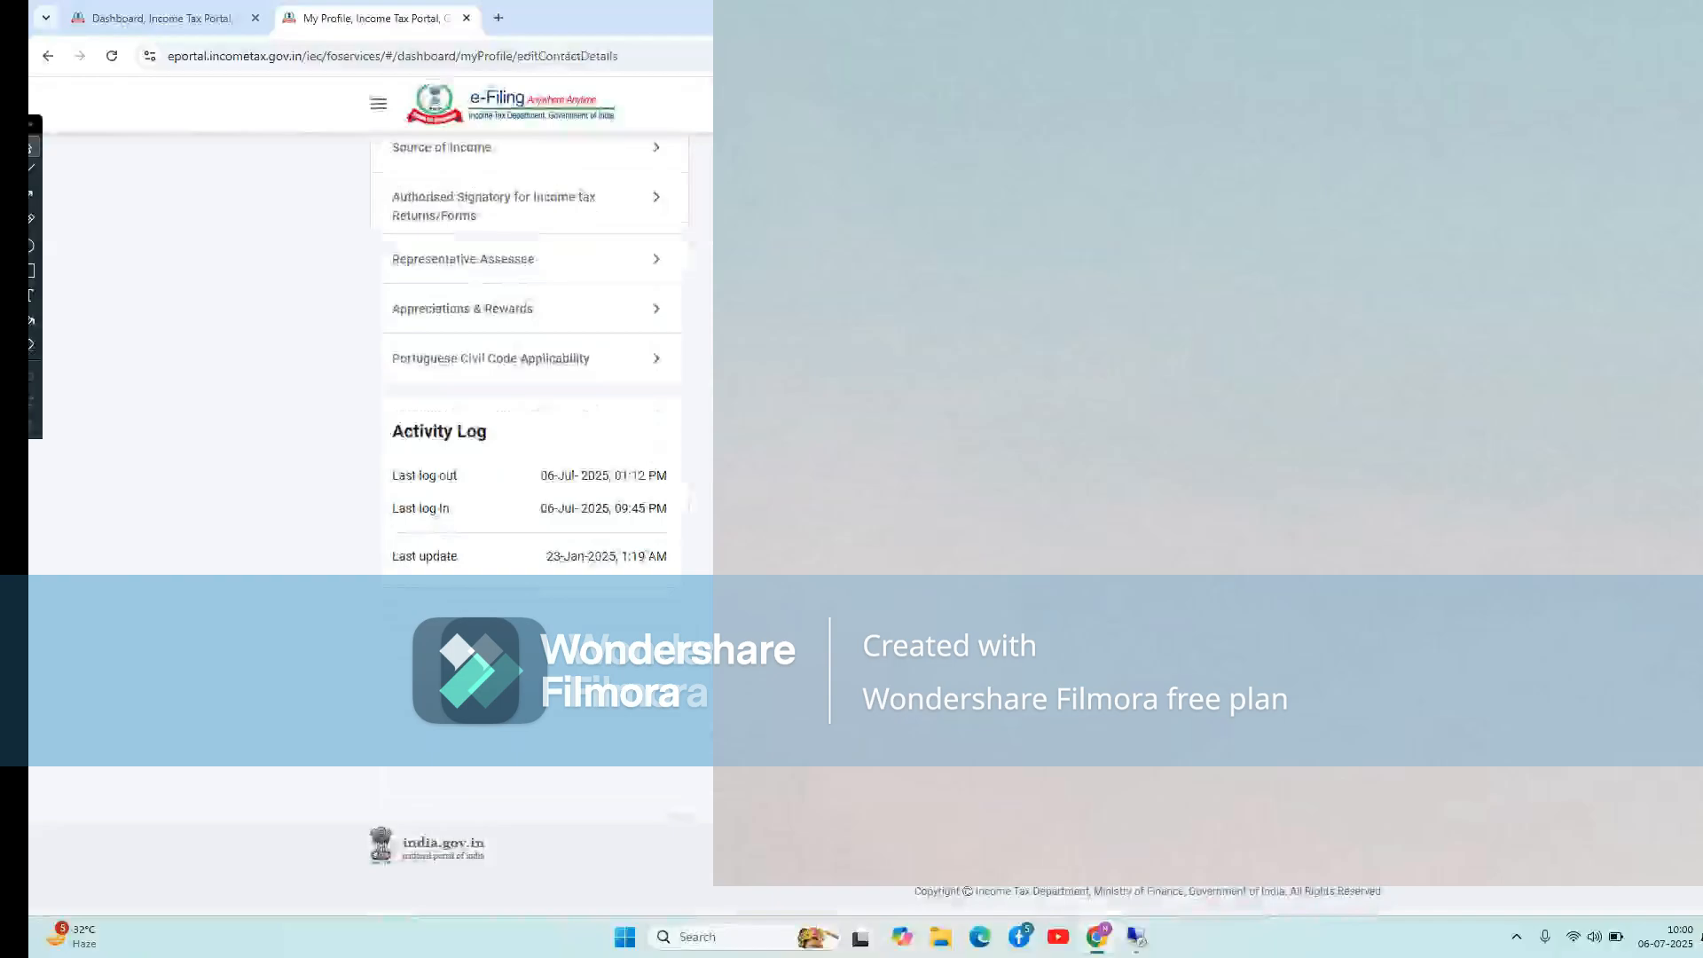
scroll(532, 444, up, 8)
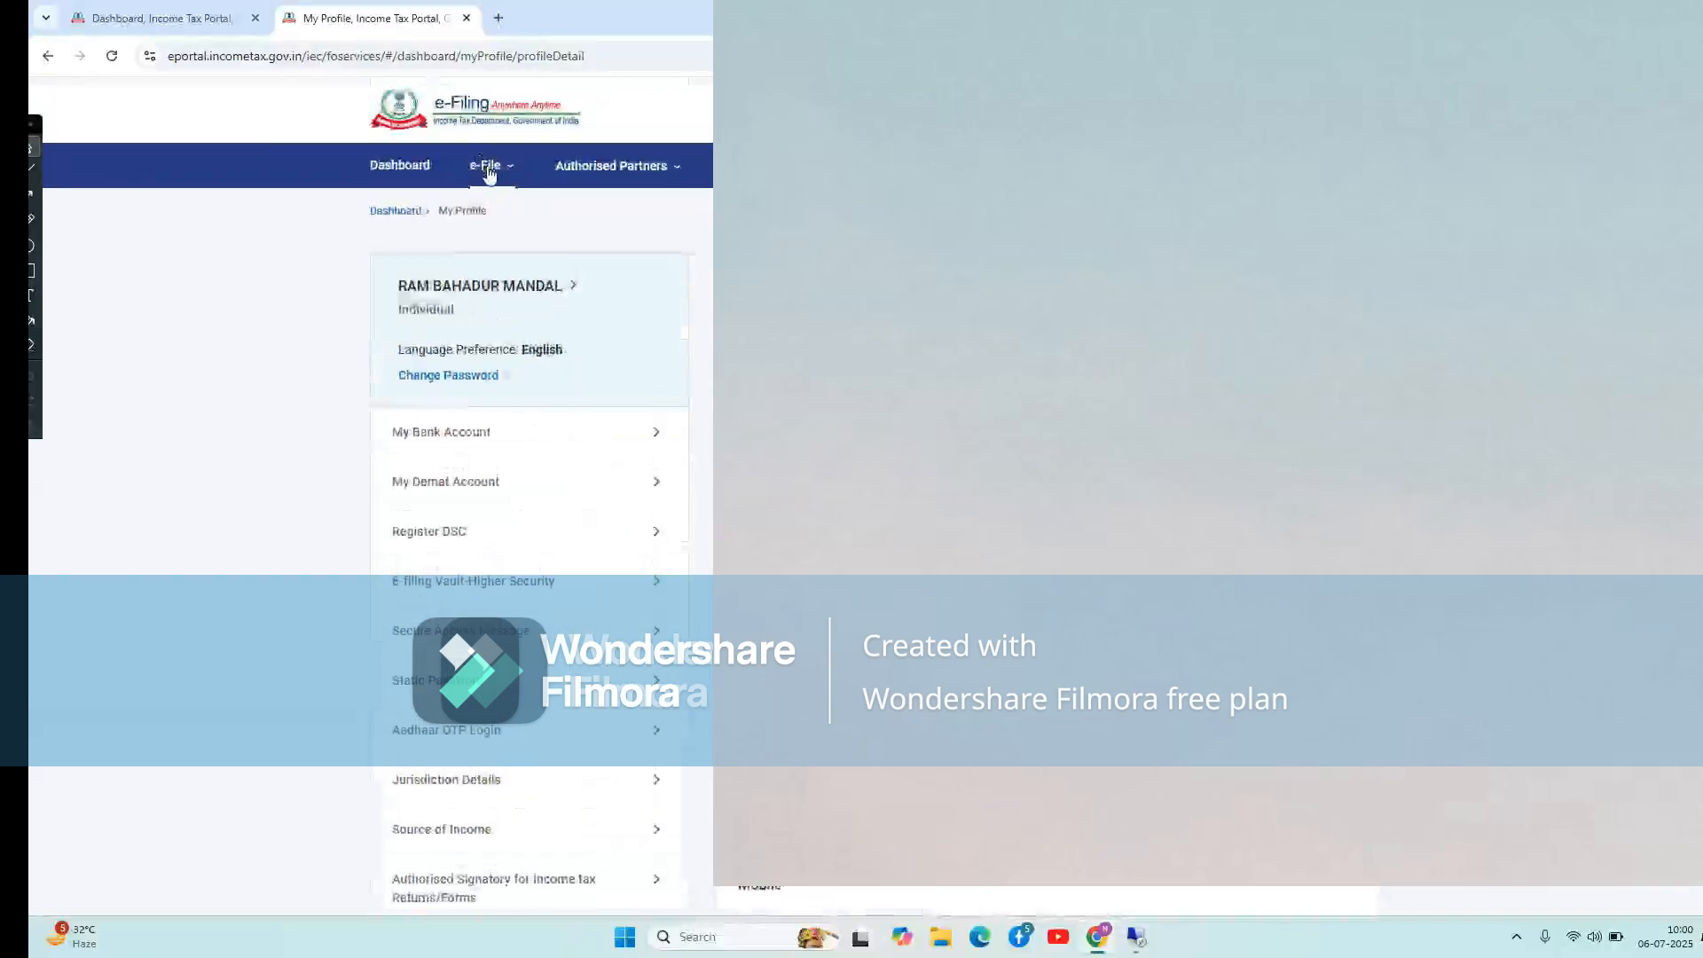
Start a new online income tax return filing for assessment year 2025-26 (Current A.Y.) with the Individual status
click(485, 166)
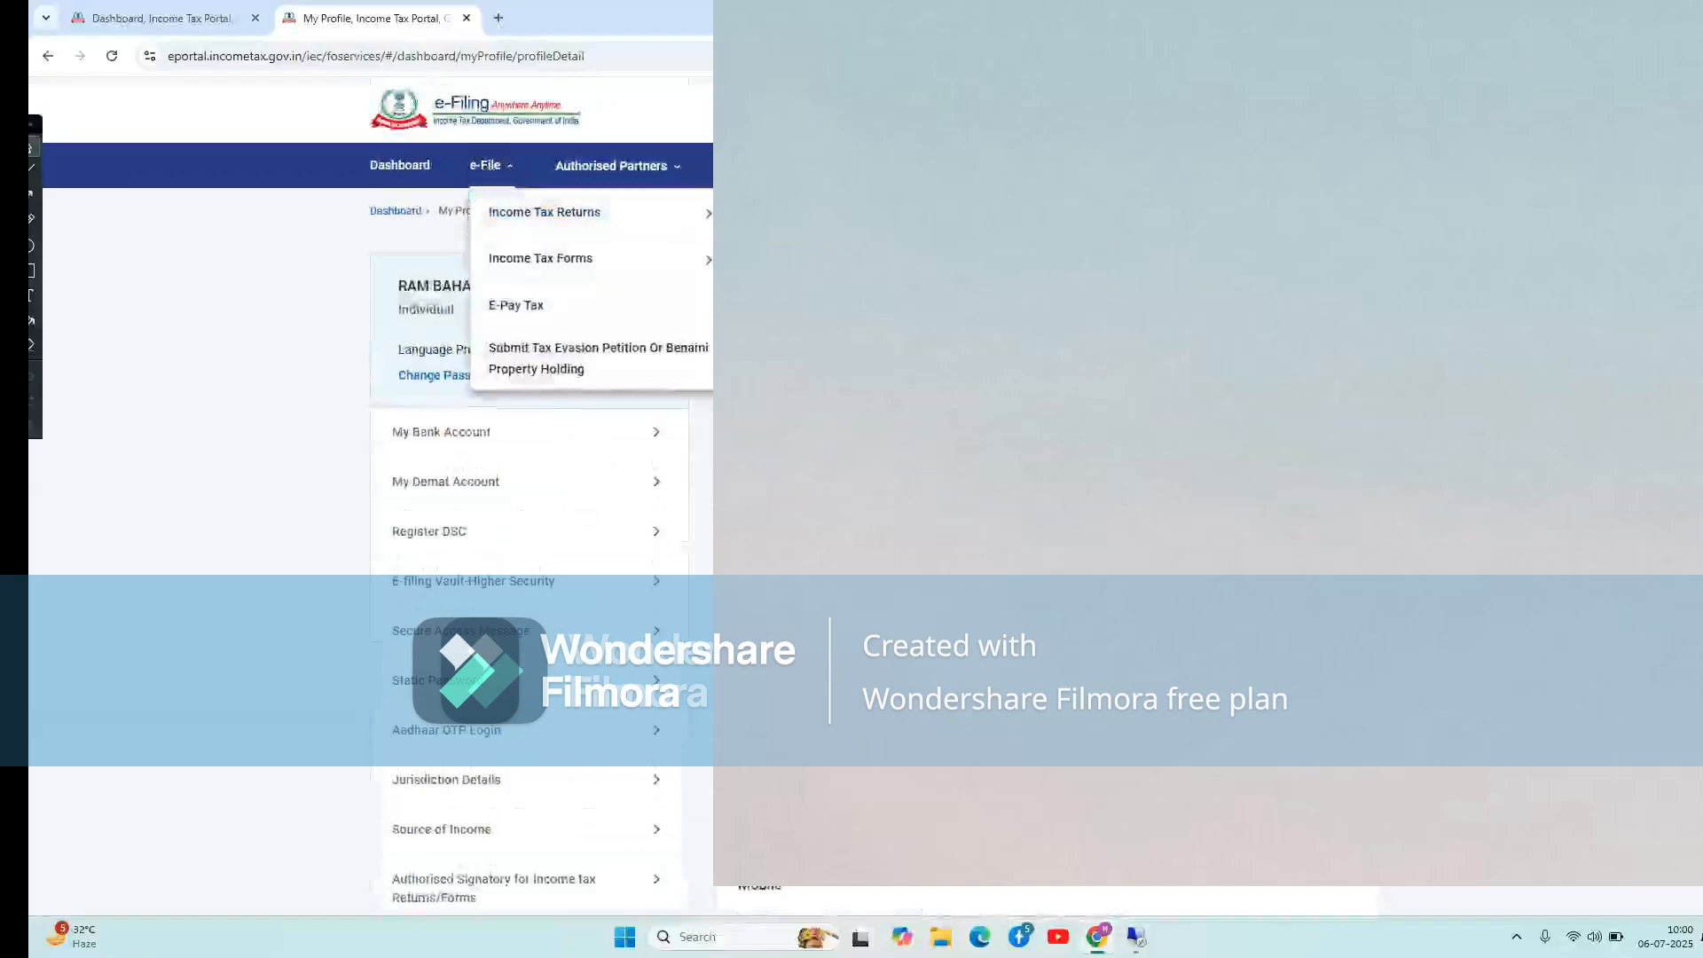
click(803, 213)
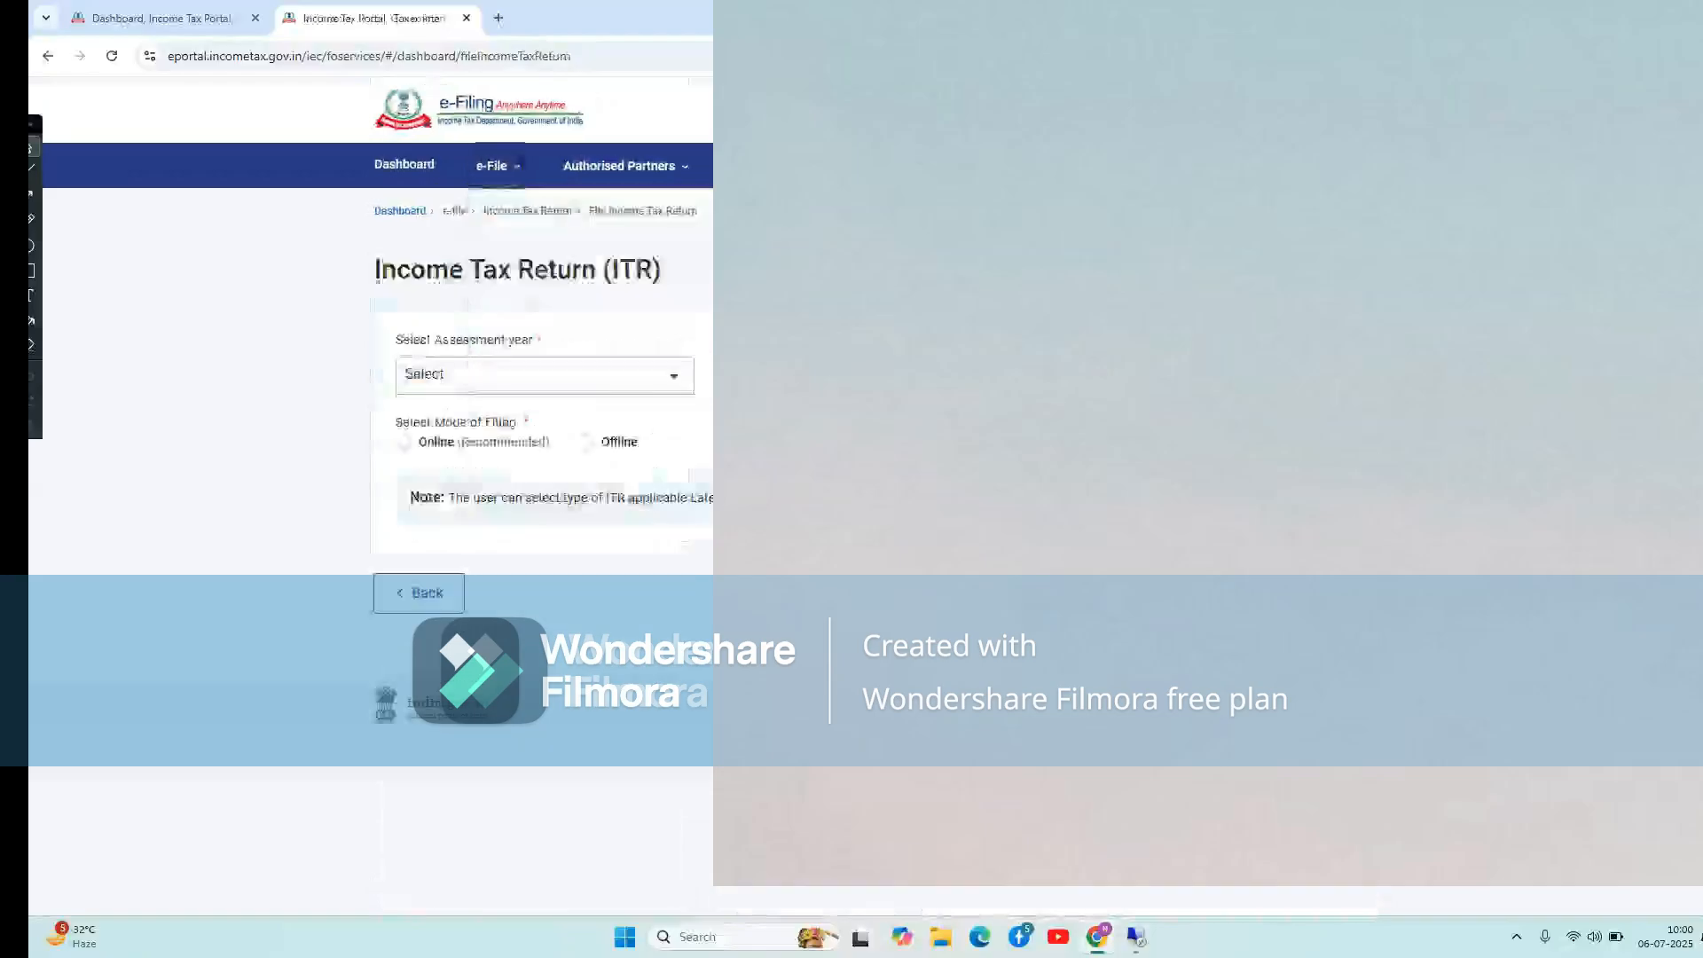
click(635, 376)
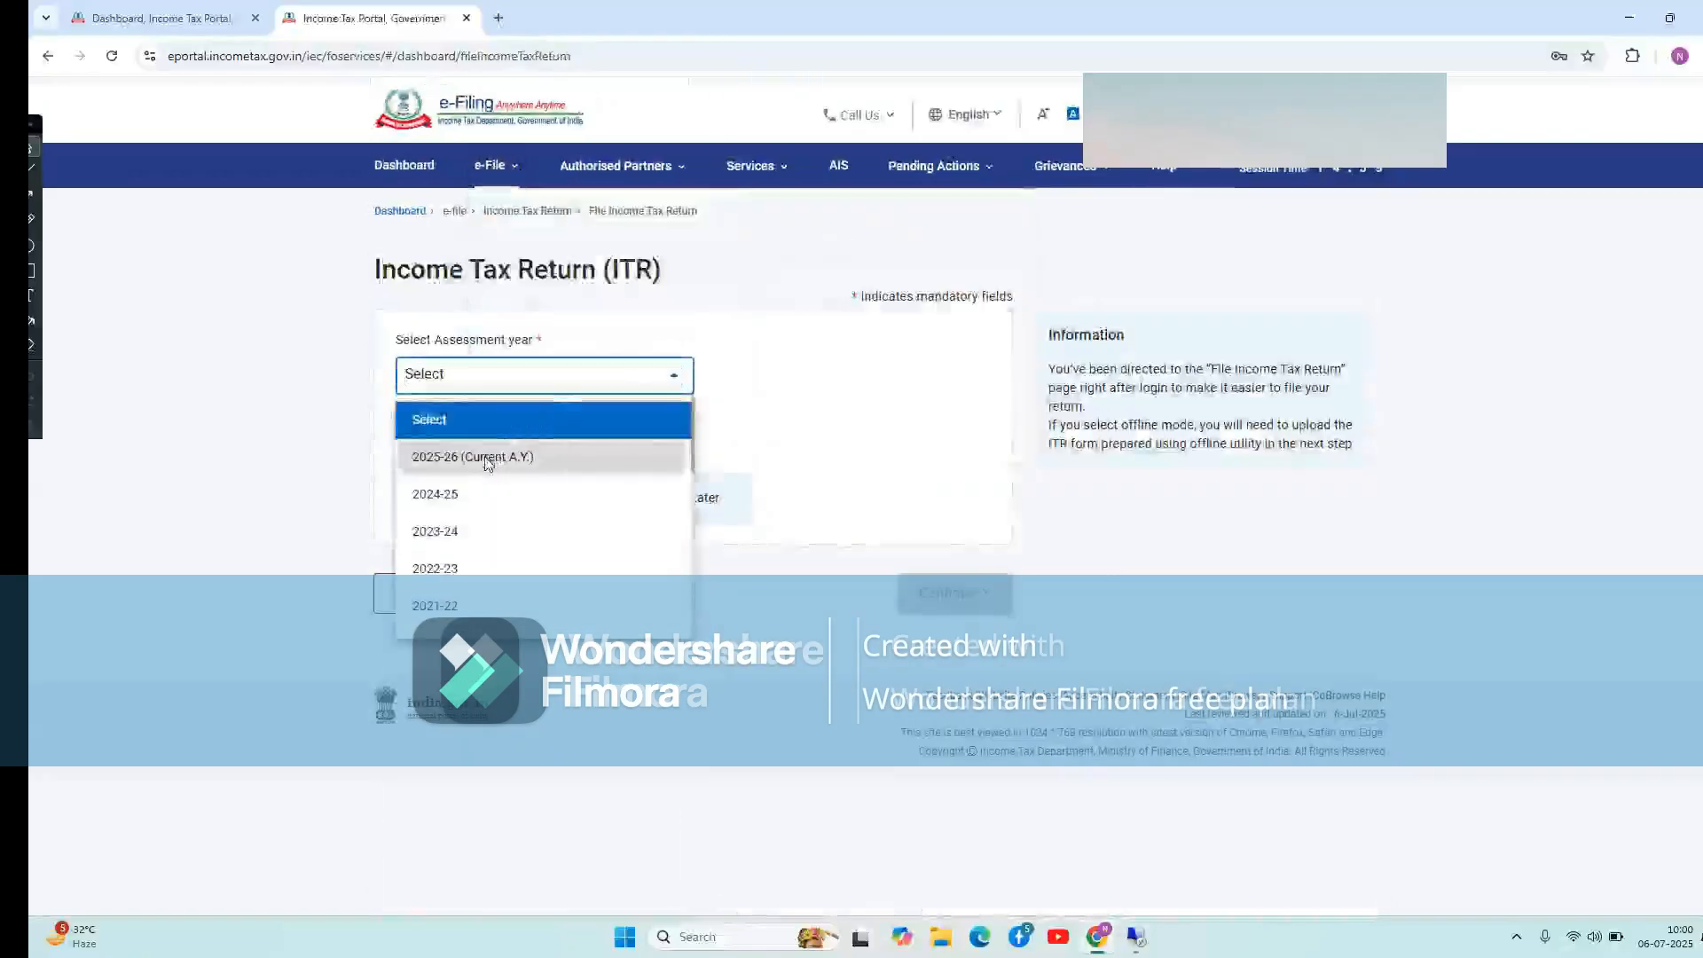
click(487, 459)
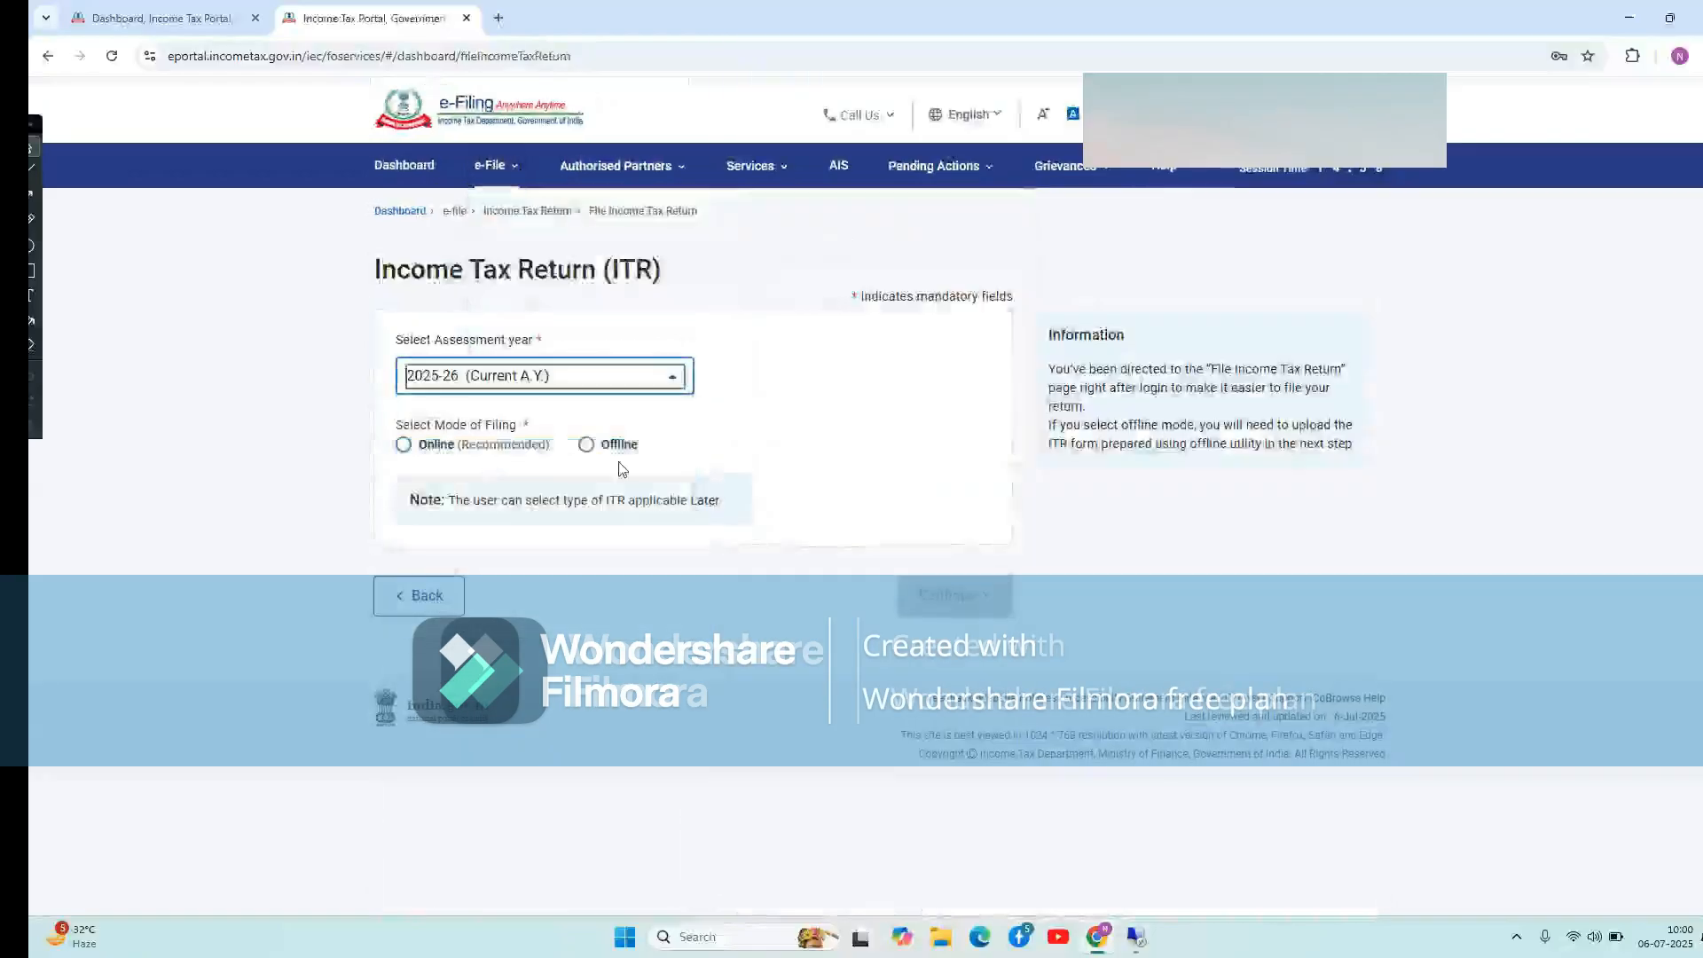
click(401, 451)
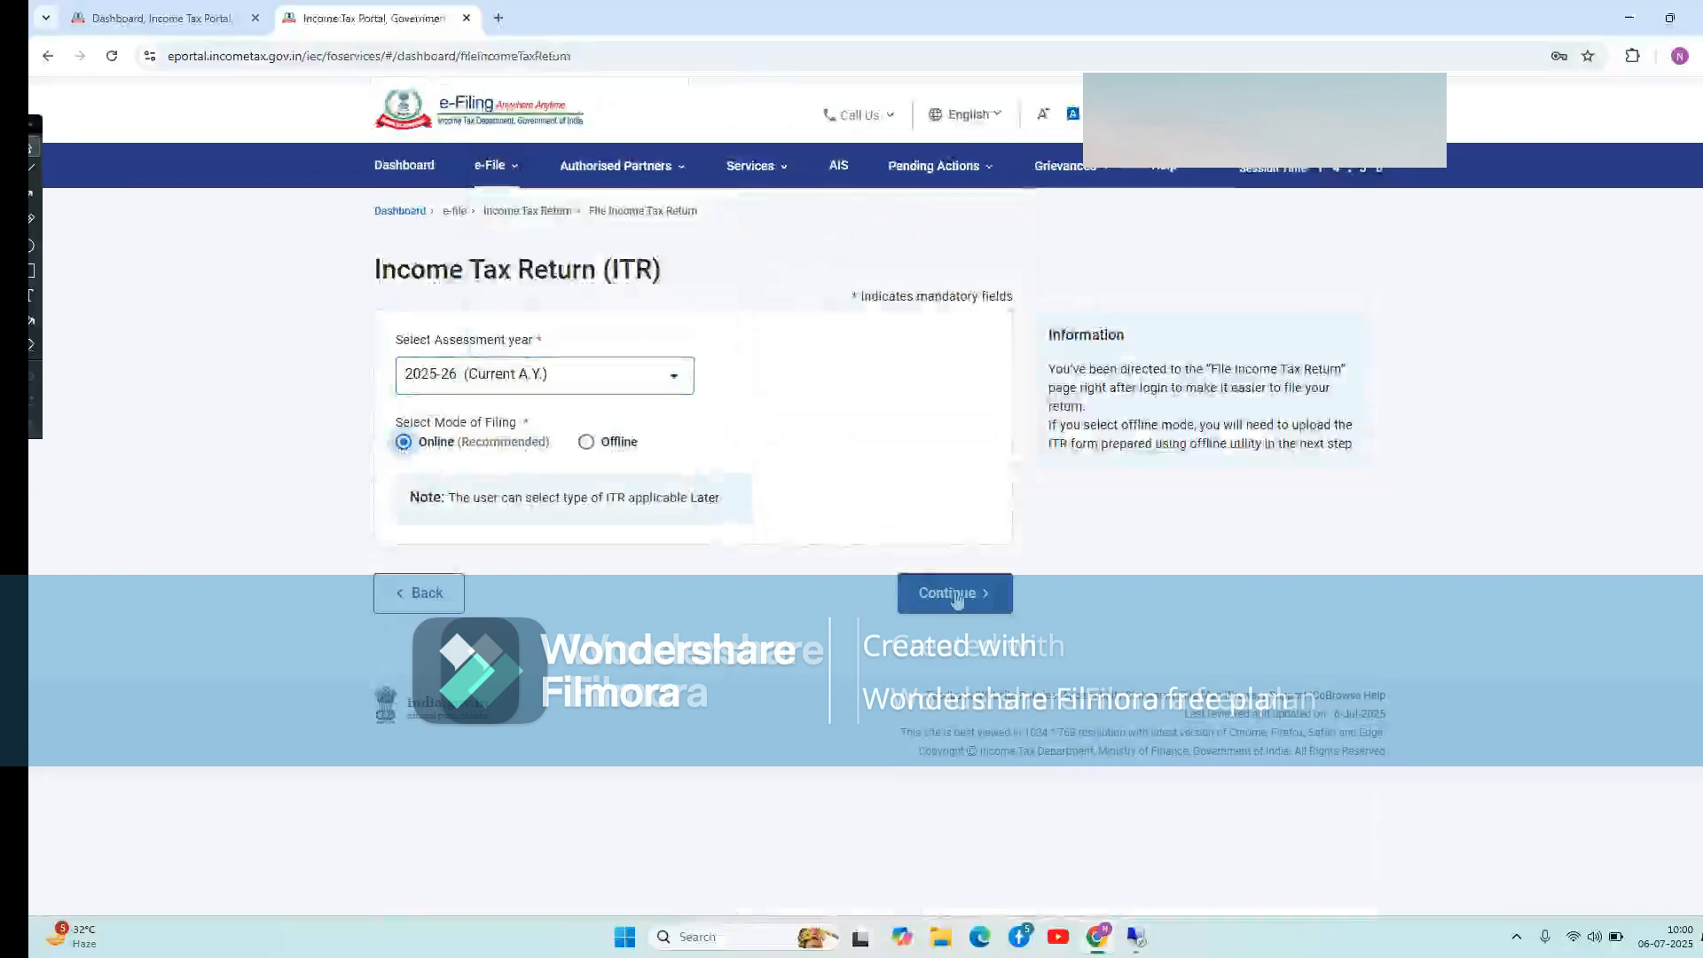
click(957, 598)
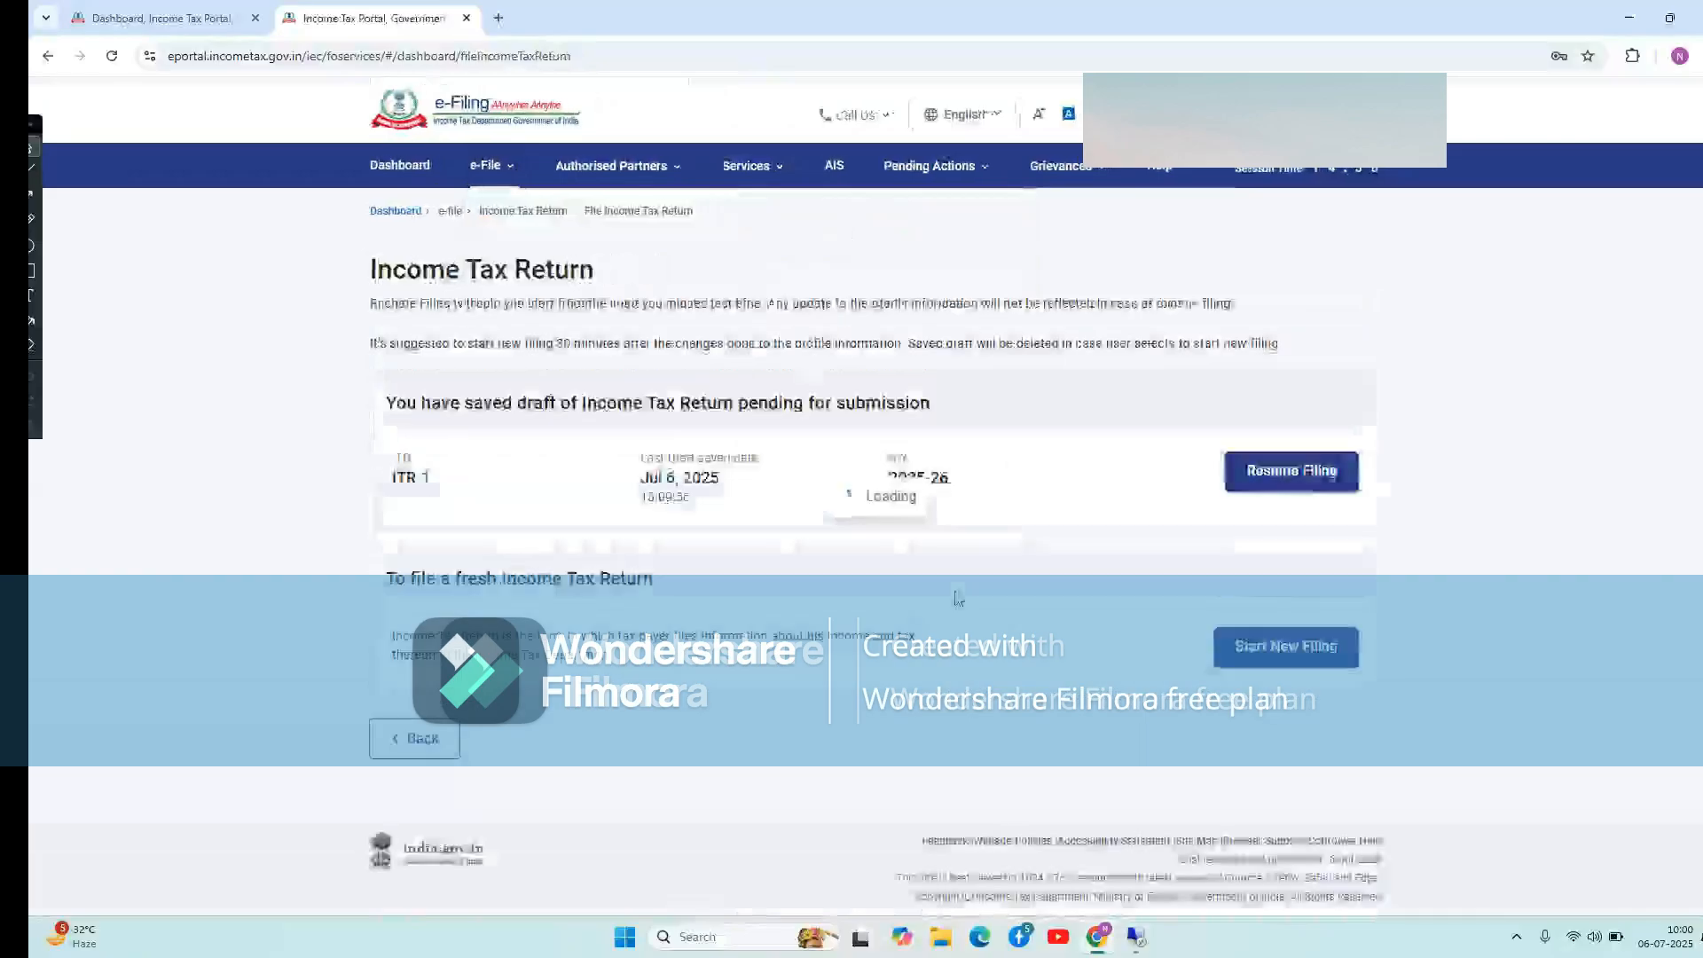
click(1268, 654)
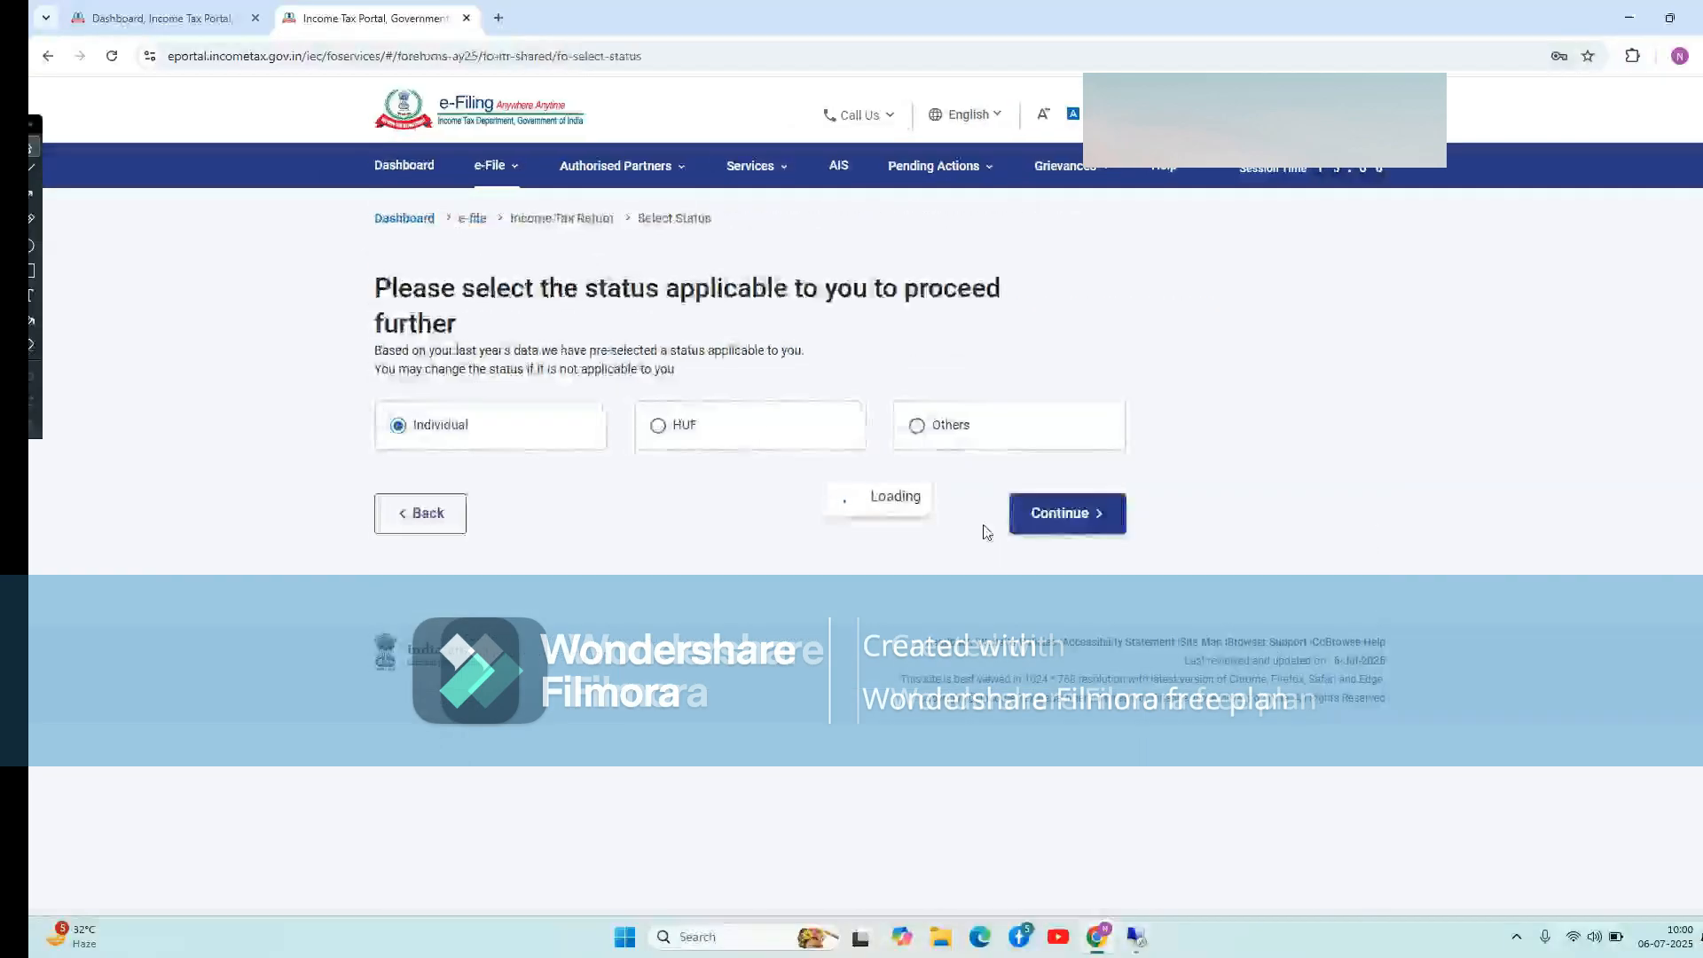
click(1067, 514)
Choose the ITR-1 form, proceed with it, dismiss the tax regime notice and begin the return
click(487, 435)
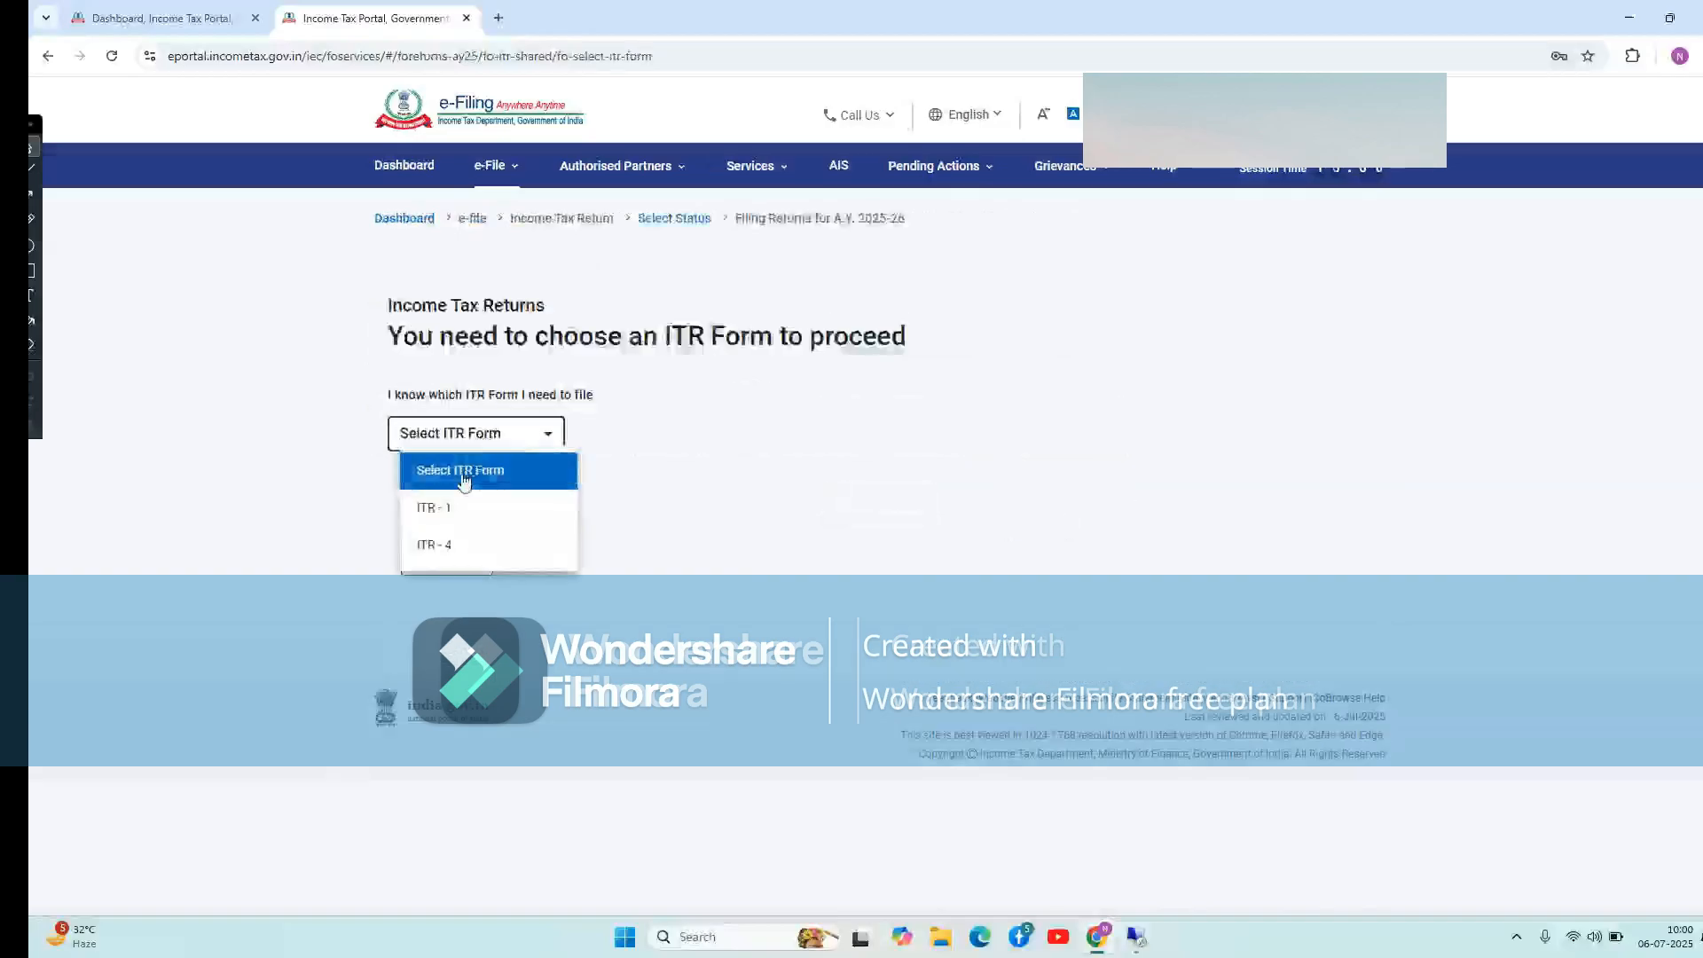
click(441, 504)
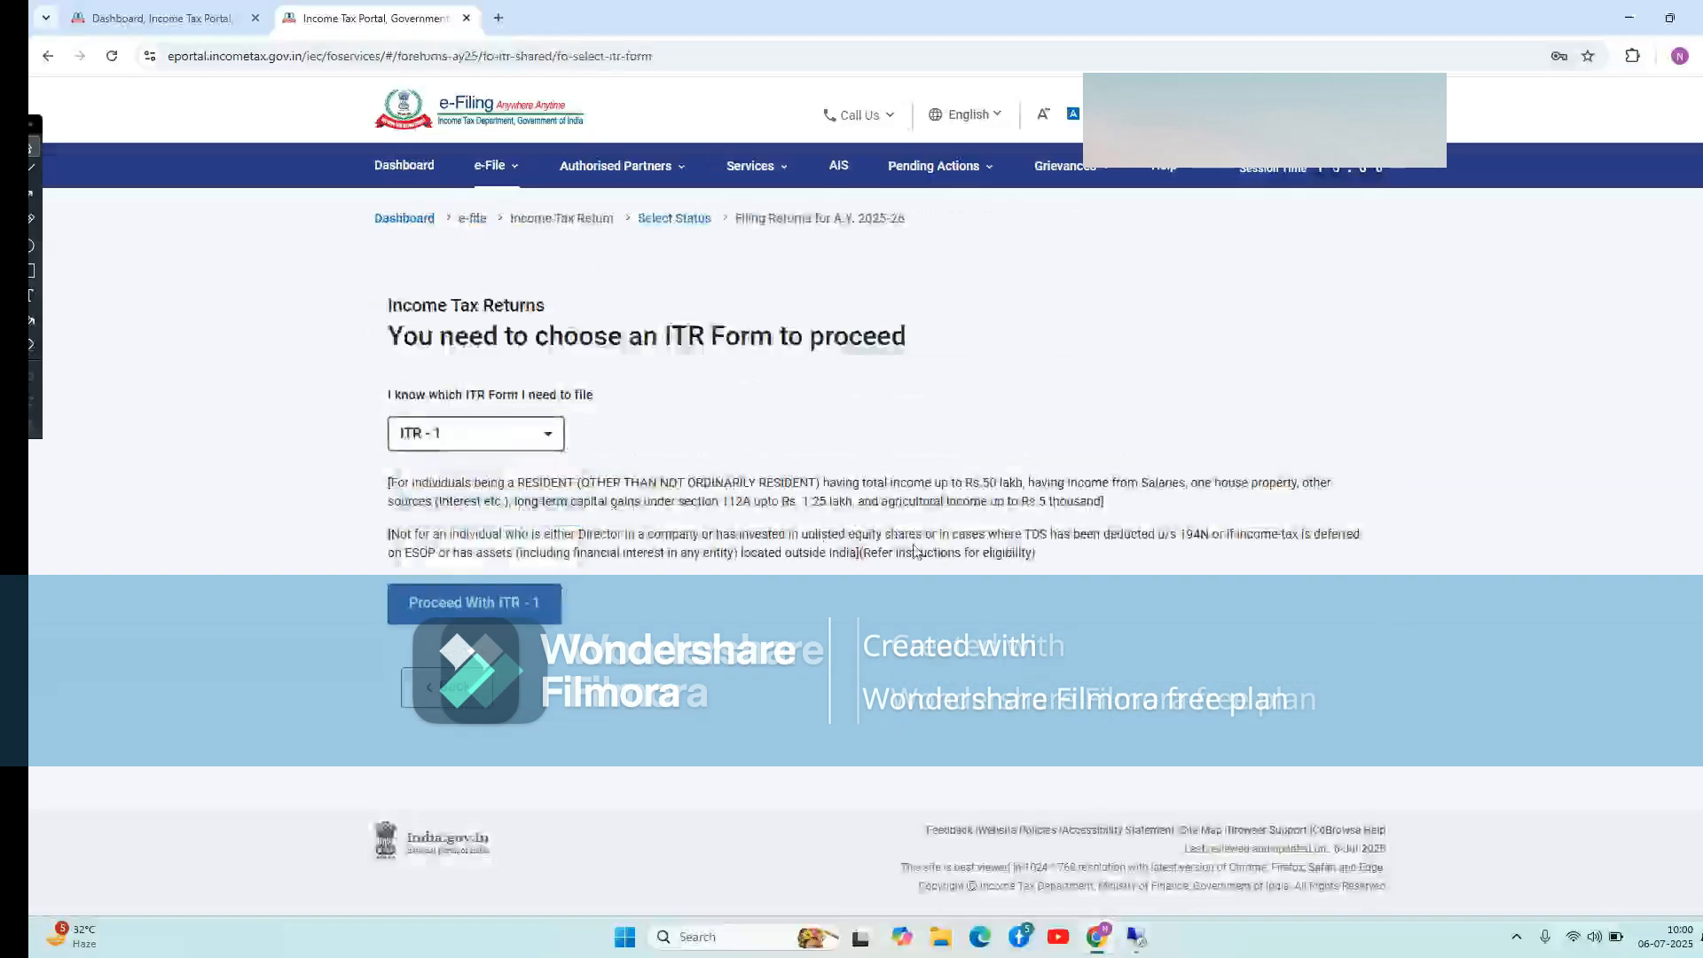
click(499, 604)
click(876, 620)
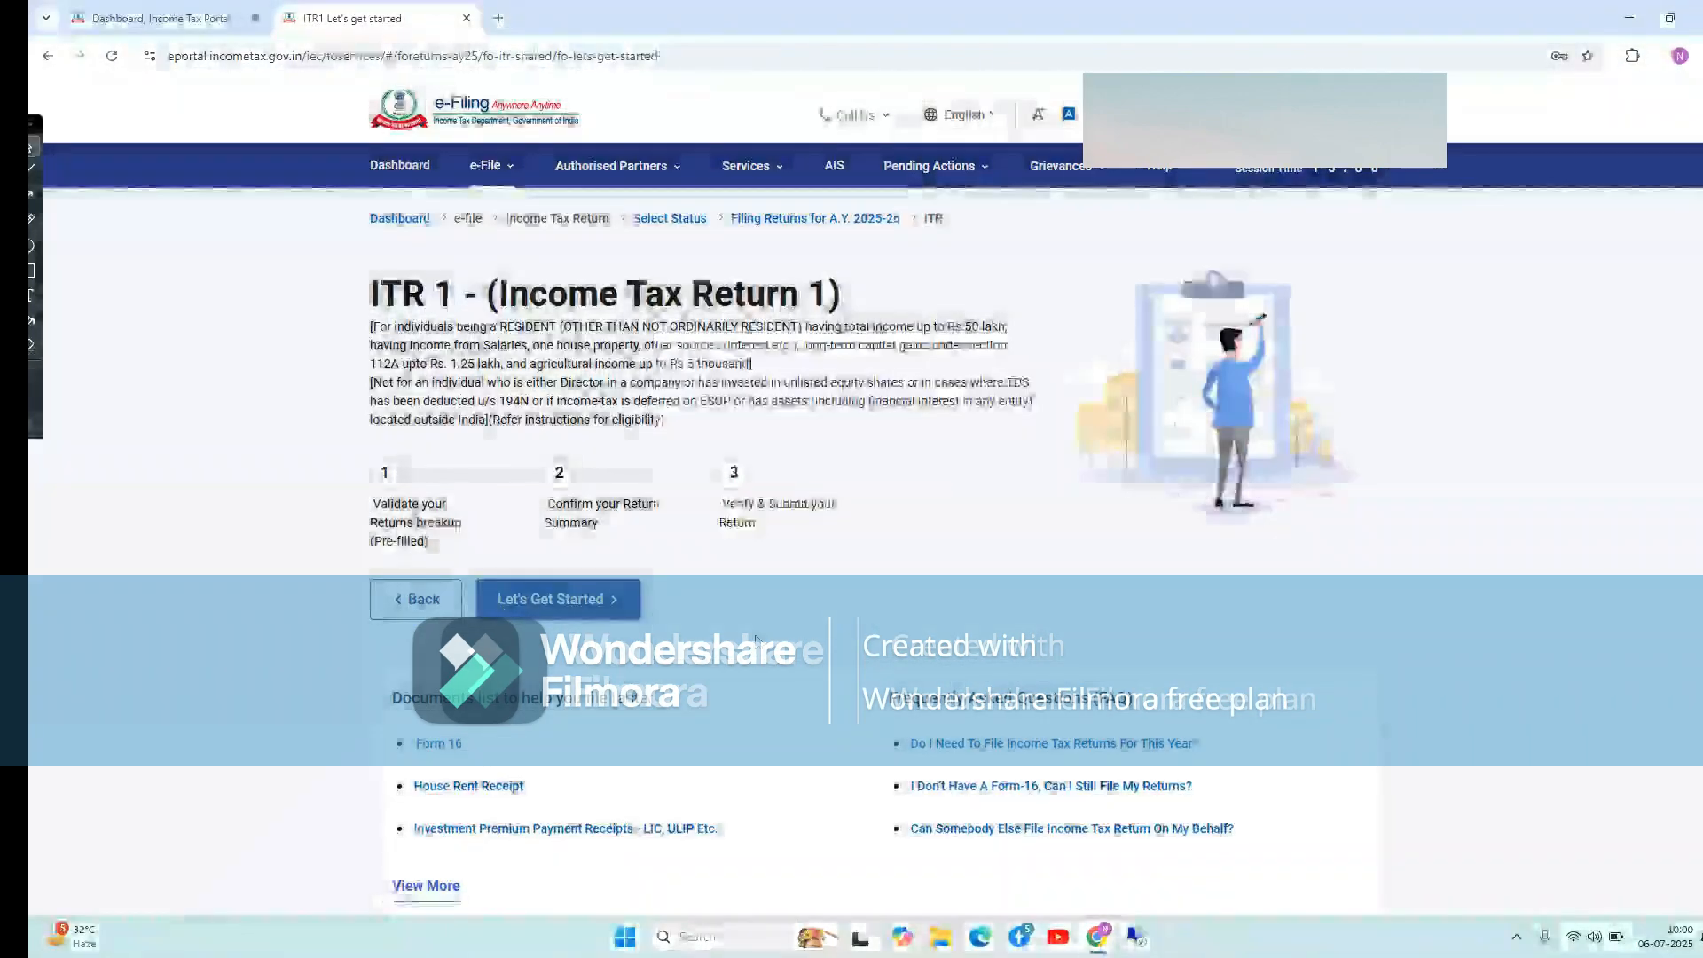
click(592, 612)
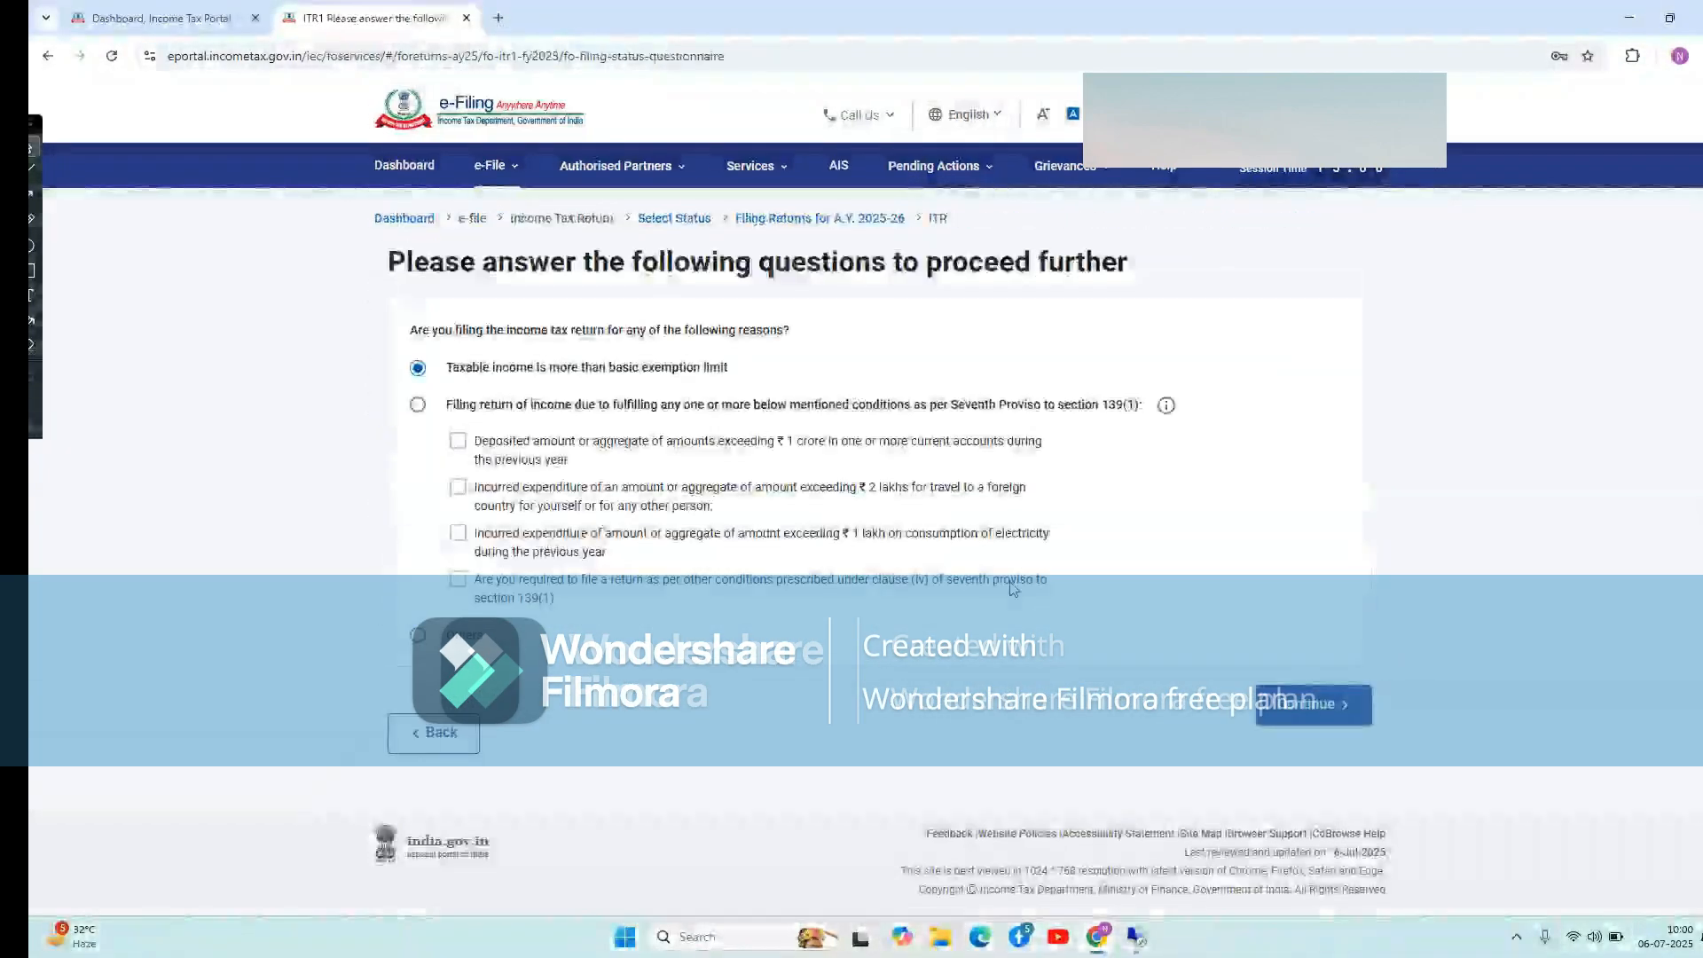
Continue with taxable income above the basic exemption limit as the filing reason, accept the pre-filled data notice and open Personal Information
click(1312, 703)
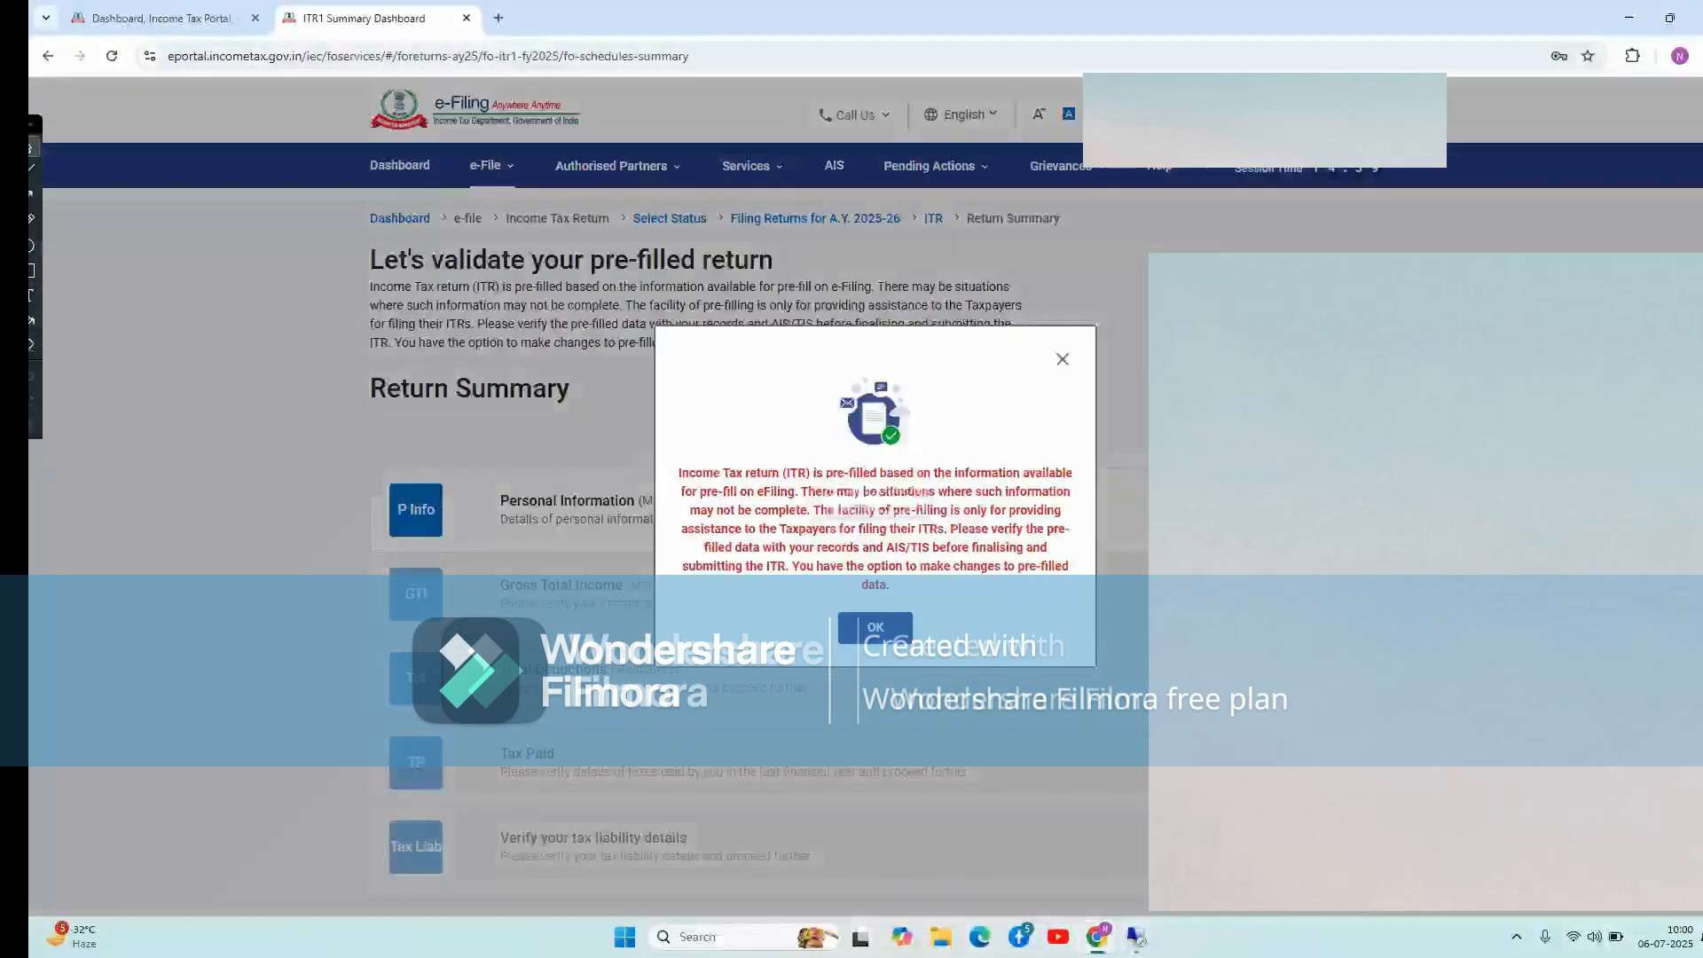
click(905, 633)
click(1014, 496)
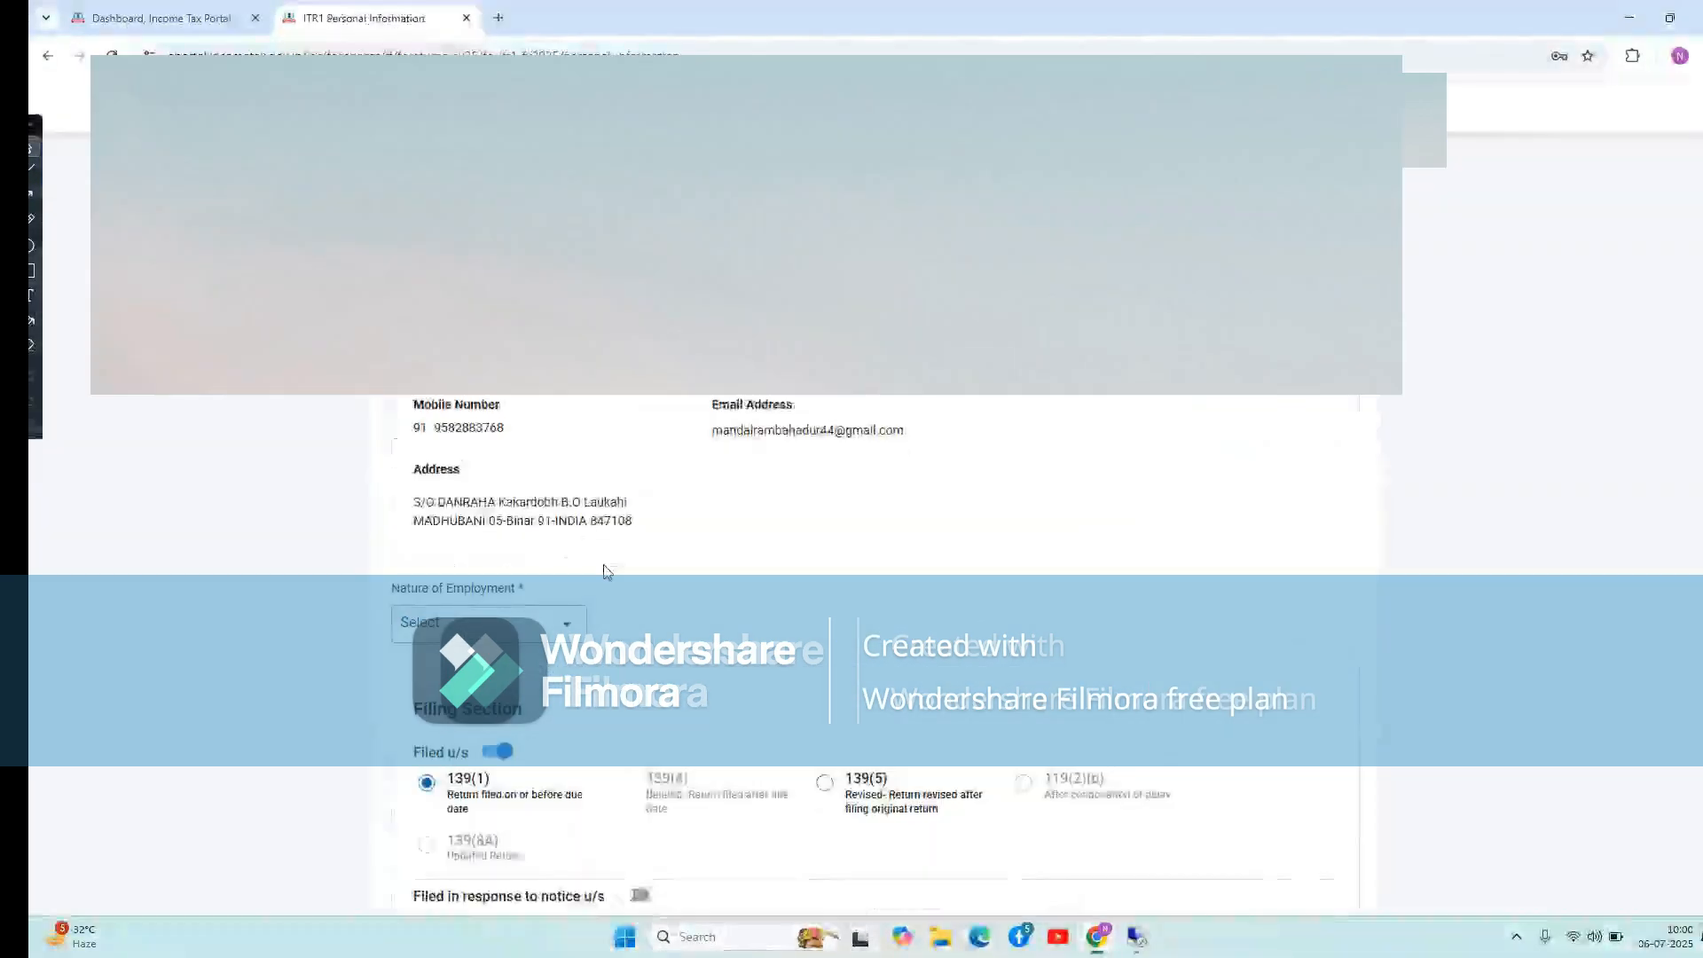
Set the nature of employment to Others in the personal information
click(532, 433)
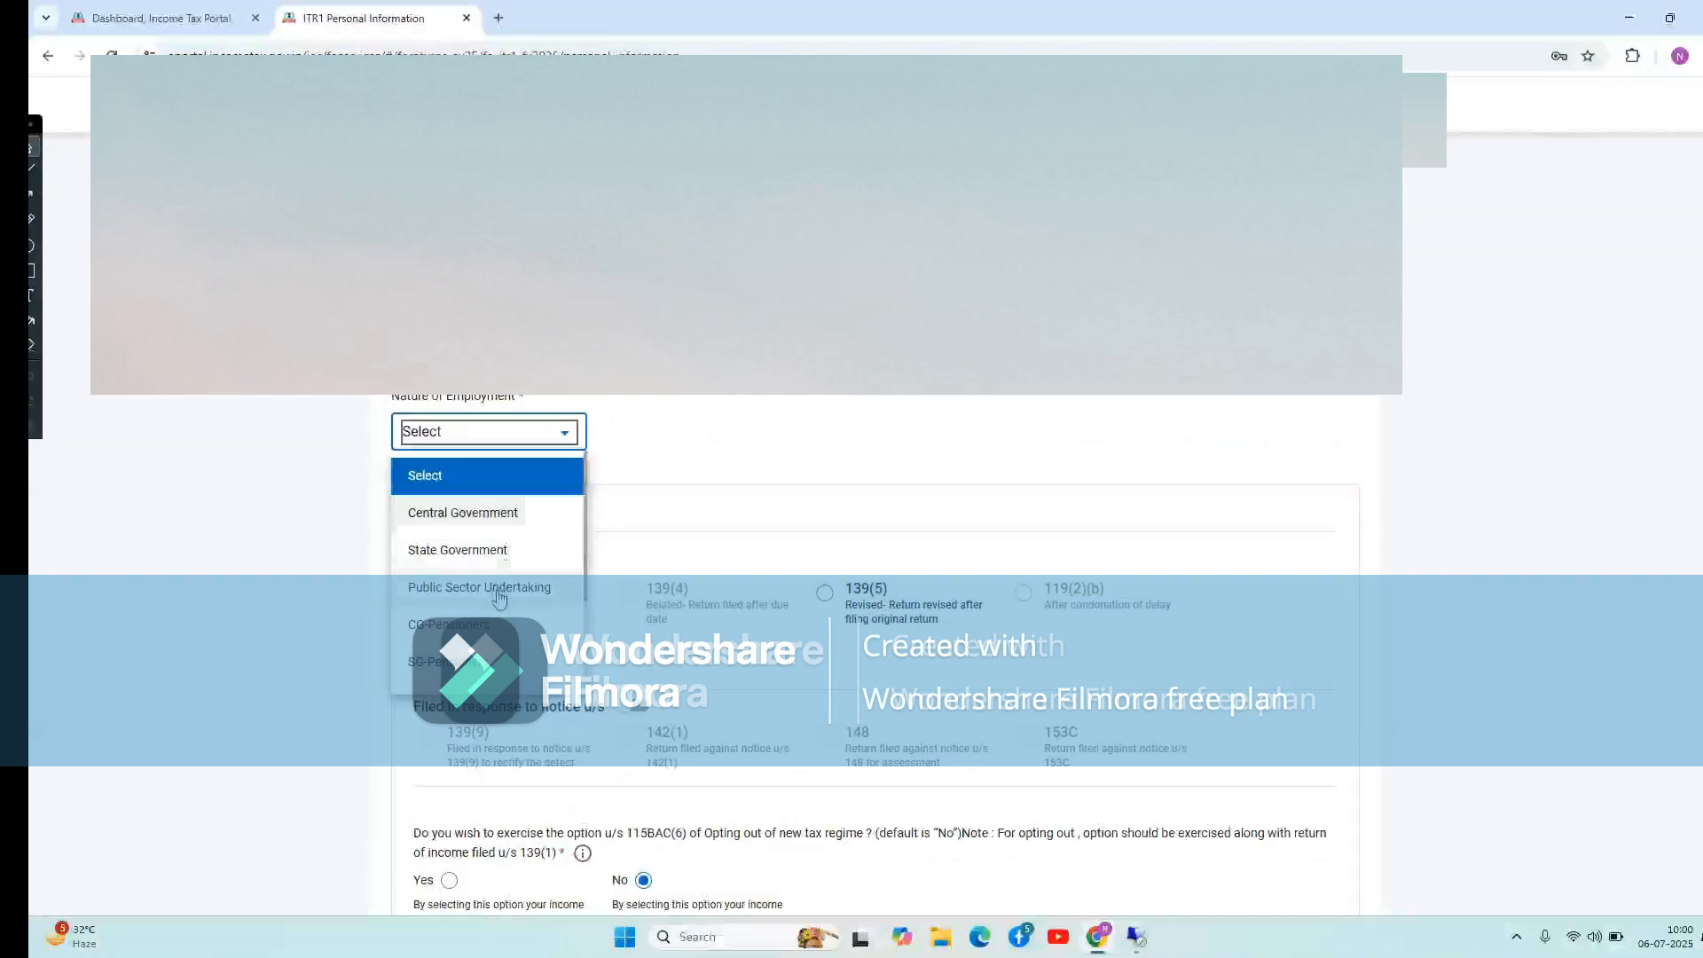
scroll(505, 630, down, 2)
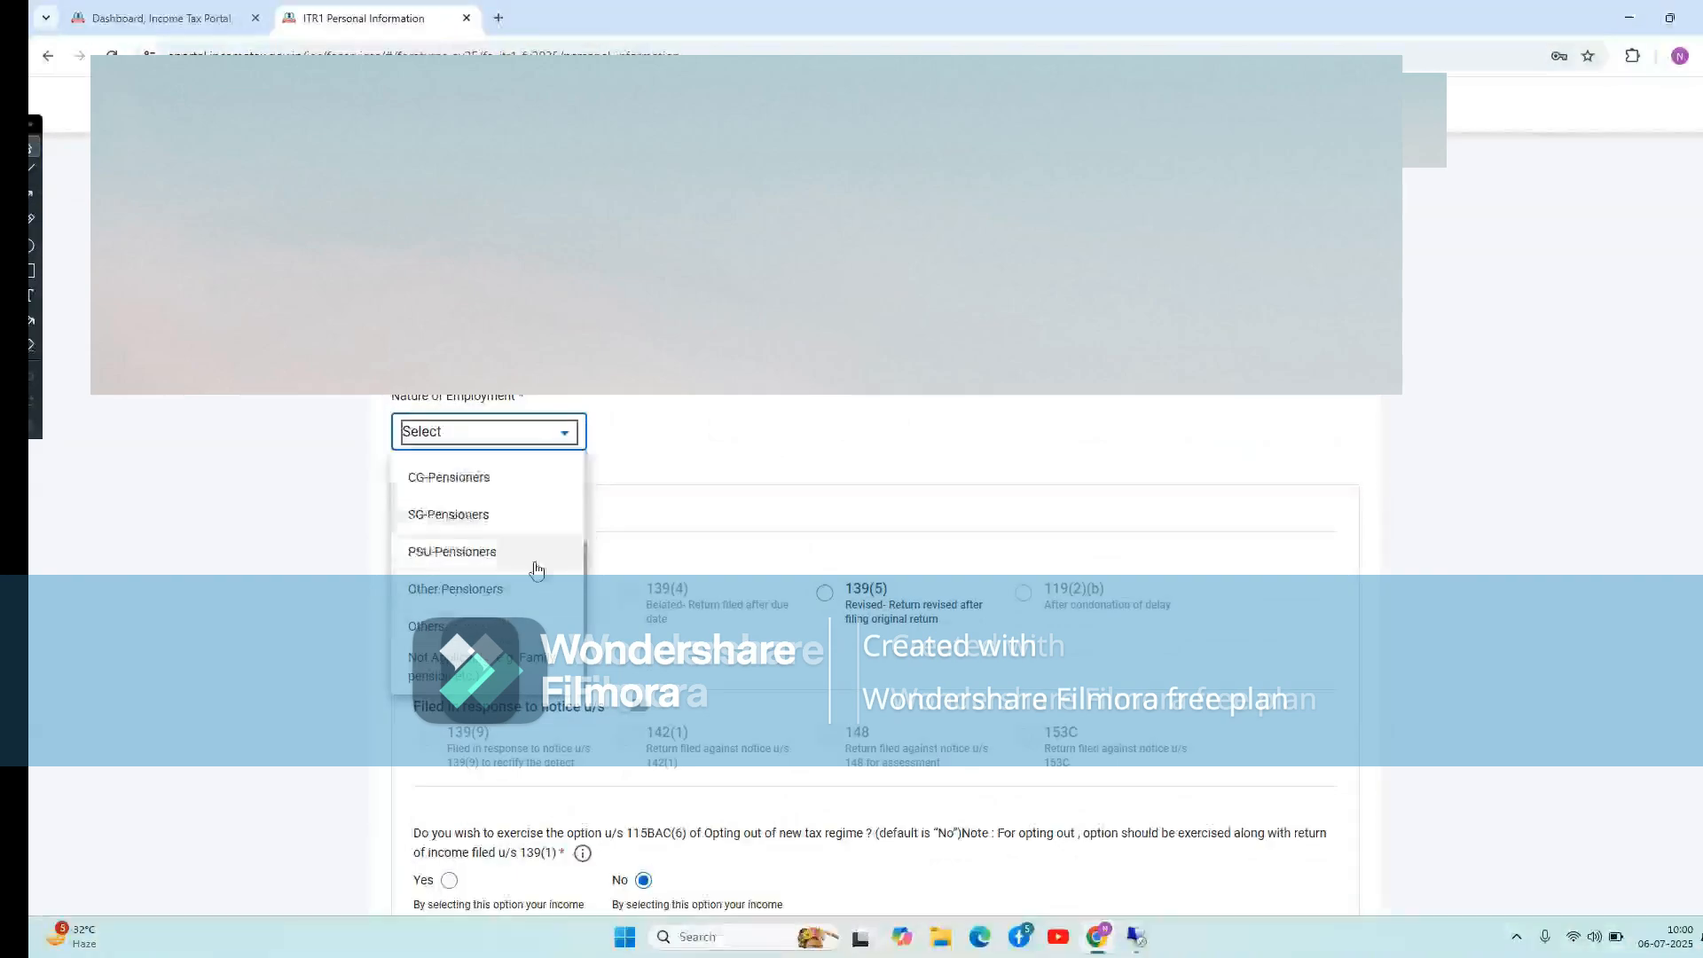
click(426, 627)
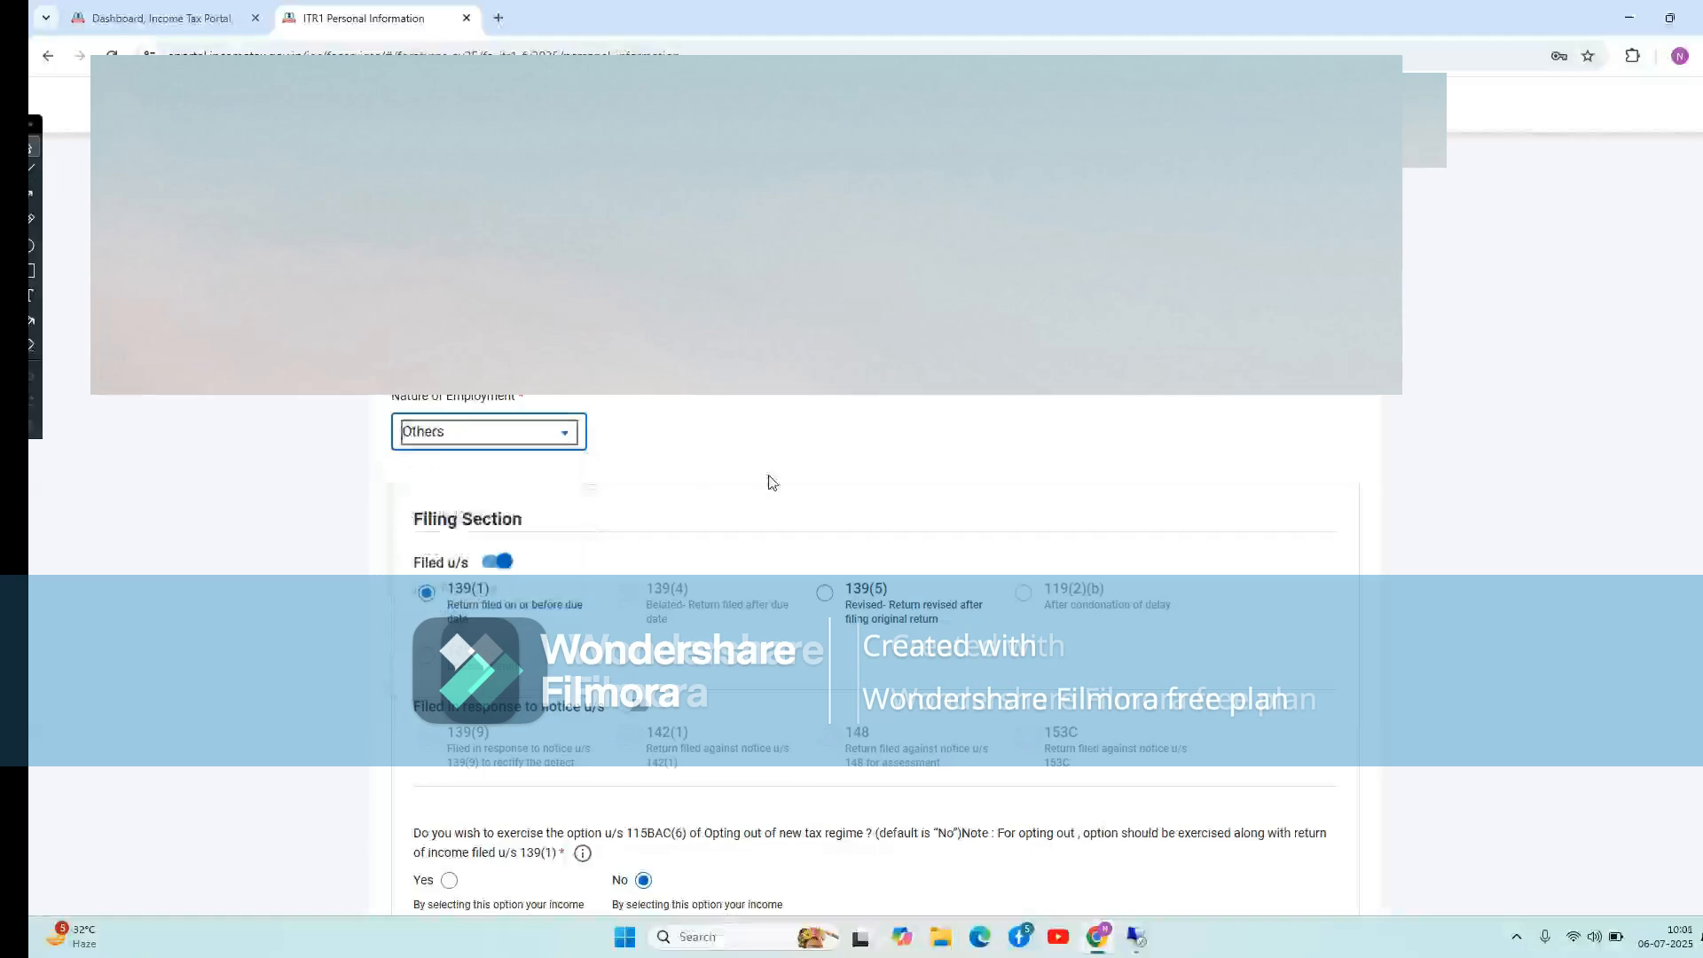
Review the filing section, inspect the receipt number and original filing date fields of the 139(5) revised return option, and restore 139(1)
scroll(772, 482, down, 4)
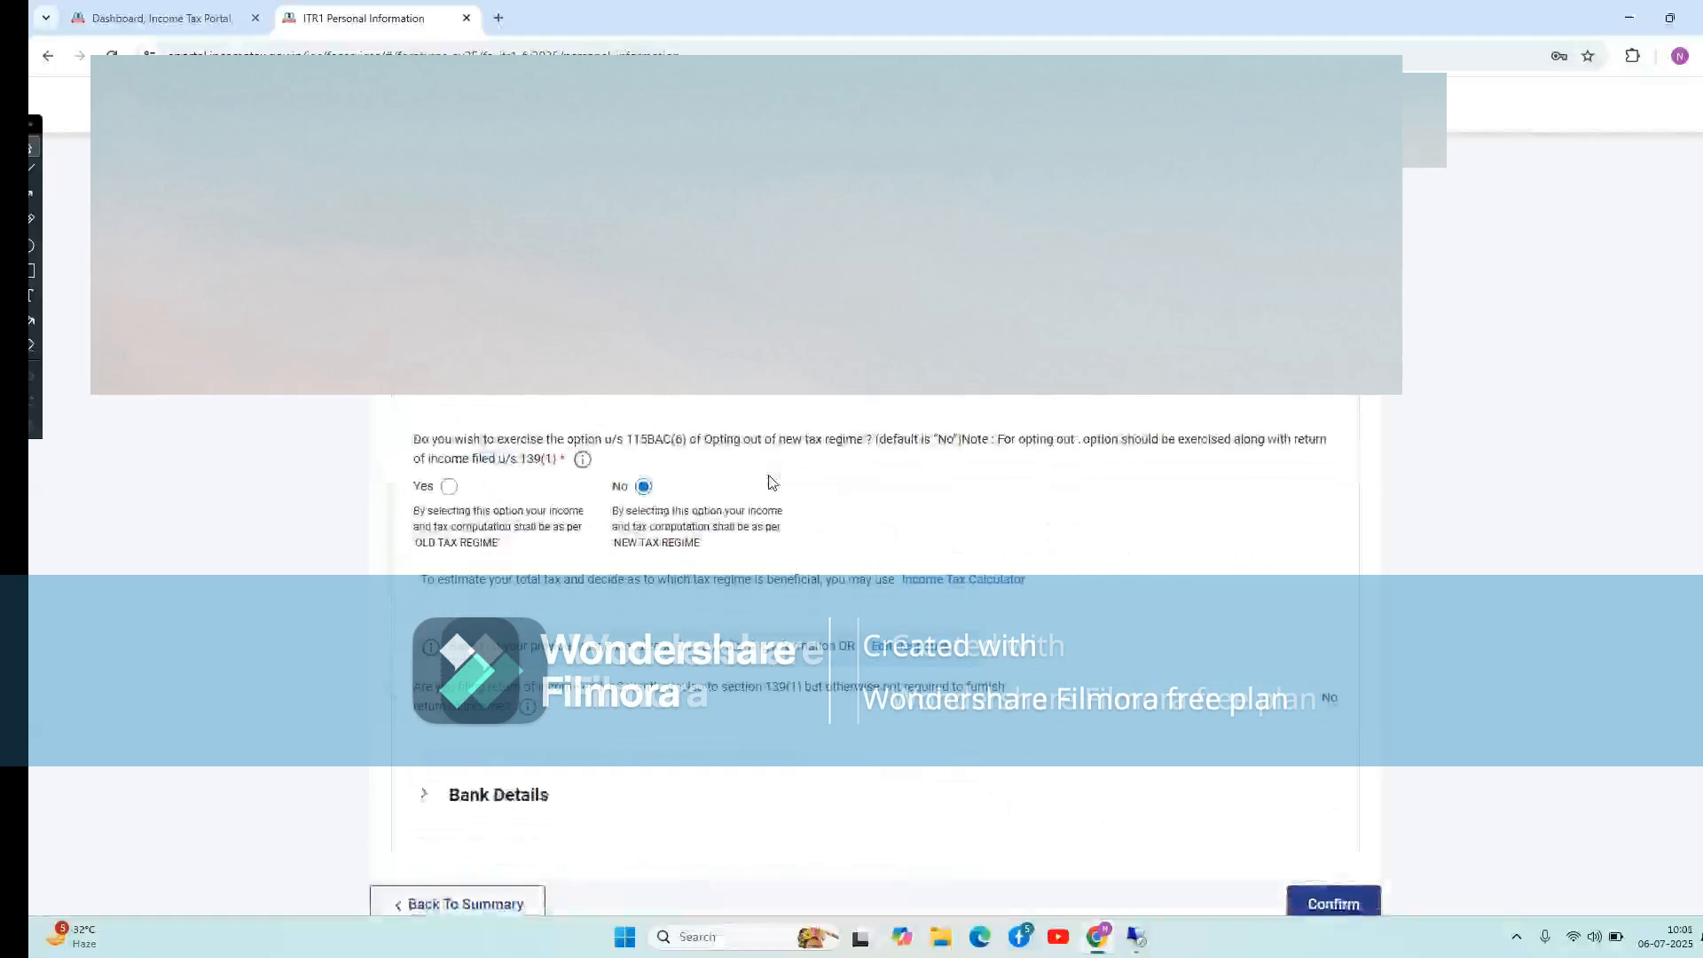
scroll(772, 483, up, 1)
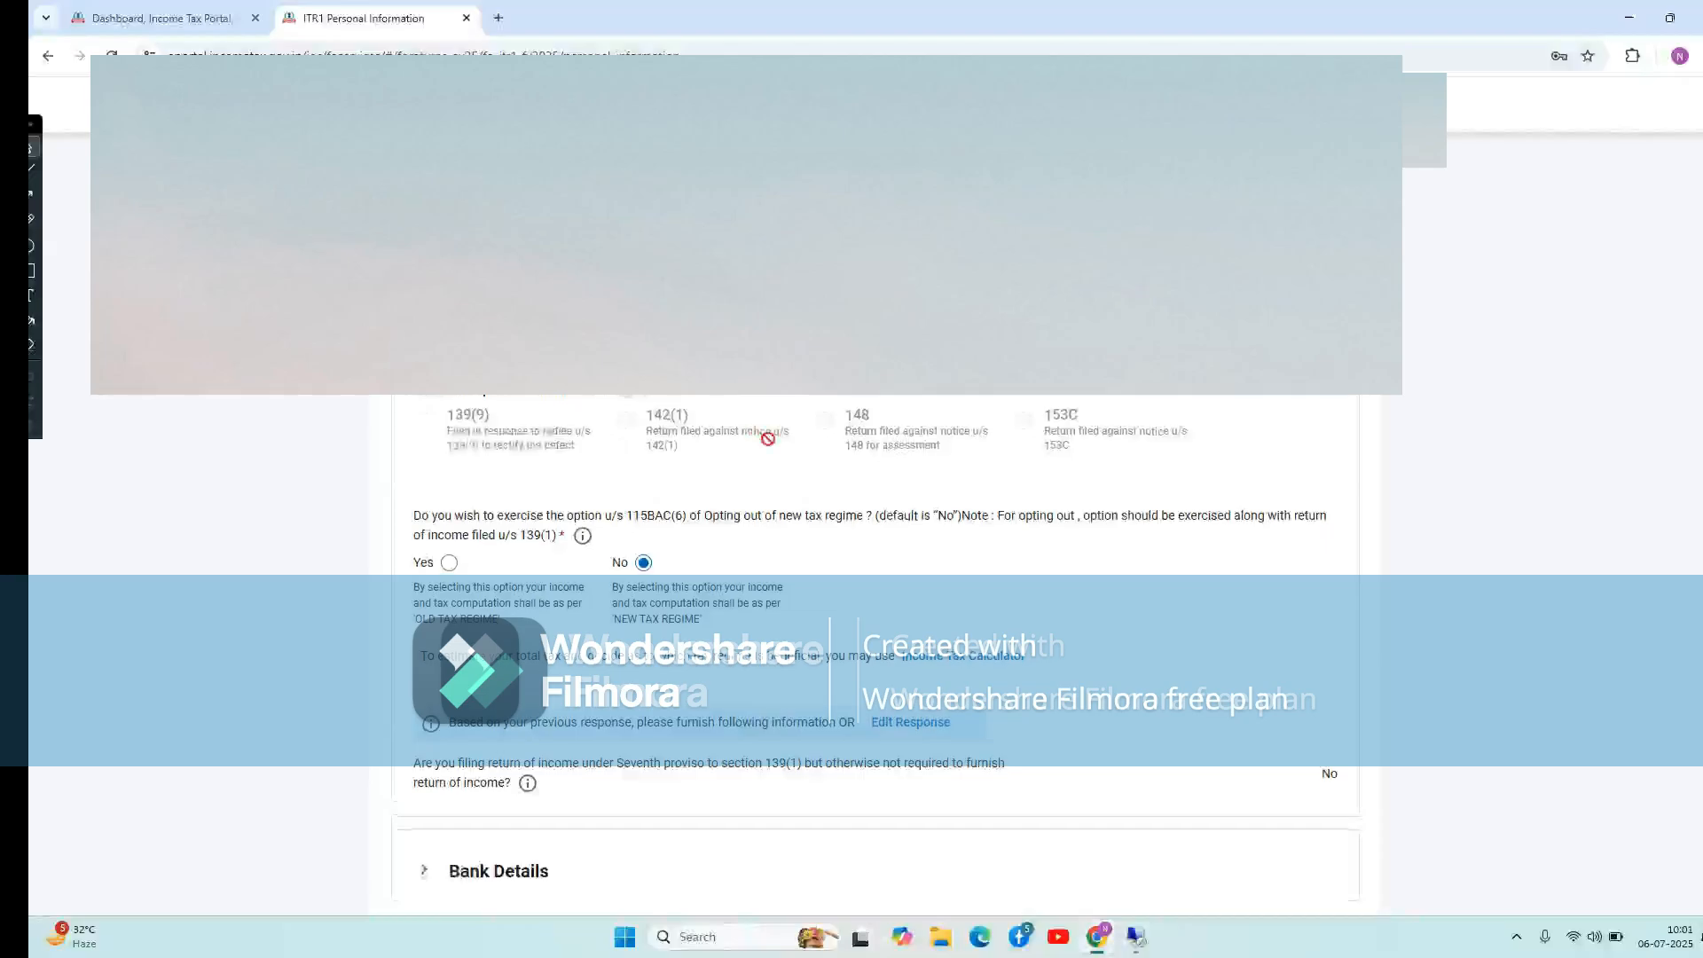
scroll(770, 446, down, 1)
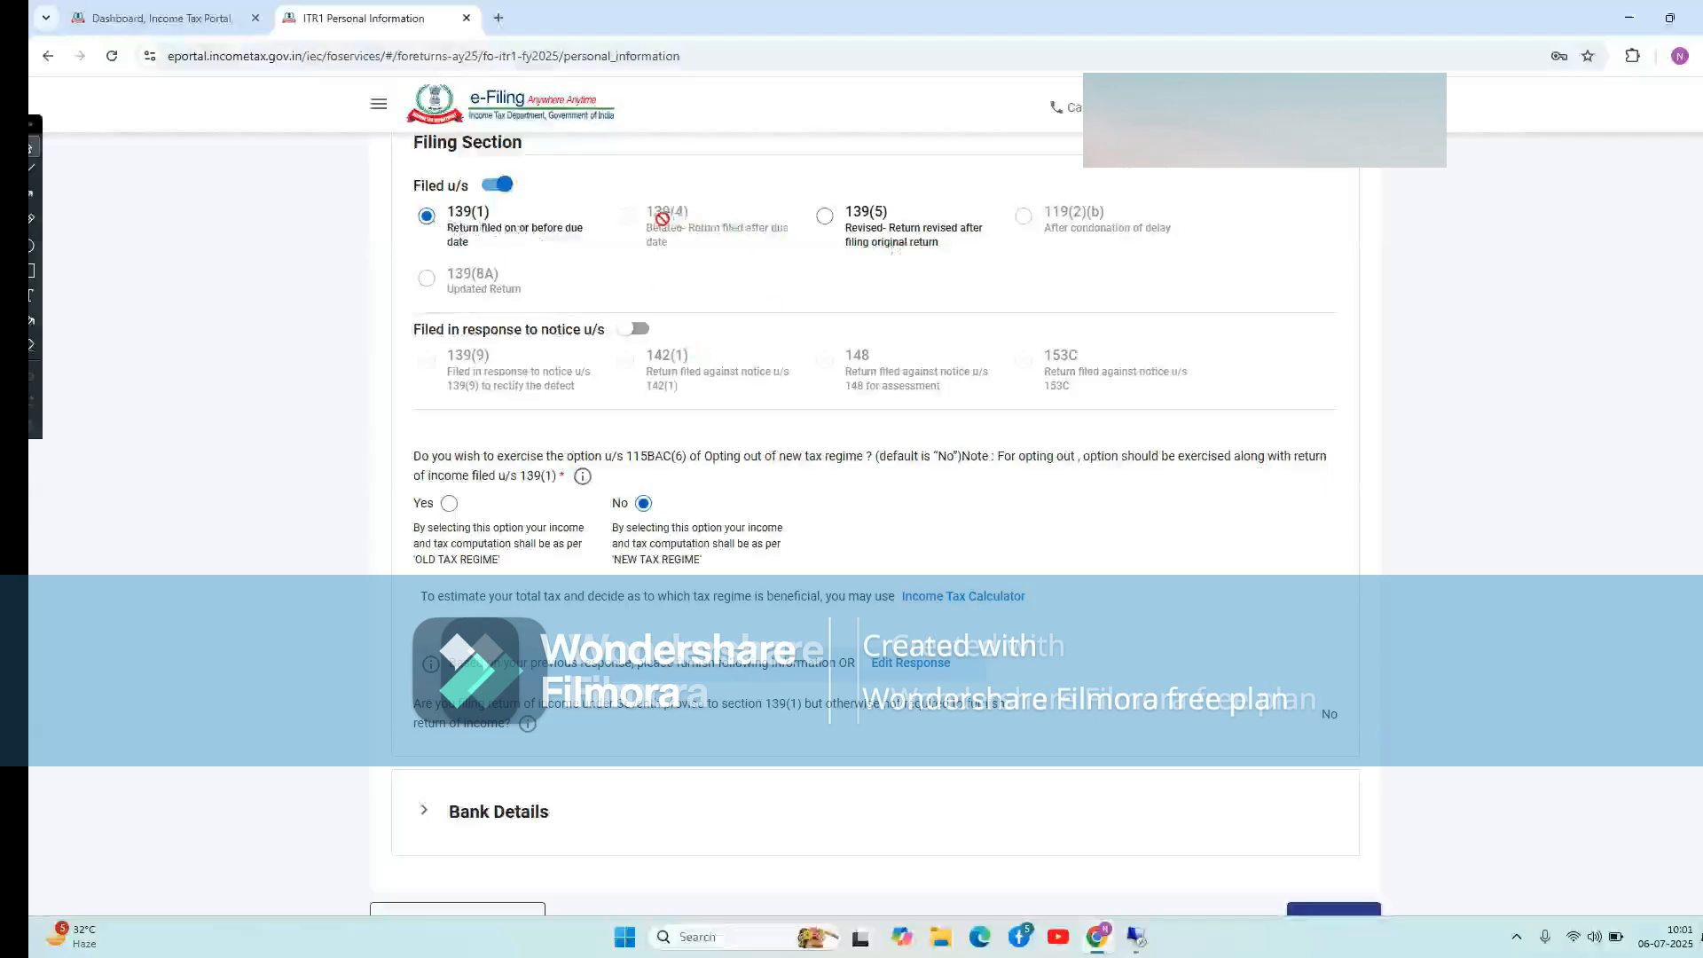
scroll(660, 237, up, 1)
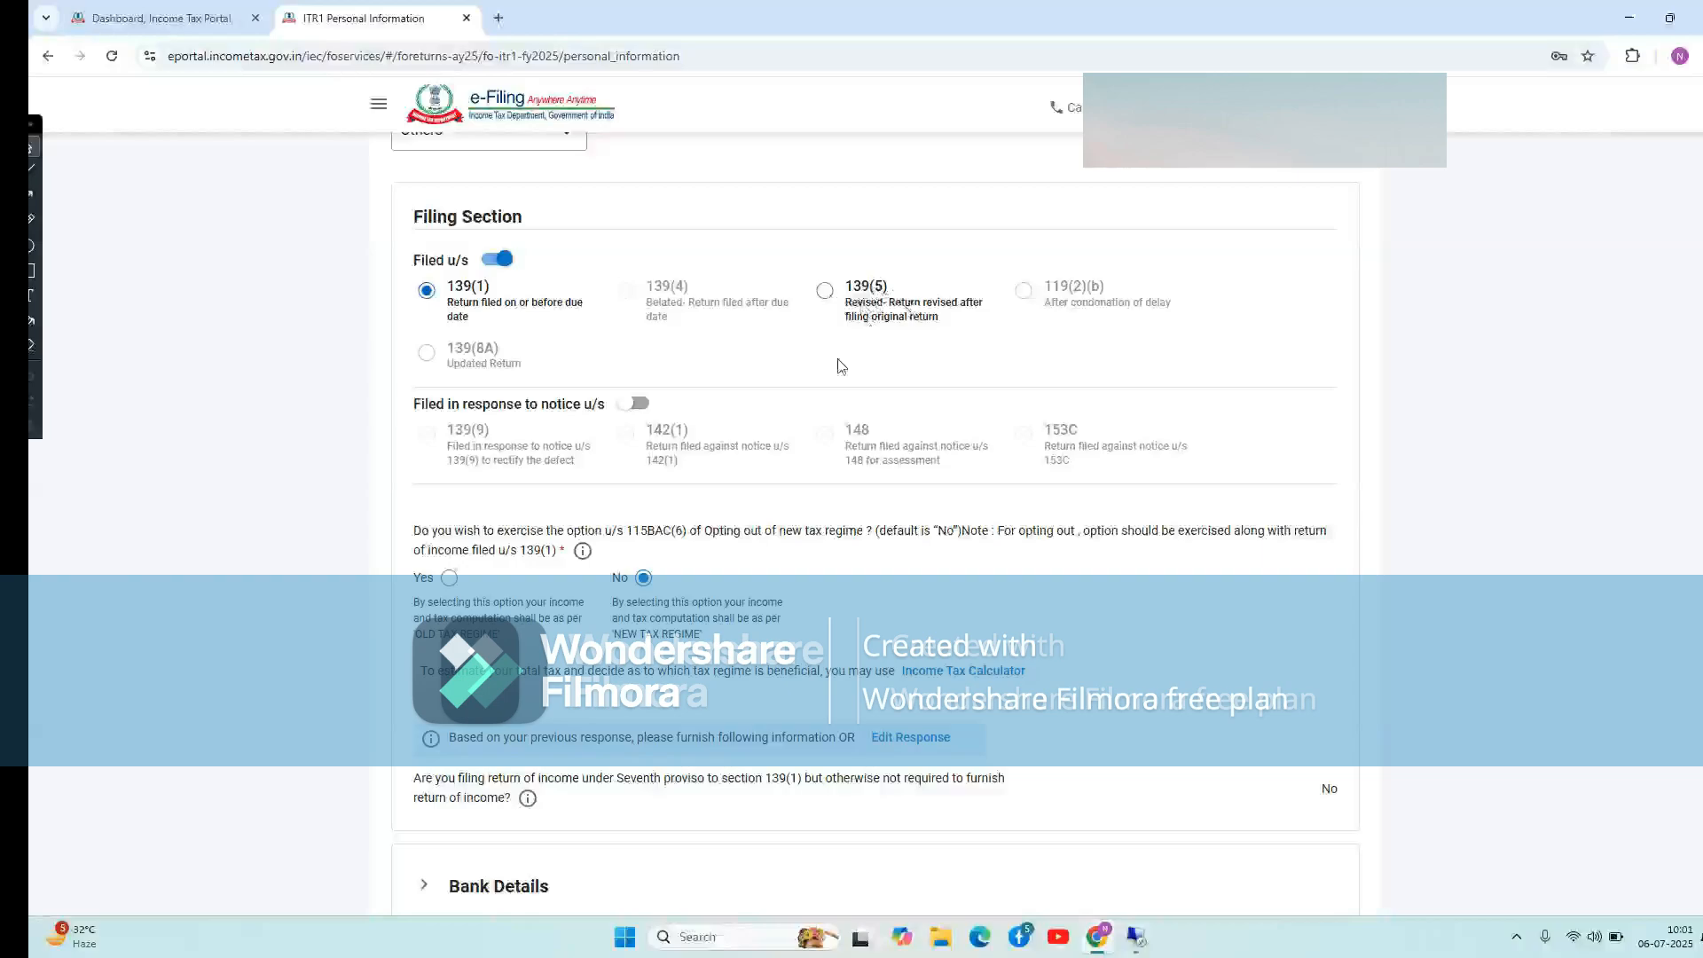
click(826, 291)
click(570, 543)
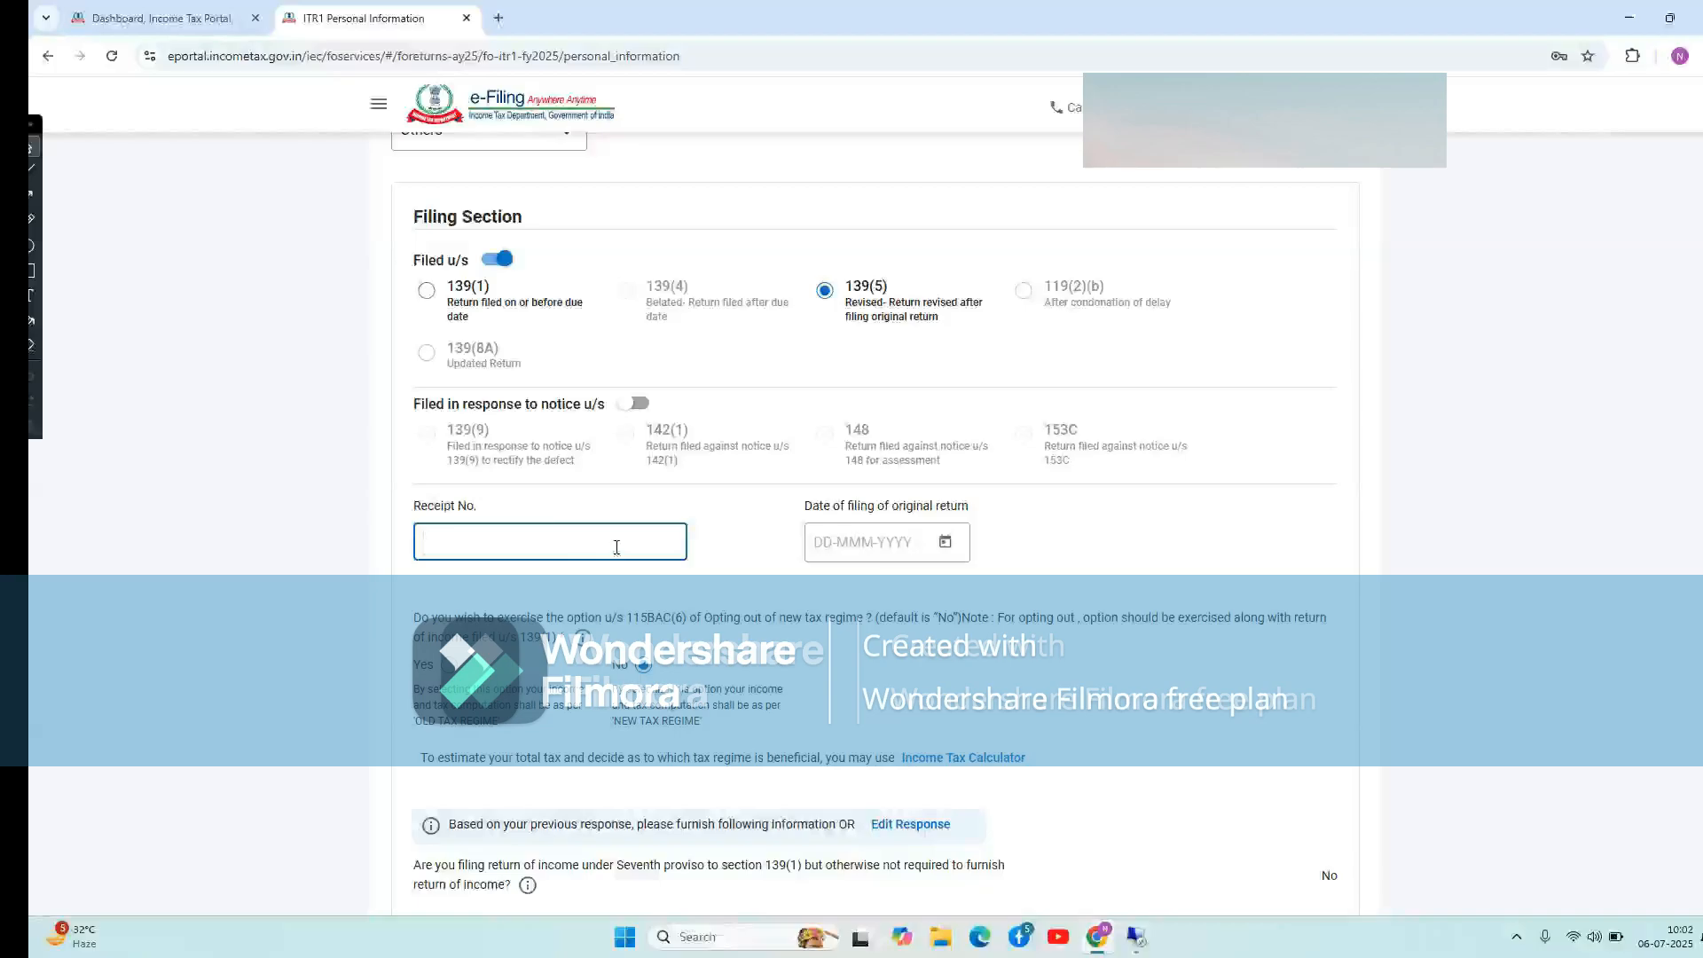
click(856, 540)
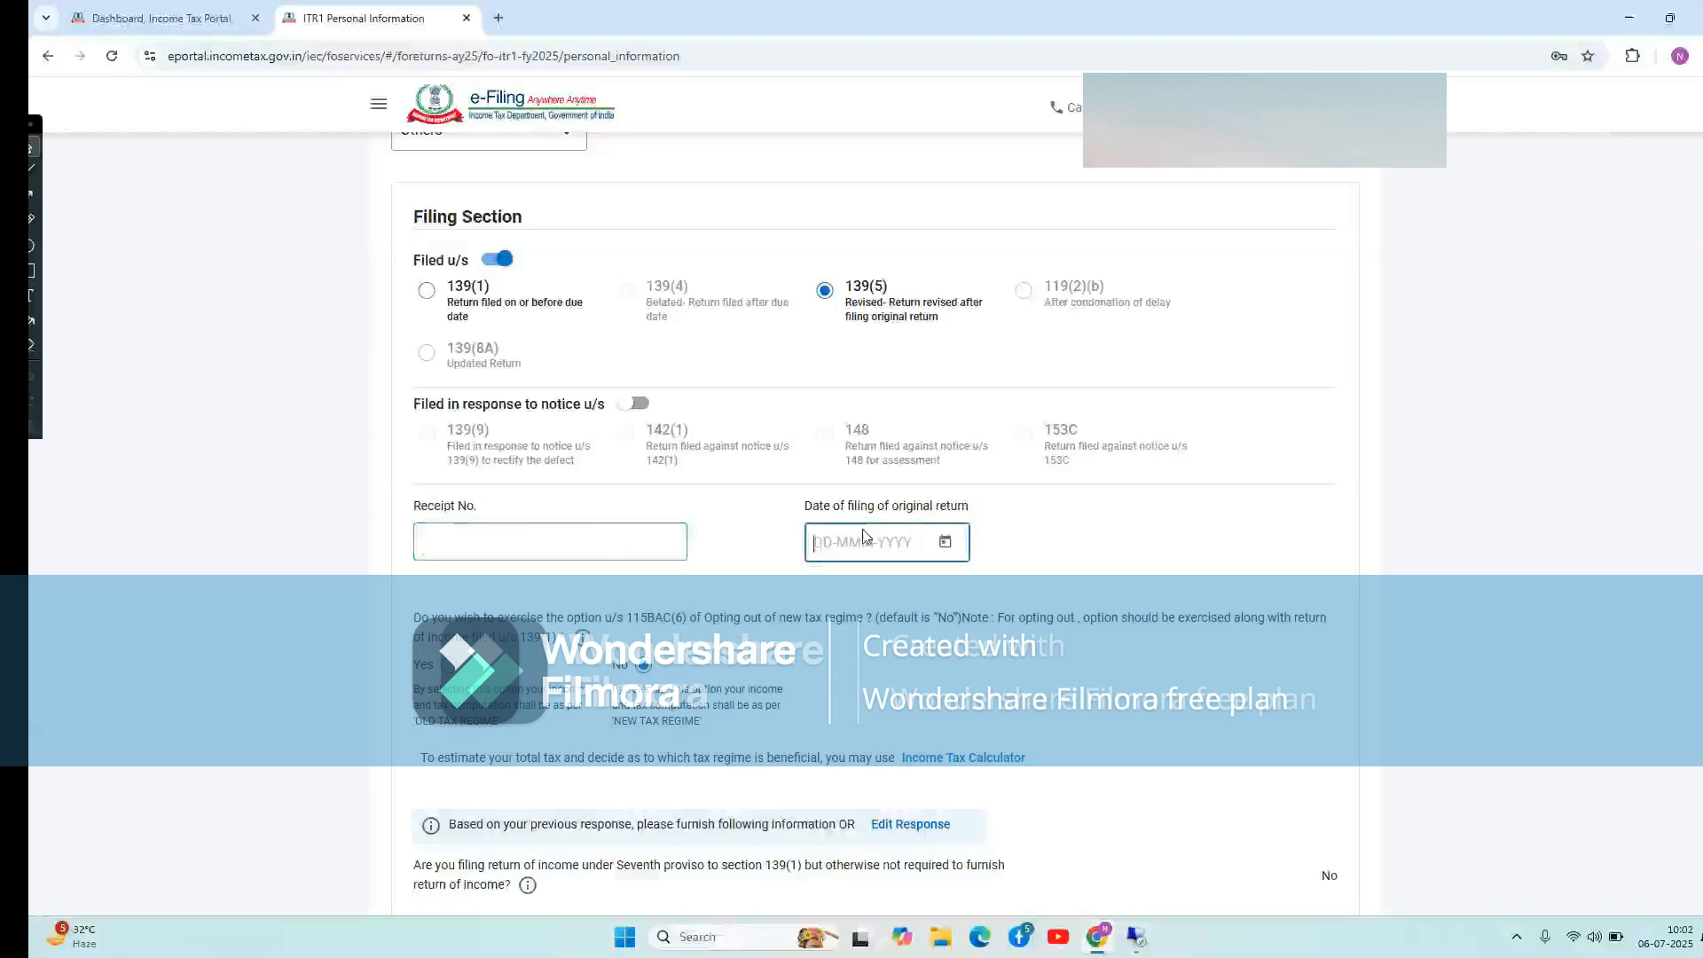
click(426, 291)
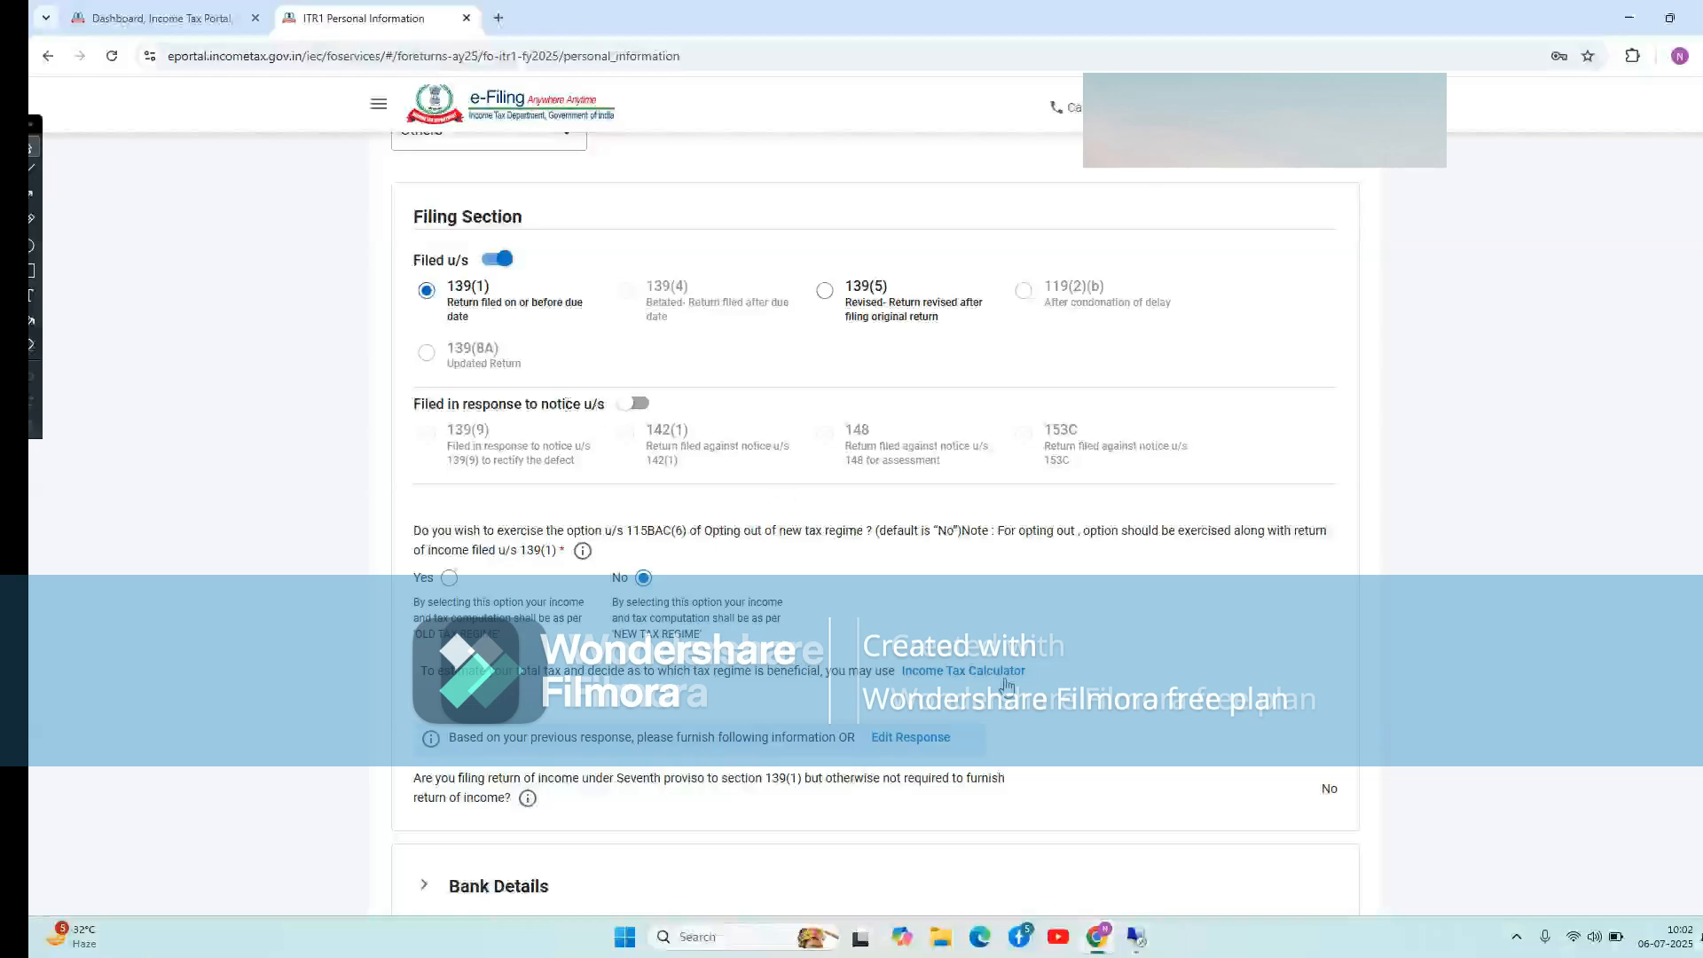
Expand the bank details, check the declared bank accounts and confirm the personal information
scroll(896, 572, down, 2)
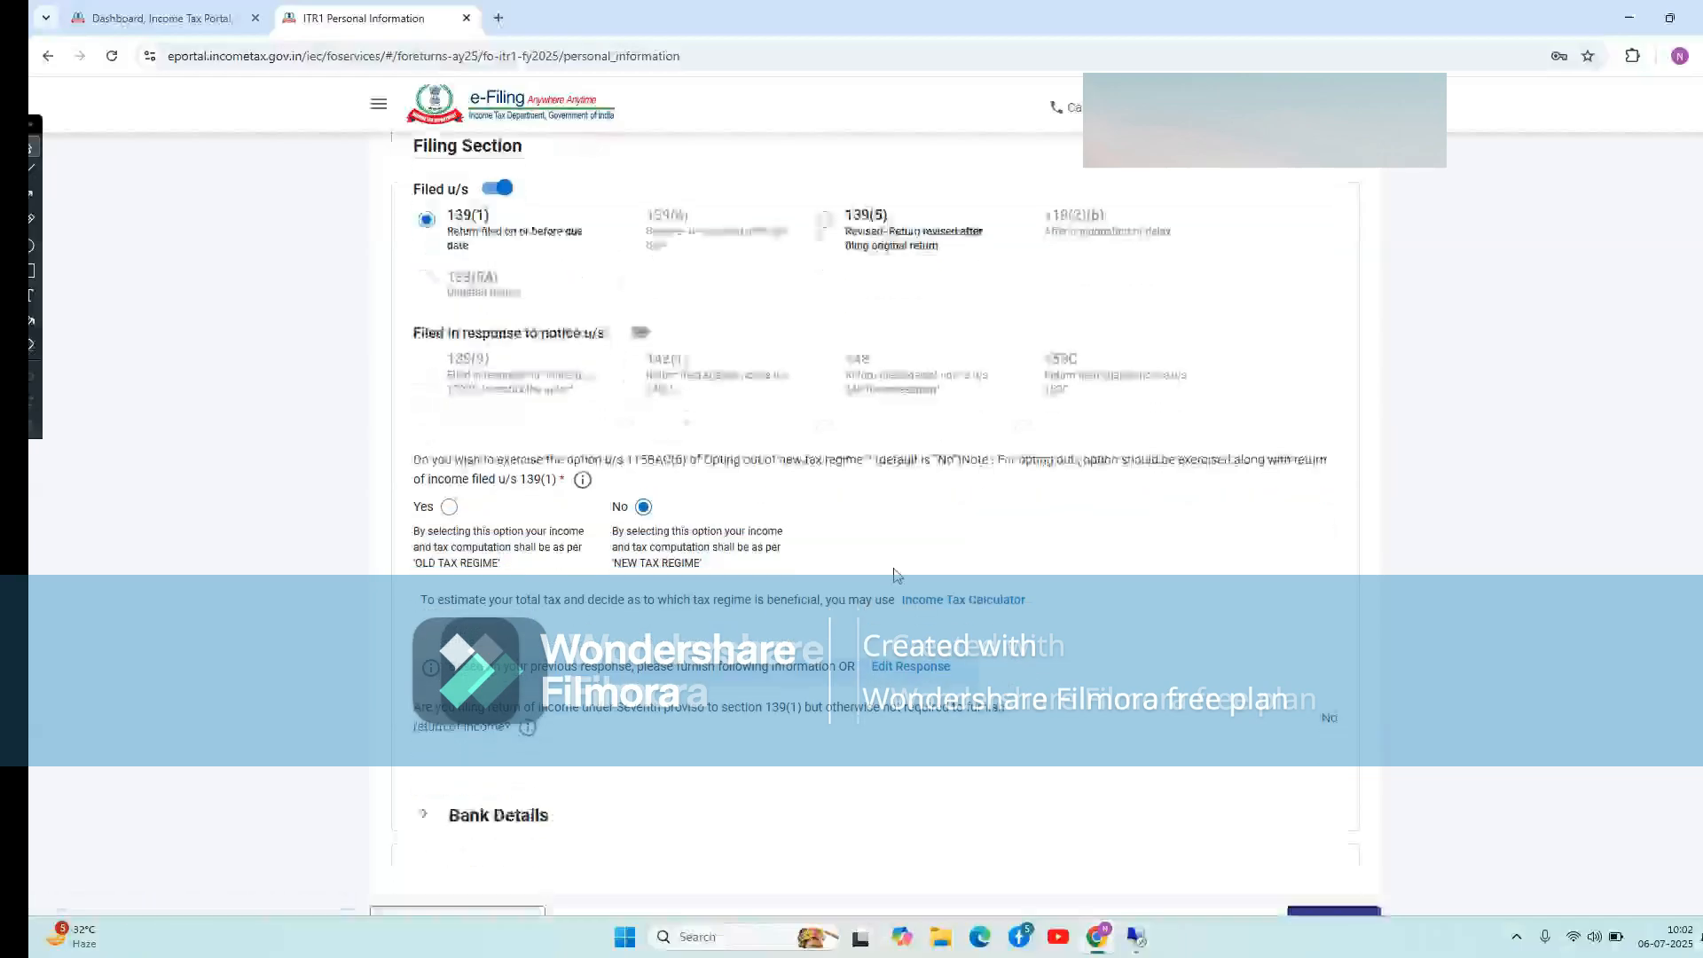
scroll(894, 572, down, 1)
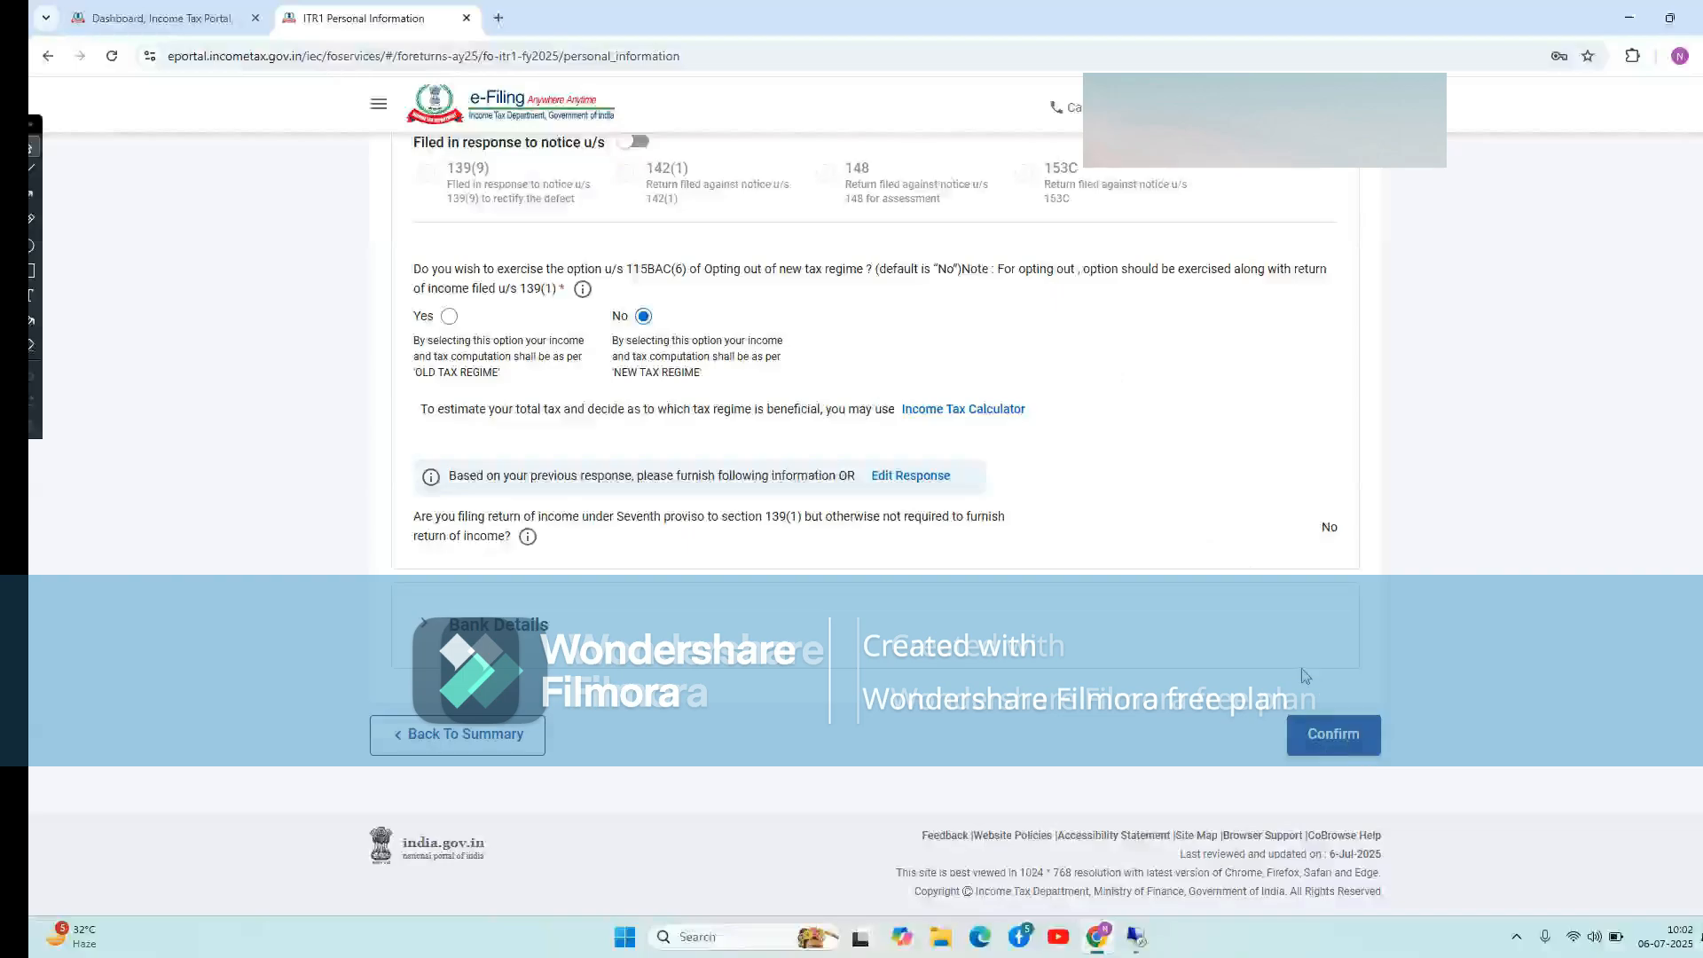
click(1201, 610)
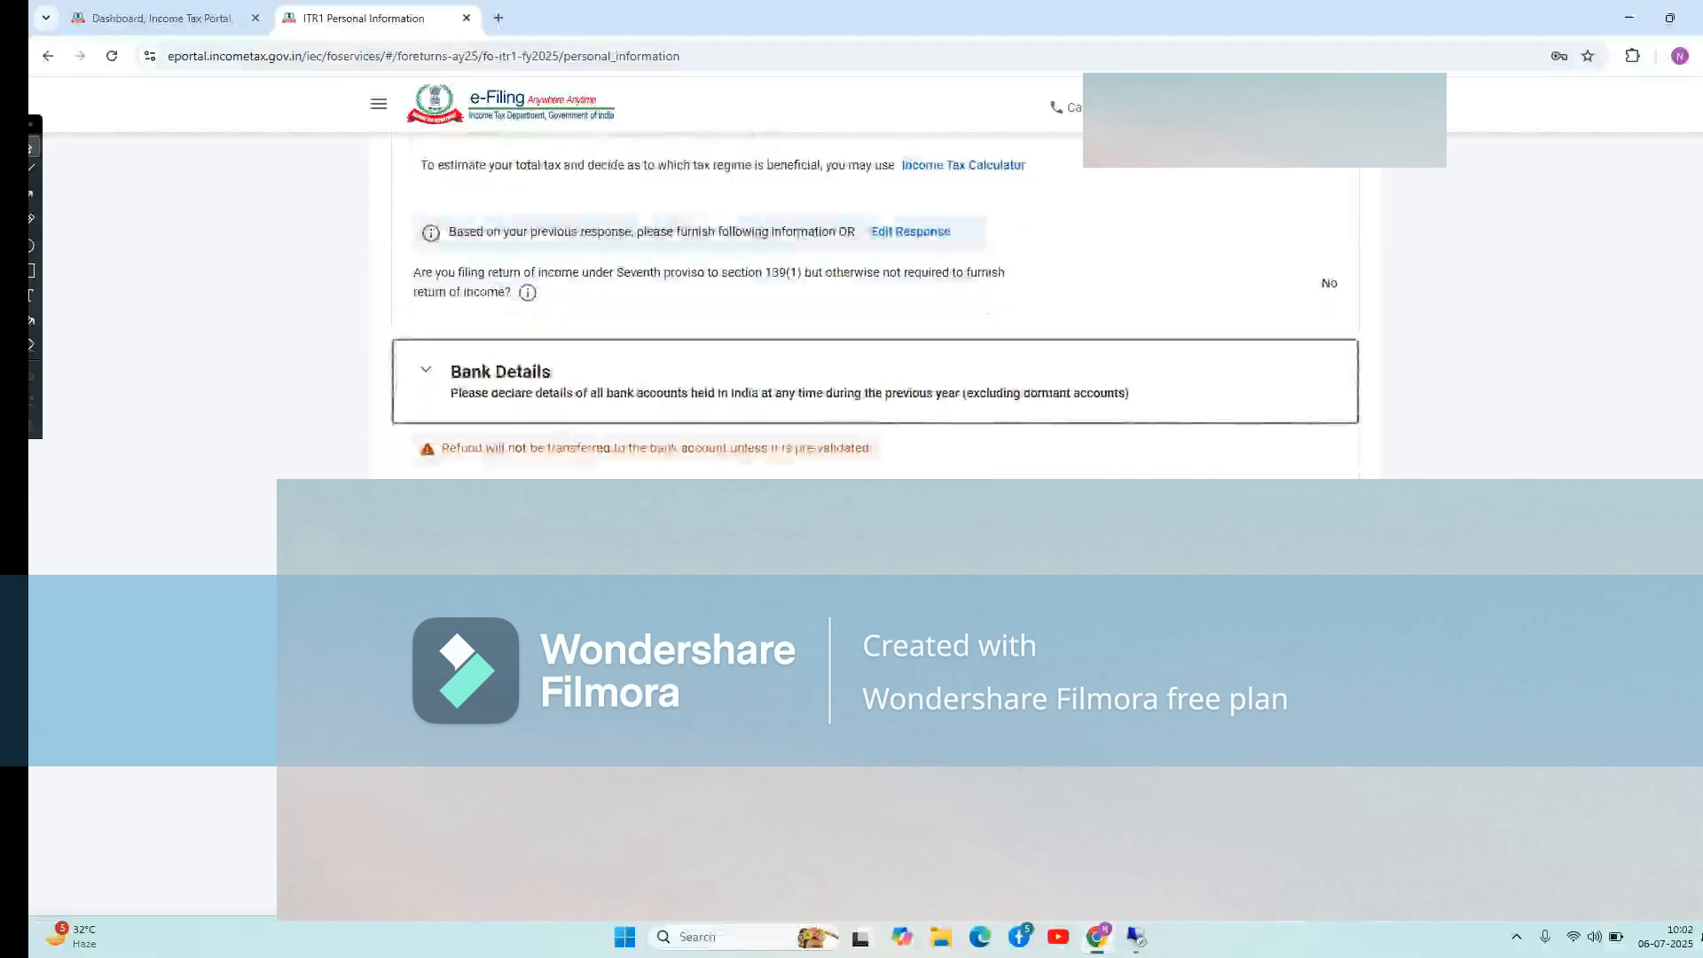
scroll(875, 523, up, 1)
scroll(875, 523, down, 3)
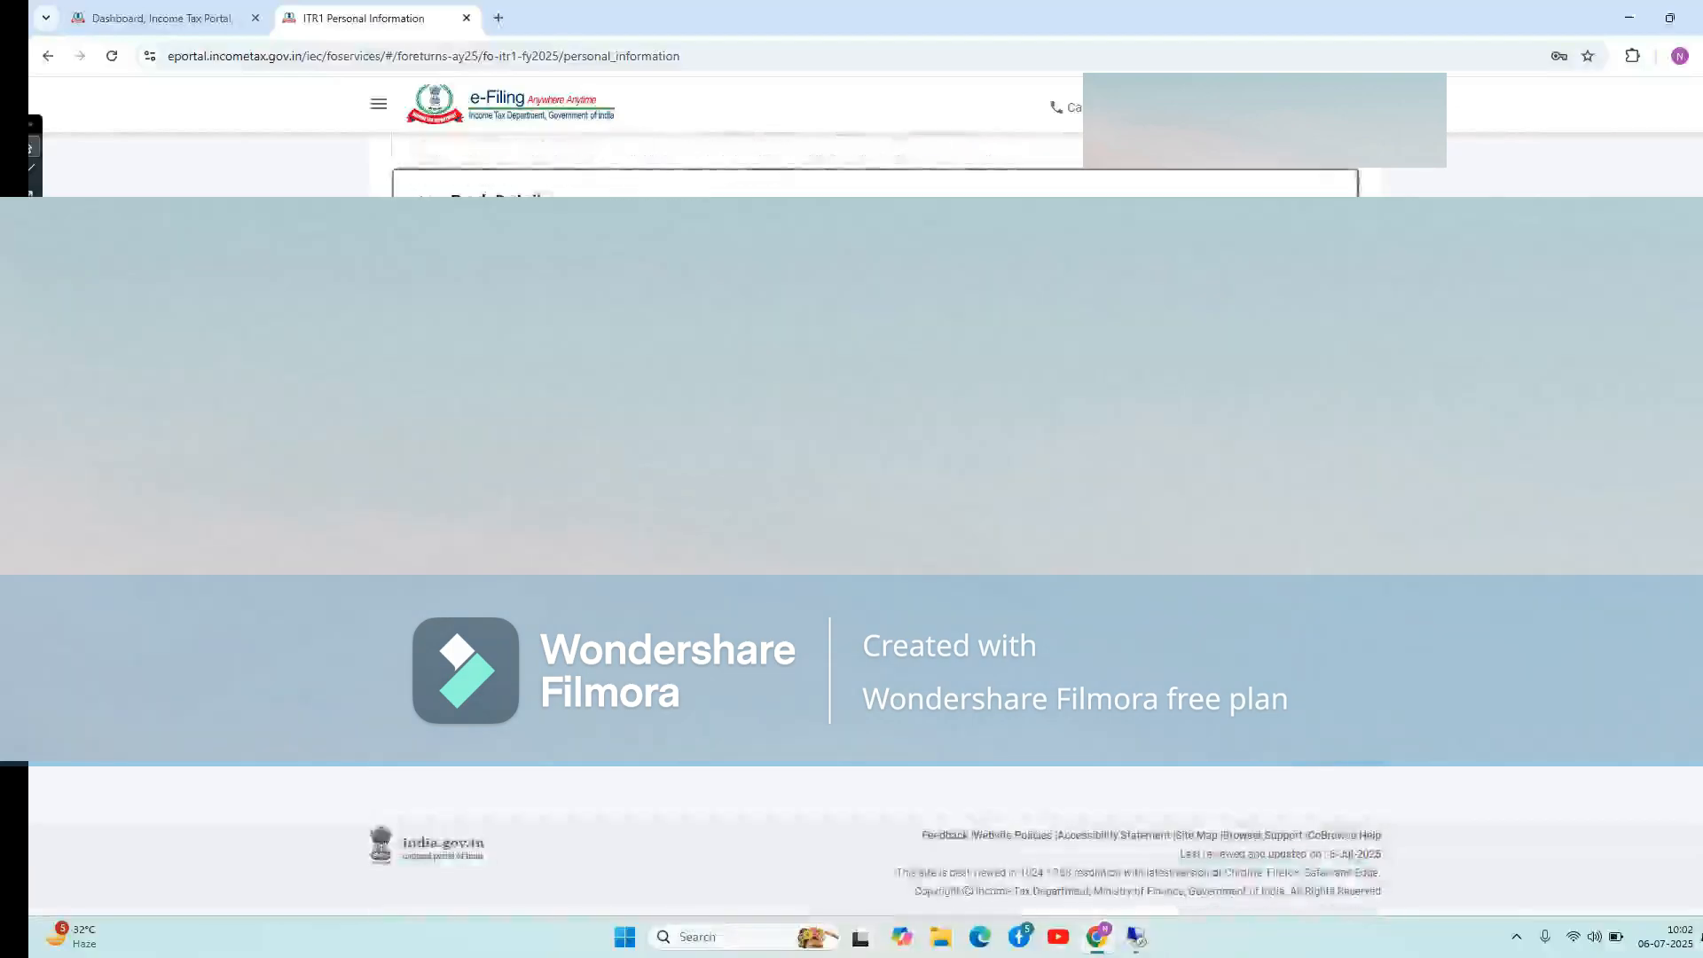
scroll(852, 479, up, 1)
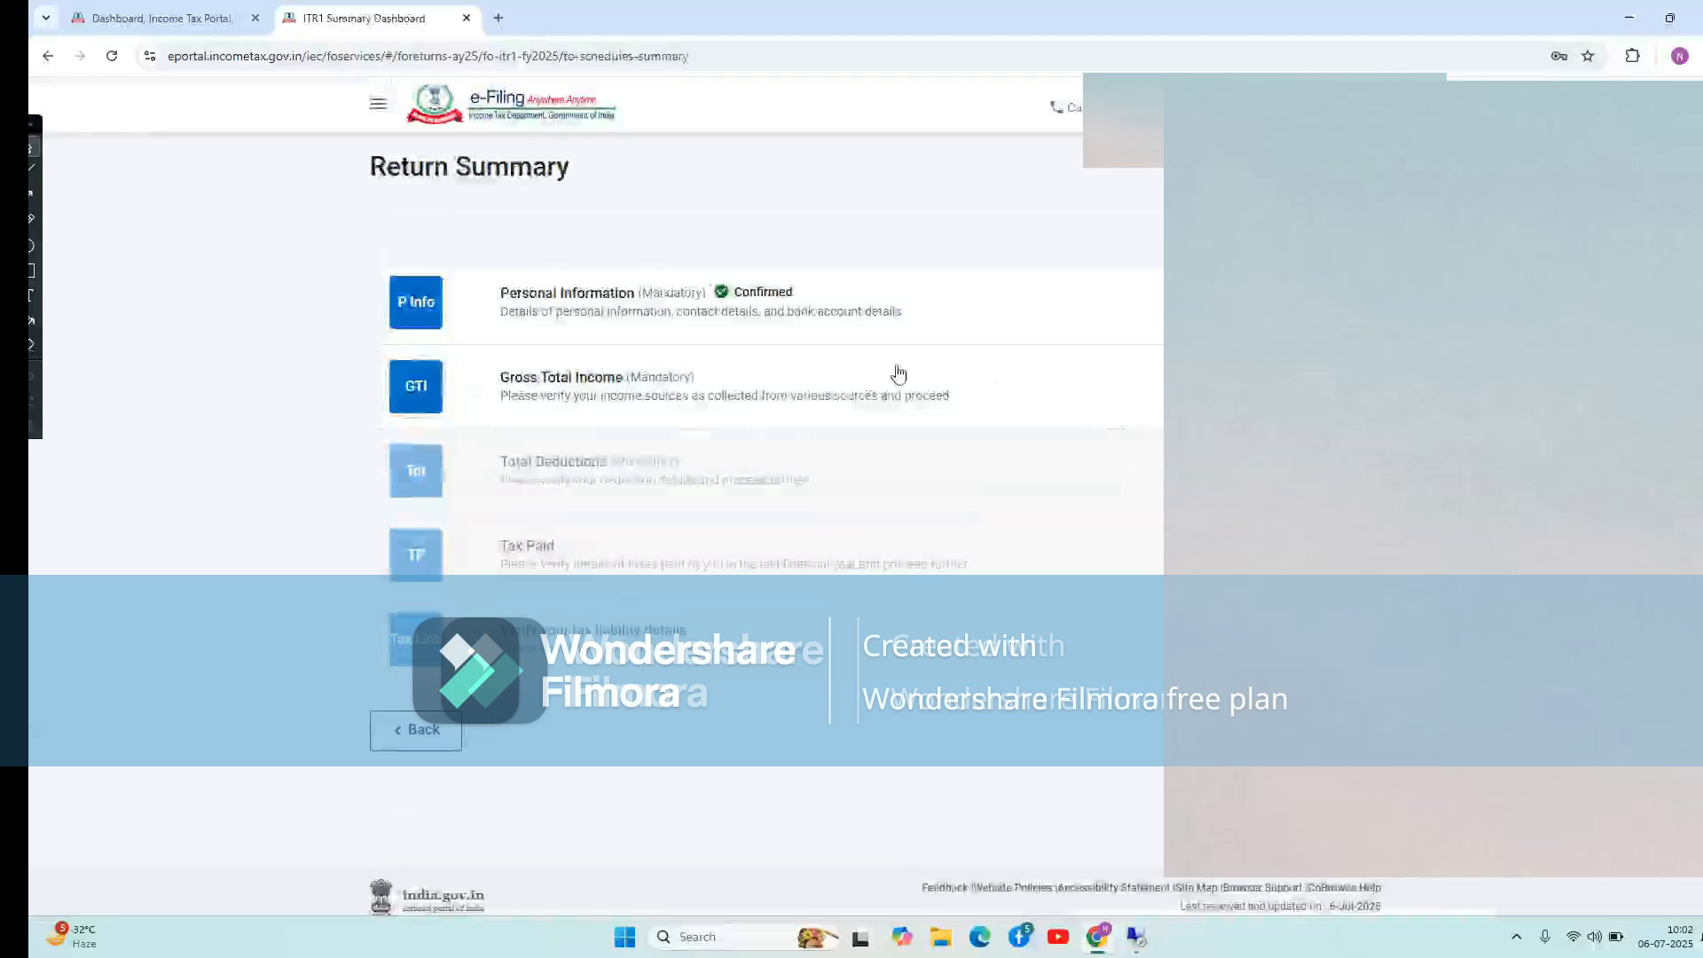
Open Gross Total Income and examine the salary, house property, other sources and exempt income sections
click(818, 374)
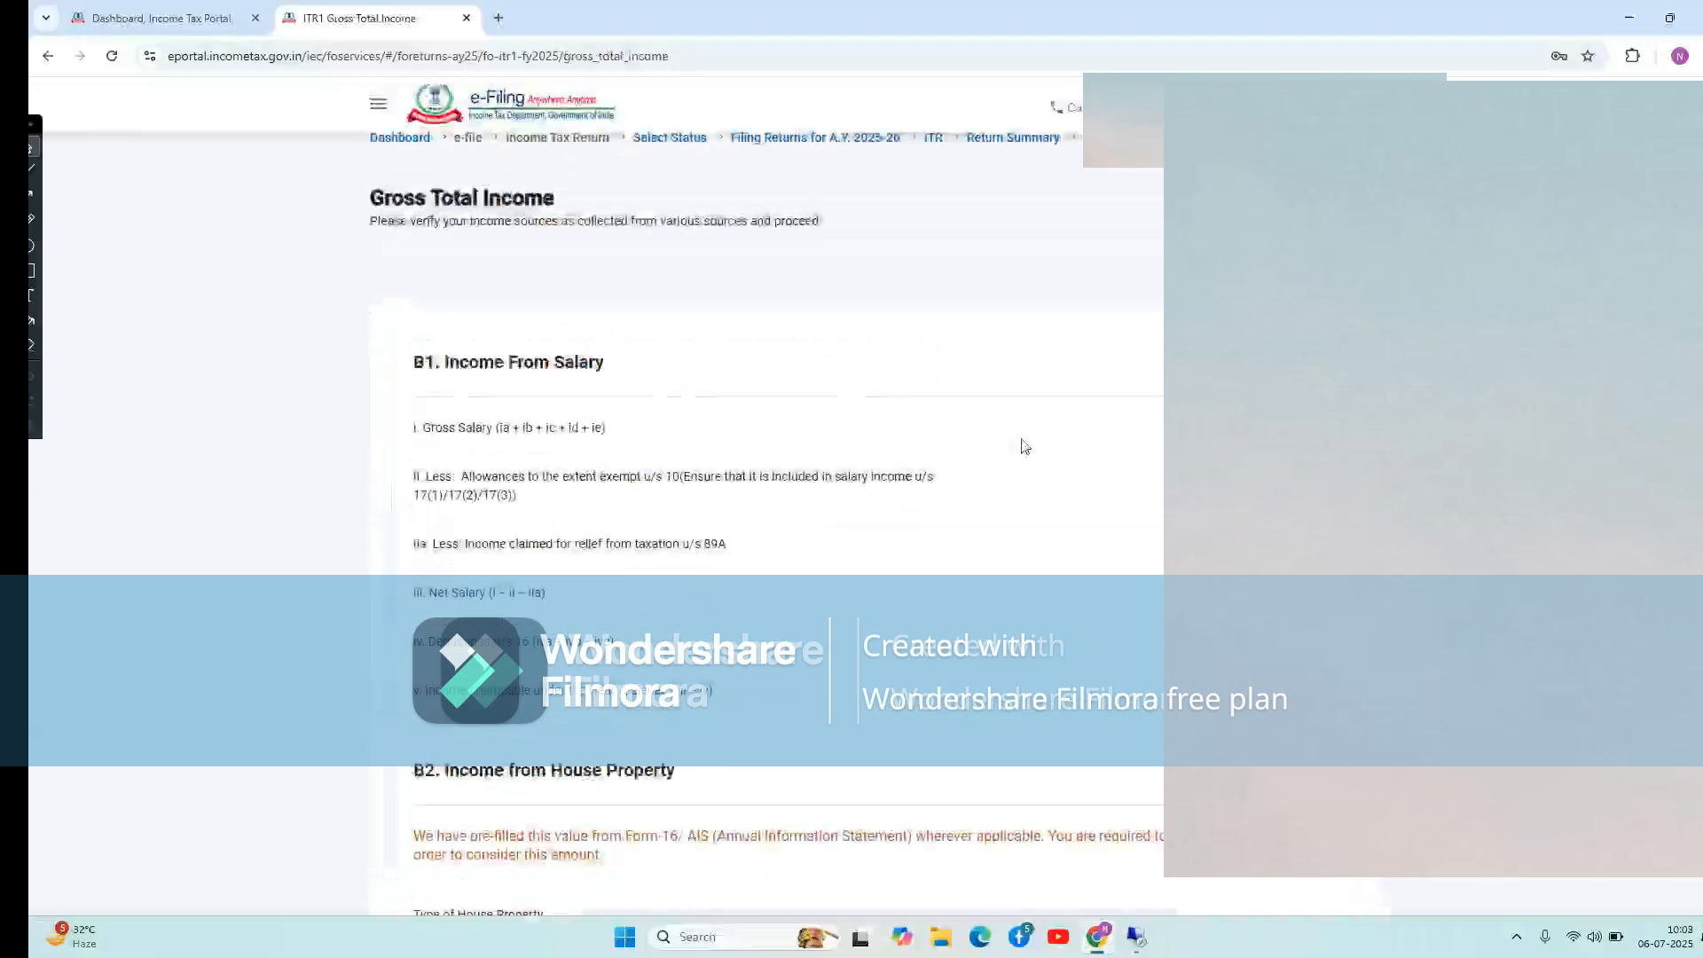
scroll(1075, 636, down, 8)
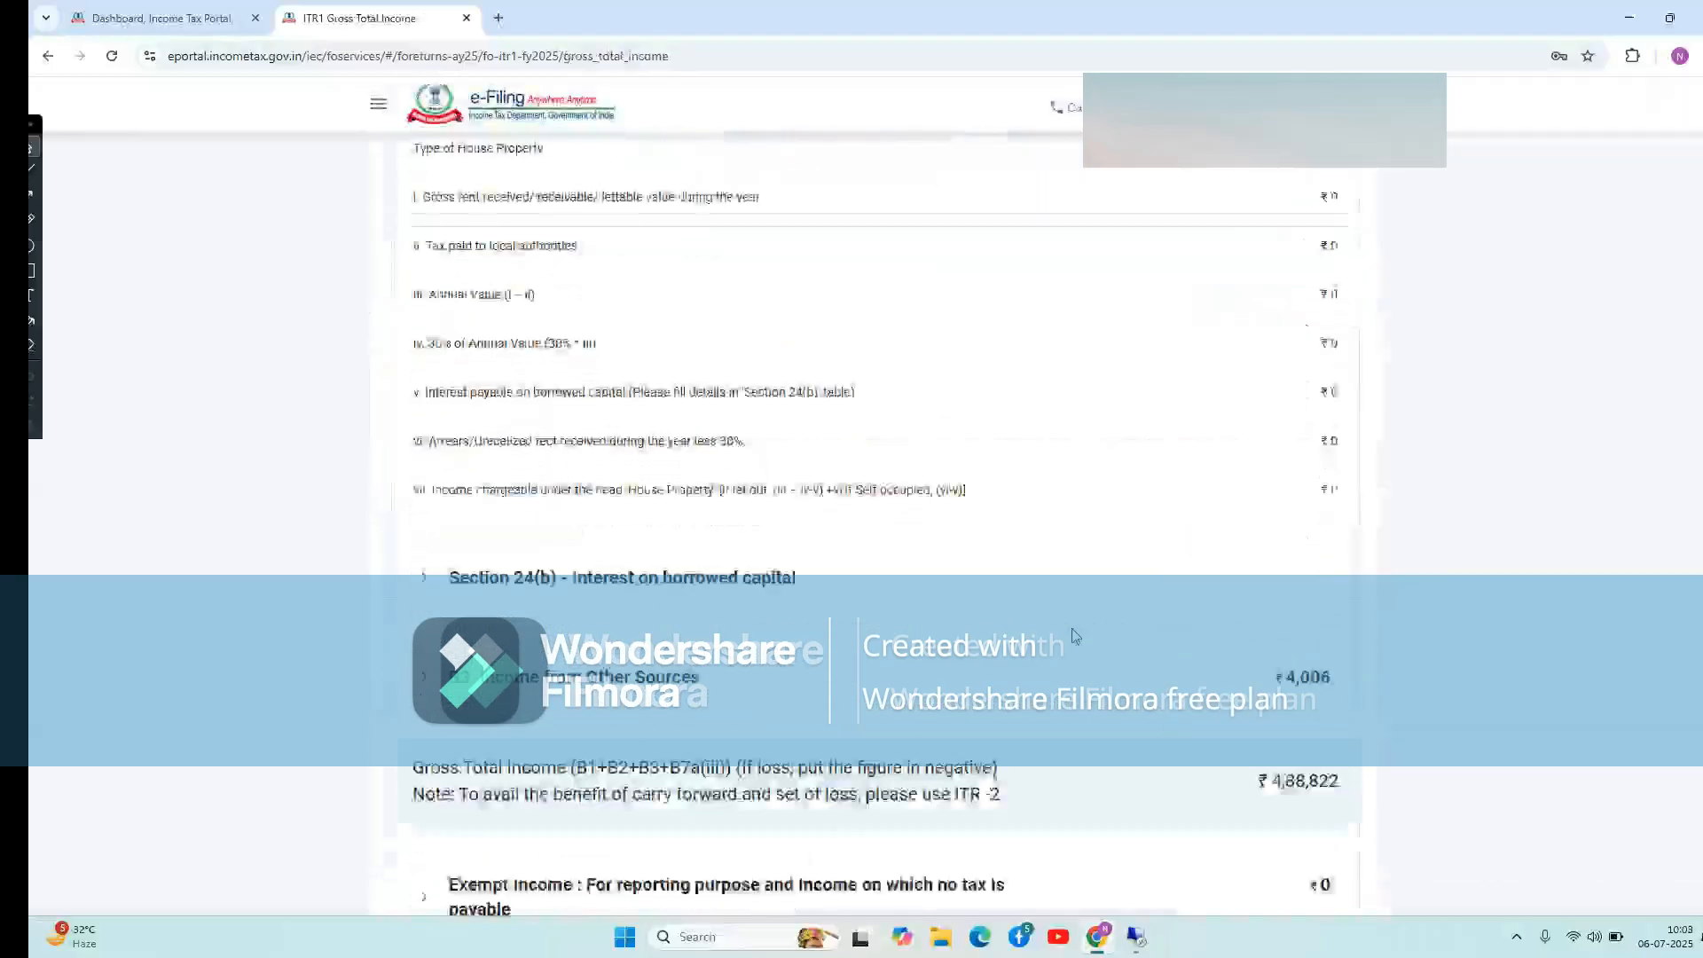
scroll(1074, 636, down, 4)
scroll(1074, 636, up, 12)
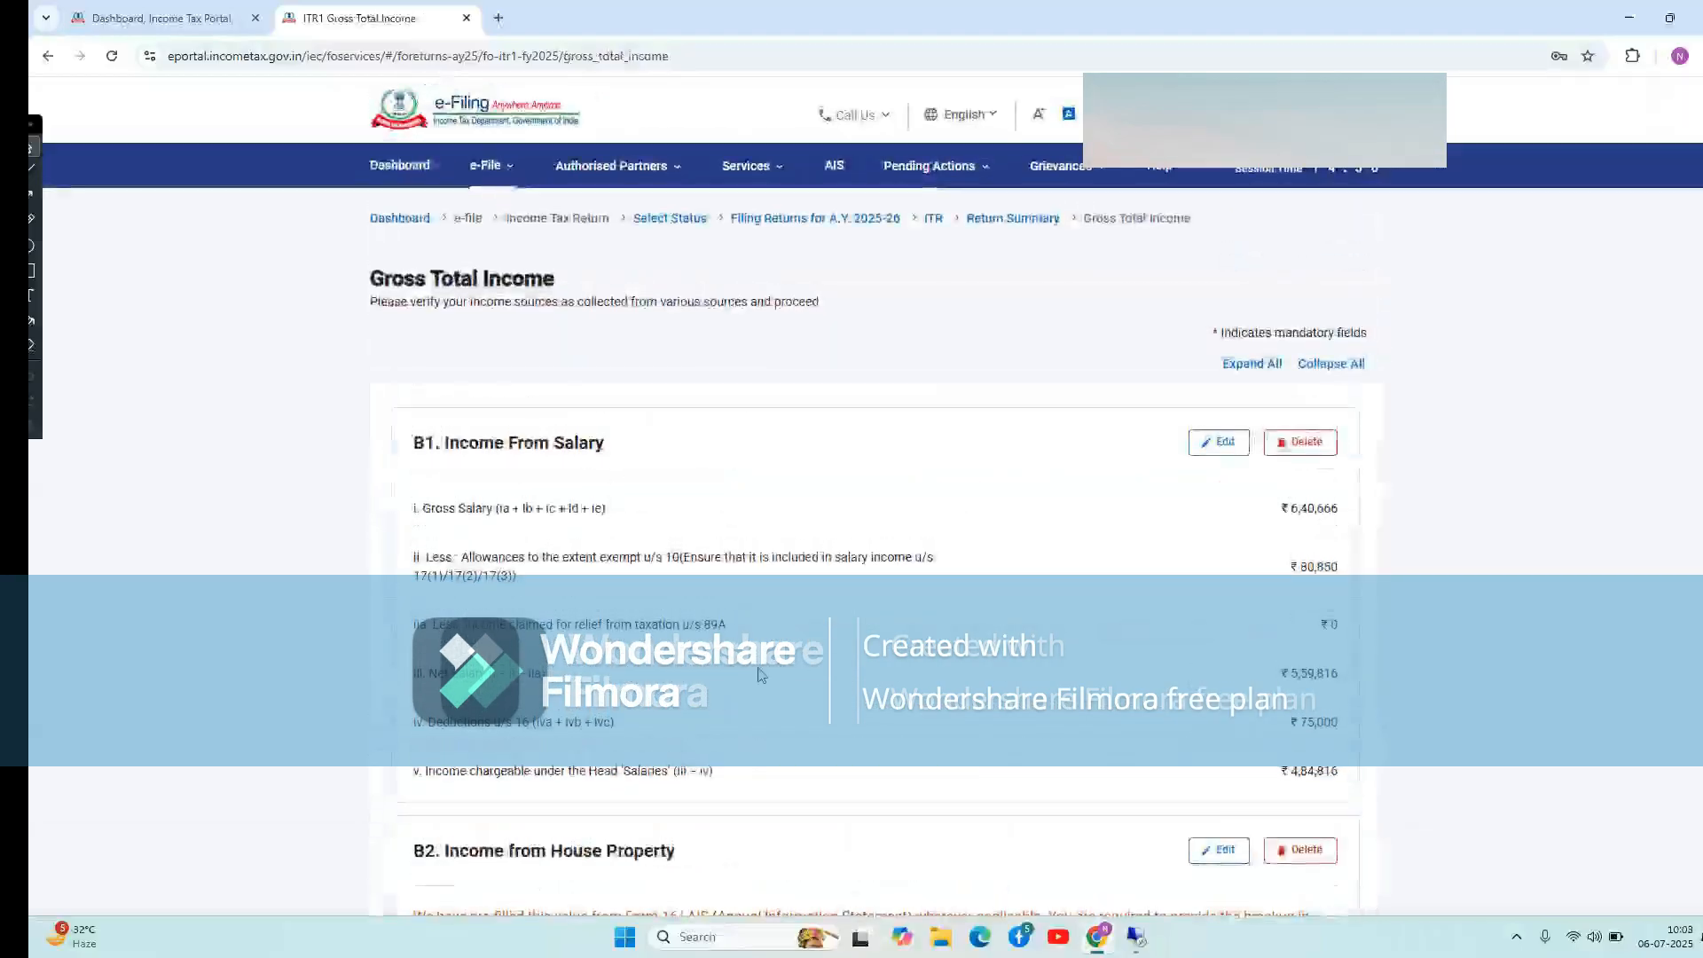
scroll(758, 675, down, 4)
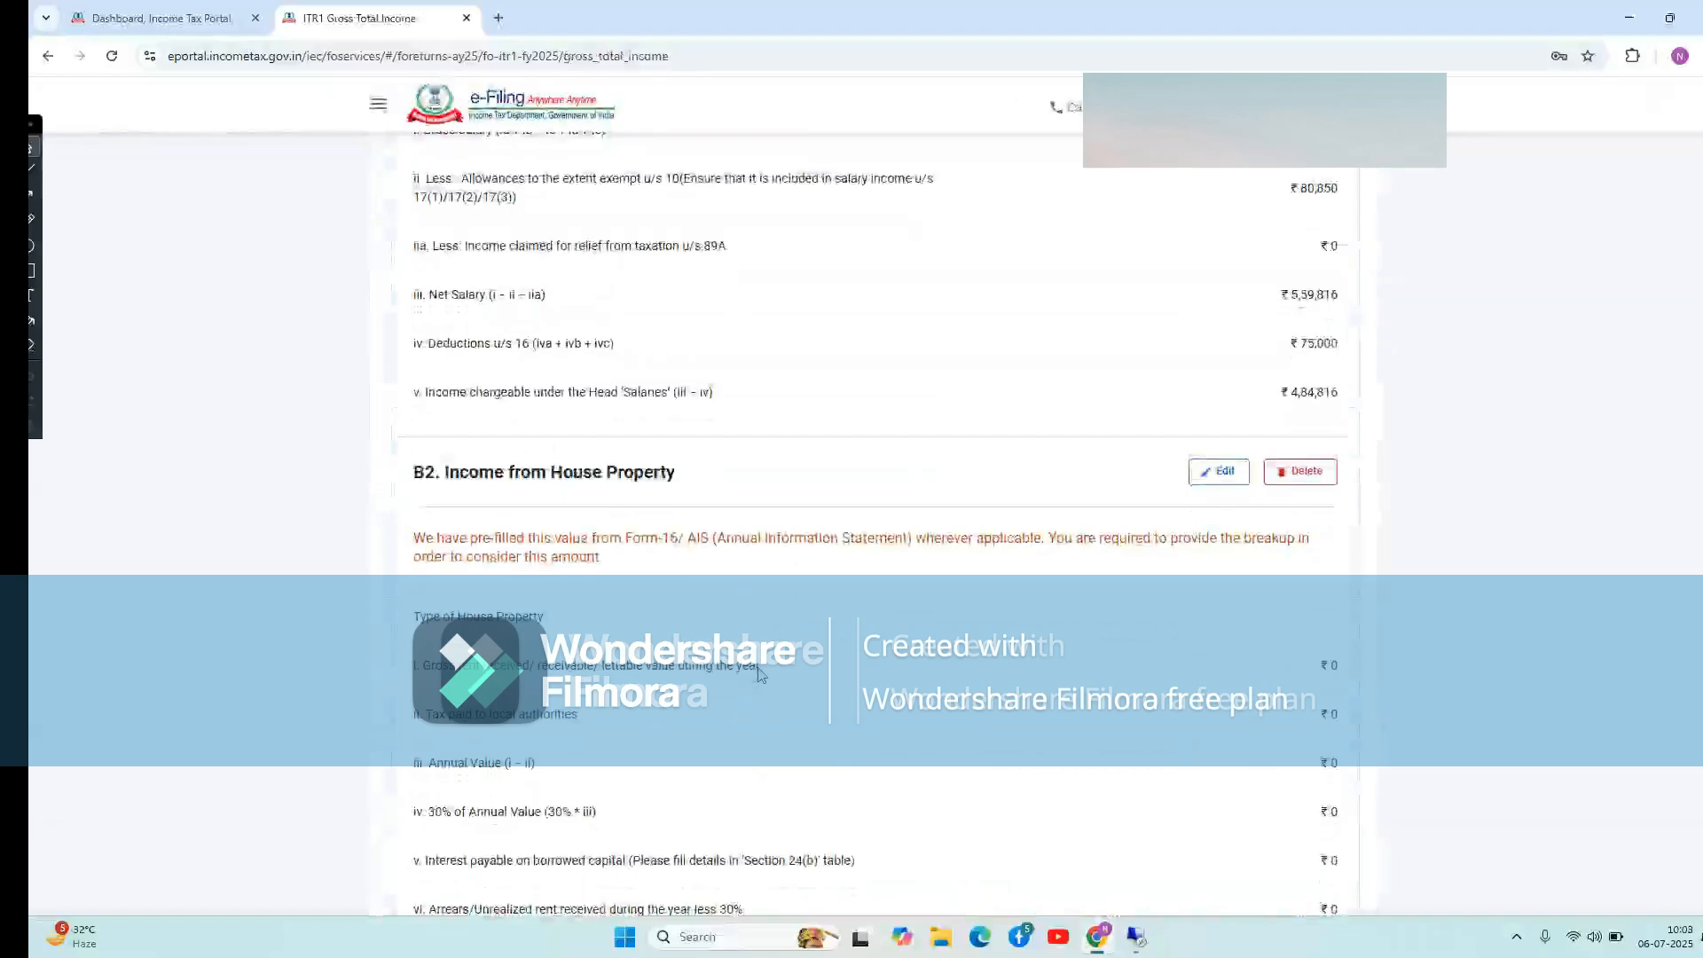
scroll(758, 675, down, 8)
scroll(758, 675, up, 12)
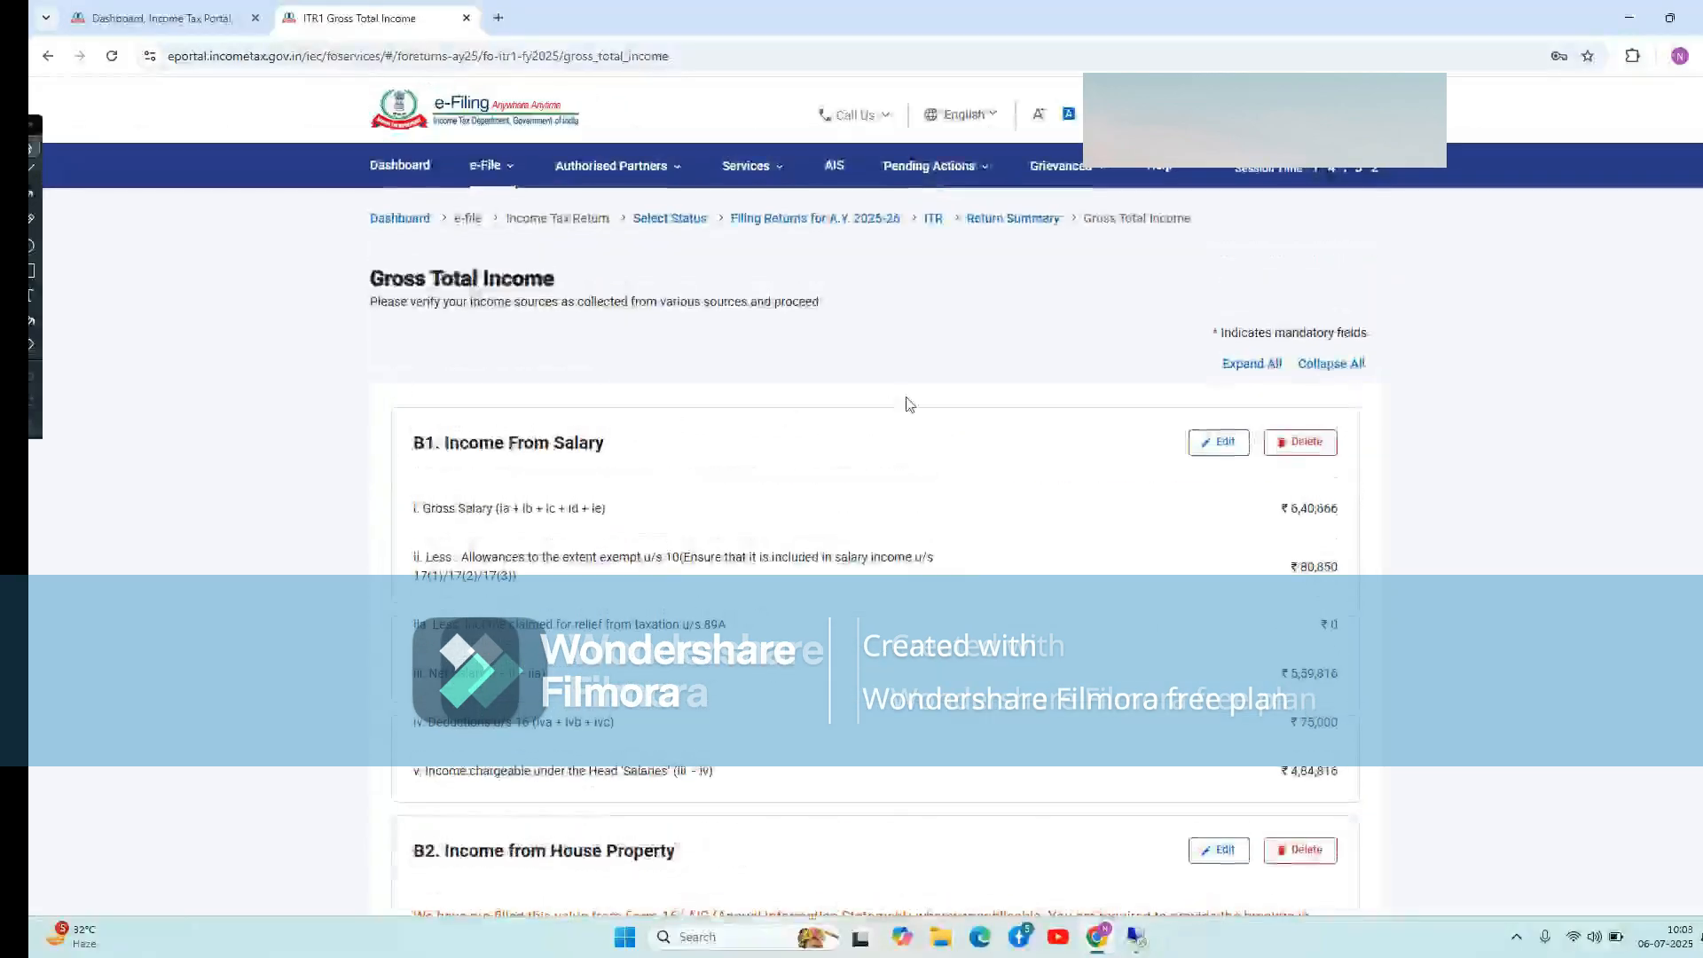
Open Income From Salary for editing and examine the section 17 salary breakup, exempt allowances and deductions without changing them
click(1219, 448)
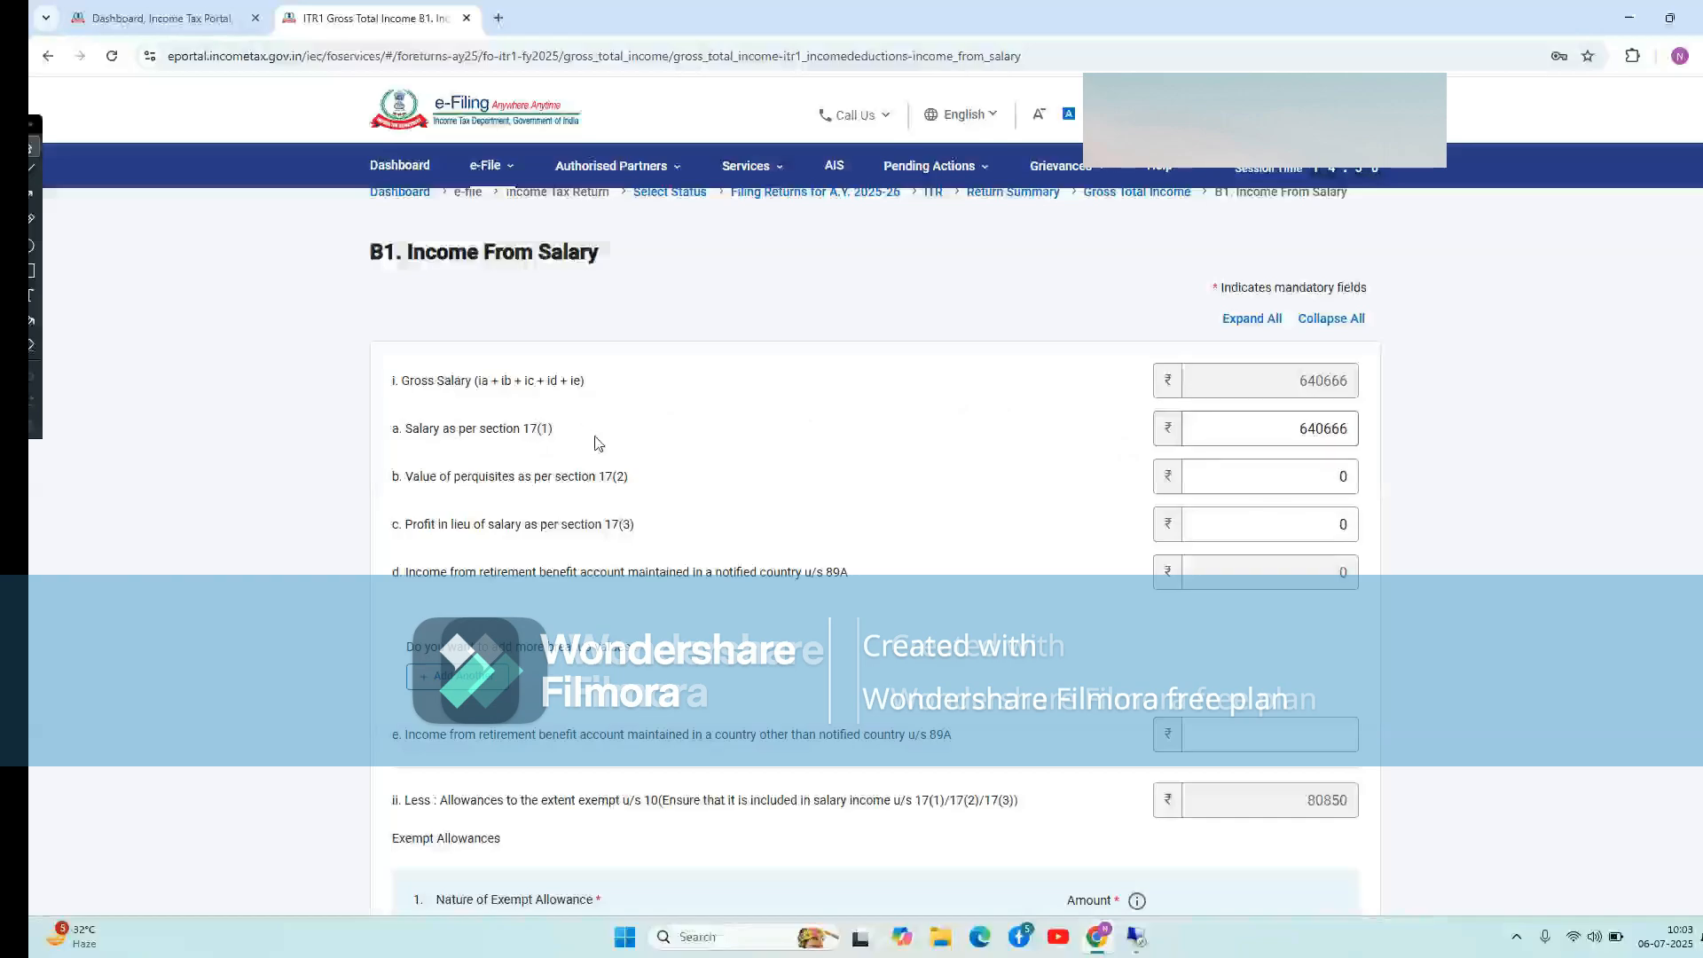
scroll(716, 504, down, 2)
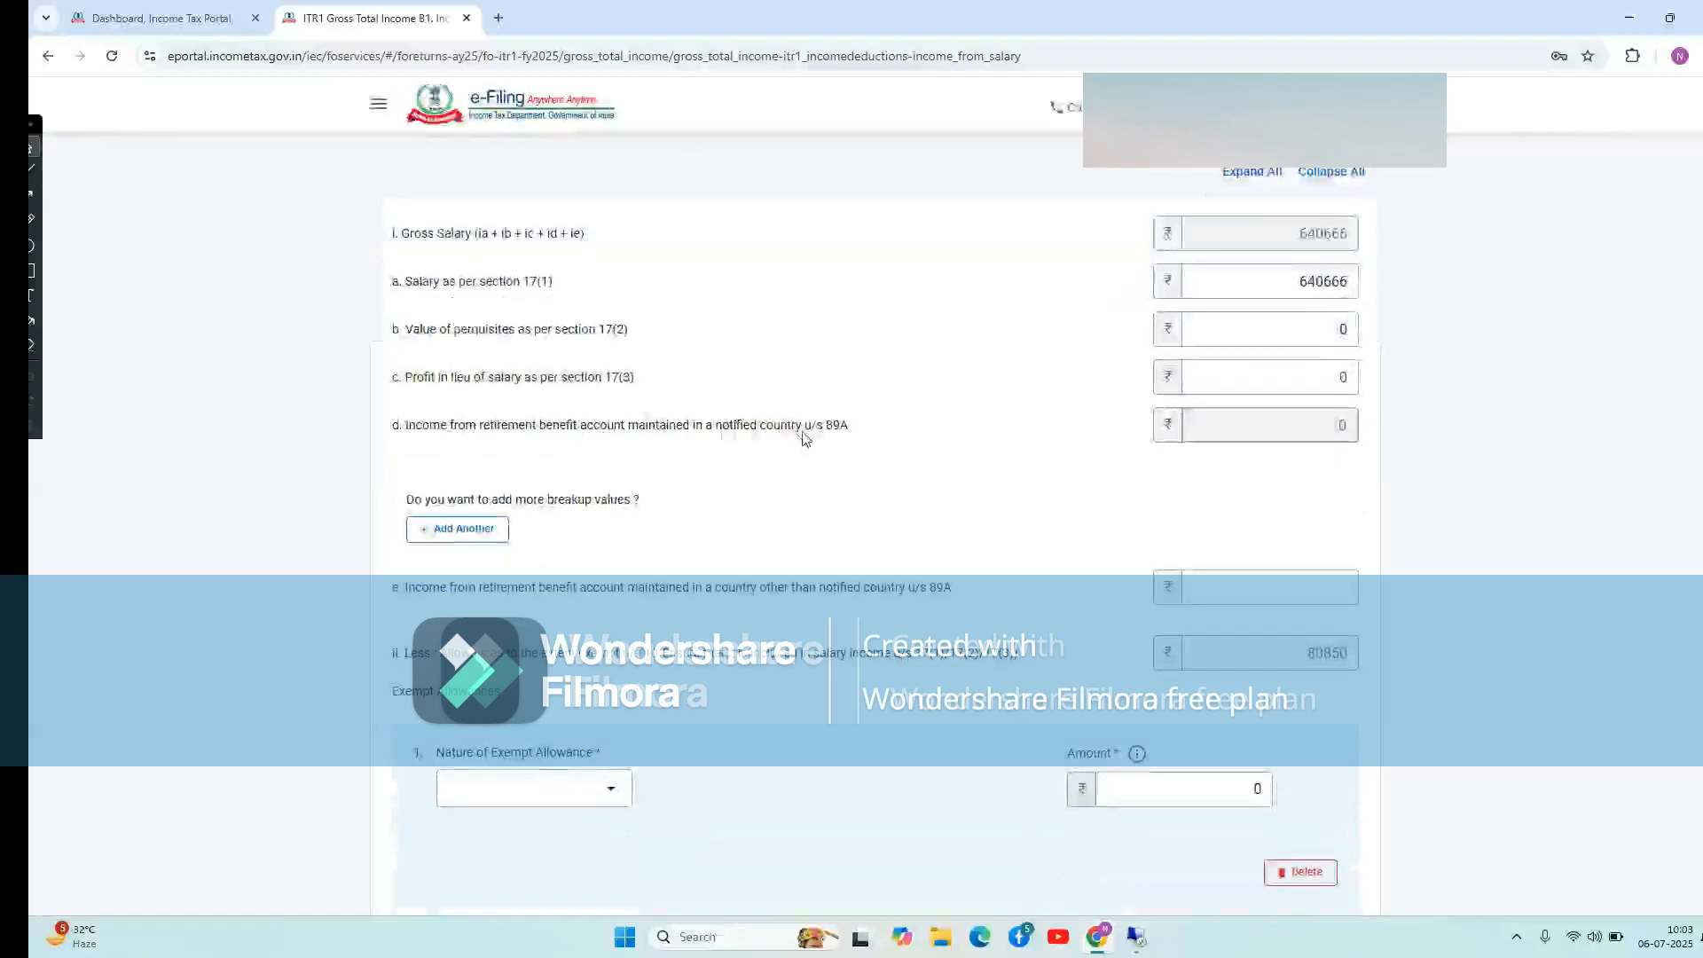
scroll(909, 428, up, 1)
scroll(909, 427, down, 1)
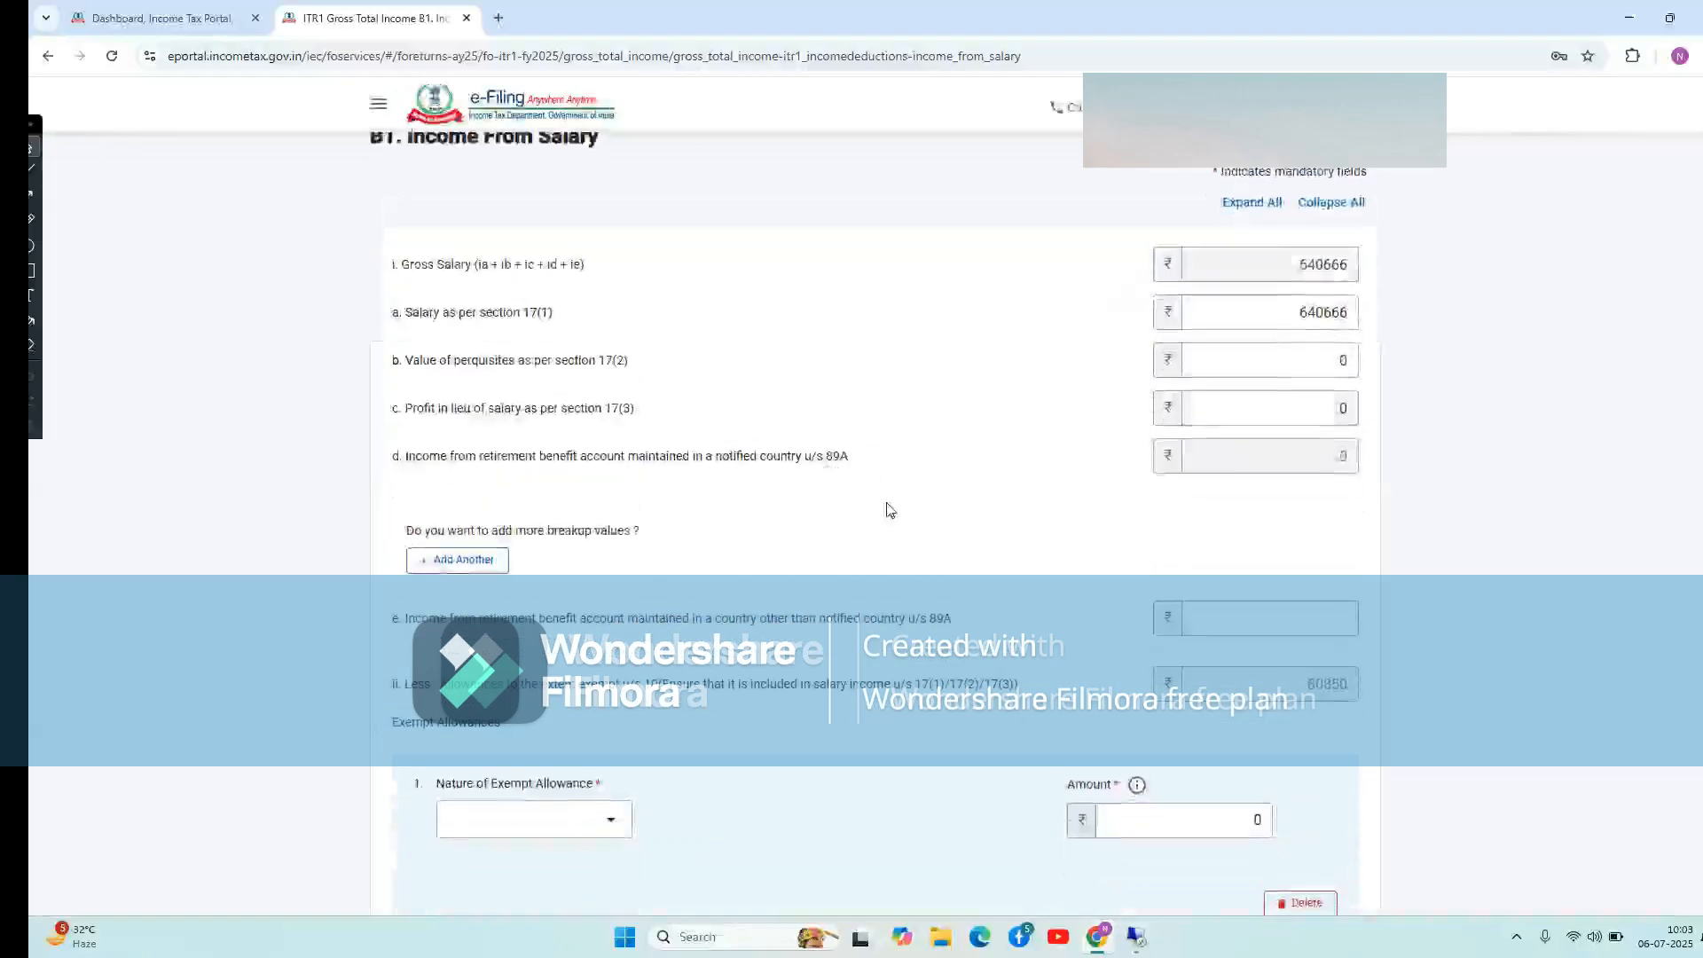
scroll(889, 510, up, 2)
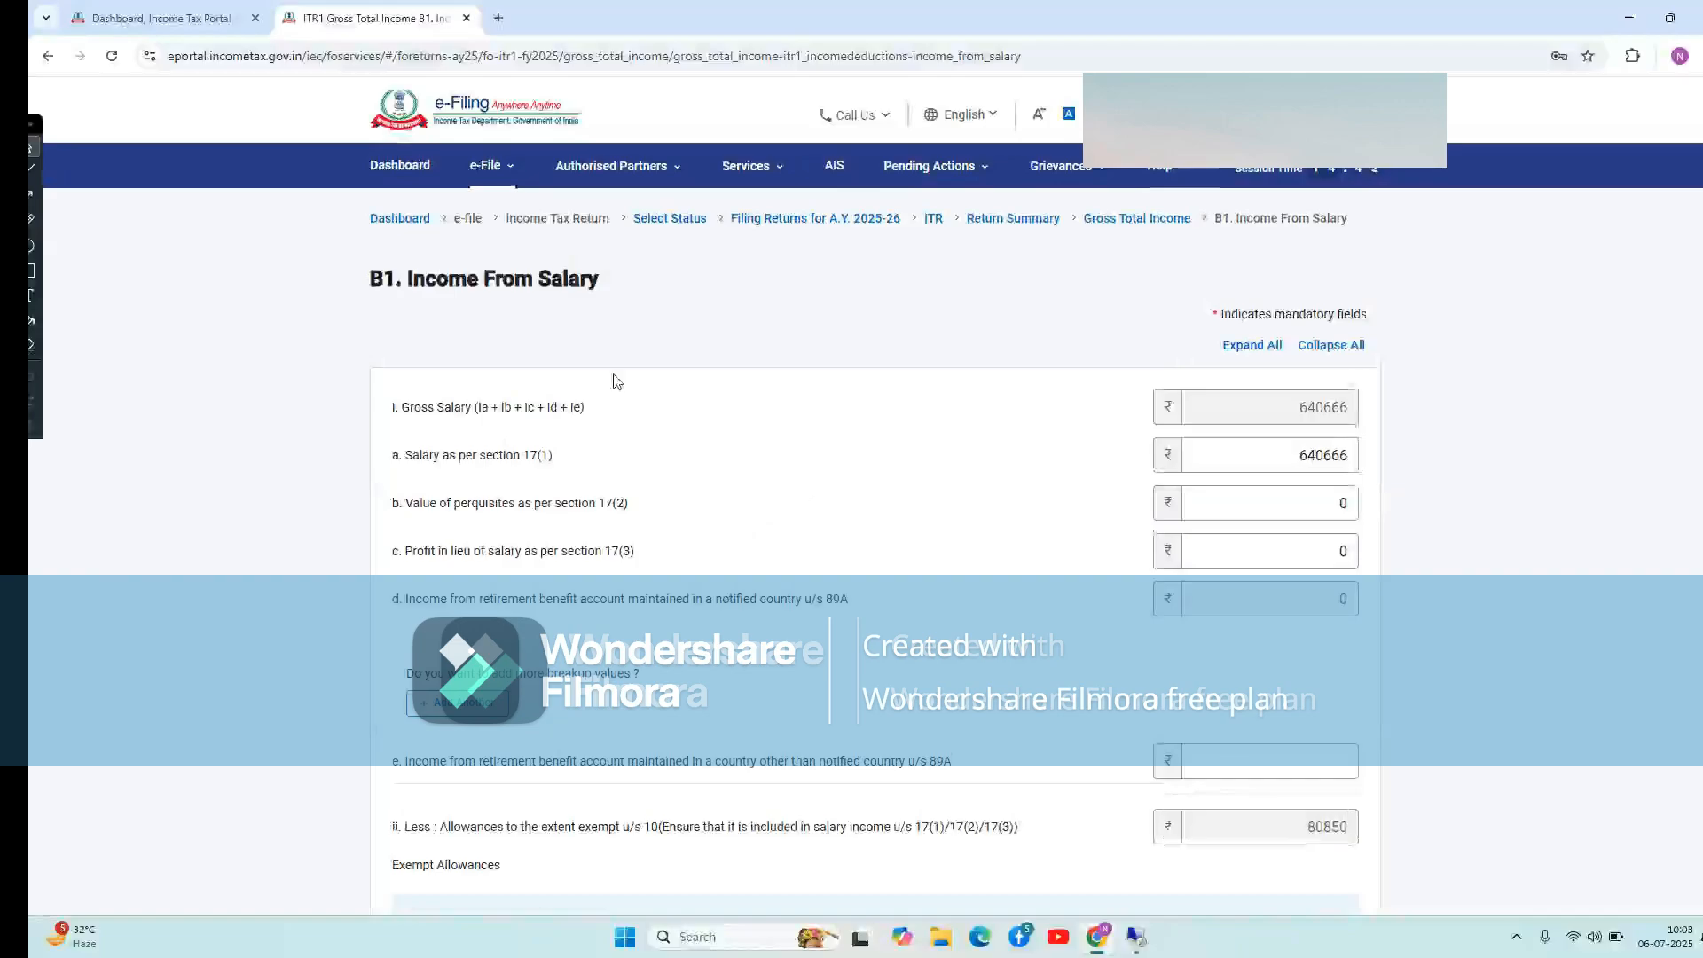
scroll(1029, 513, down, 5)
scroll(1029, 512, up, 5)
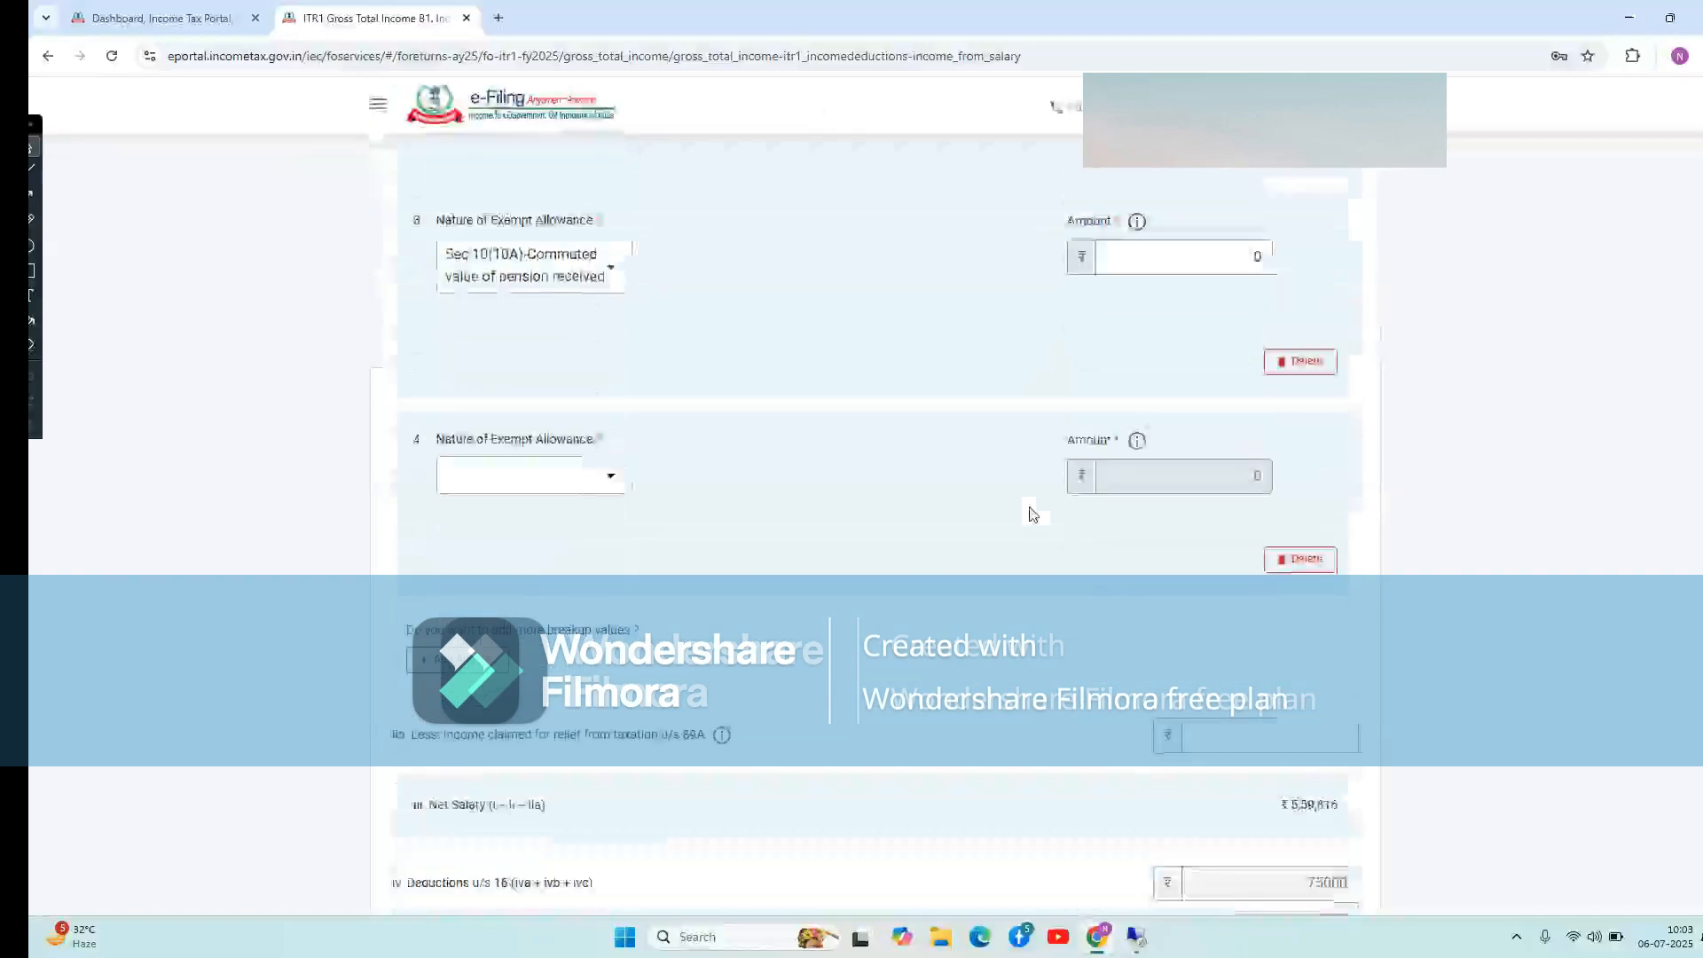
Return to the dashboard and proceed to the Annual Information Statement (AIS) on the Compliance Portal
click(657, 168)
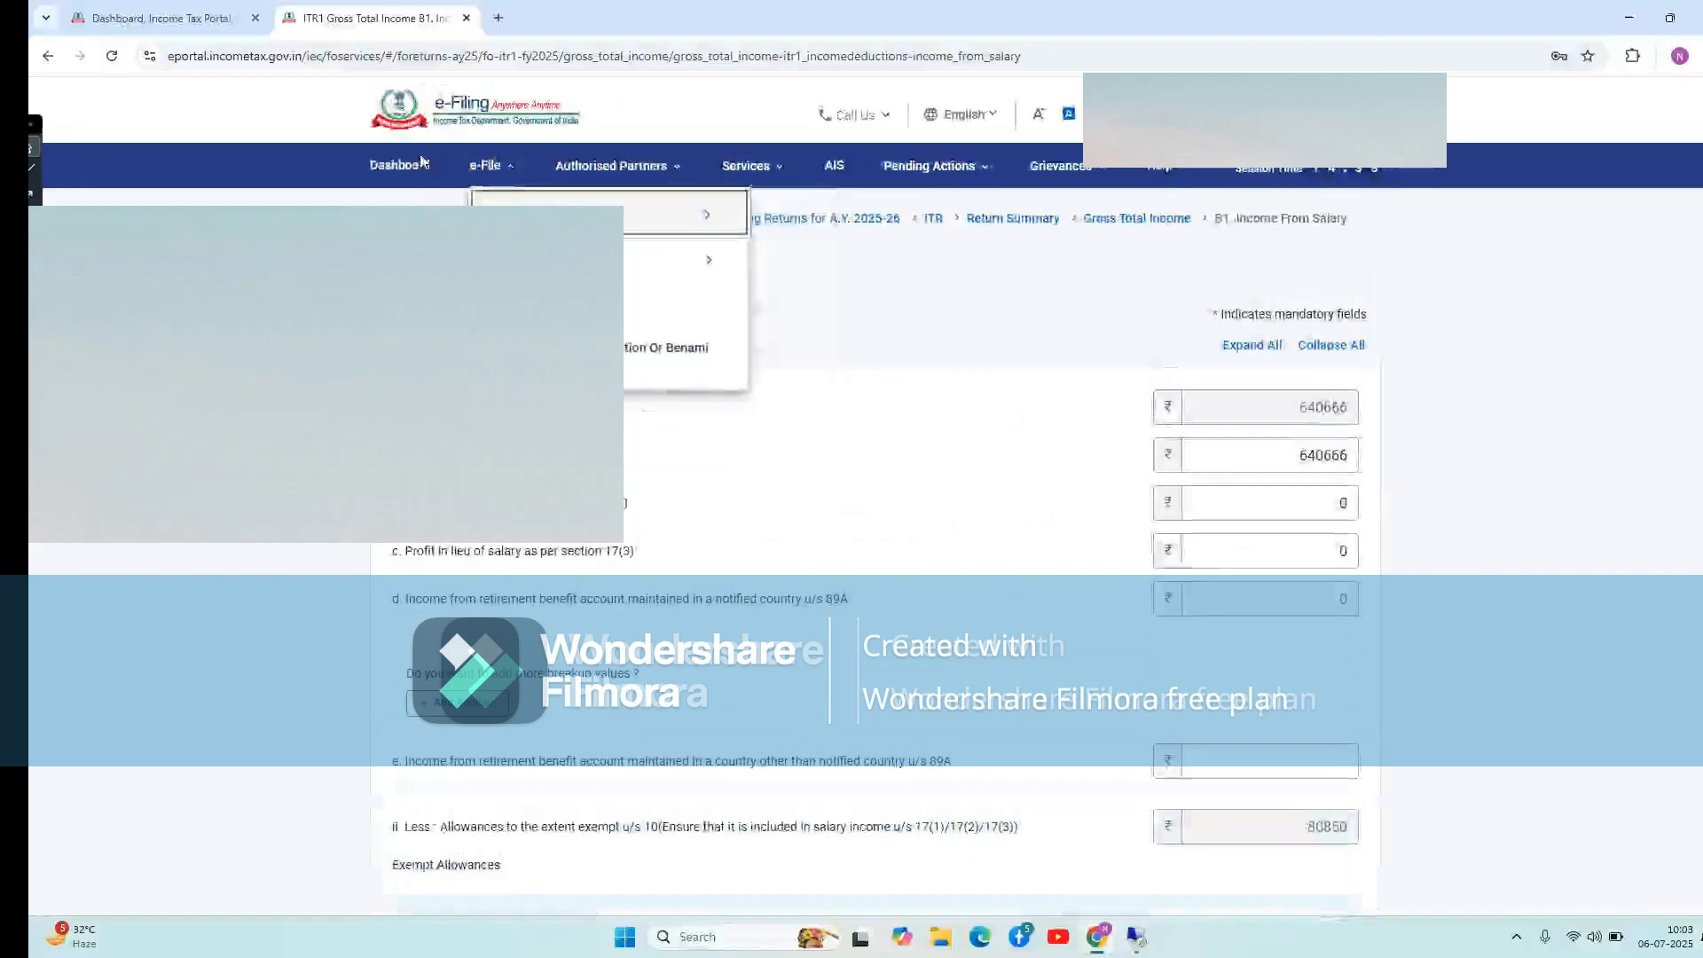
click(399, 166)
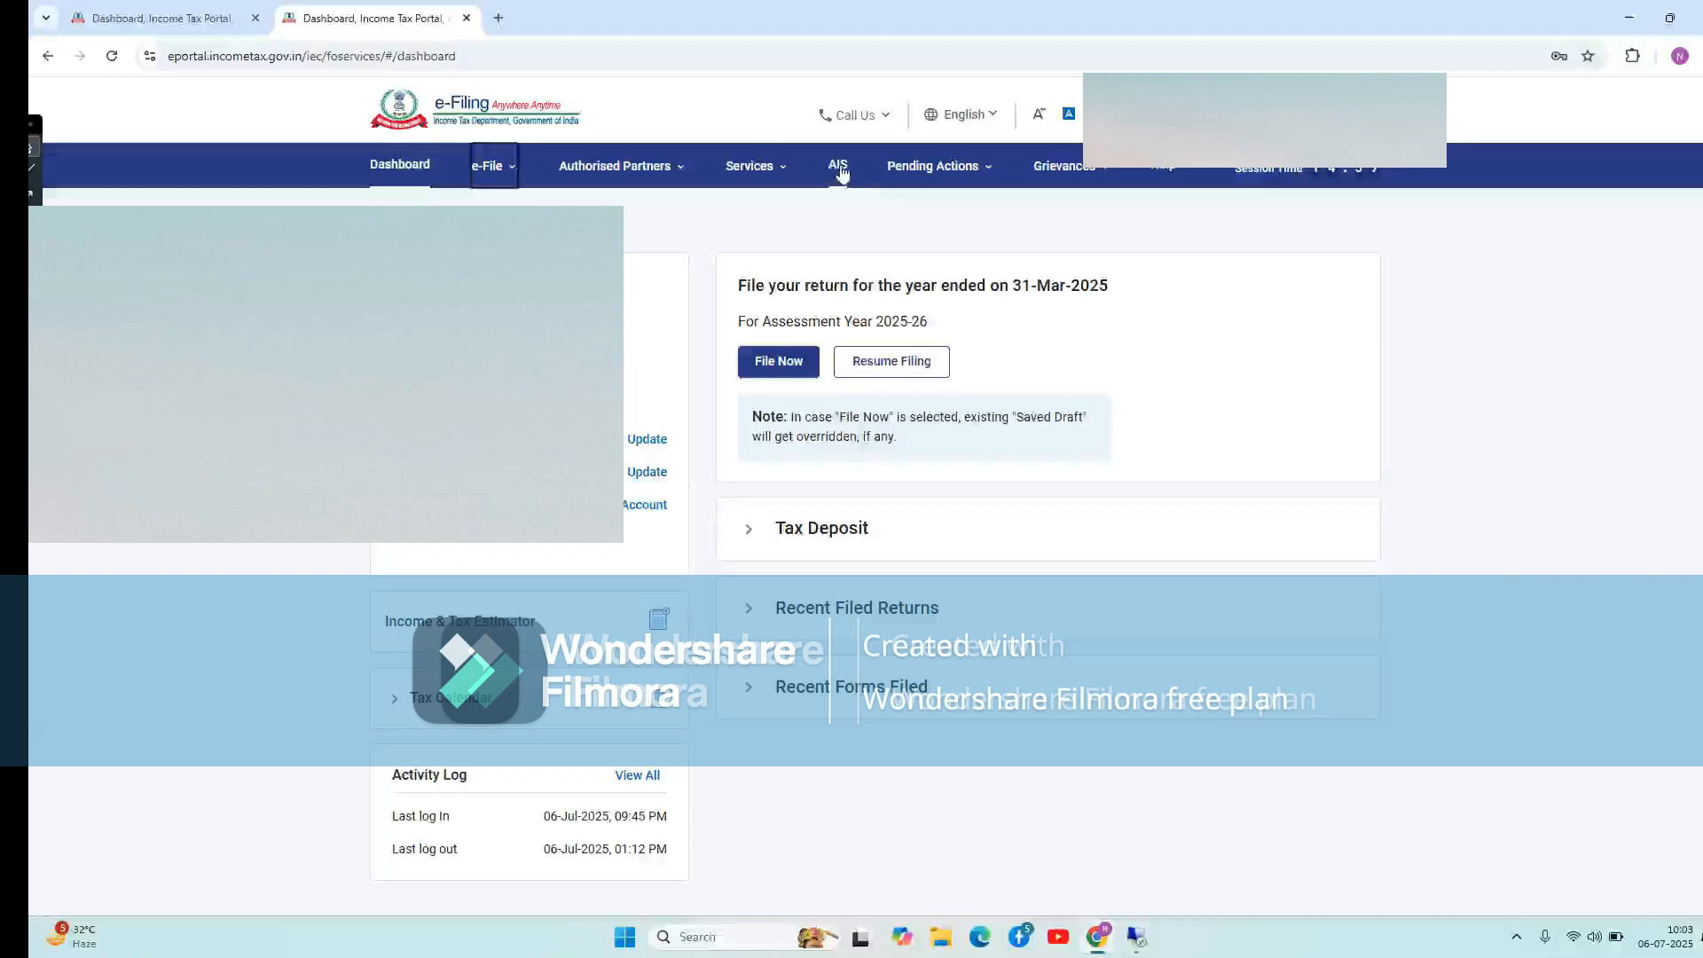
click(837, 166)
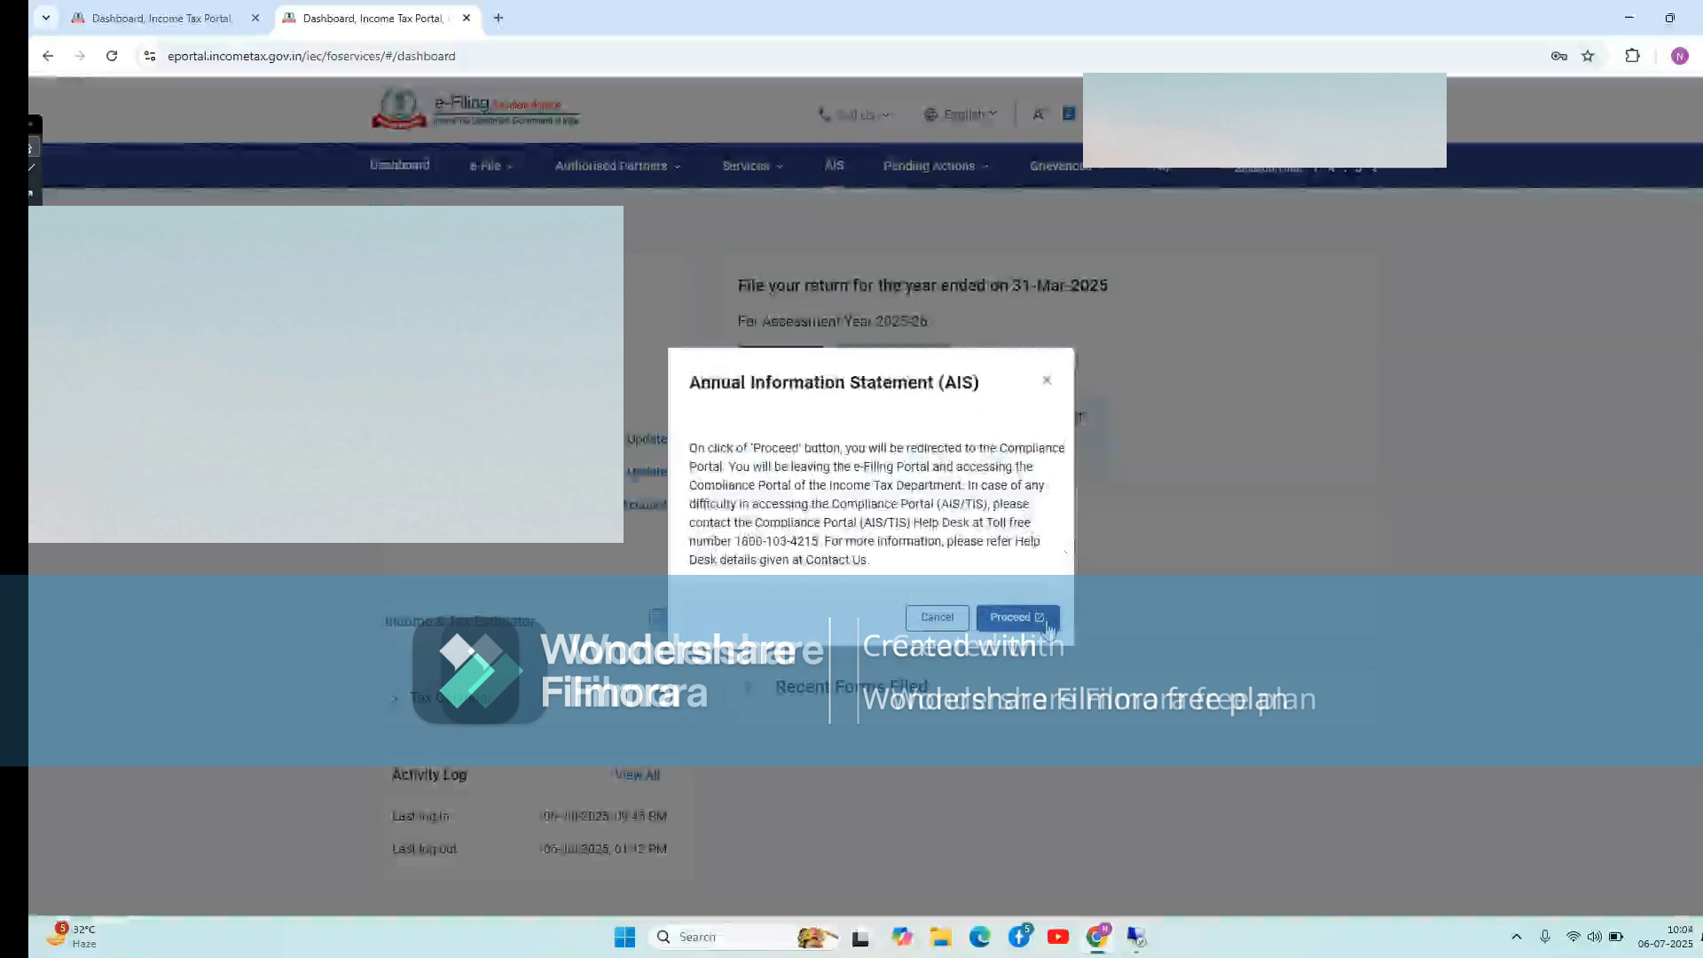
click(937, 617)
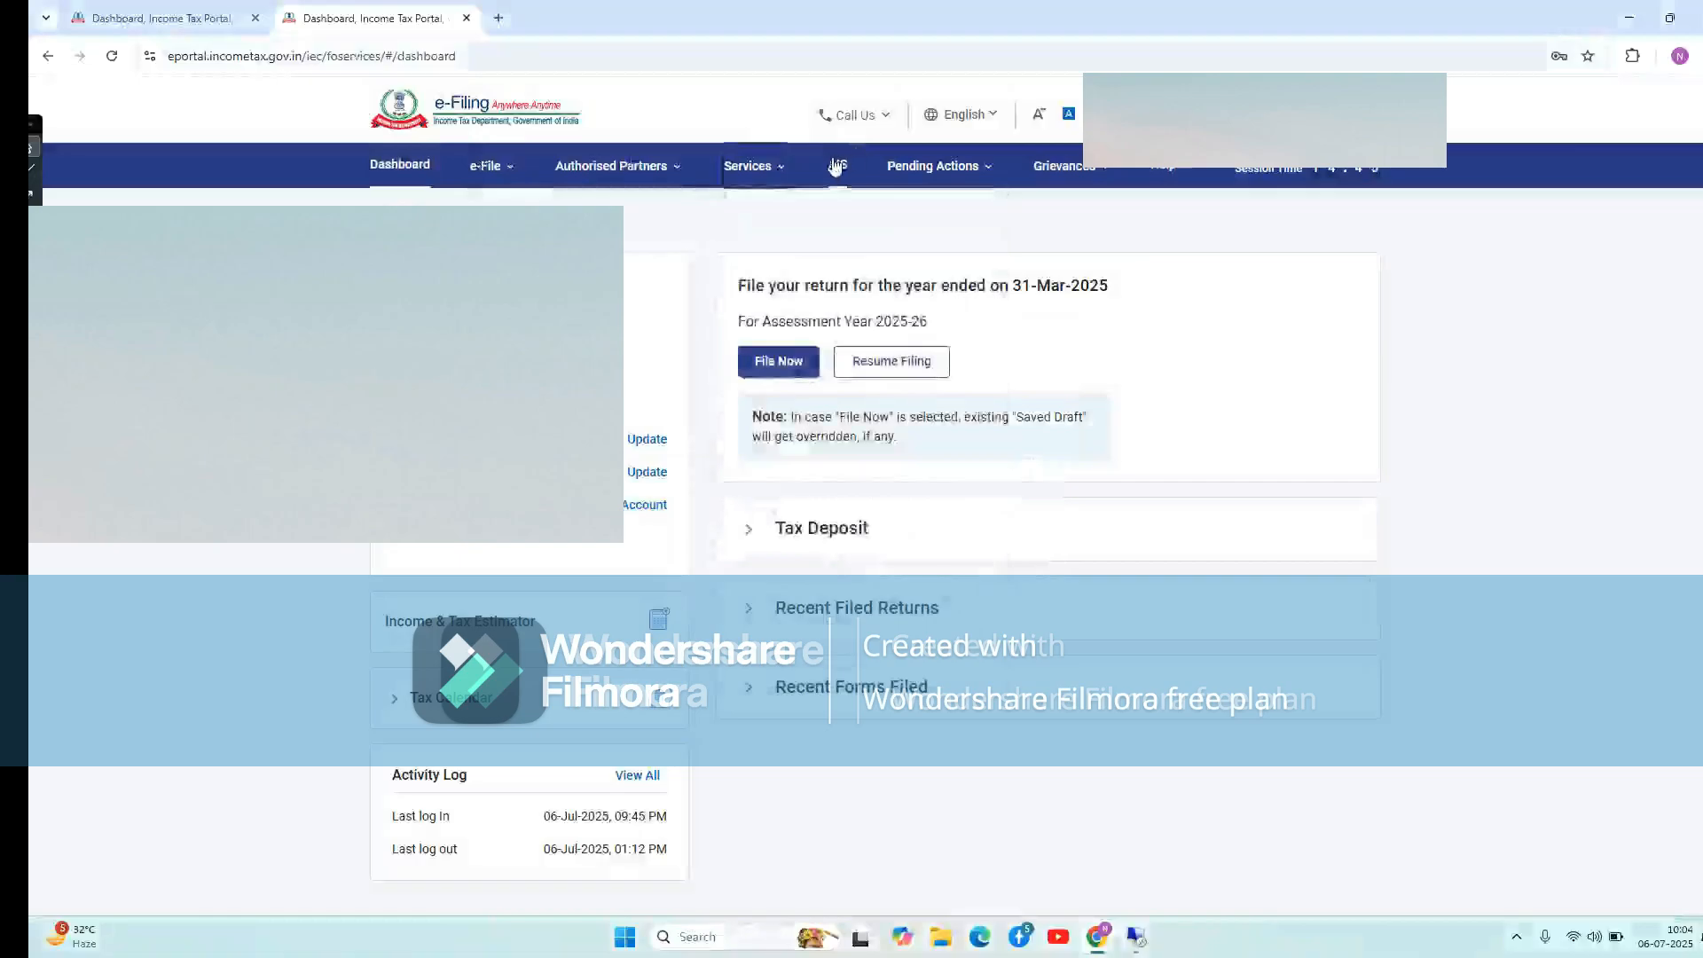
click(834, 166)
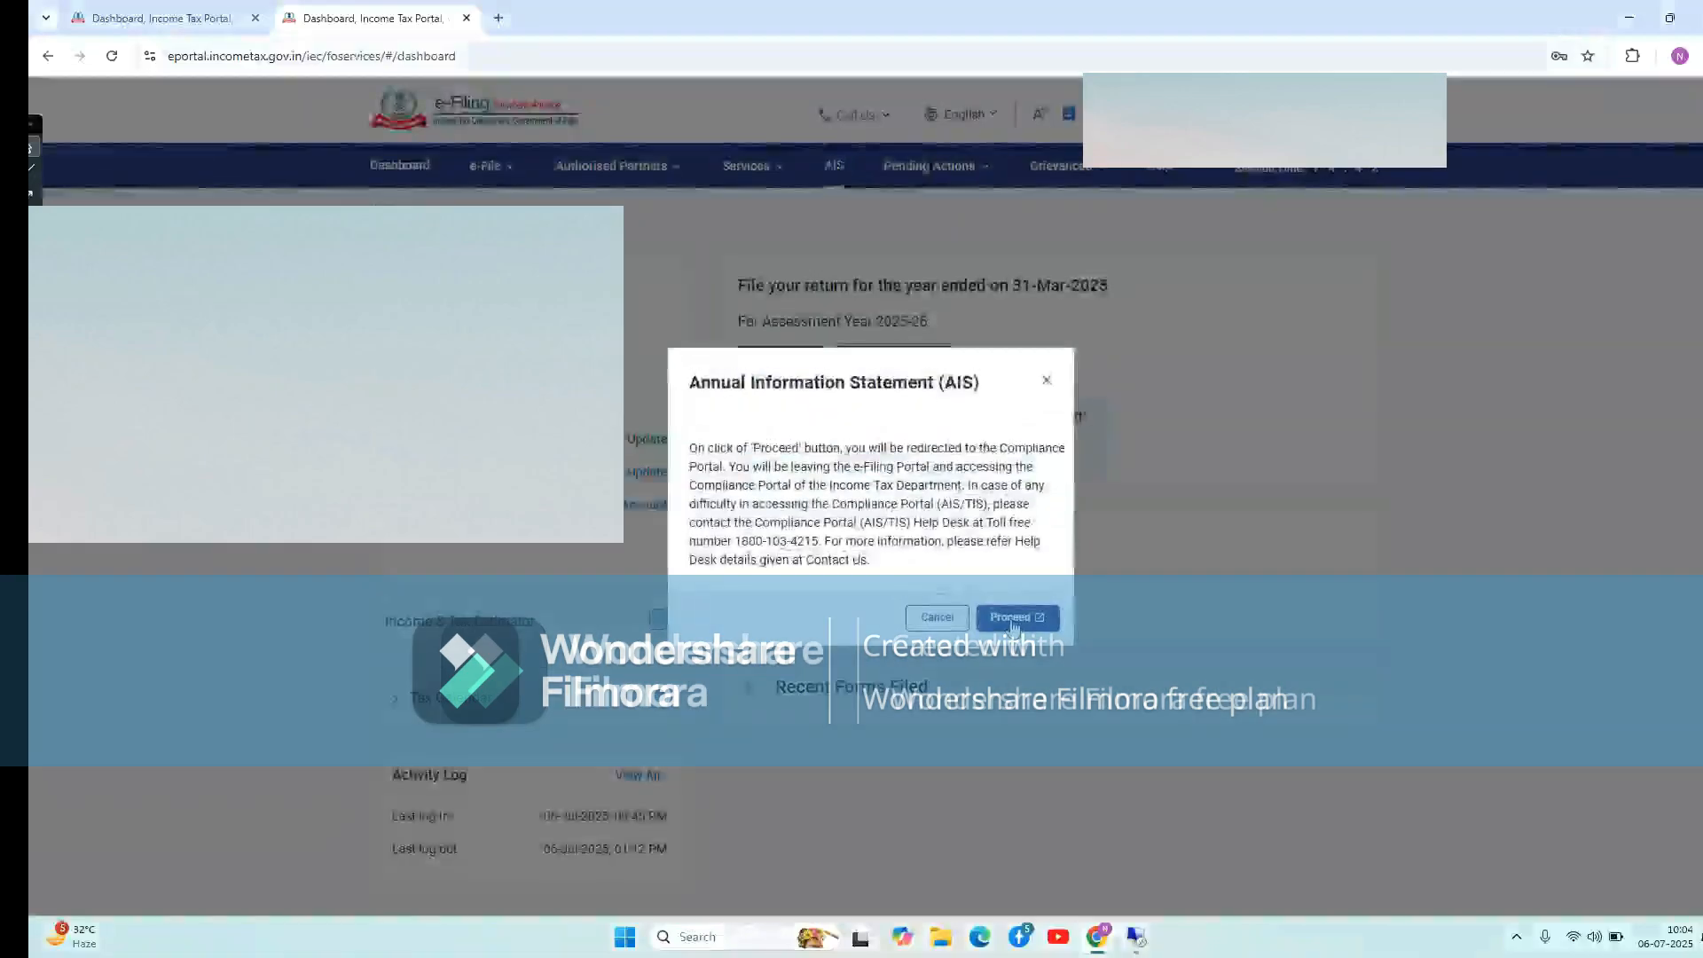
click(1014, 626)
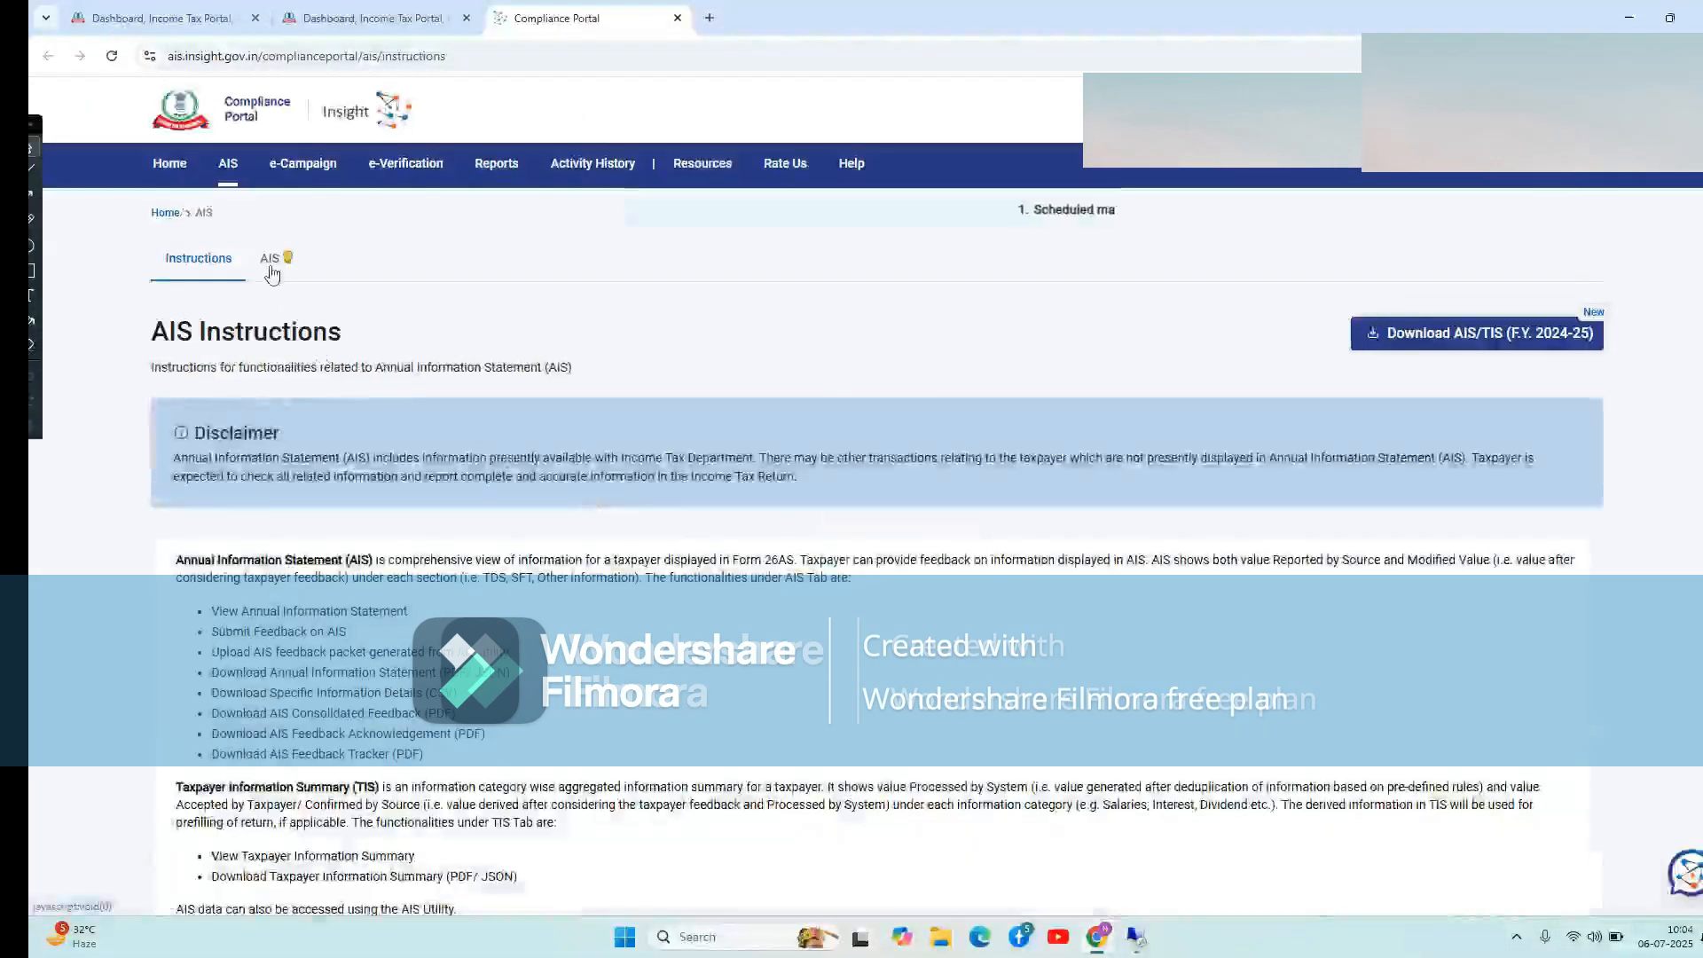
Open the AIS page for F.Y. 2024-25 and download the Taxpayer Information Summary (TIS) as PDF
click(270, 260)
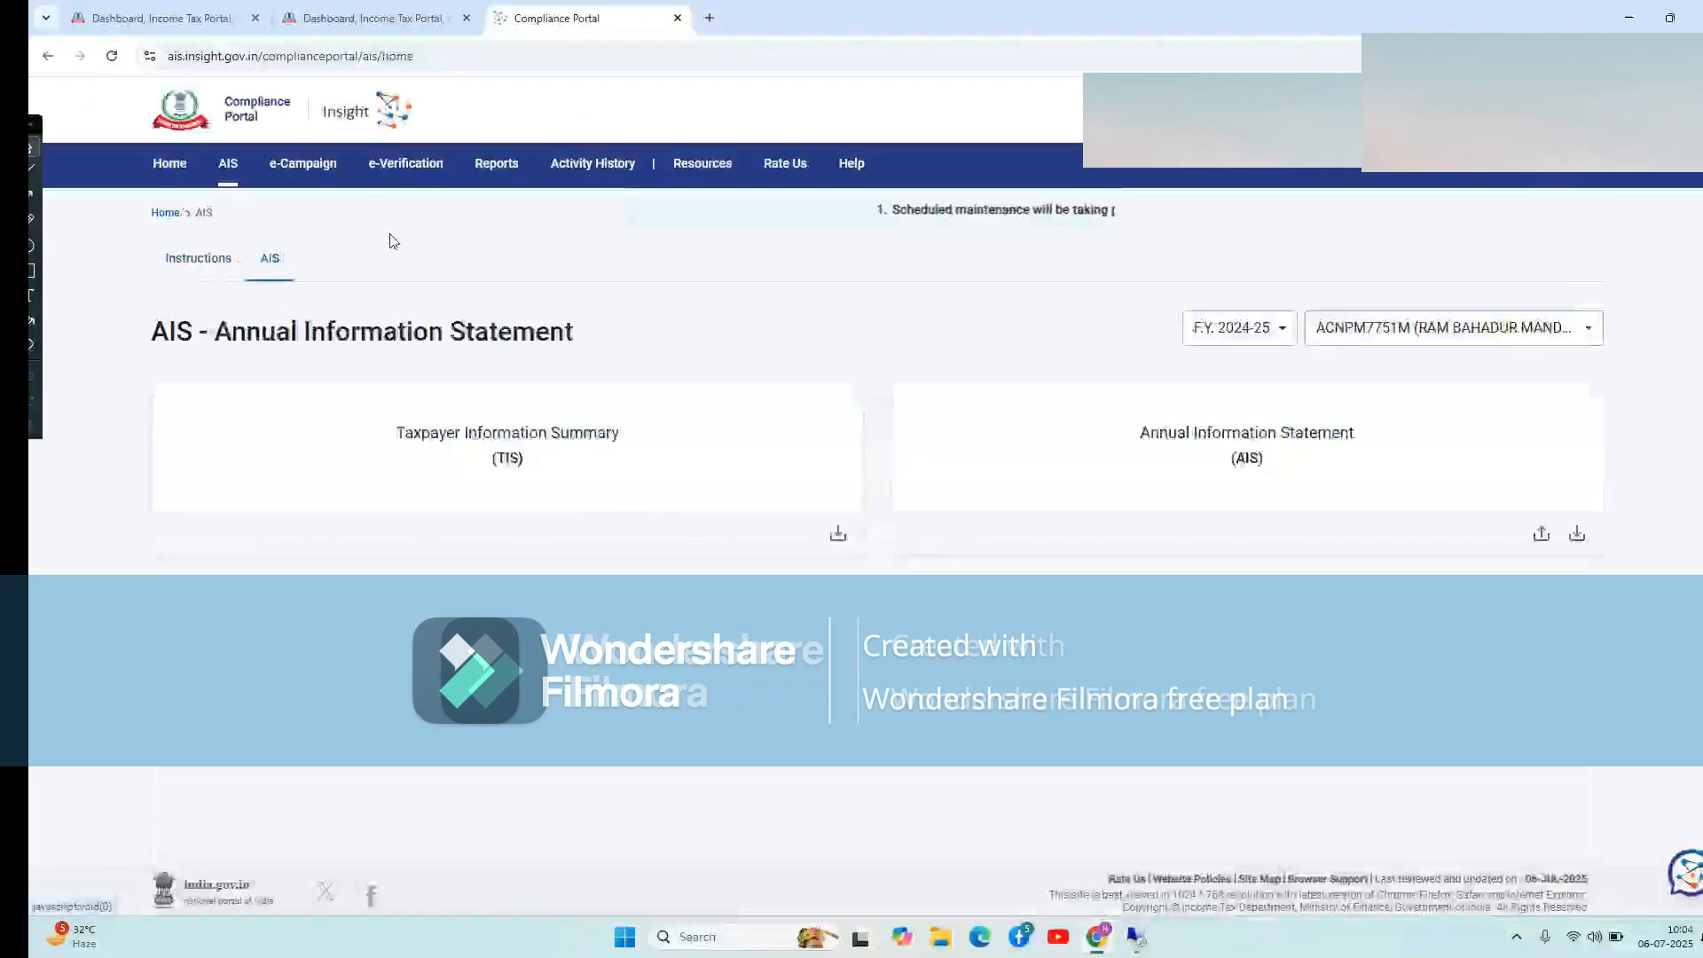
click(228, 259)
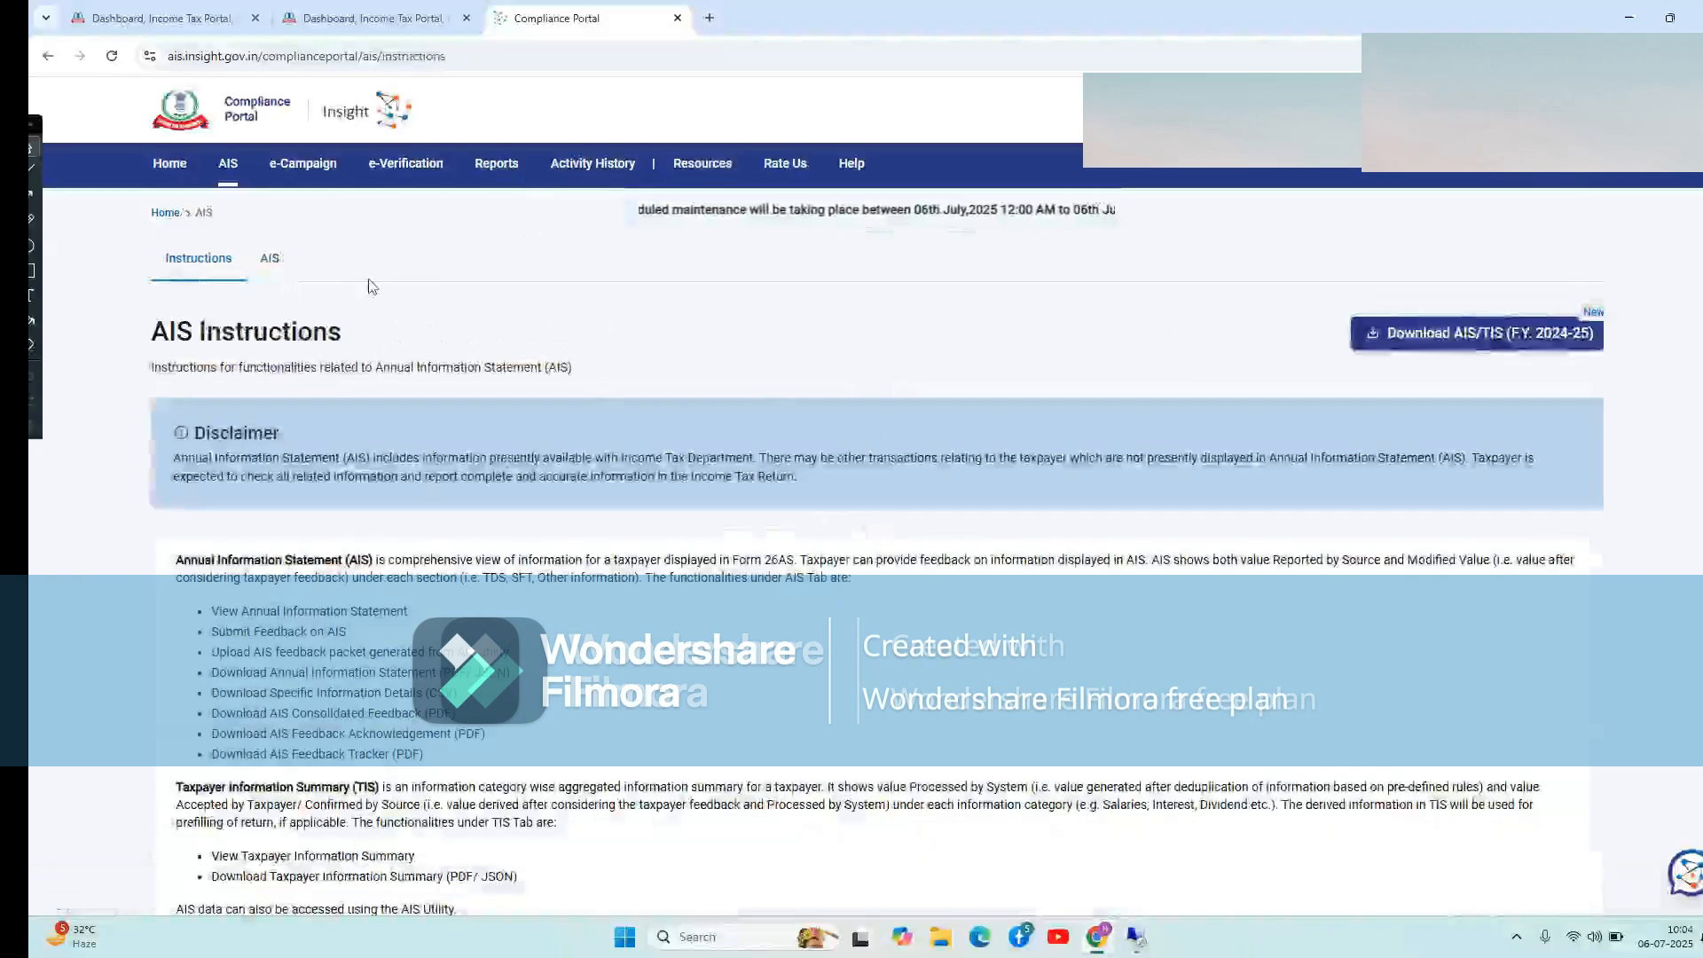
click(270, 259)
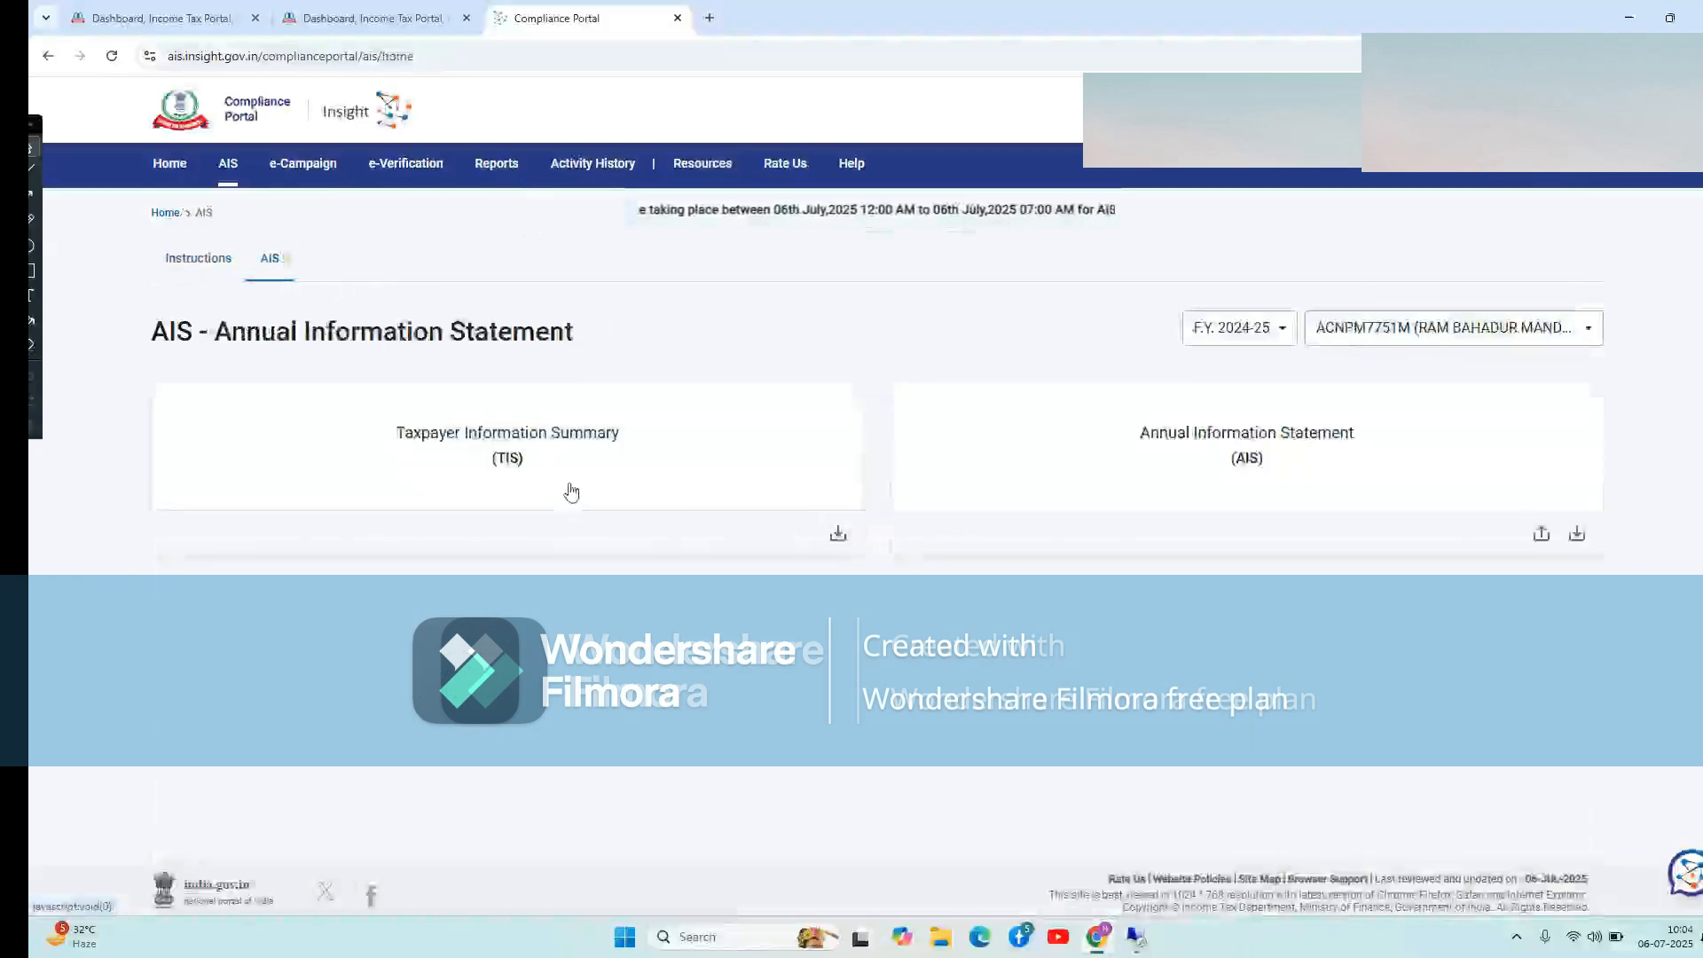
click(839, 534)
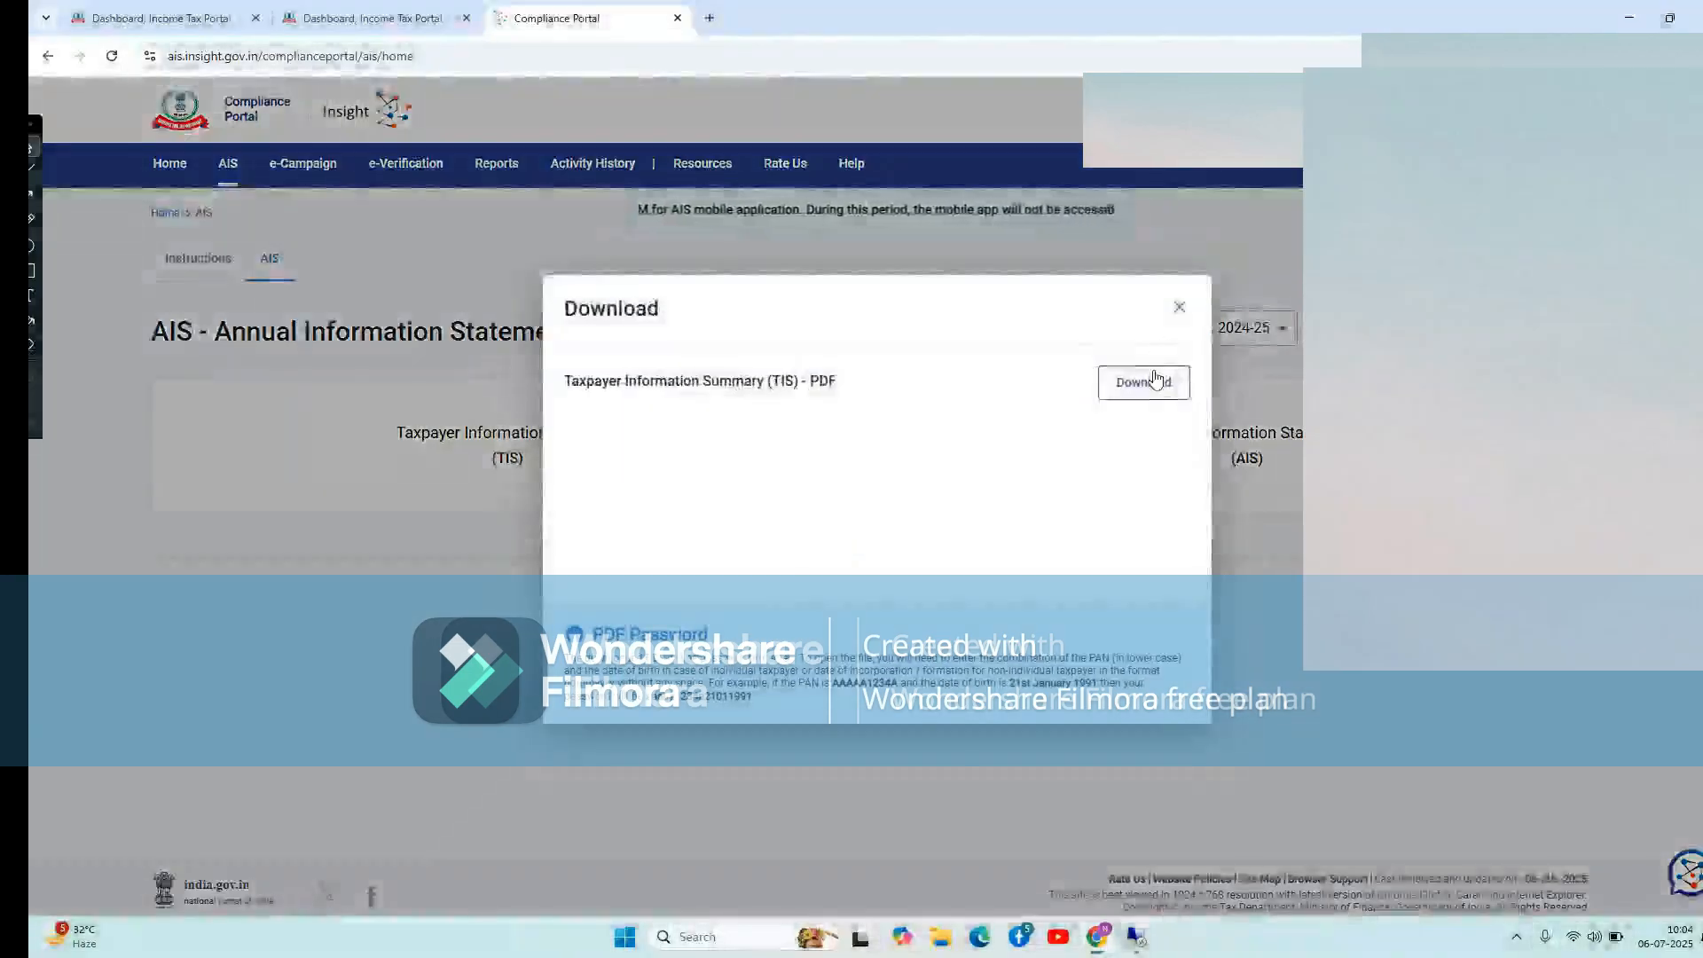
click(1138, 388)
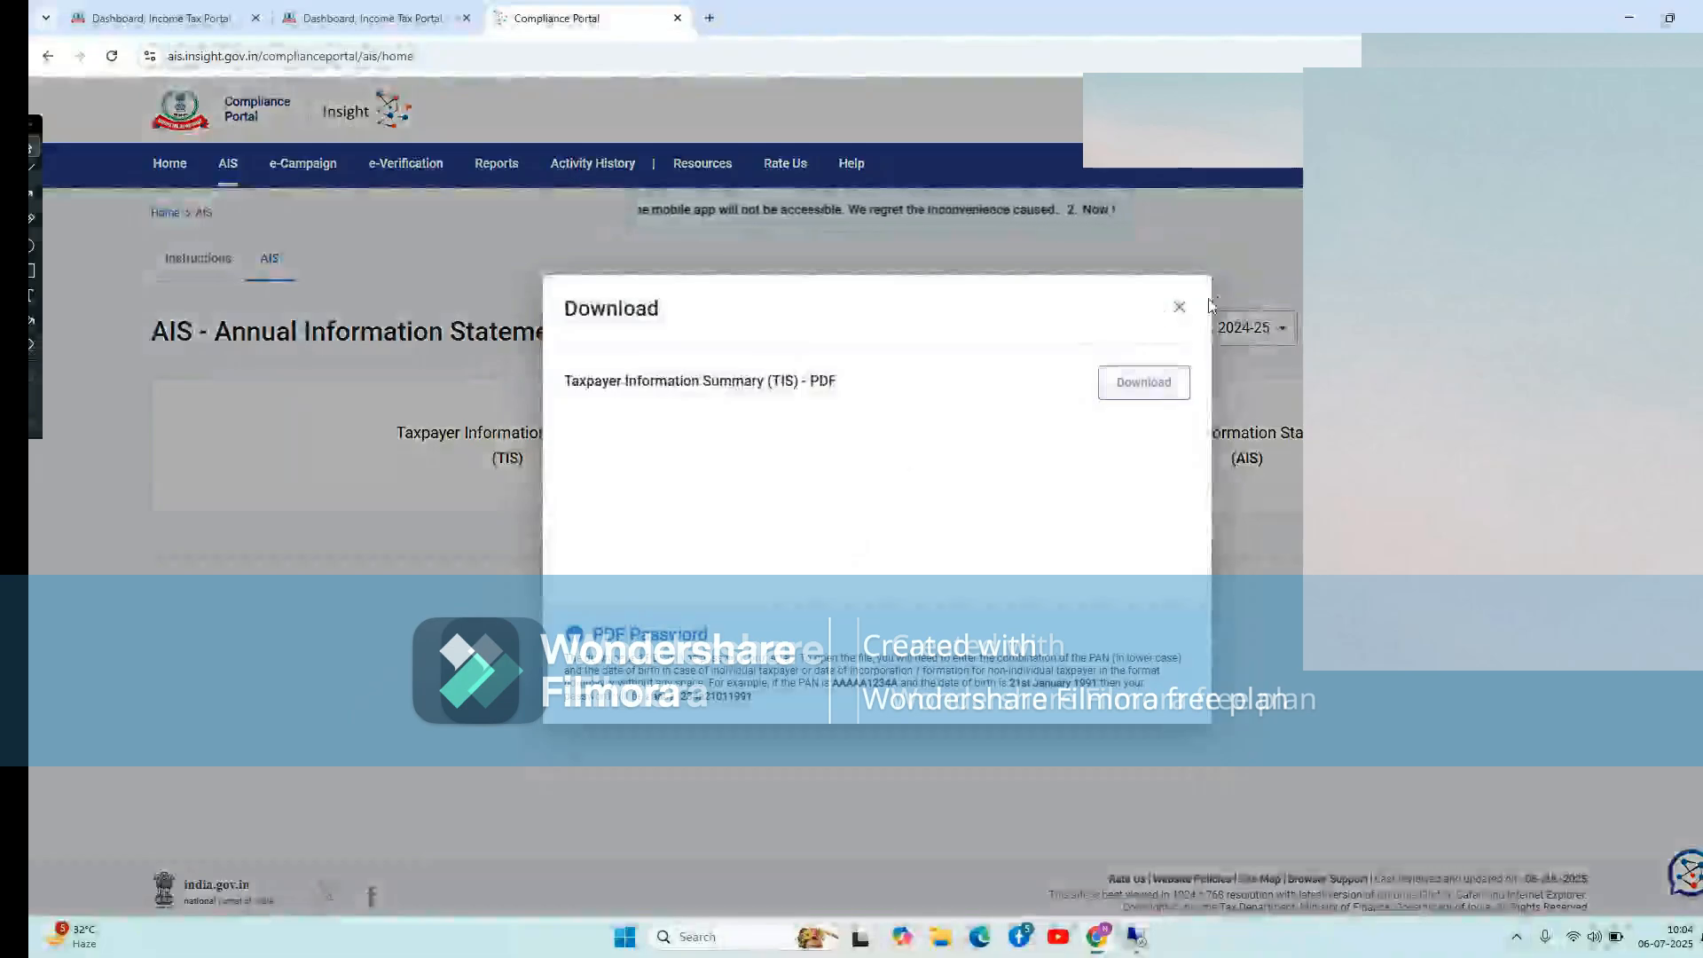
click(1179, 306)
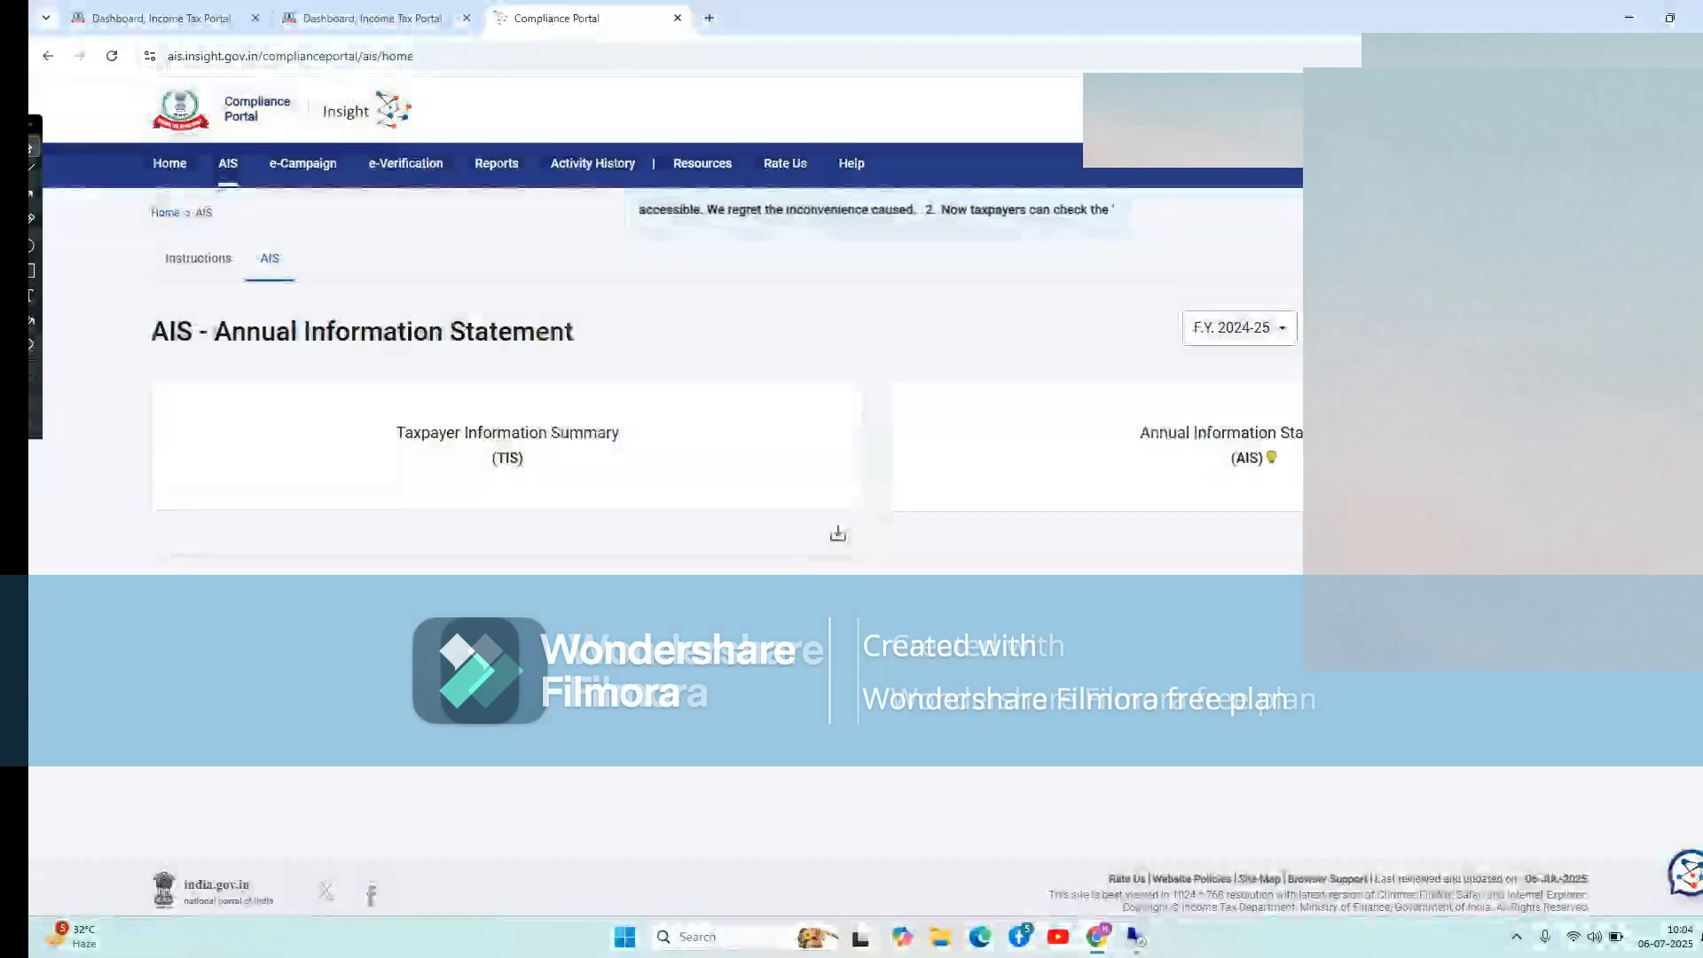
Download the Annual Information Statement (AIS) for F.Y. 2024-25 as PDF
click(837, 533)
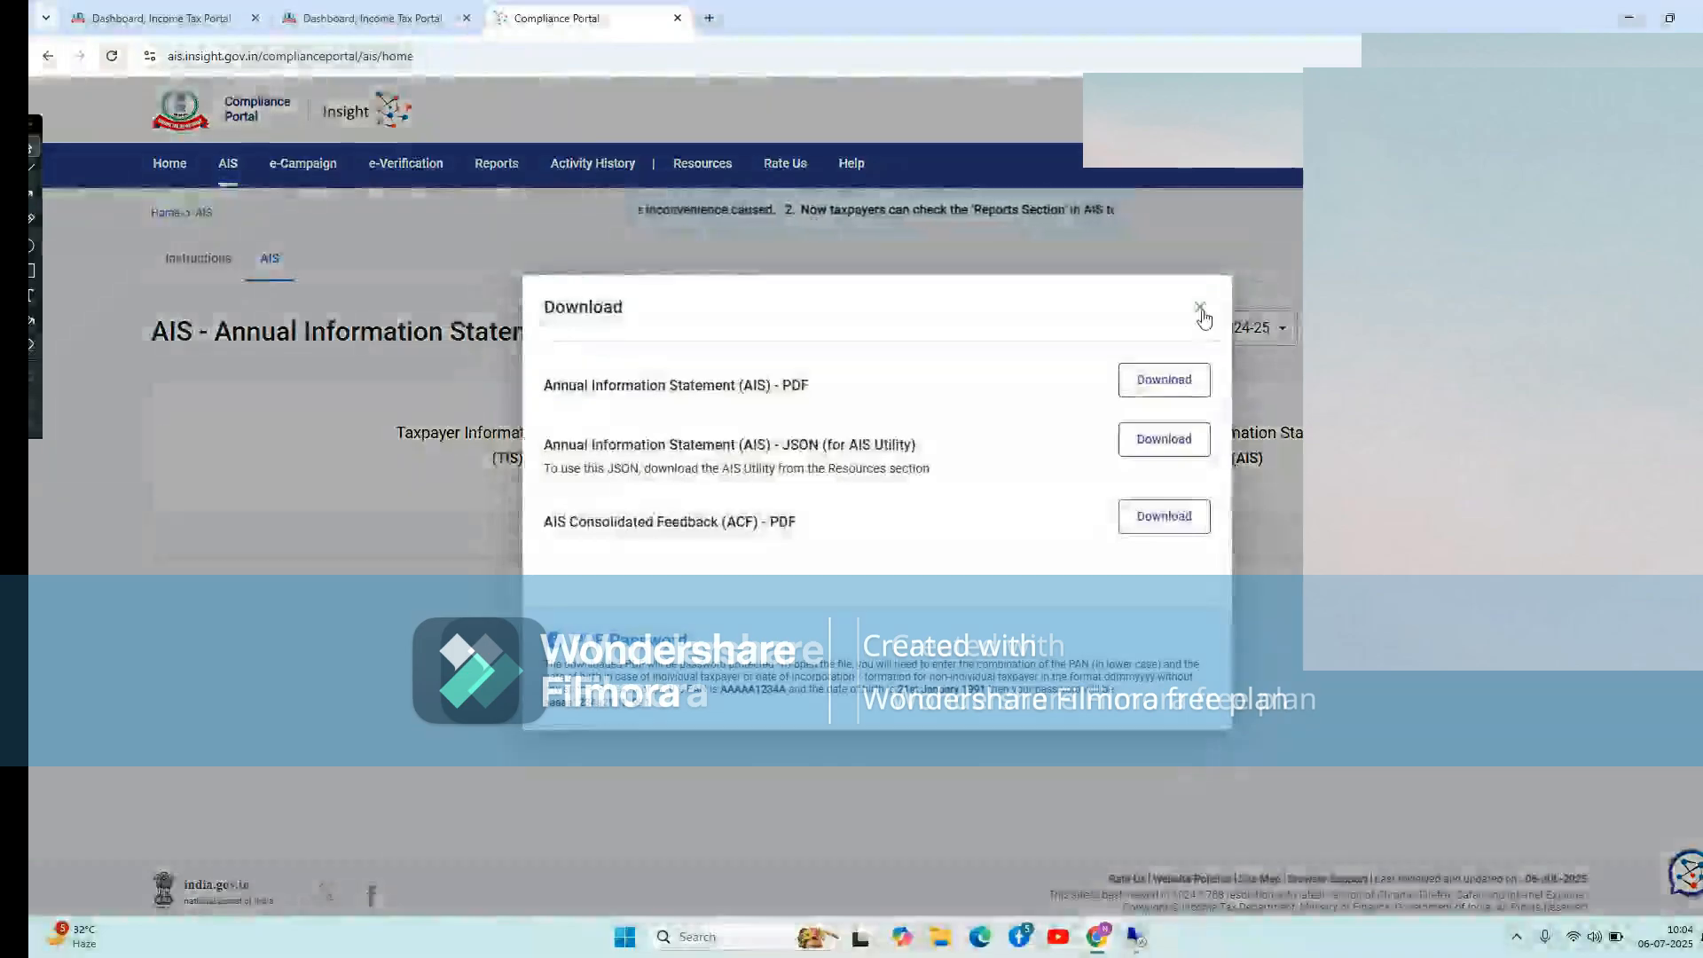
click(1164, 380)
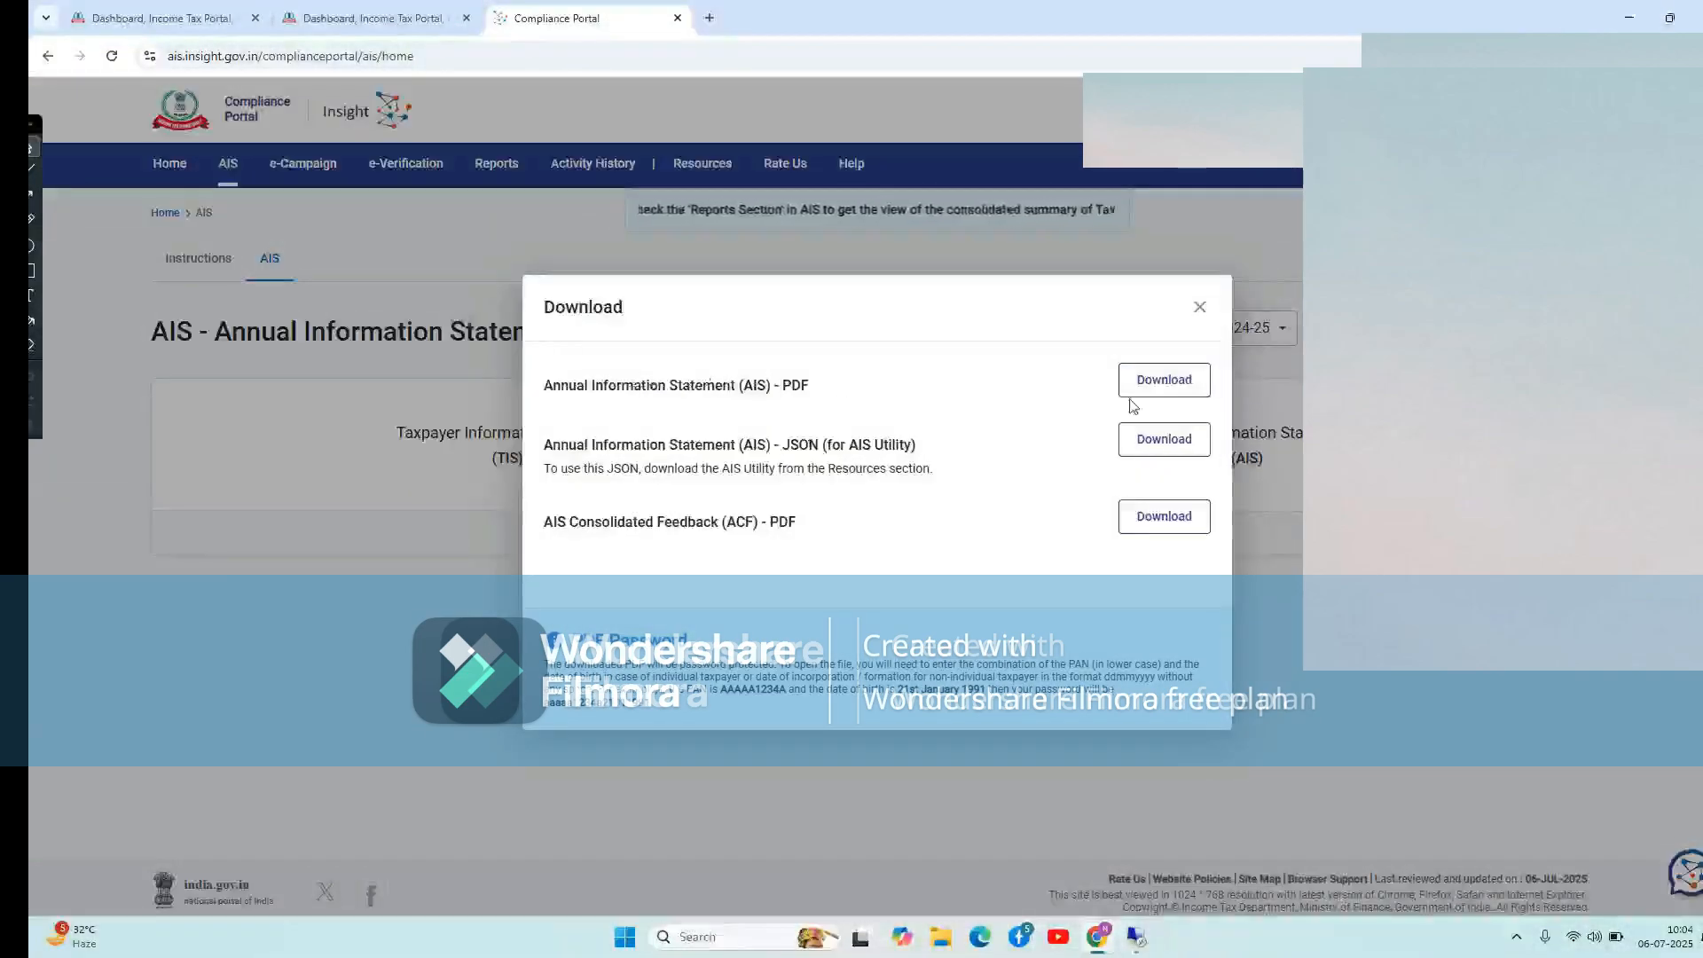
click(1165, 381)
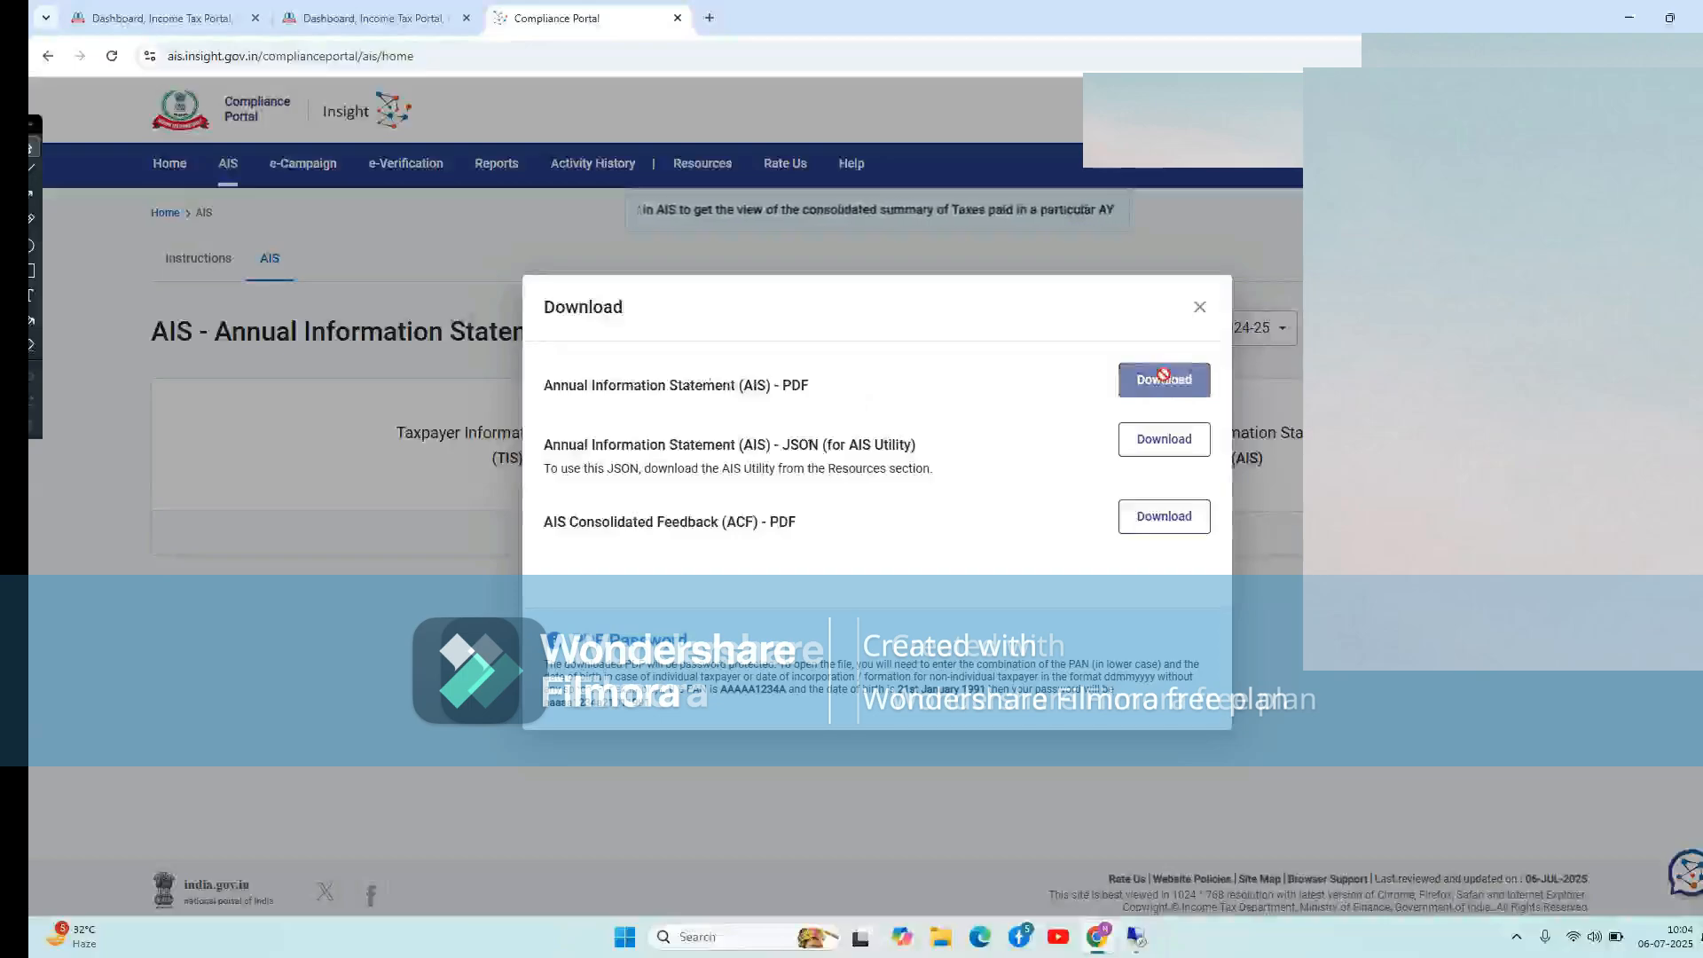
click(1200, 307)
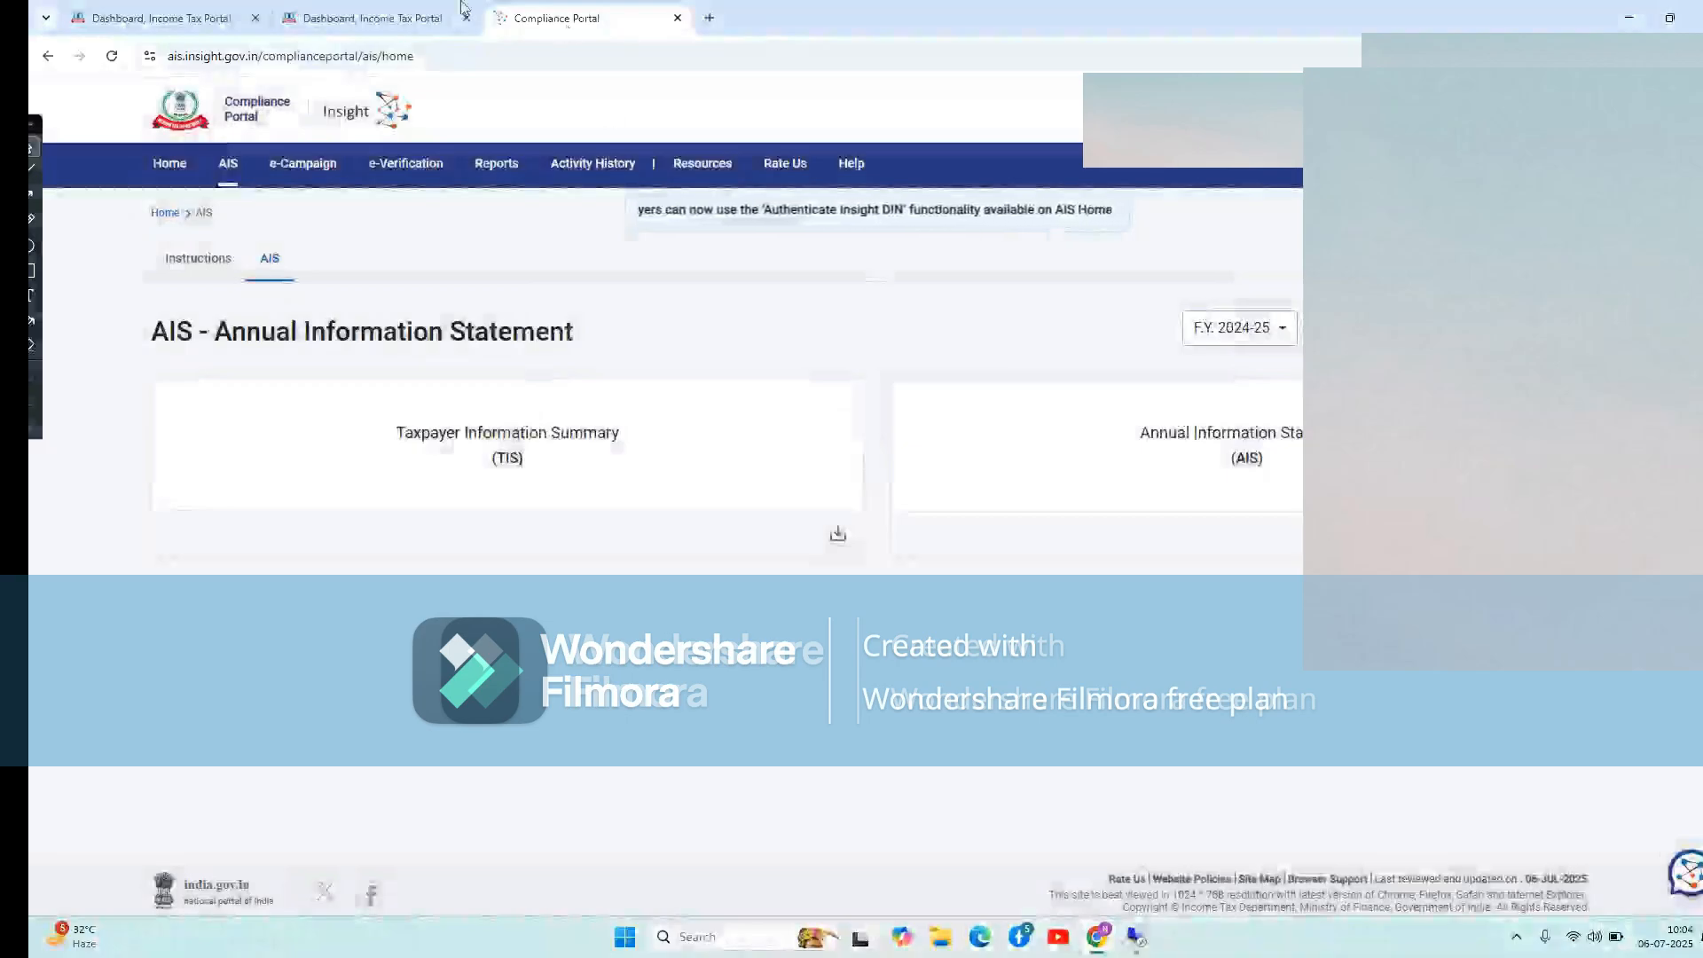
Return to the e-Filing dashboard, proceed to Form 26AS on TRACES and accept the Form 16/16A usage agreement
click(373, 13)
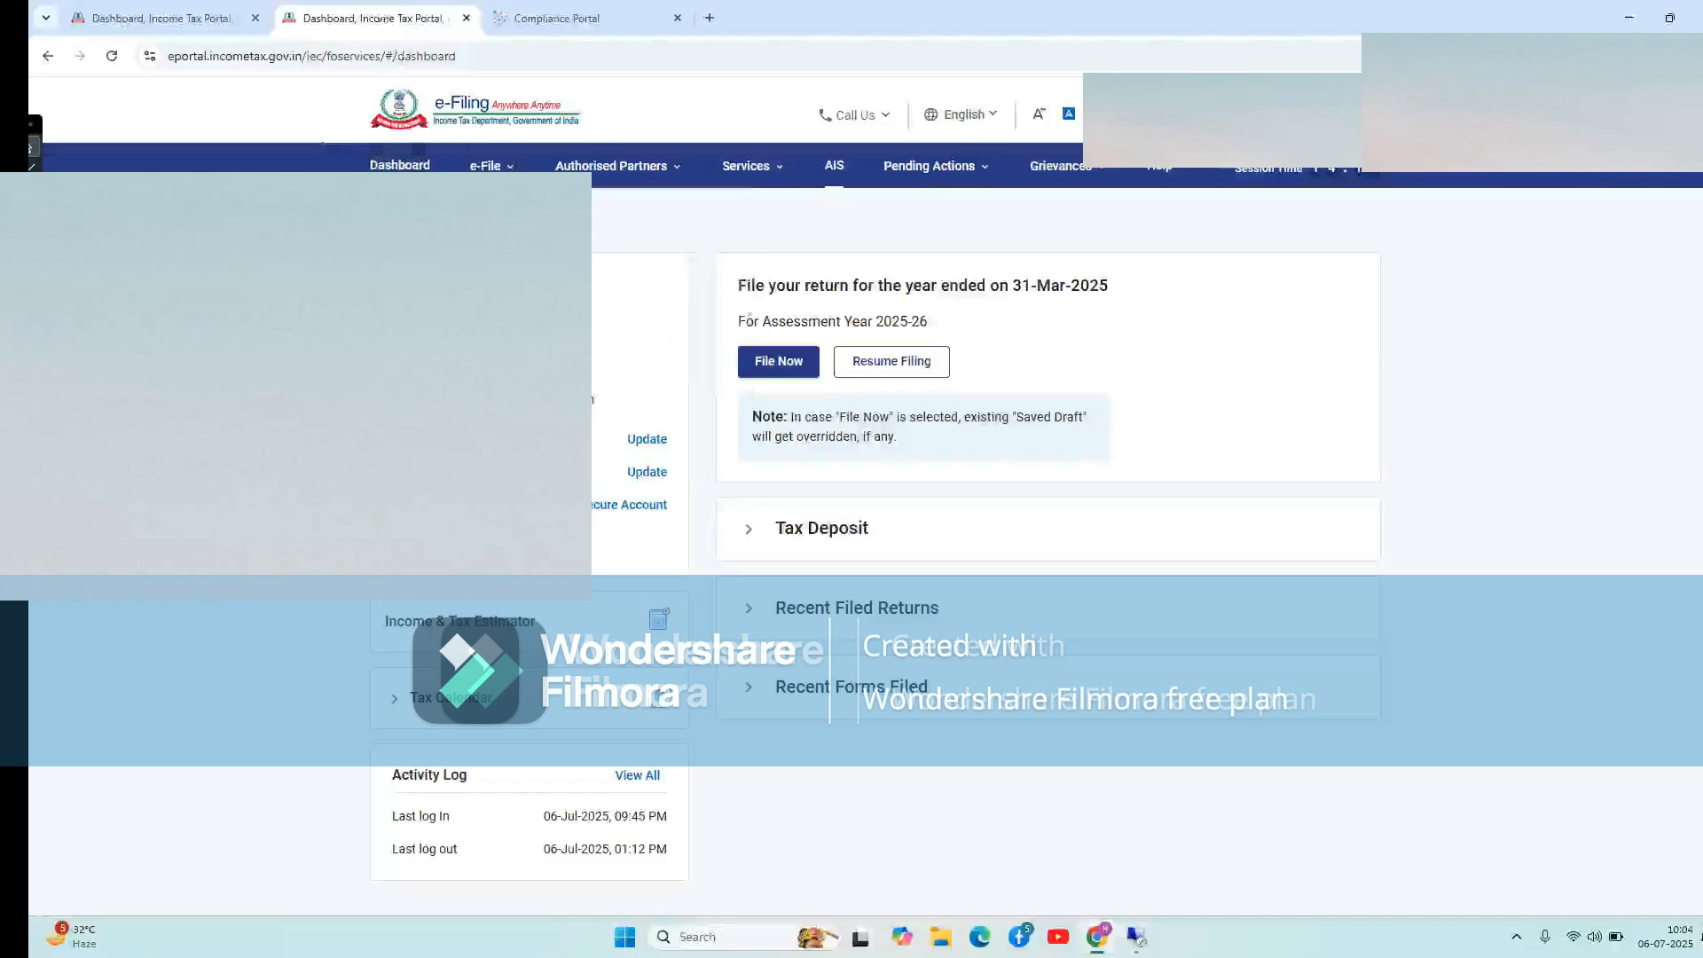
click(492, 165)
mouse_move(568, 213)
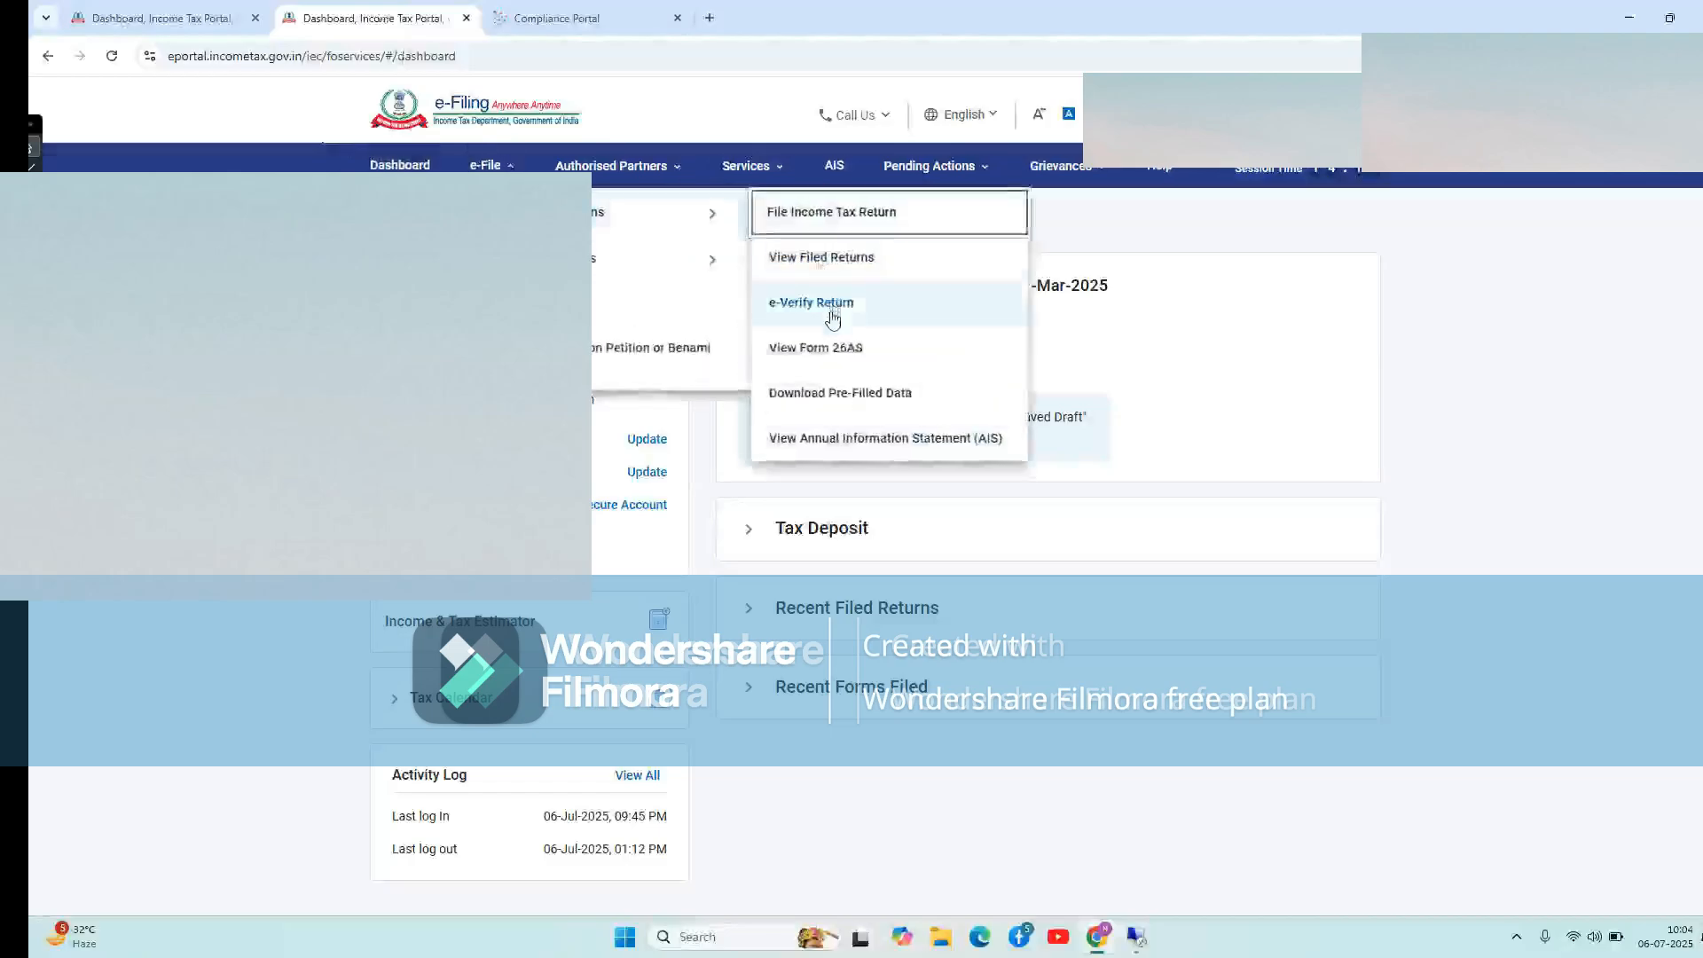
click(841, 347)
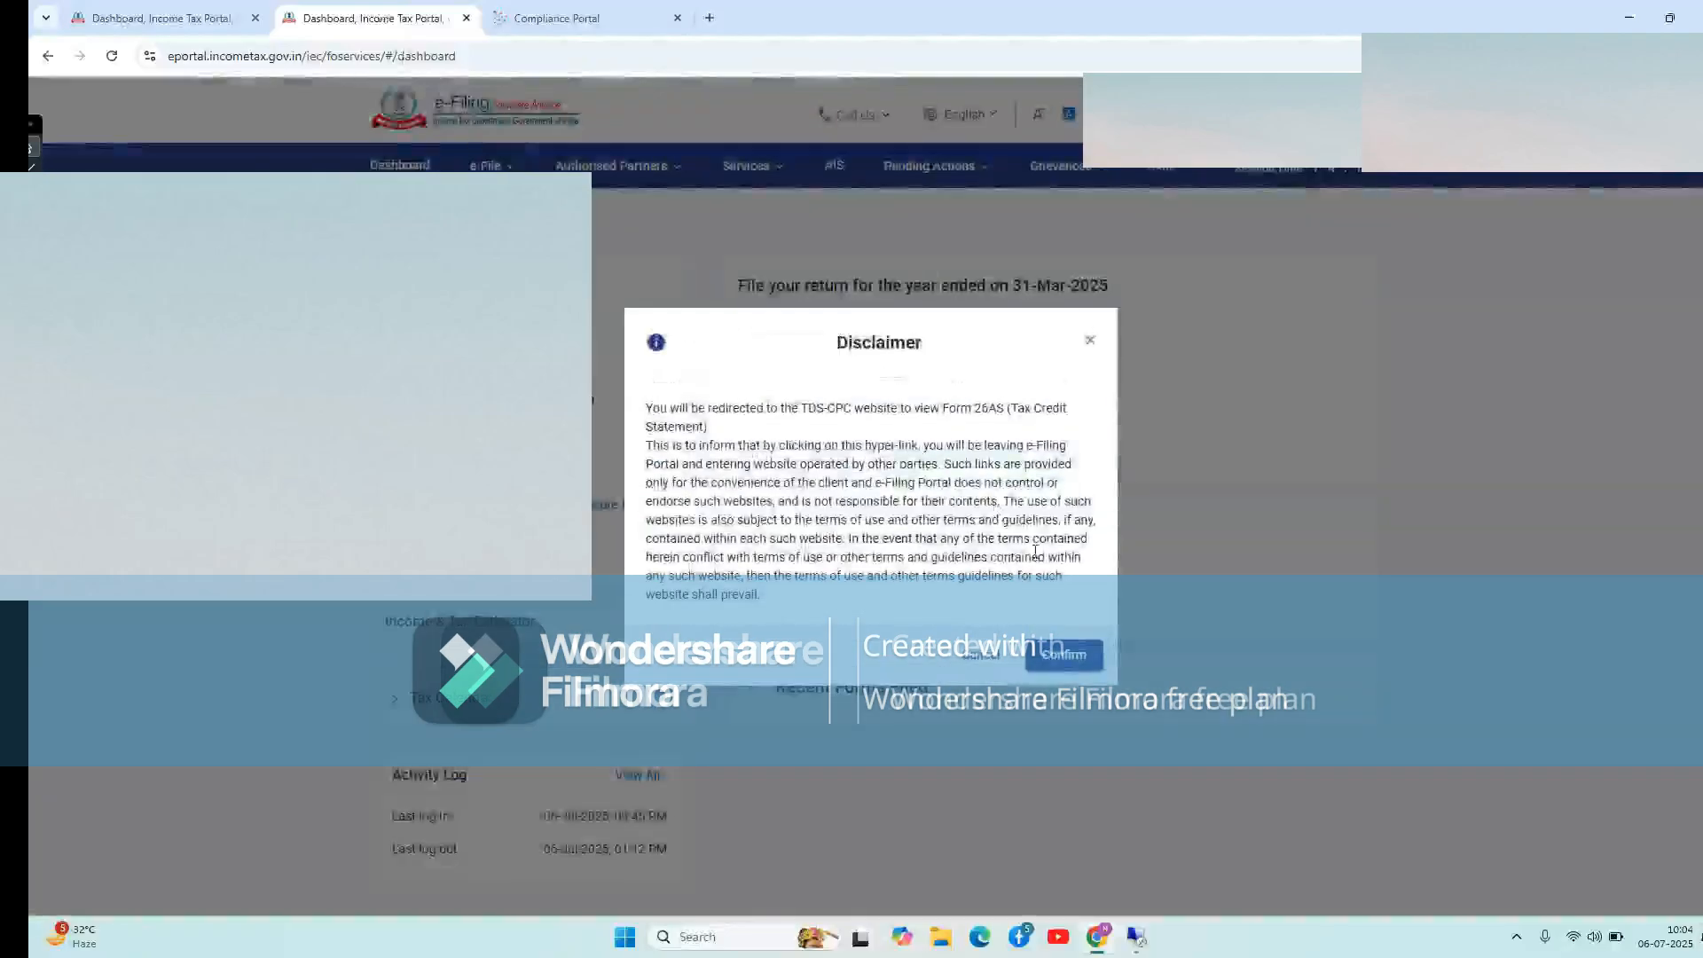
click(1068, 661)
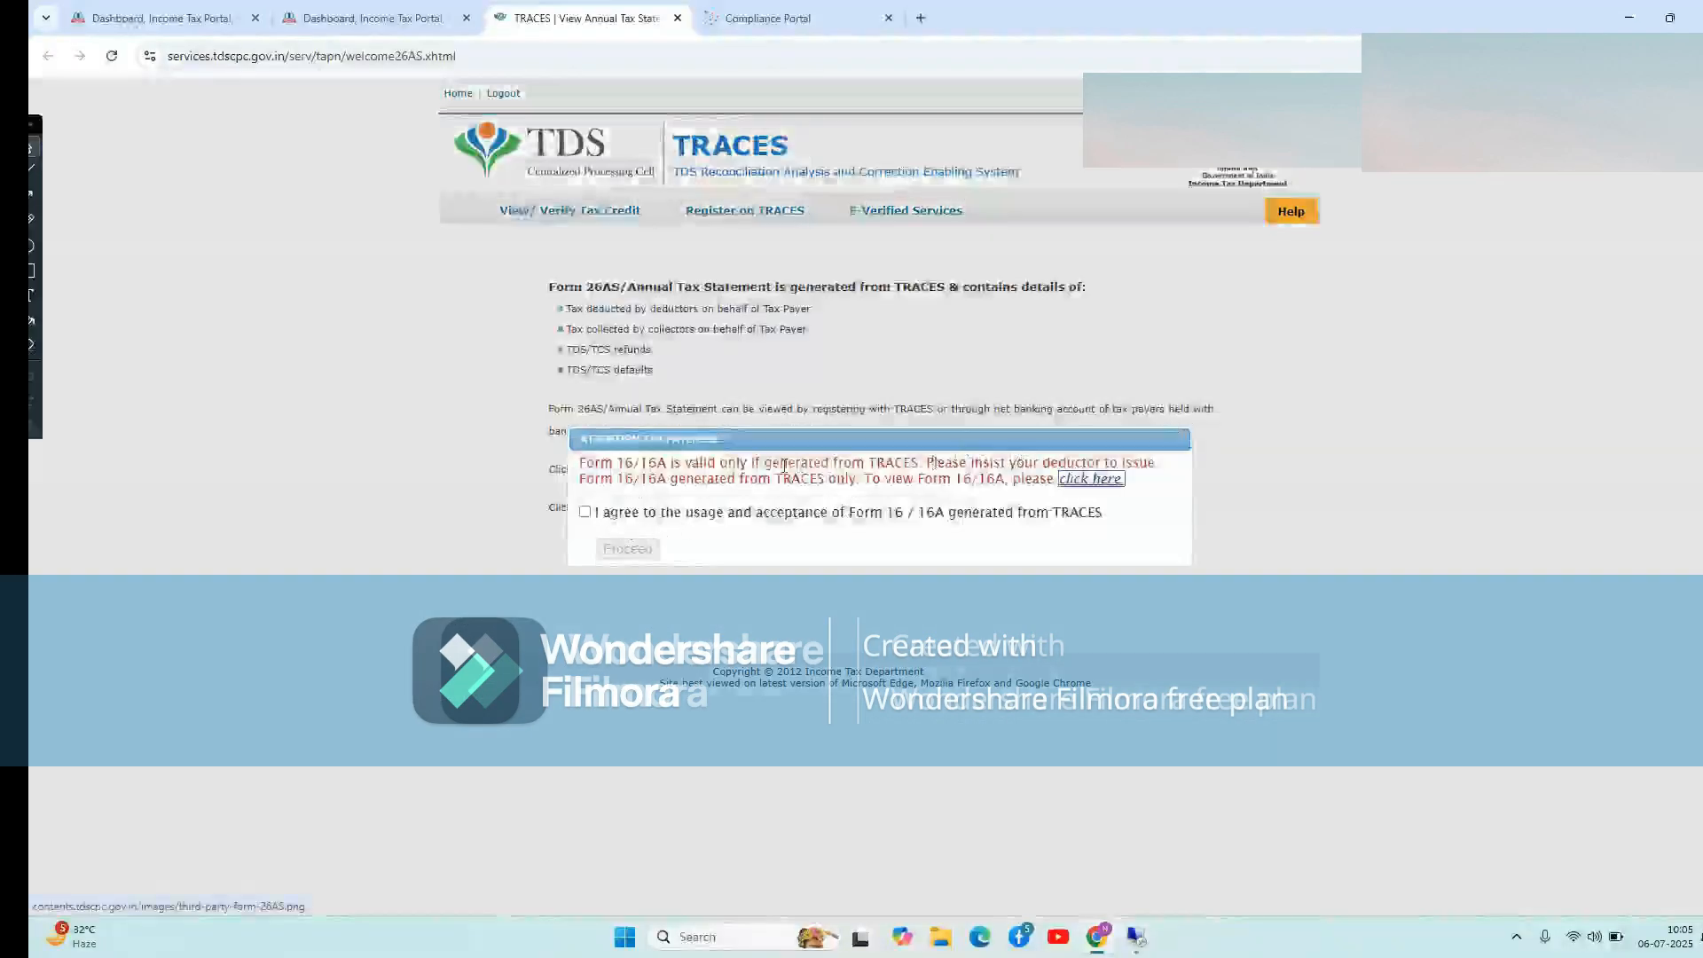
click(585, 512)
click(627, 549)
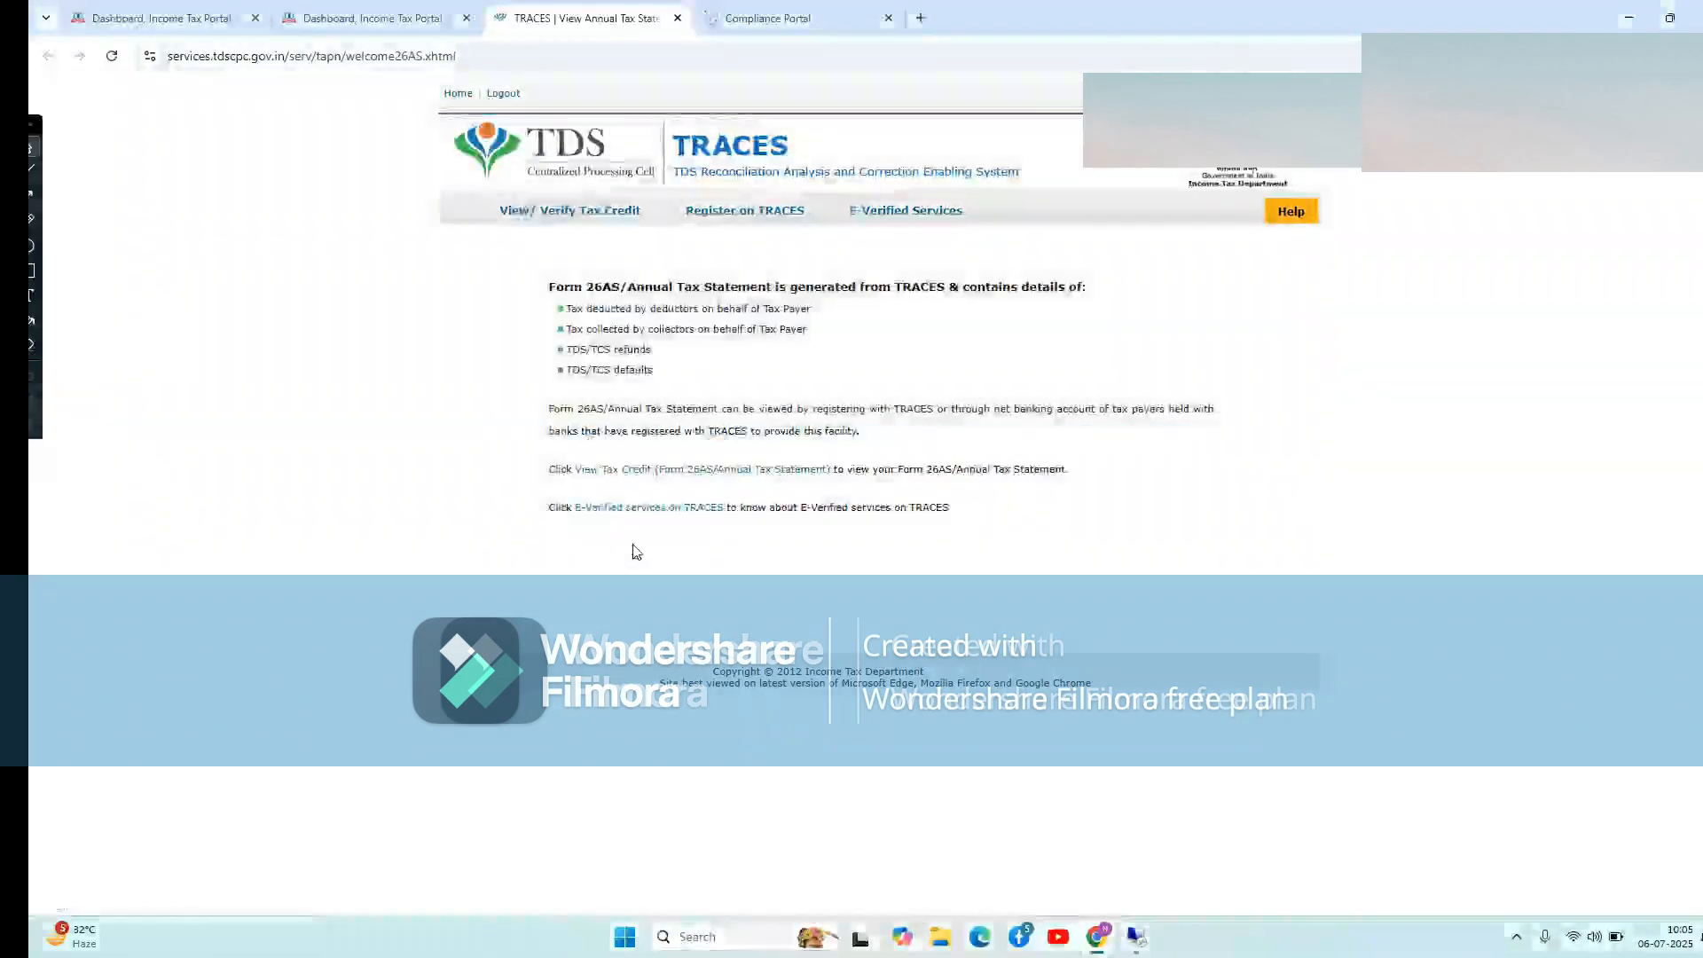
View the Form 26AS tax credit statement for assessment year 2025-26 as HTML and export it as PDF
click(698, 473)
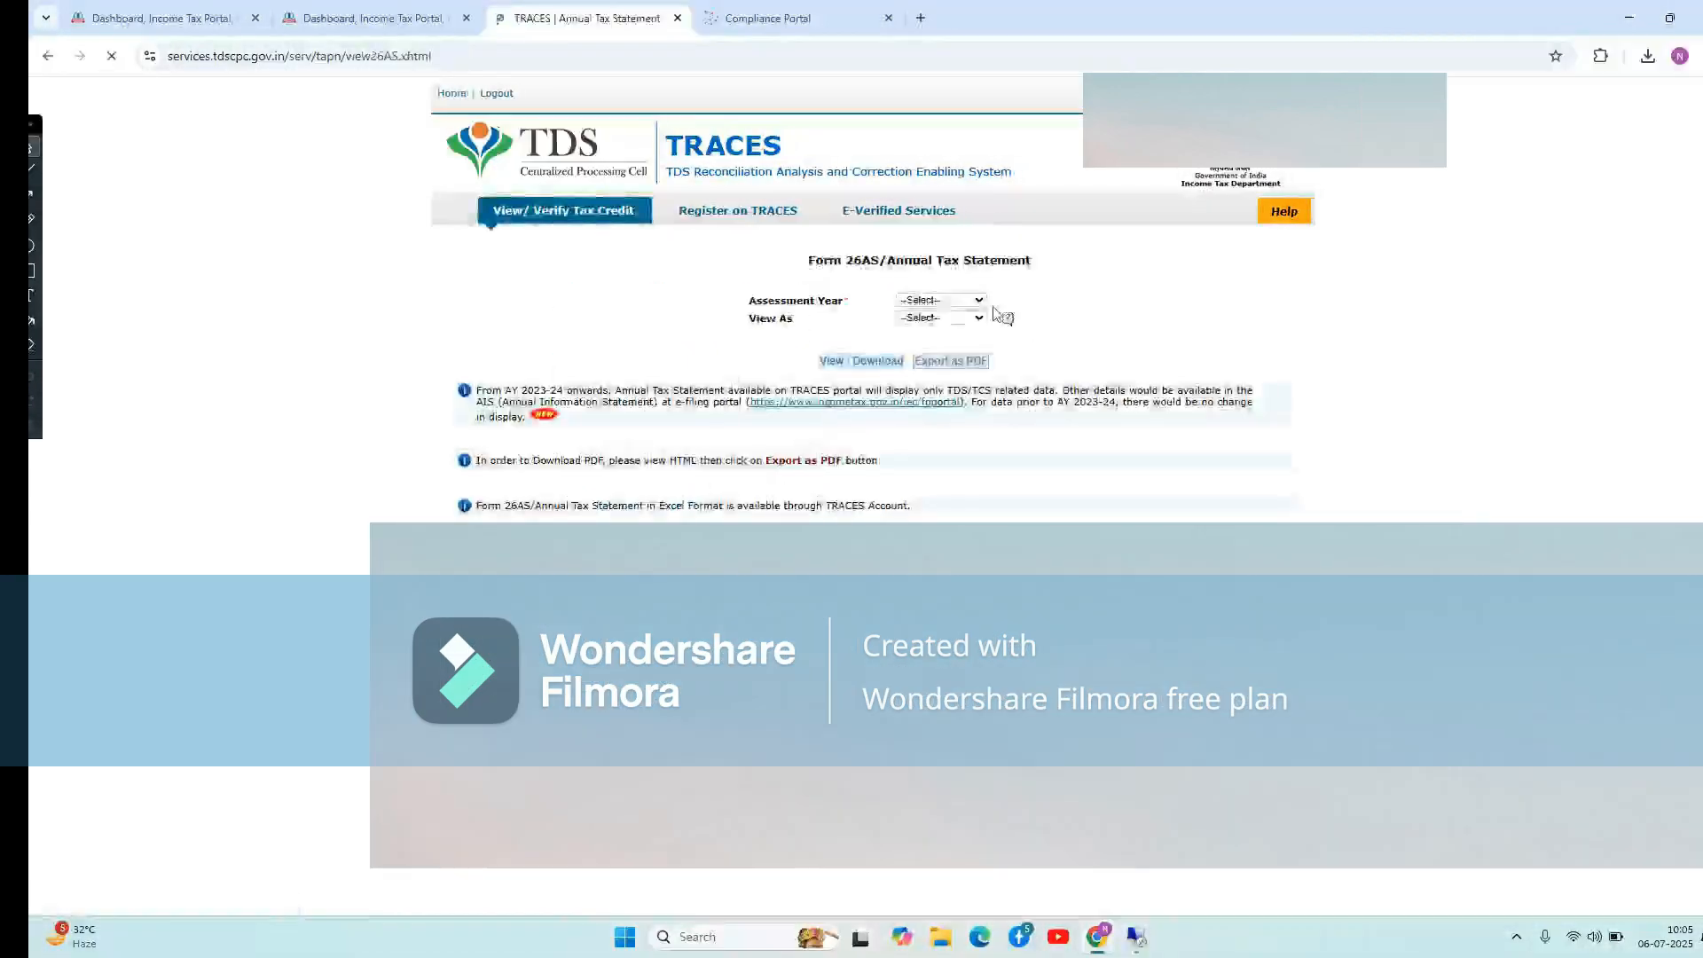
click(972, 302)
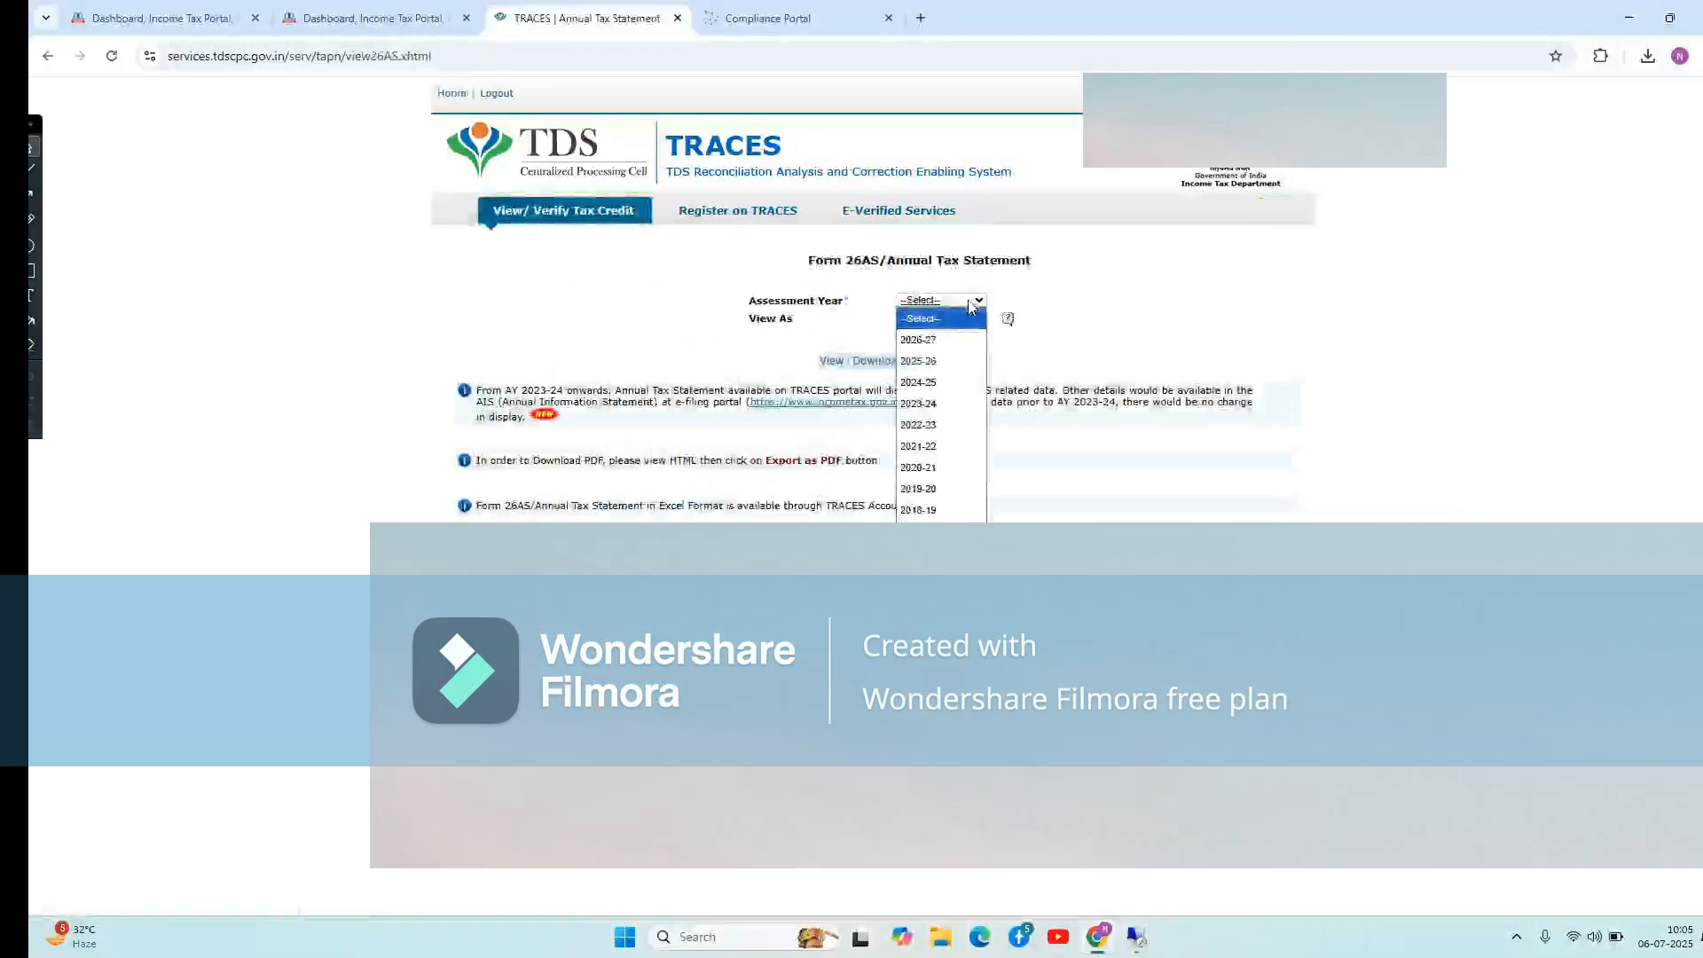
click(933, 362)
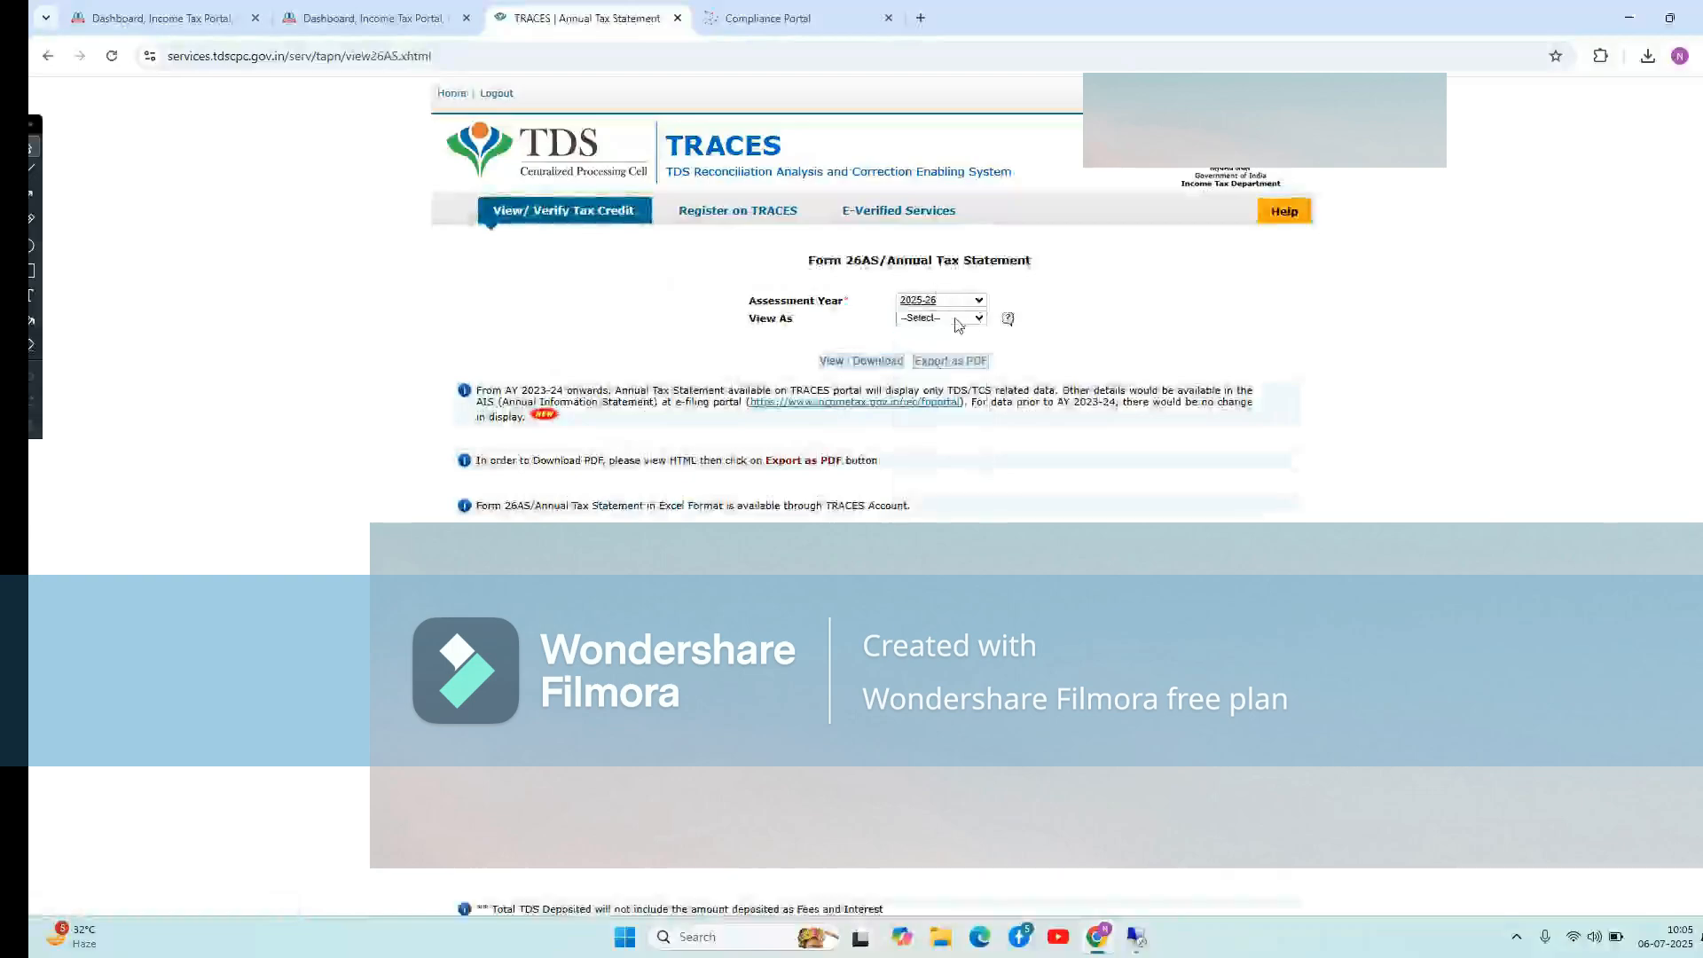
click(957, 319)
click(922, 358)
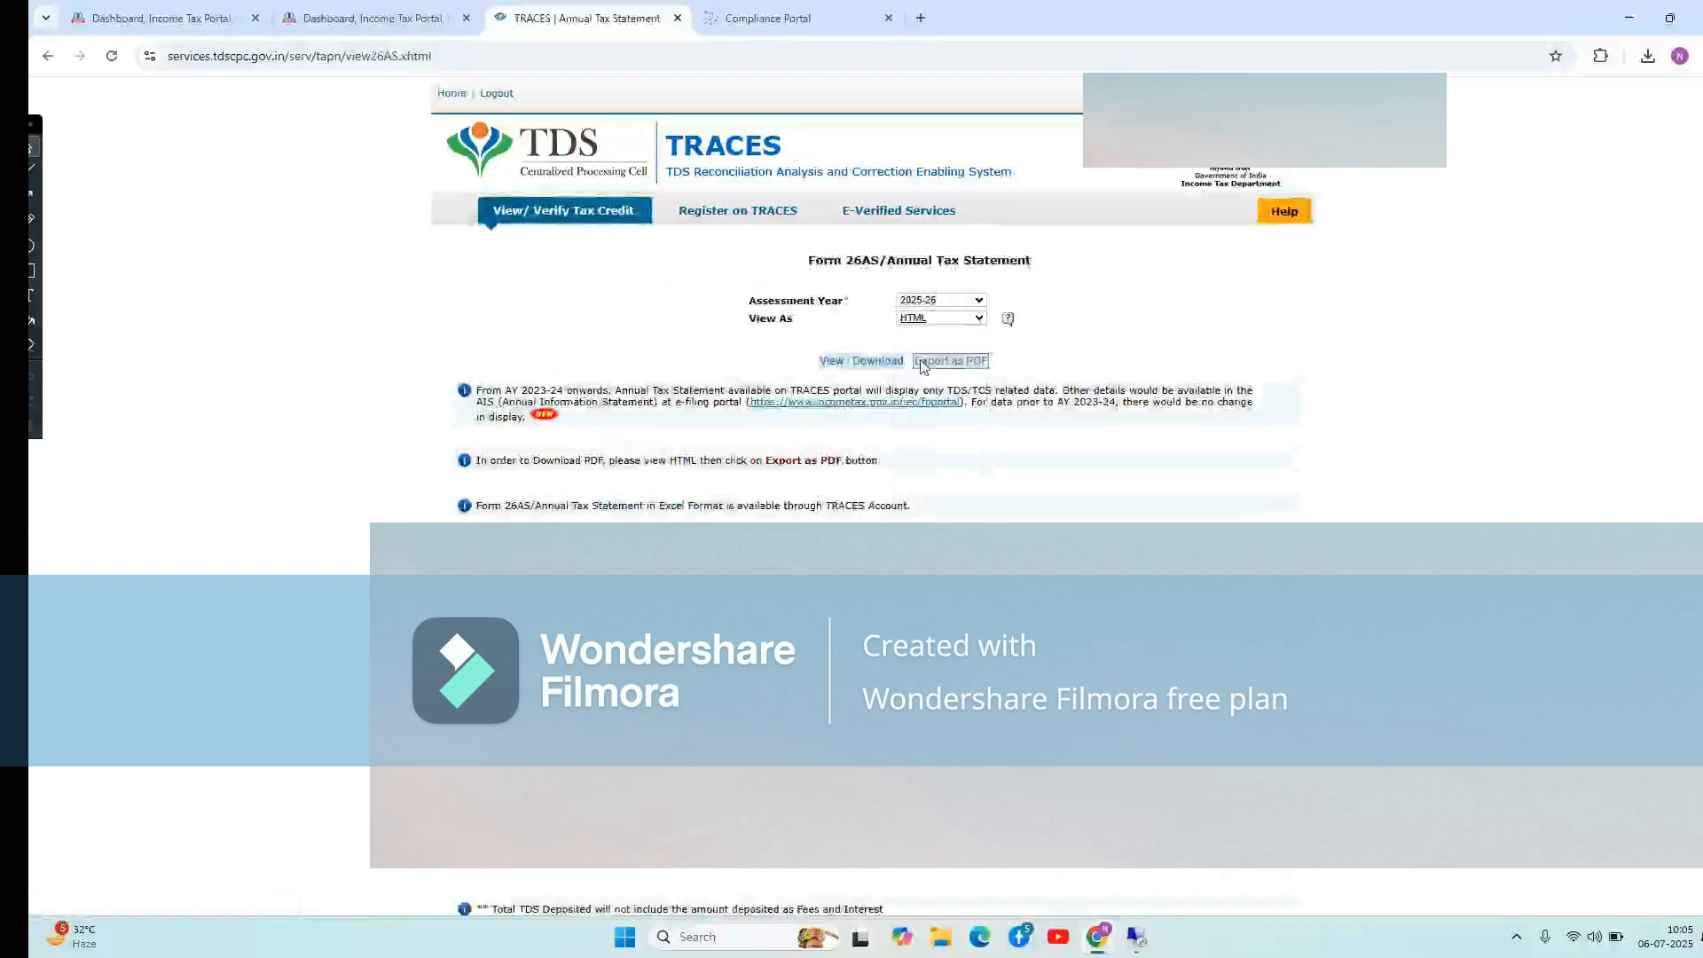
click(857, 366)
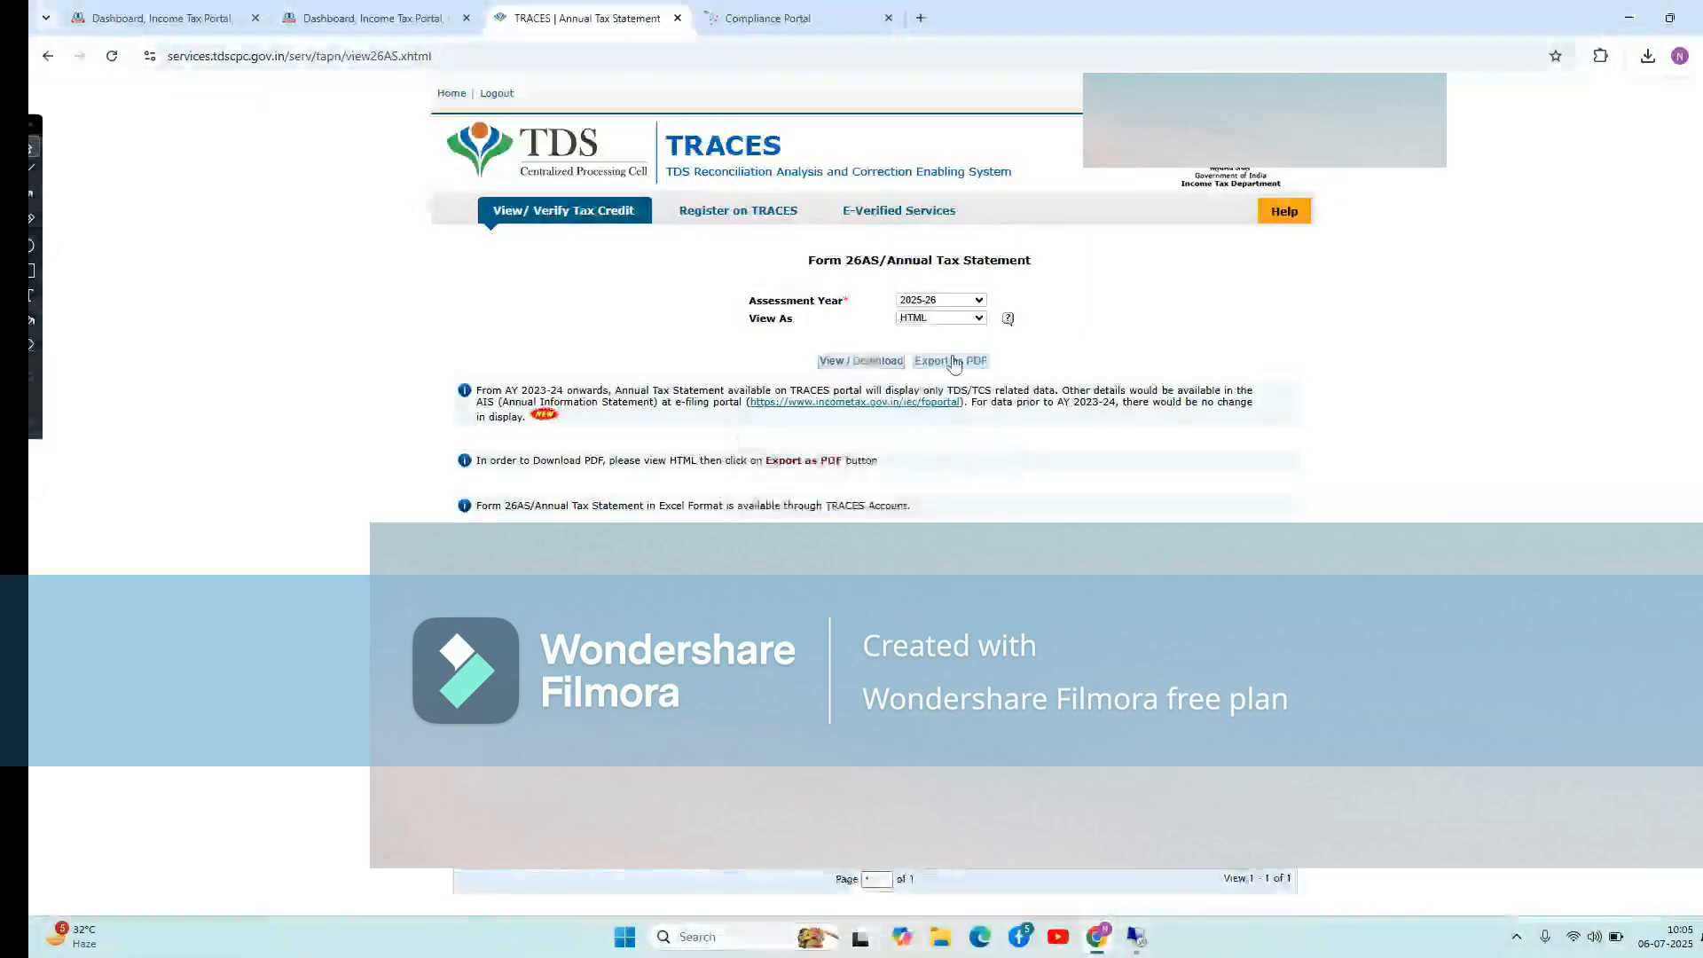
click(958, 366)
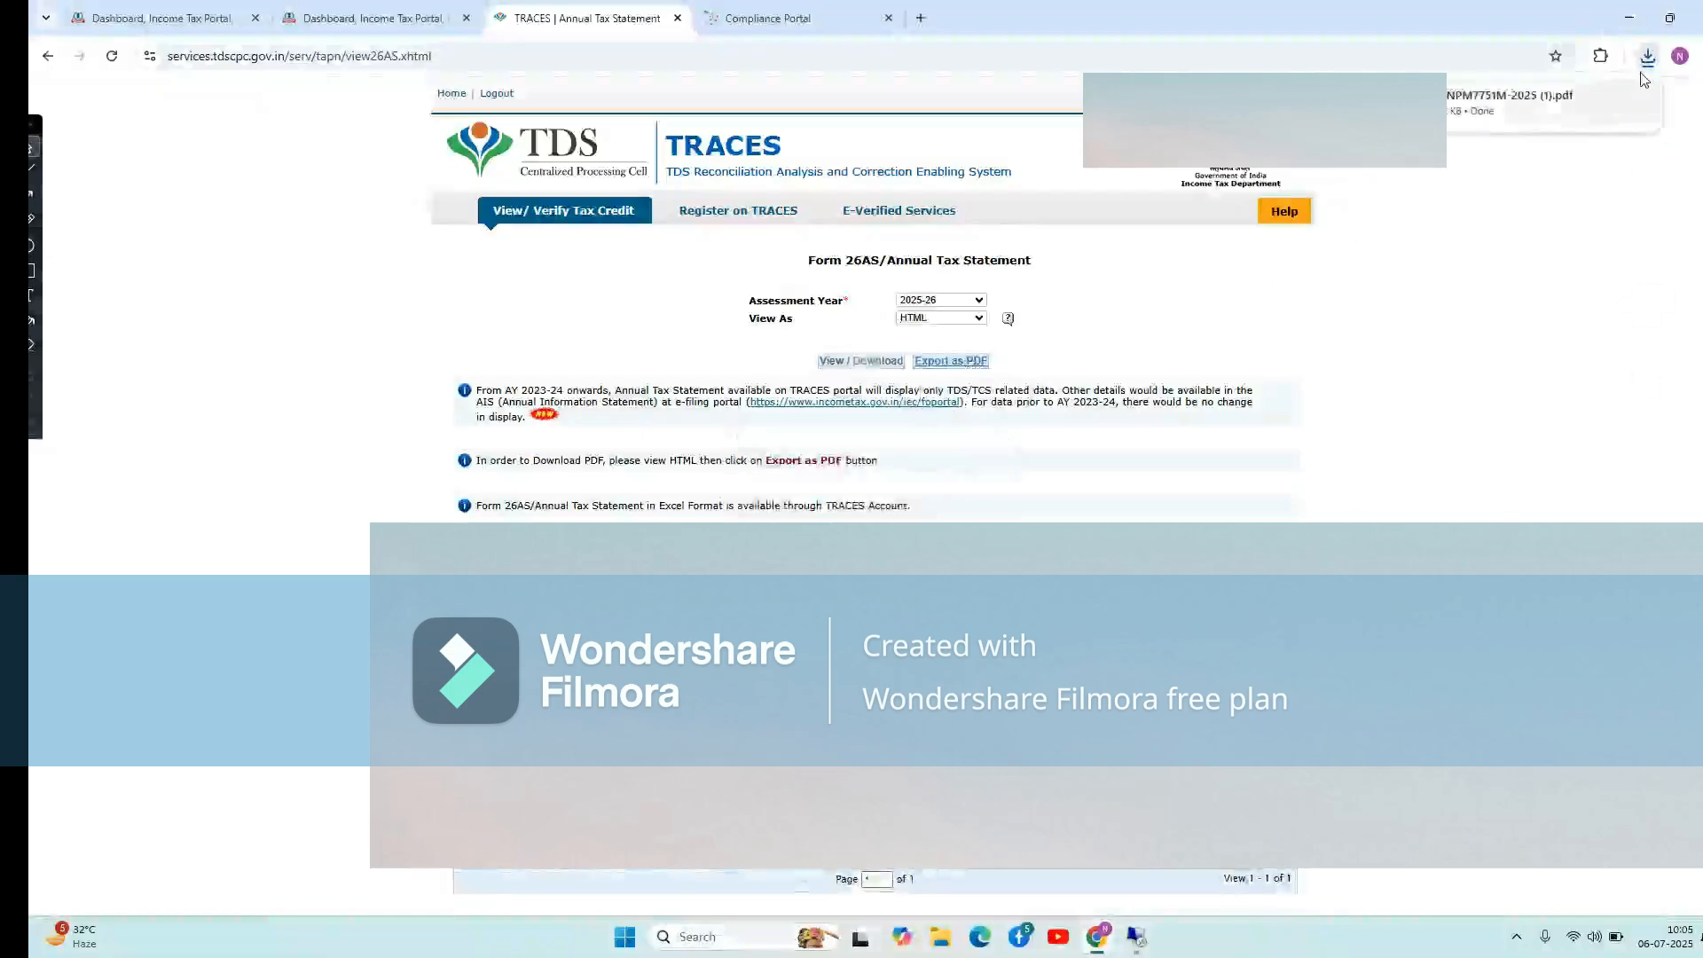
Open the downloaded Form 26AS and AIS PDFs and unlock the AIS by entering its document password
click(1508, 97)
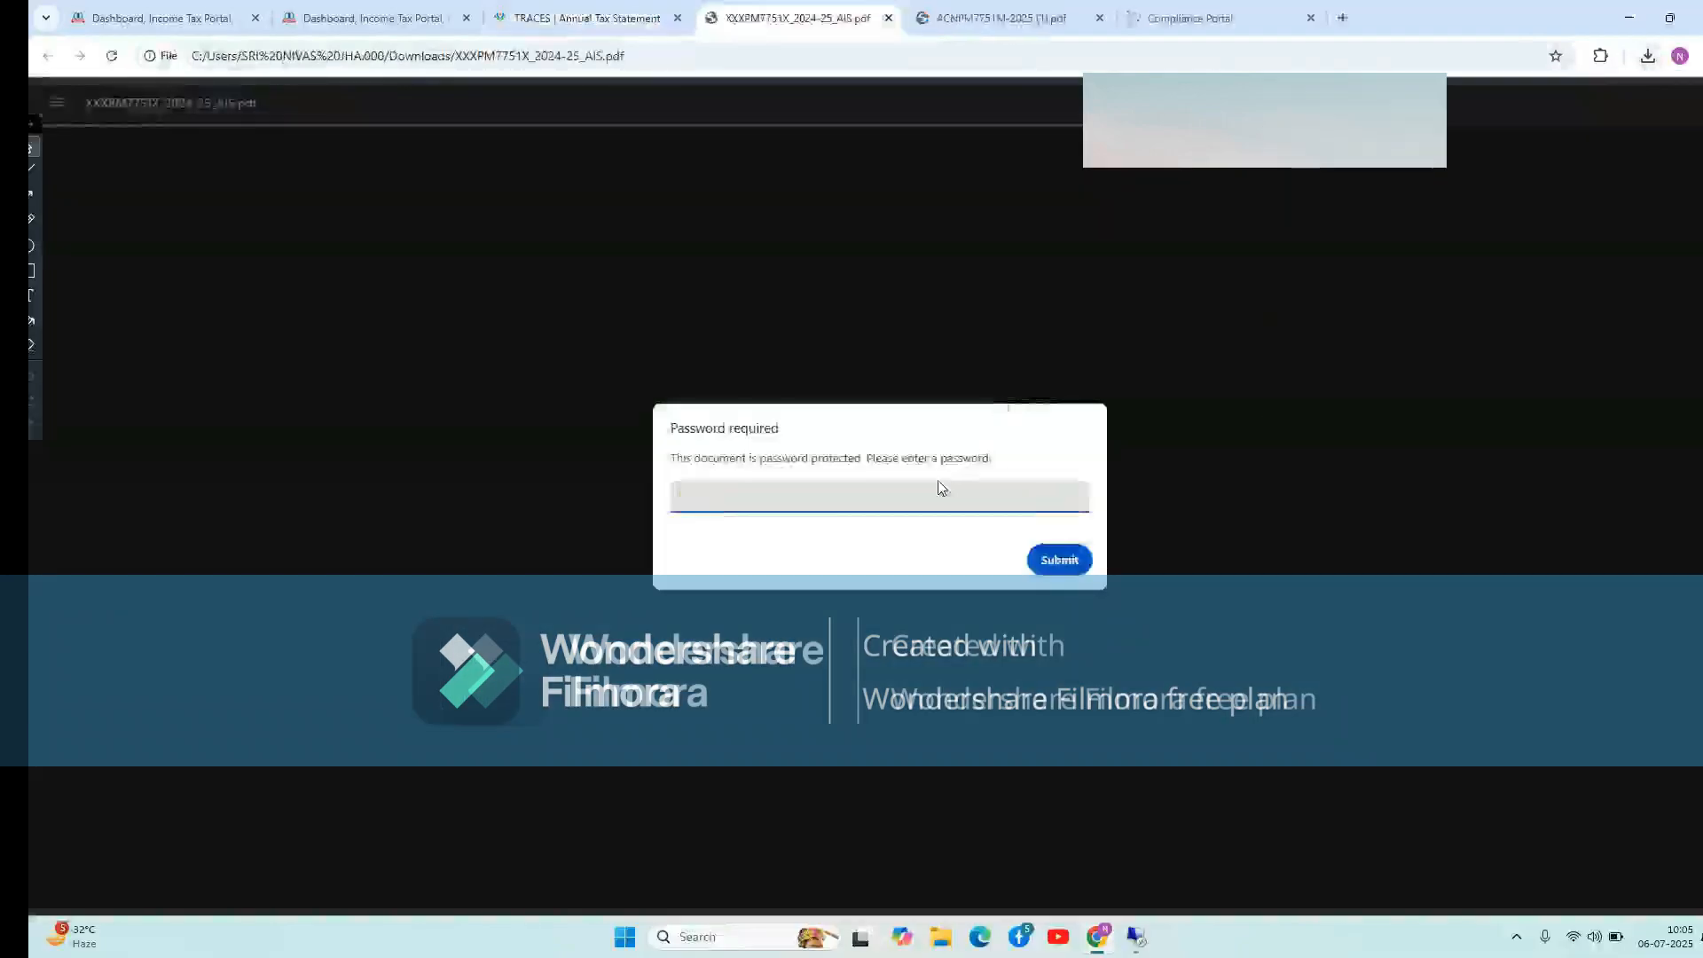
click(839, 490)
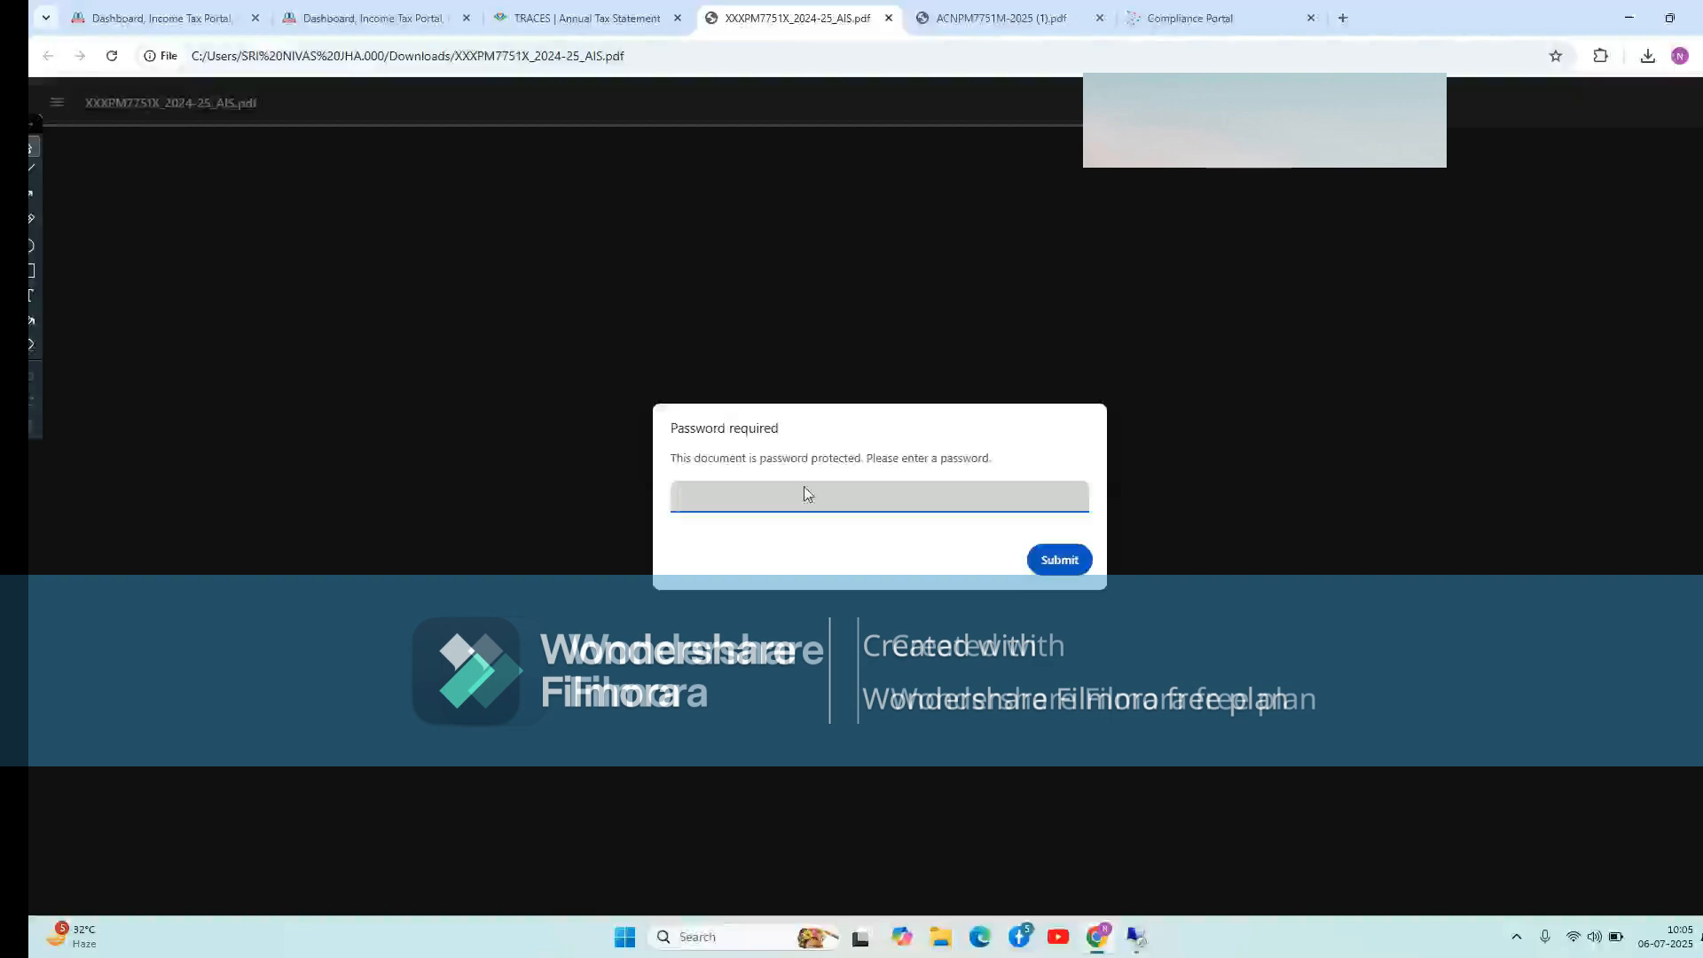
click(1344, 18)
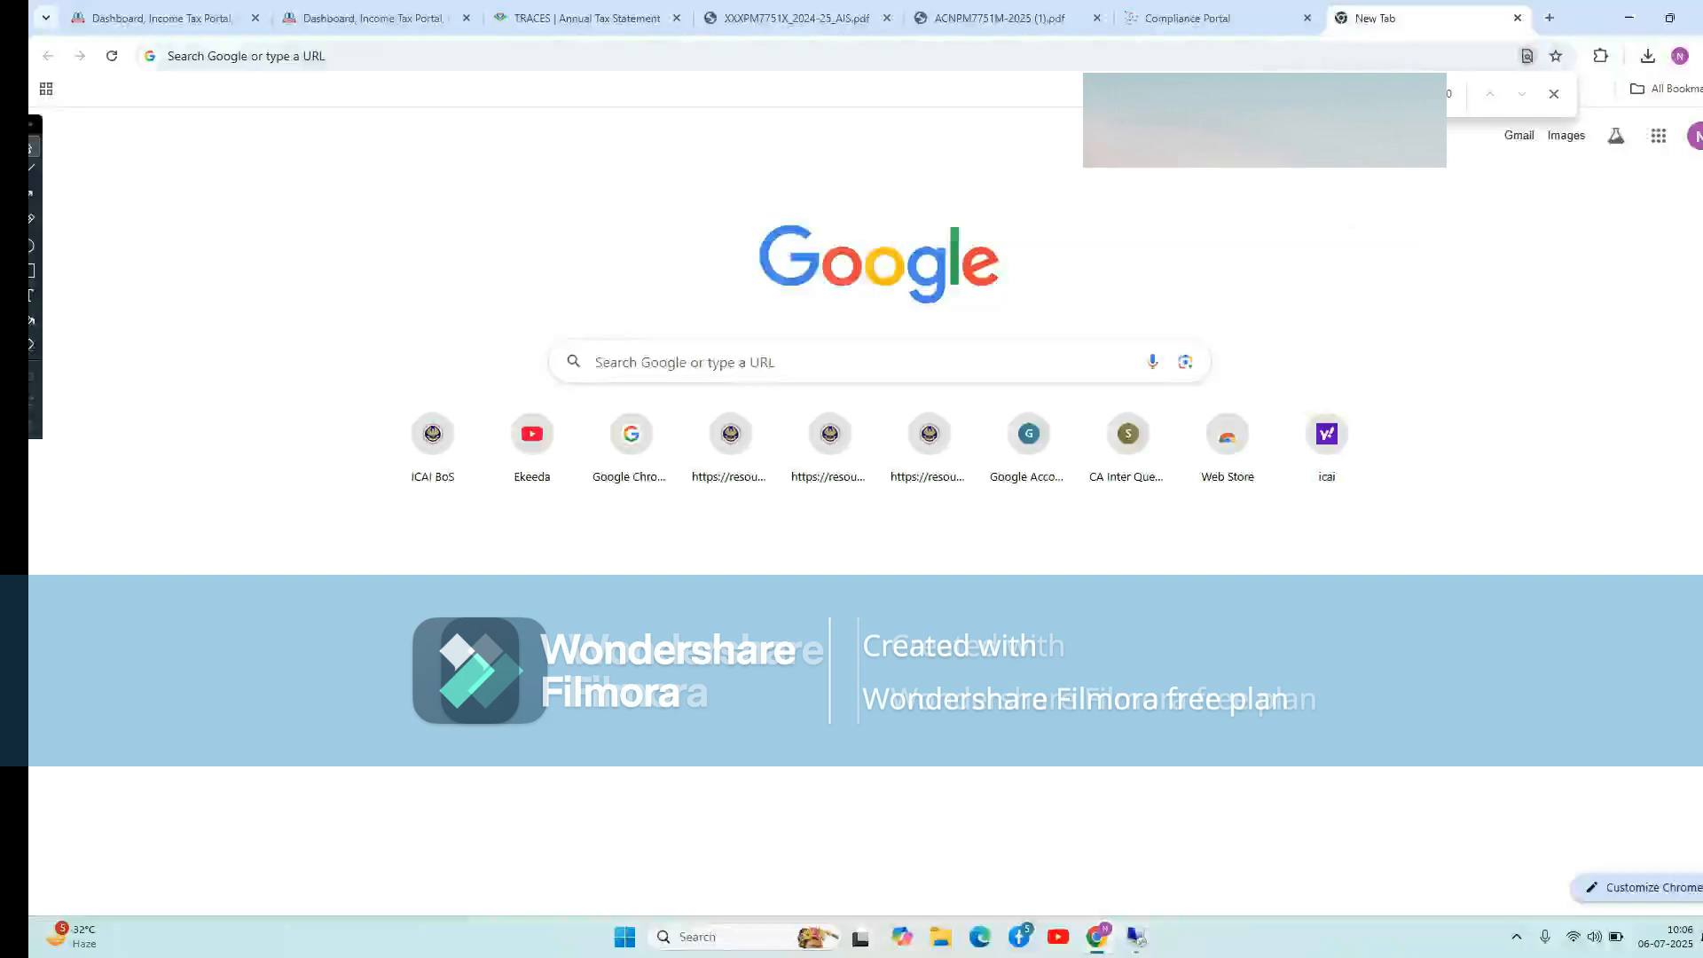
click(847, 16)
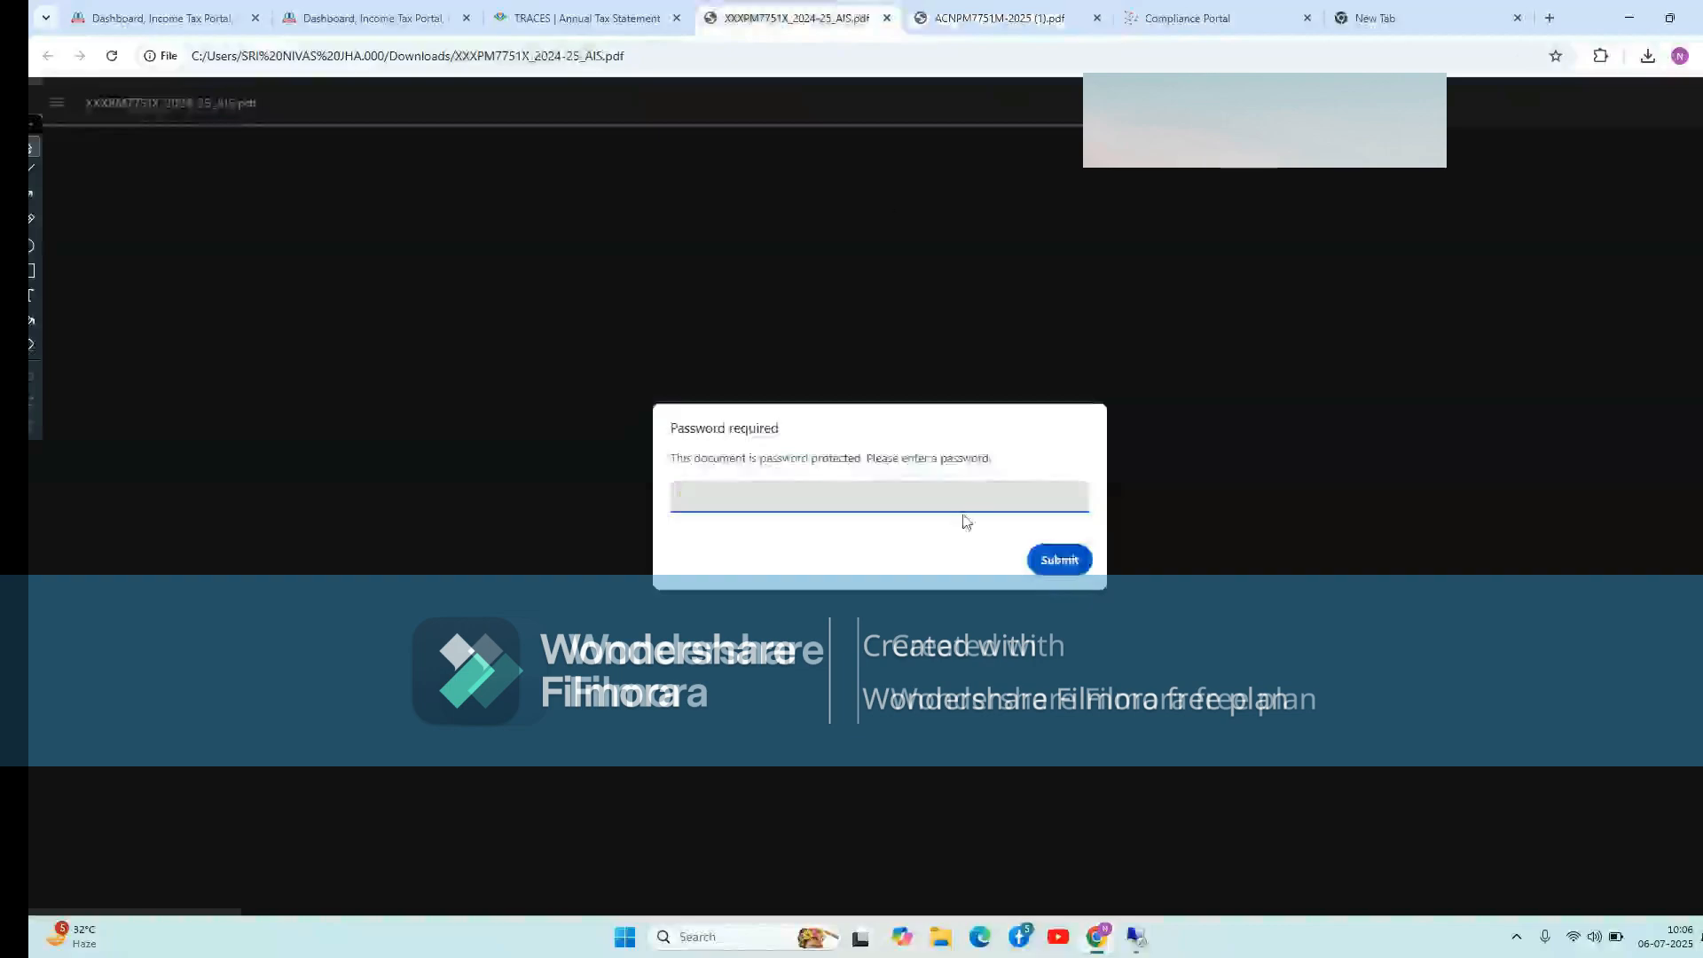
key(ctrl+v)
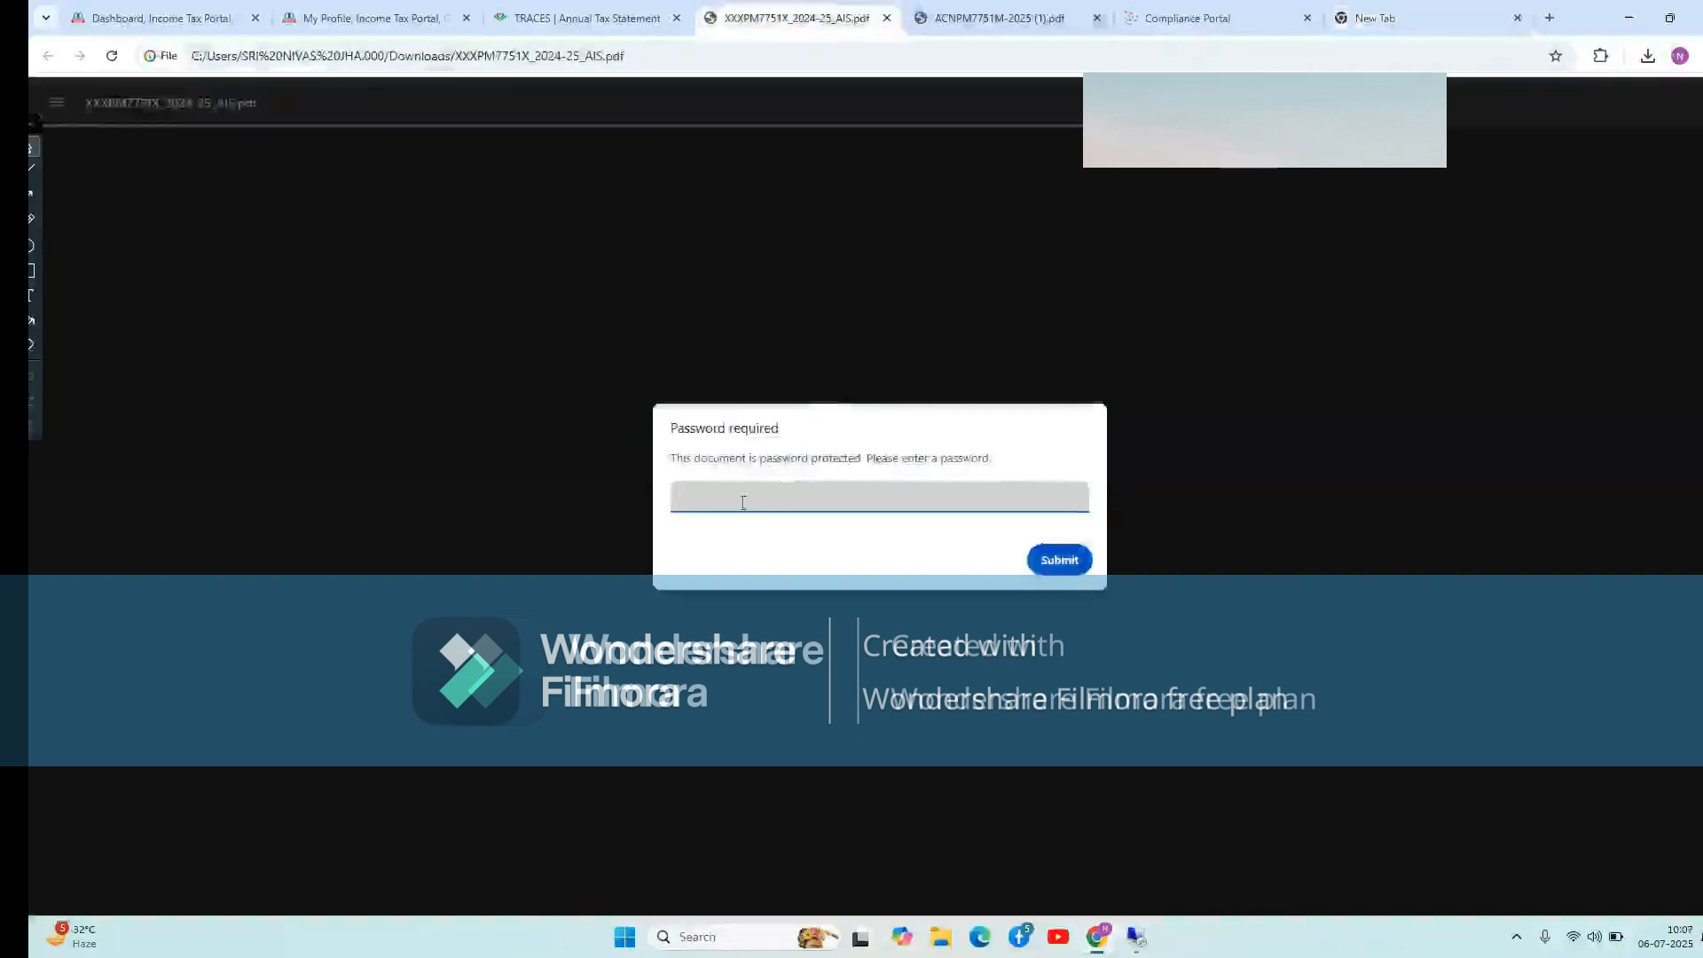
key(ctrl+v)
click(1060, 560)
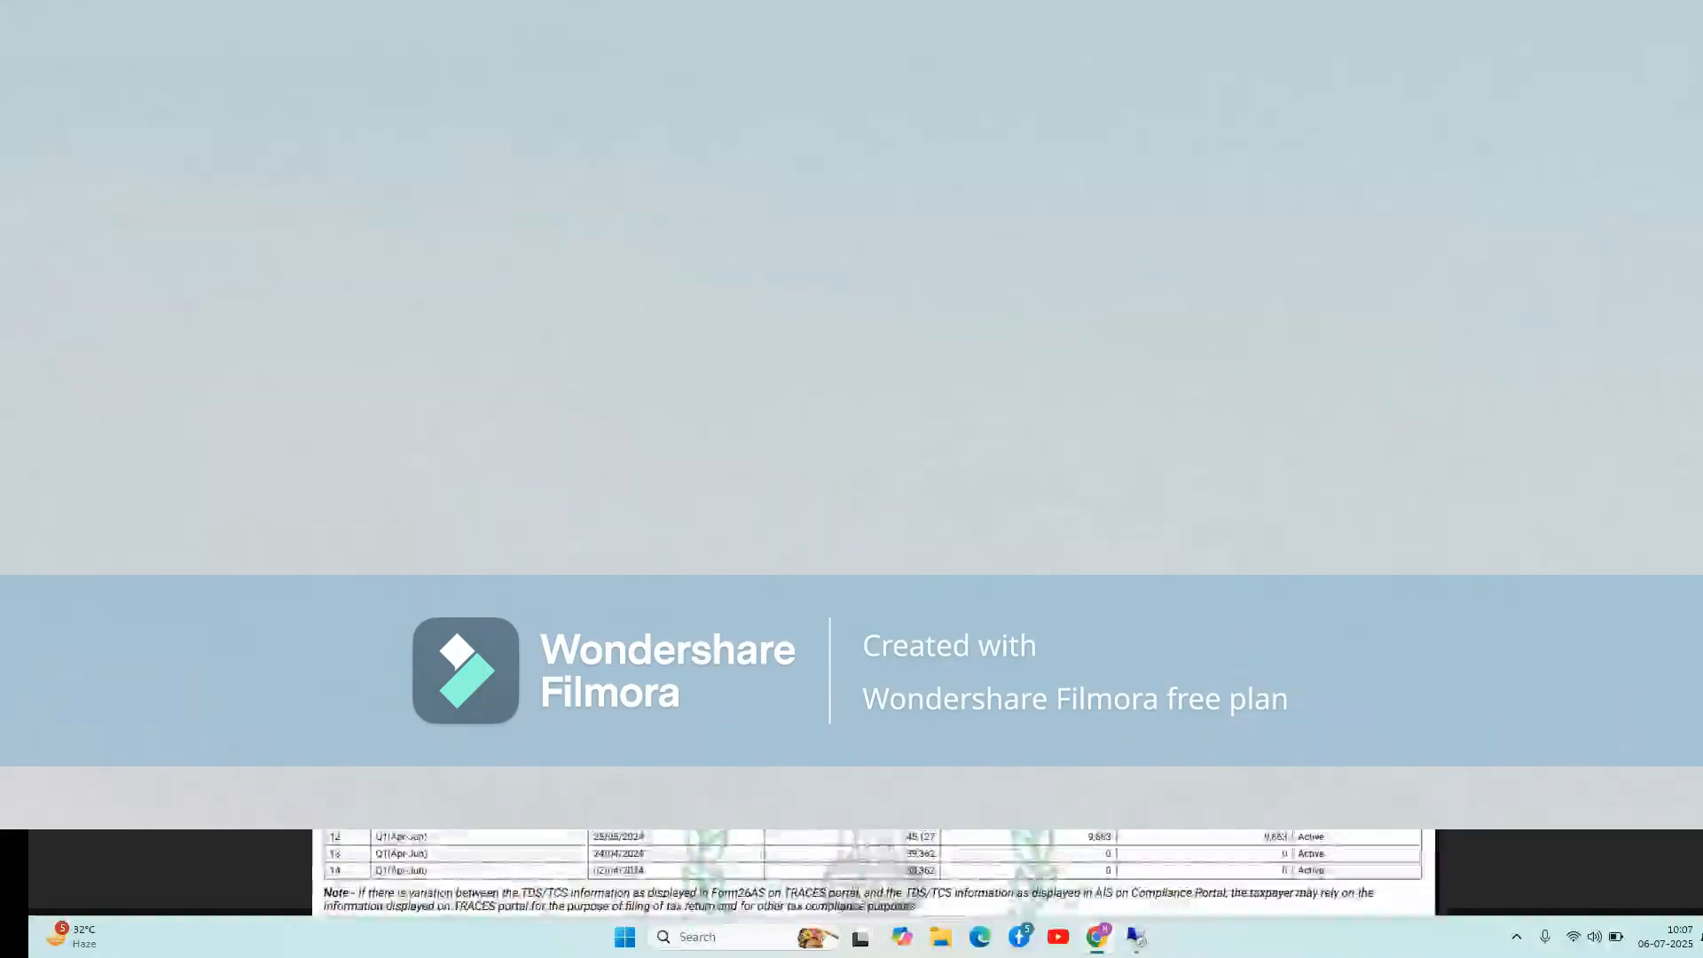
Review the entries in the AIS PDF and unlock the downloaded TIS PDF by entering its document password
scroll(873, 872, up, 1)
scroll(873, 872, down, 10)
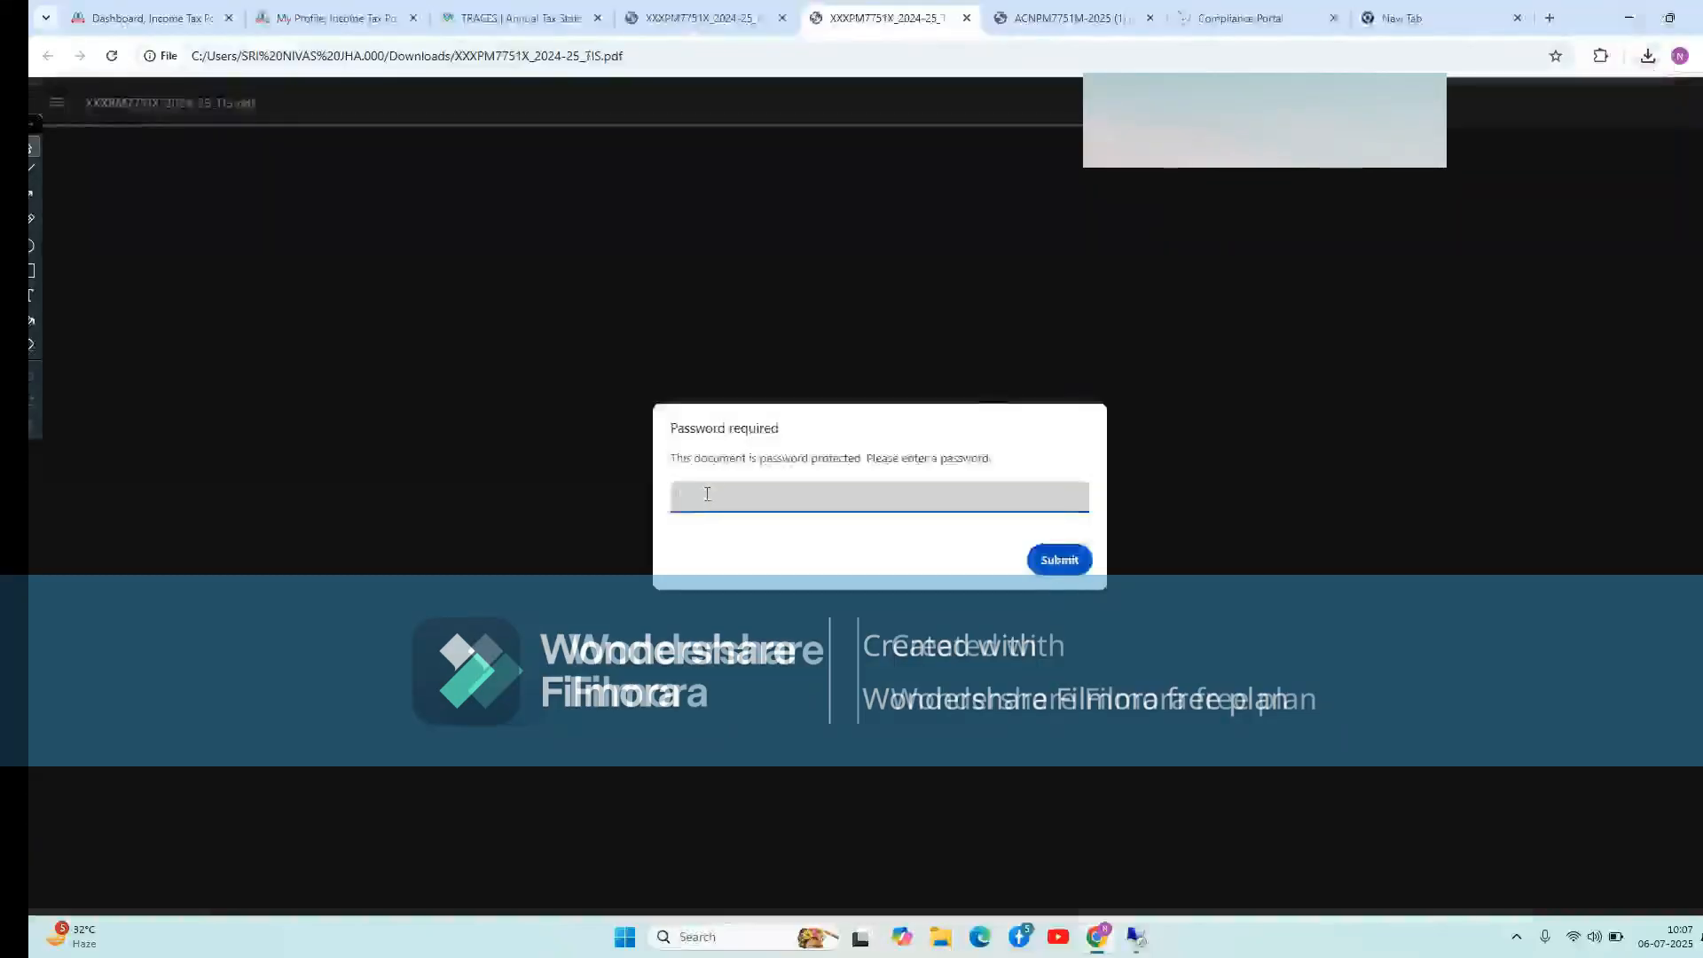
key(ctrl+v)
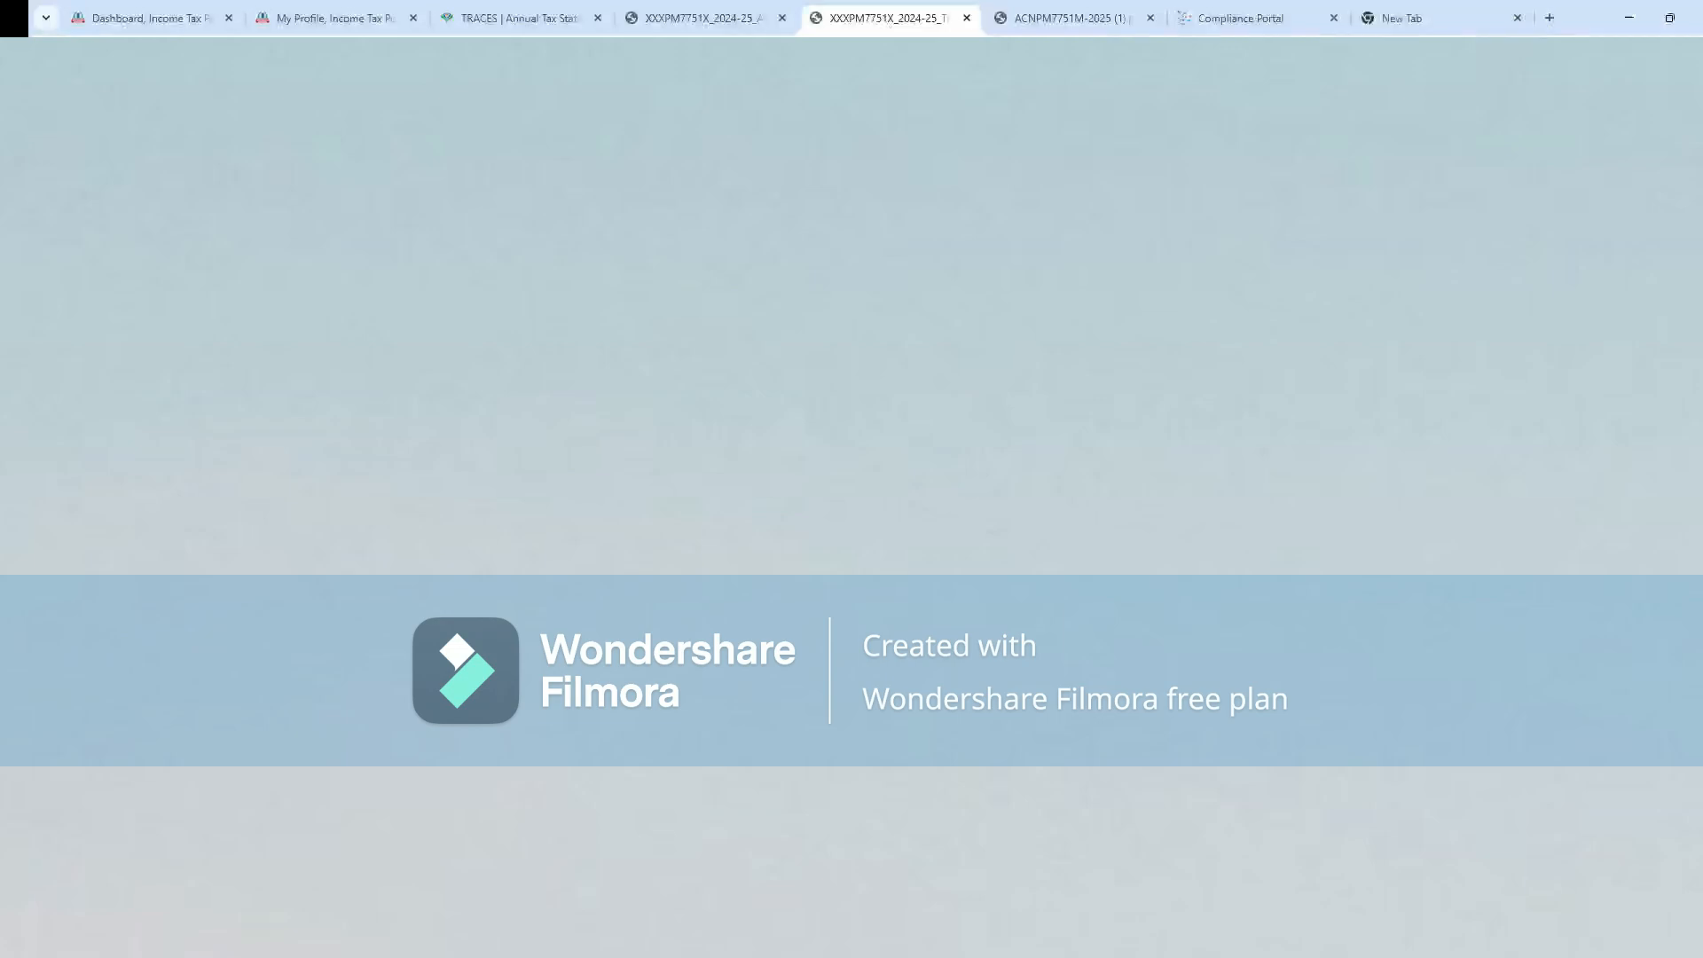
click(689, 7)
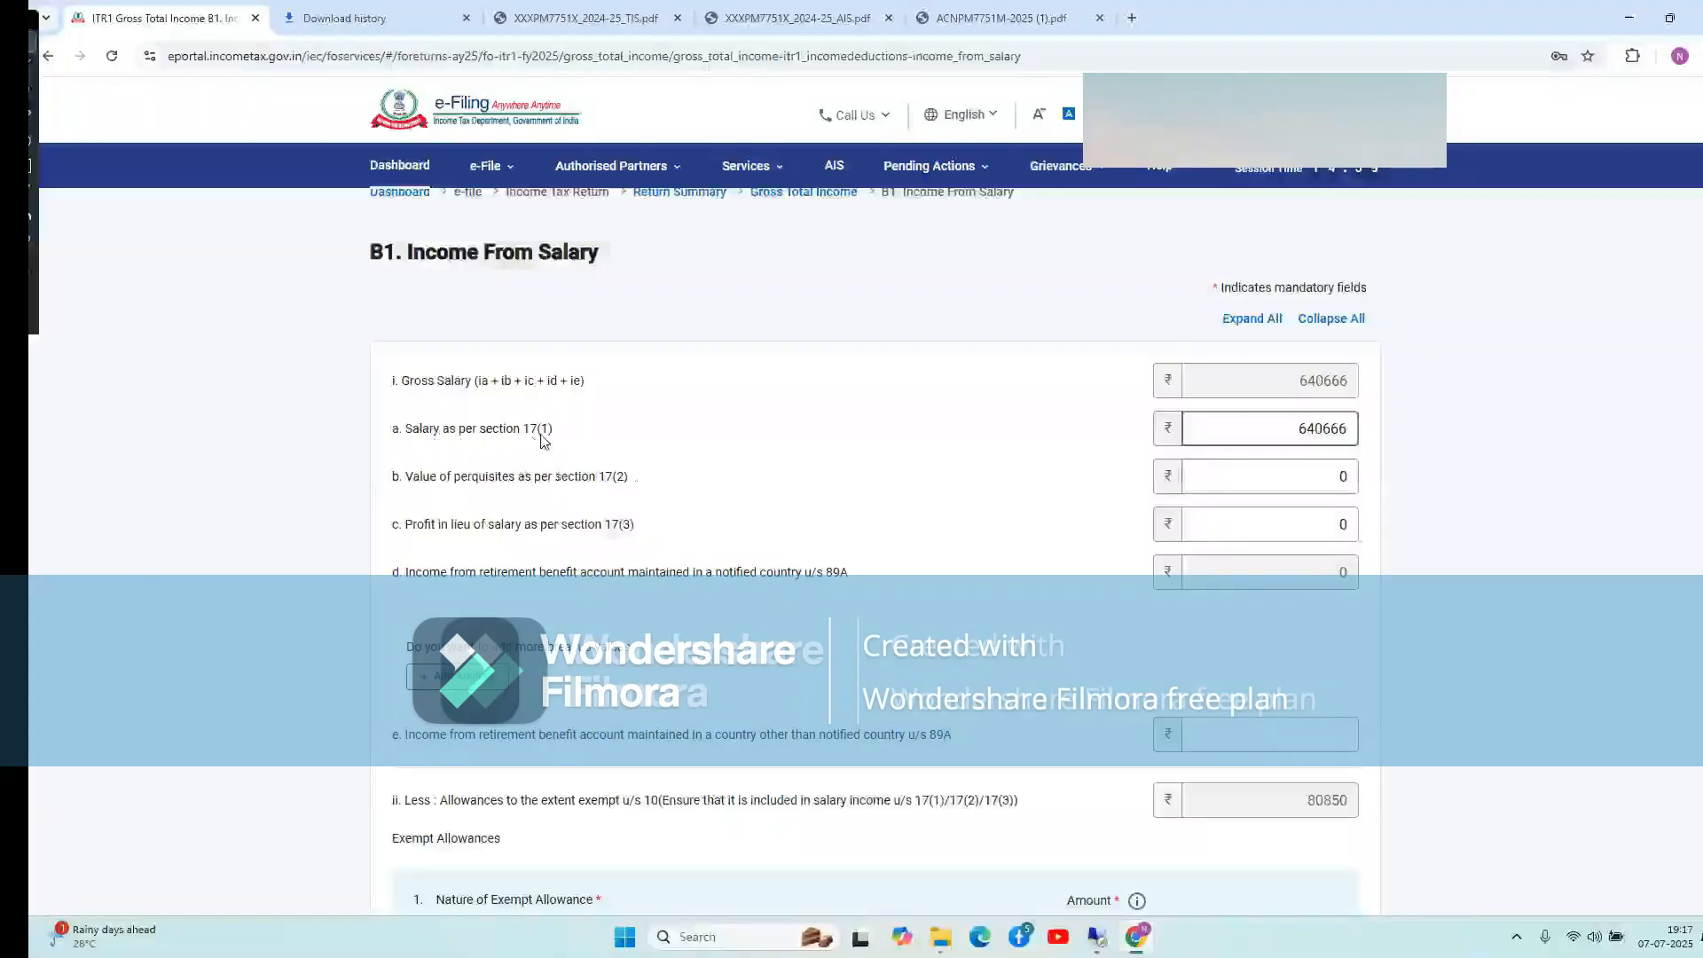
Check the section 17(1), 17(2) and 17(3) salary components in the return's Income From Salary section
key(Tab)
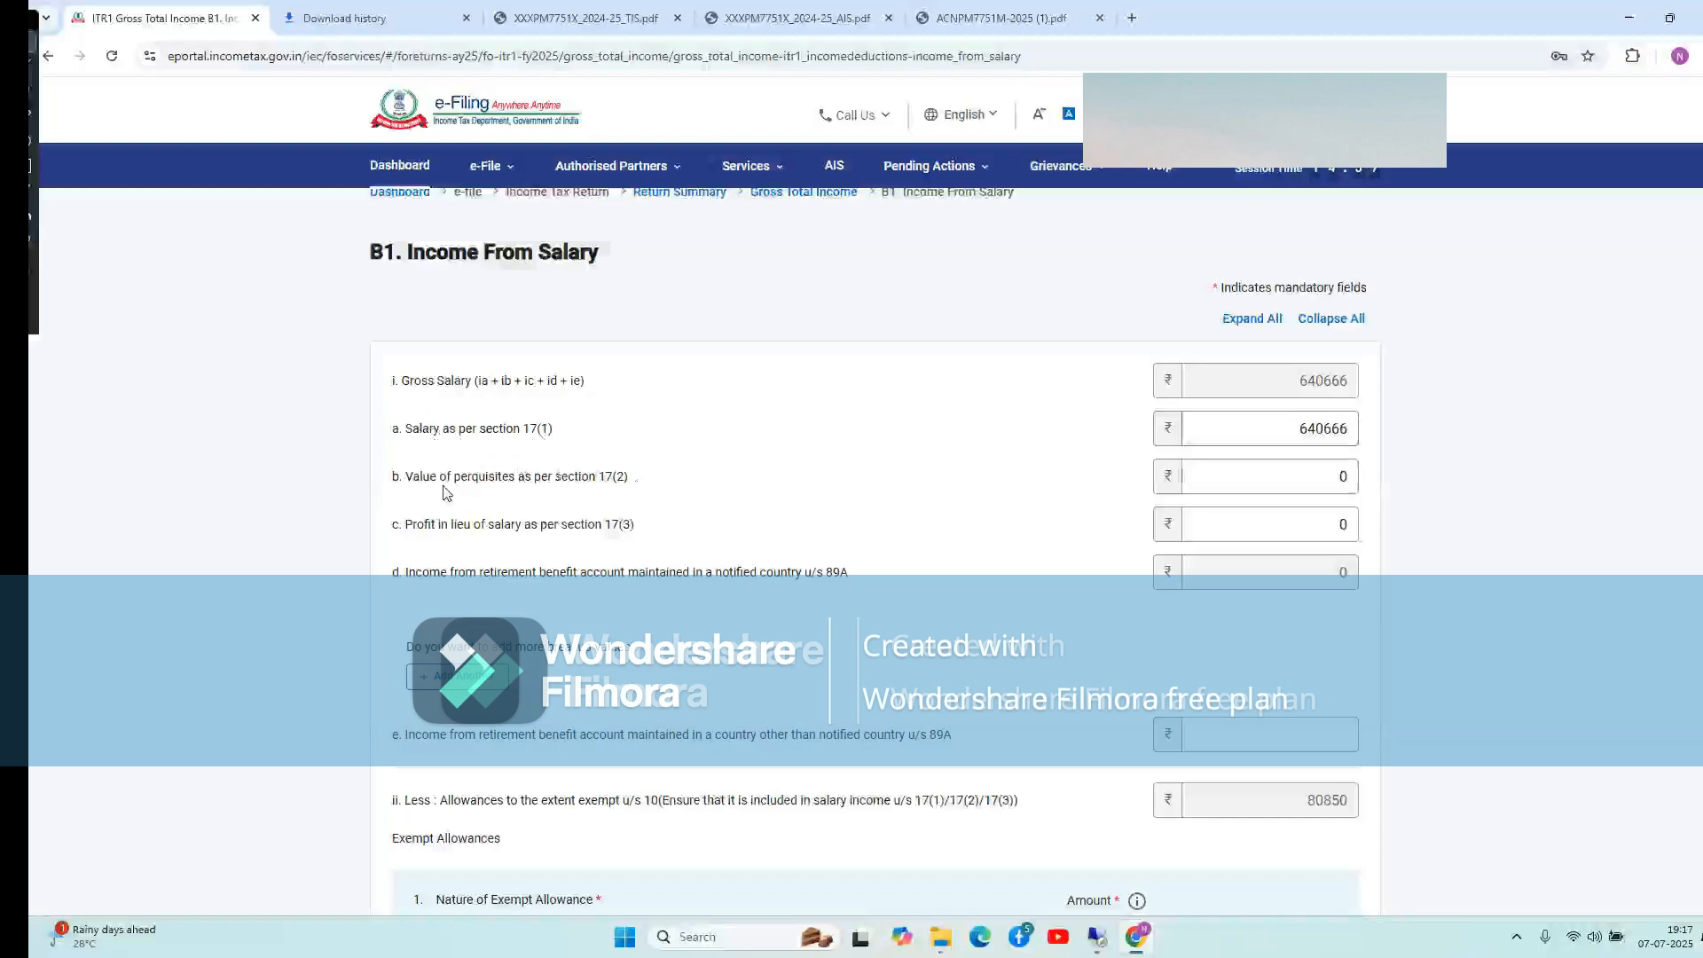
key(Tab)
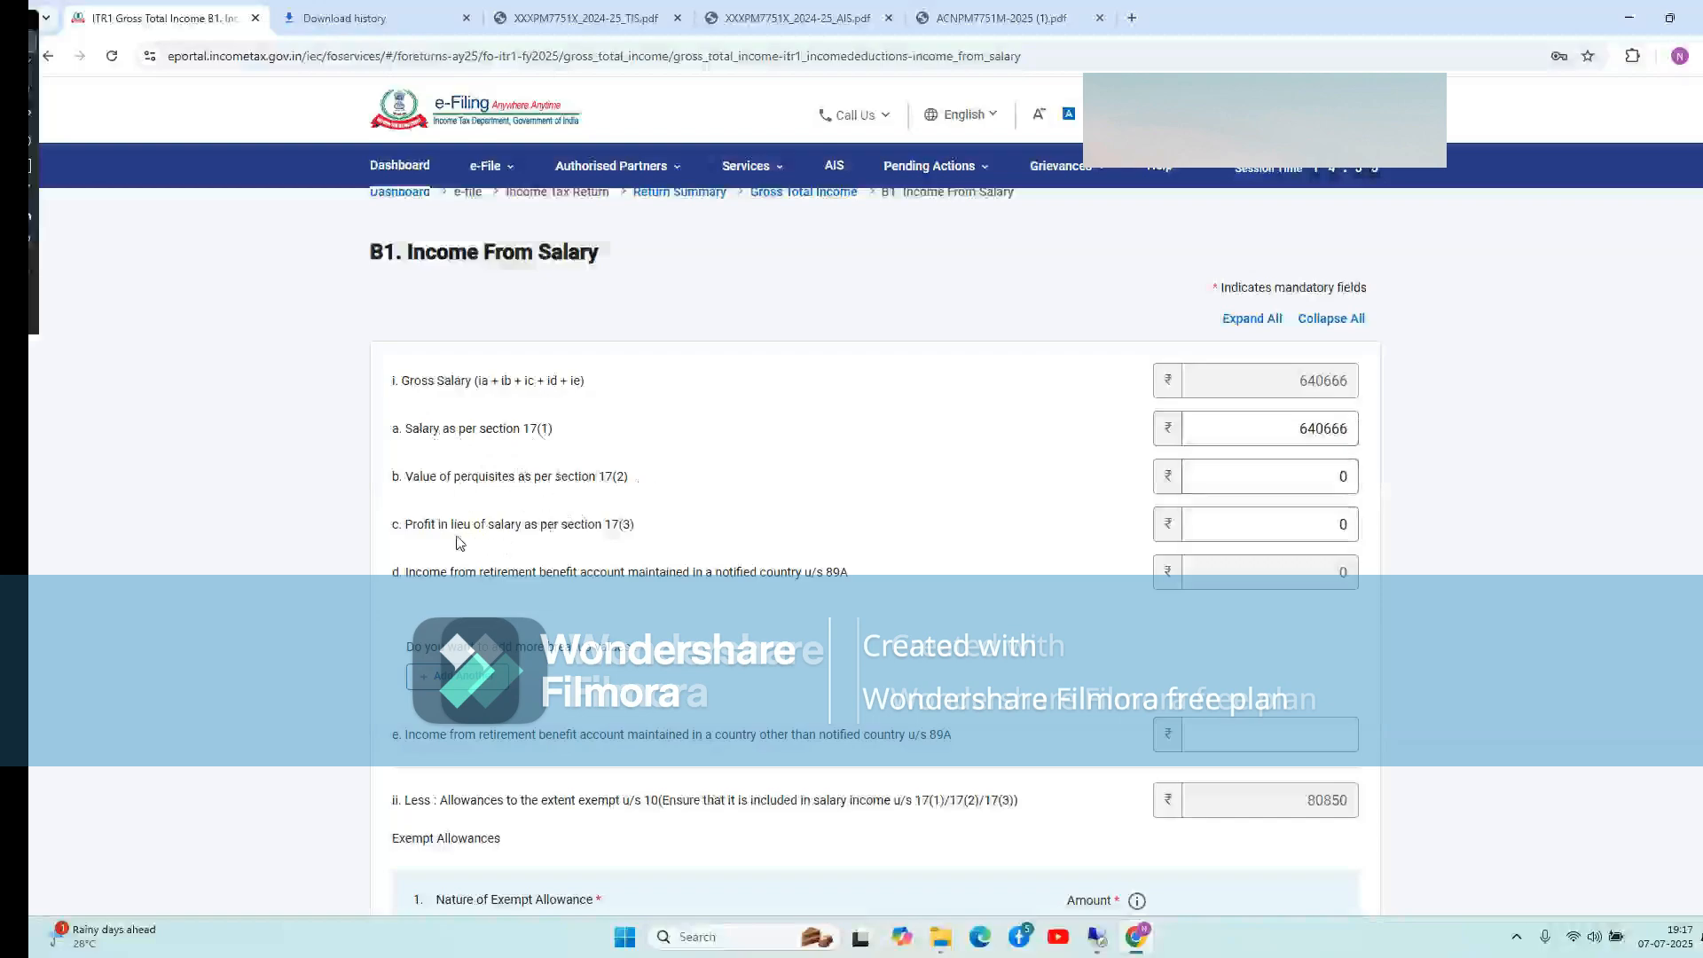
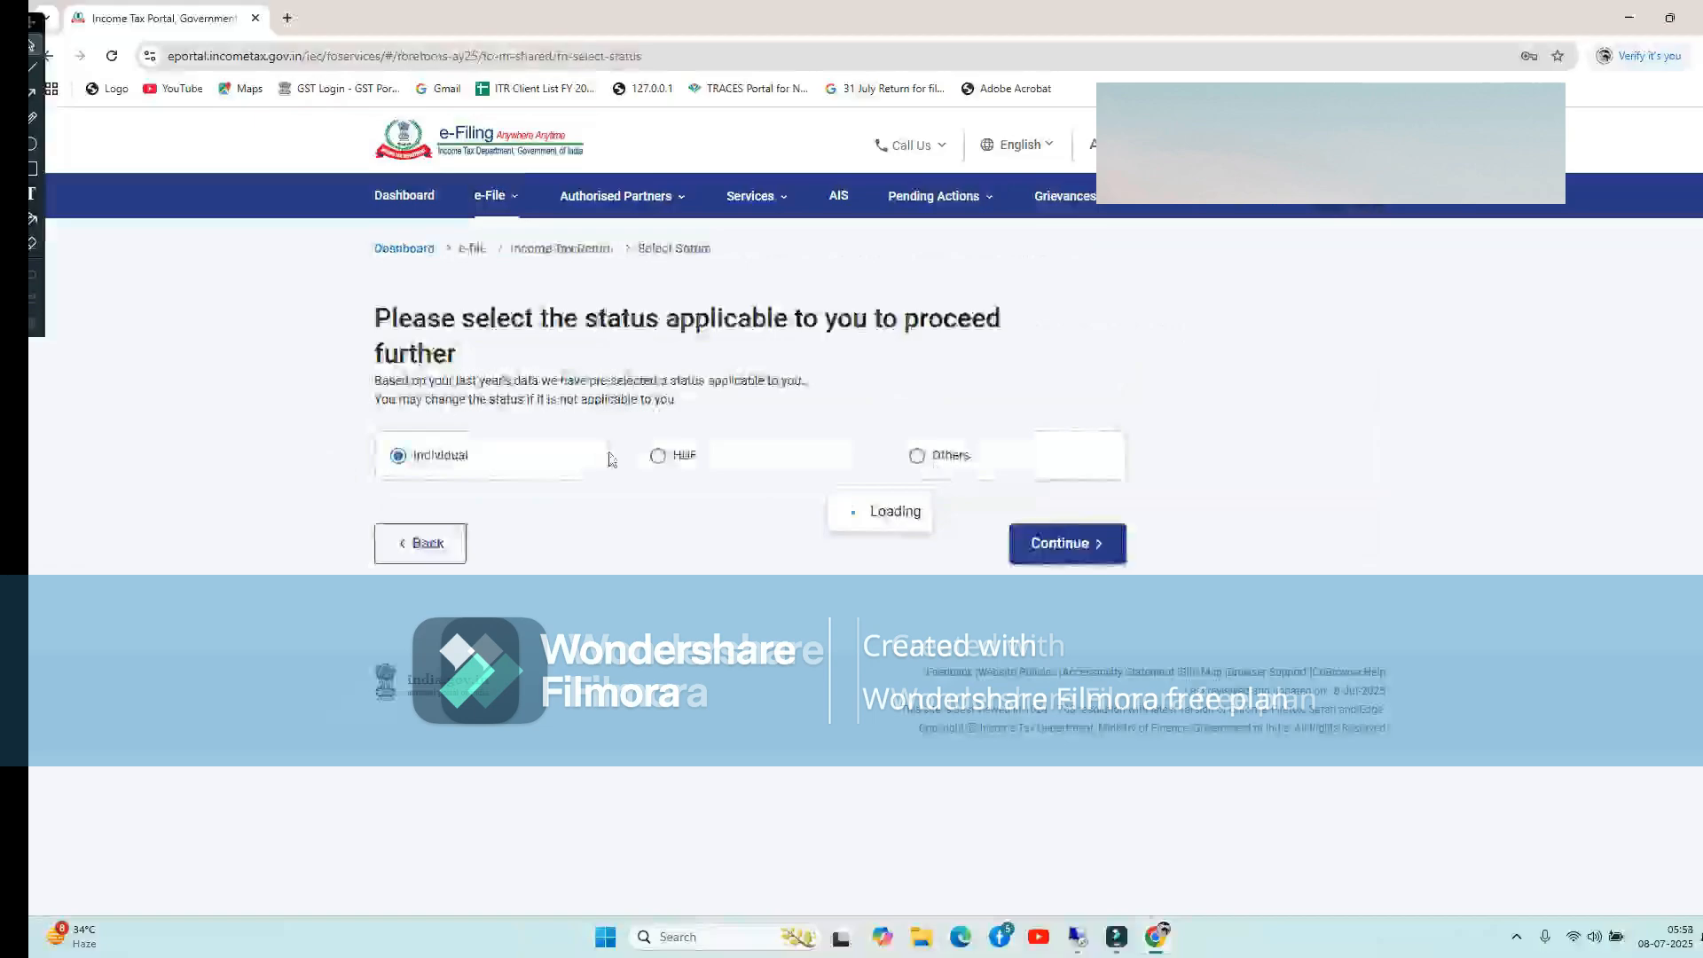
Continue with the Individual status and select the ITR-1 form for A.Y. 2025-26
click(1065, 551)
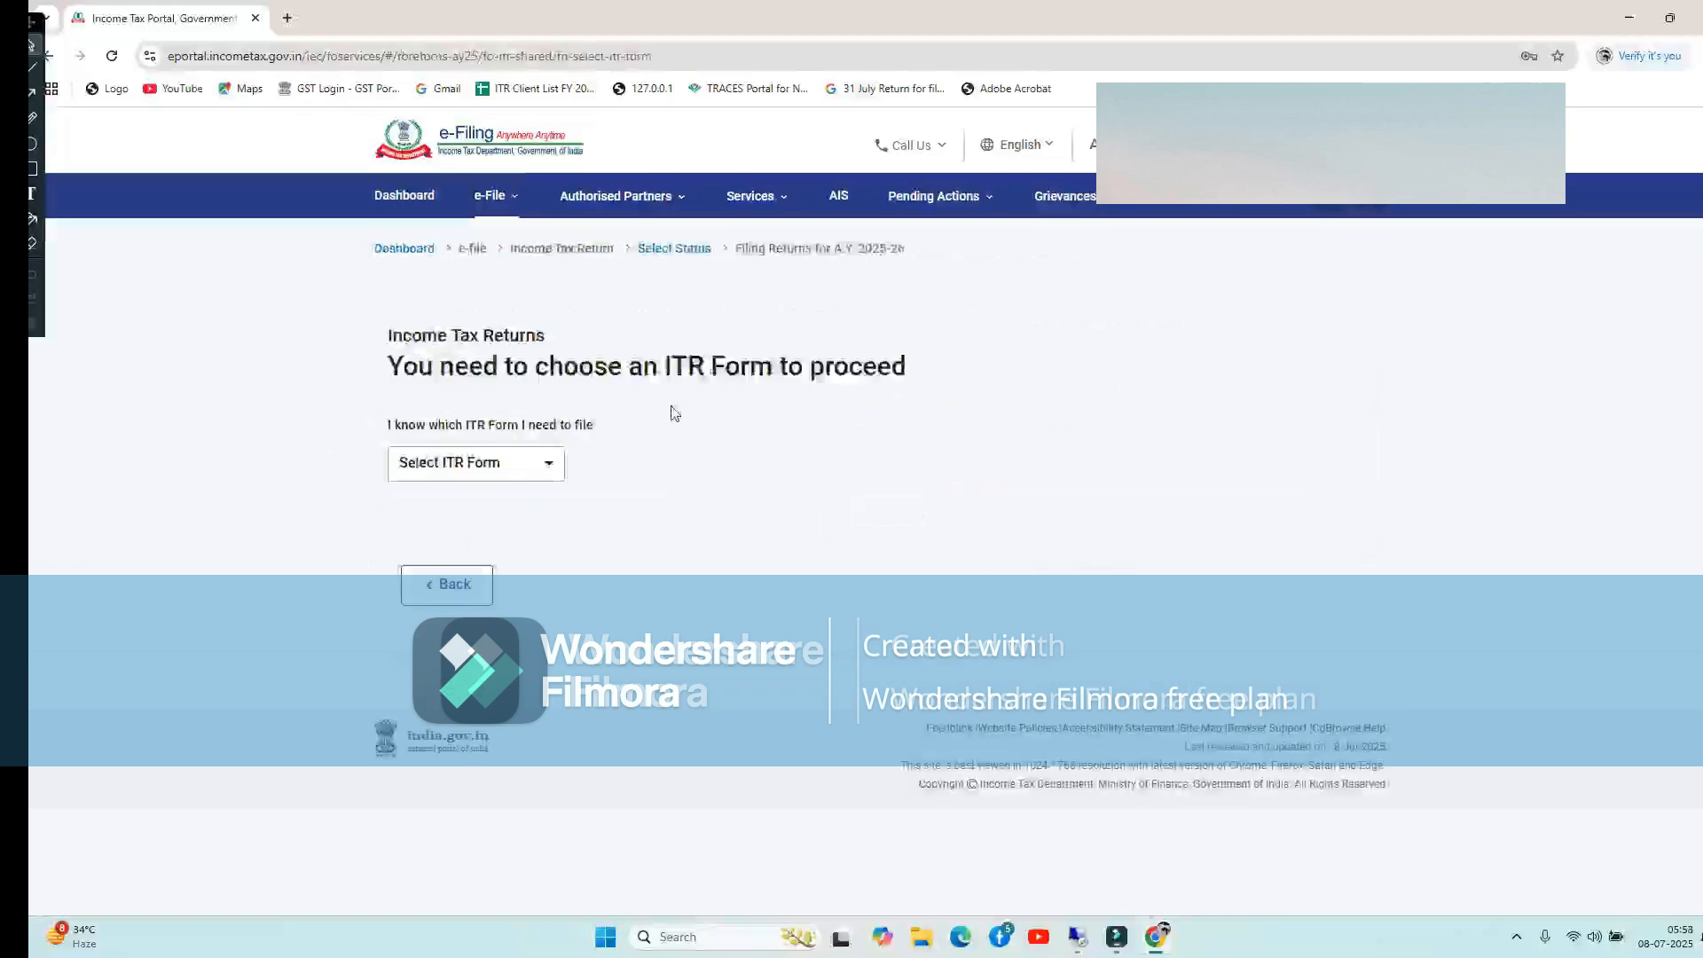
click(538, 468)
double_click(465, 556)
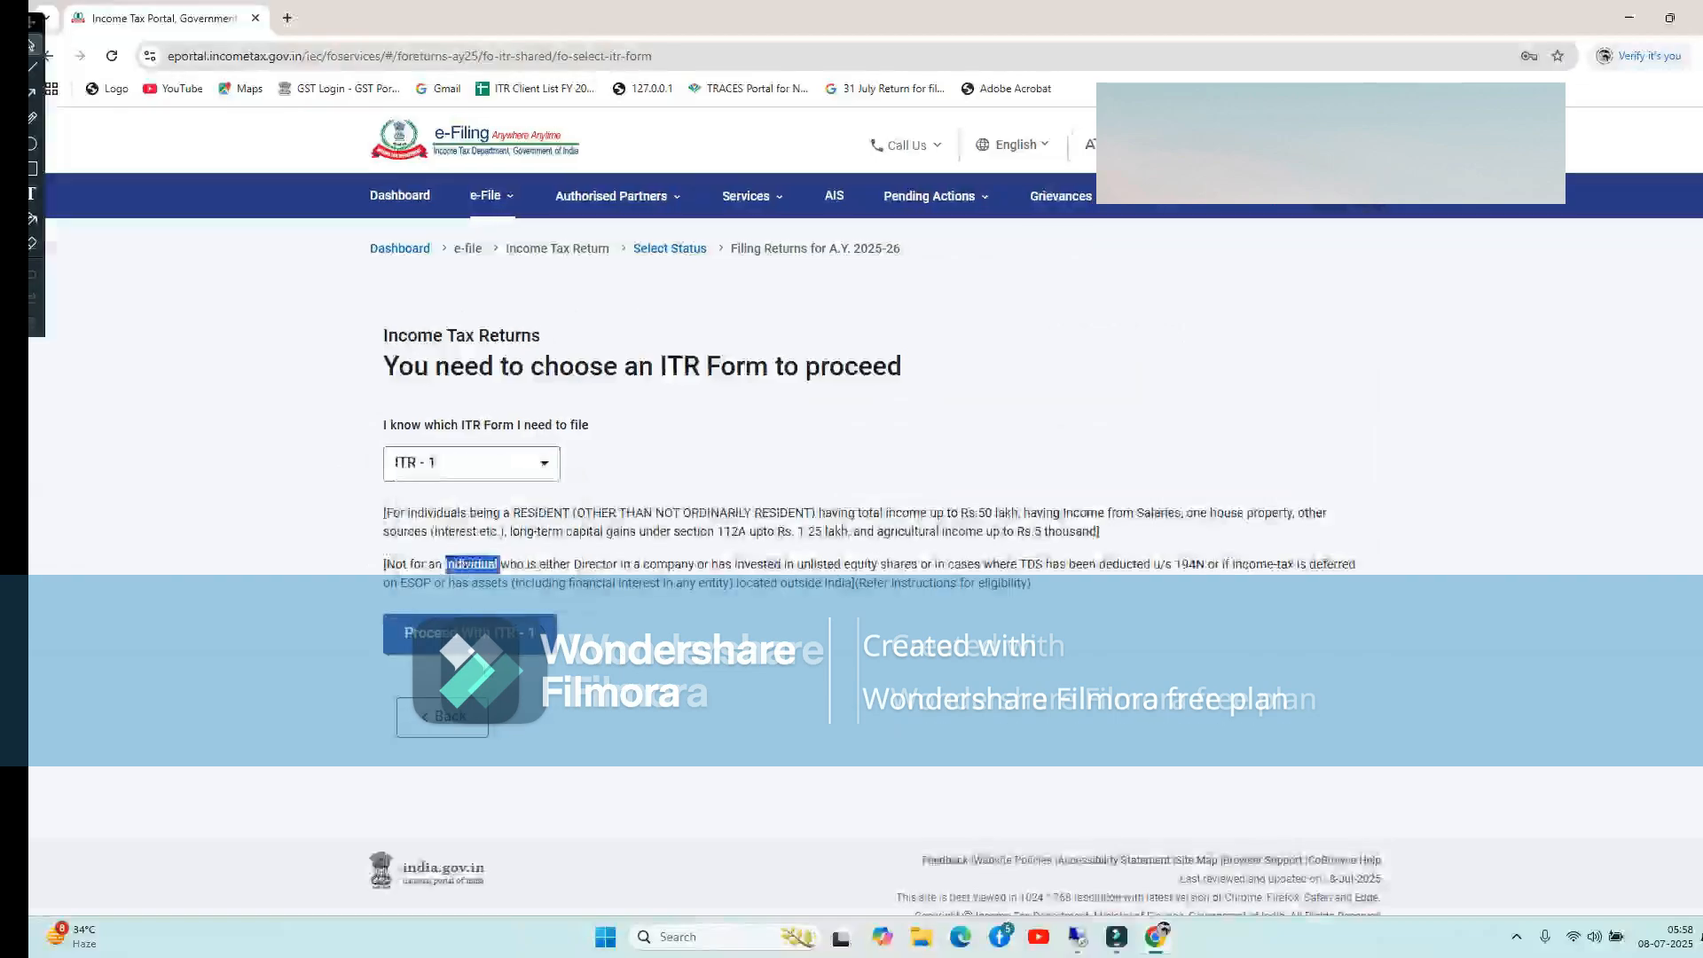
Start the ITR-1 return, acknowledge the tax-regime and pre-filled data notices, and open the Gross Total Income schedule
click(512, 644)
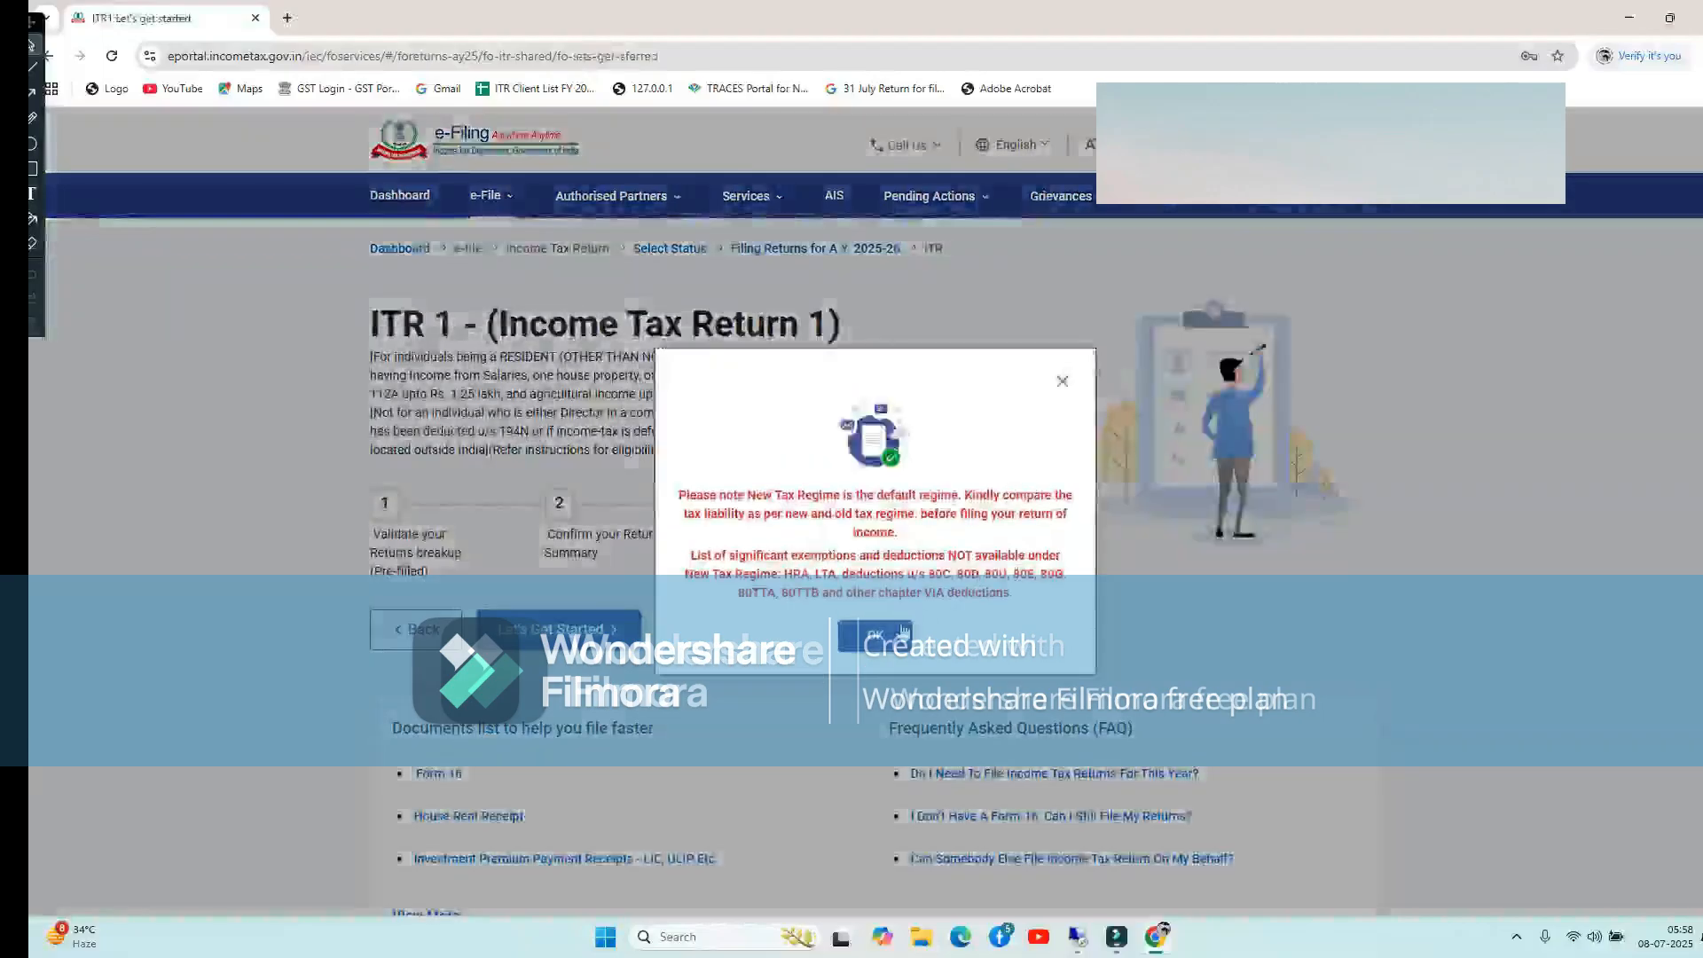
click(901, 632)
click(559, 628)
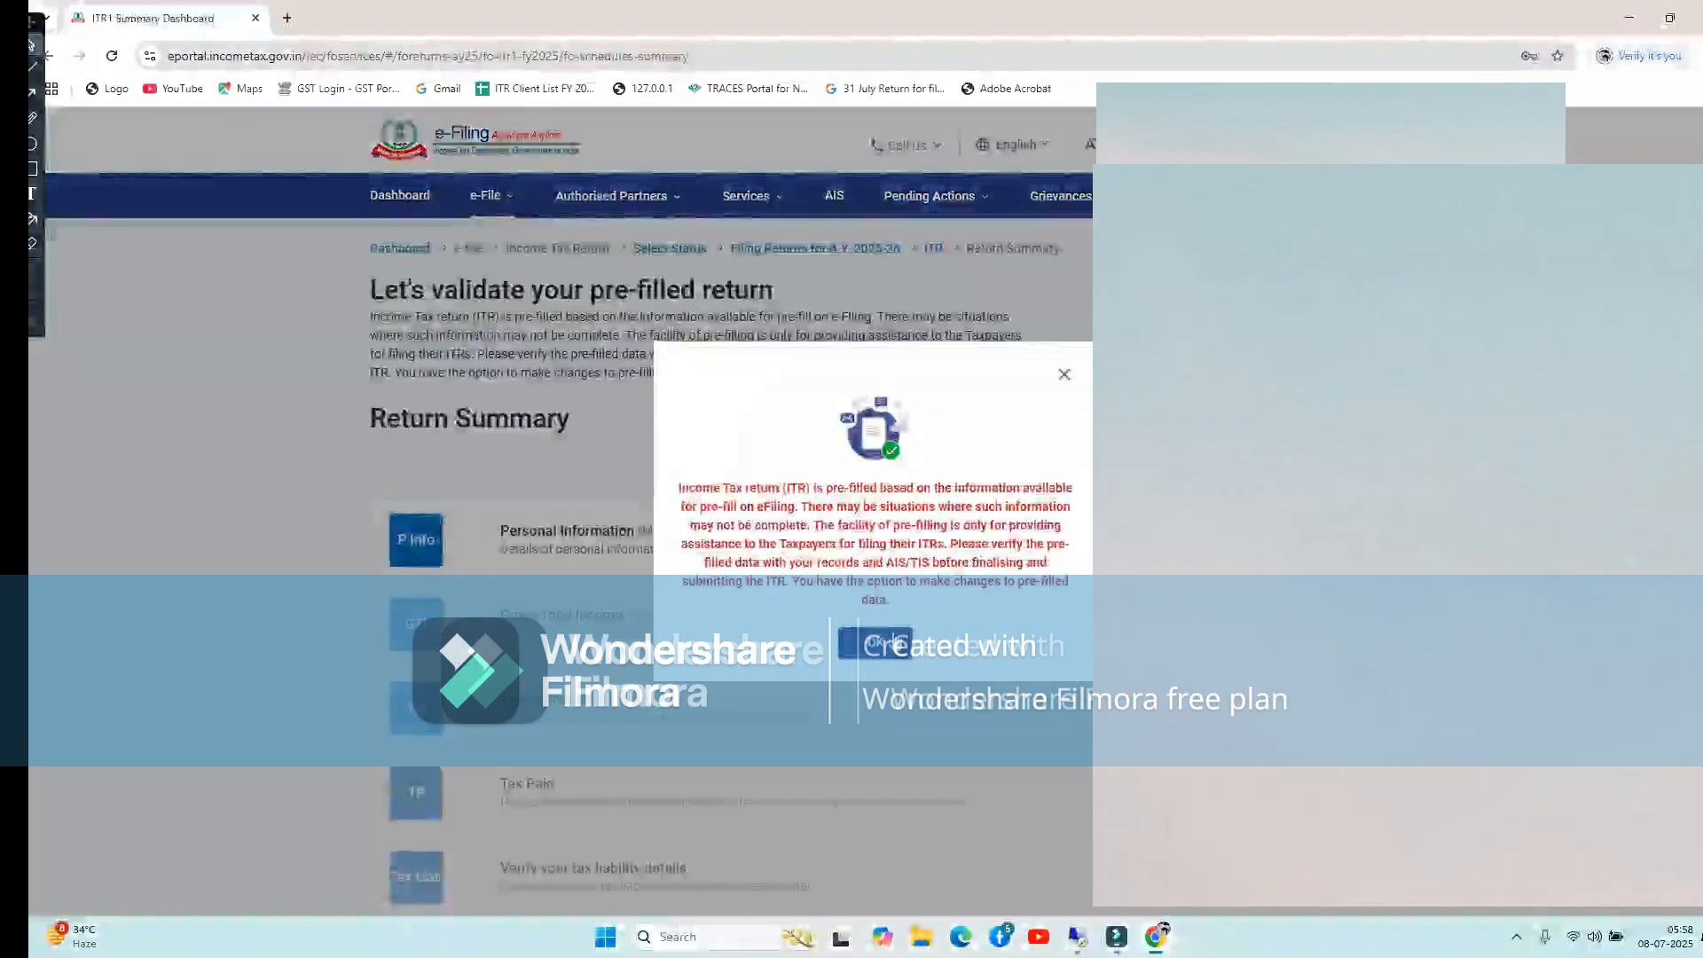
click(771, 555)
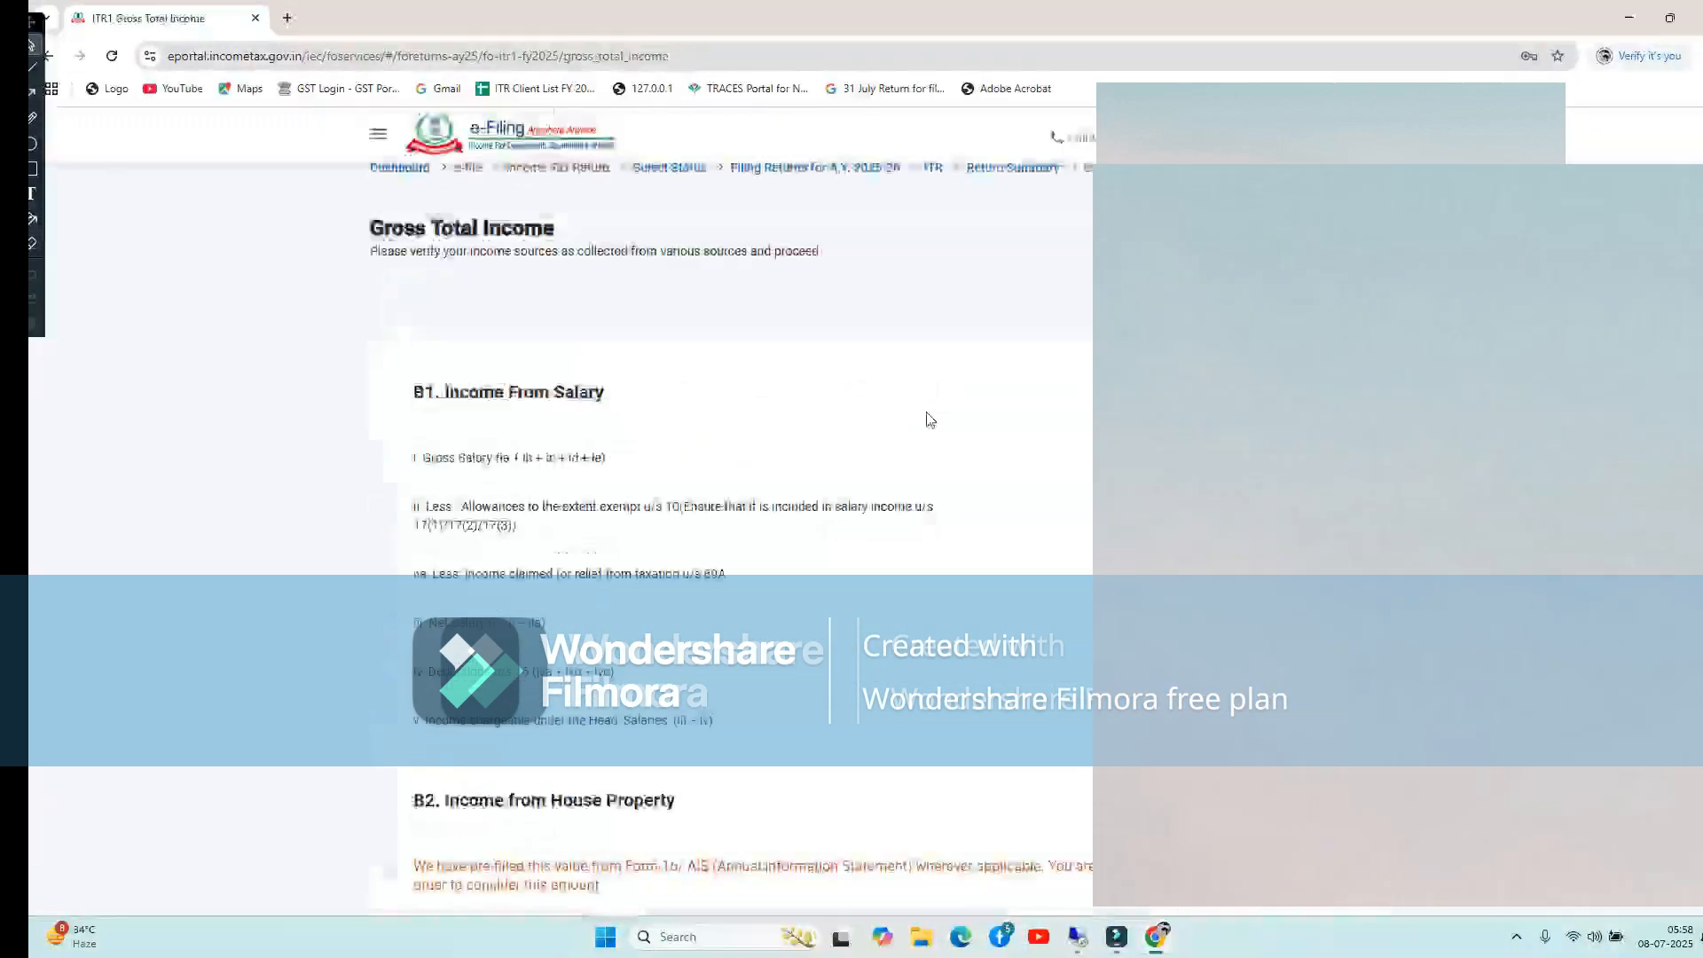
Review the Gross Total Income schedule, return to the summary, and reopen the schedule to edit B1. Income From Salary
scroll(930, 419, down, 15)
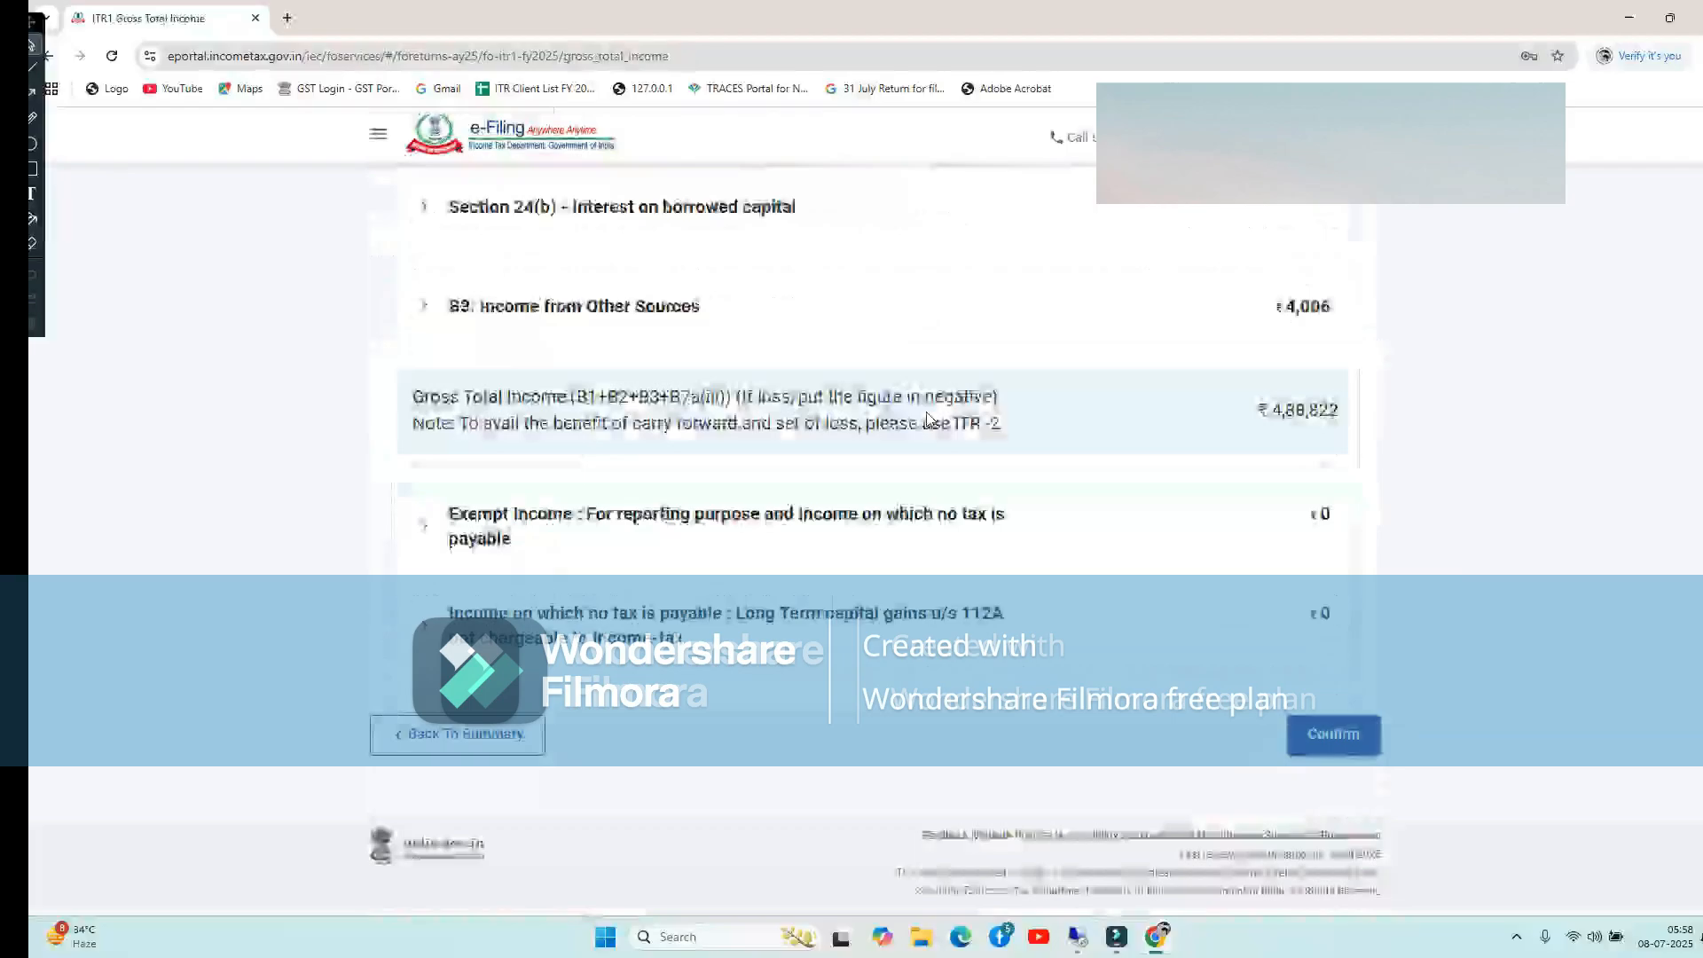
click(461, 734)
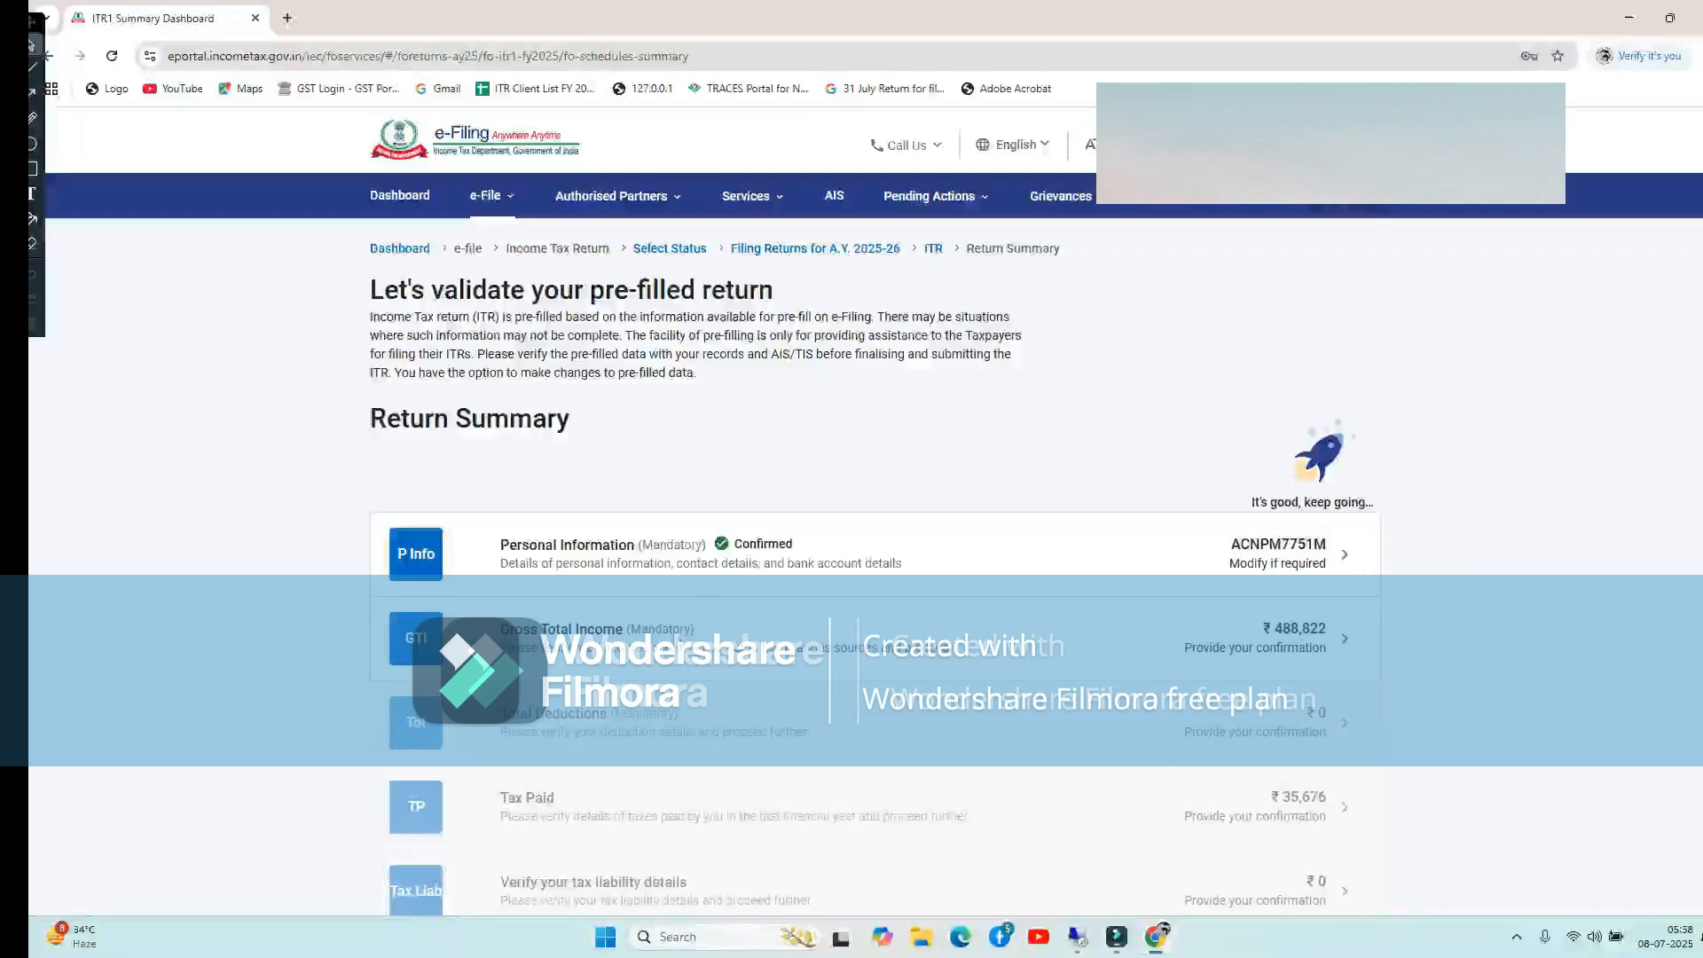
click(709, 634)
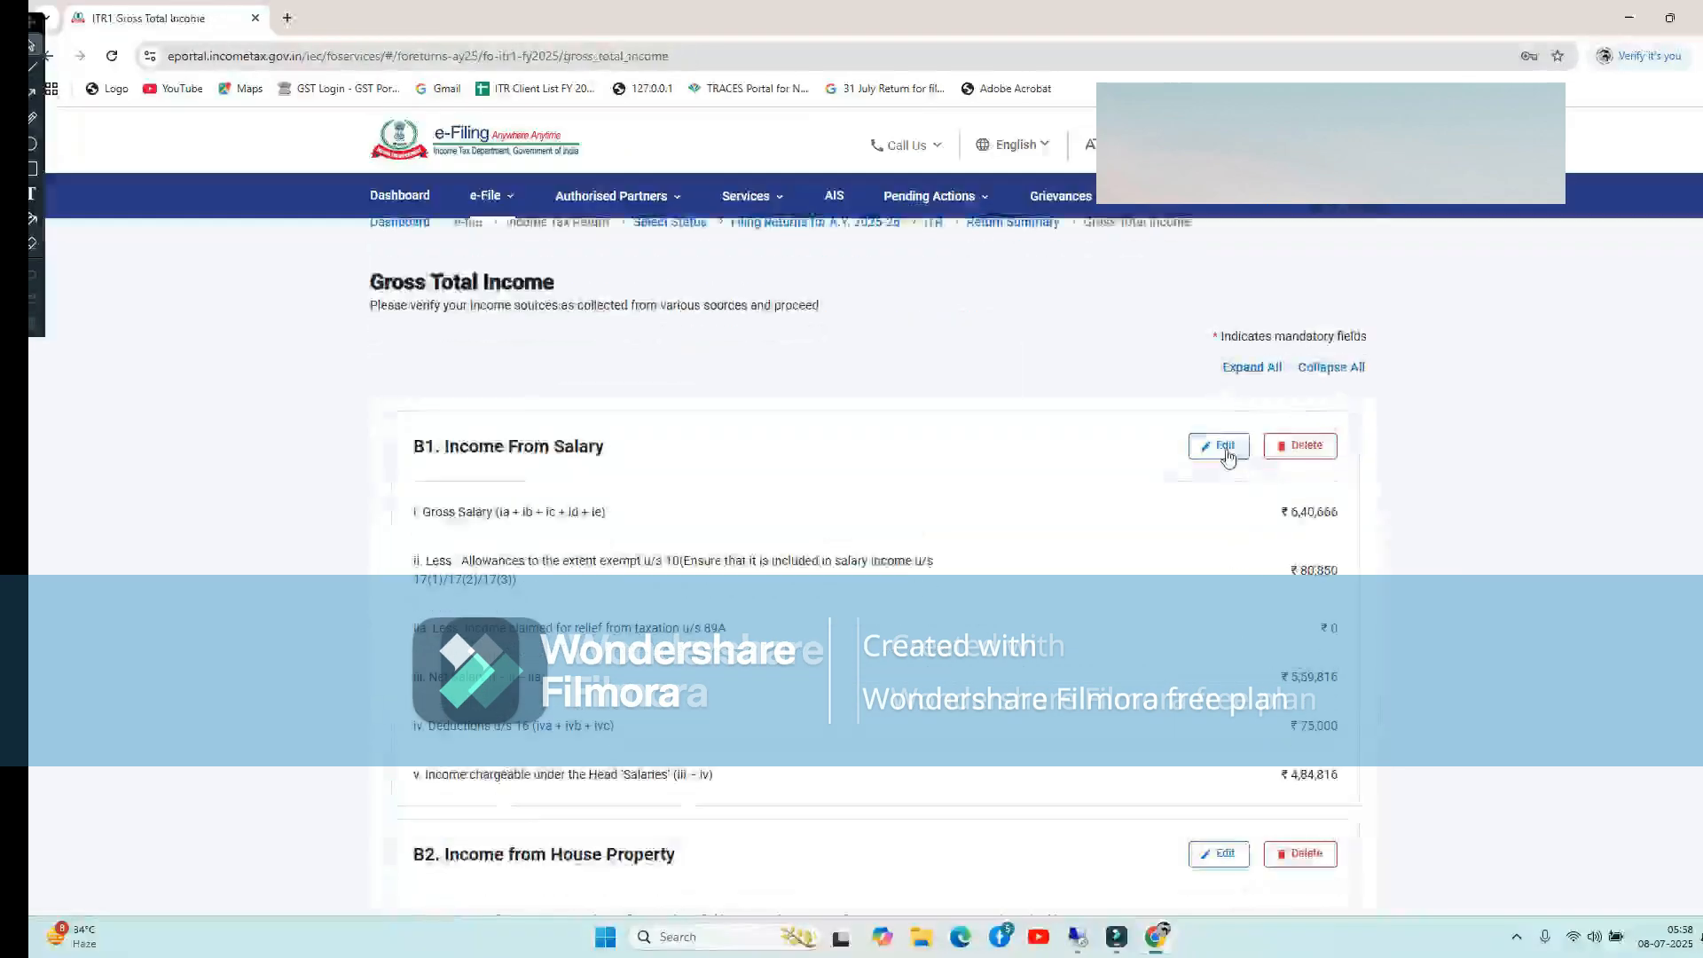
click(1221, 446)
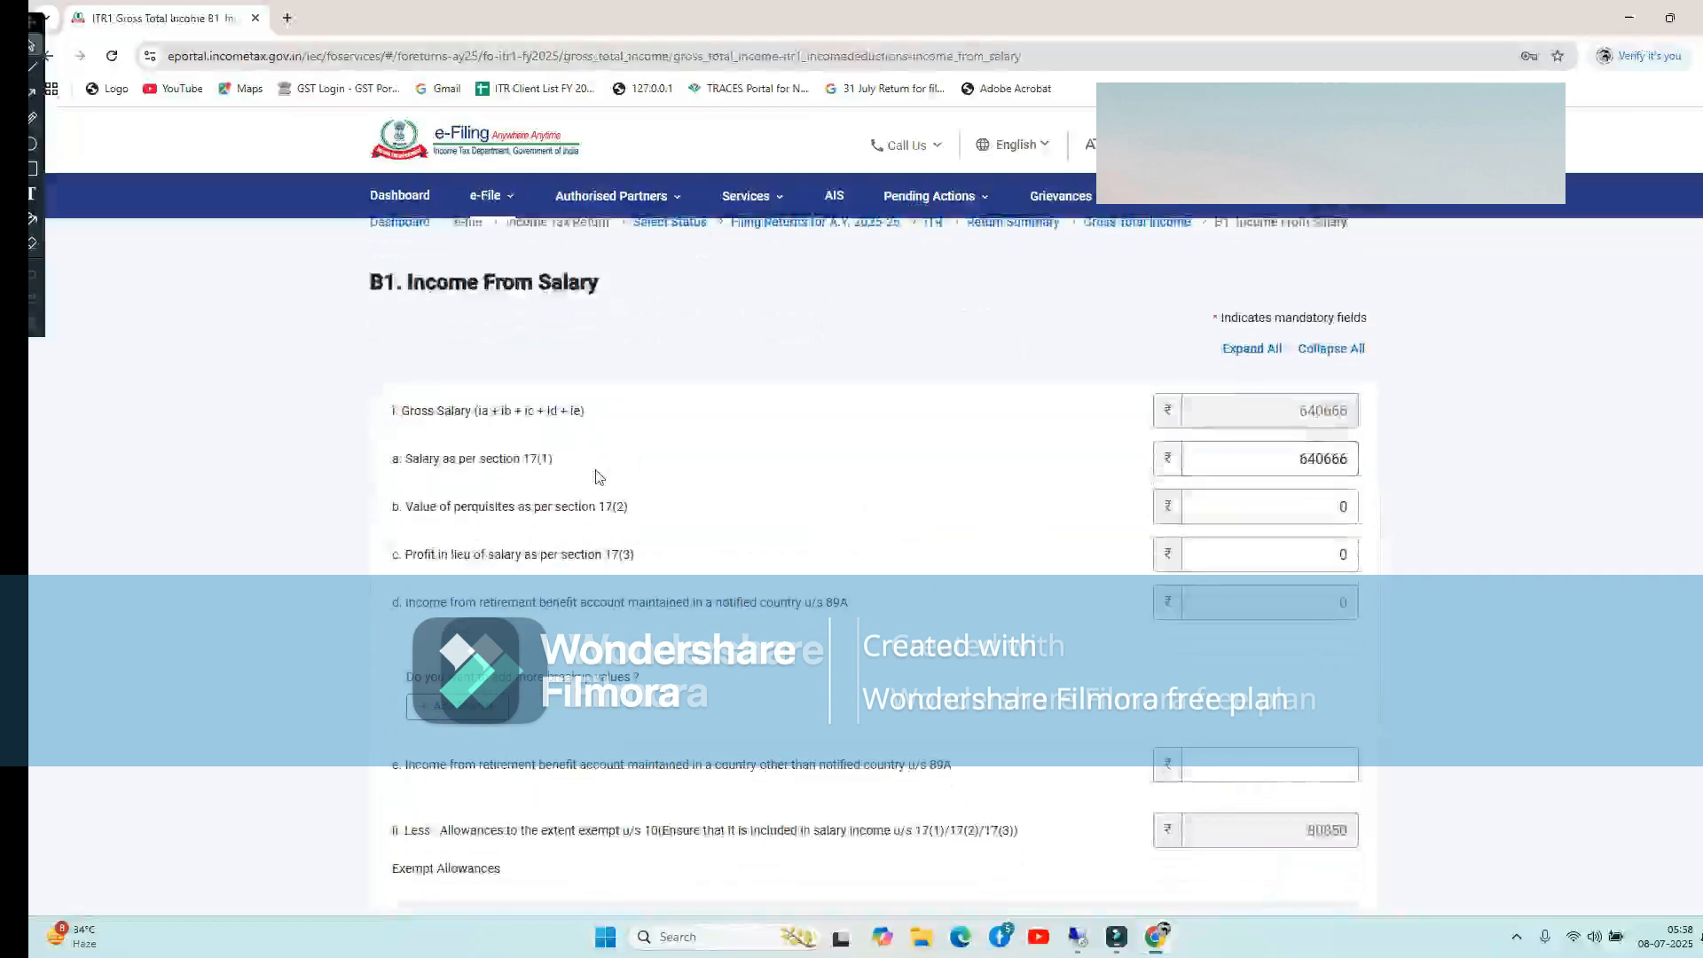
Check the section 17(1) salary, 17(2) perquisites and 17(3) profit in lieu of salary amounts under Gross Salary
click(1277, 450)
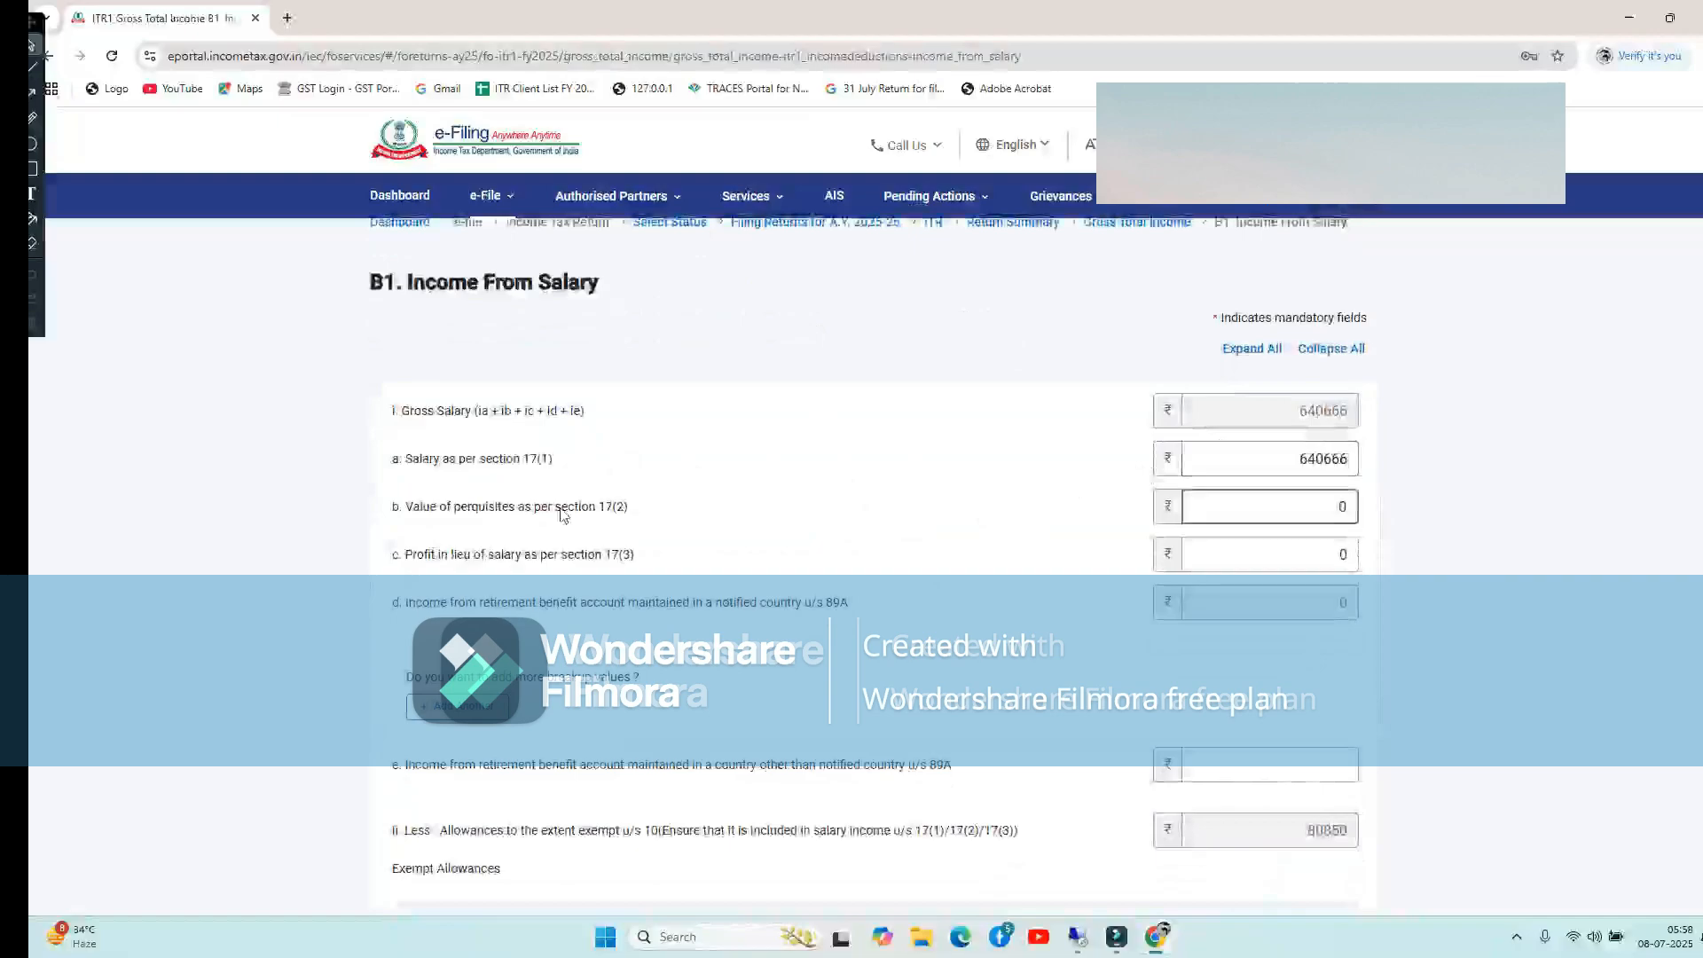
click(1312, 511)
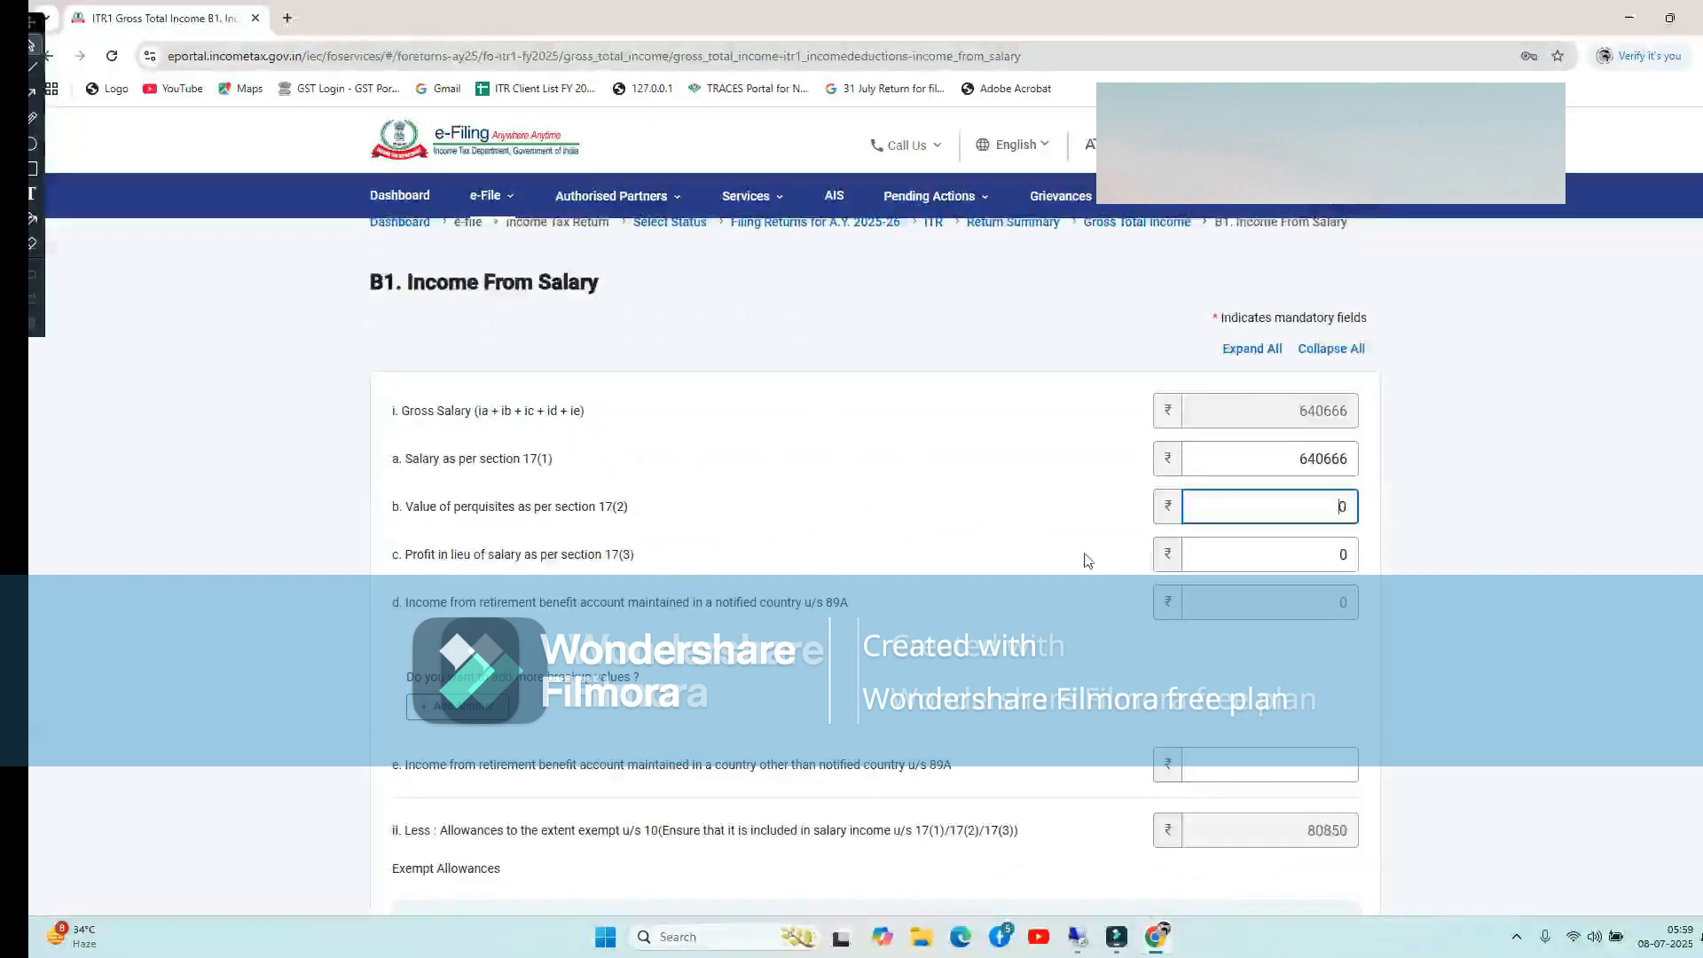
click(1185, 562)
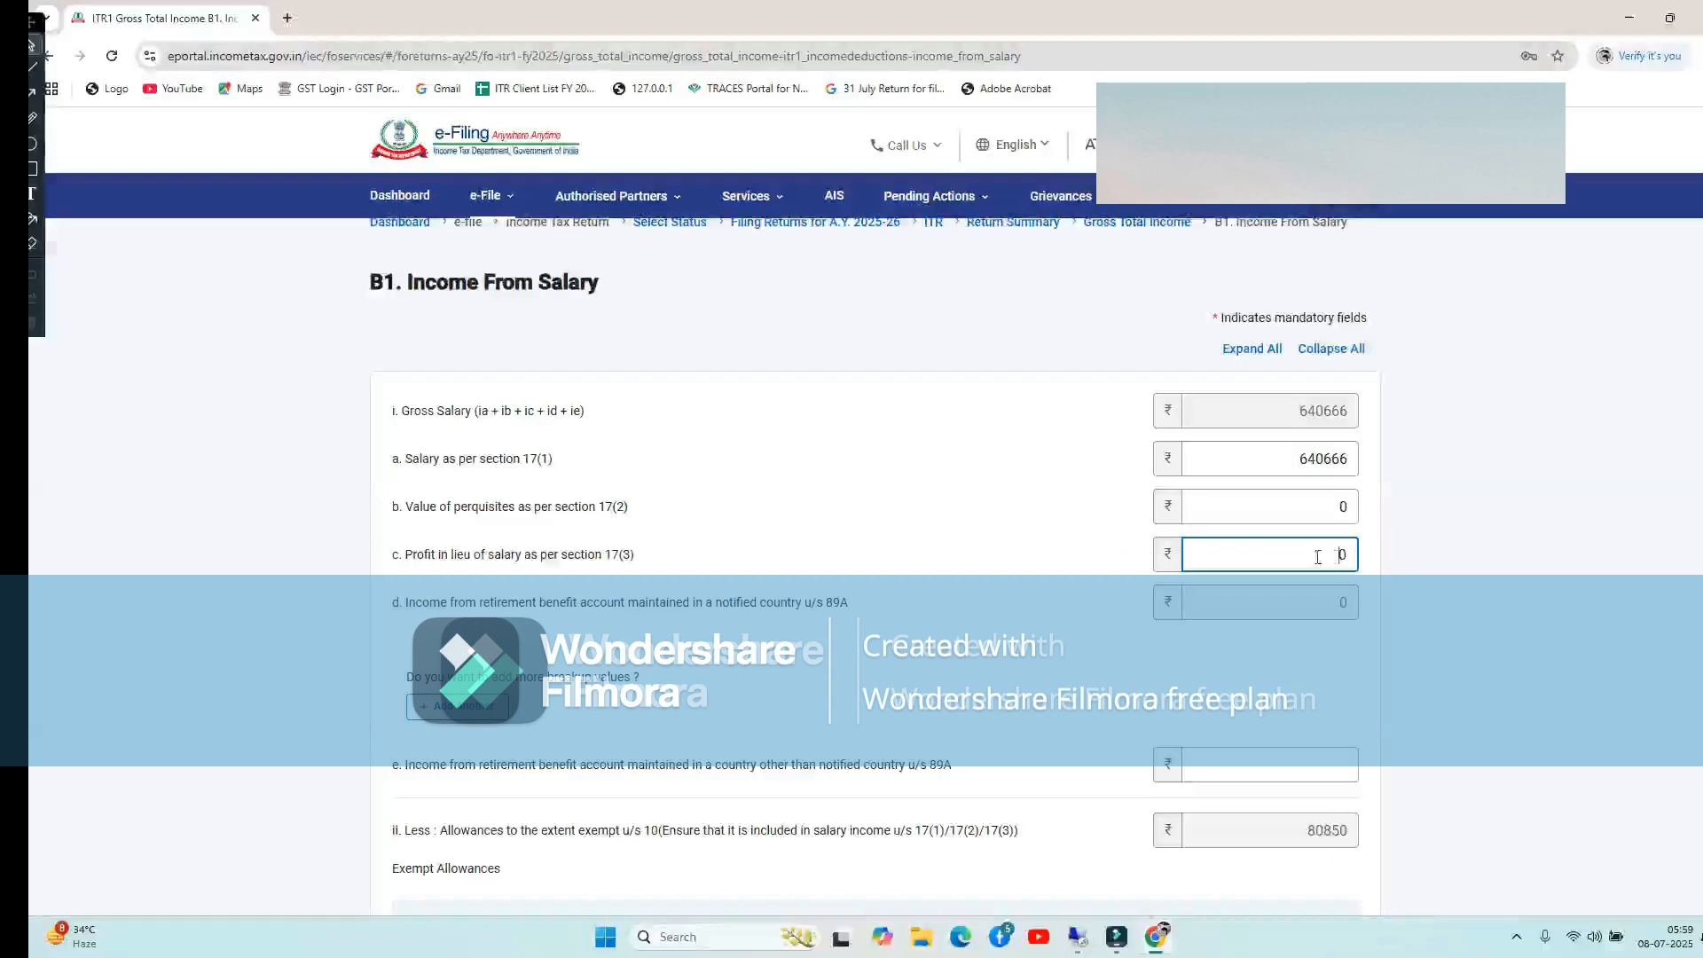
double_click(1353, 557)
click(1395, 589)
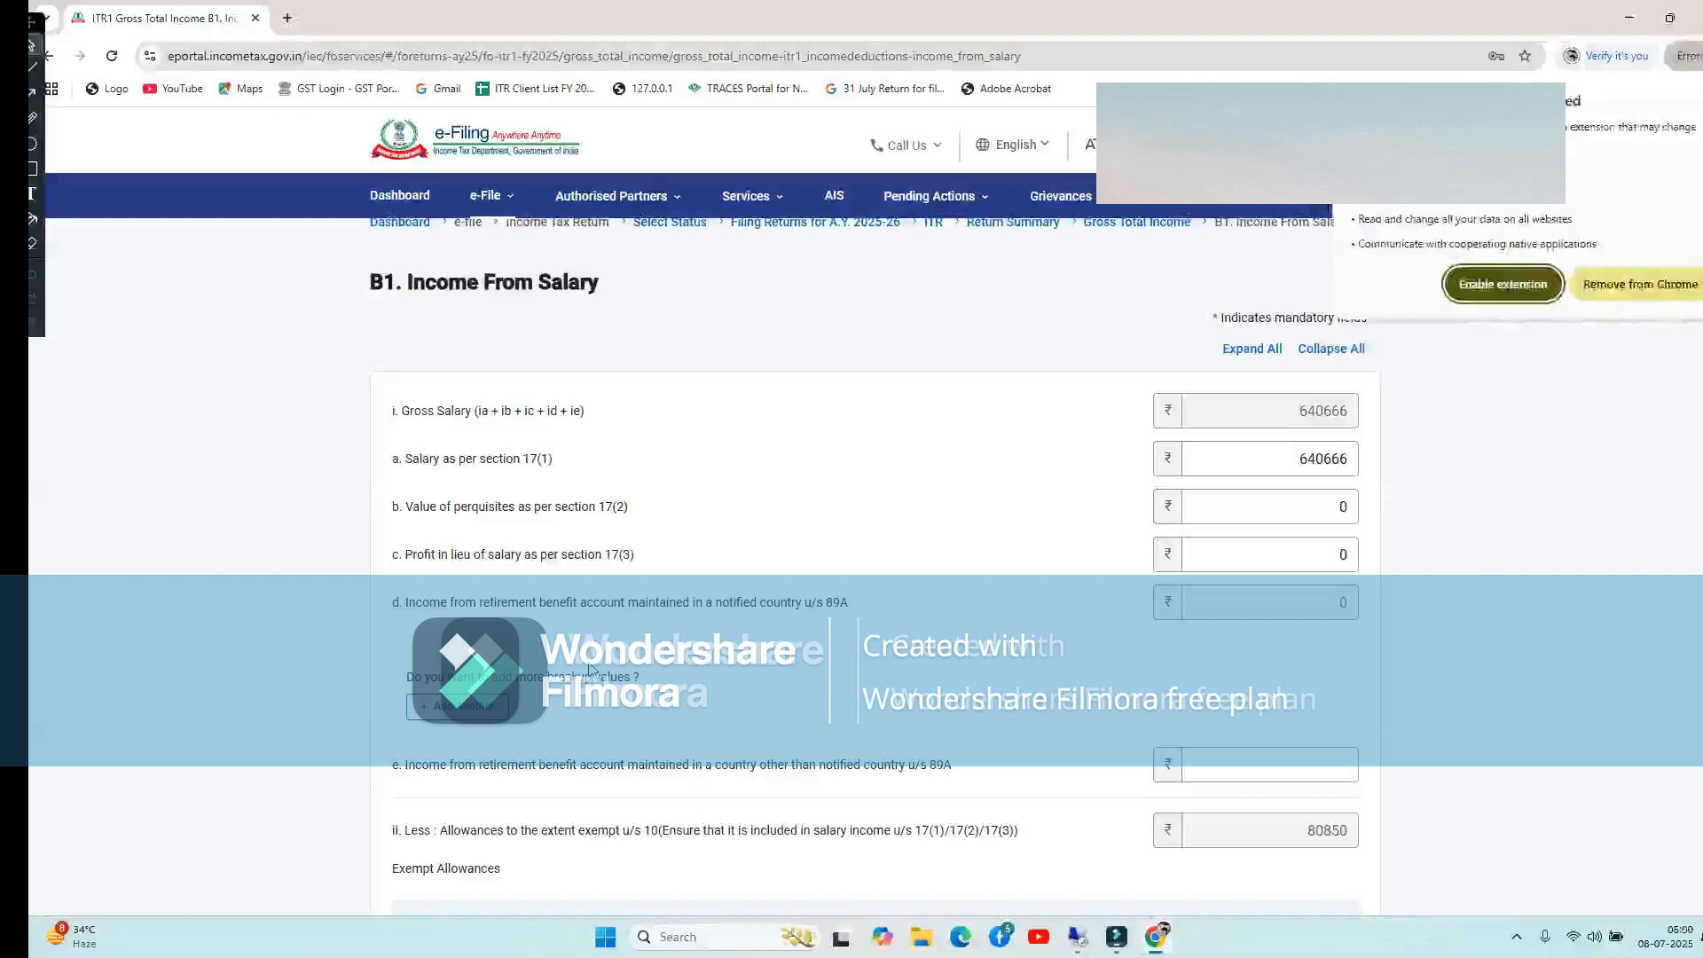
Add a breakup entry for section 89A retirement benefit income and examine its country options
click(457, 712)
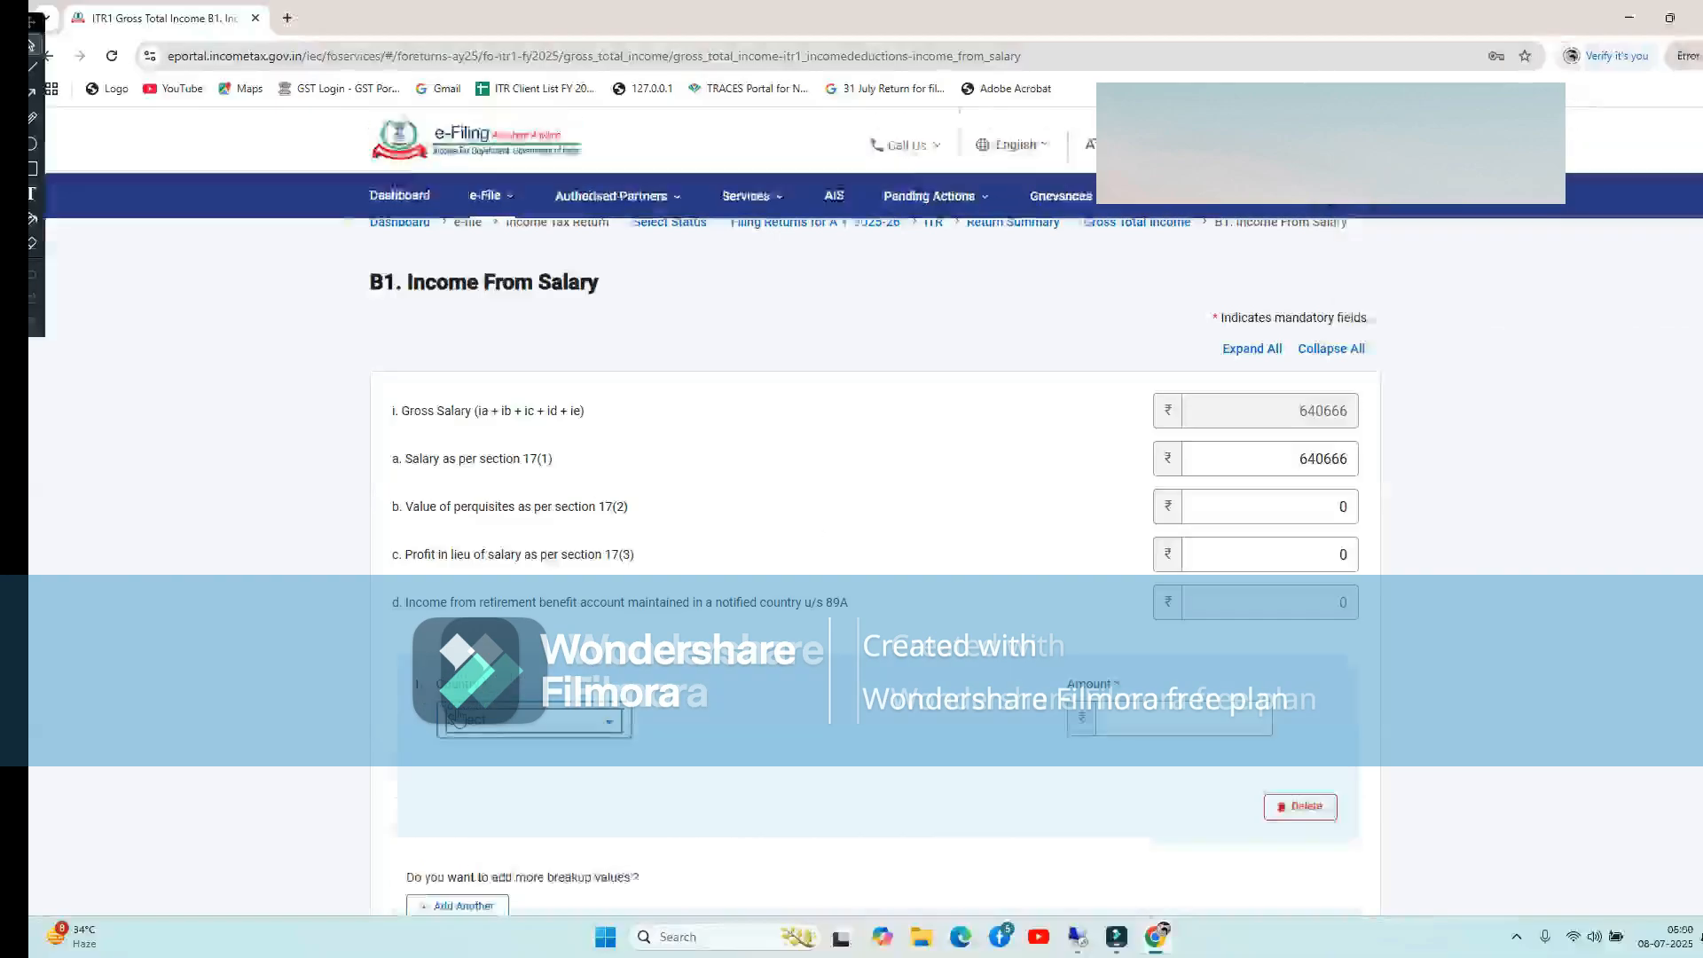
click(570, 722)
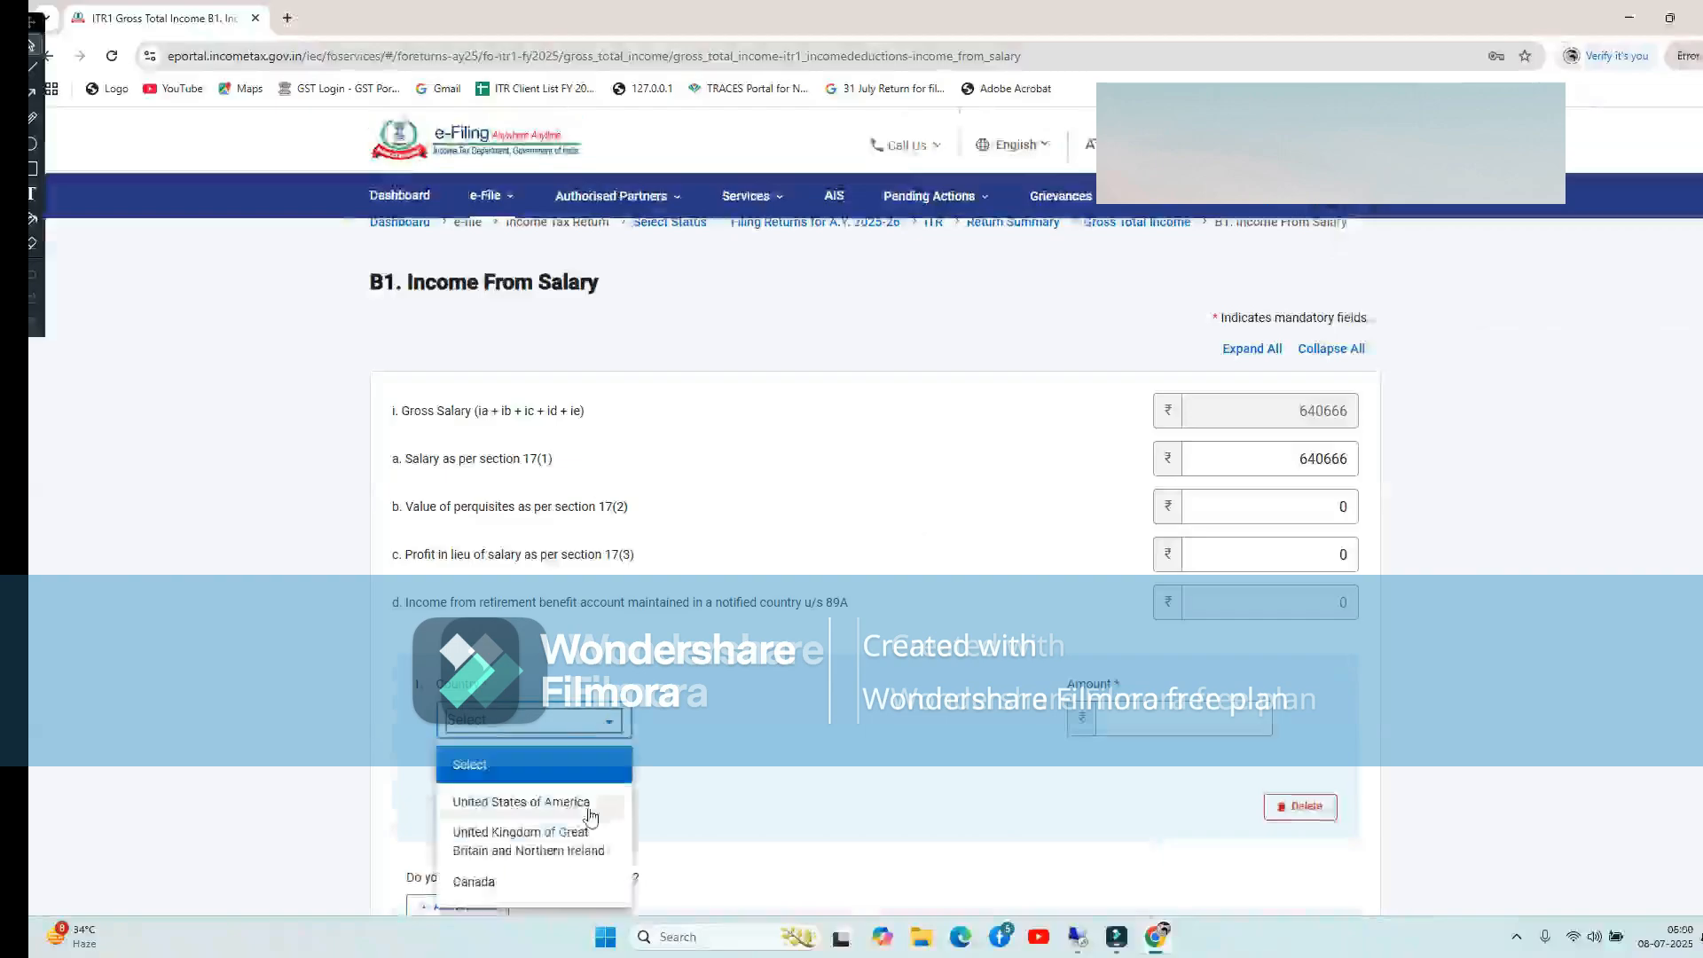
scroll(591, 815, down, 1)
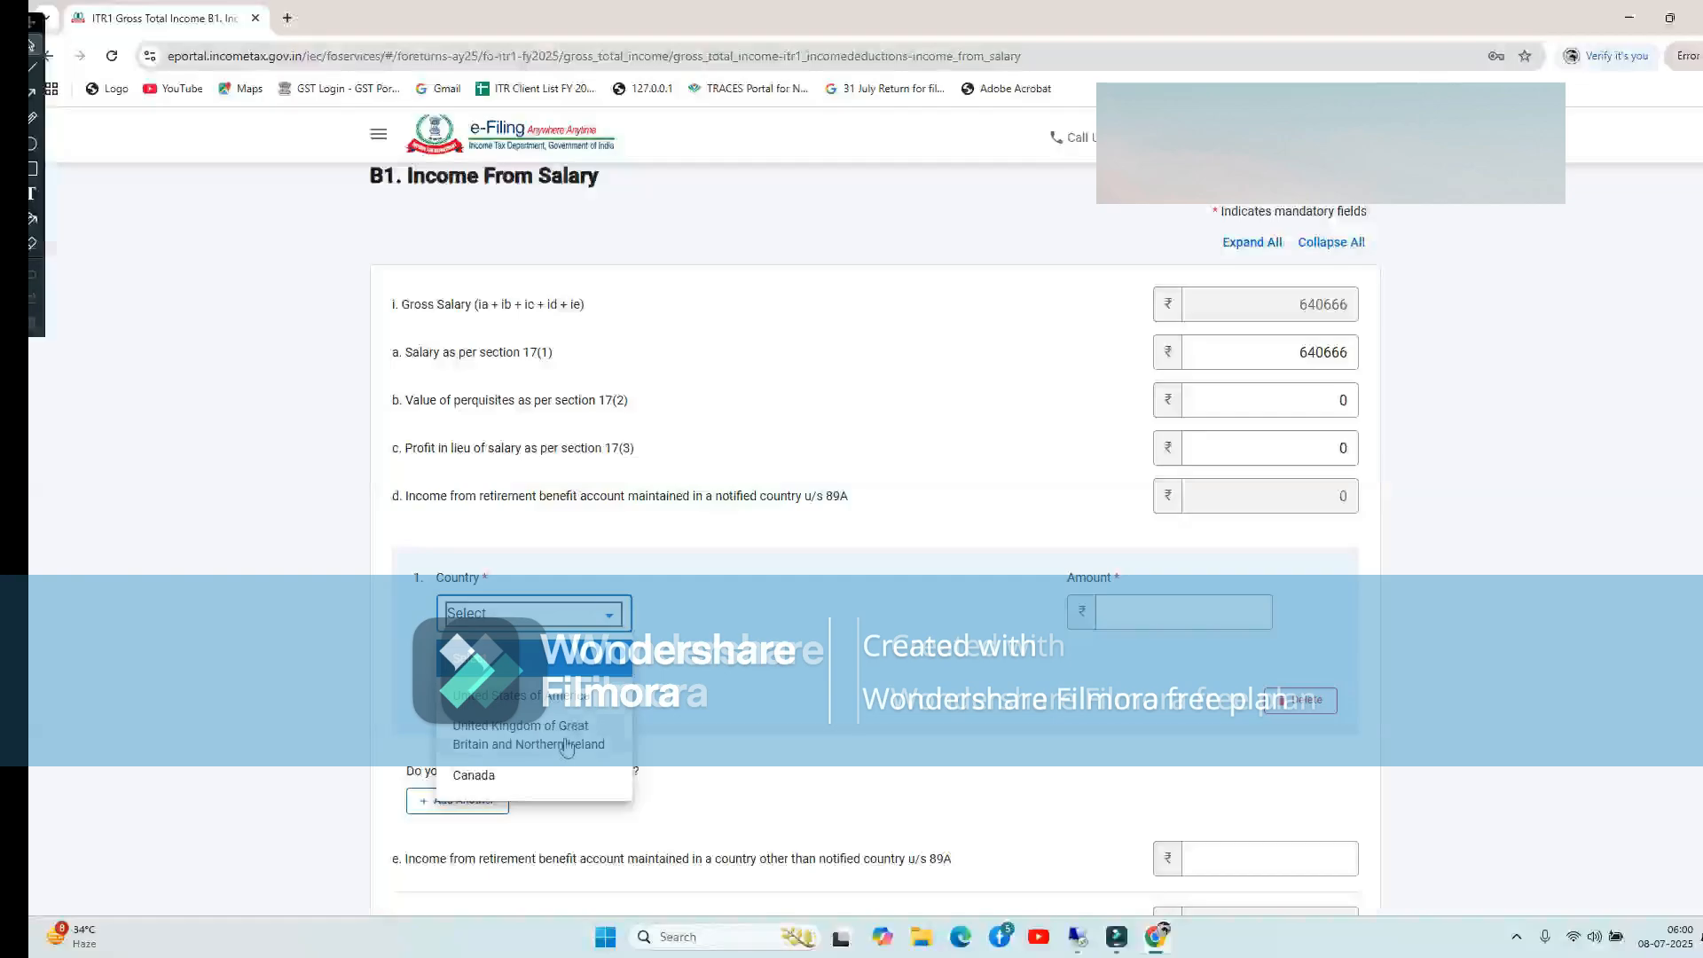
scroll(568, 745, down, 1)
click(721, 550)
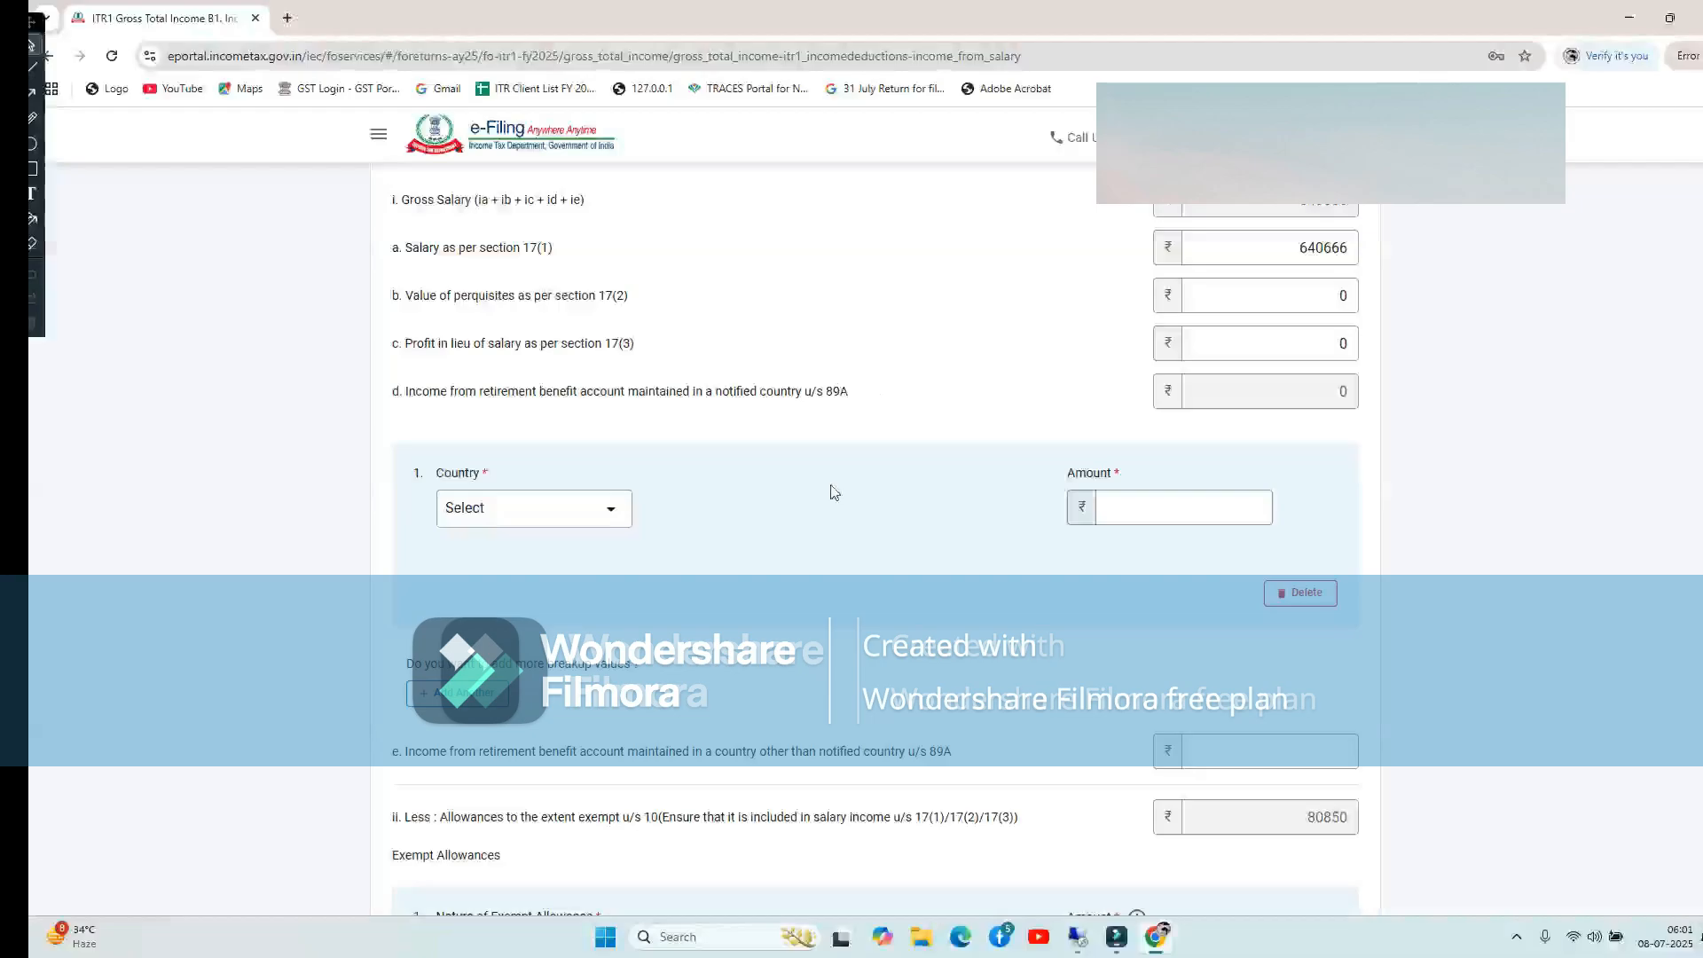
Delete the empty section 89A breakup entry
scroll(834, 492, down, 2)
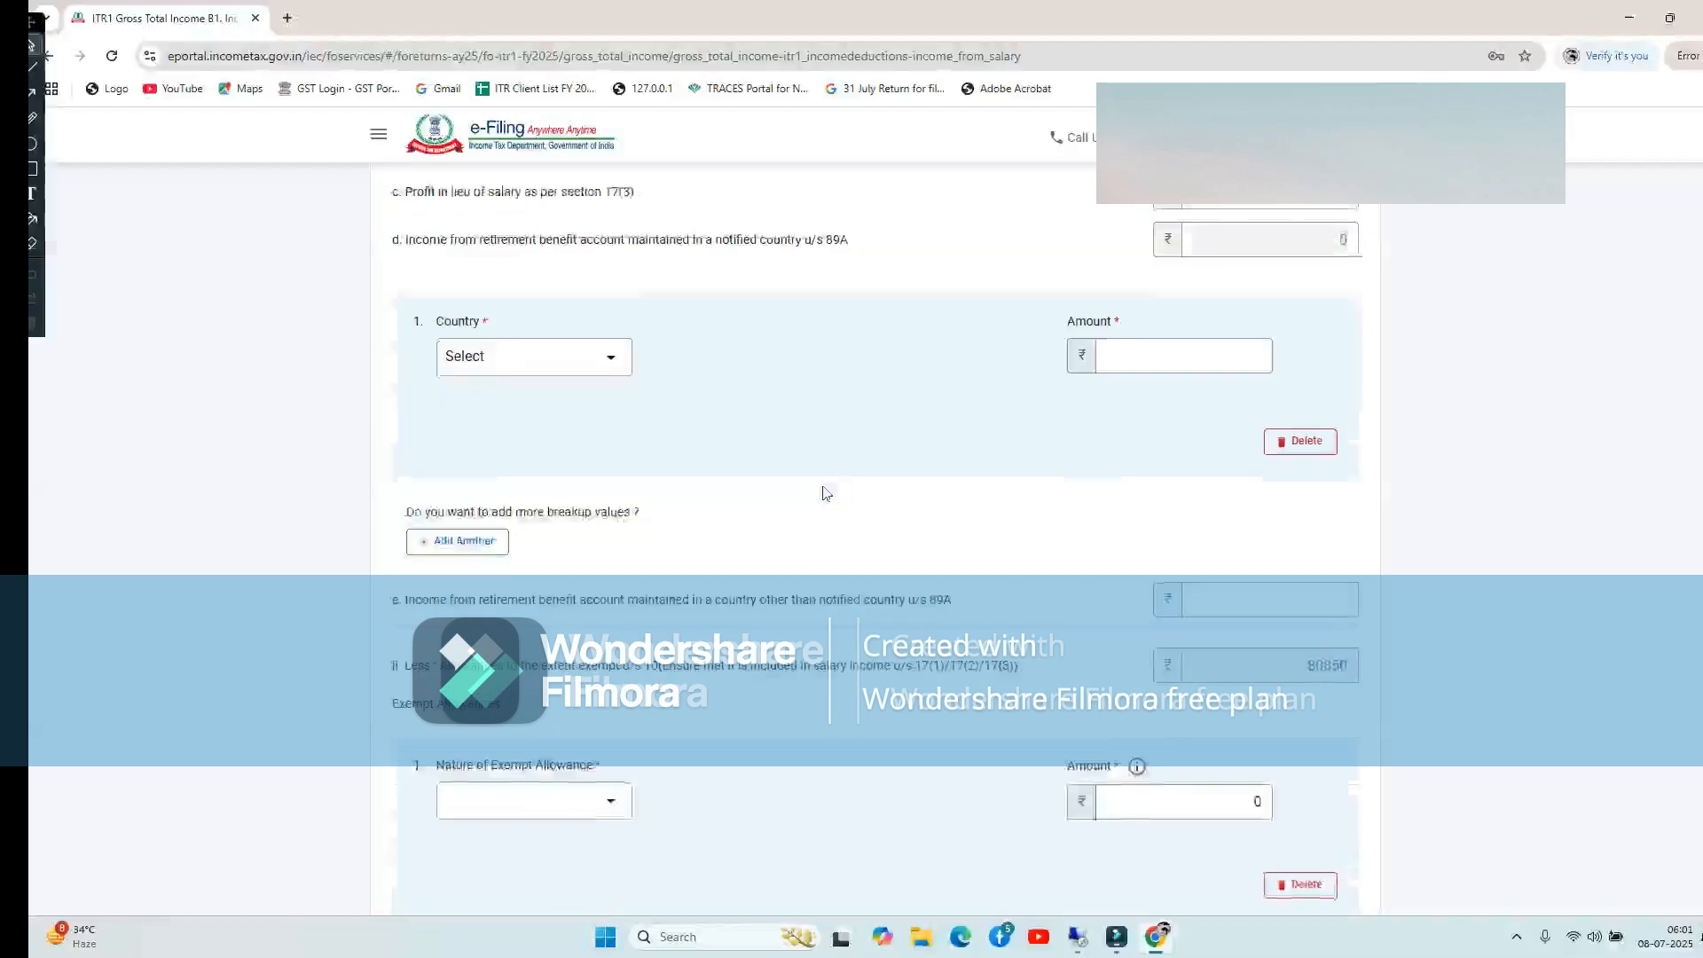
click(1318, 452)
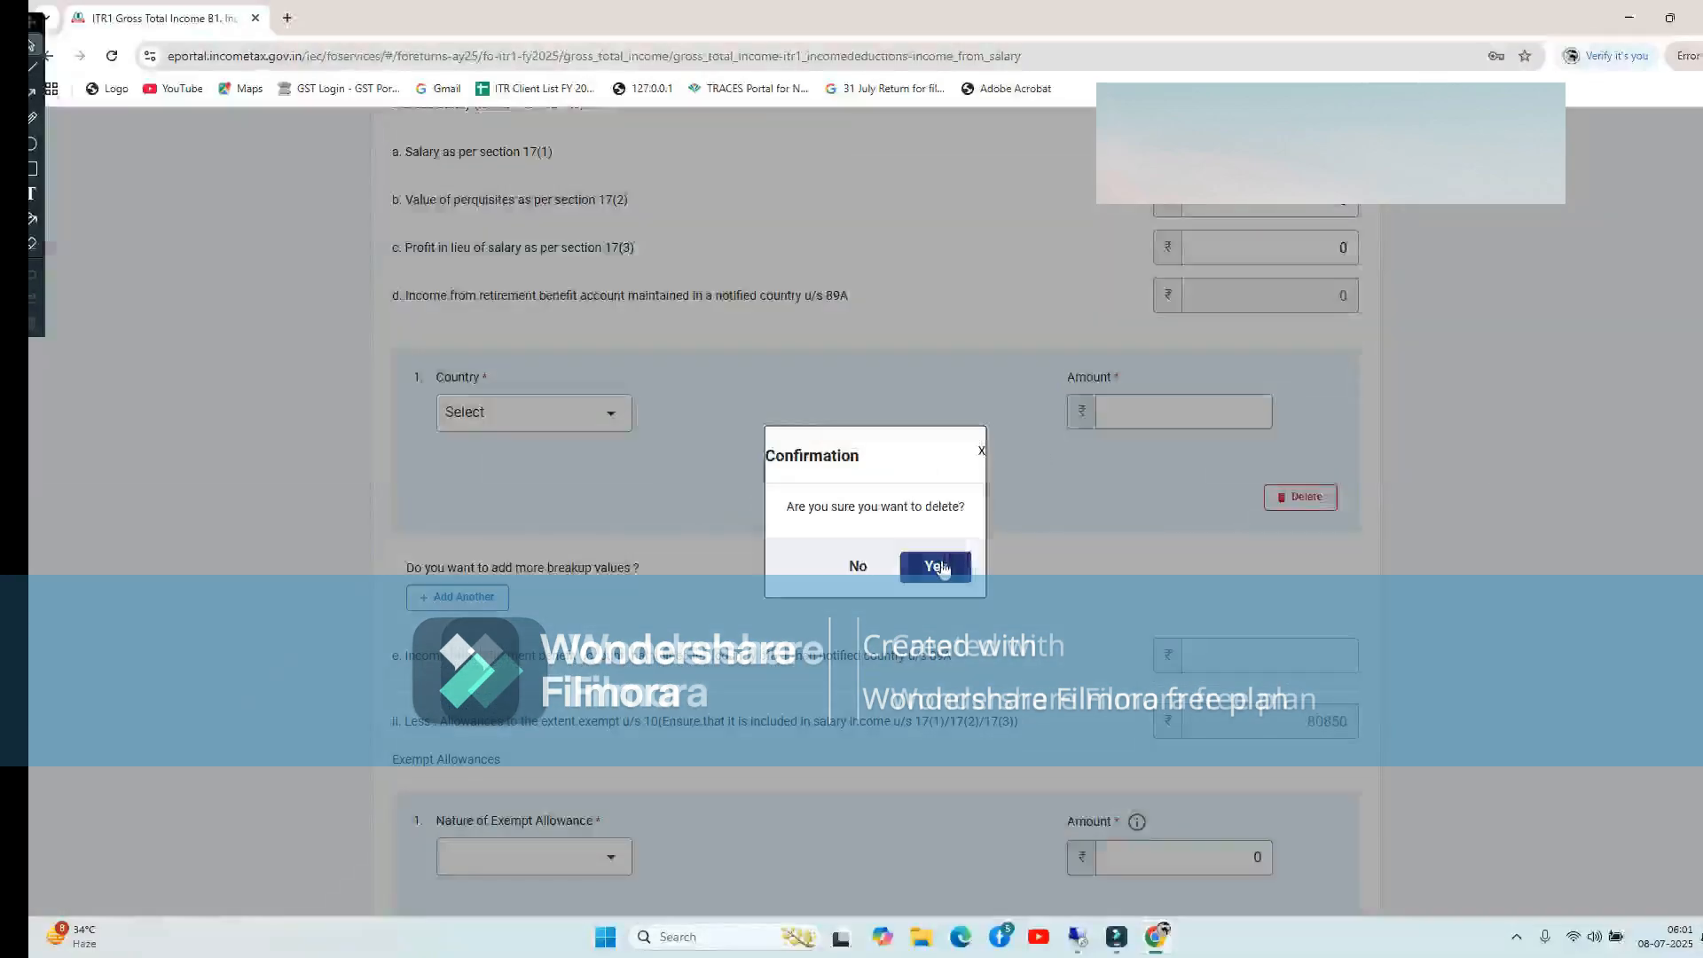
click(938, 567)
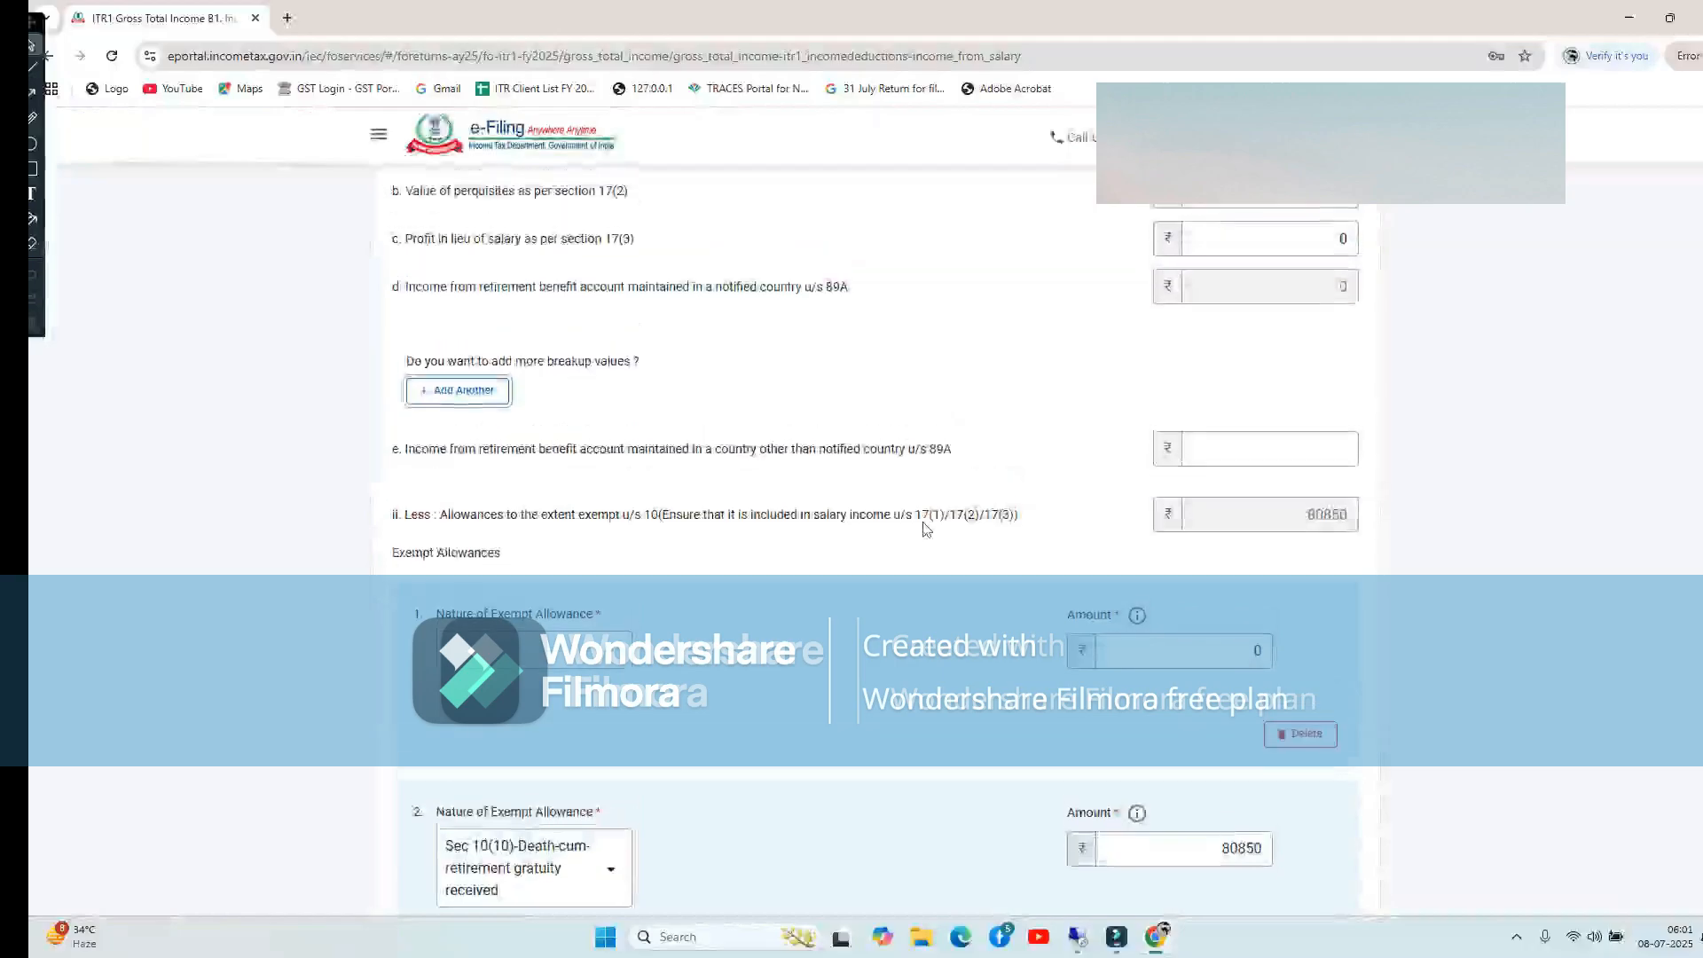
Set the first exempt allowance's nature to Sec 10(10B)-Second proviso - Compensation under scheme approved by the Central Government
scroll(926, 530, up, 1)
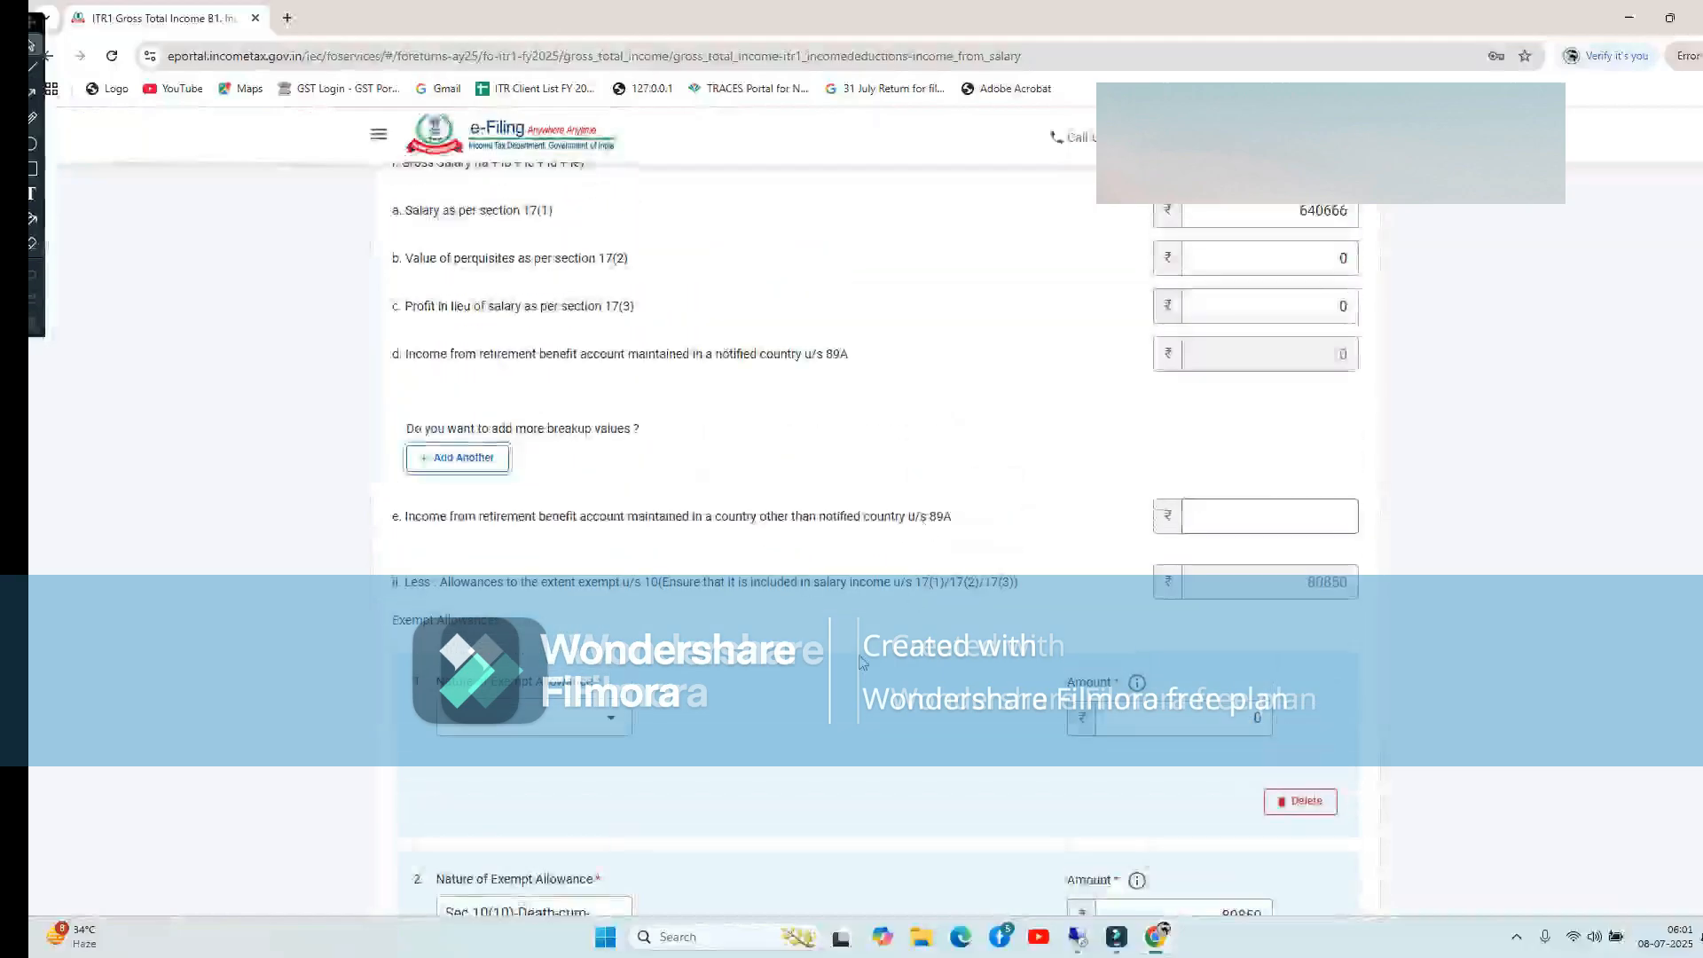
scroll(860, 661, down, 1)
scroll(701, 626, down, 2)
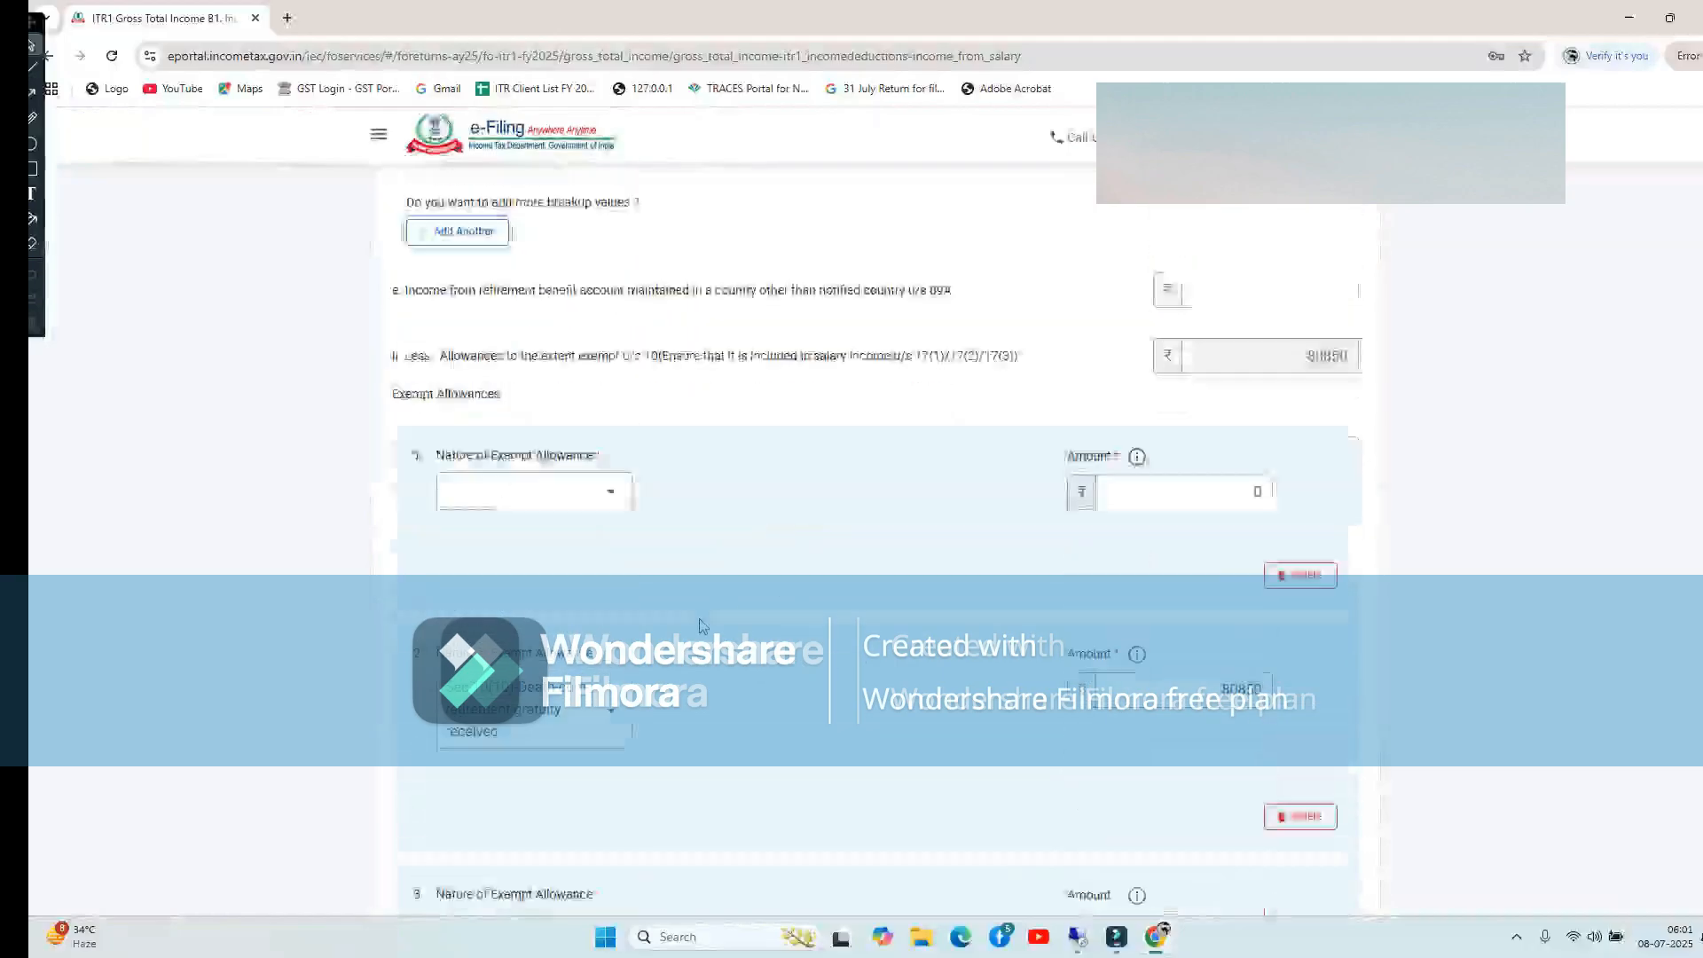
scroll(703, 626, down, 1)
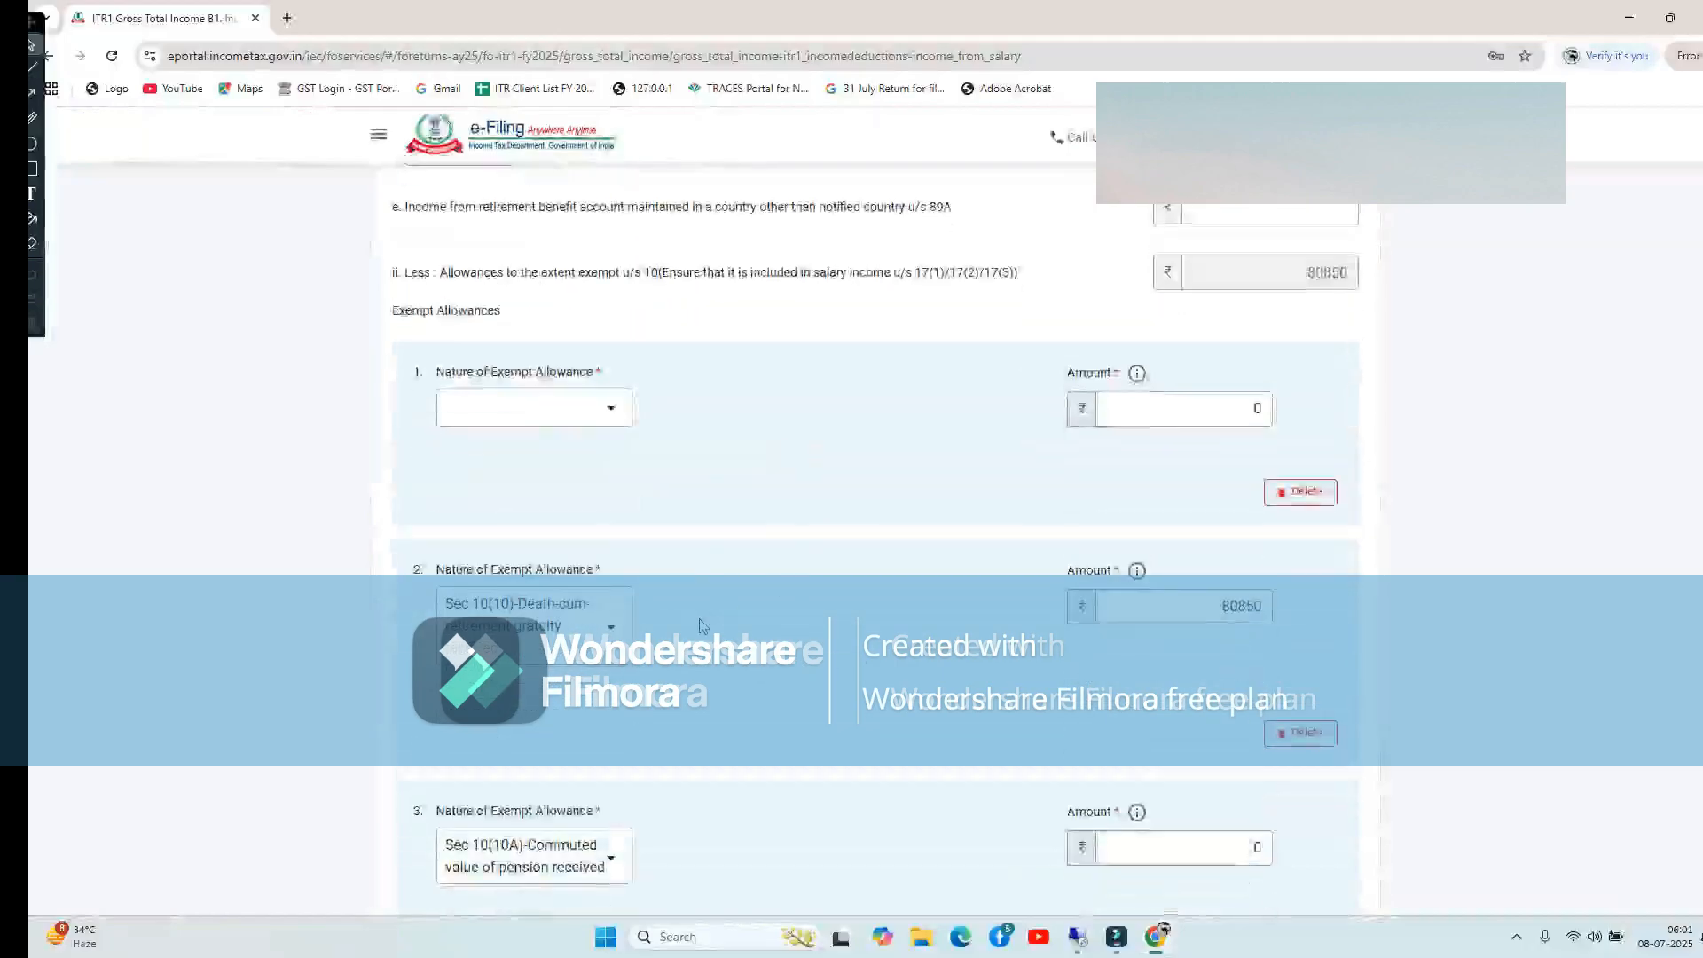
click(594, 413)
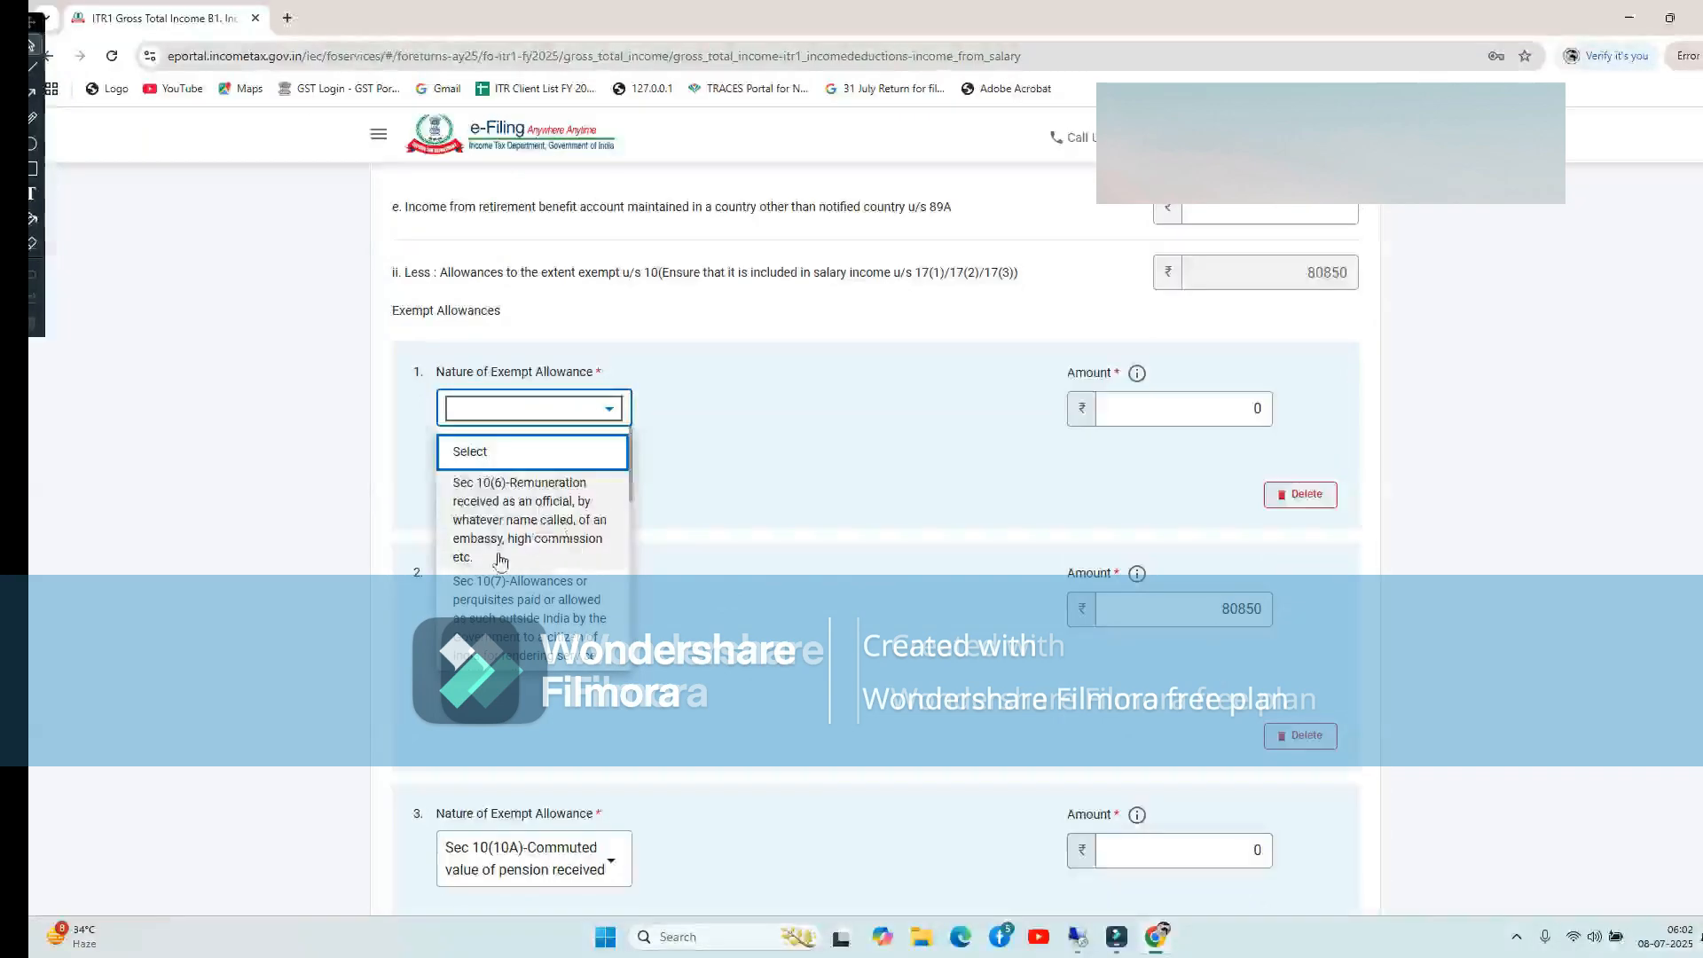
scroll(580, 549, down, 1)
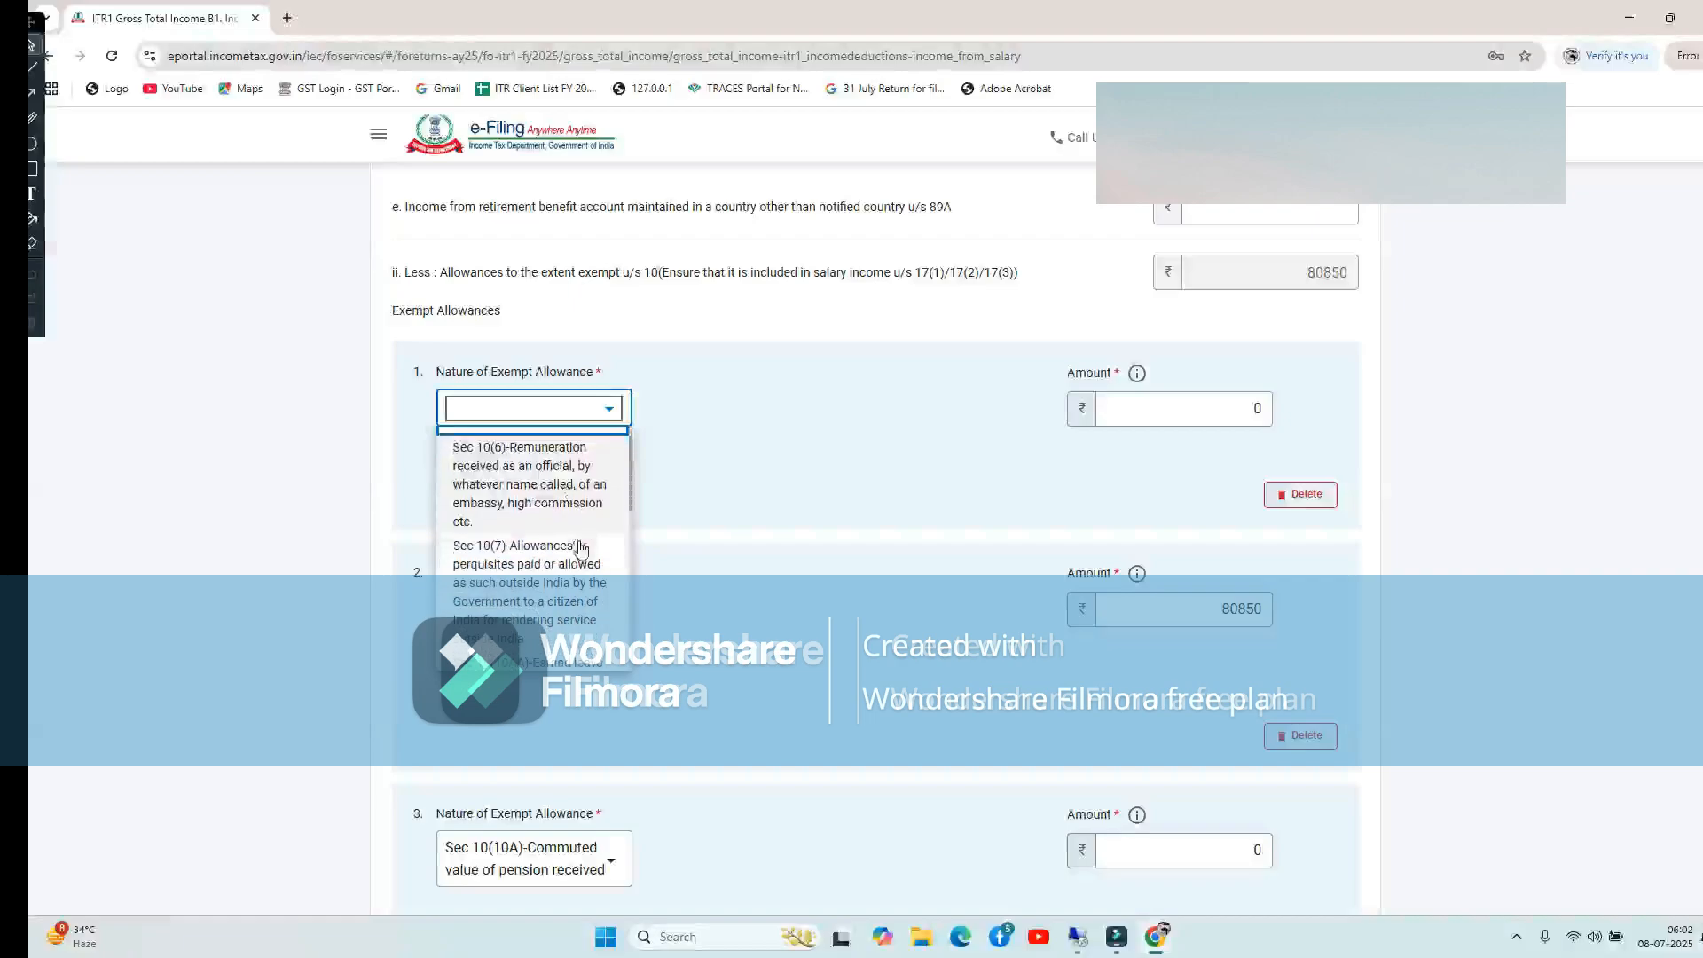
scroll(581, 545, down, 1)
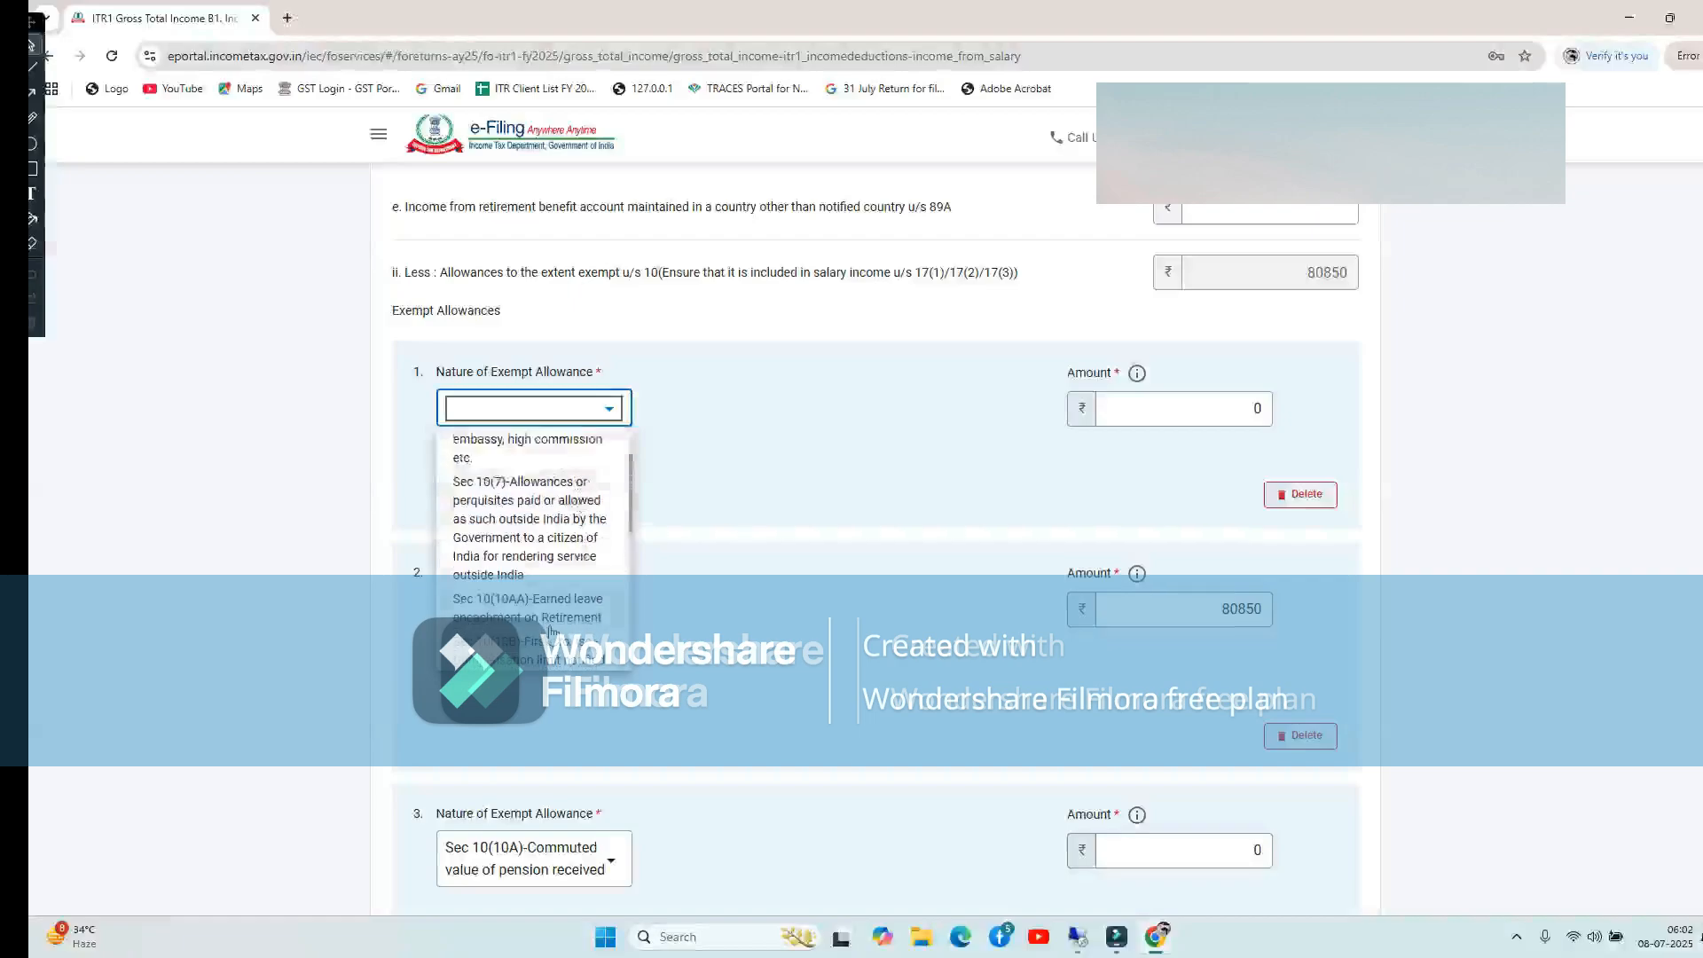
scroll(562, 598, down, 1)
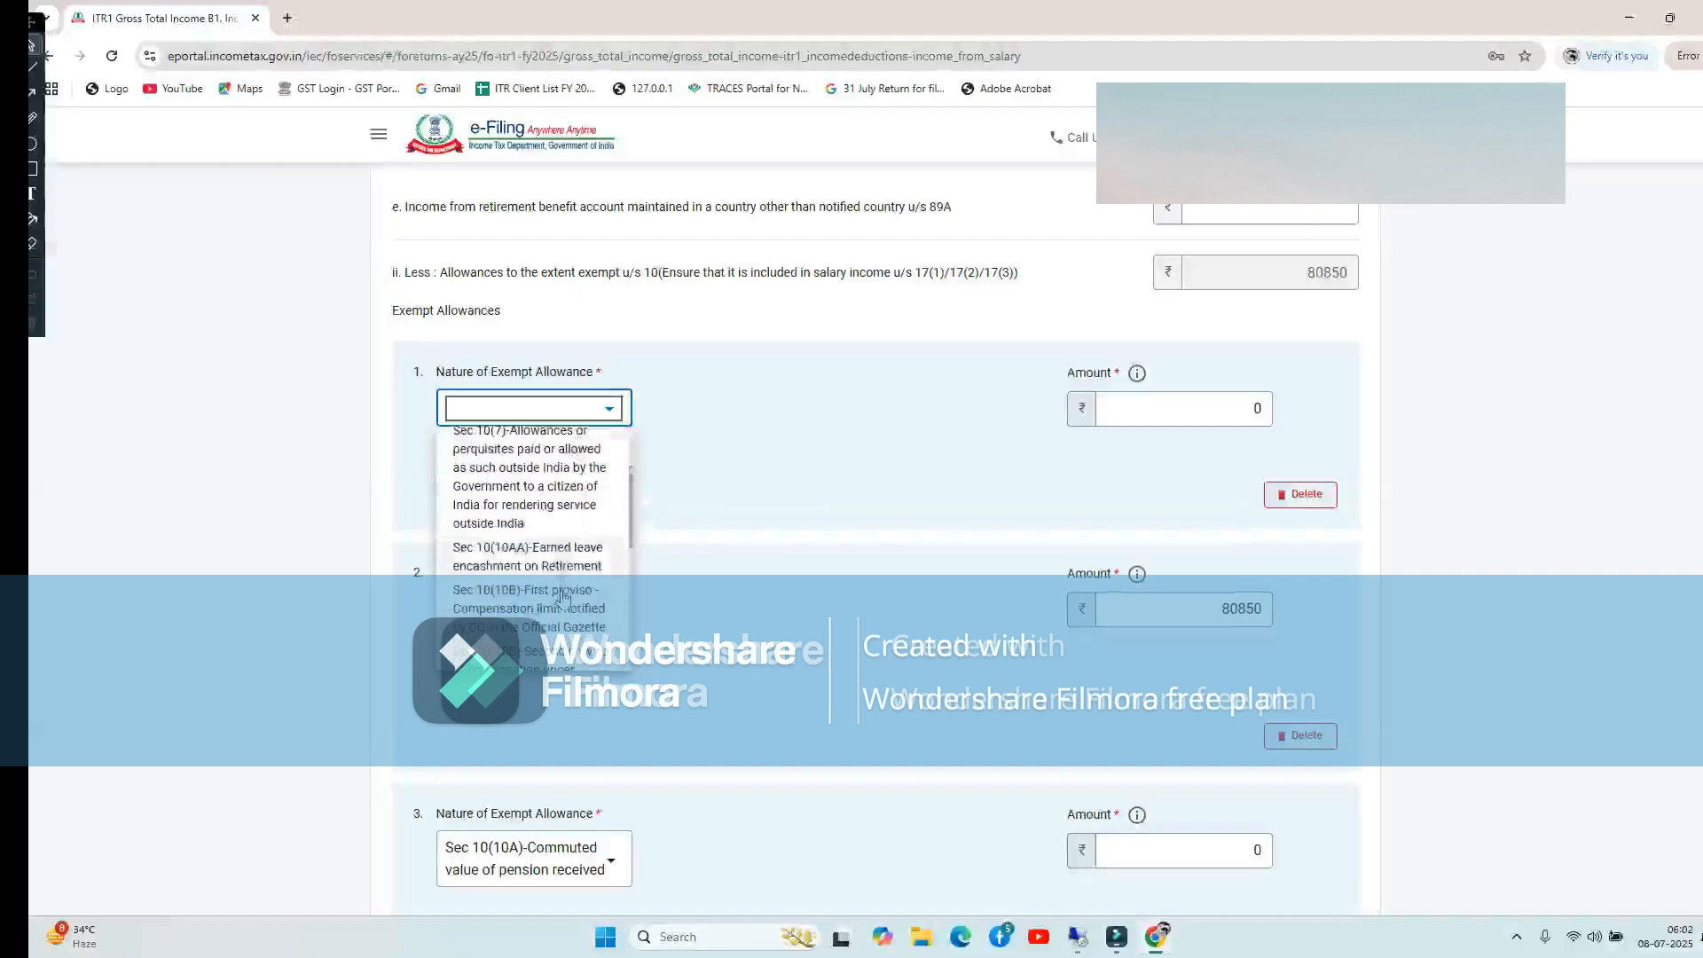
scroll(580, 578, down, 1)
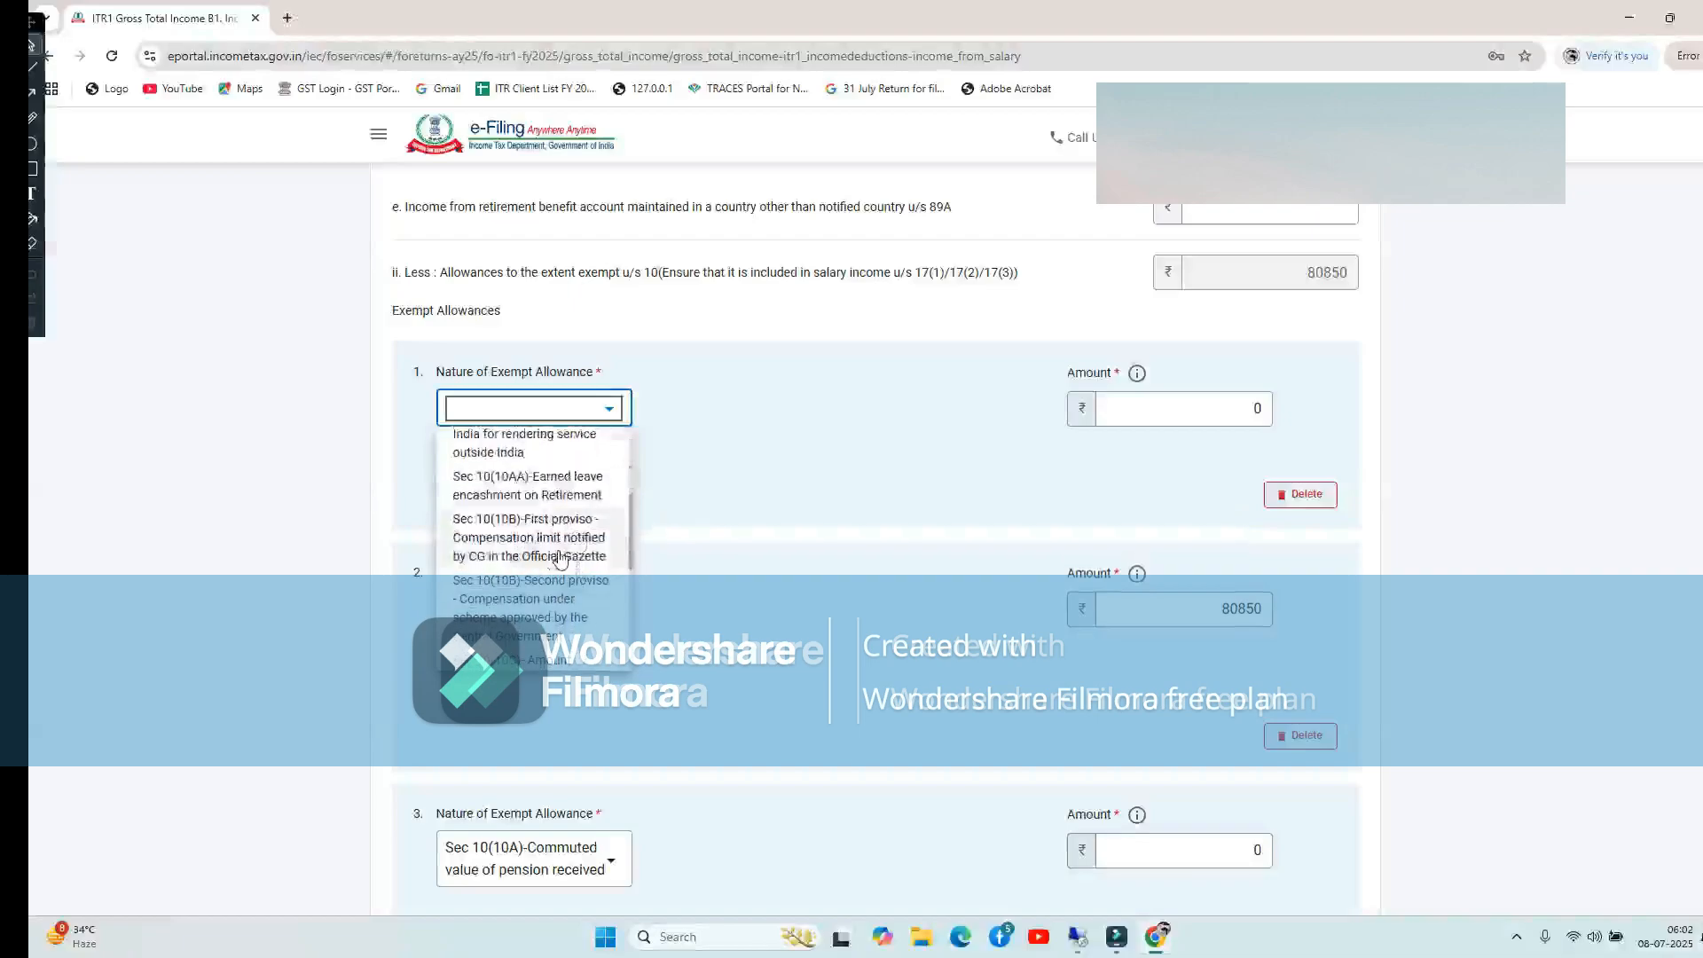
scroll(553, 570, down, 1)
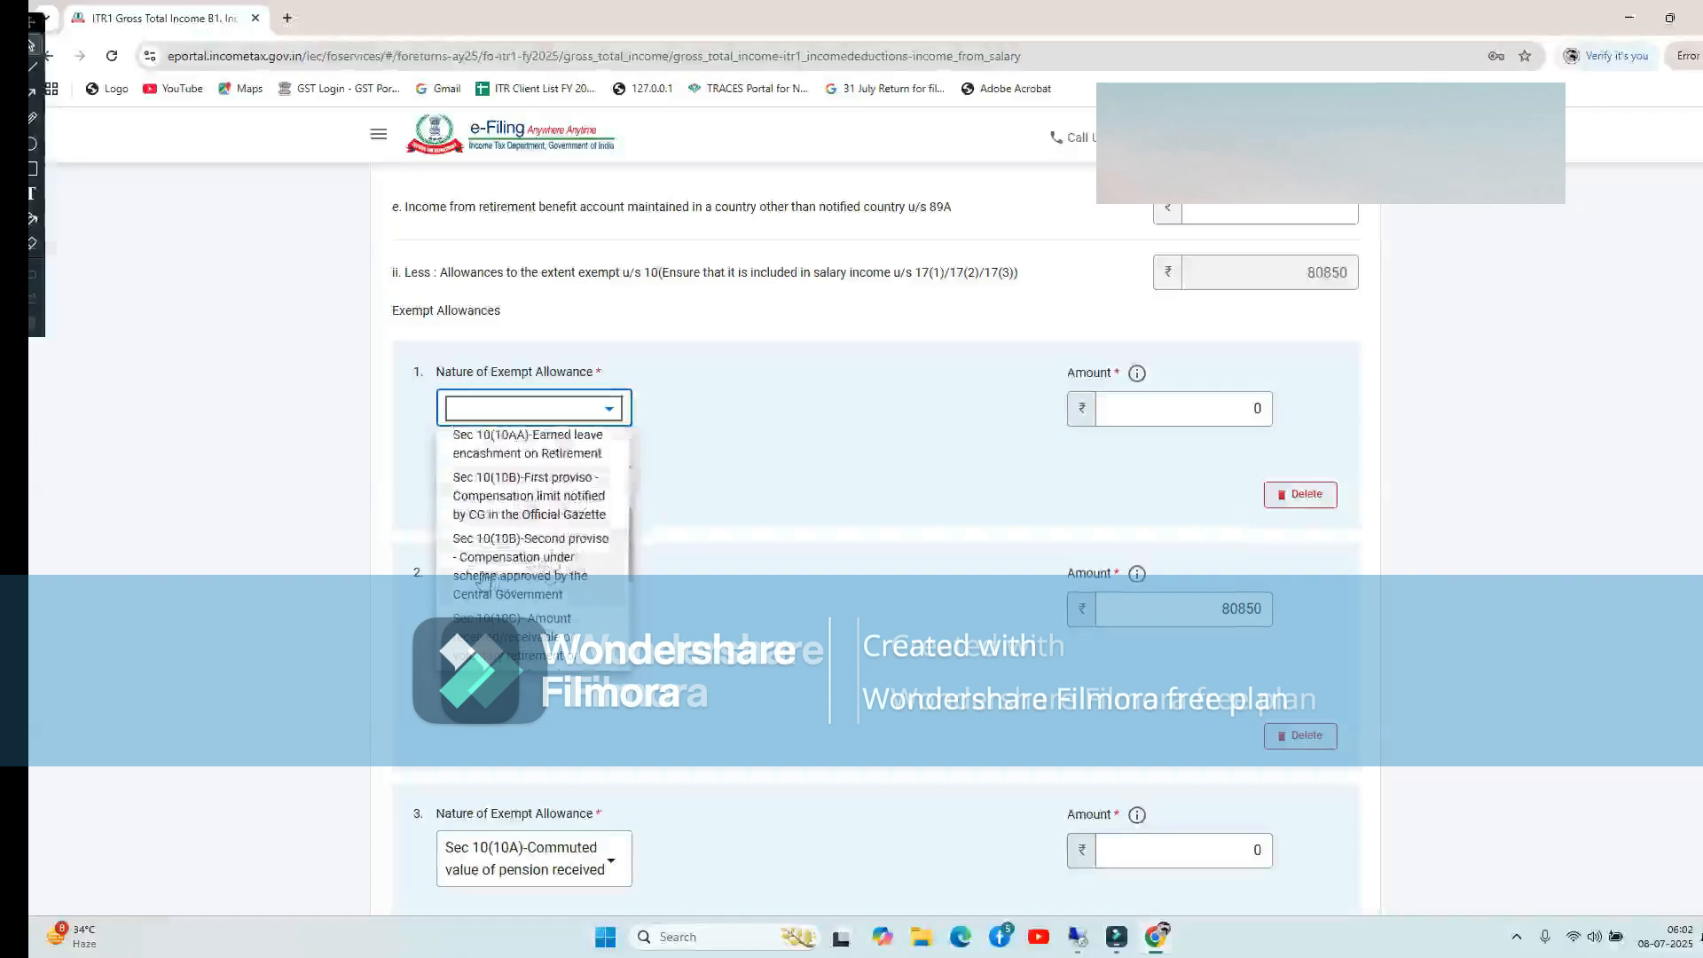
scroll(556, 549, down, 1)
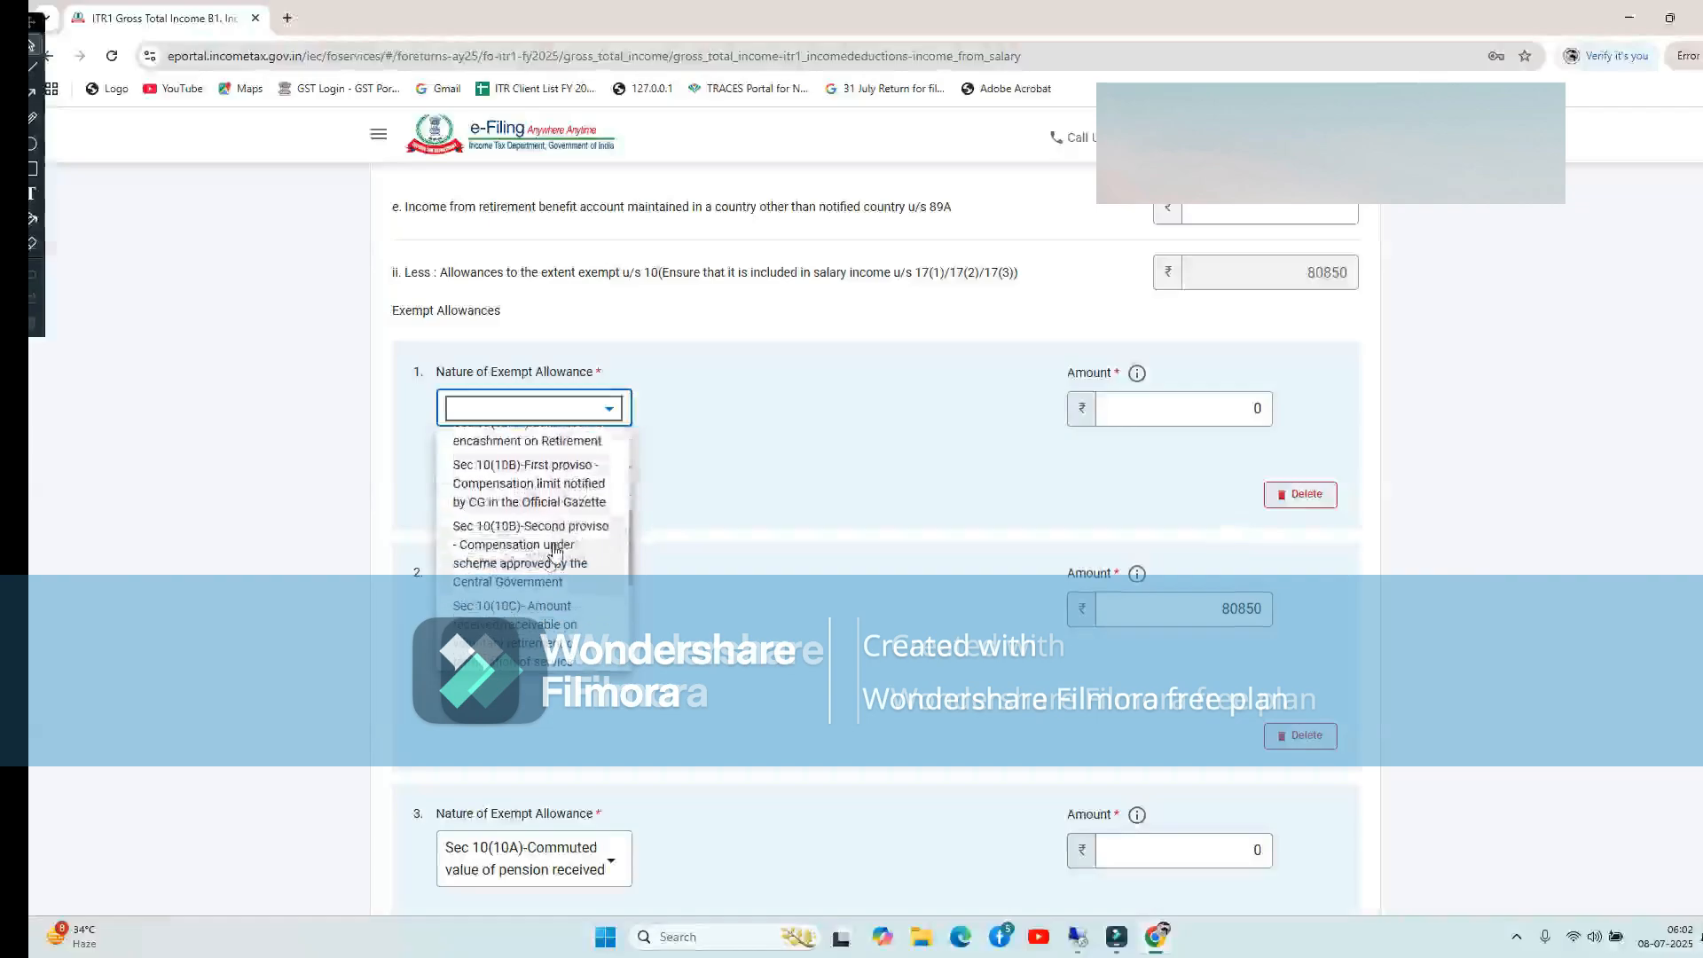
click(555, 549)
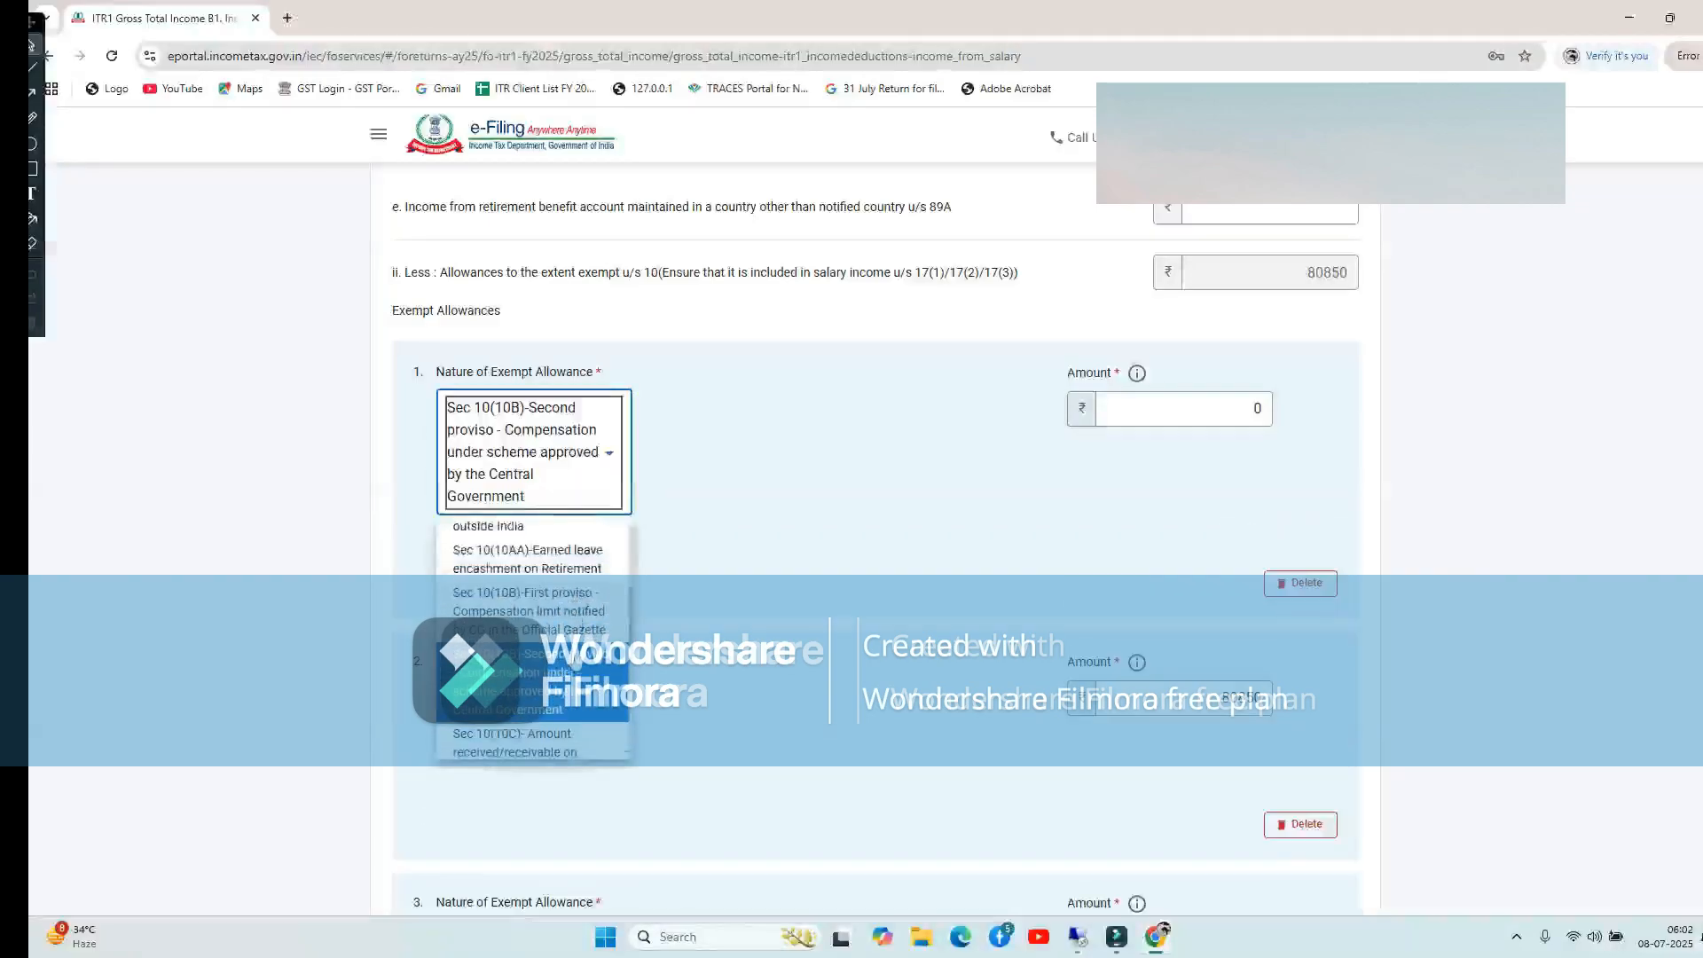
Review the remaining exempt allowance options and set the first allowance's nature to Any Other
scroll(575, 576, down, 1)
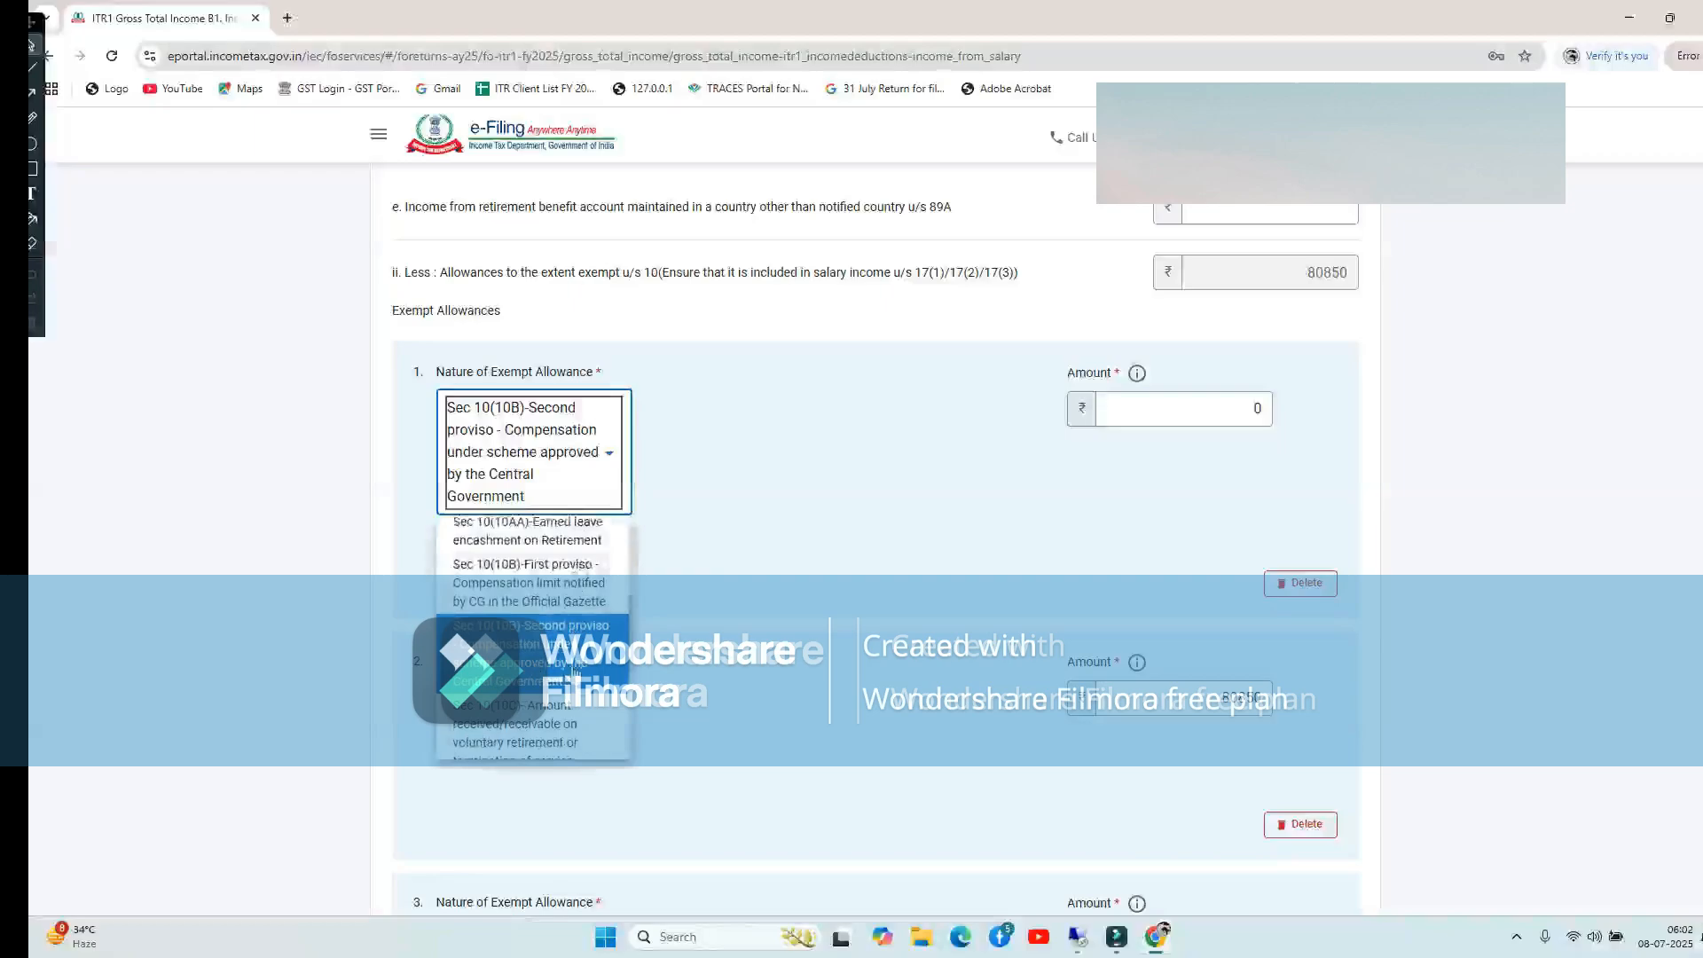
scroll(576, 671, down, 4)
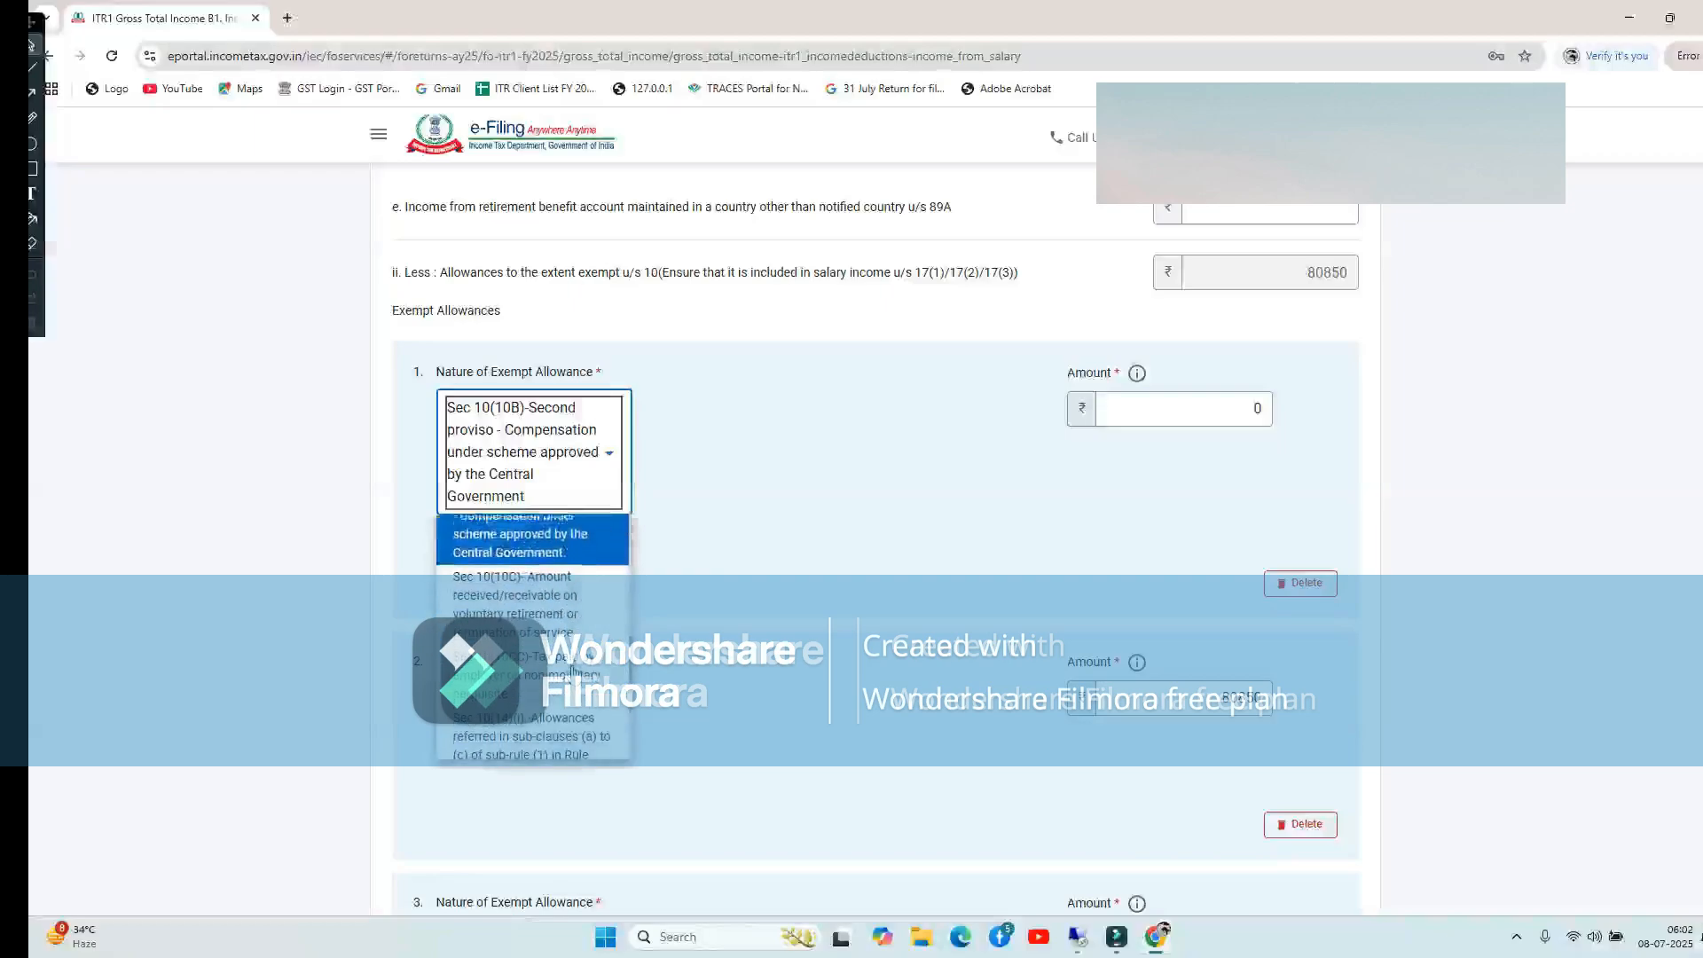
scroll(572, 672, down, 3)
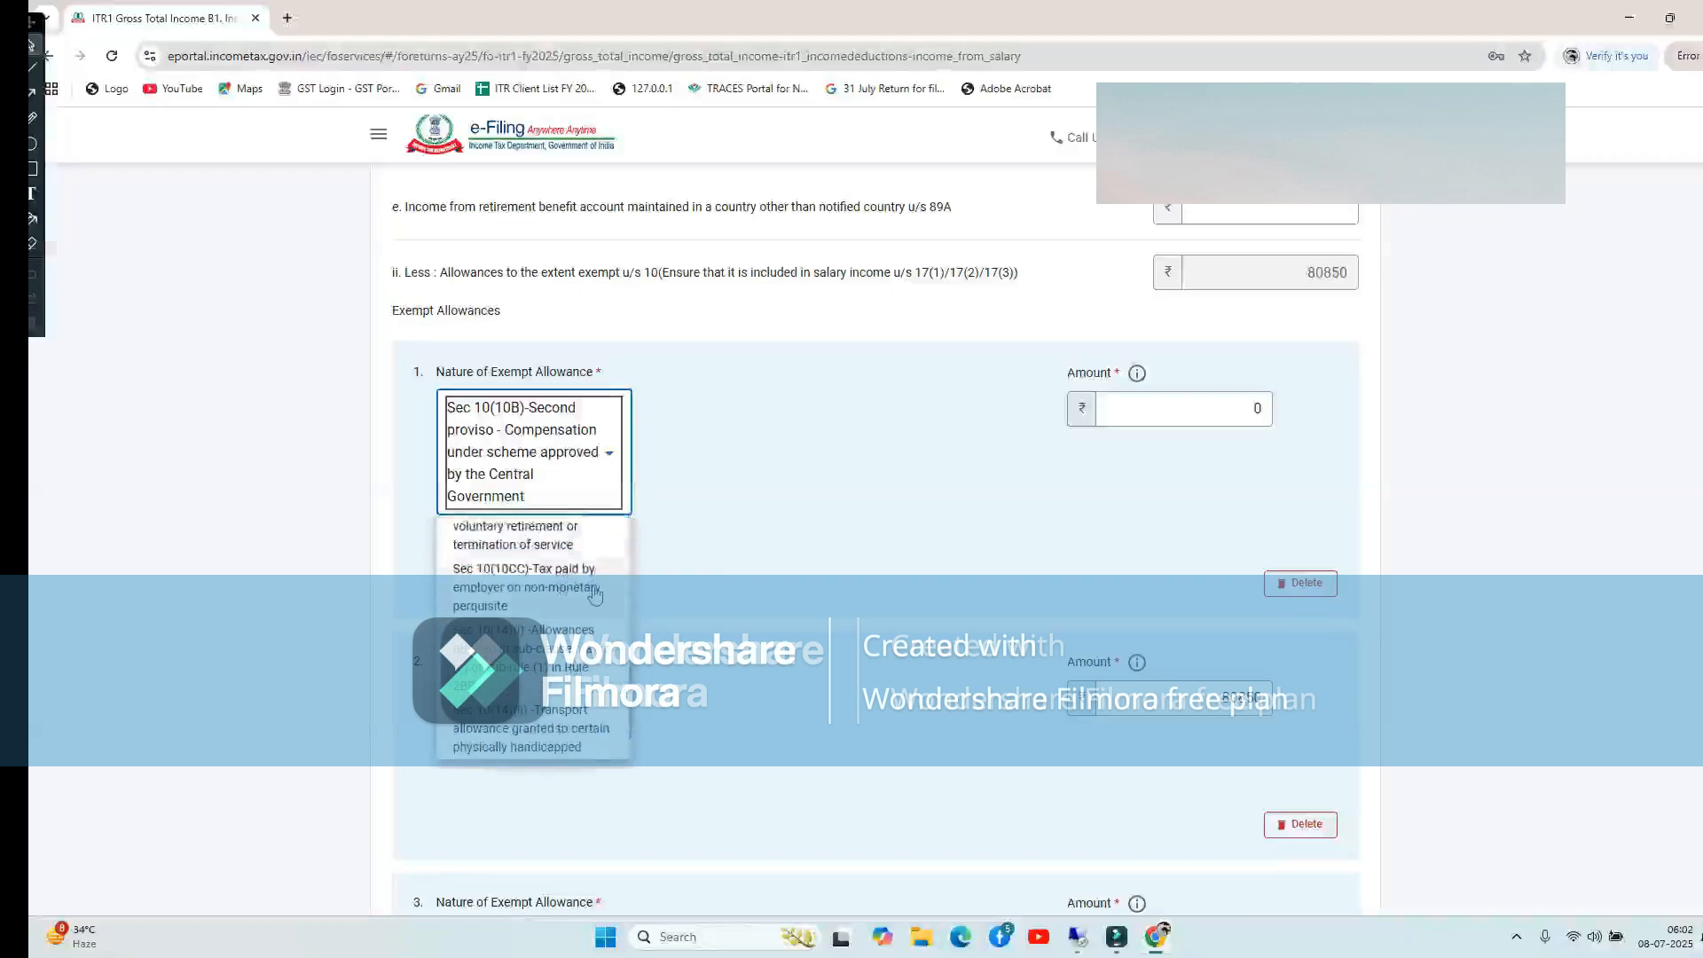
scroll(594, 595, down, 2)
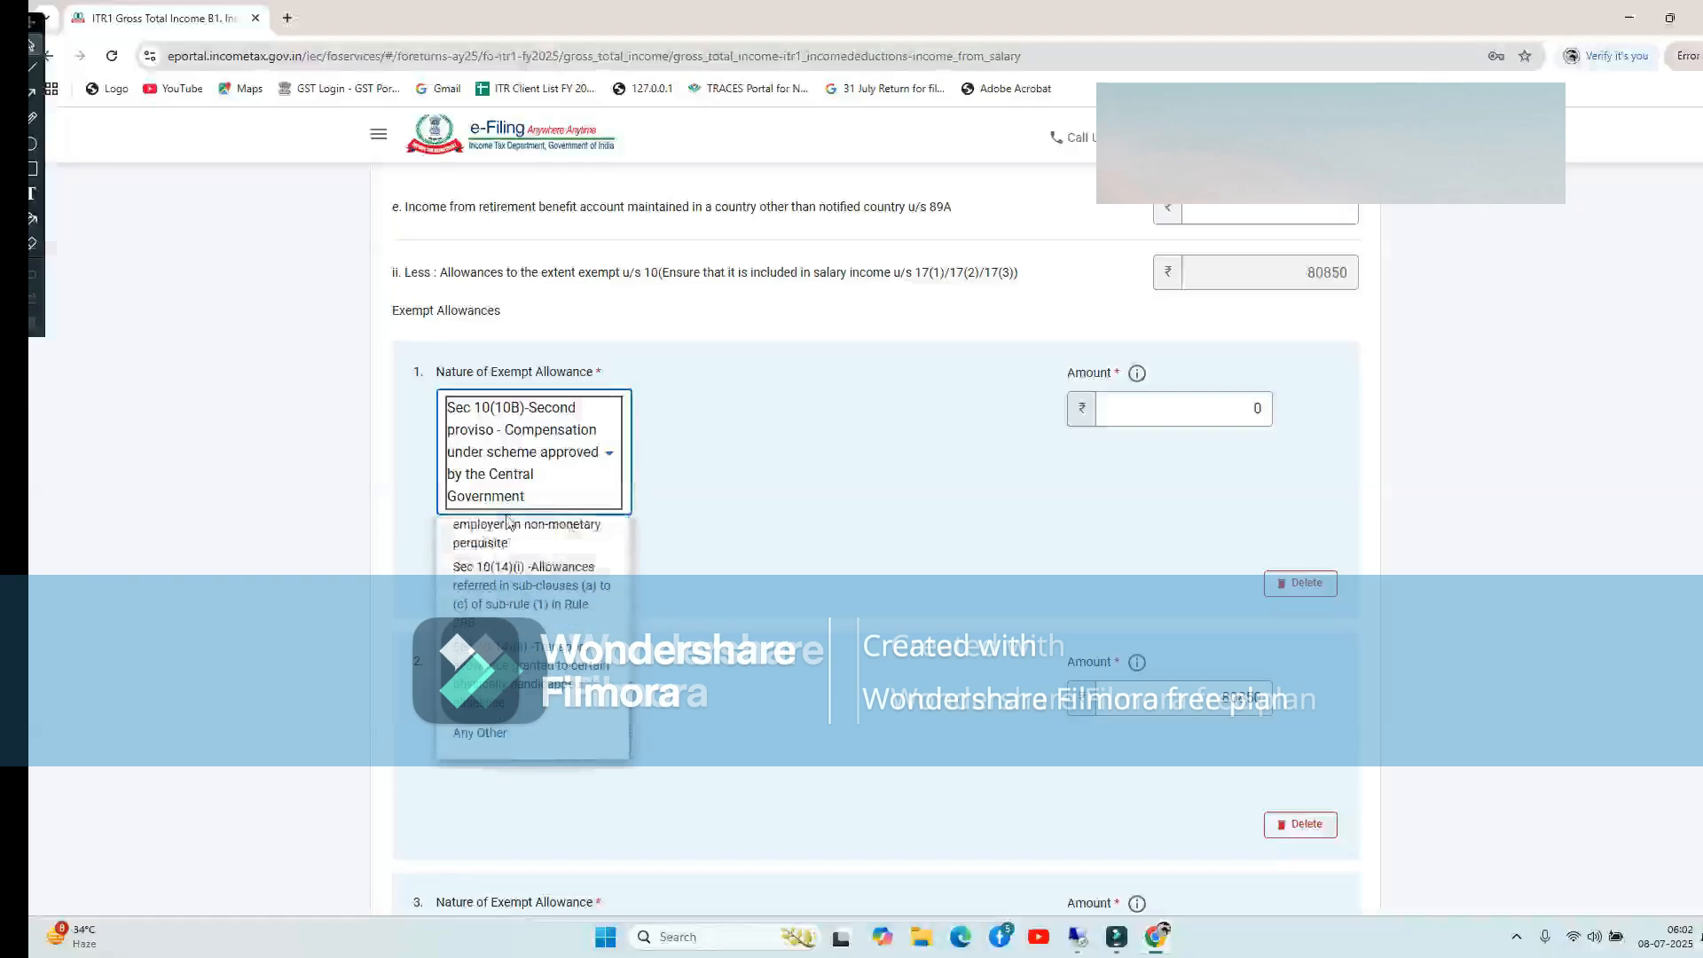
scroll(507, 519, up, 6)
scroll(506, 519, up, 1)
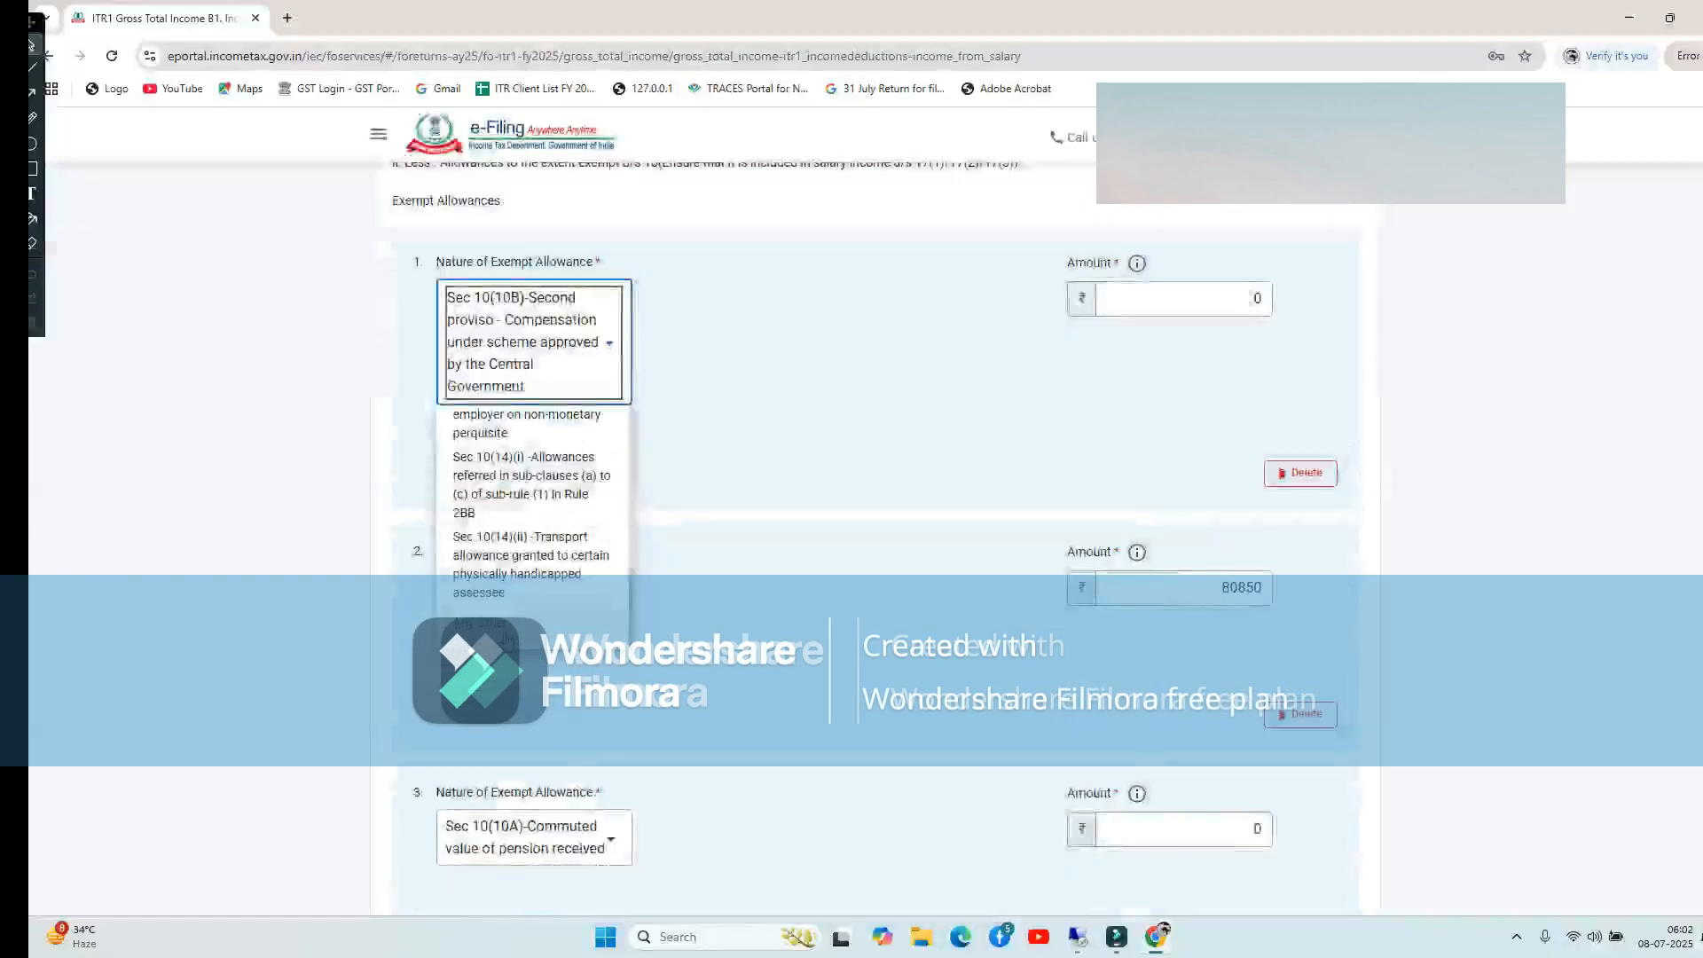
click(496, 612)
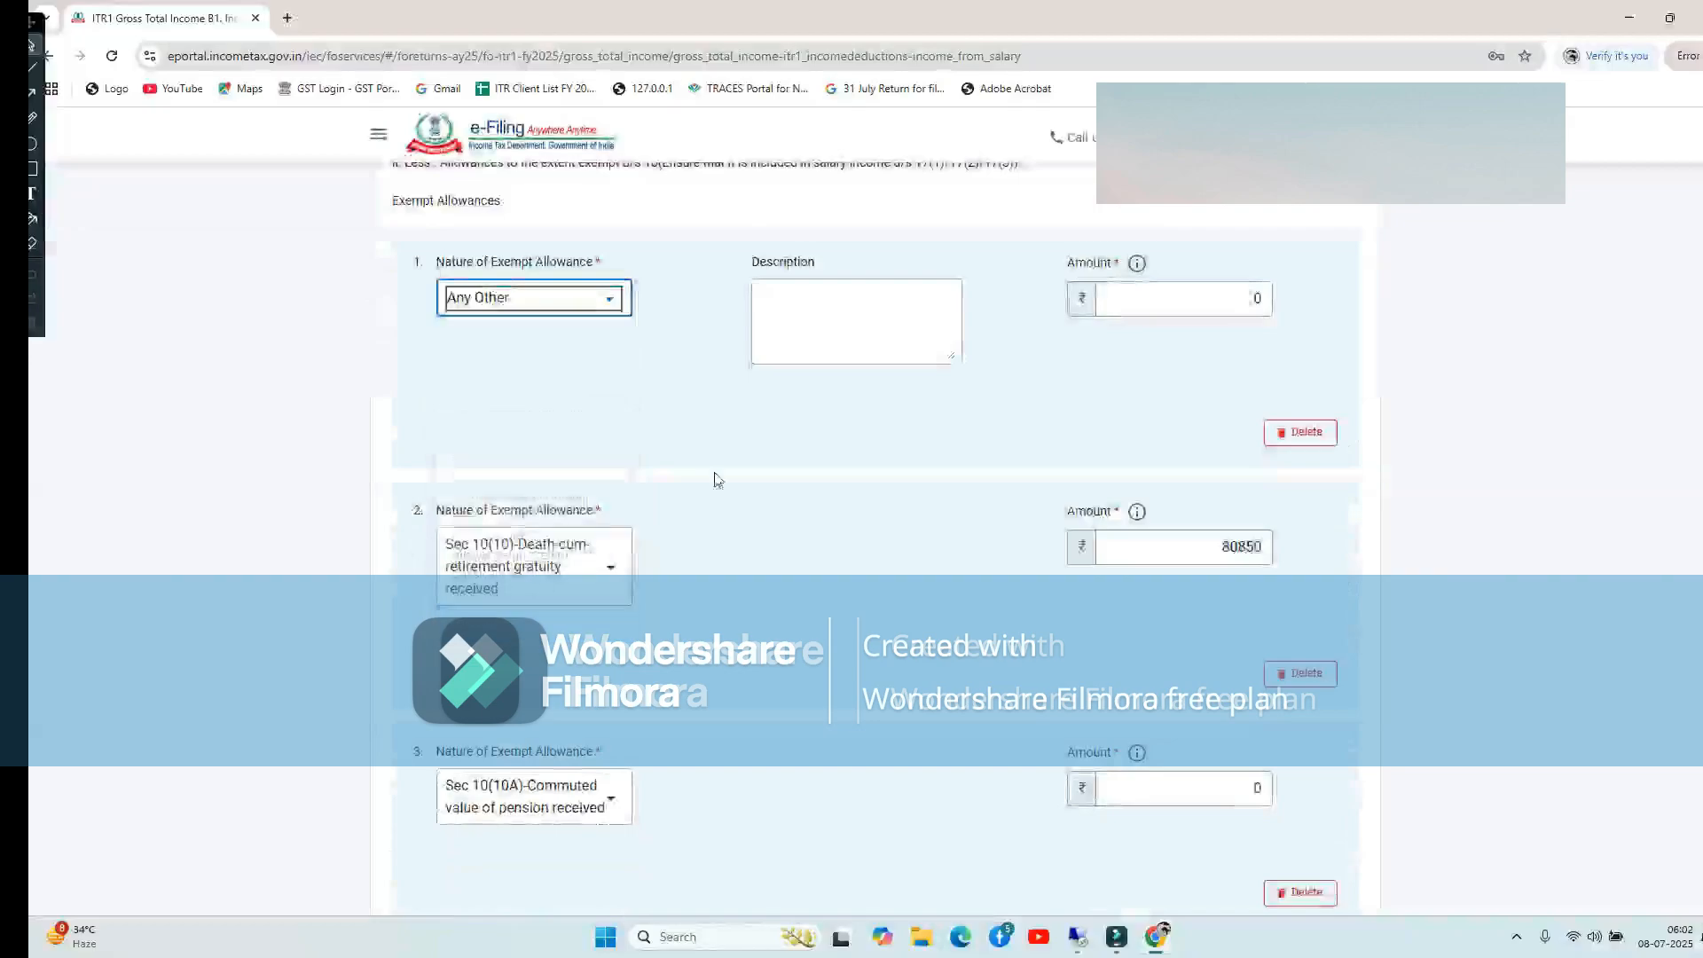
Describe the first exempt allowance as "Other Allowance" and set its amount to 55000
click(815, 316)
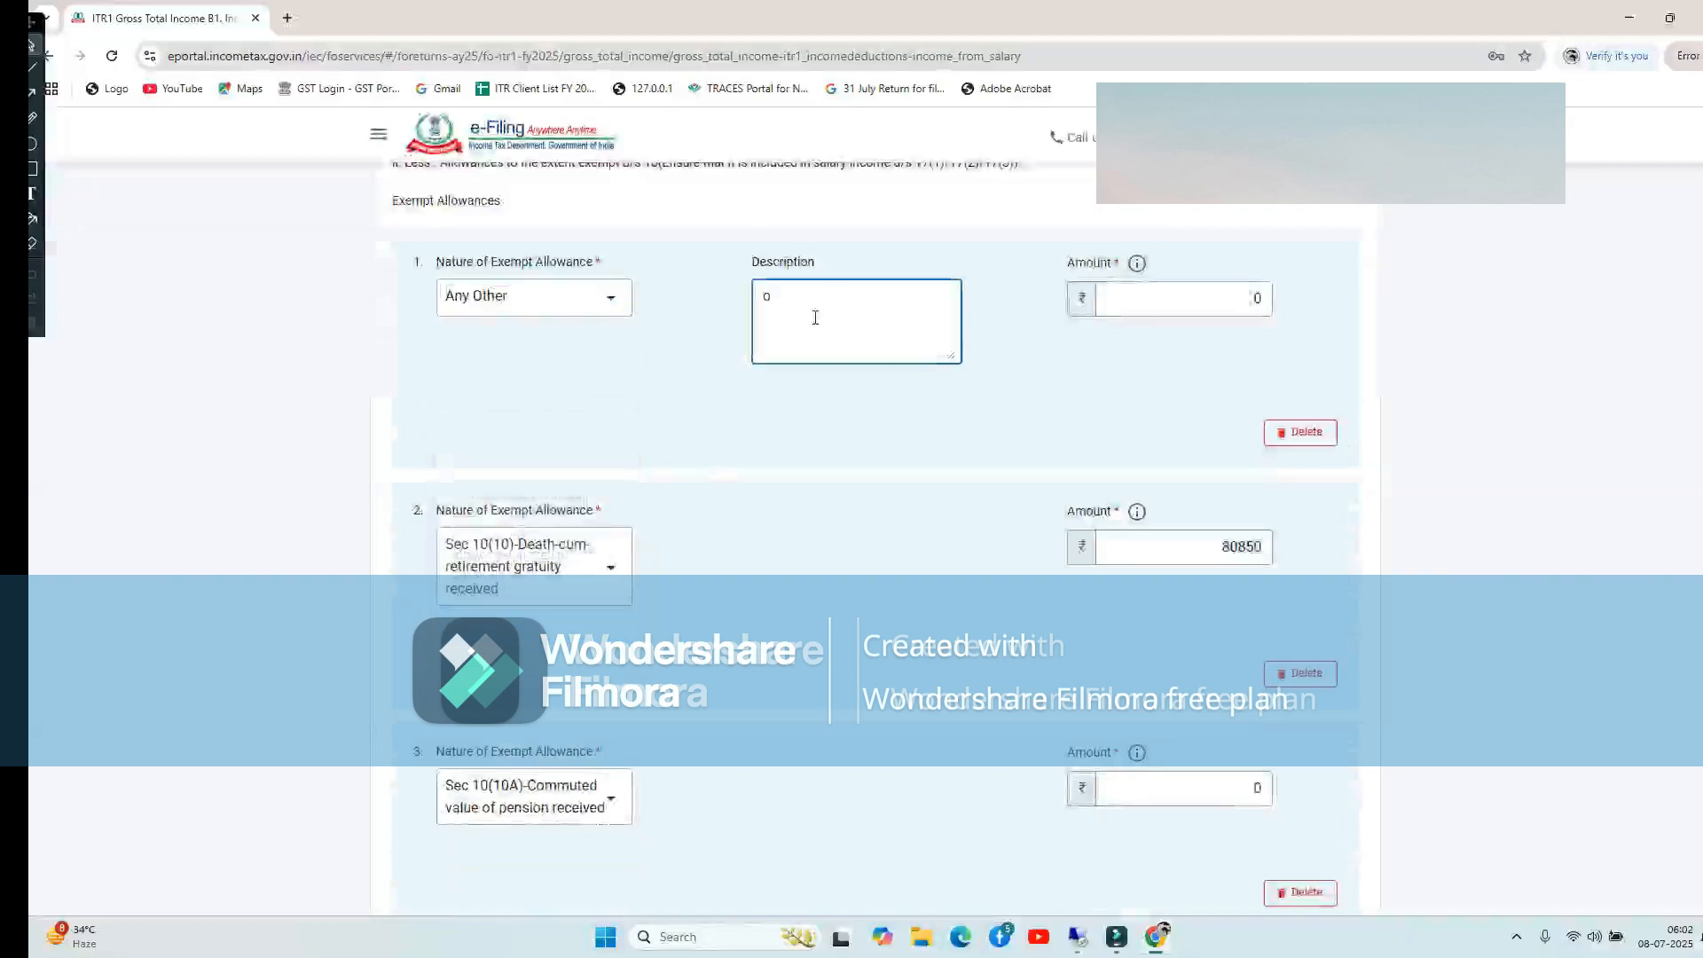
text(owance)
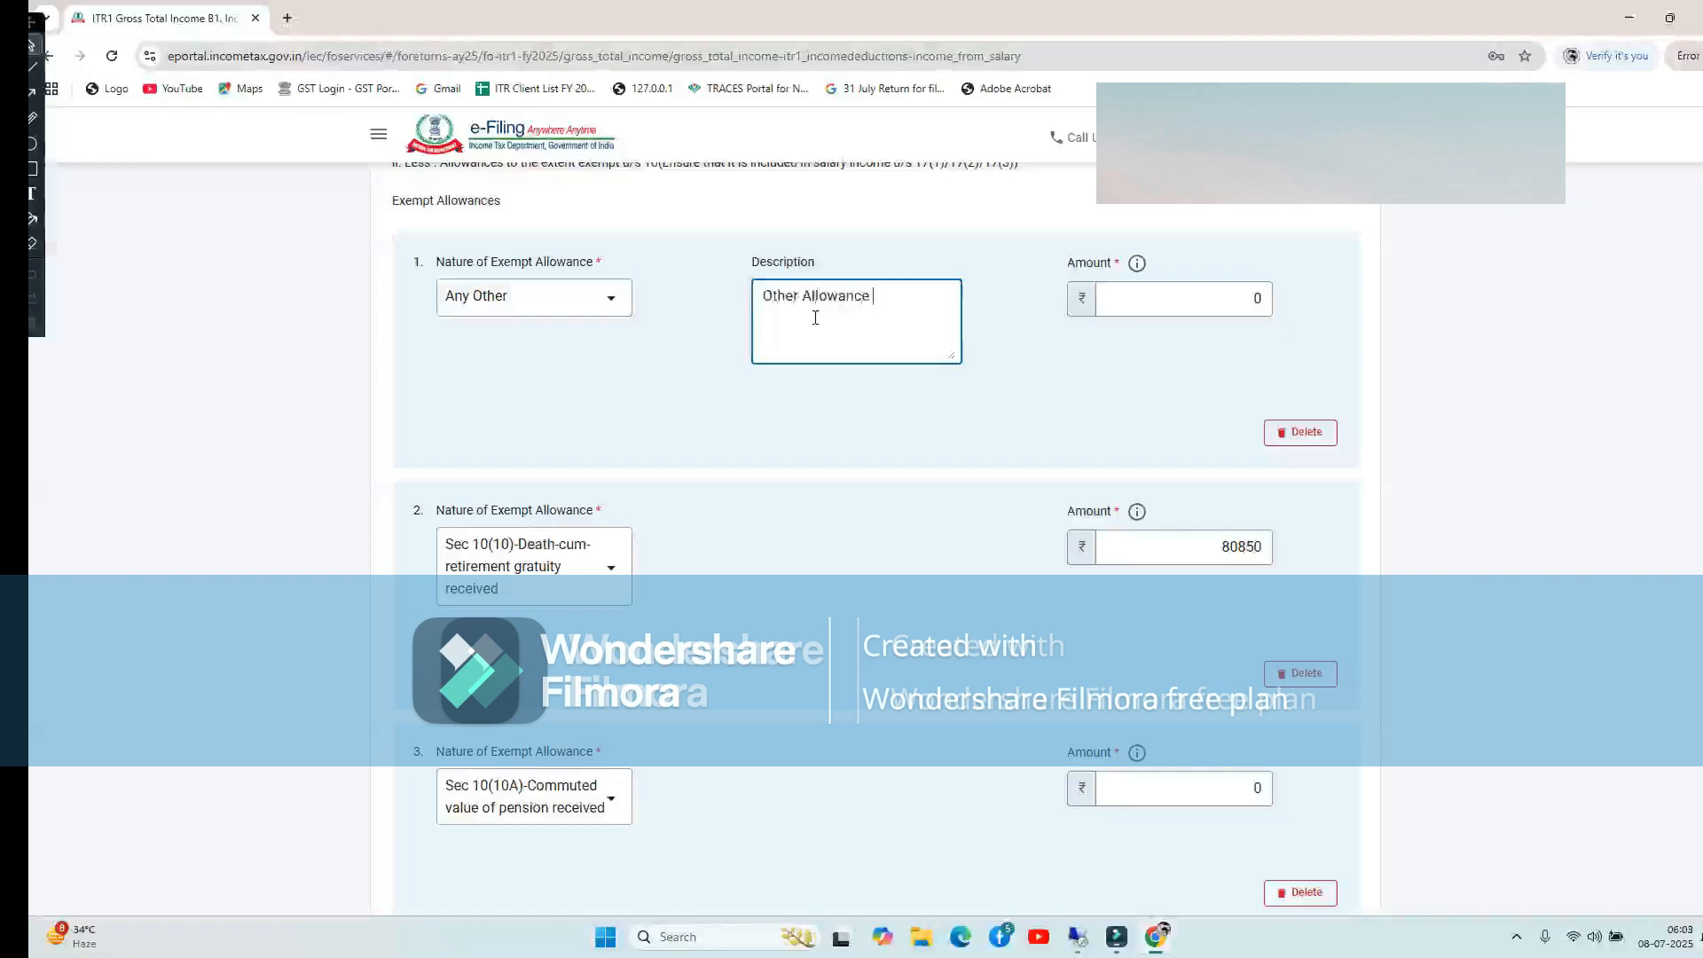
click(1138, 300)
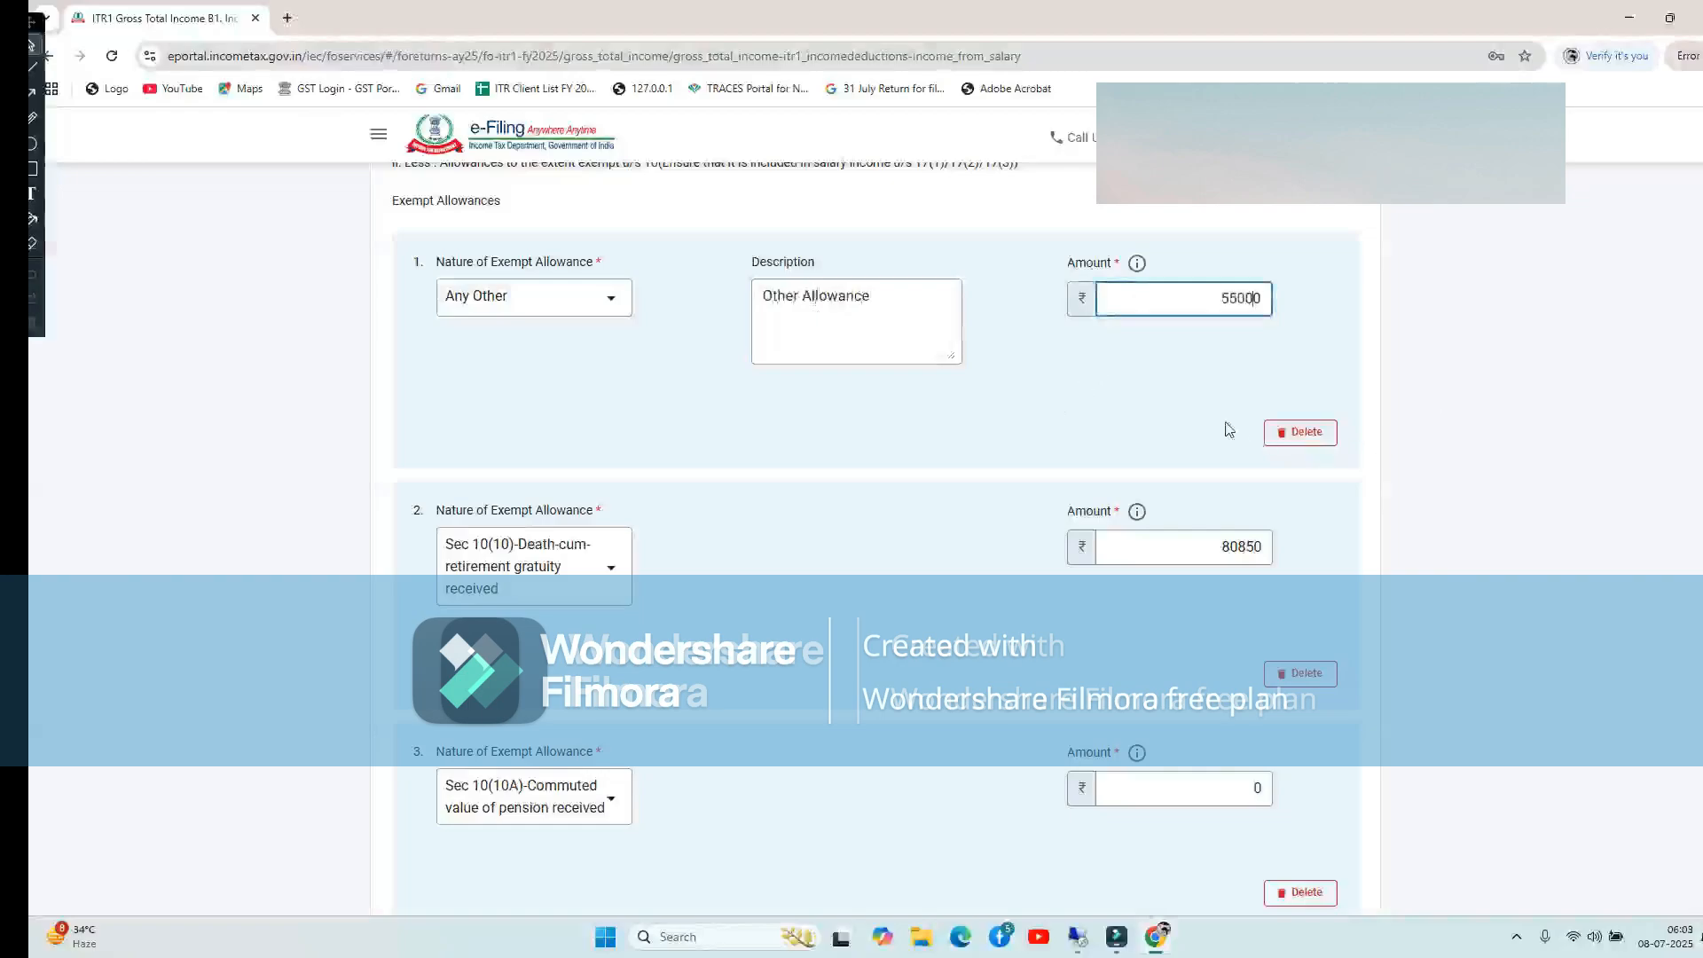
click(1058, 429)
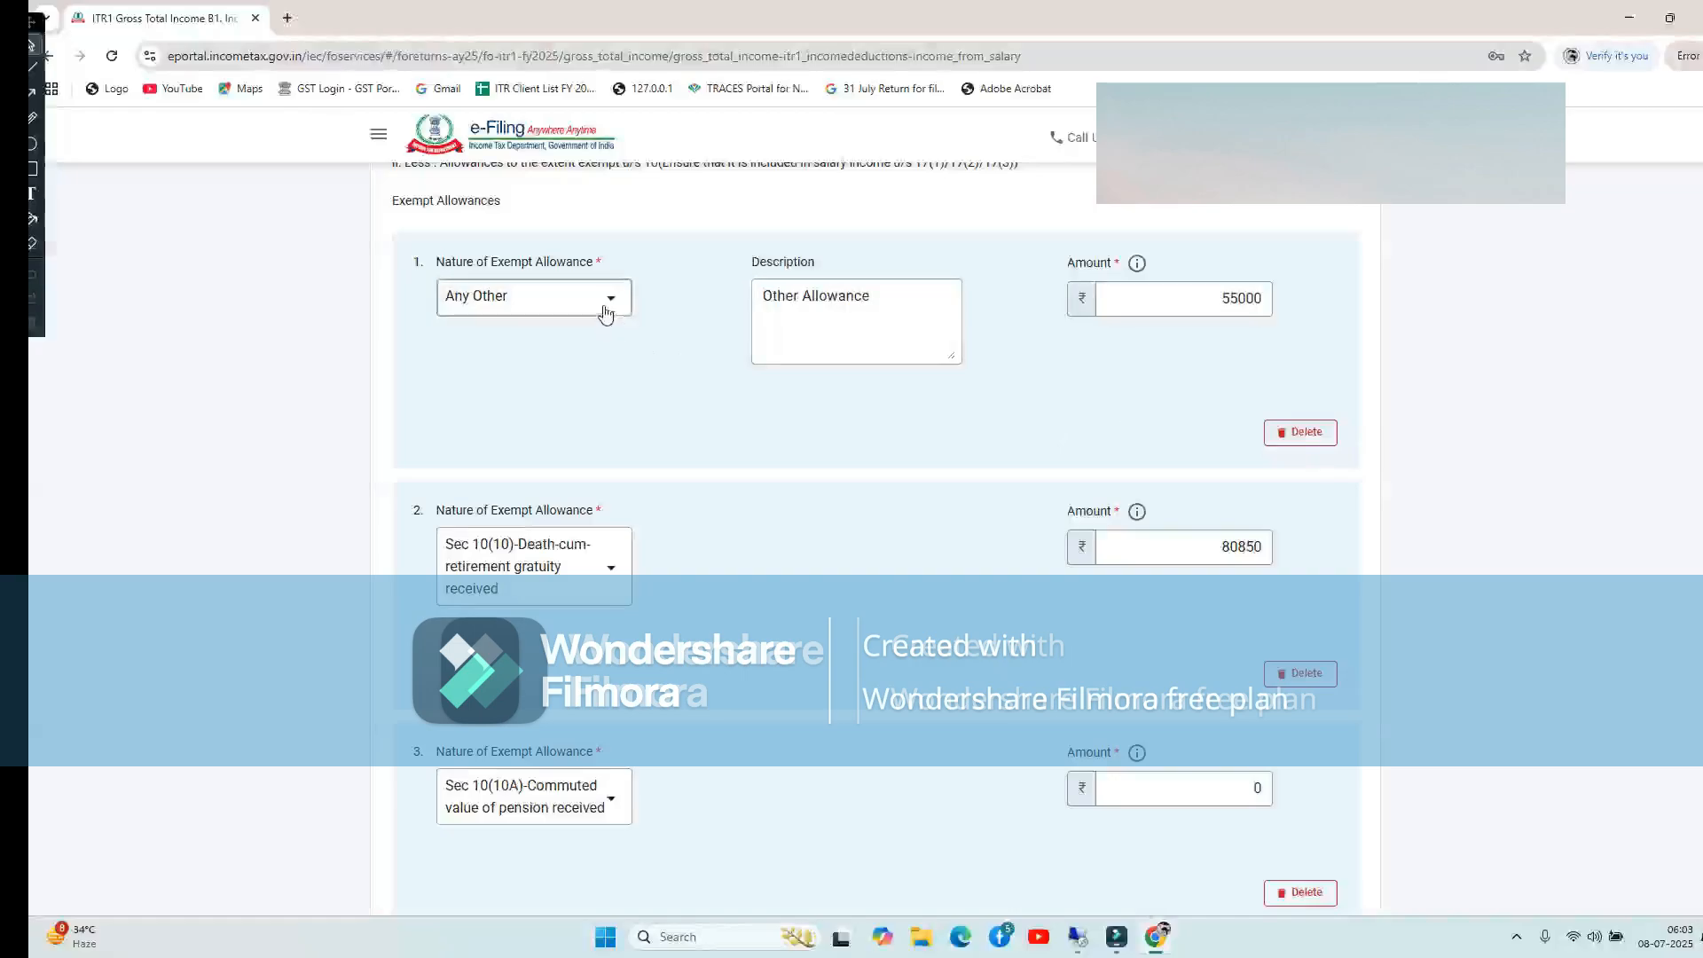
Clear the amount of the Sec 10(10)-Death-cum-retirement gratuity exempt allowance
scroll(864, 658, down, 3)
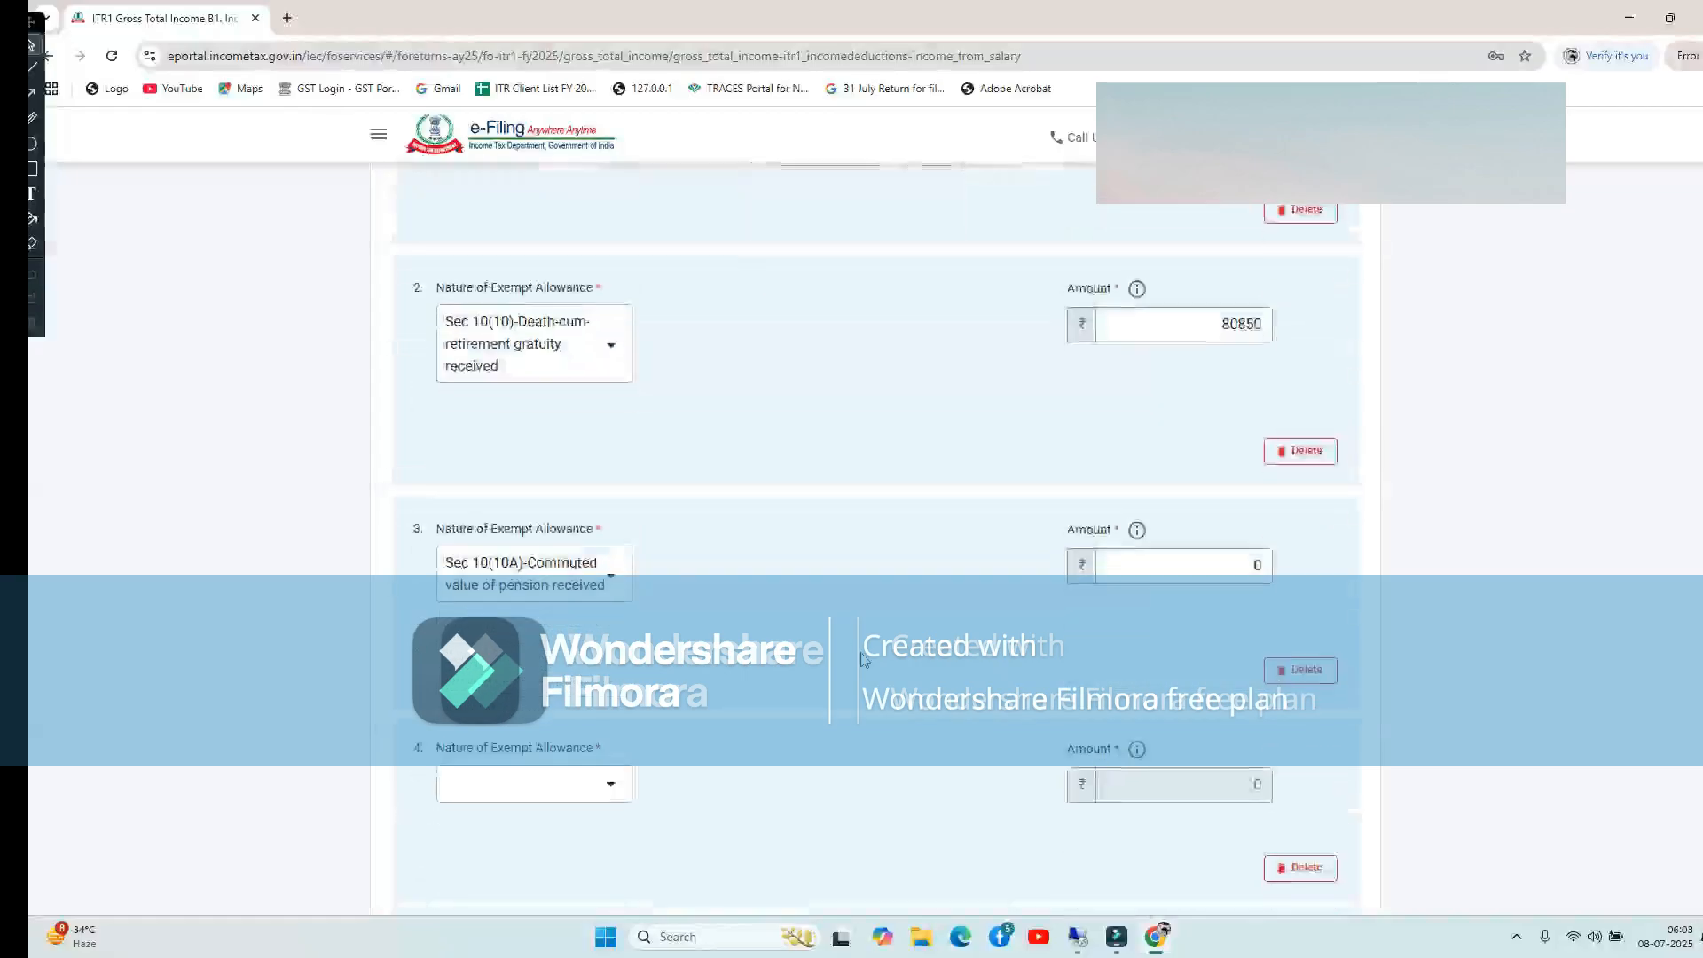
scroll(1173, 547, up, 2)
click(1235, 448)
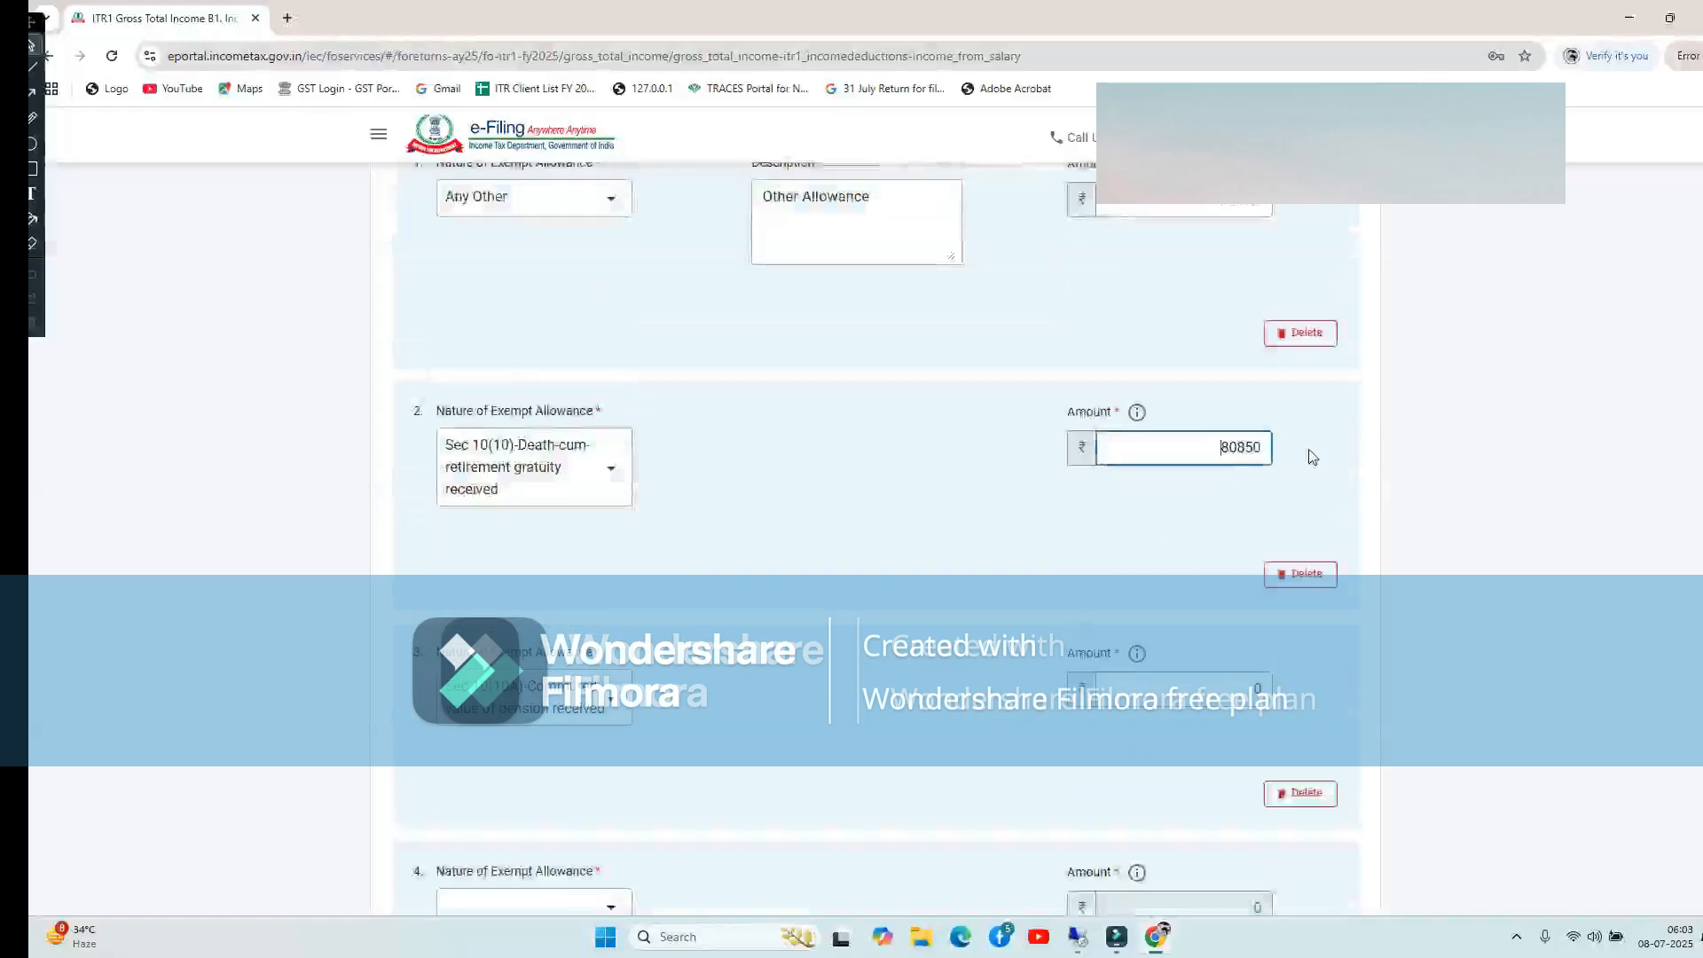
key(ctrl+a)
scroll(1199, 546, up, 3)
Set the fourth exempt allowance's nature to Any Other and enter "other Aloowance" as its description
scroll(1197, 544, down, 7)
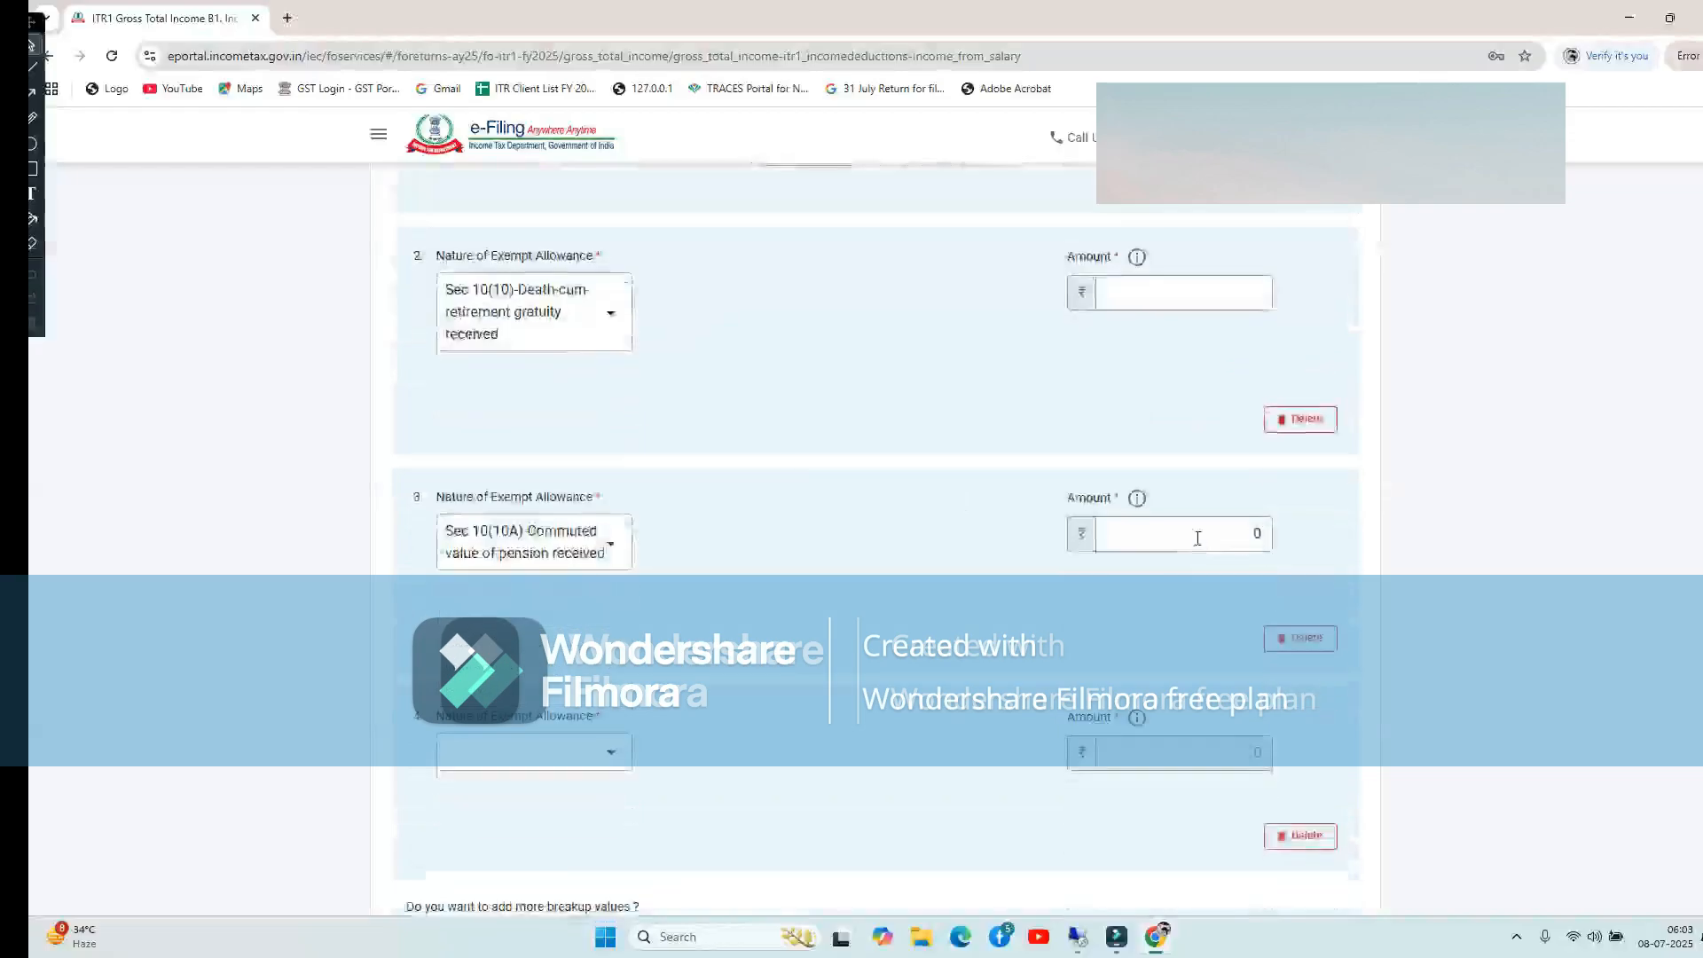
click(617, 529)
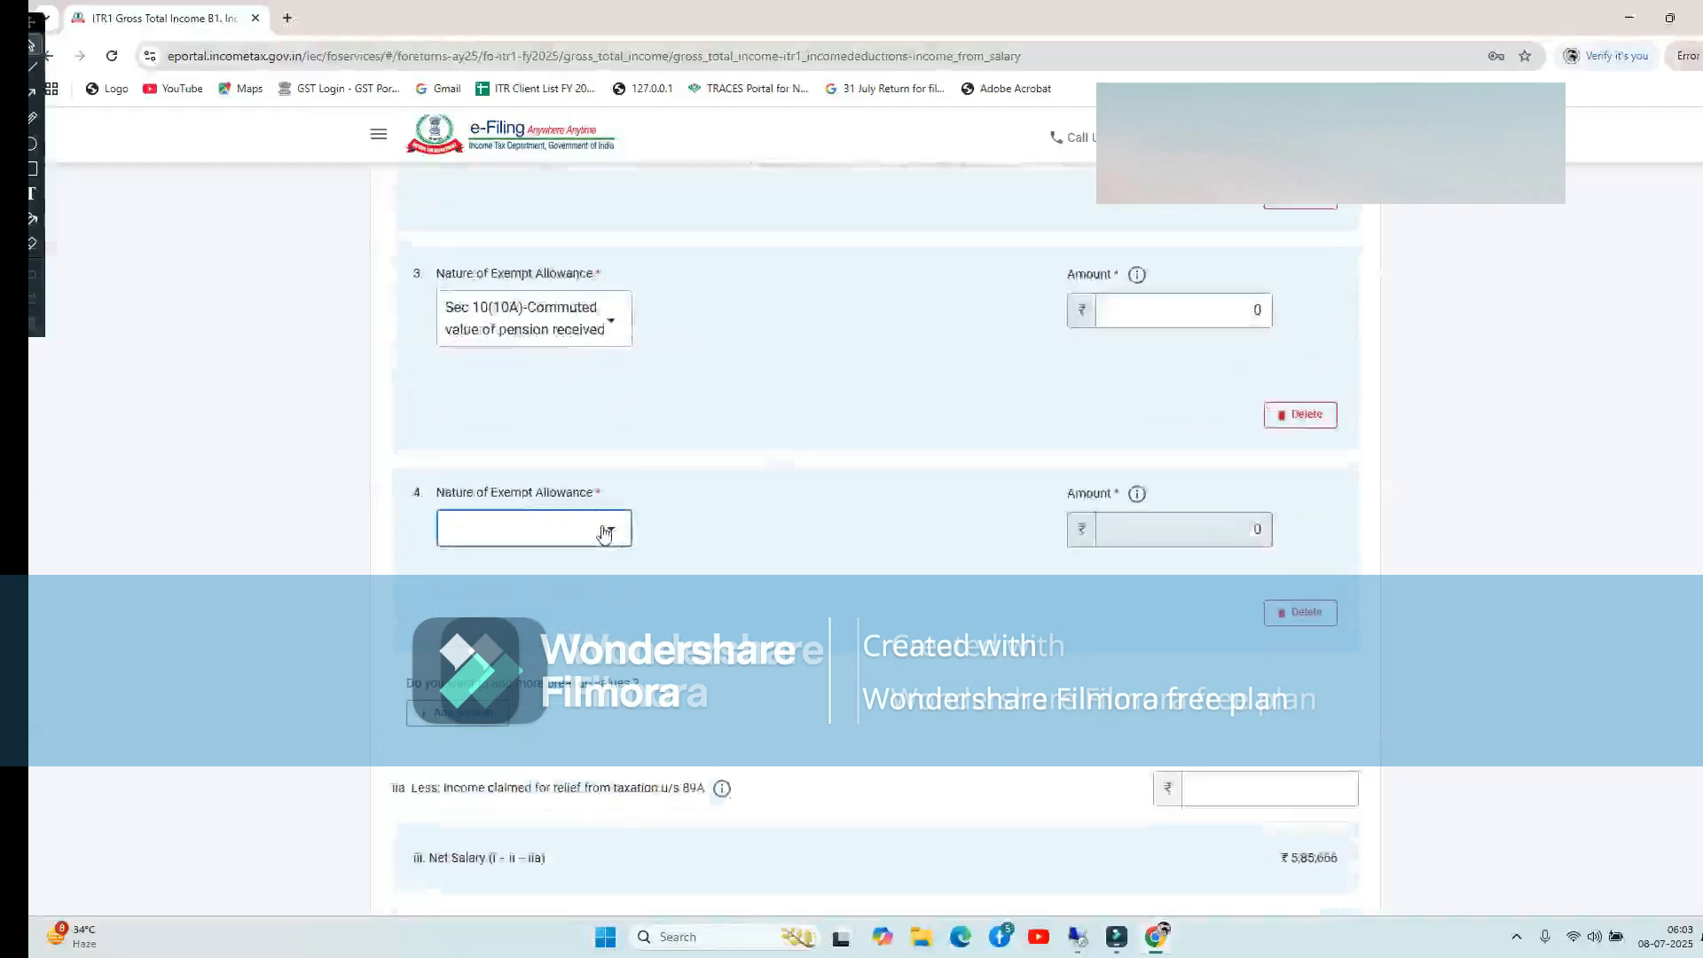
scroll(532, 692, down, 8)
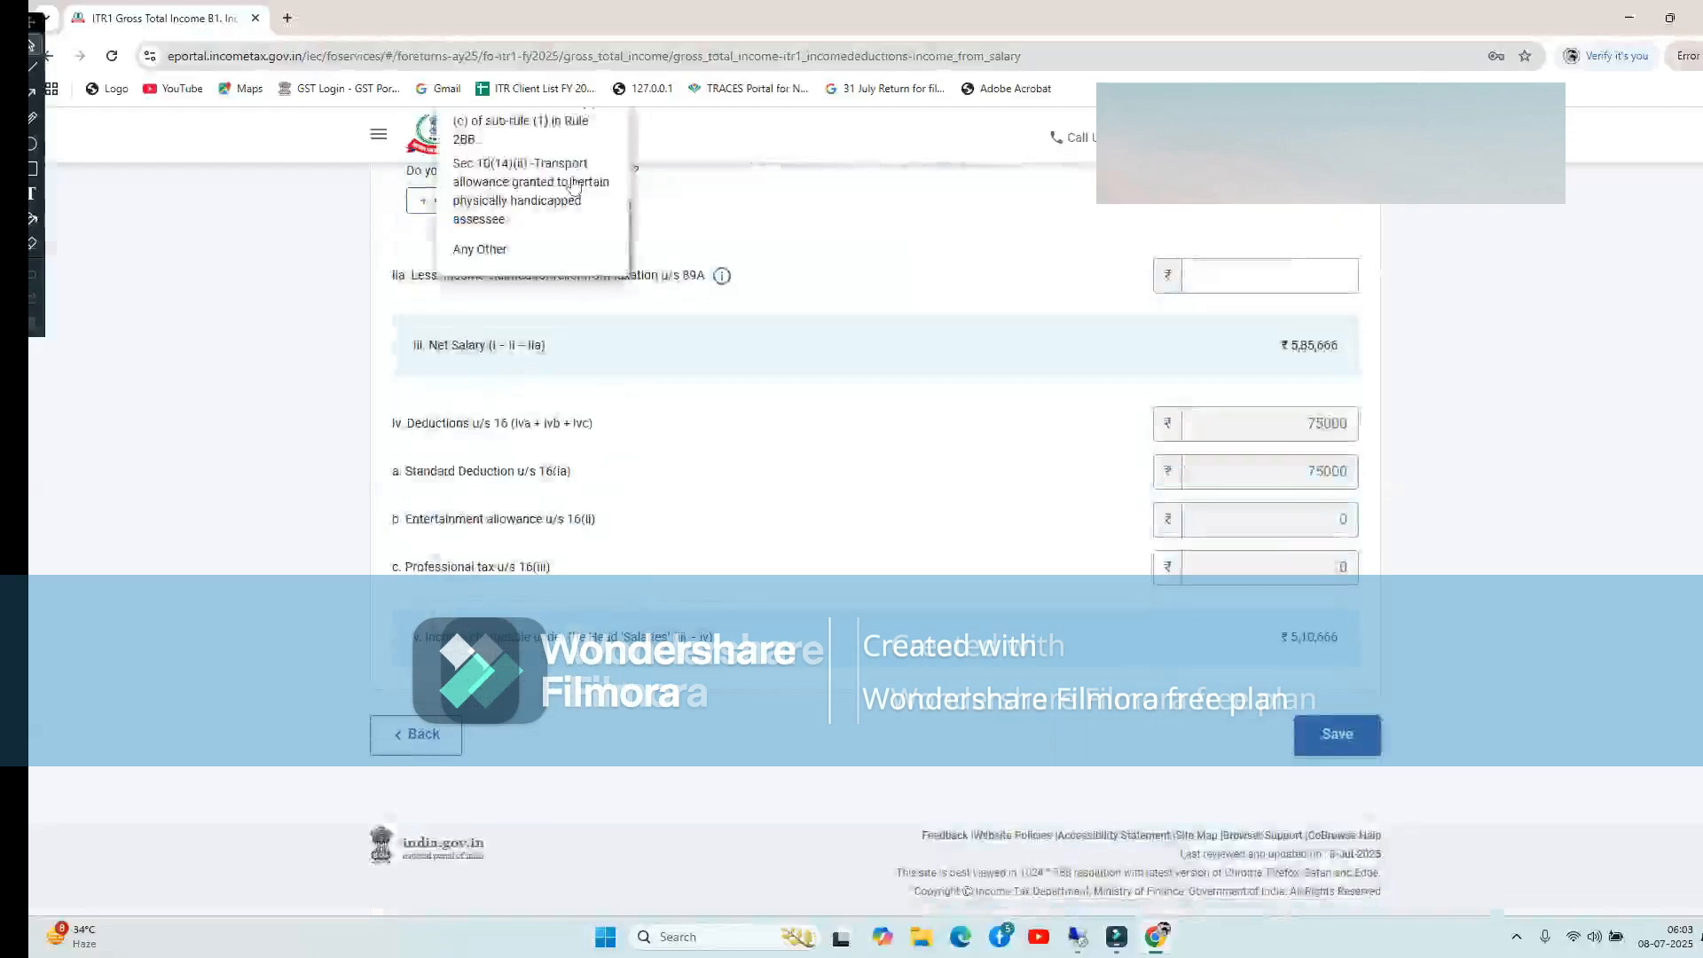
click(519, 250)
scroll(798, 443, up, 1)
click(823, 605)
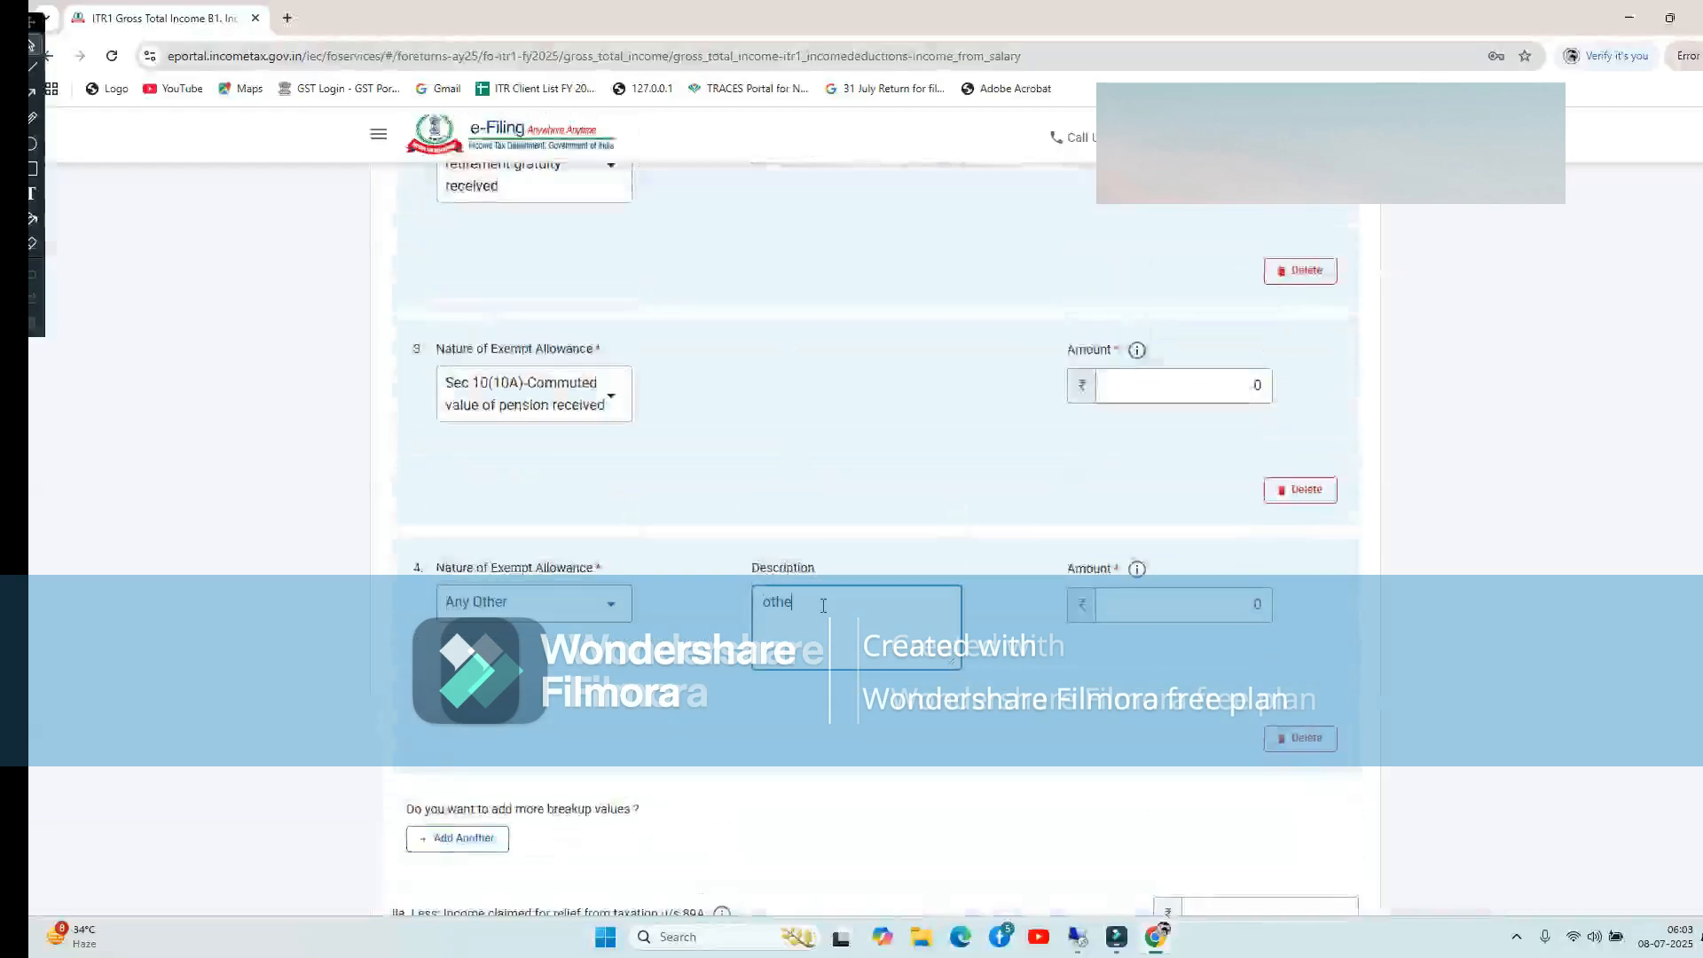
text(other Aloowance)
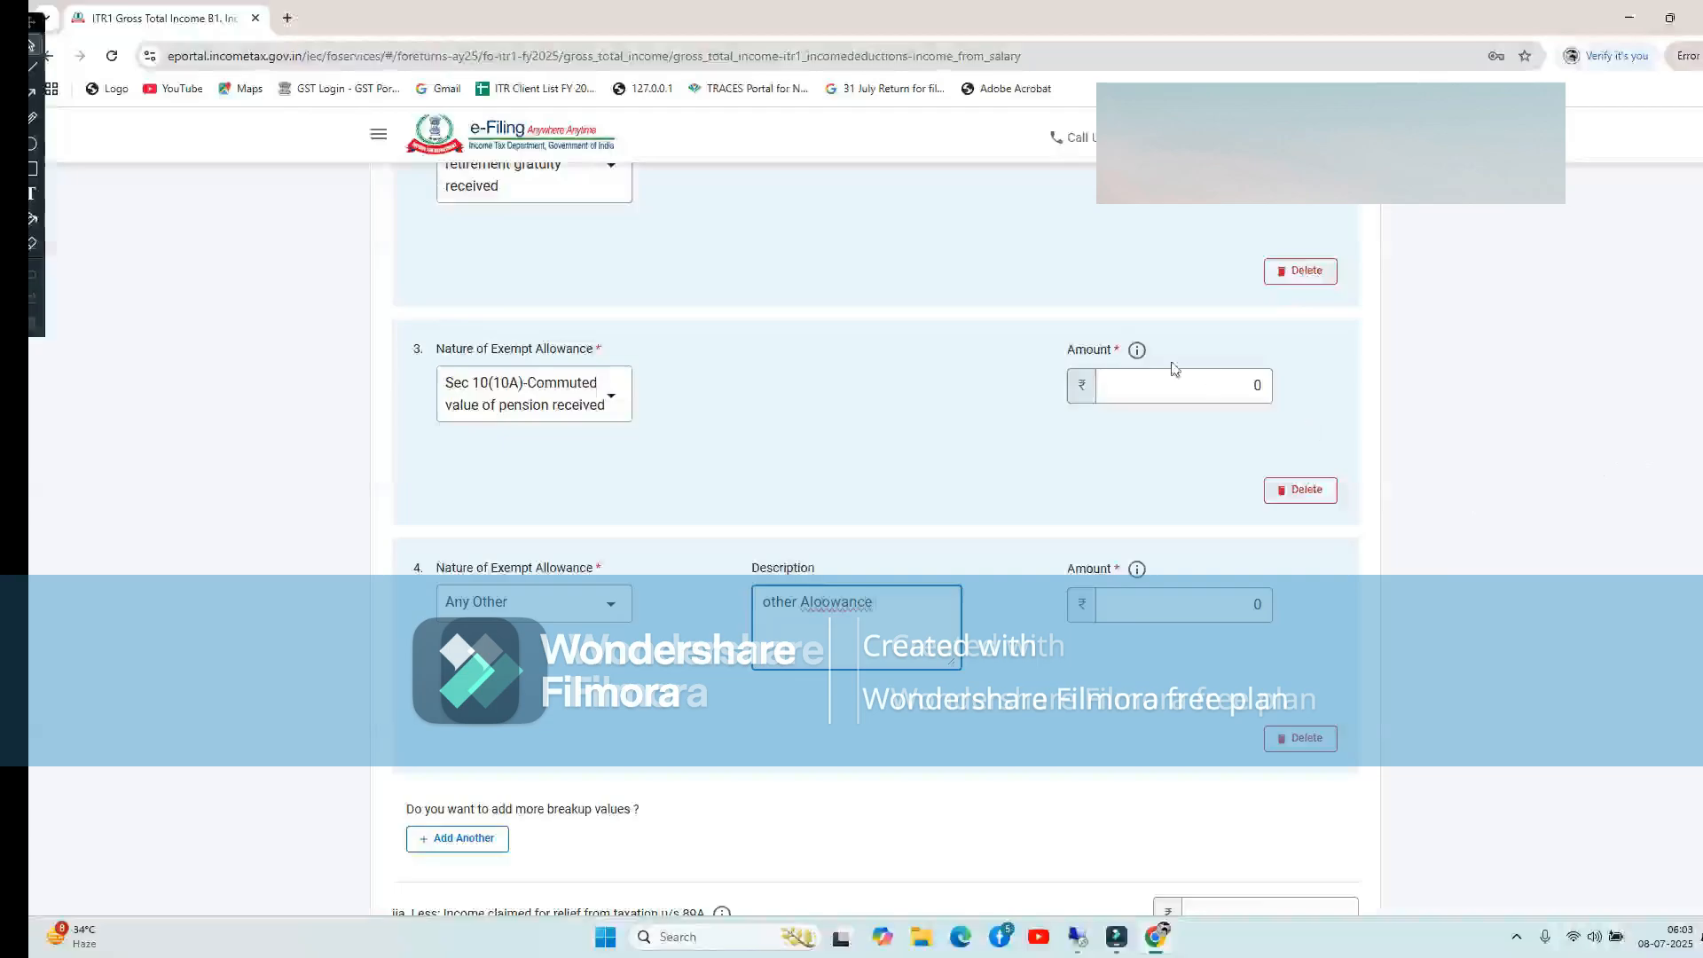
scroll(1161, 366, up, 1)
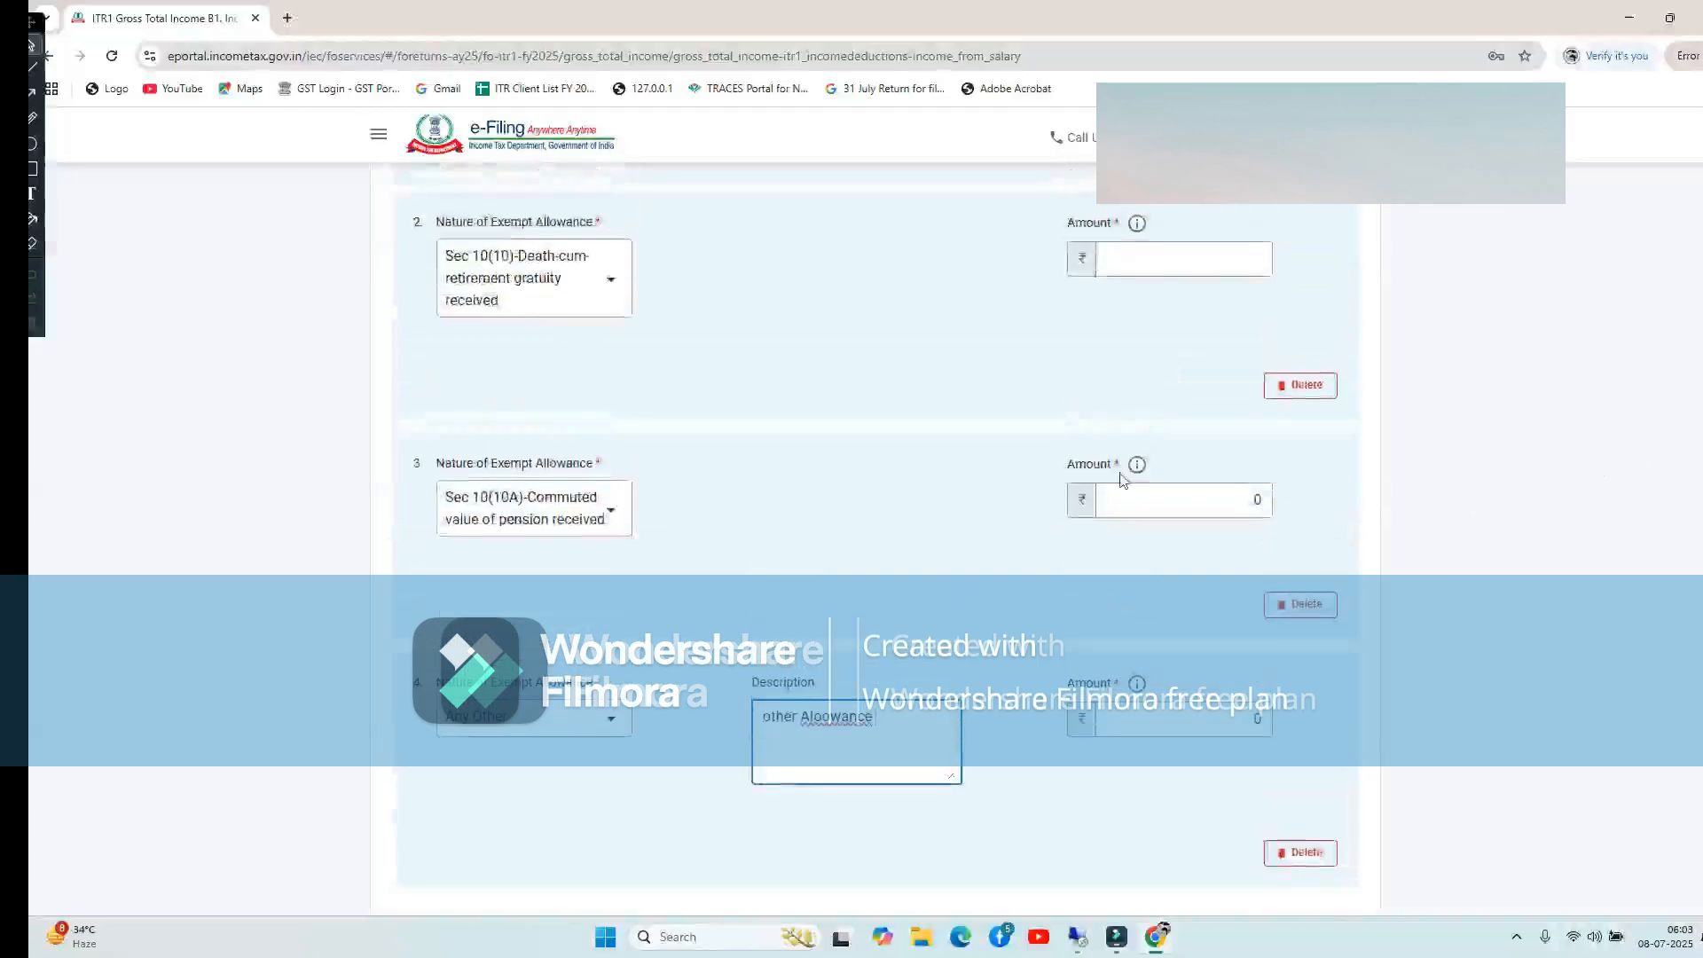
scroll(1122, 479, down, 2)
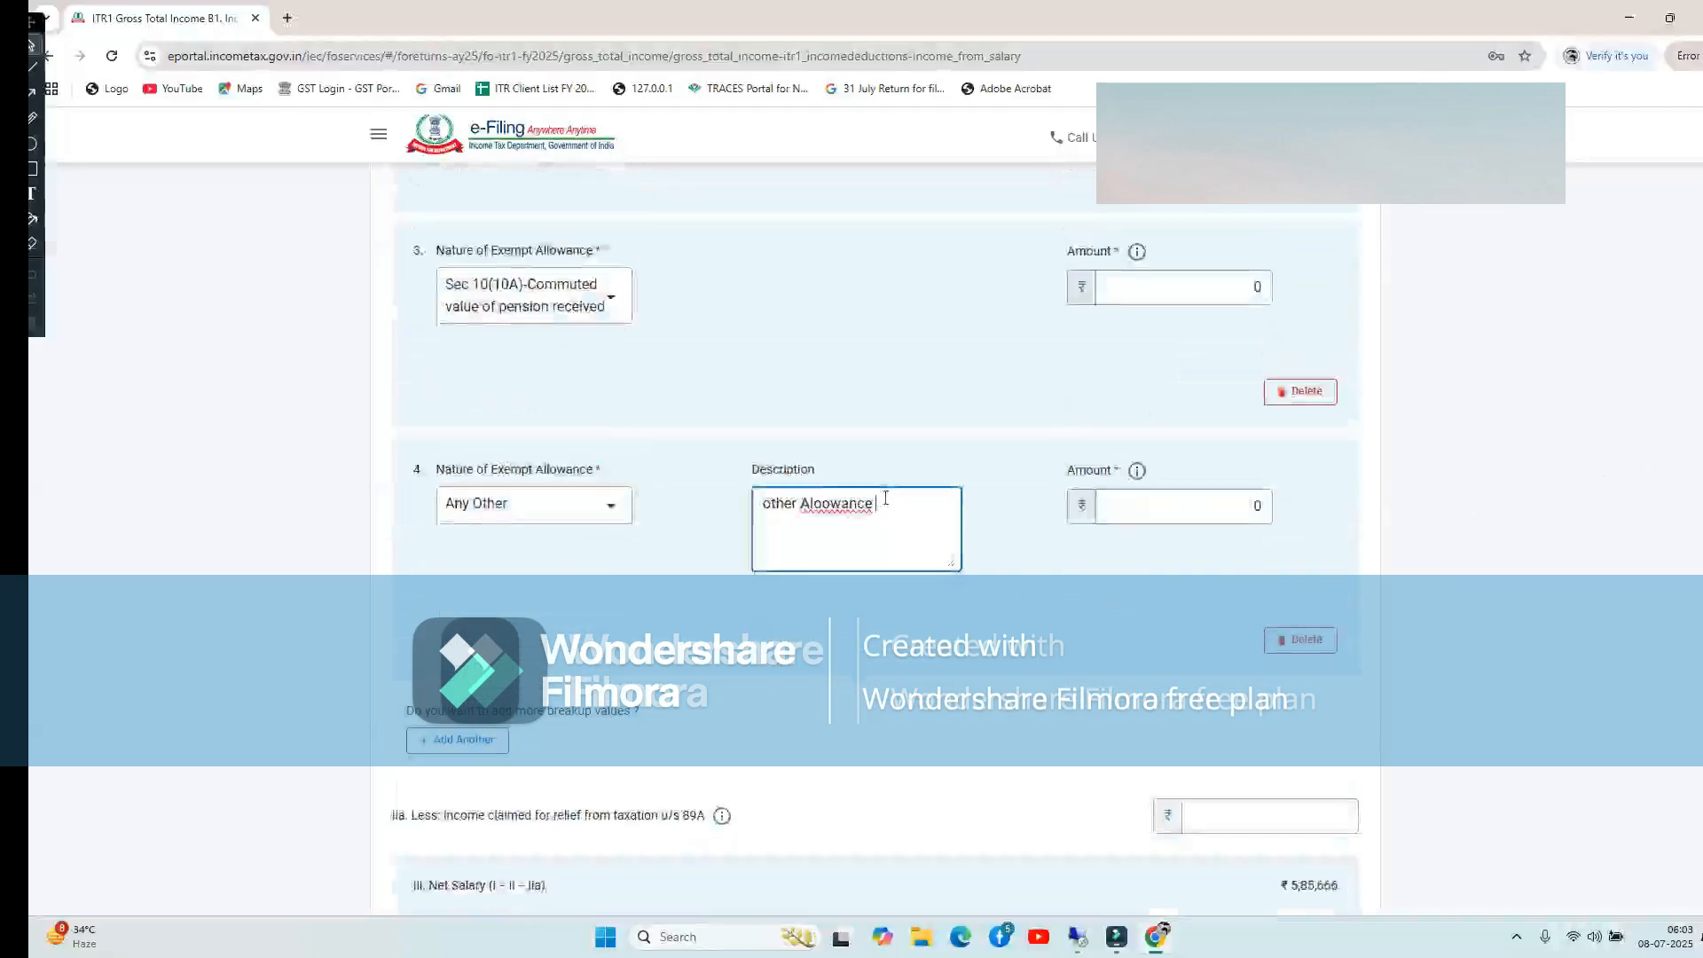
Replace the fourth exempt allowance's description with "Conveyance Allowance"
key(BackSpace)
key(BackSpace)
key(BackSpace)
key(BackSpace)
key(BackSpace)
key(BackSpace)
key(BackSpace)
key(BackSpace)
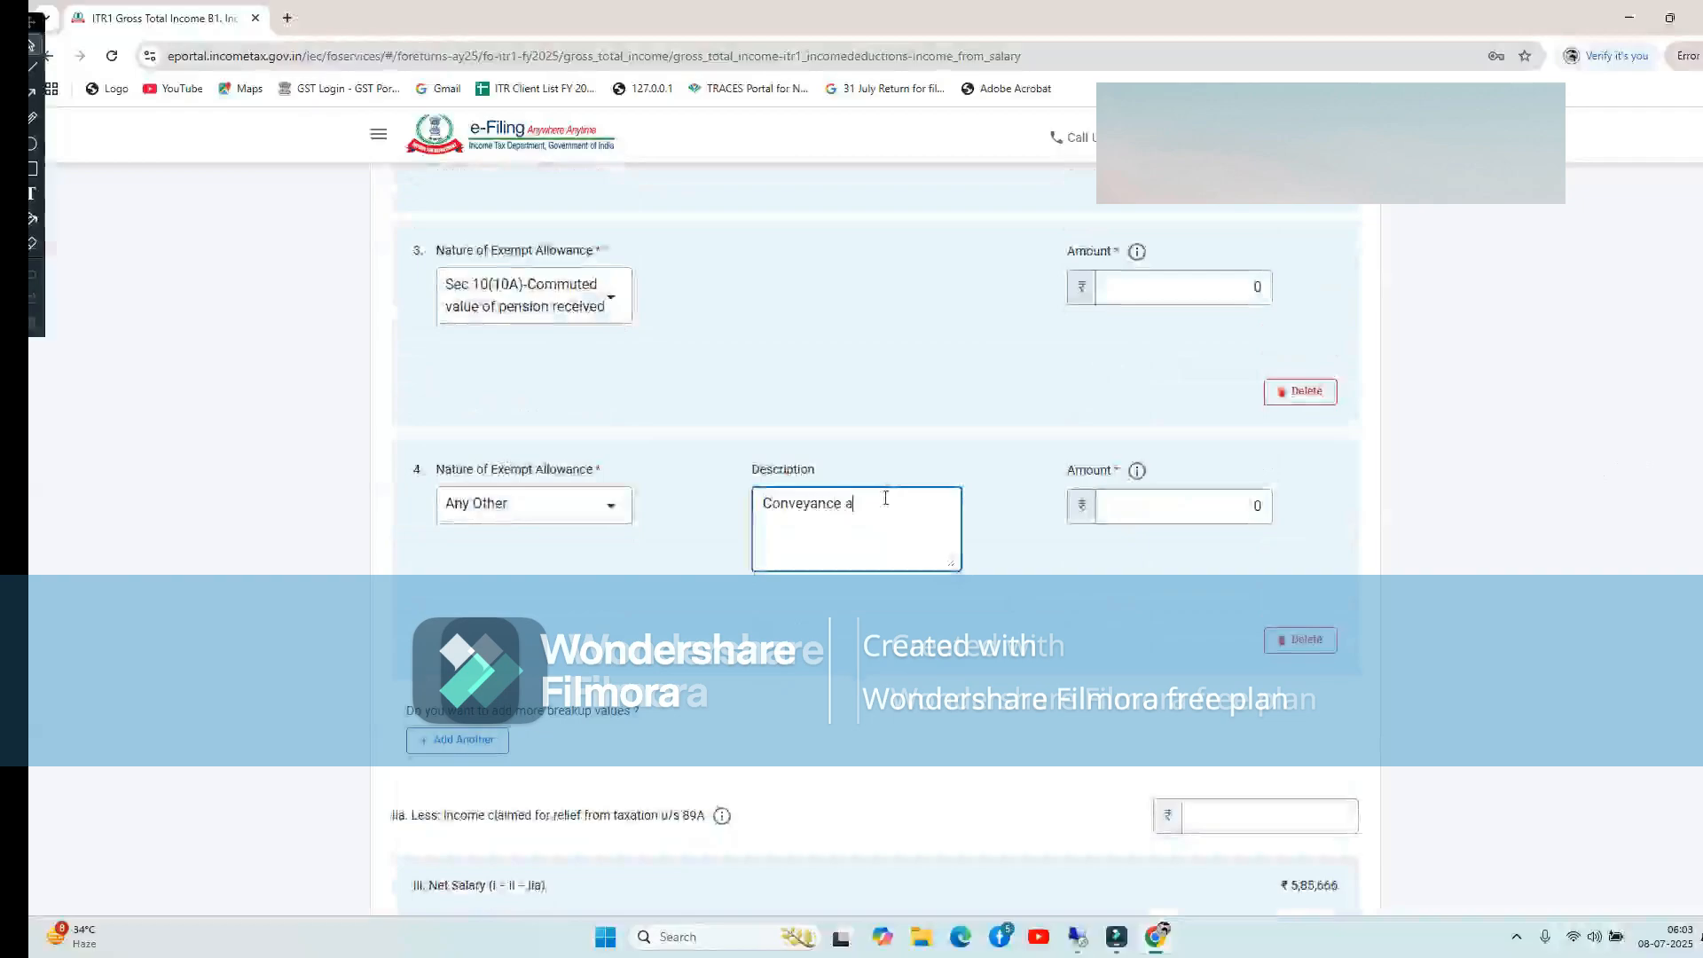
key(BackSpace)
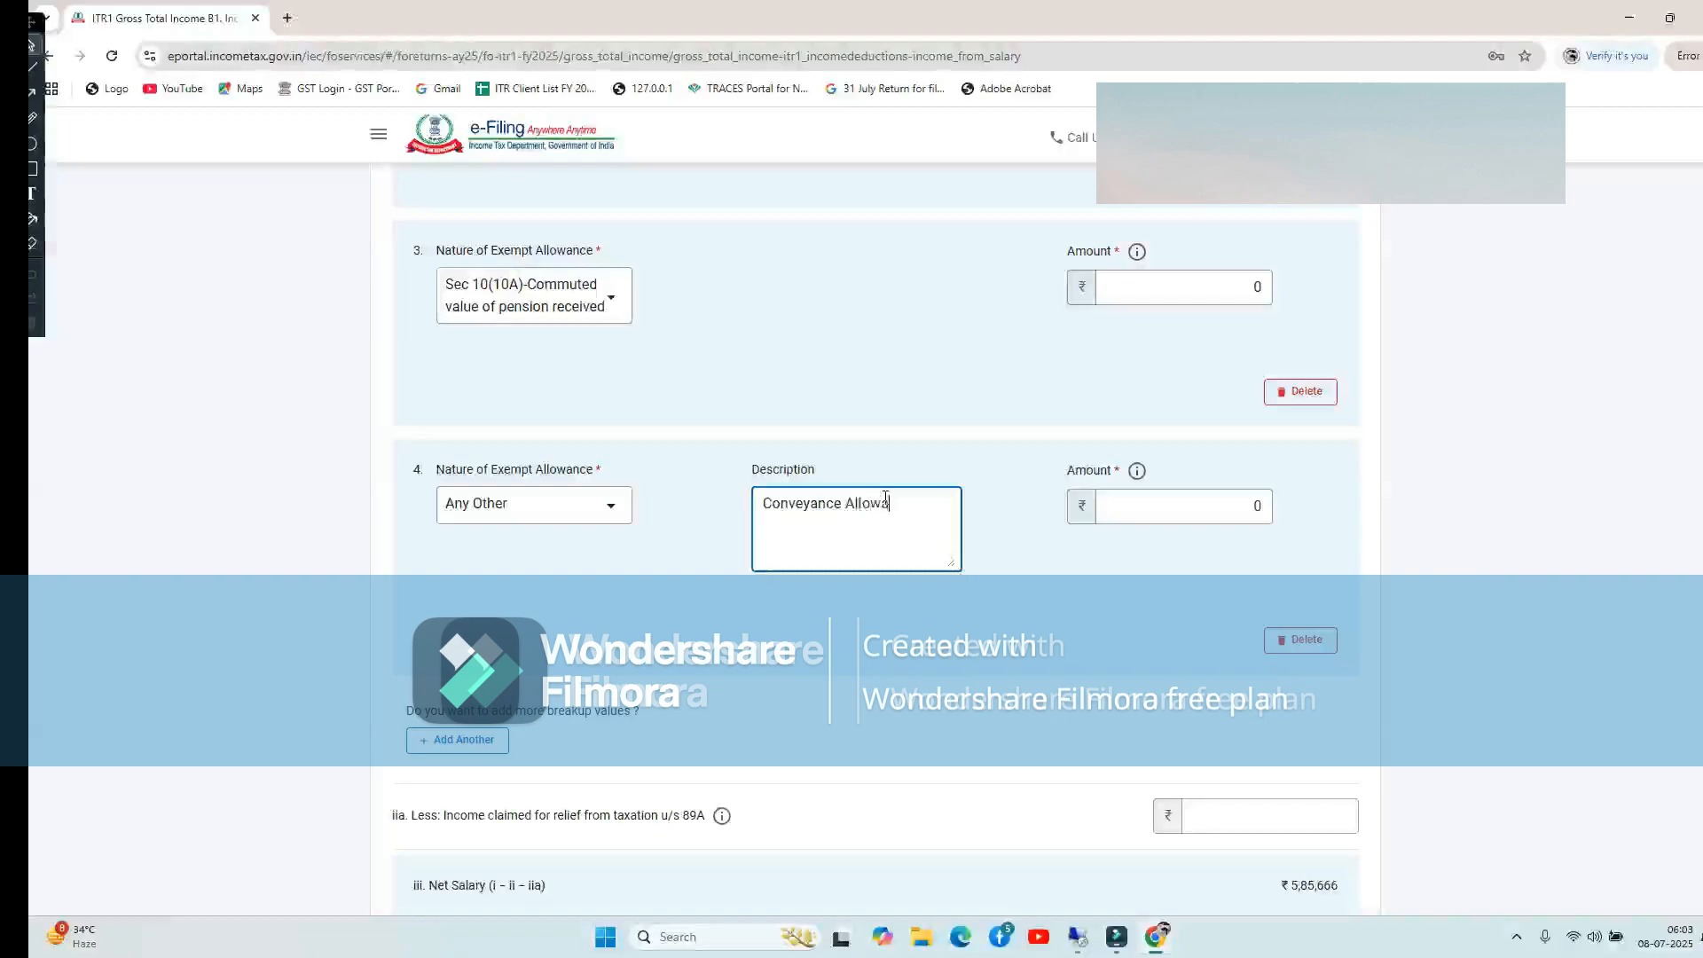
Set the Conveyance Allowance amount to 32000 and check the net salary and section 16 deductions
click(1143, 505)
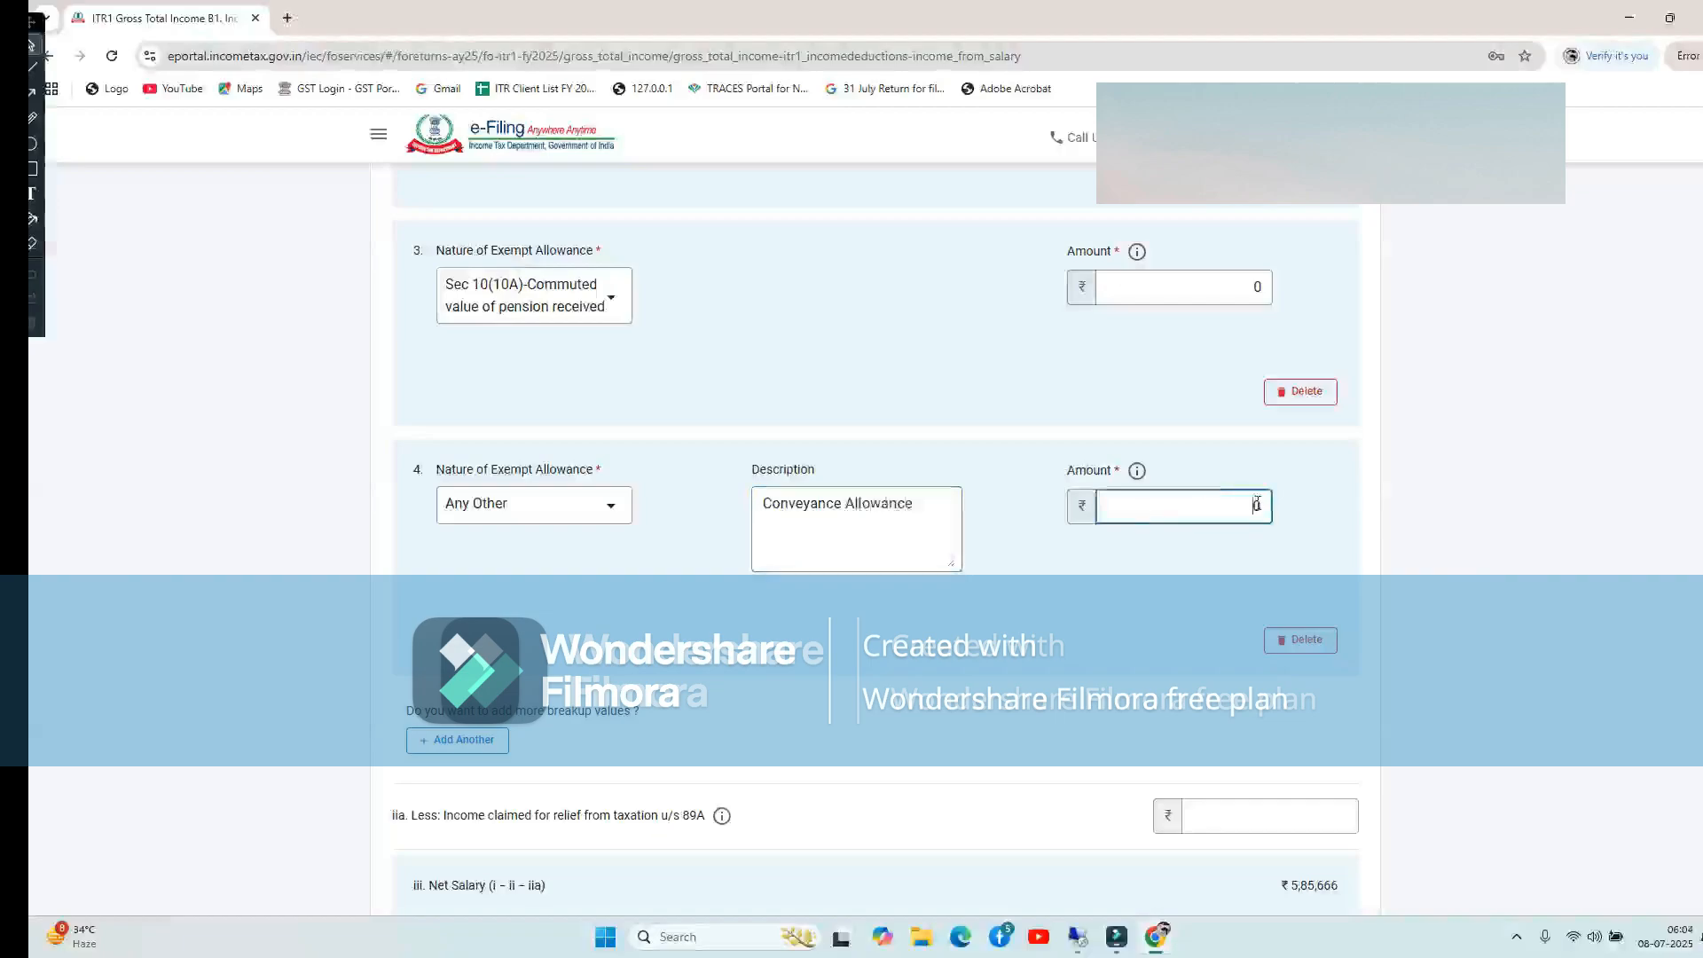
drag(1257, 504, 1268, 507)
text(320000)
click(1175, 641)
scroll(1175, 640, down, 6)
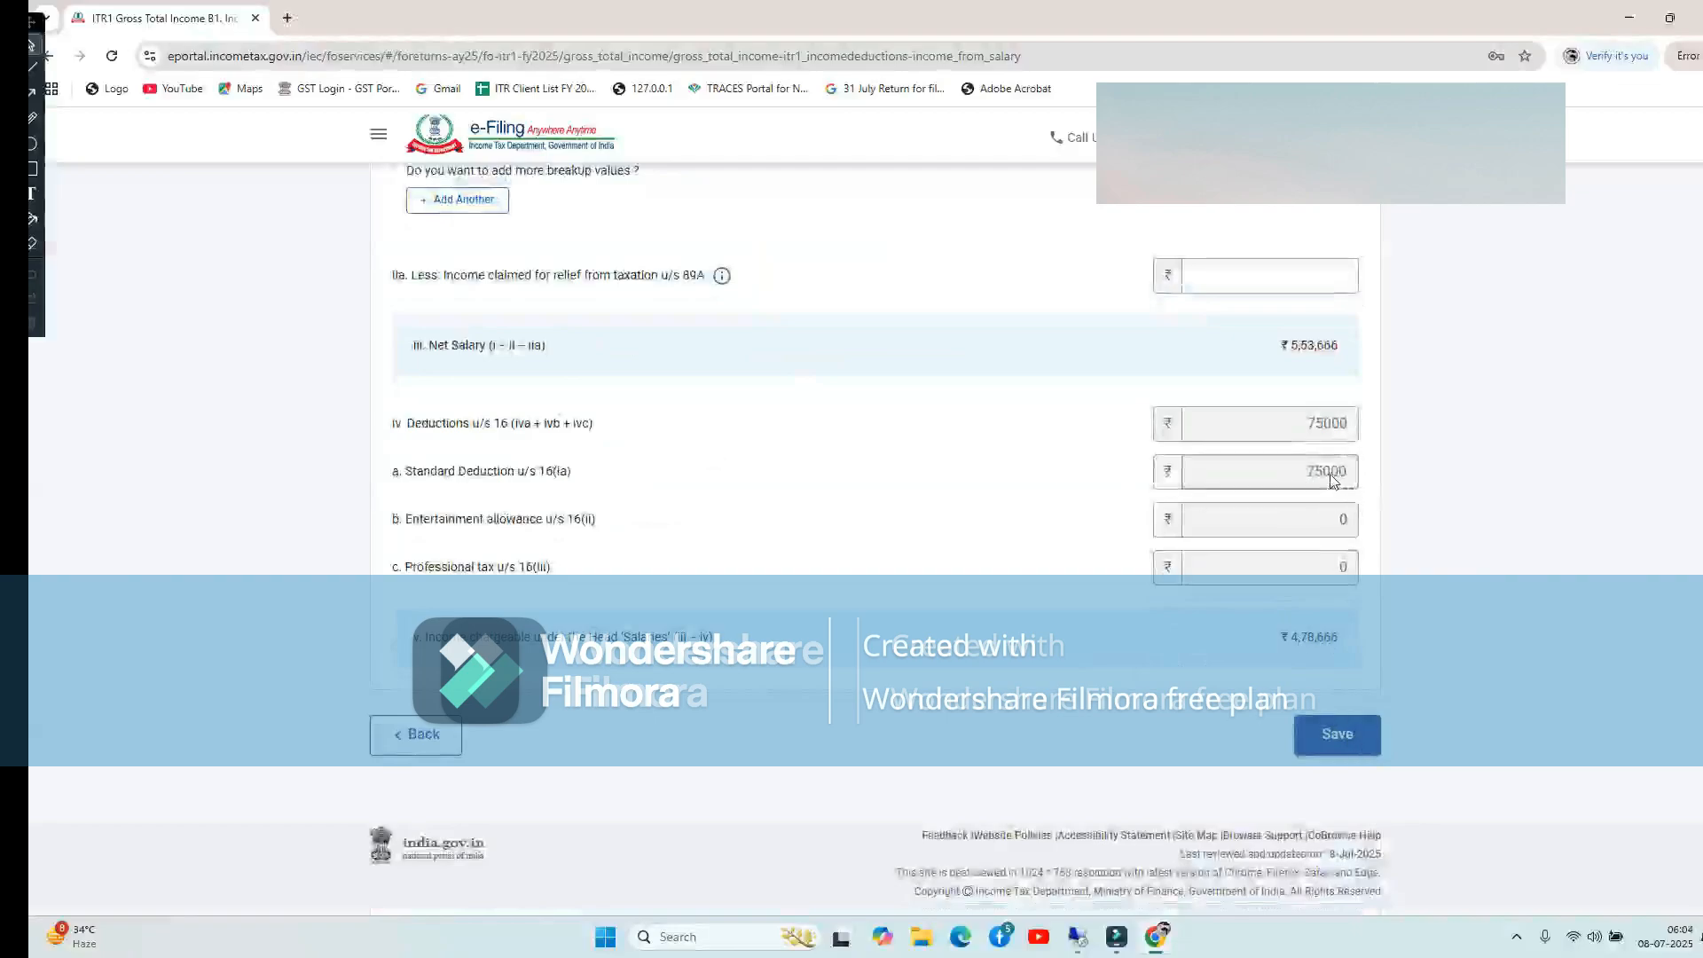
scroll(1328, 483, up, 1)
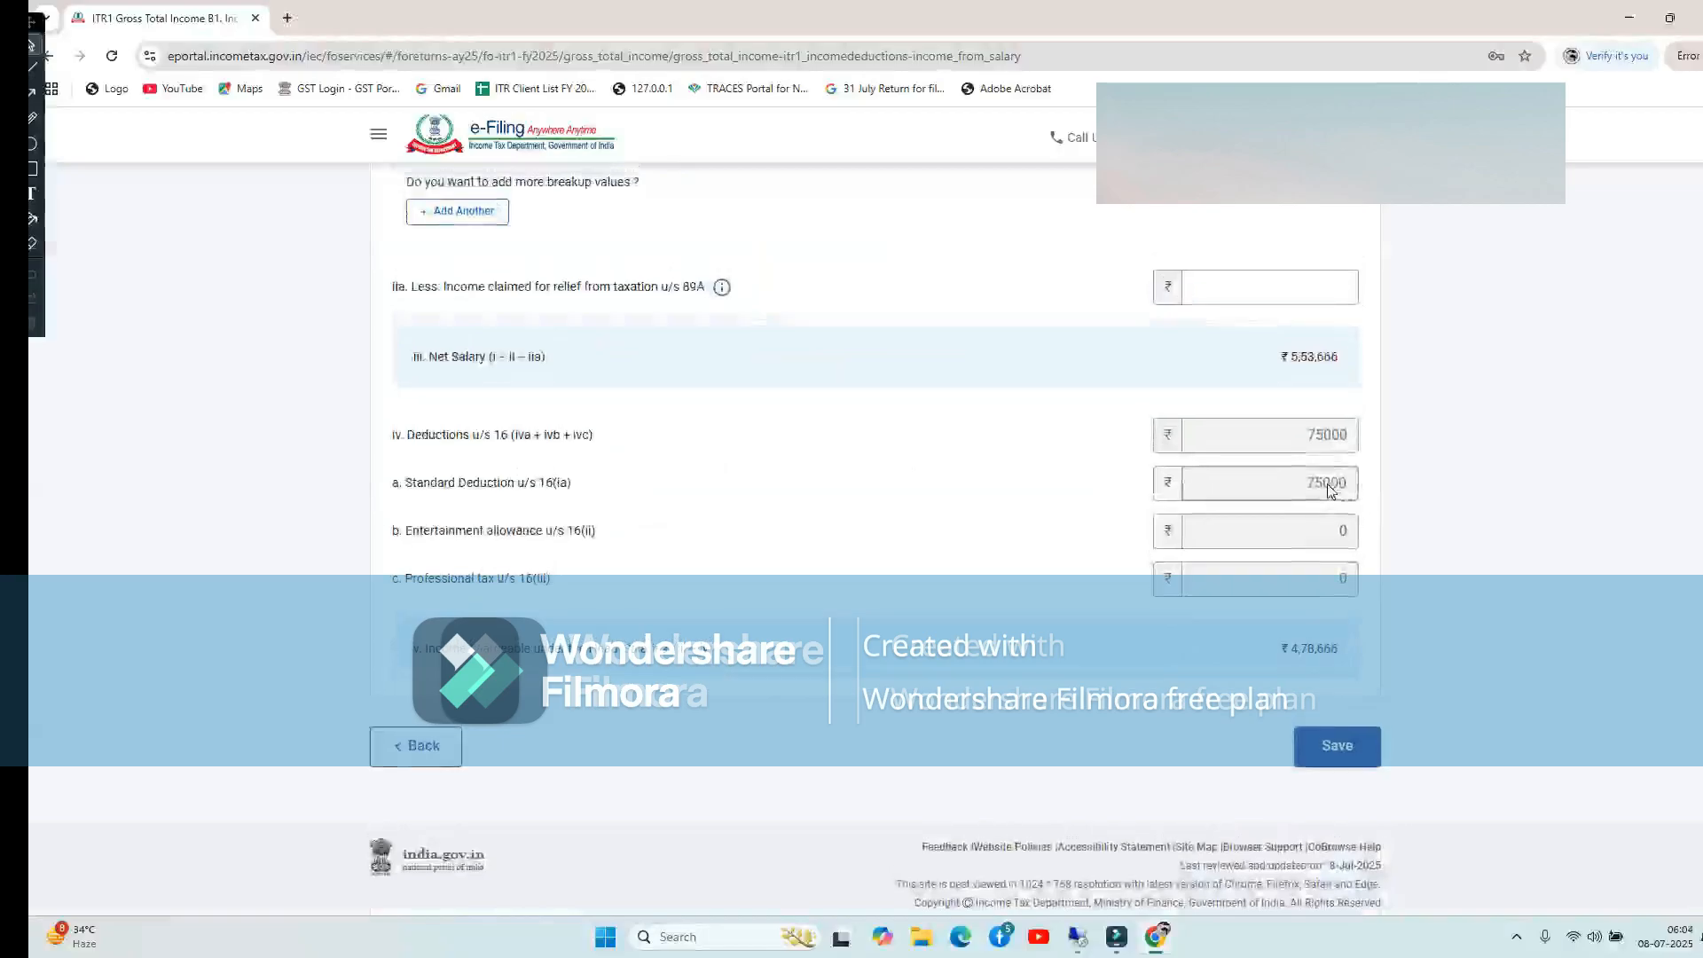
scroll(1103, 461, up, 1)
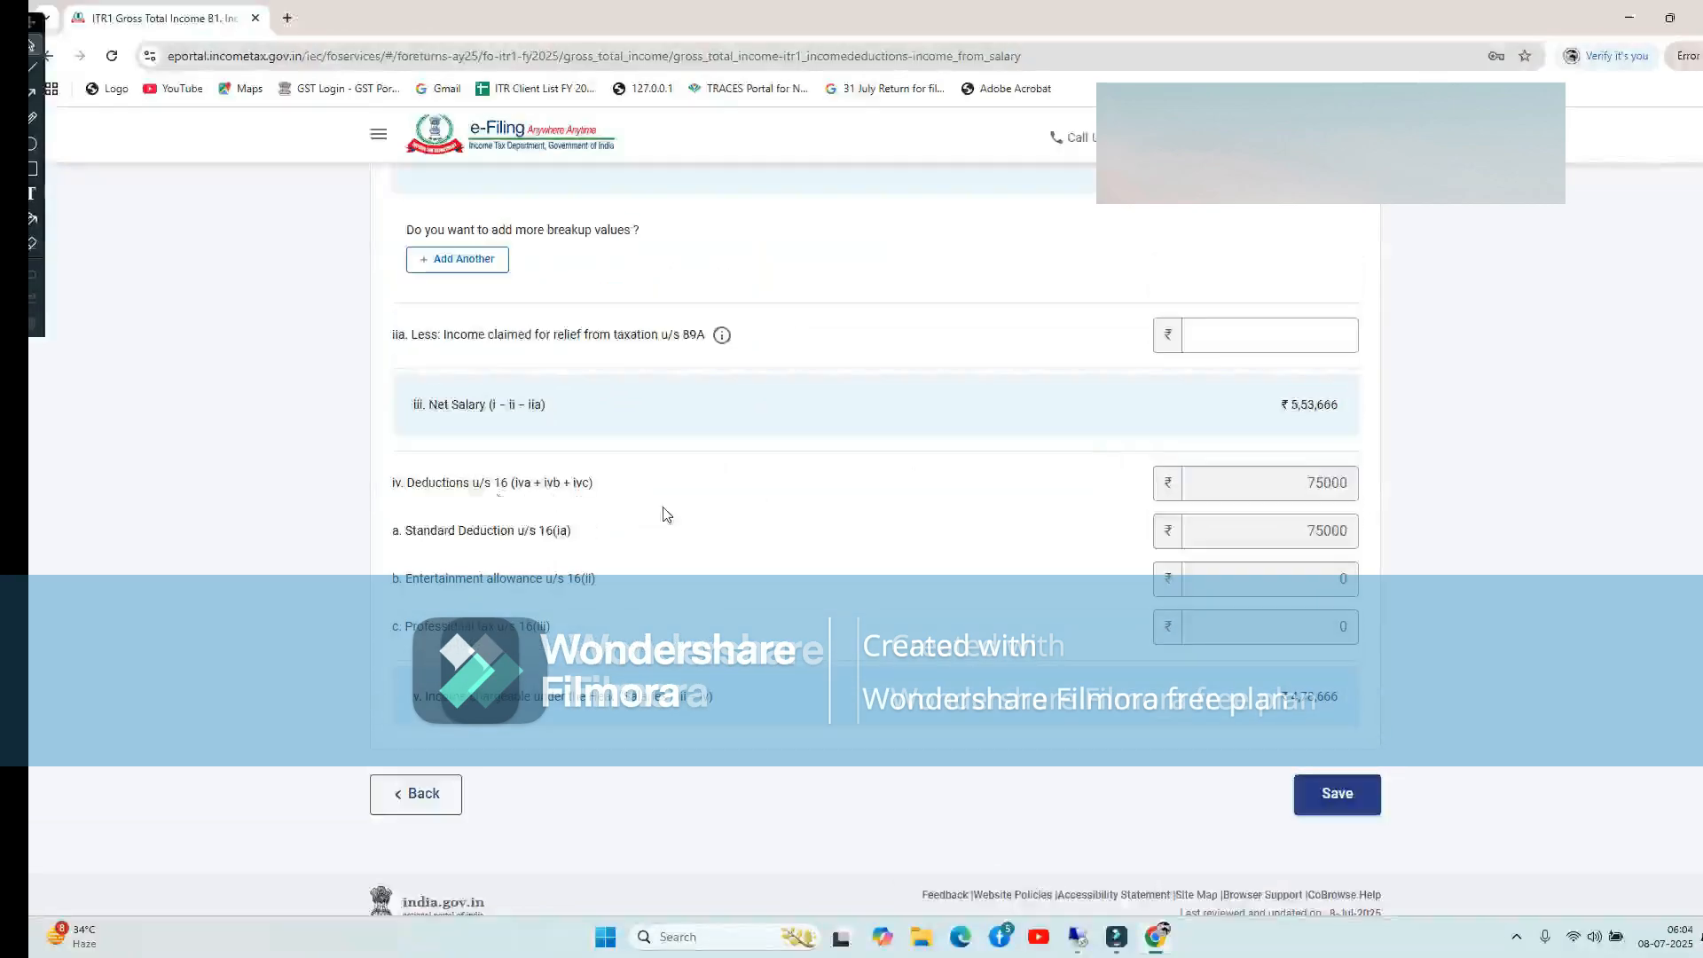
Add a fifth exempt allowance entry with its nature set to Any Other
scroll(679, 515, up, 4)
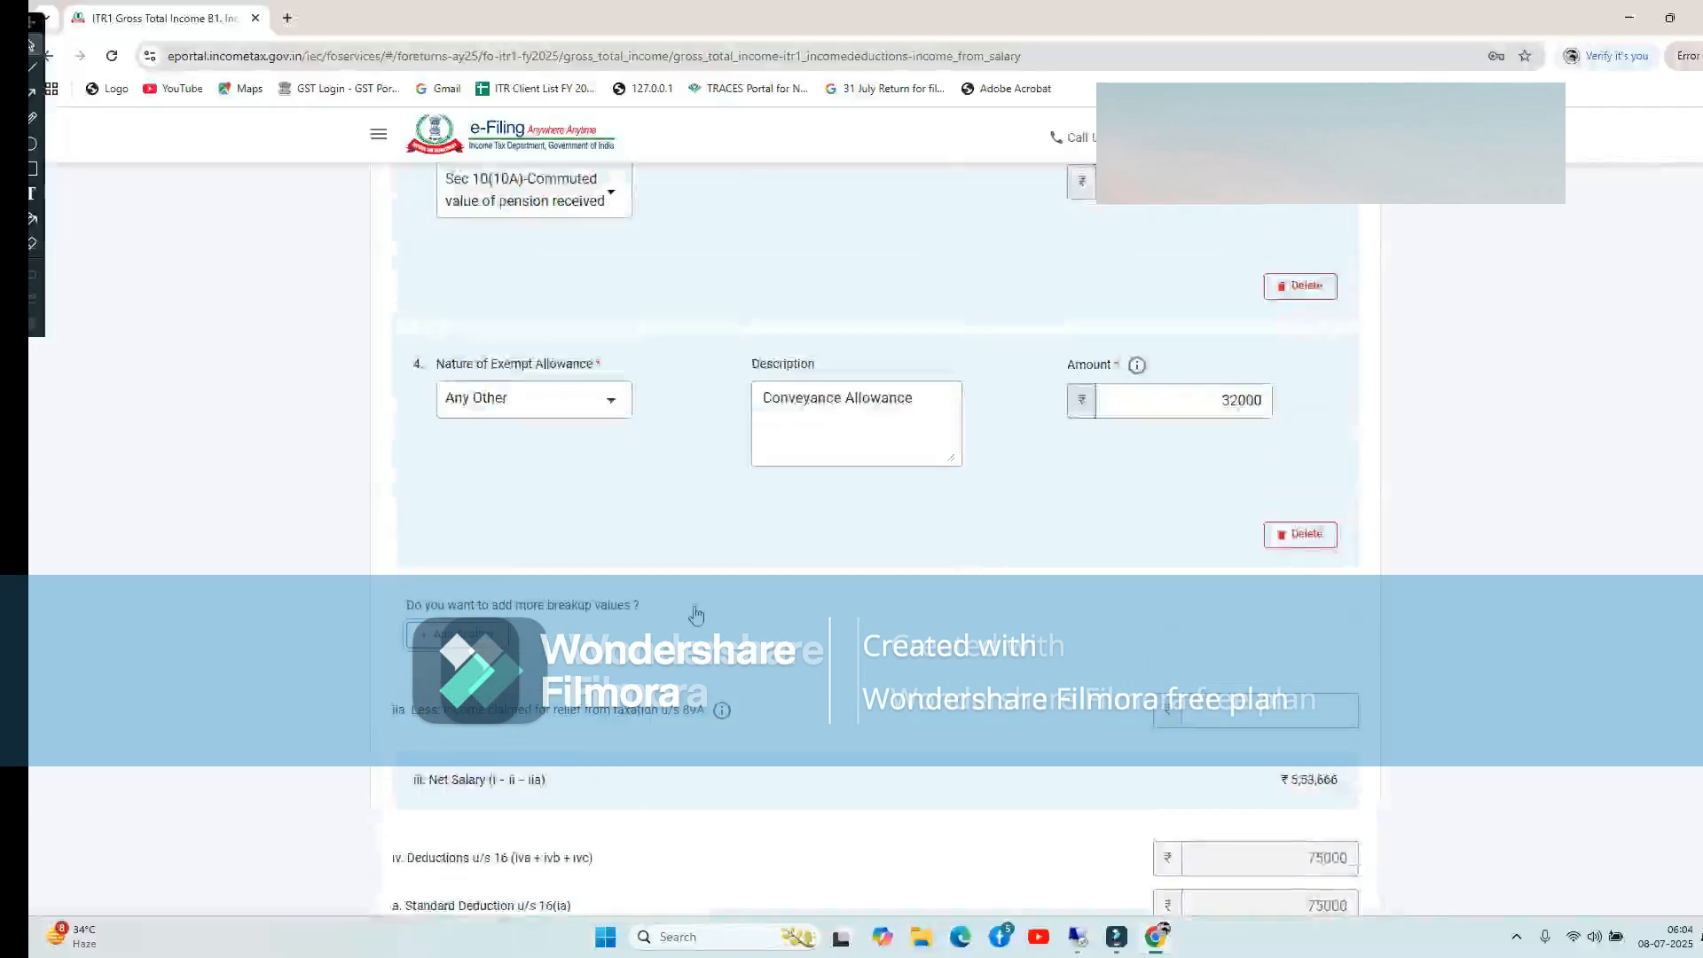
click(456, 634)
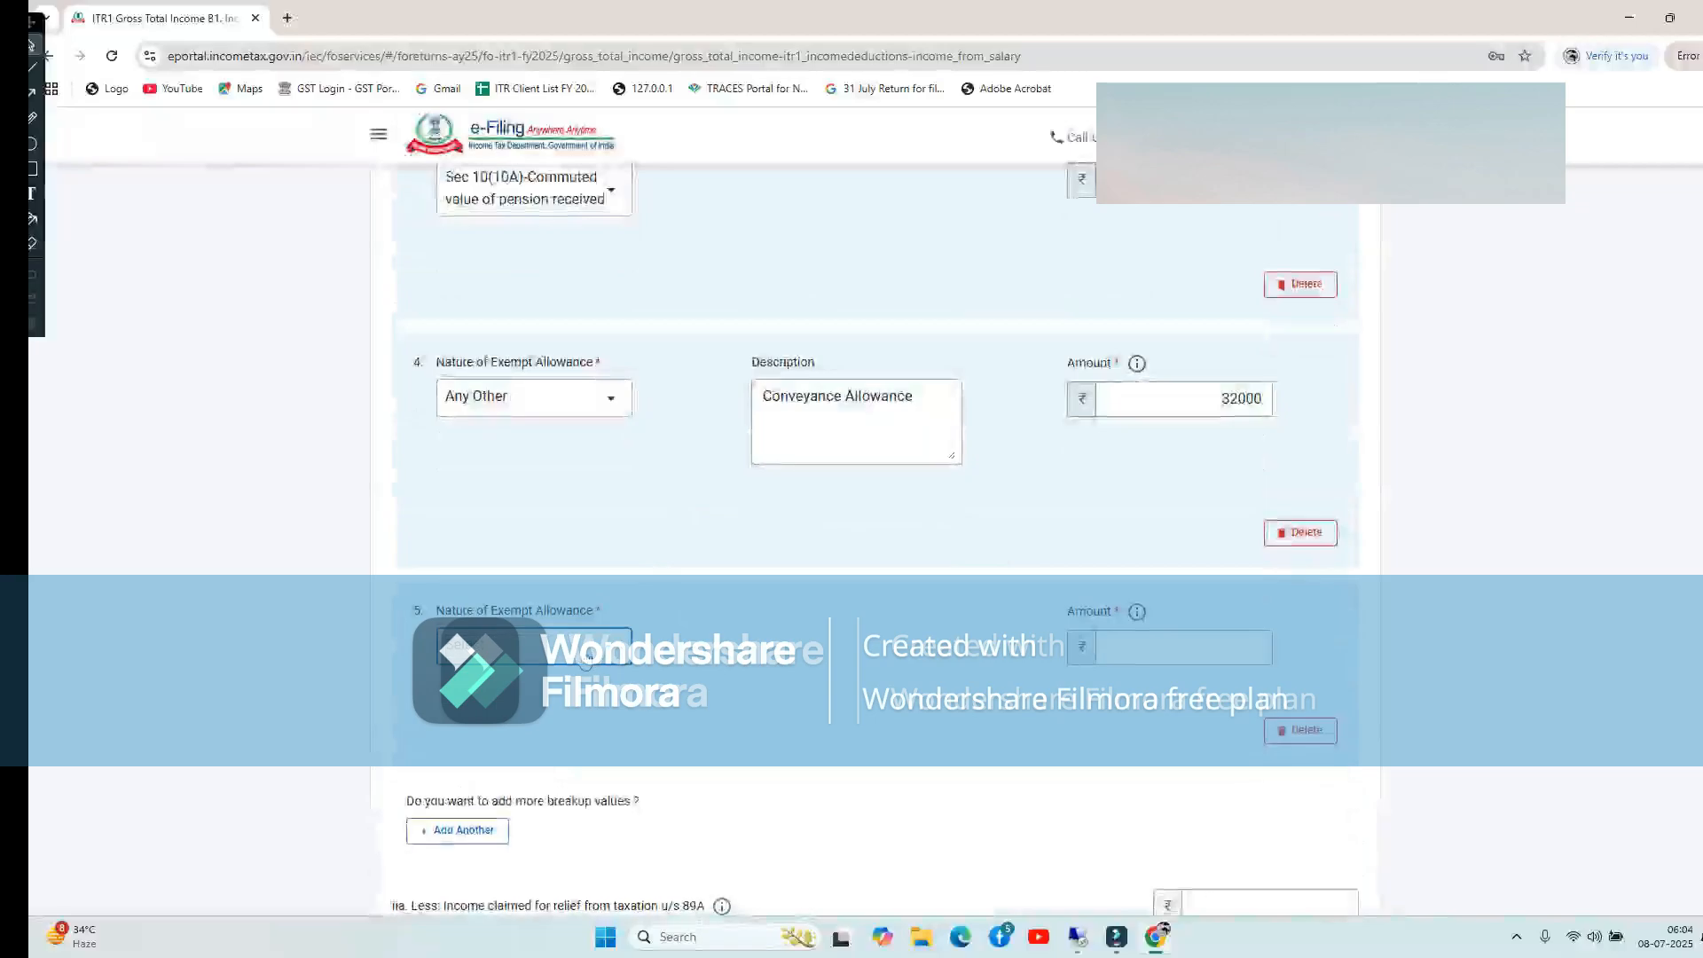
click(585, 660)
scroll(476, 733, down, 7)
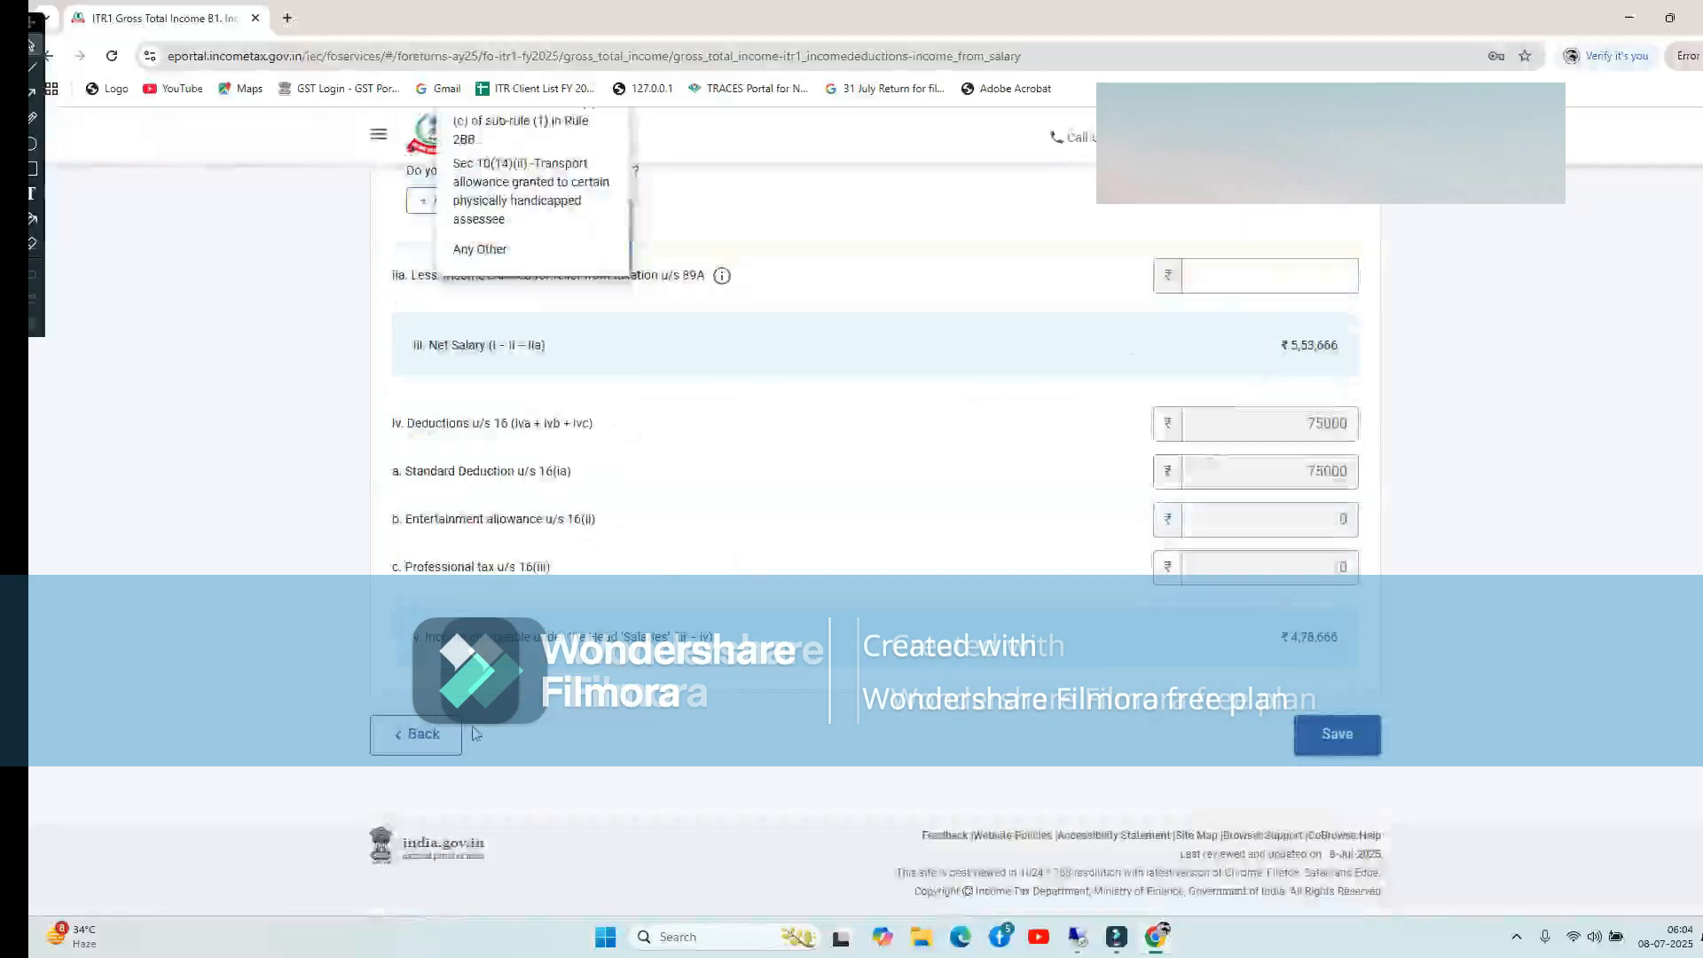
click(501, 251)
Describe the fifth exempt allowance as "gift" and set its amount to 5000
scroll(874, 370, up, 7)
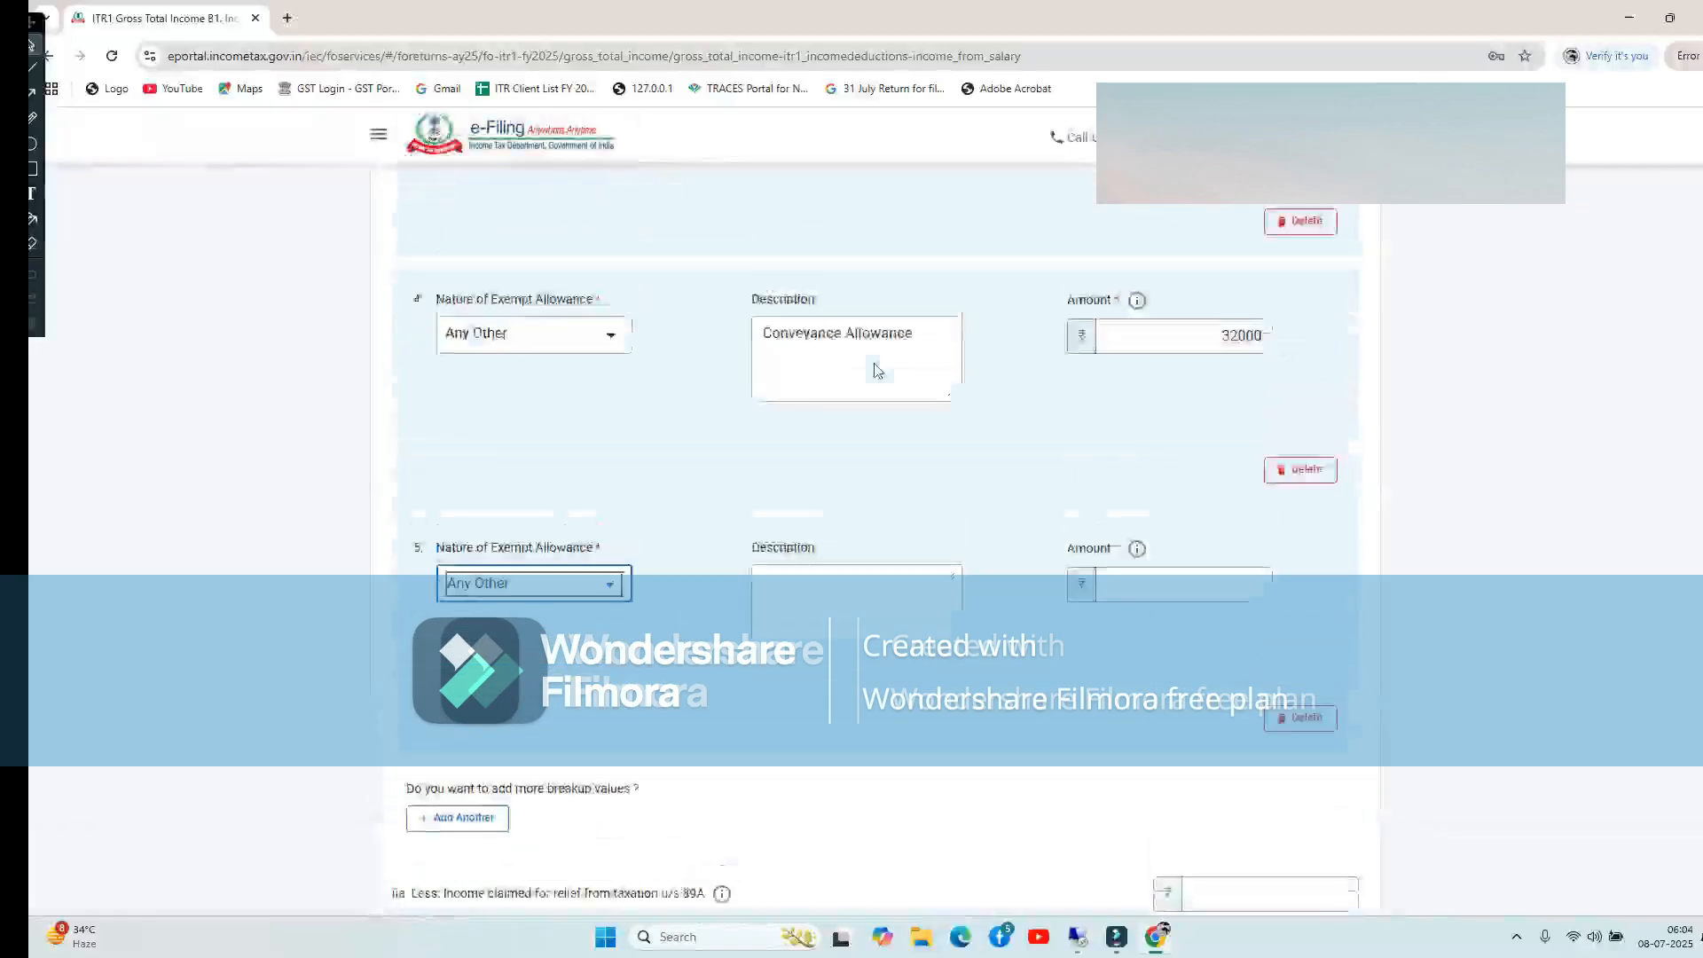
click(812, 643)
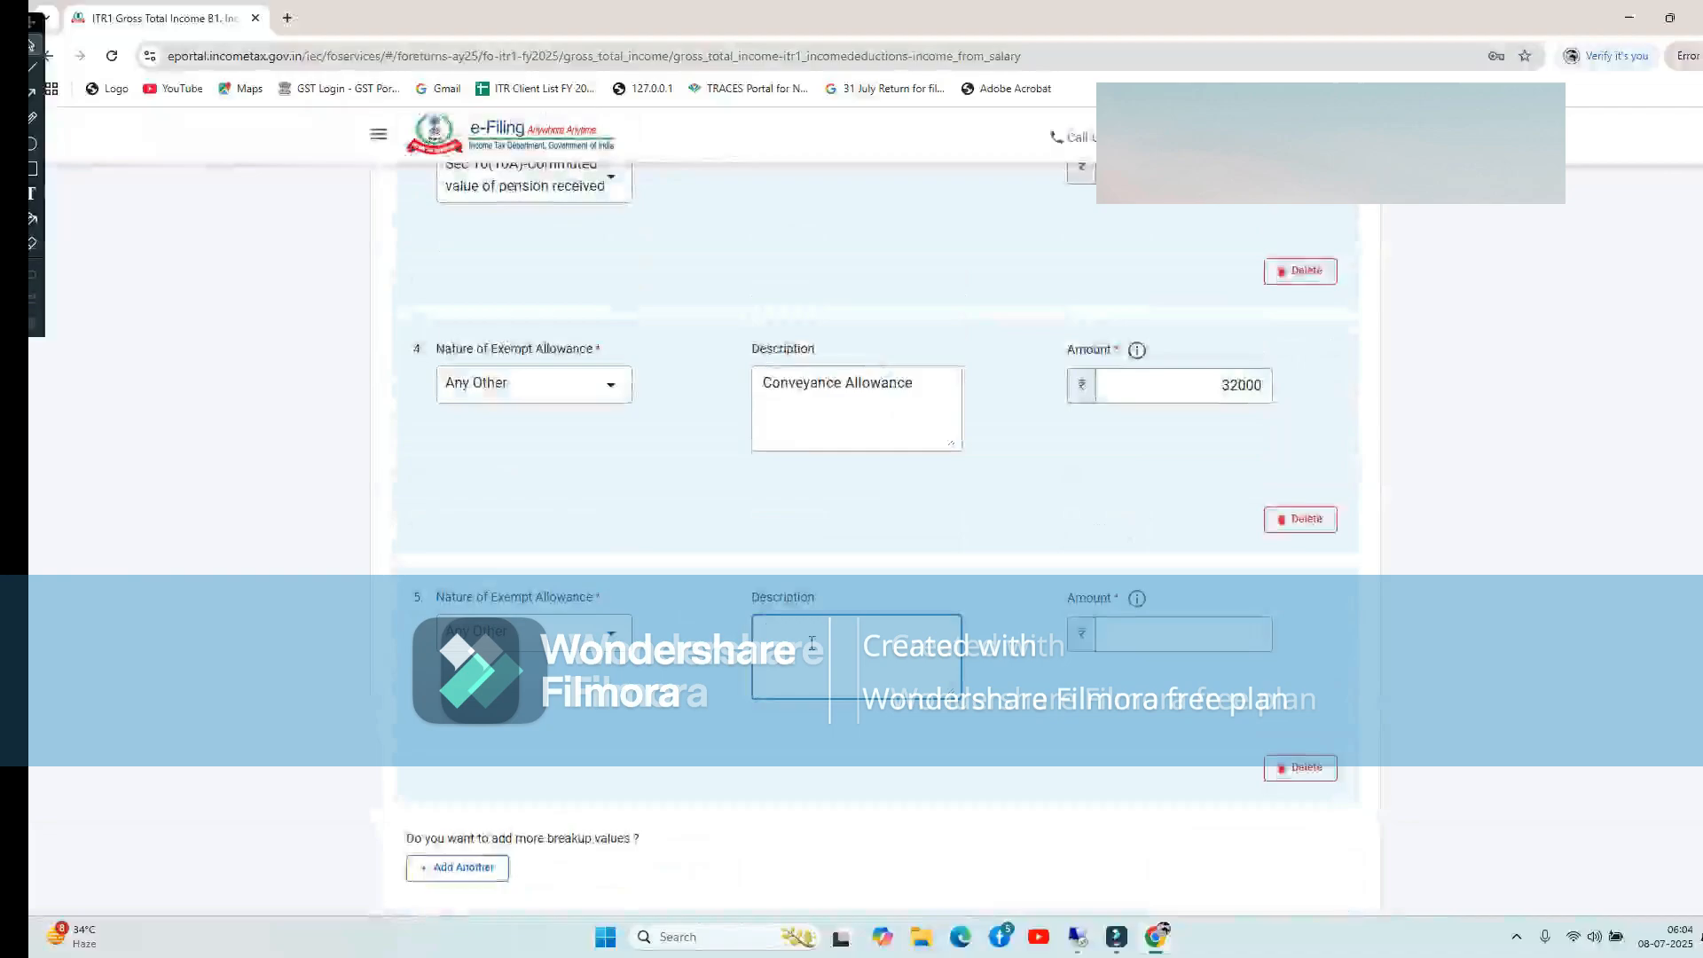
text(gift)
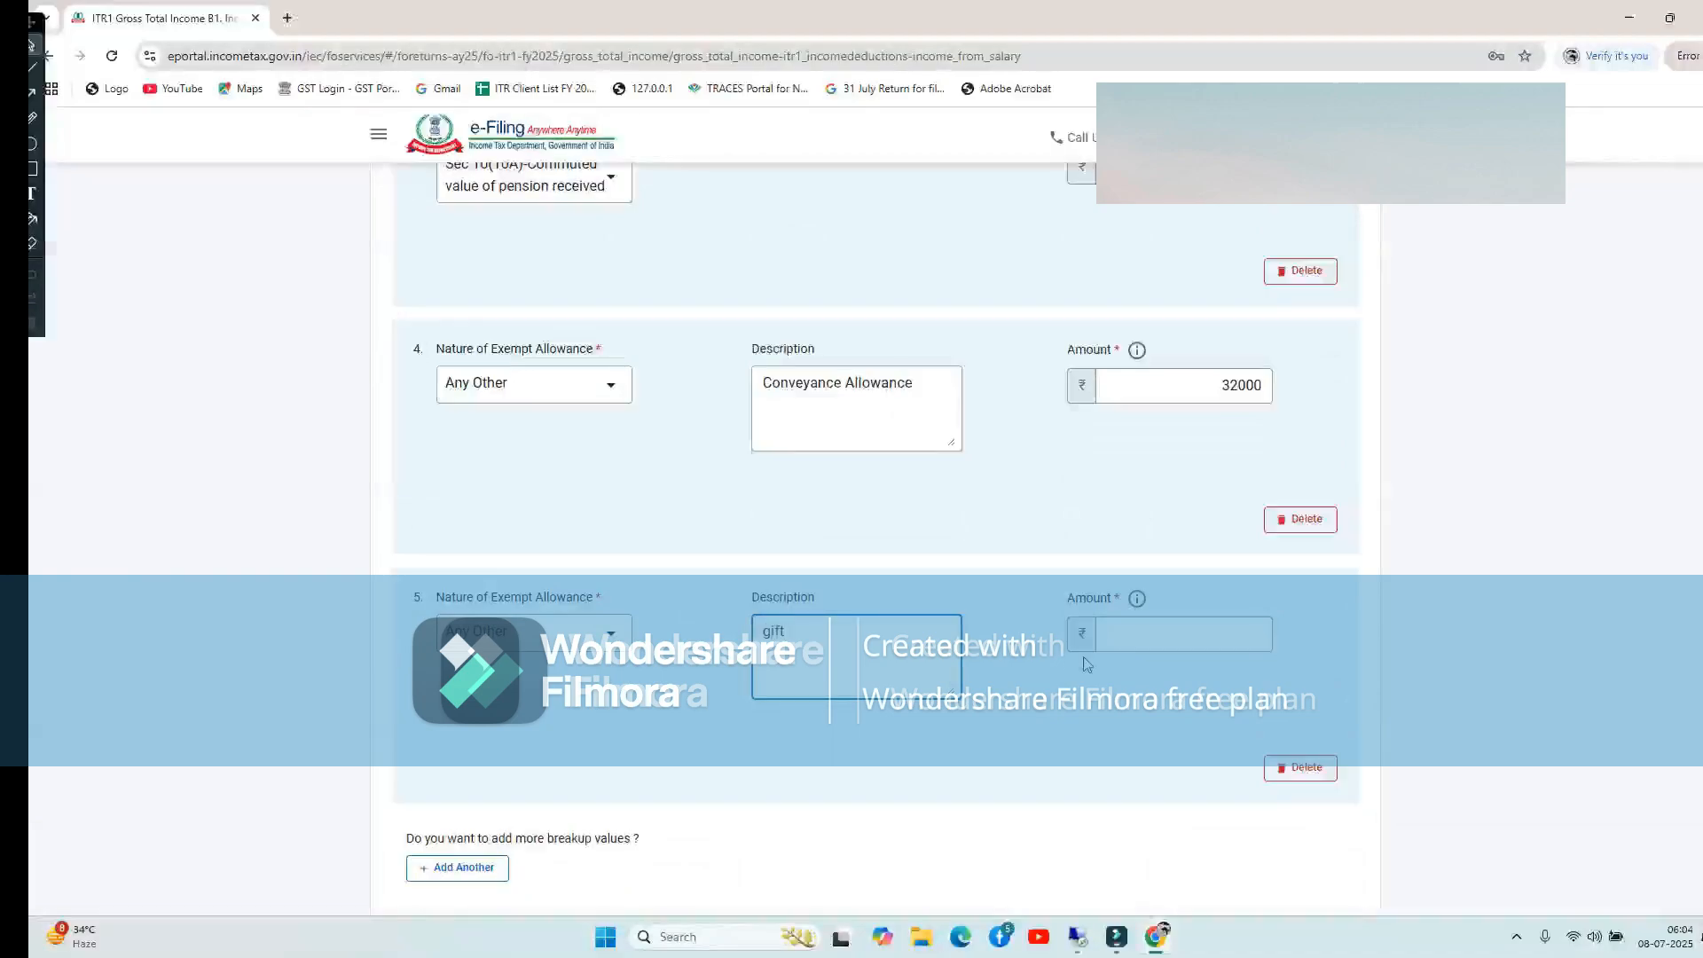
click(1169, 640)
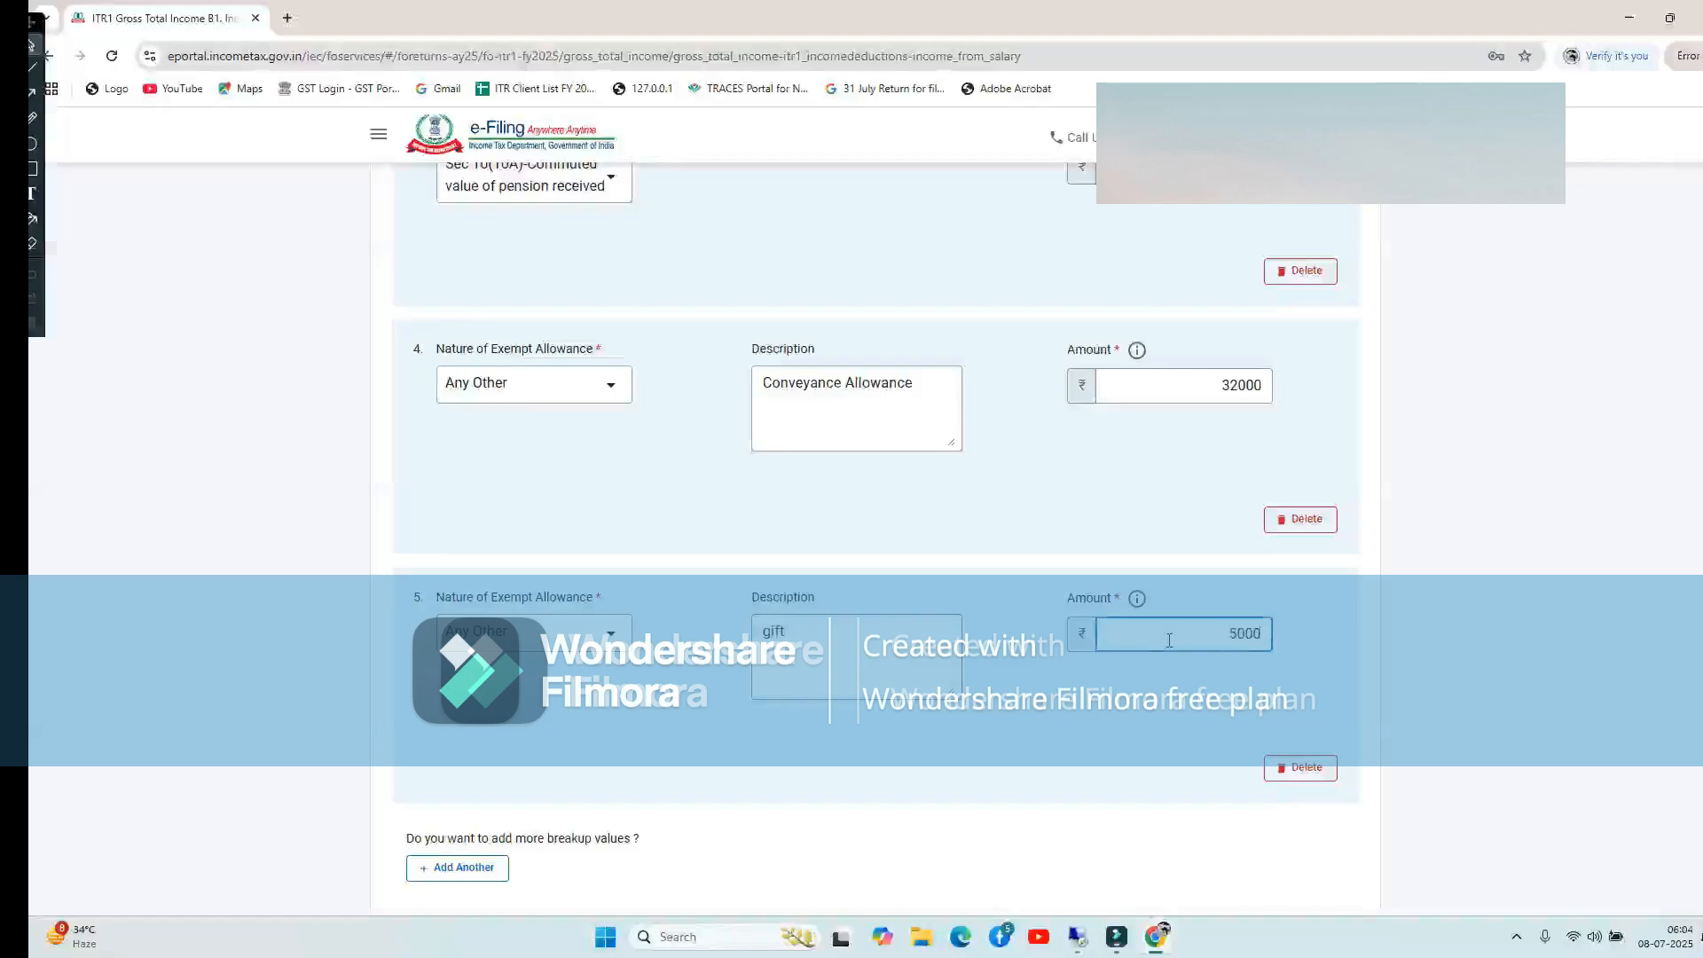
Set the Conveyance Allowance exemption amount to 48000
scroll(1423, 661, down, 7)
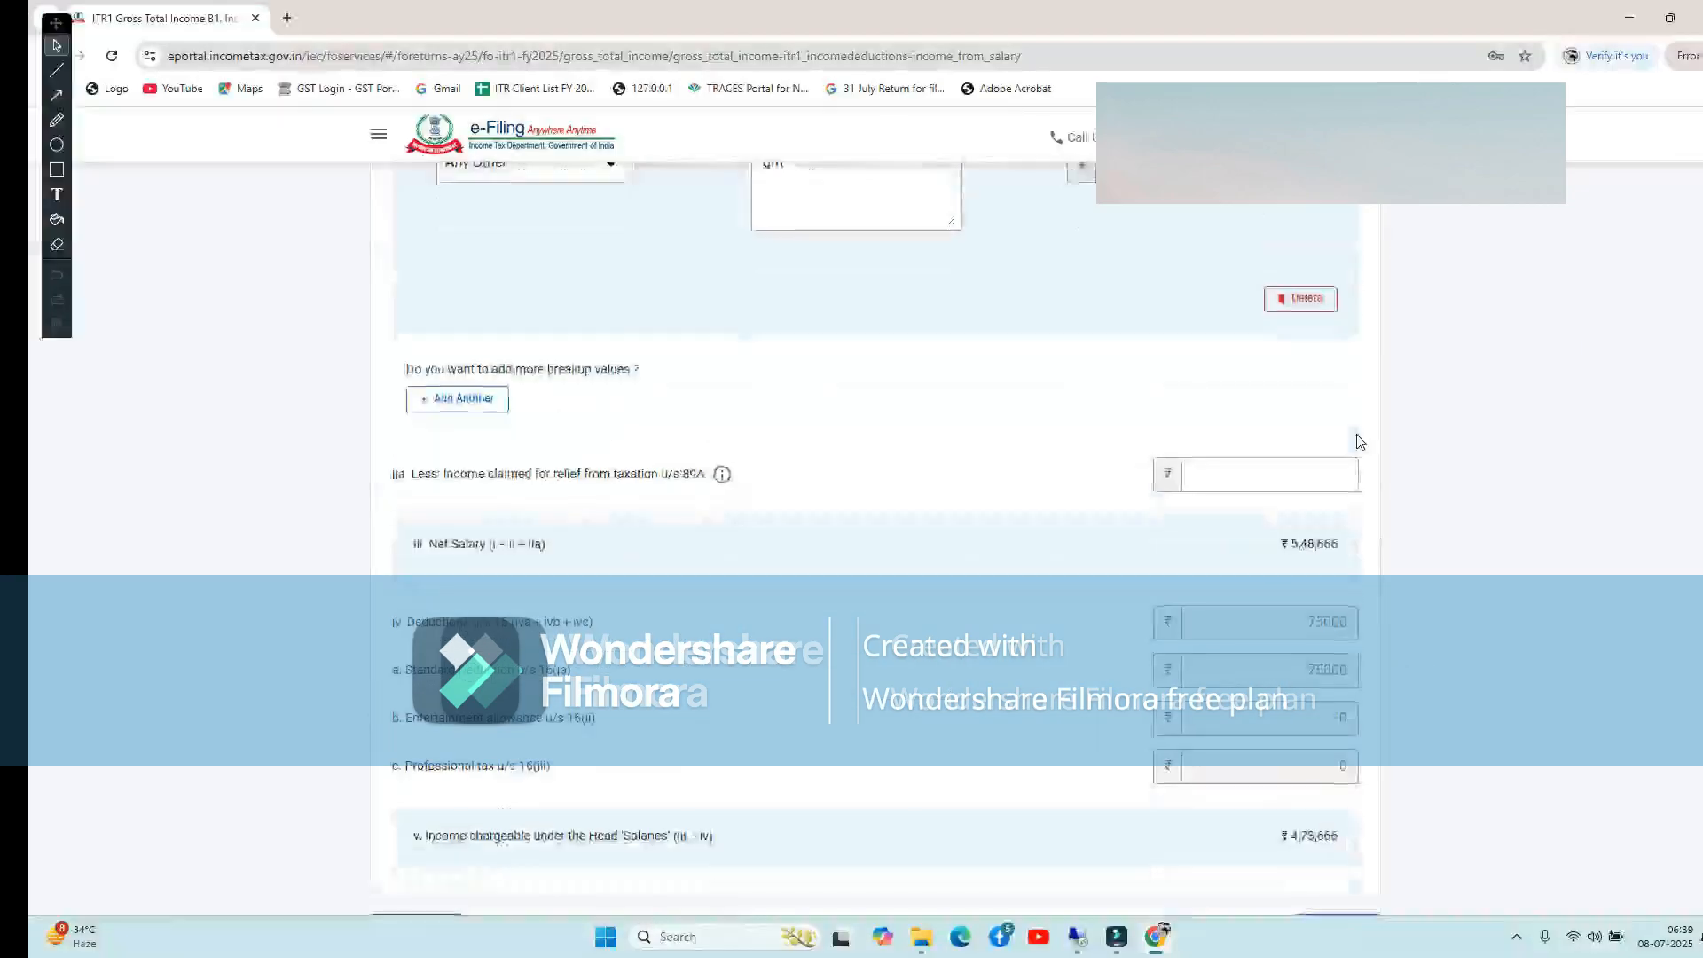
scroll(1338, 825, up, 5)
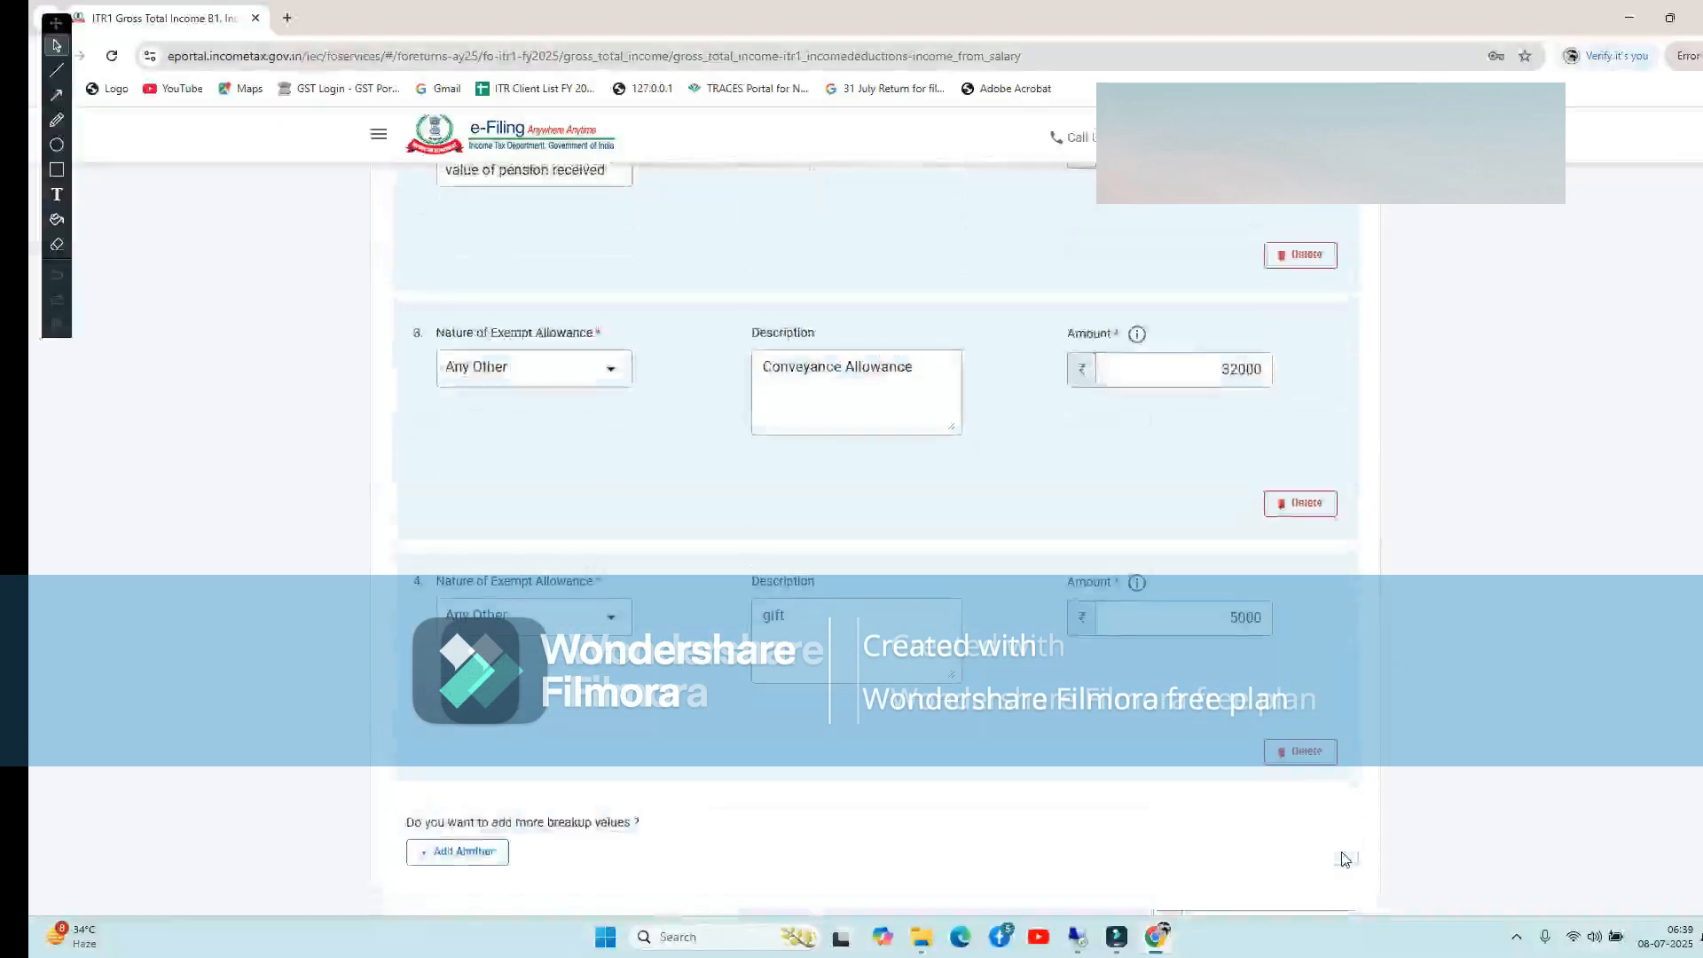
double_click(1208, 385)
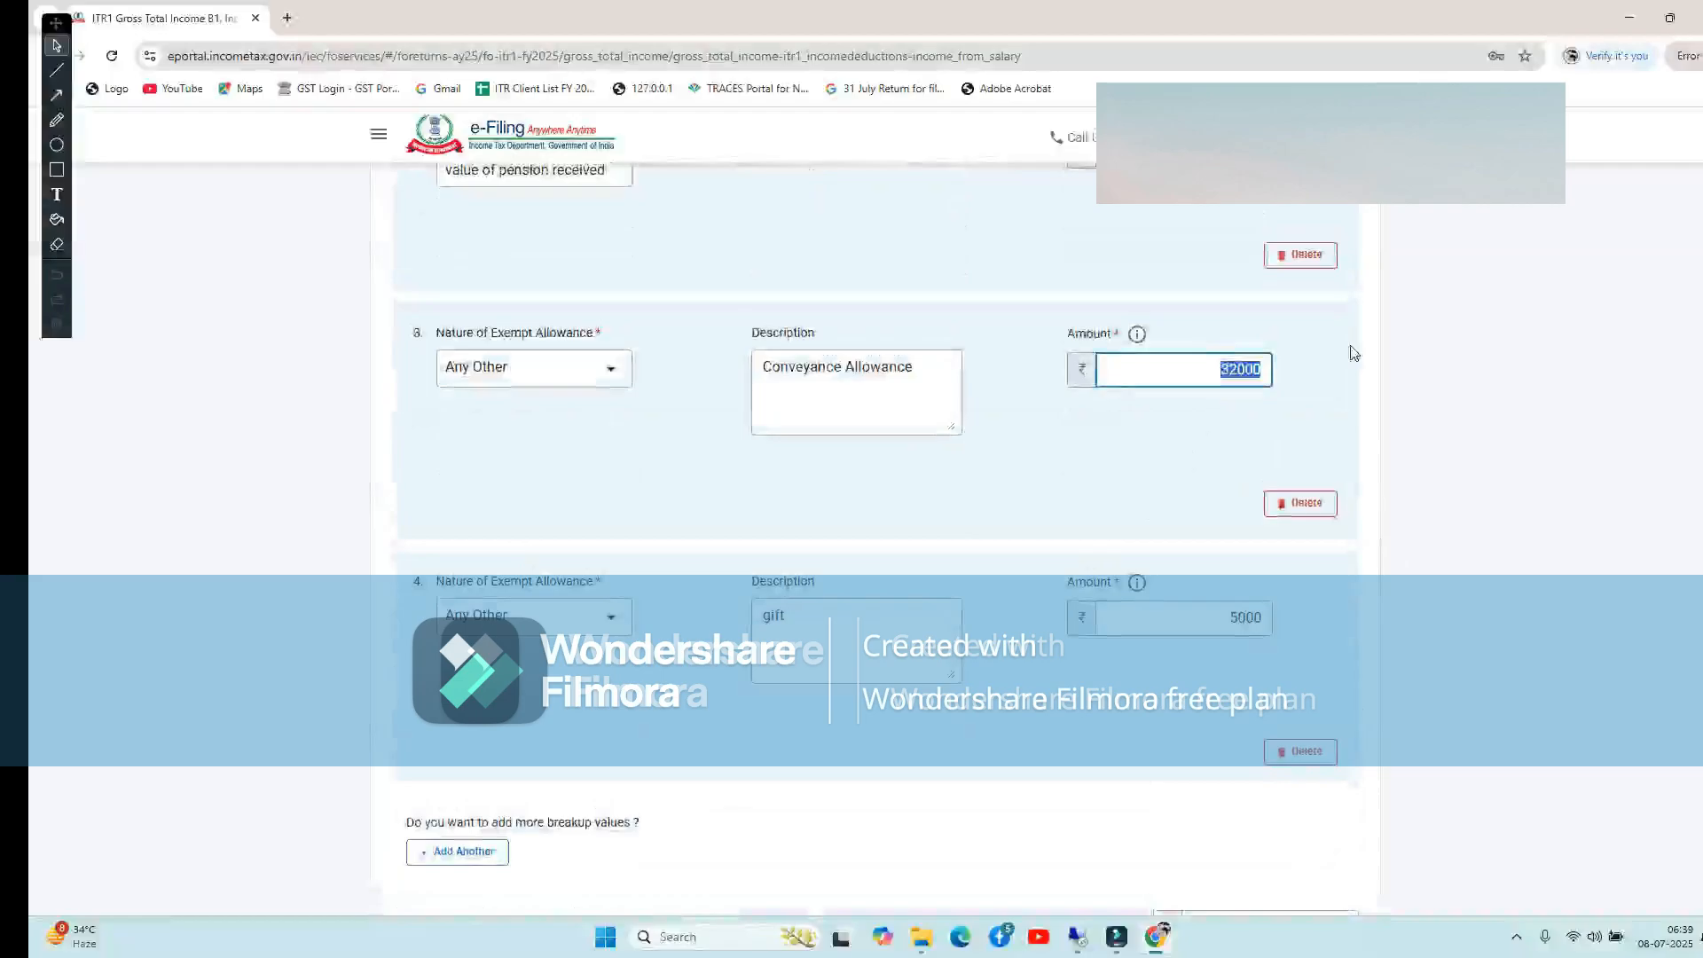
text(48000)
Review the salary totals, section 16 deductions and the amounts of all exempt allowance entries
scroll(1361, 391, down, 6)
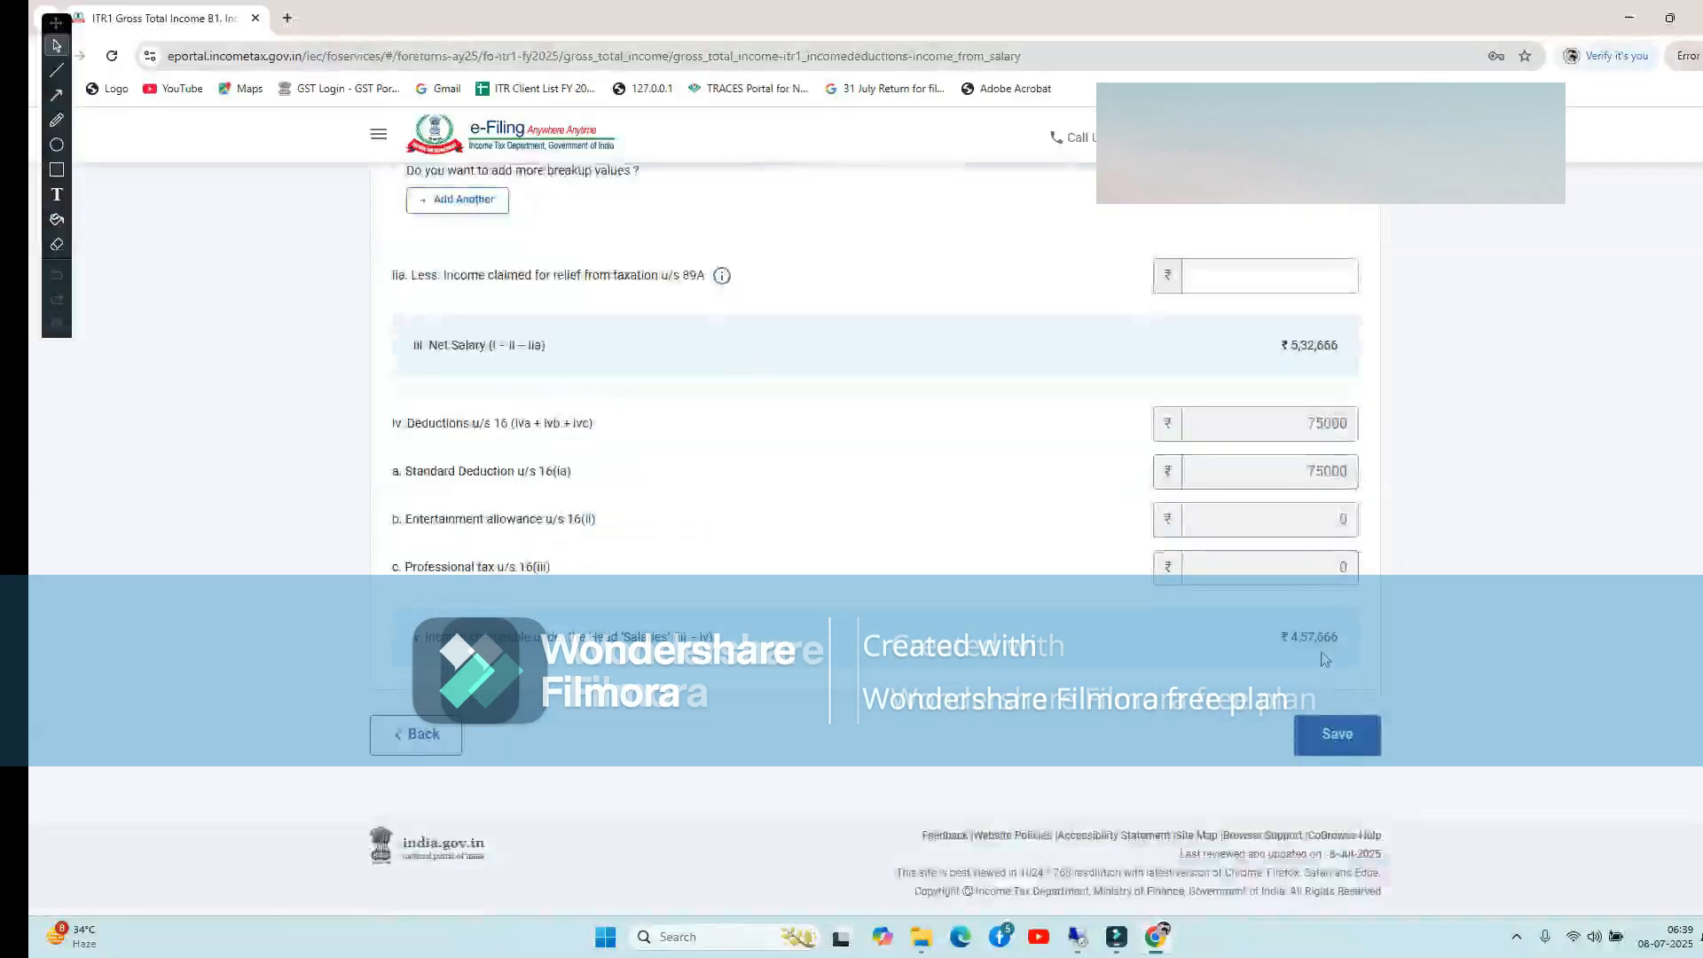
scroll(1343, 515, up, 6)
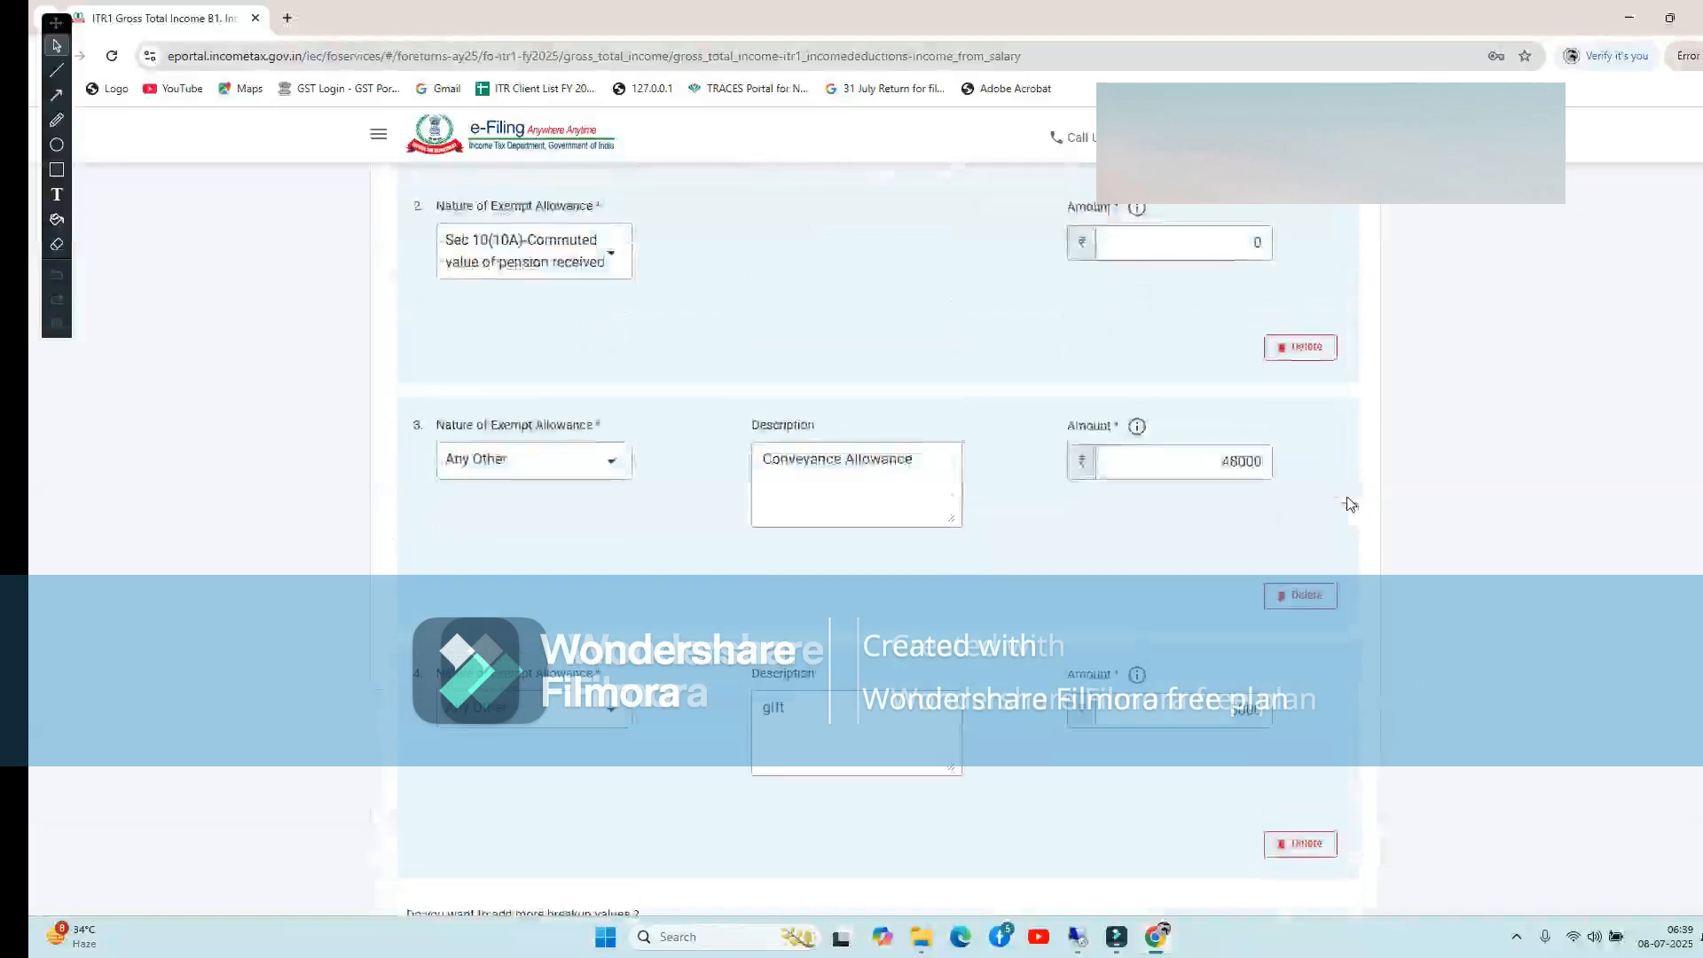
scroll(1250, 558, up, 4)
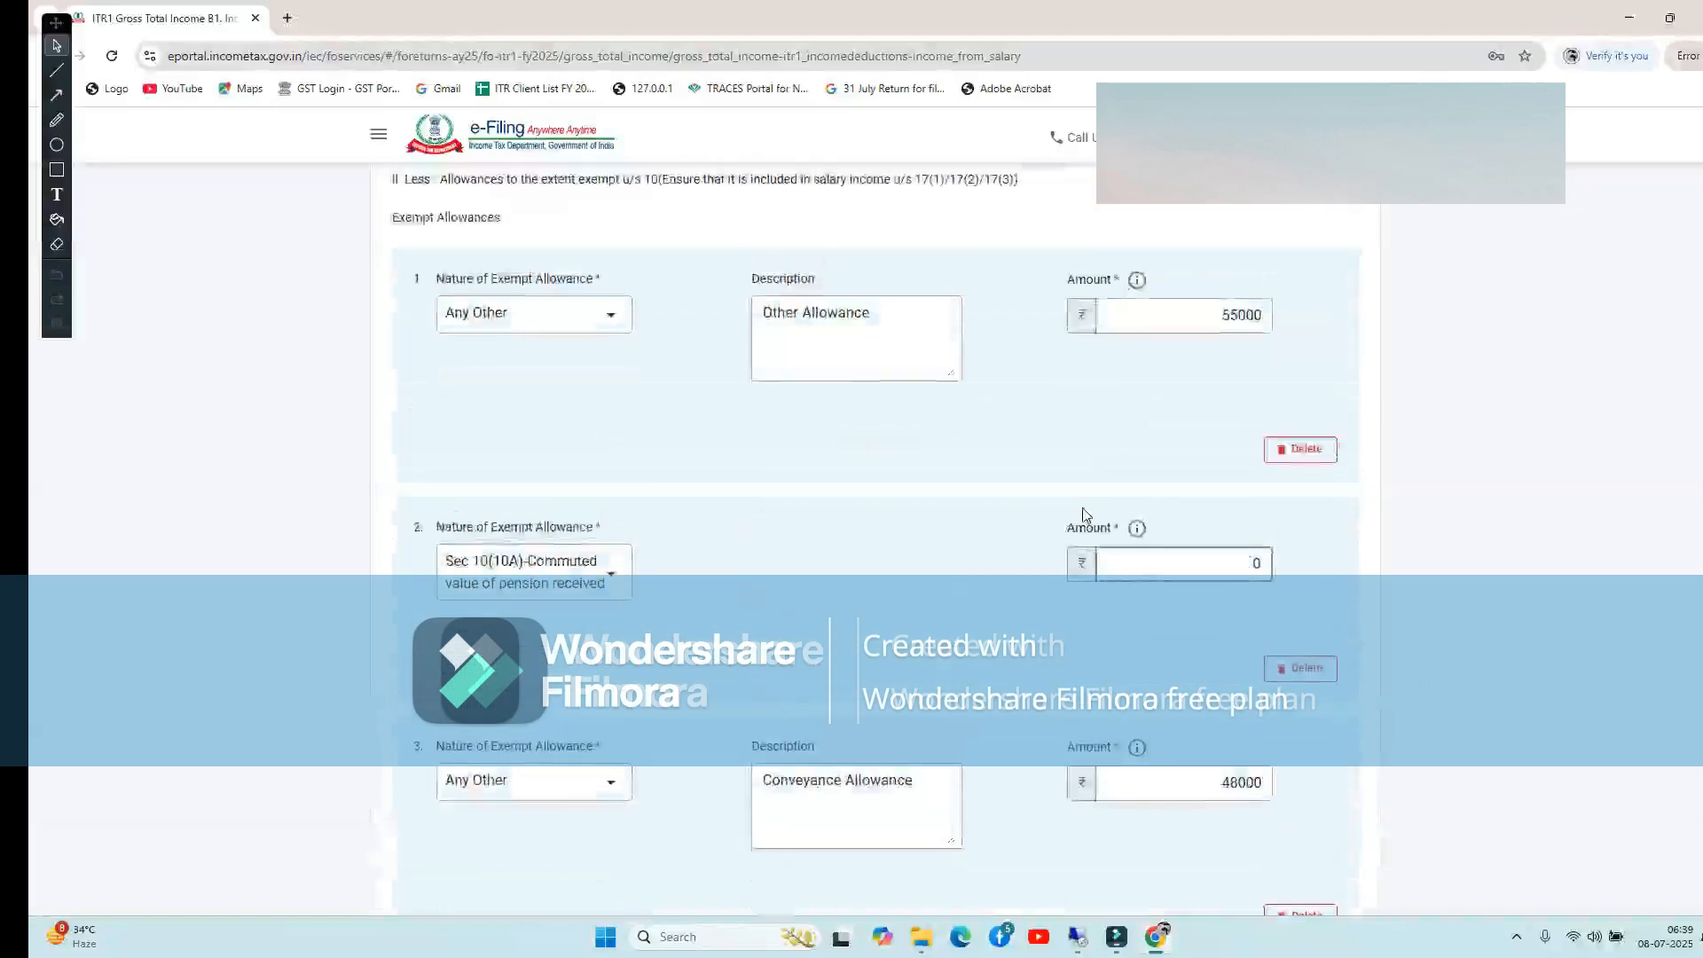
scroll(1177, 505, up, 2)
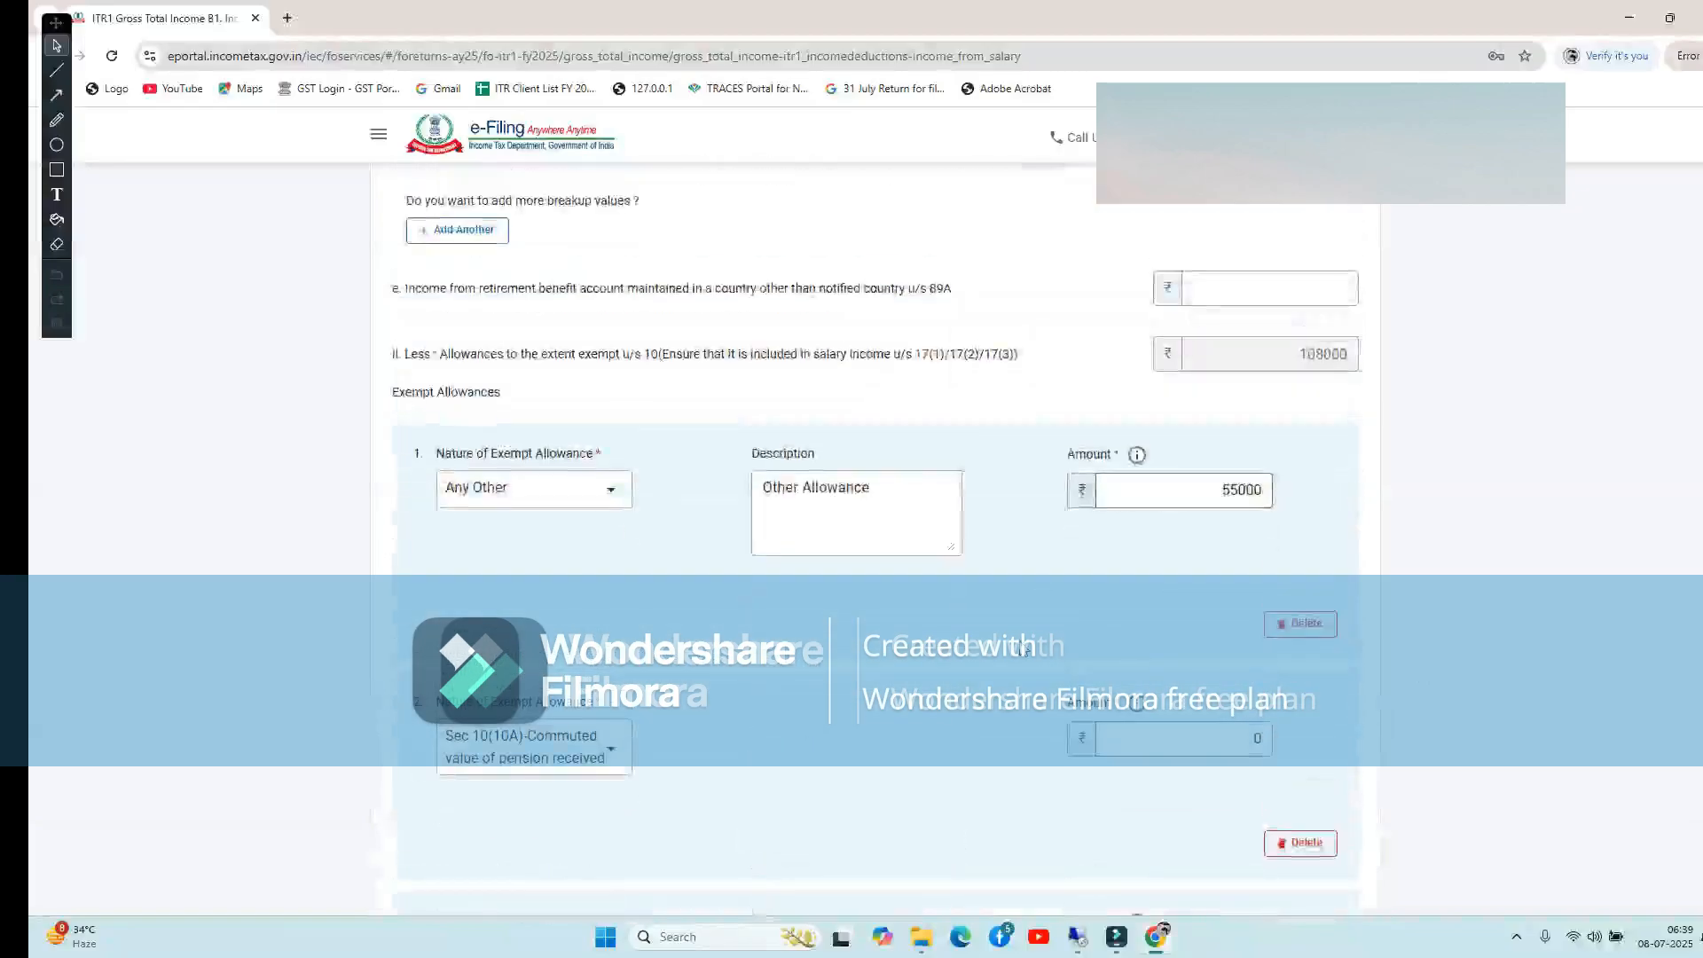
scroll(1020, 621, up, 4)
scroll(1009, 572, down, 13)
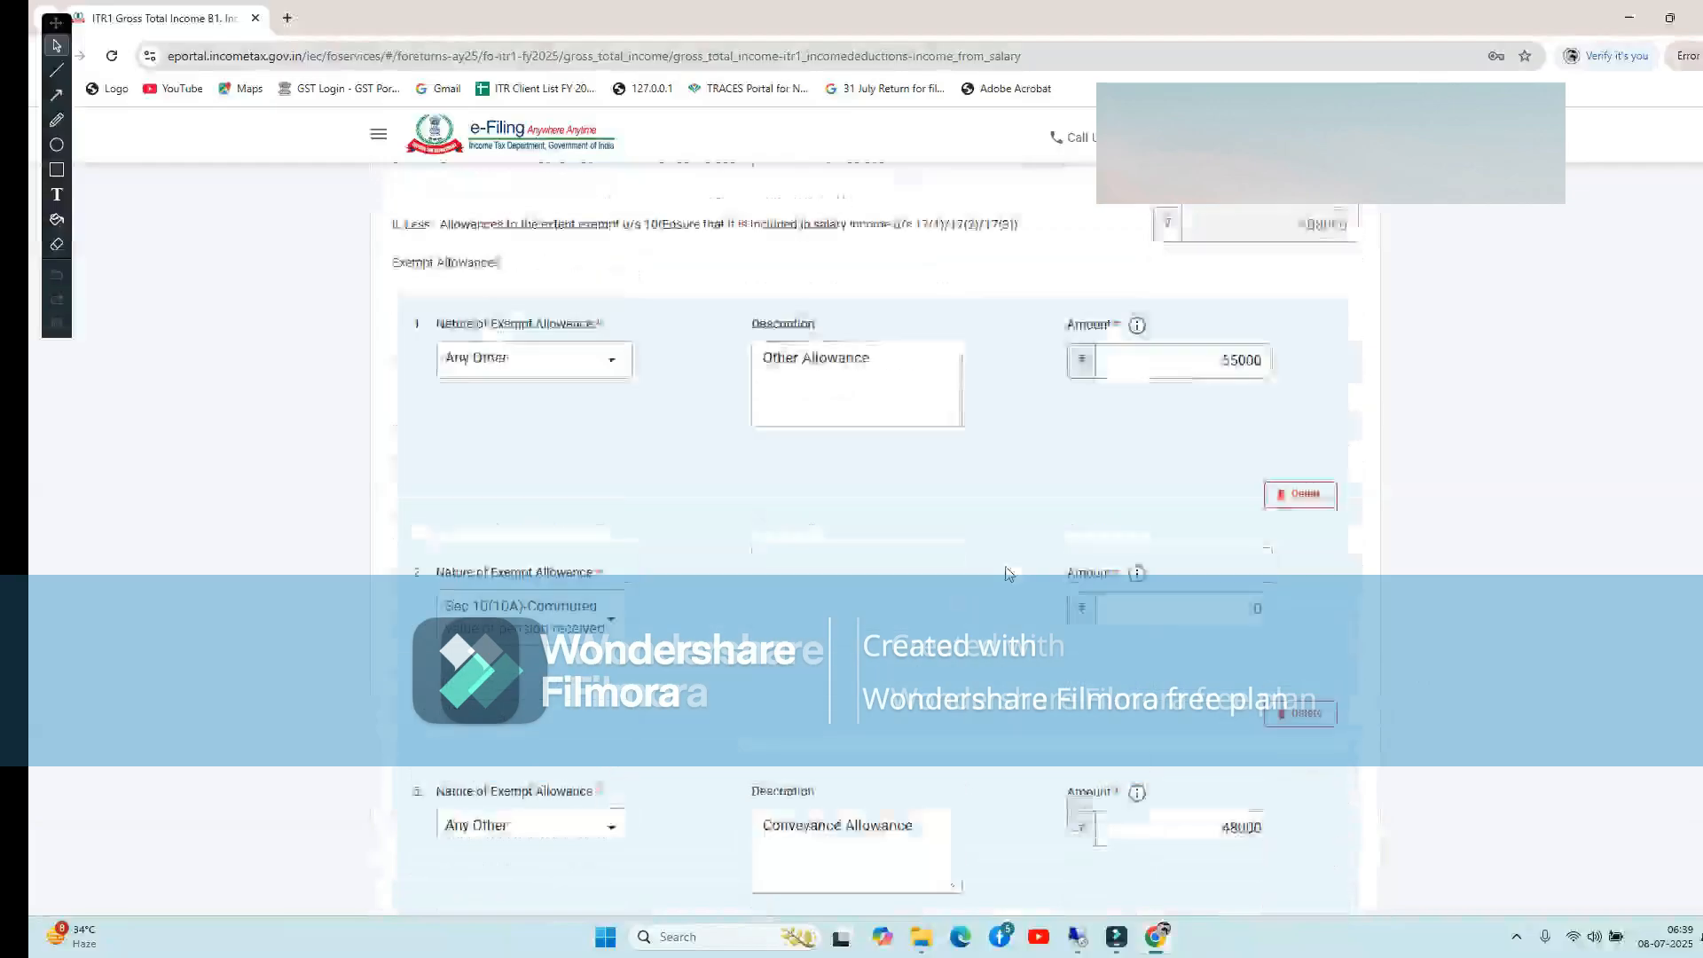
scroll(1008, 574, up, 10)
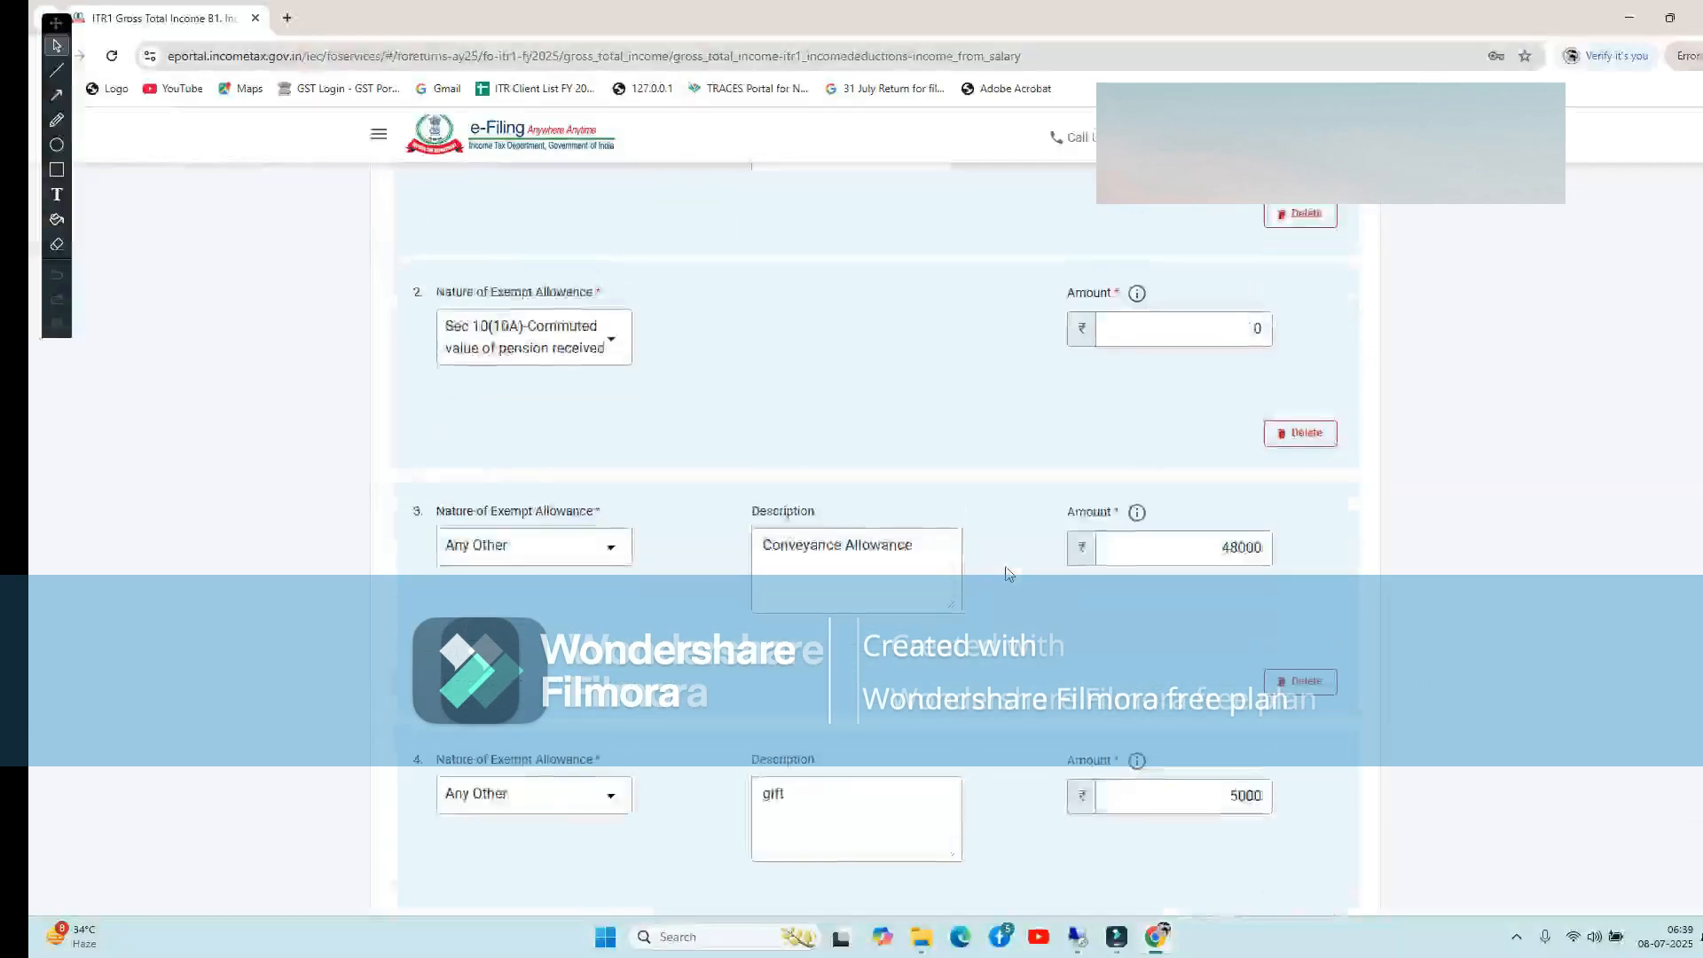
Save the Income From Salary details with the entered exempt allowances
scroll(1008, 572, down, 14)
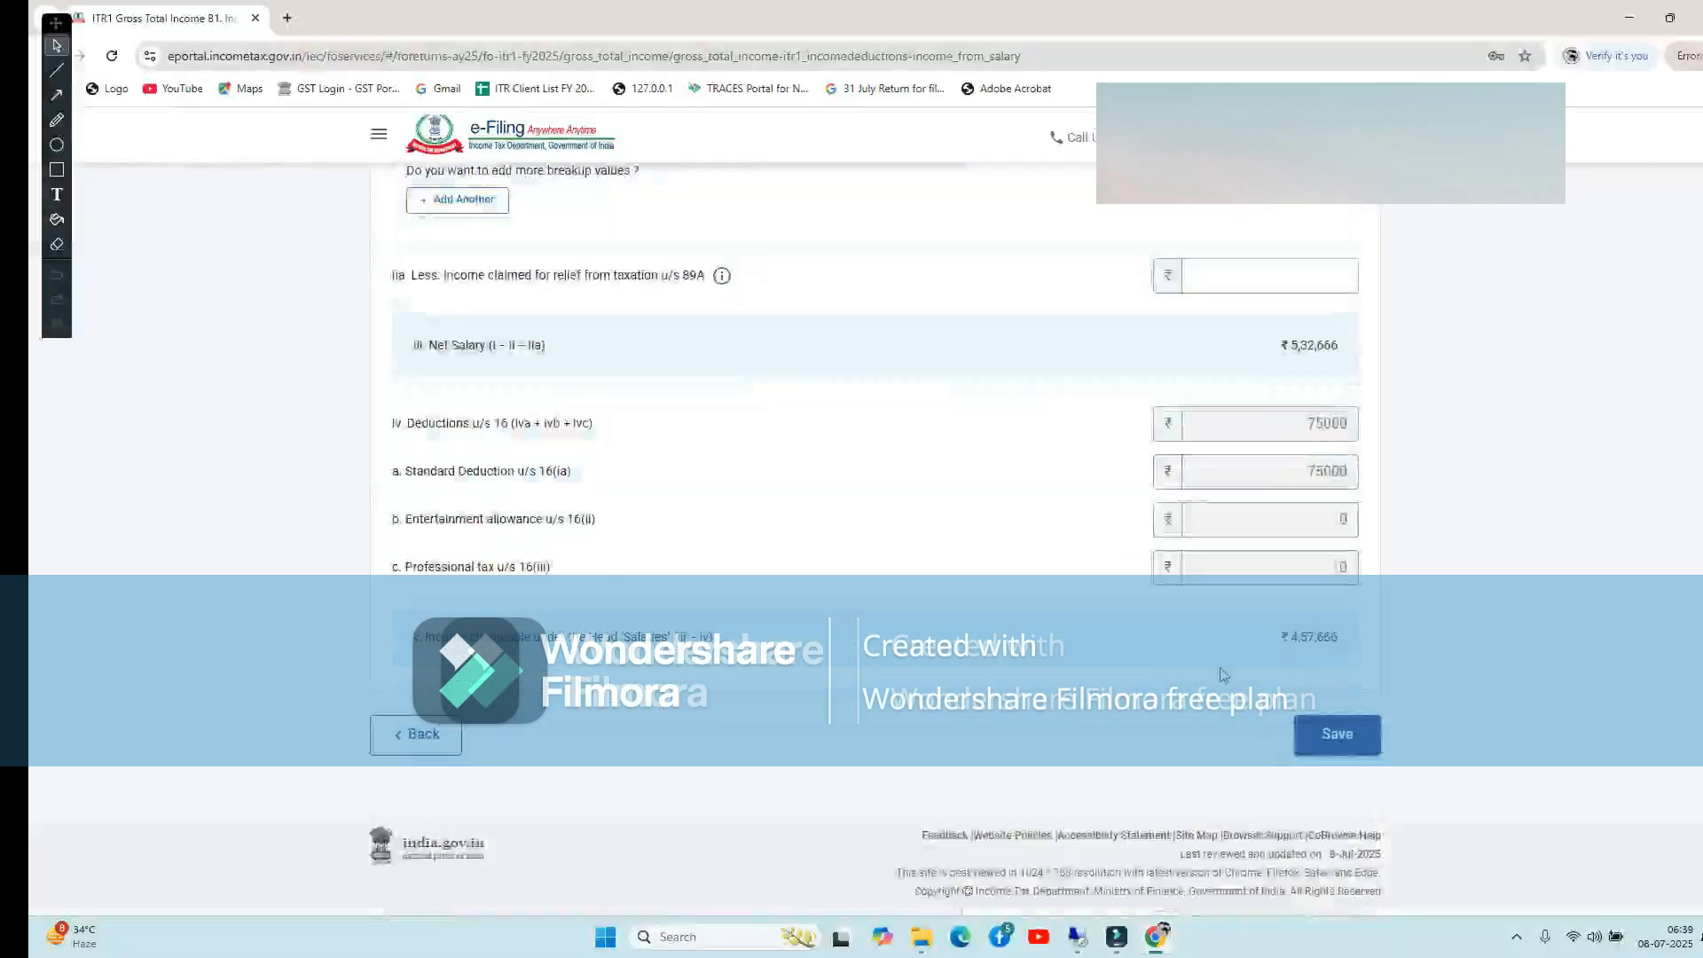
click(1341, 742)
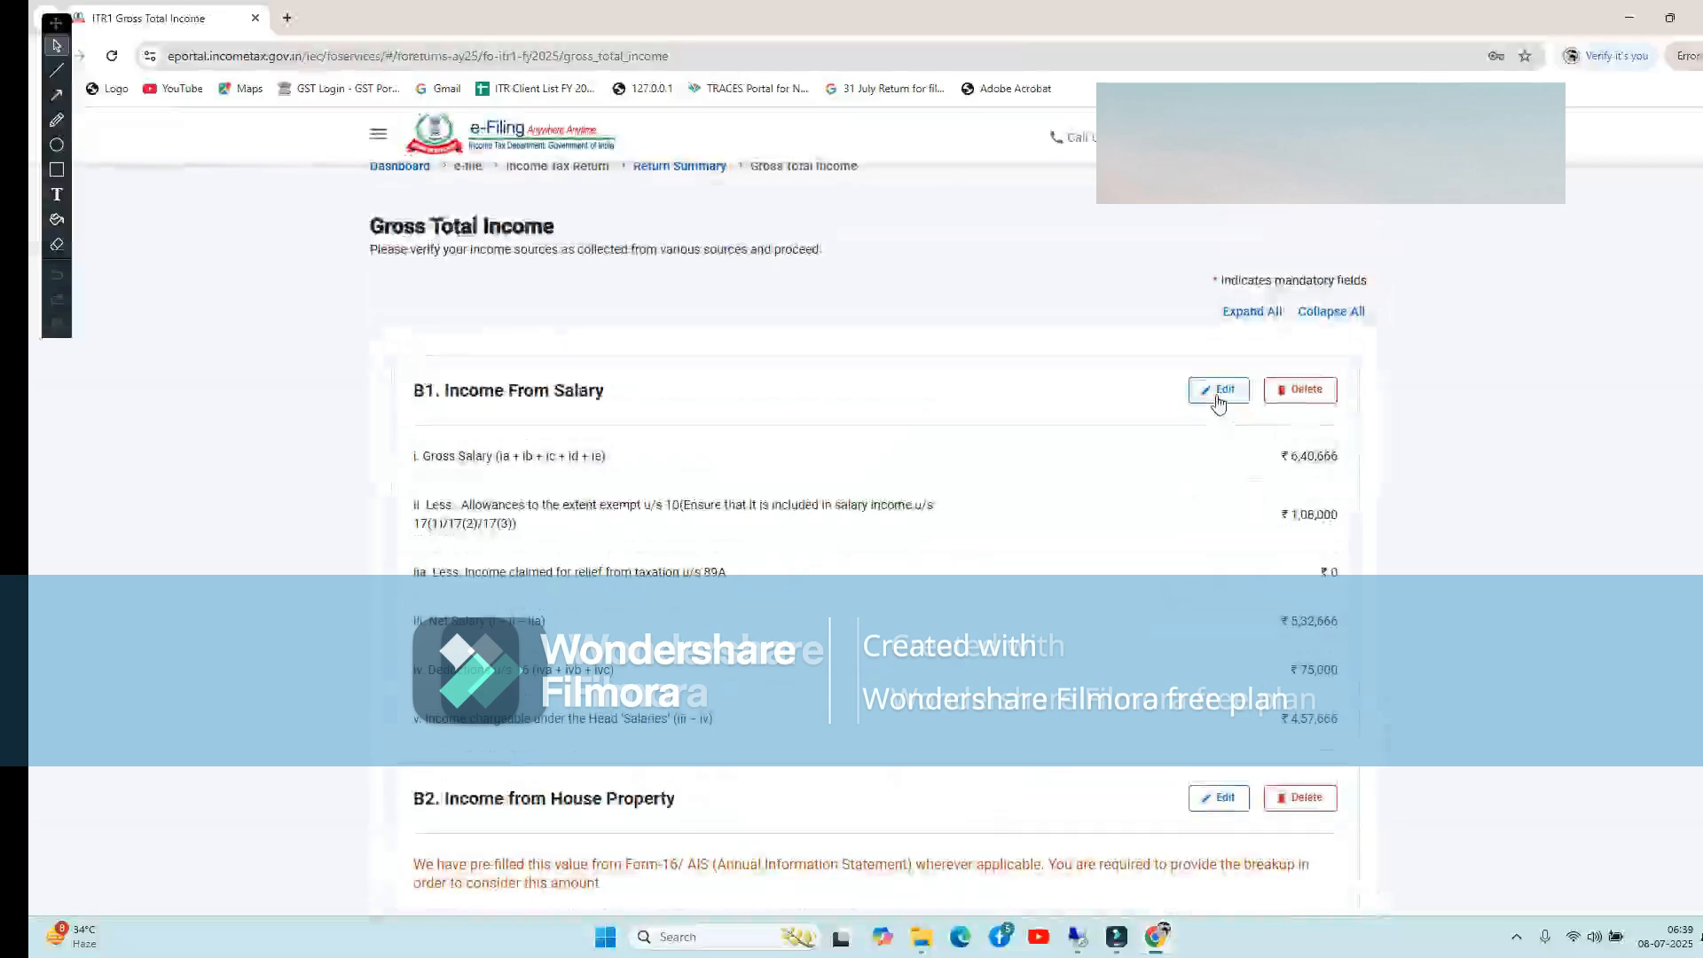
Reopen Income From Salary, add a country entry for notified-country retirement benefit income u/s 89A, and check its country options
click(1216, 390)
scroll(851, 479, down, 3)
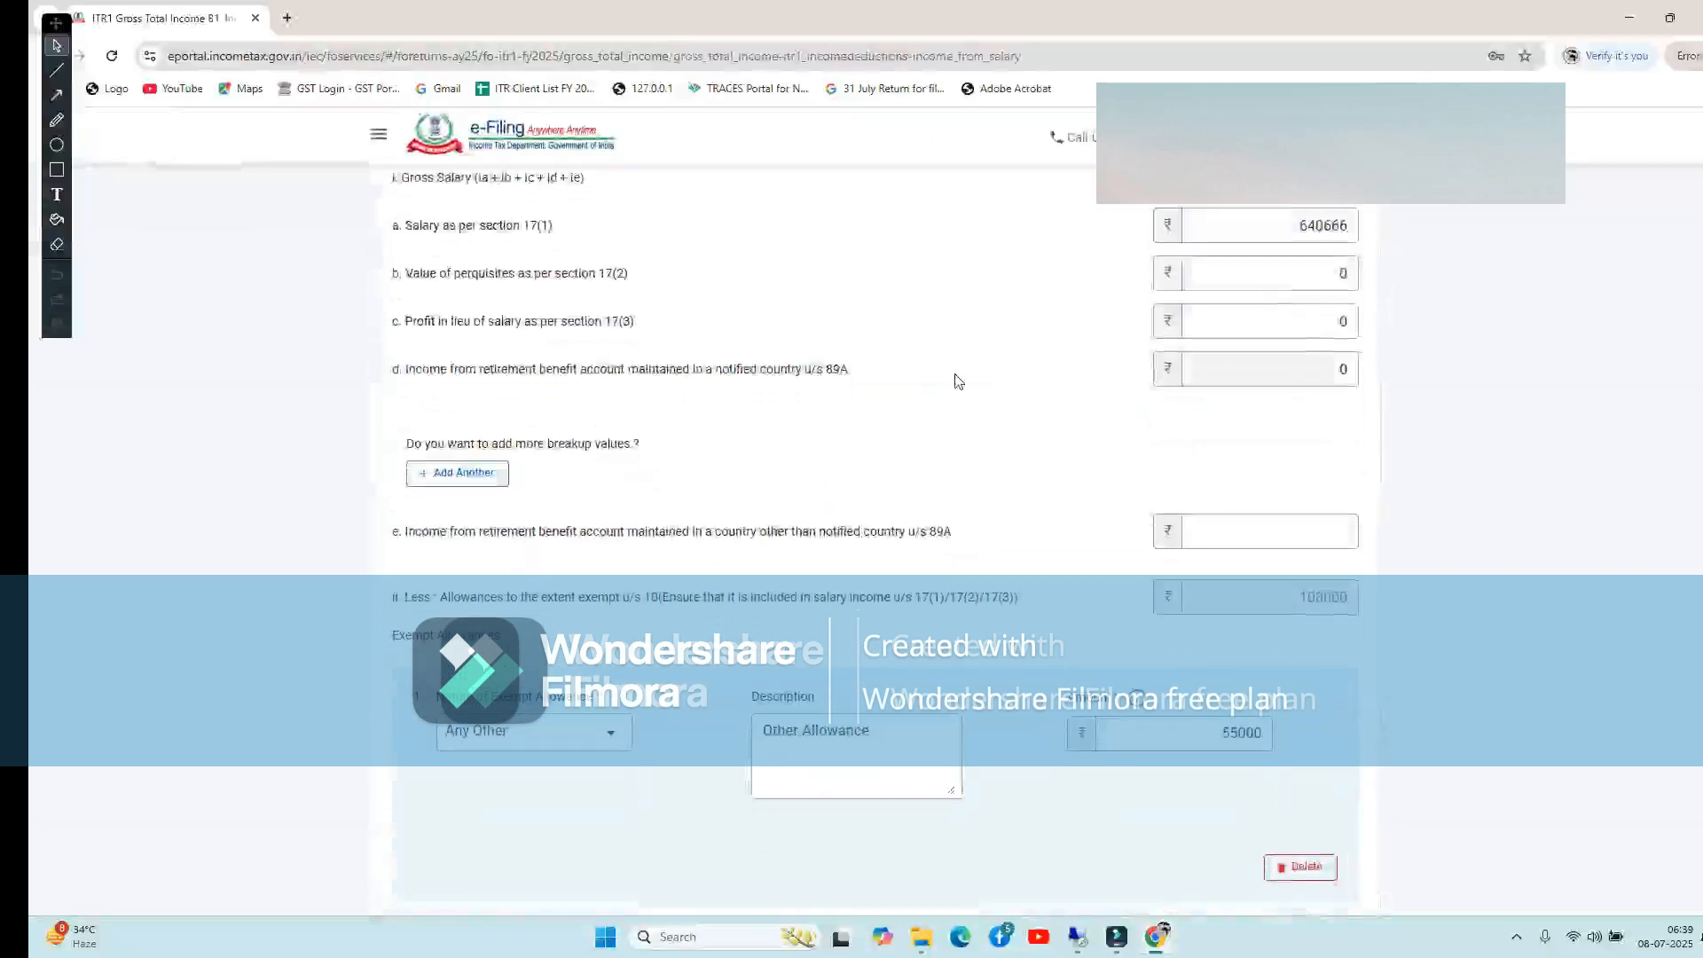
click(448, 471)
click(532, 488)
click(630, 329)
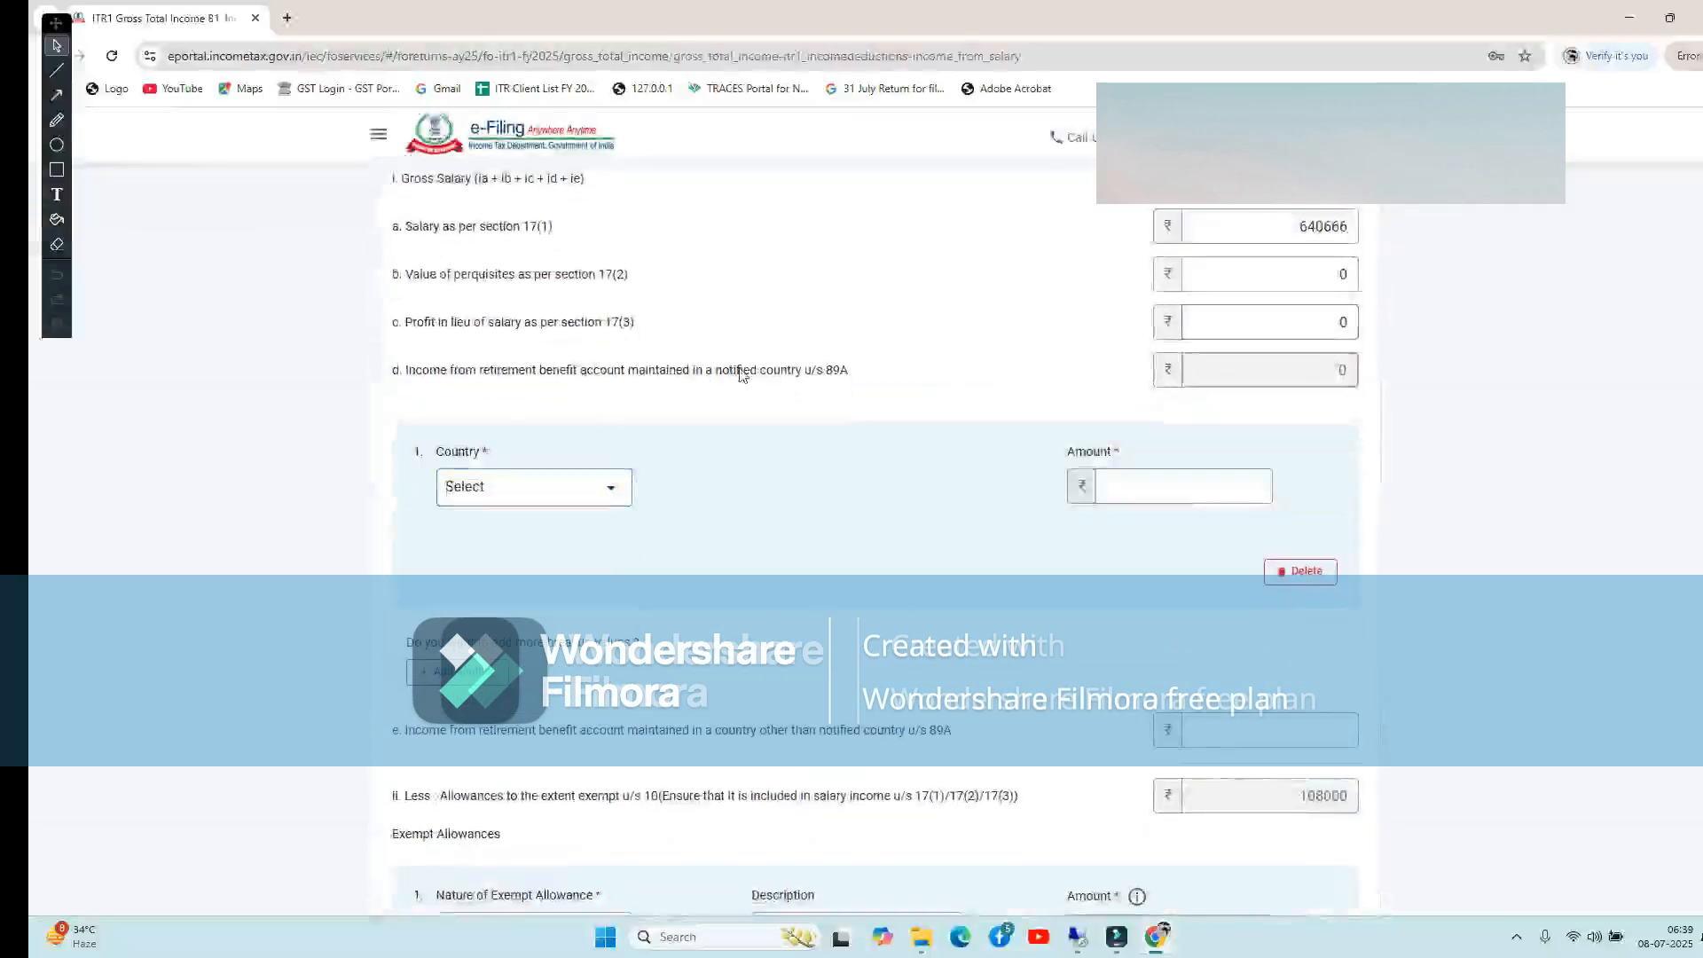
click(592, 501)
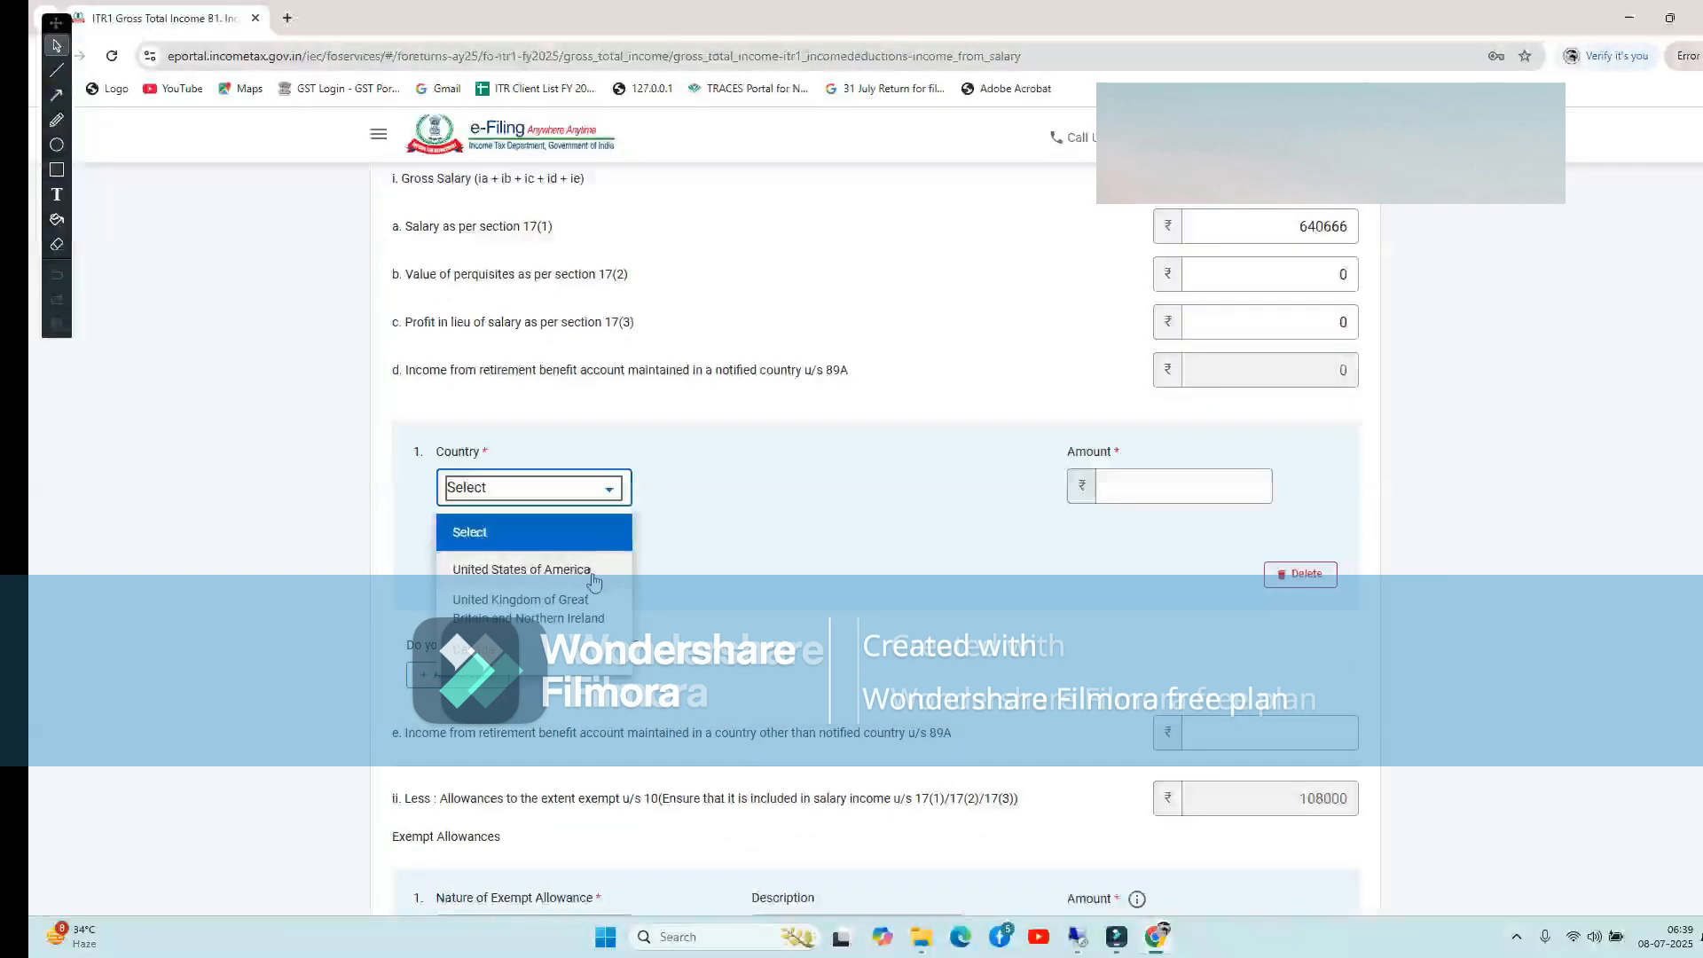
click(807, 566)
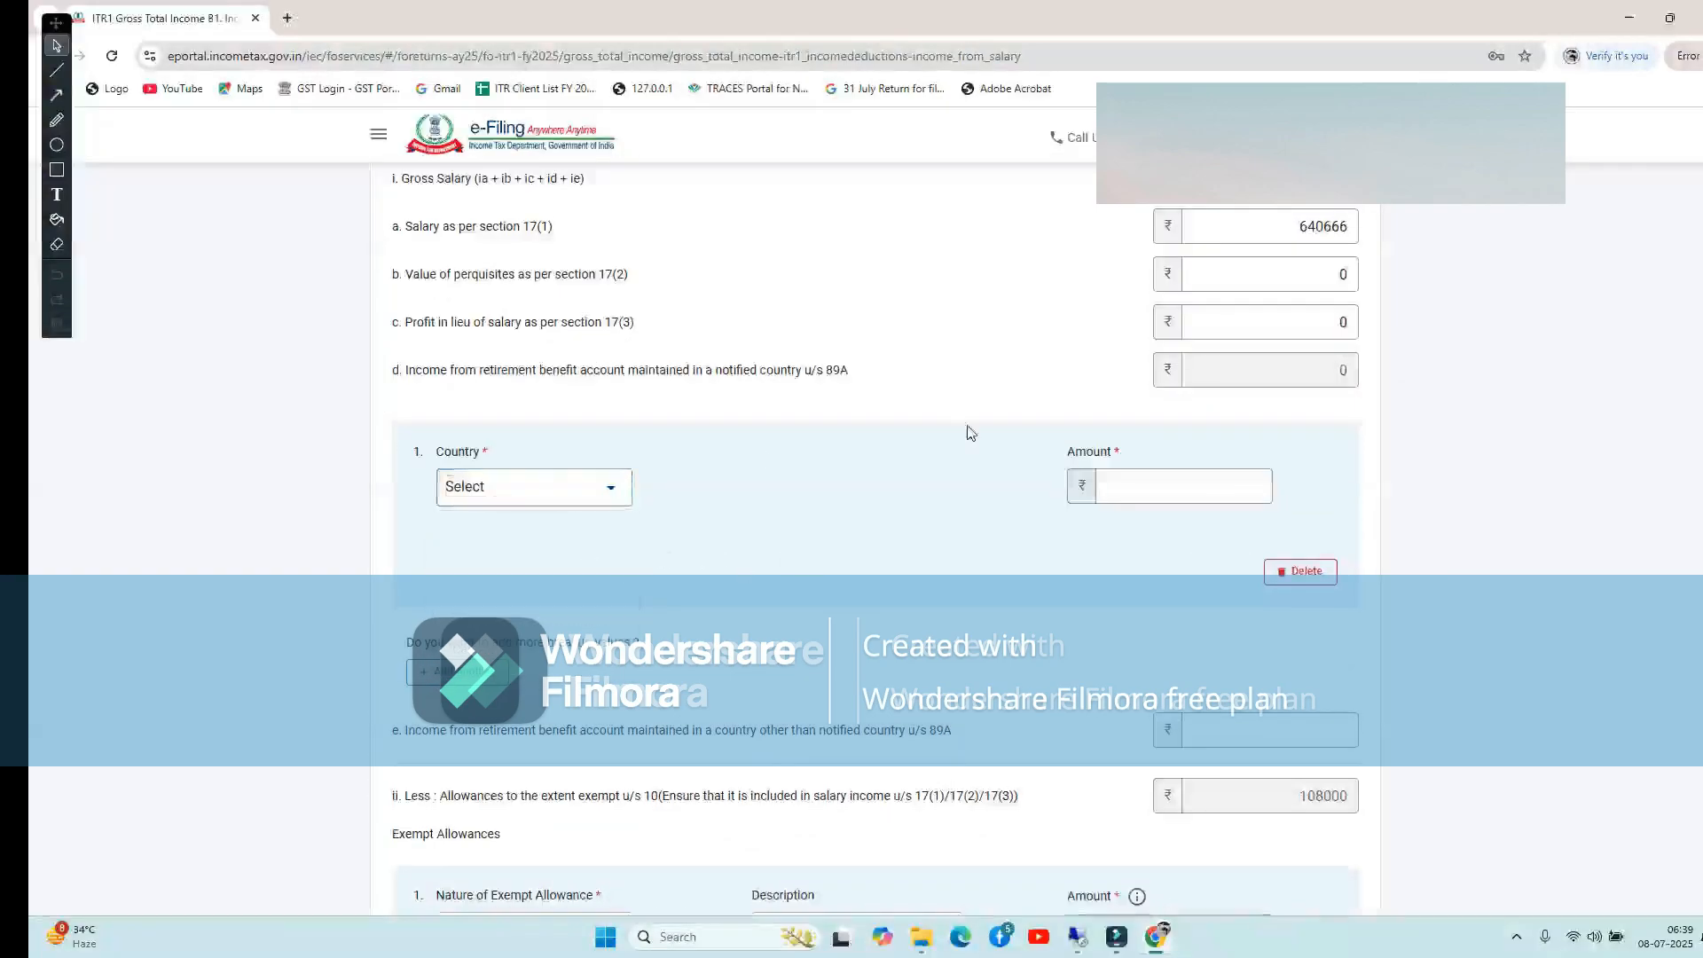
Delete the empty notified-country retirement benefit entry and save the salary details
click(1295, 578)
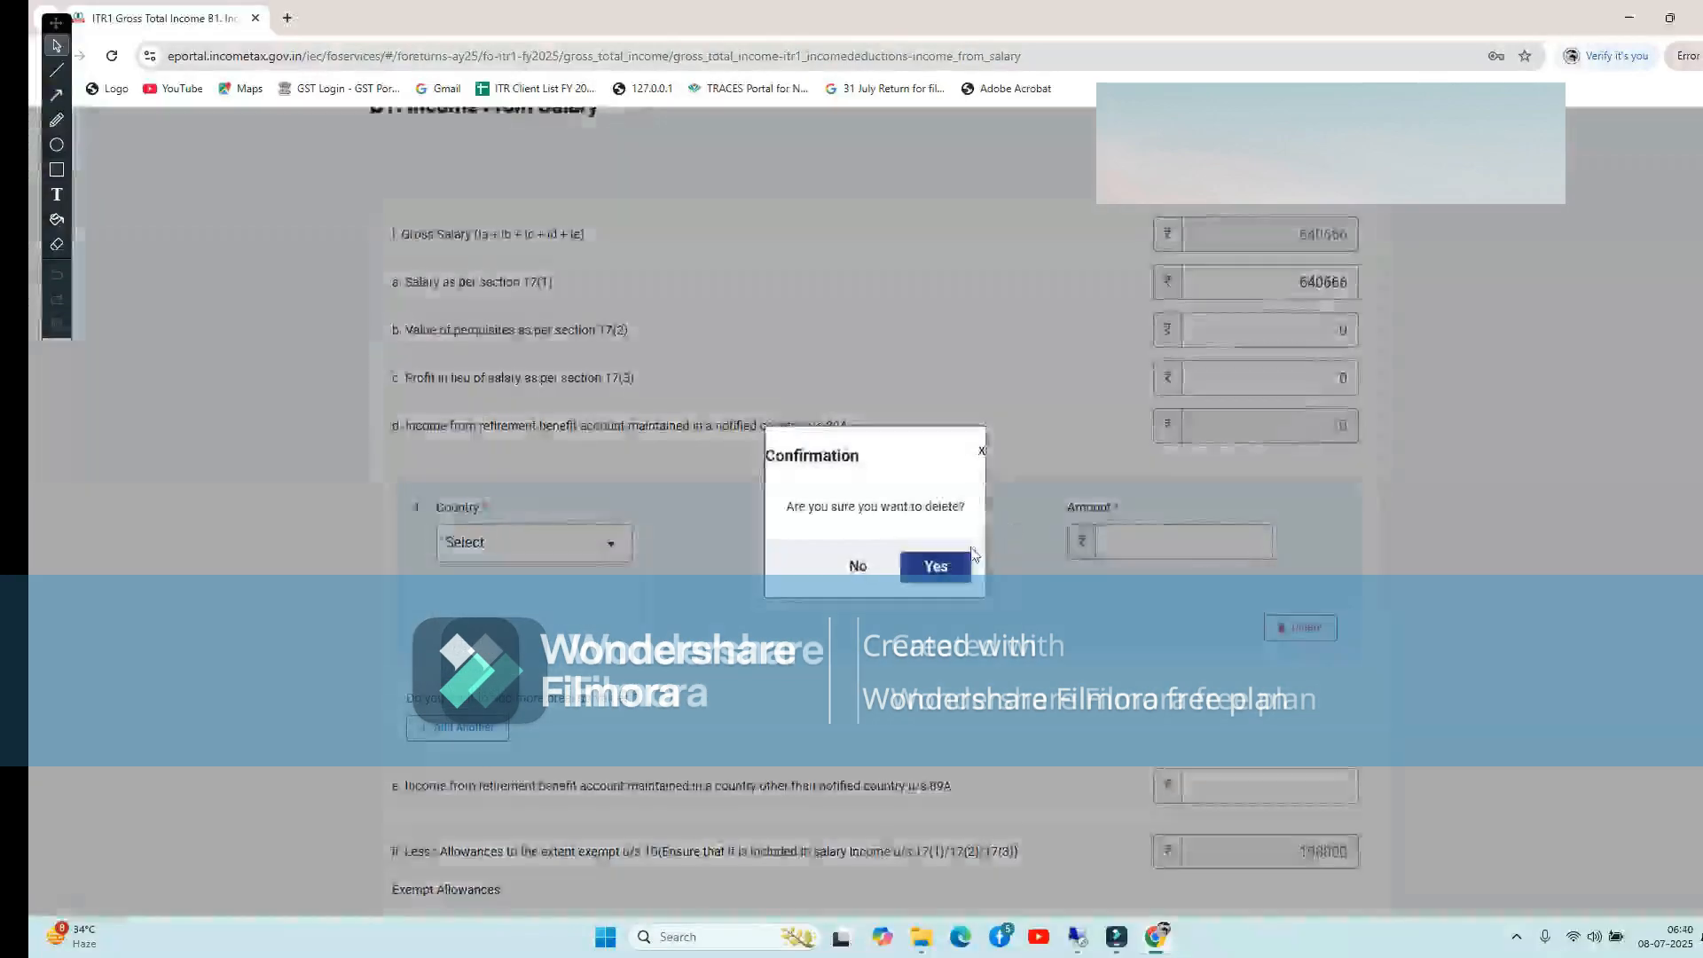
click(948, 565)
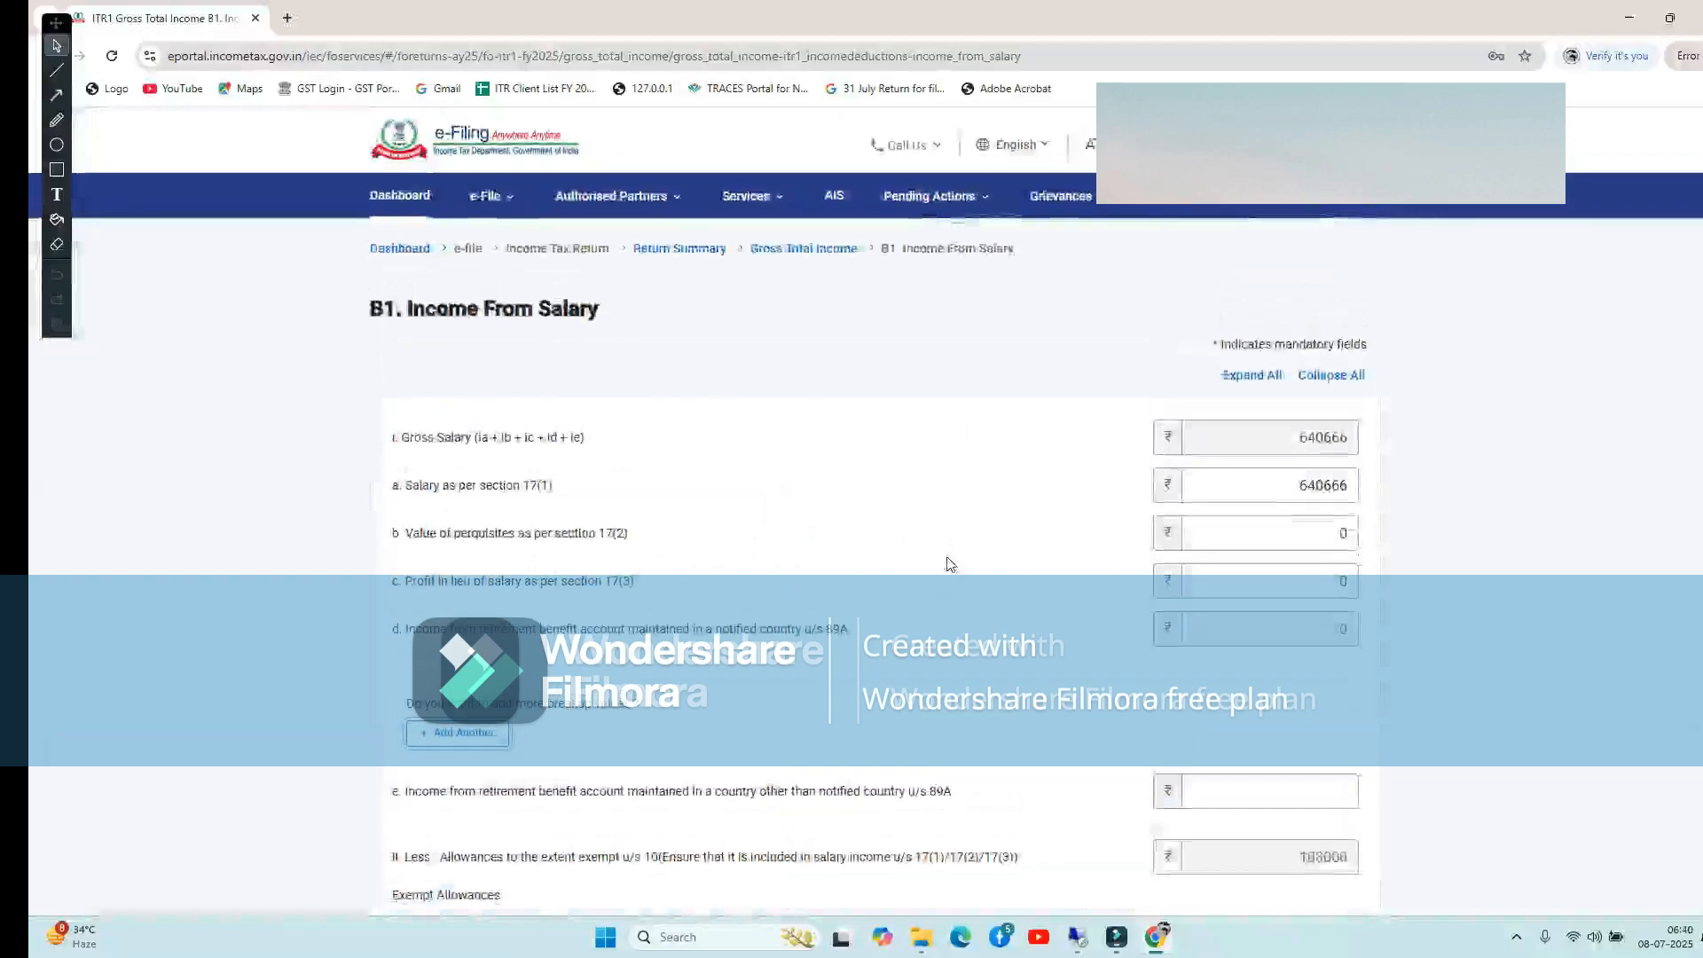
scroll(947, 565, down, 6)
scroll(947, 565, down, 10)
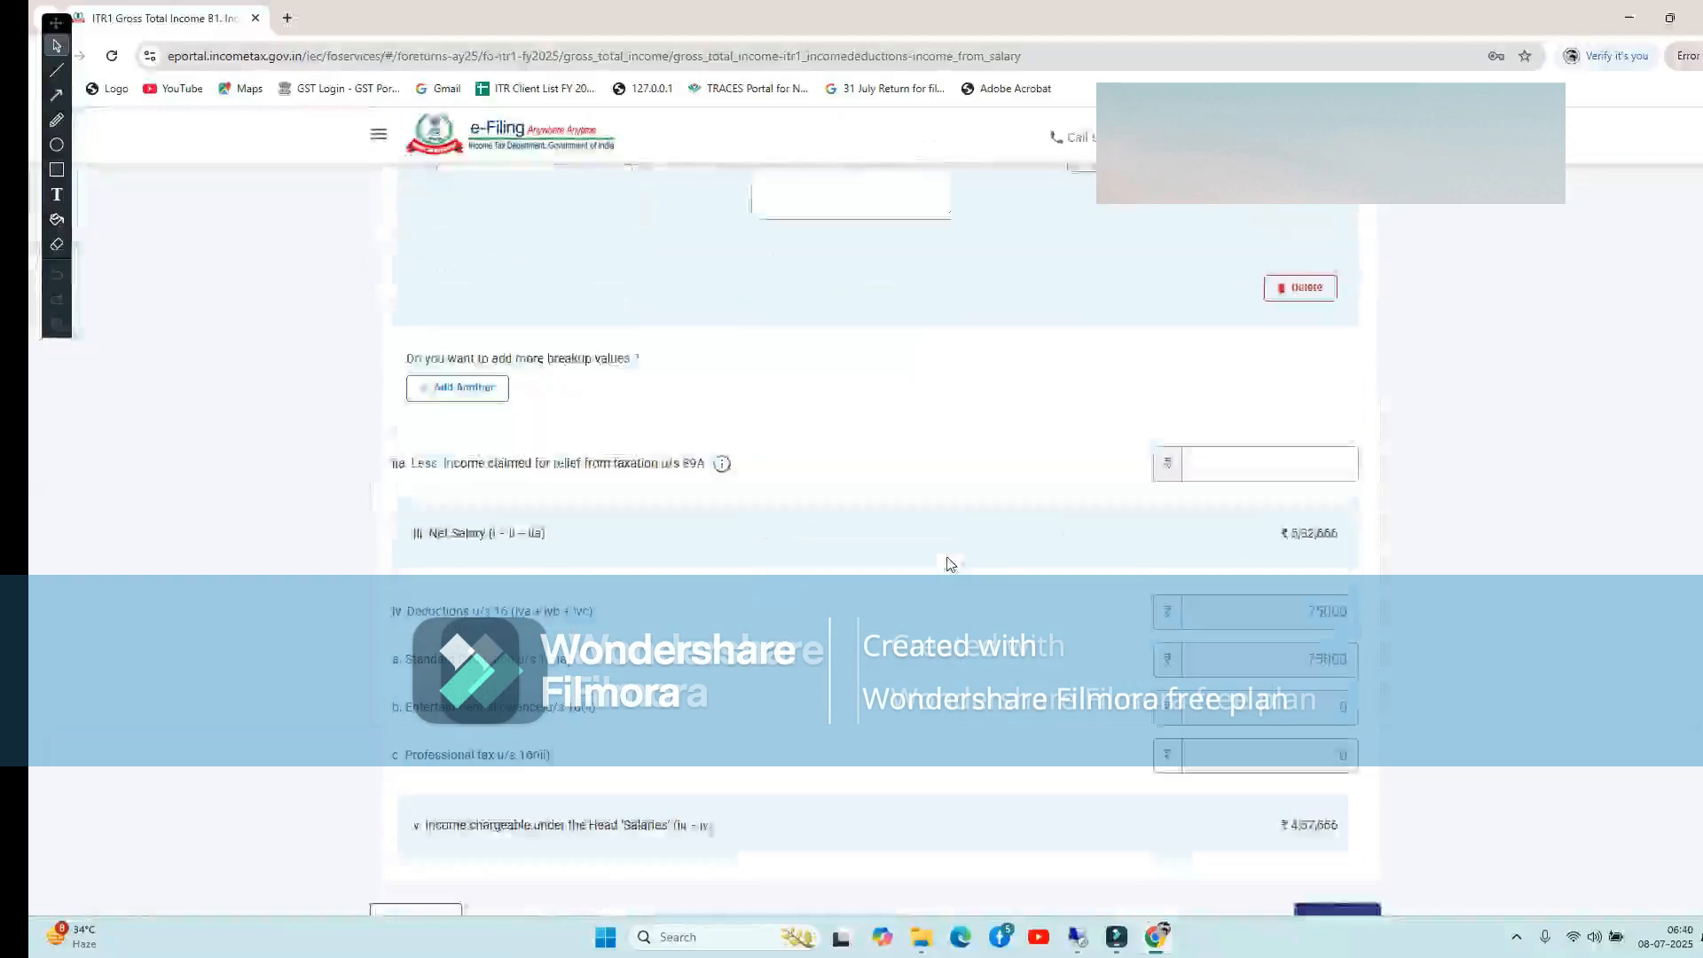
click(1335, 735)
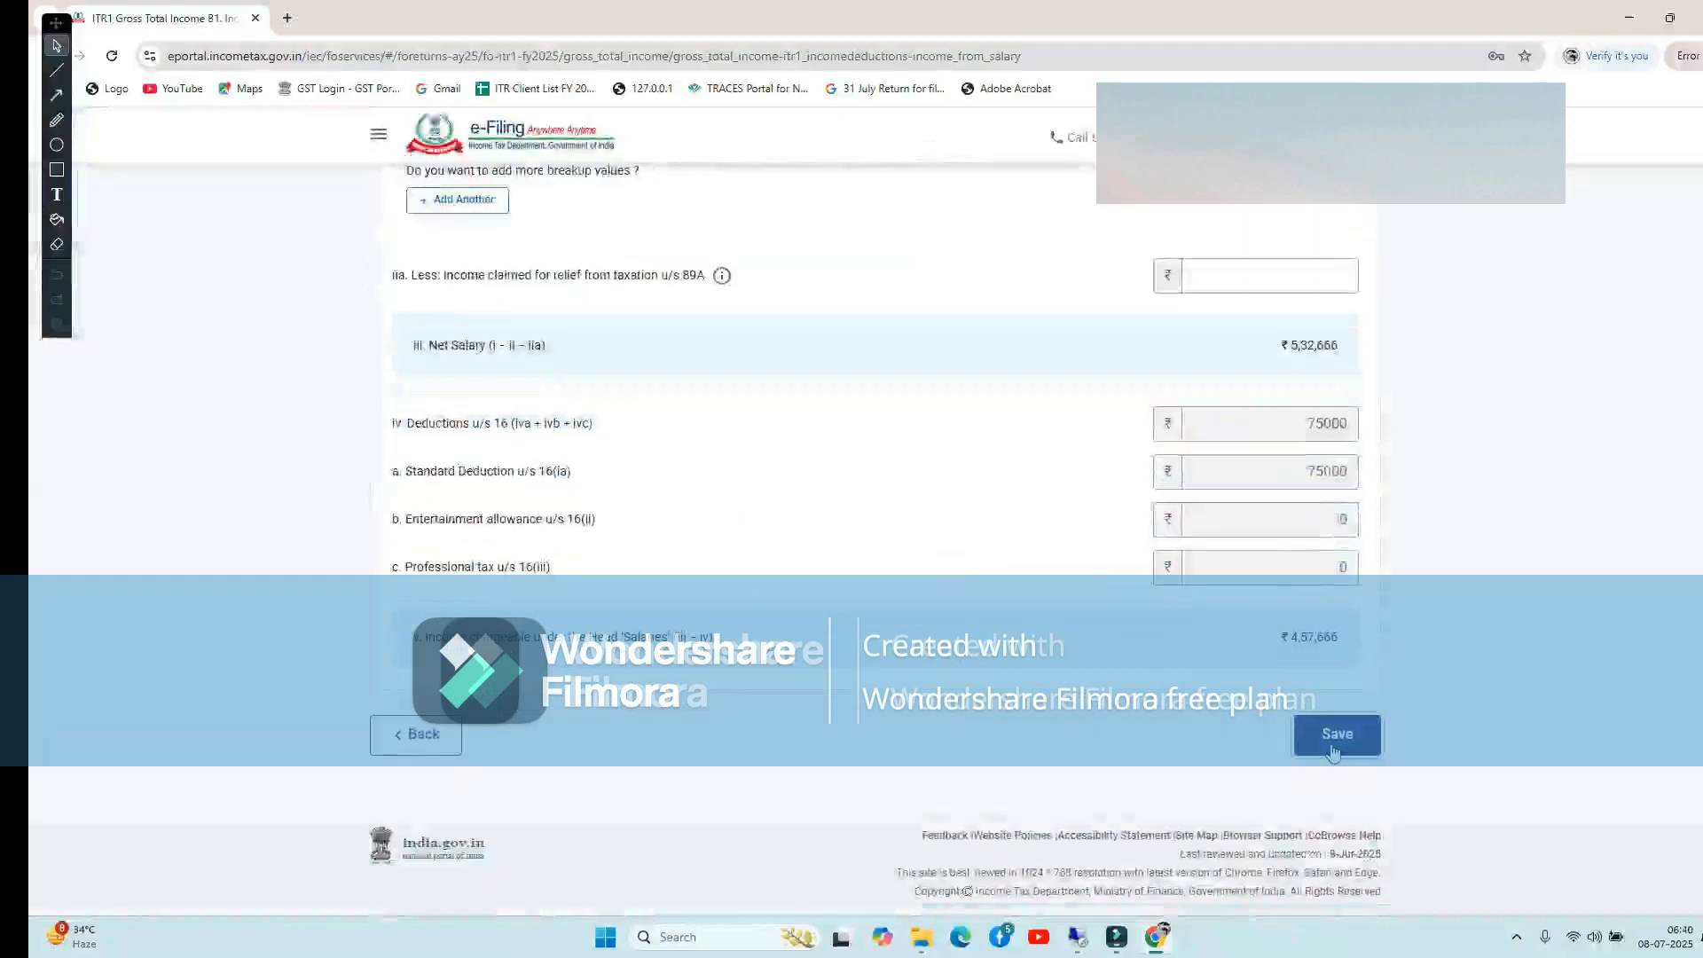
Reopen Income From Salary, review the section 17 amounts, exempt allowances and section 16 deductions, and save the section again
click(1221, 390)
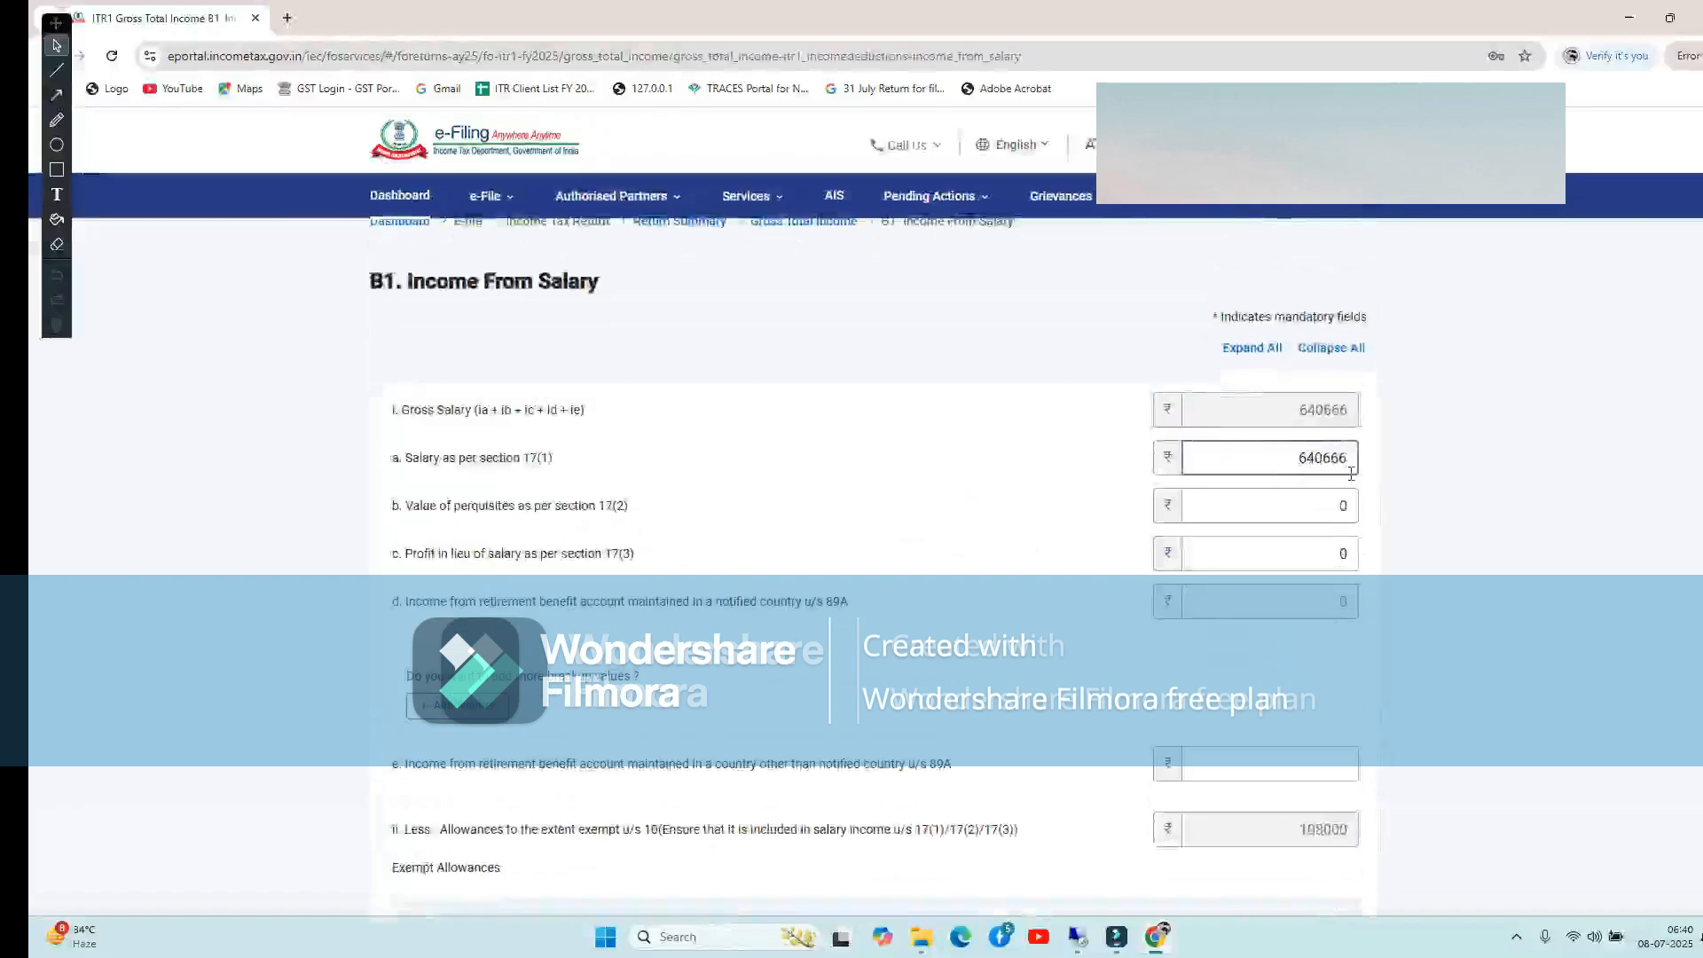
scroll(1355, 483, down, 2)
scroll(1268, 266, down, 7)
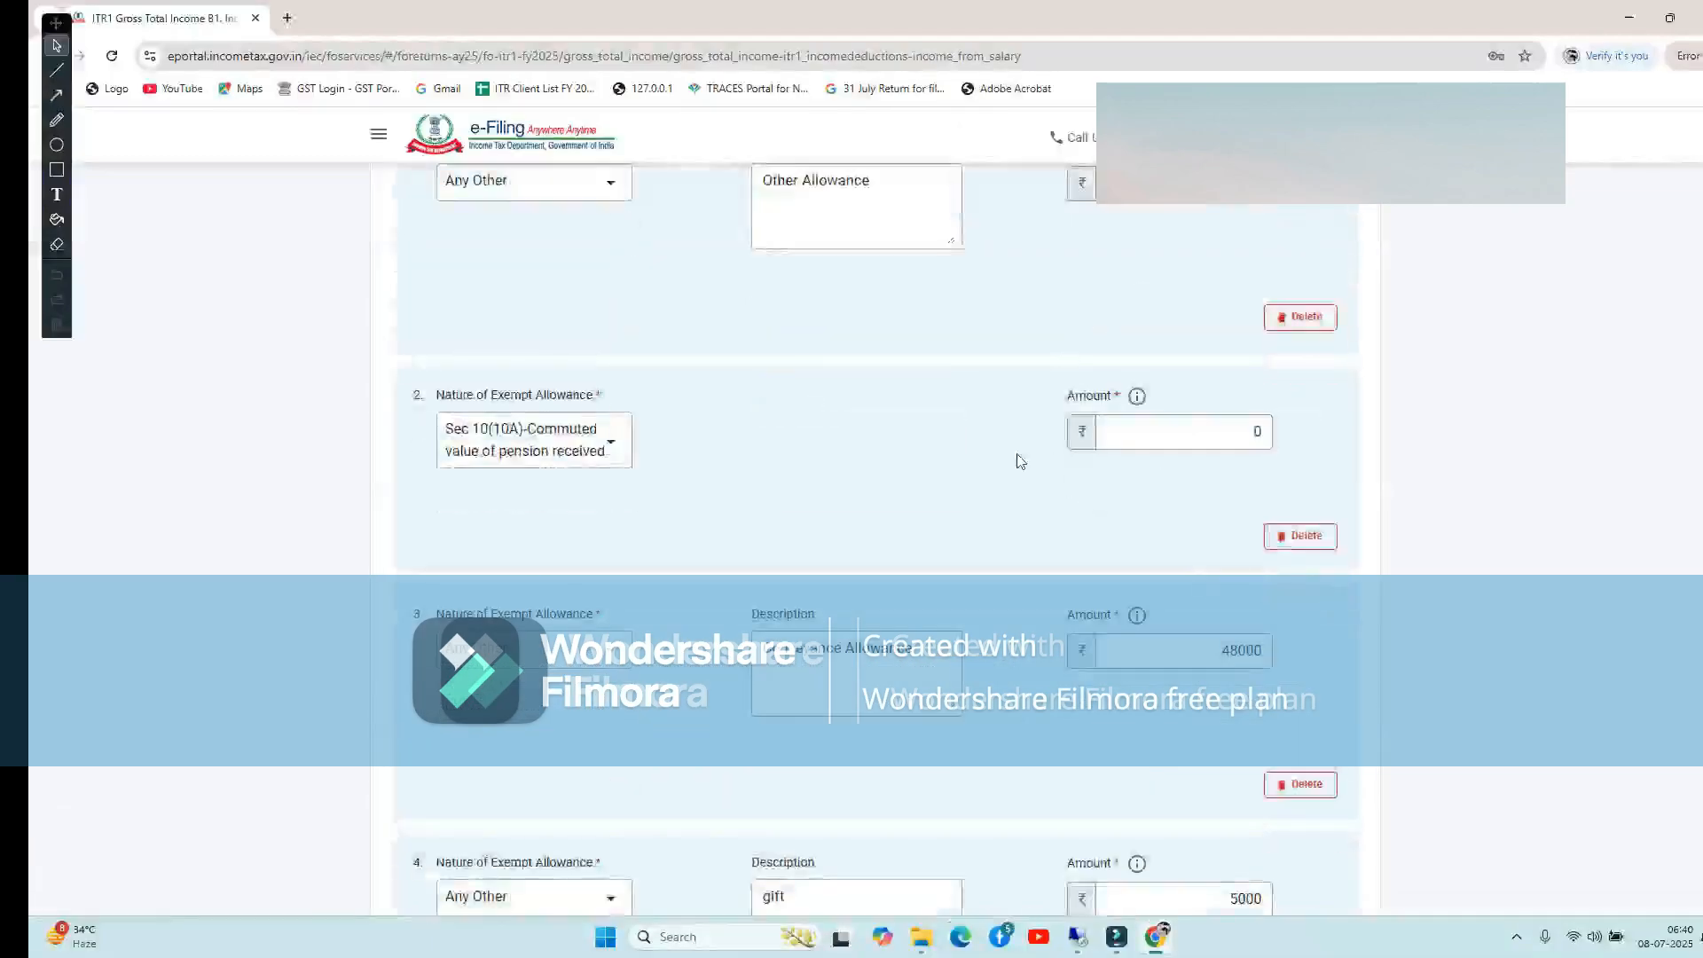
scroll(1017, 461, up, 4)
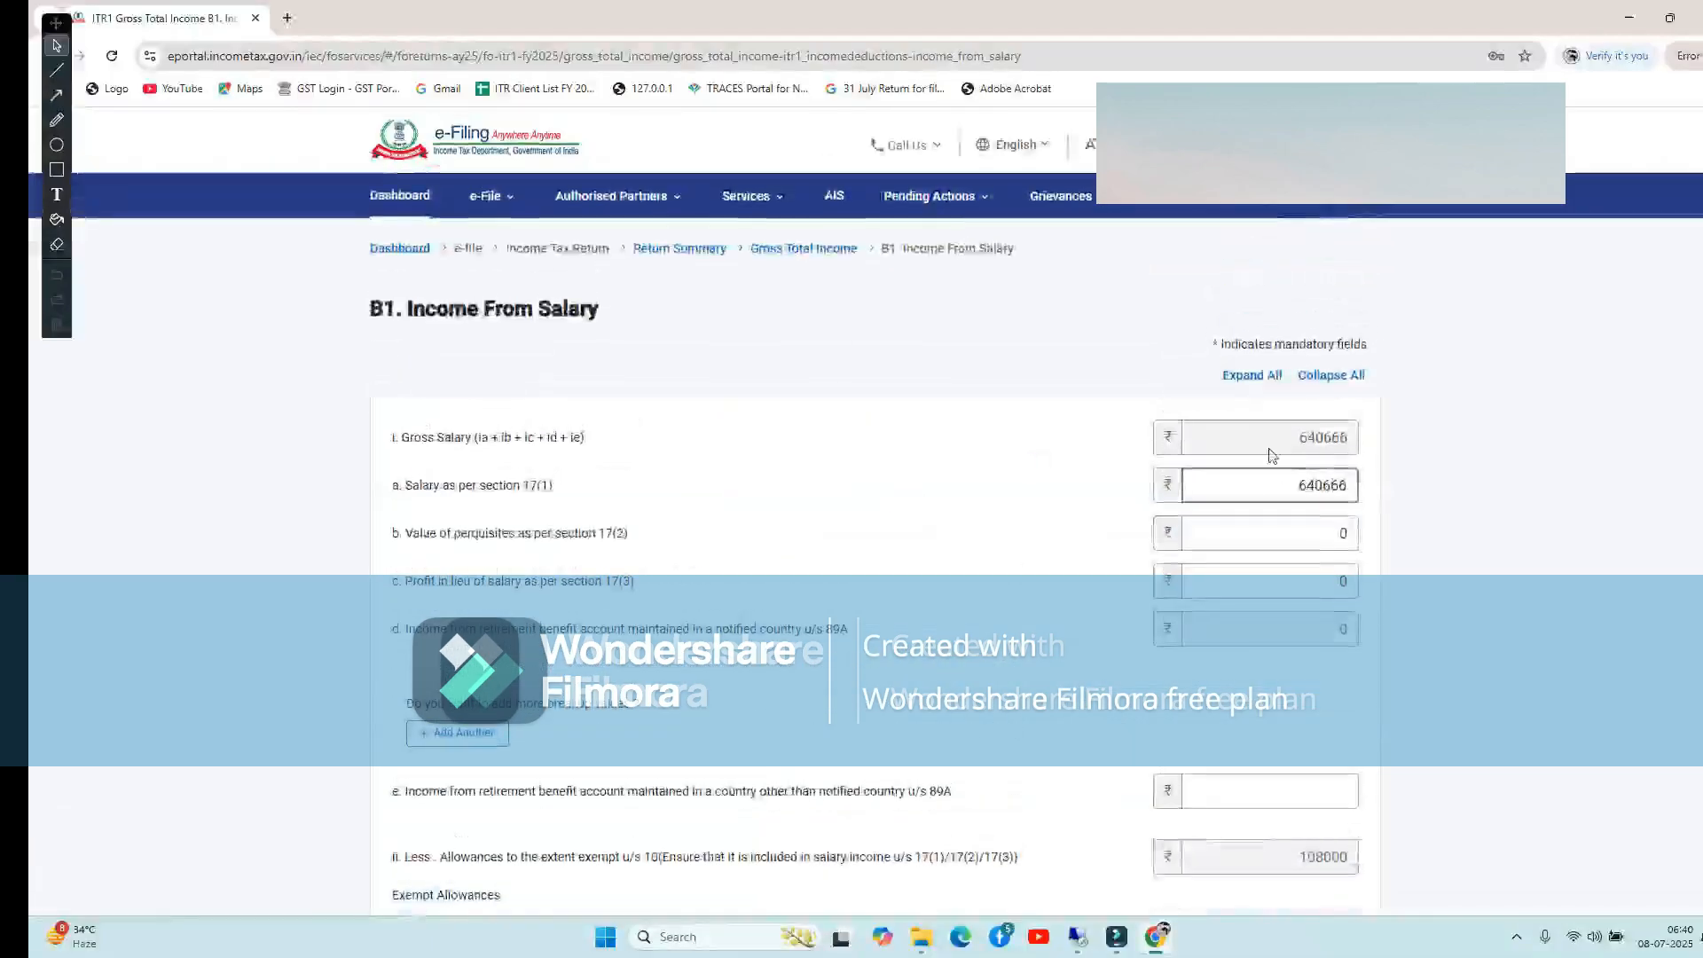
click(1342, 533)
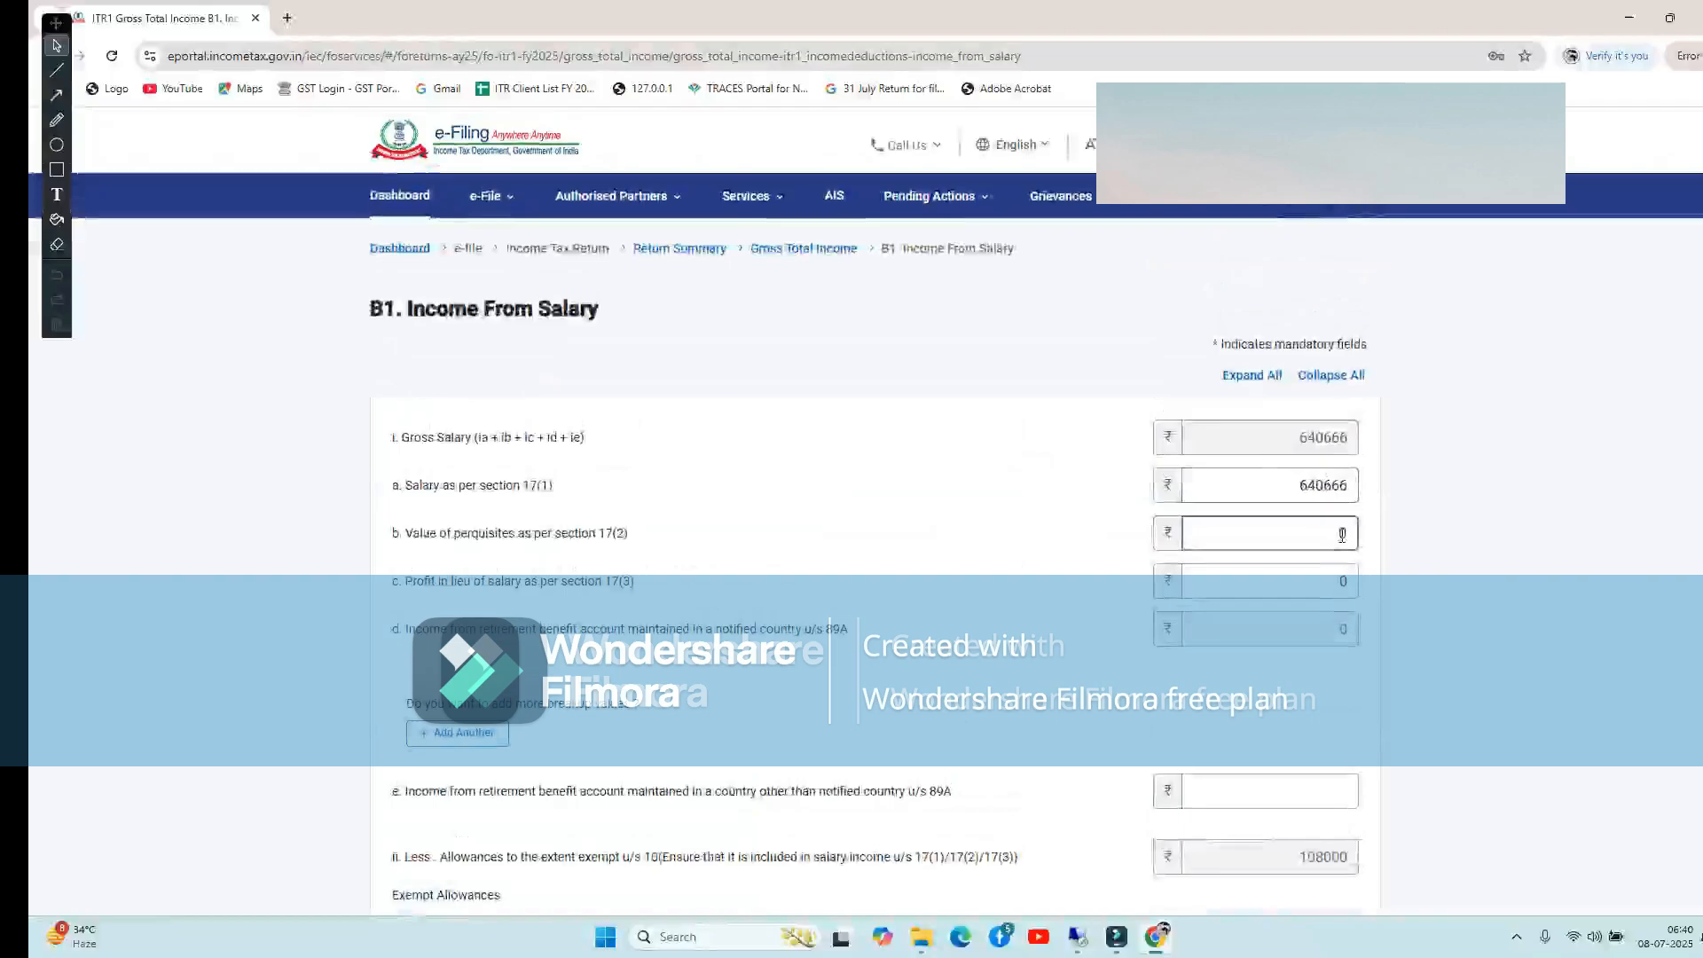
scroll(1342, 533, down, 20)
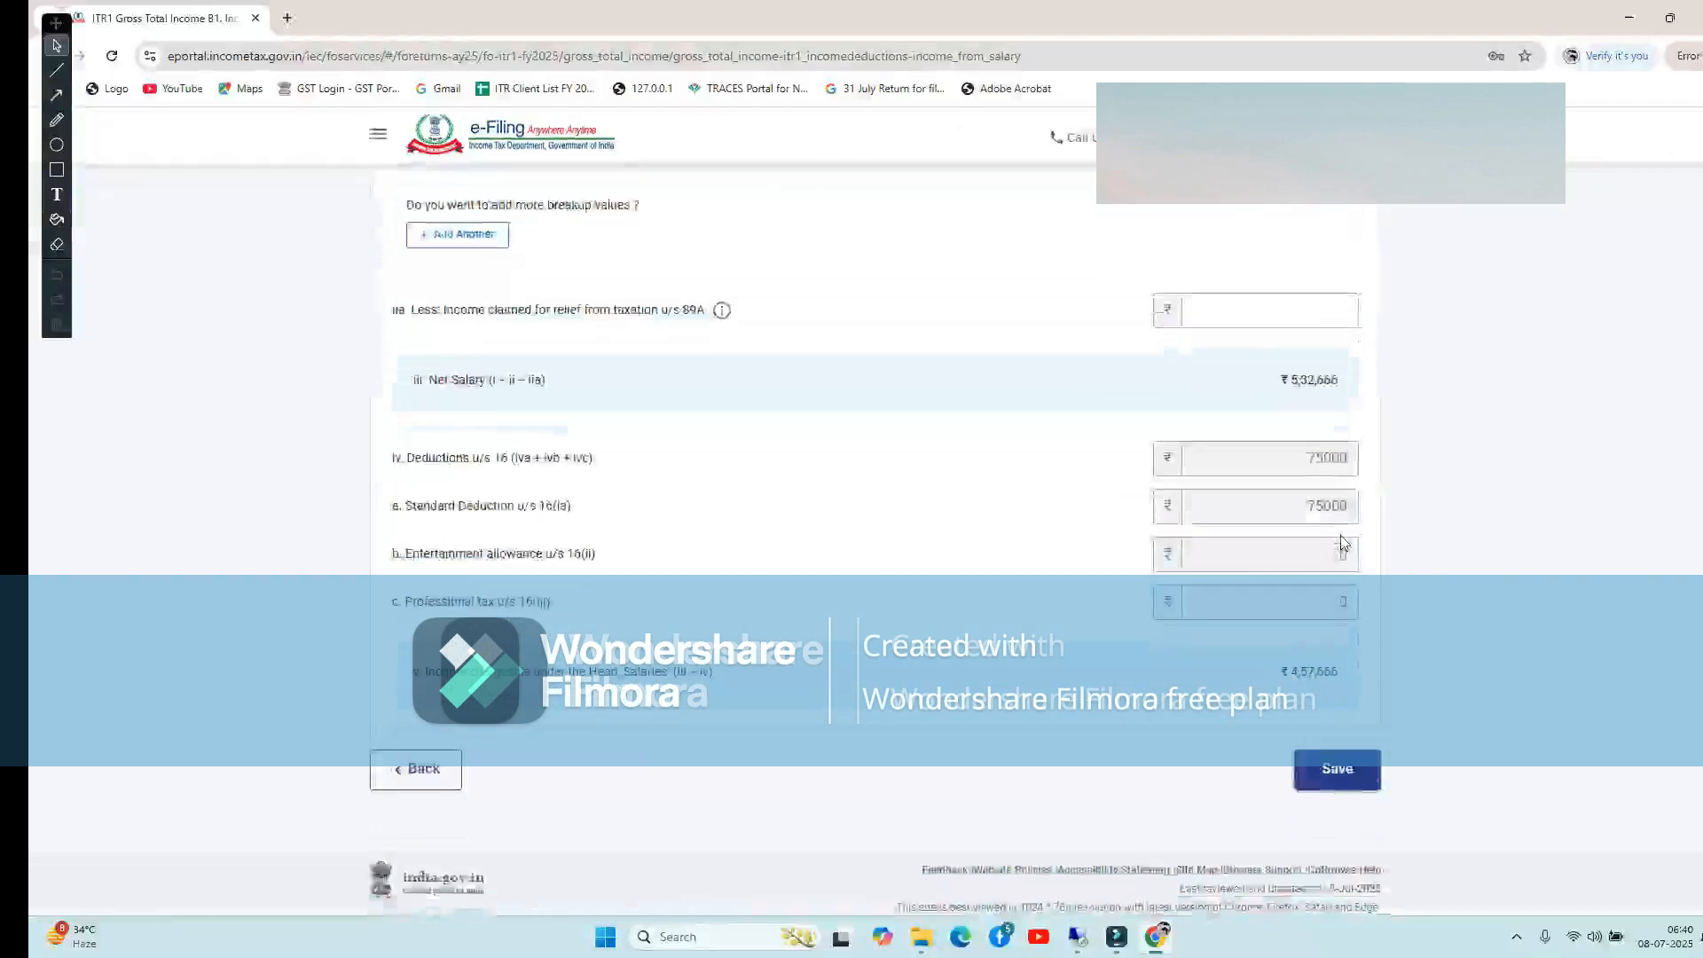
click(1337, 769)
Open Income from House Property for editing and set the type of house property to Let Out
scroll(919, 487, down, 2)
scroll(919, 487, up, 4)
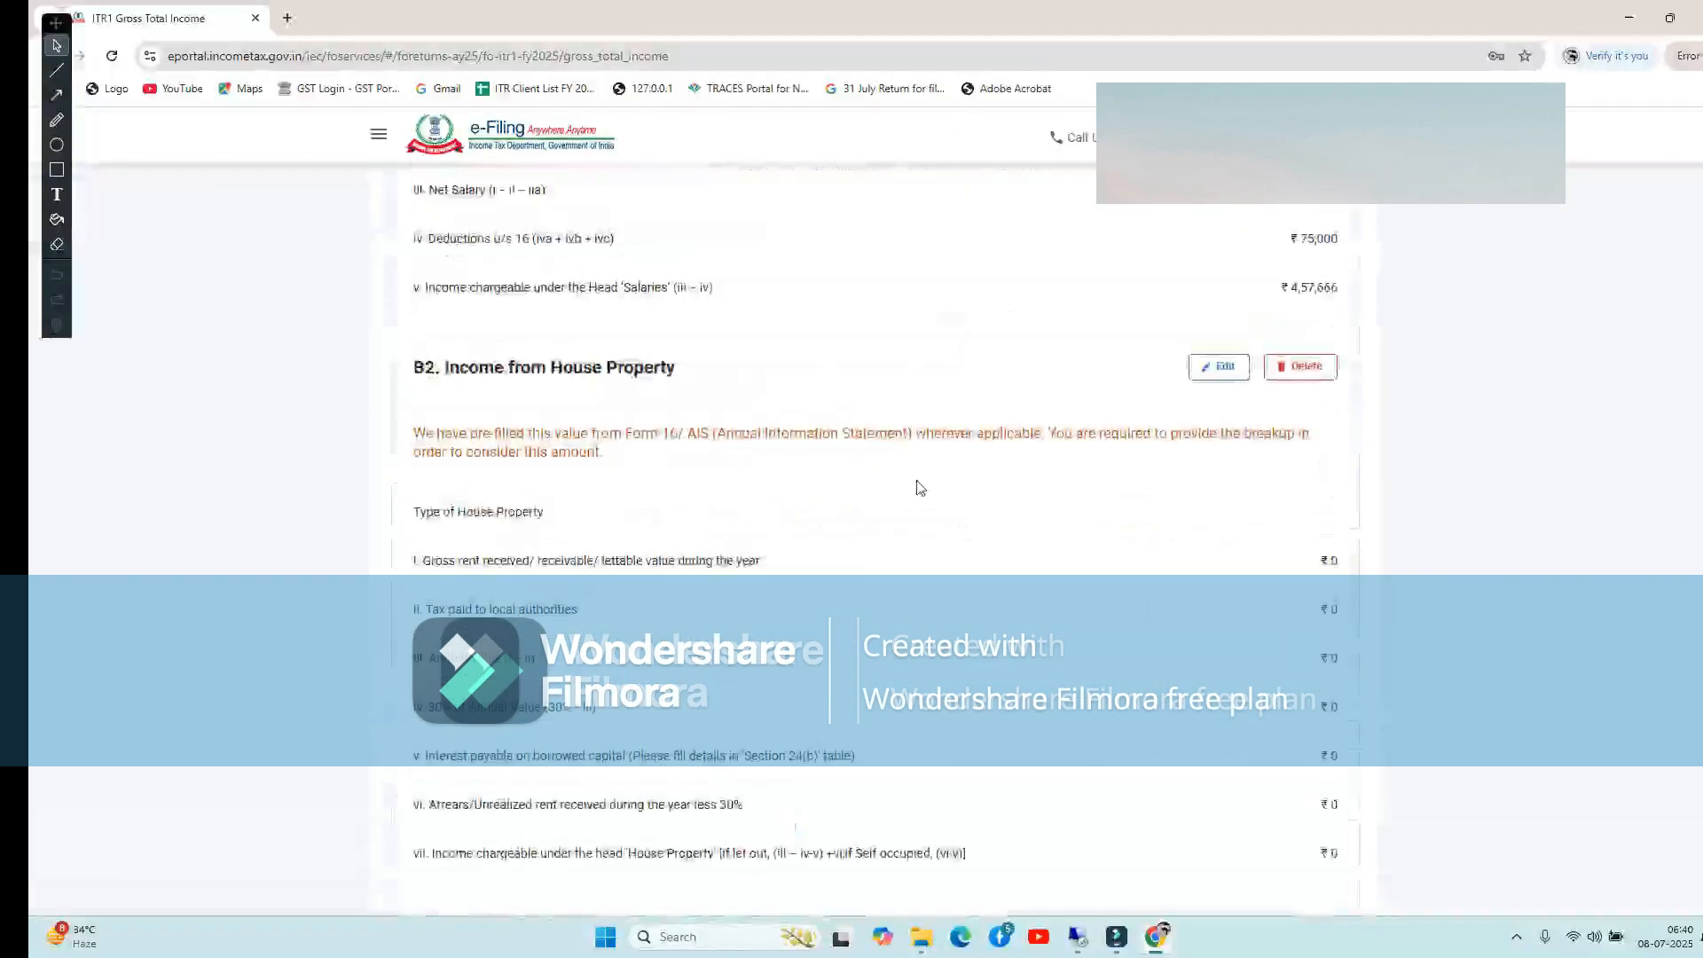
click(1226, 368)
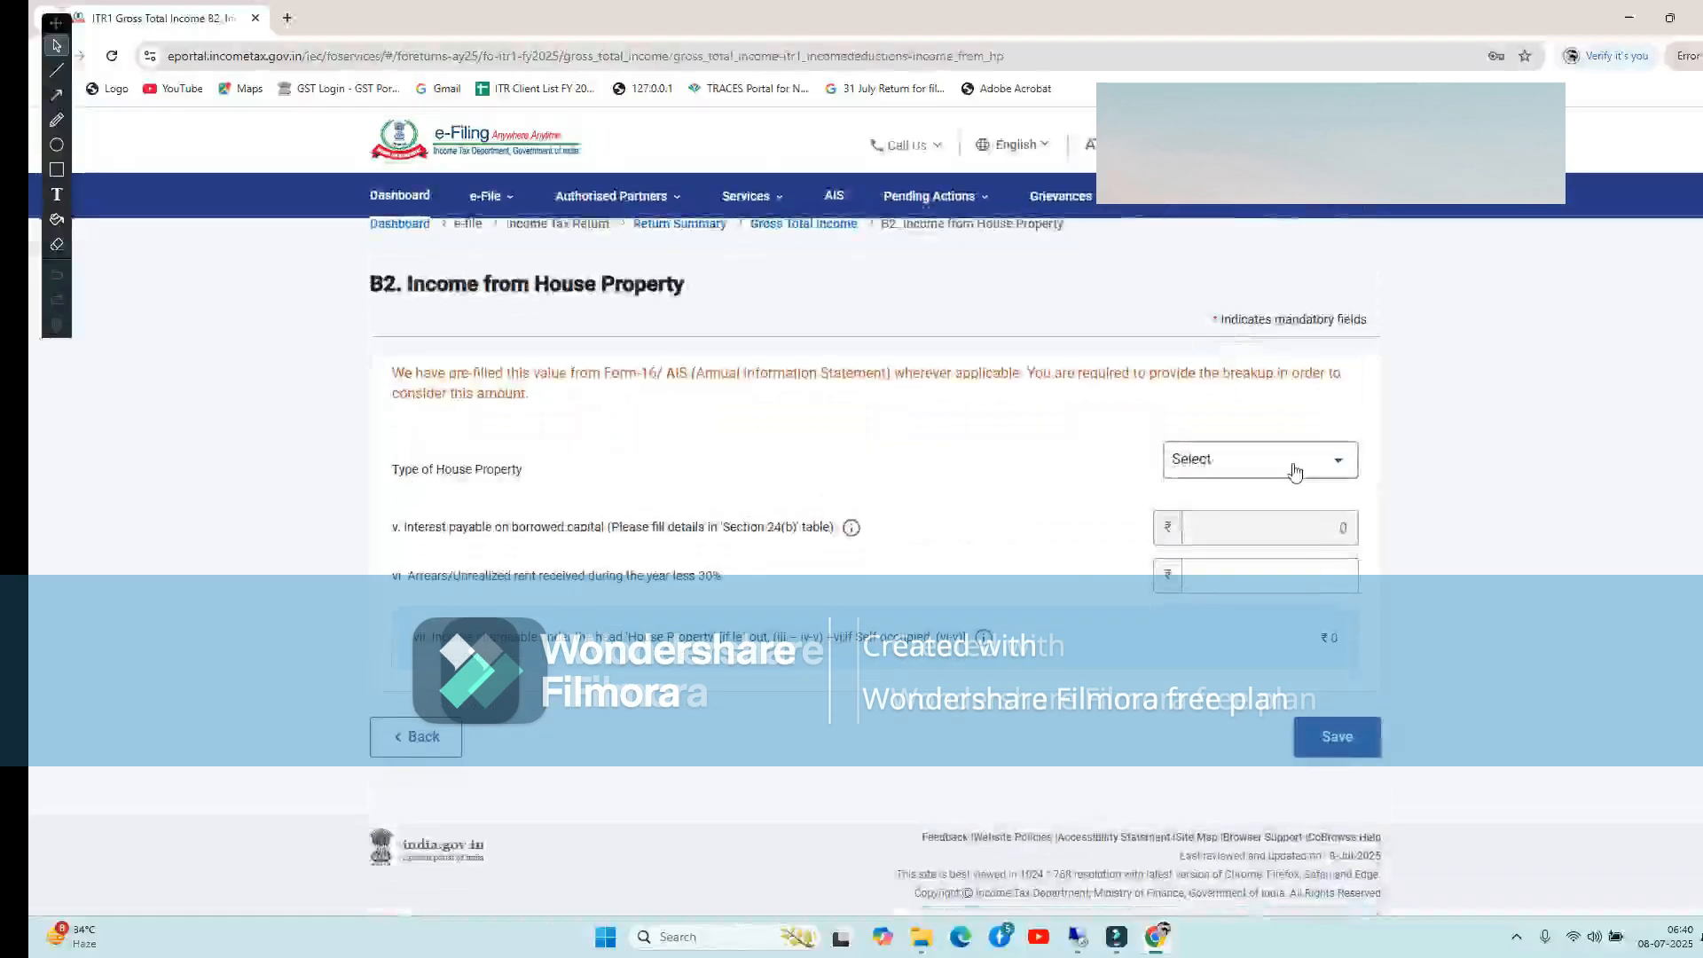
click(1295, 472)
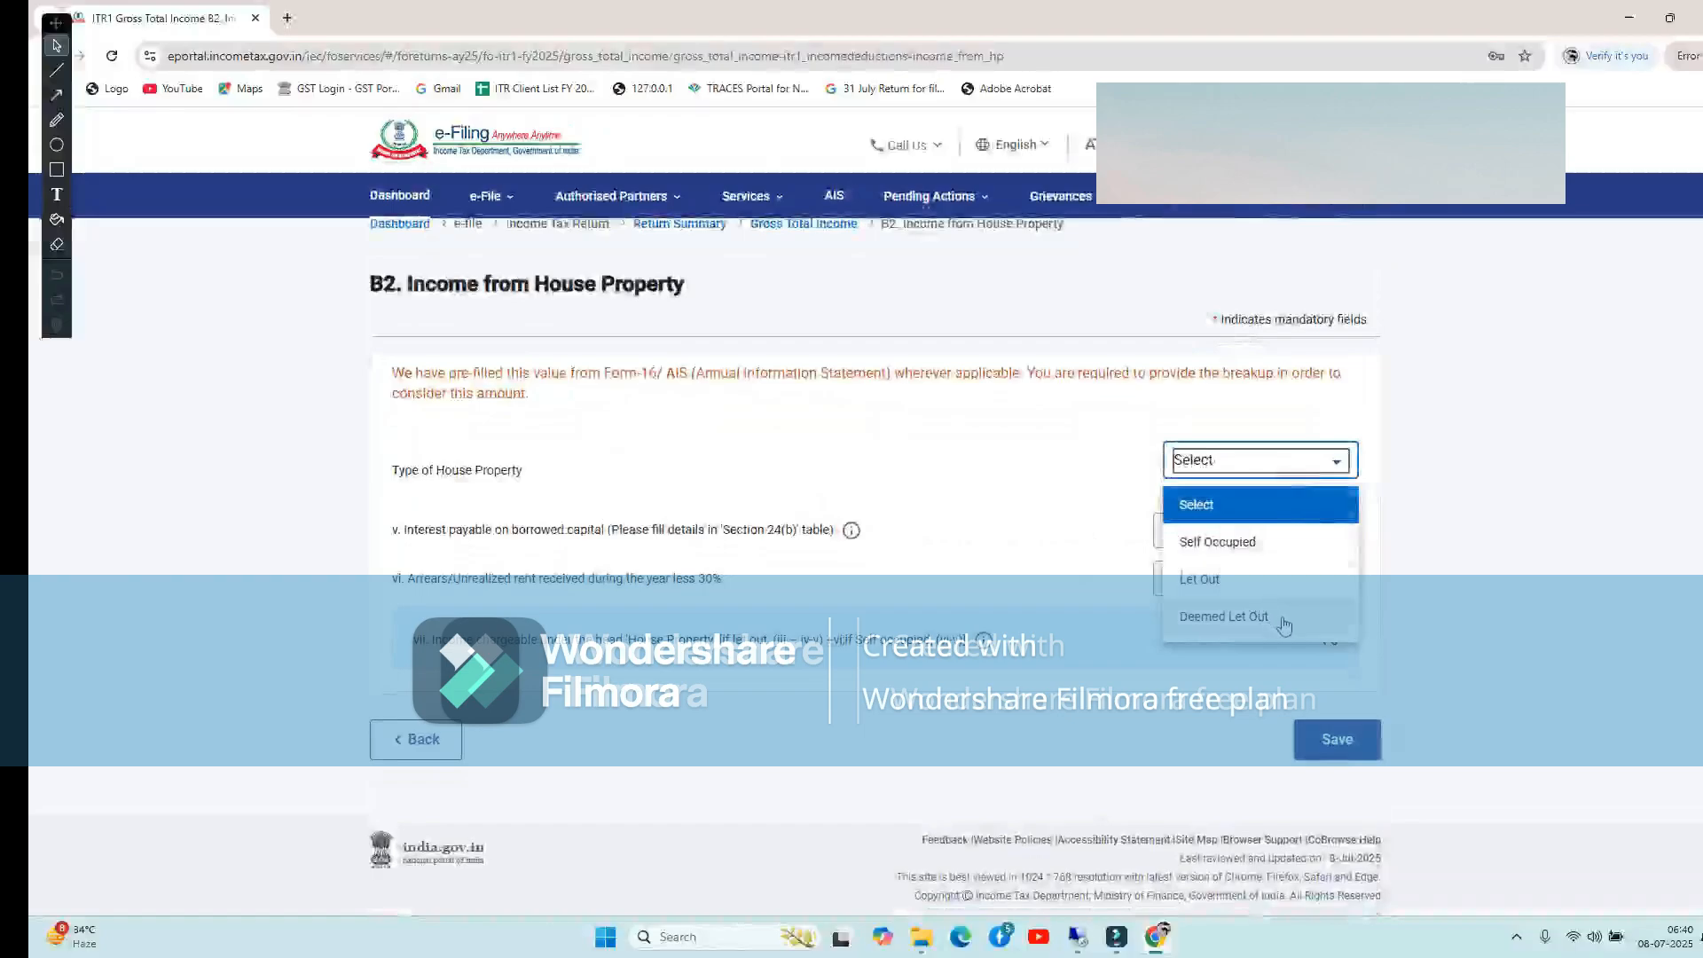
click(1286, 459)
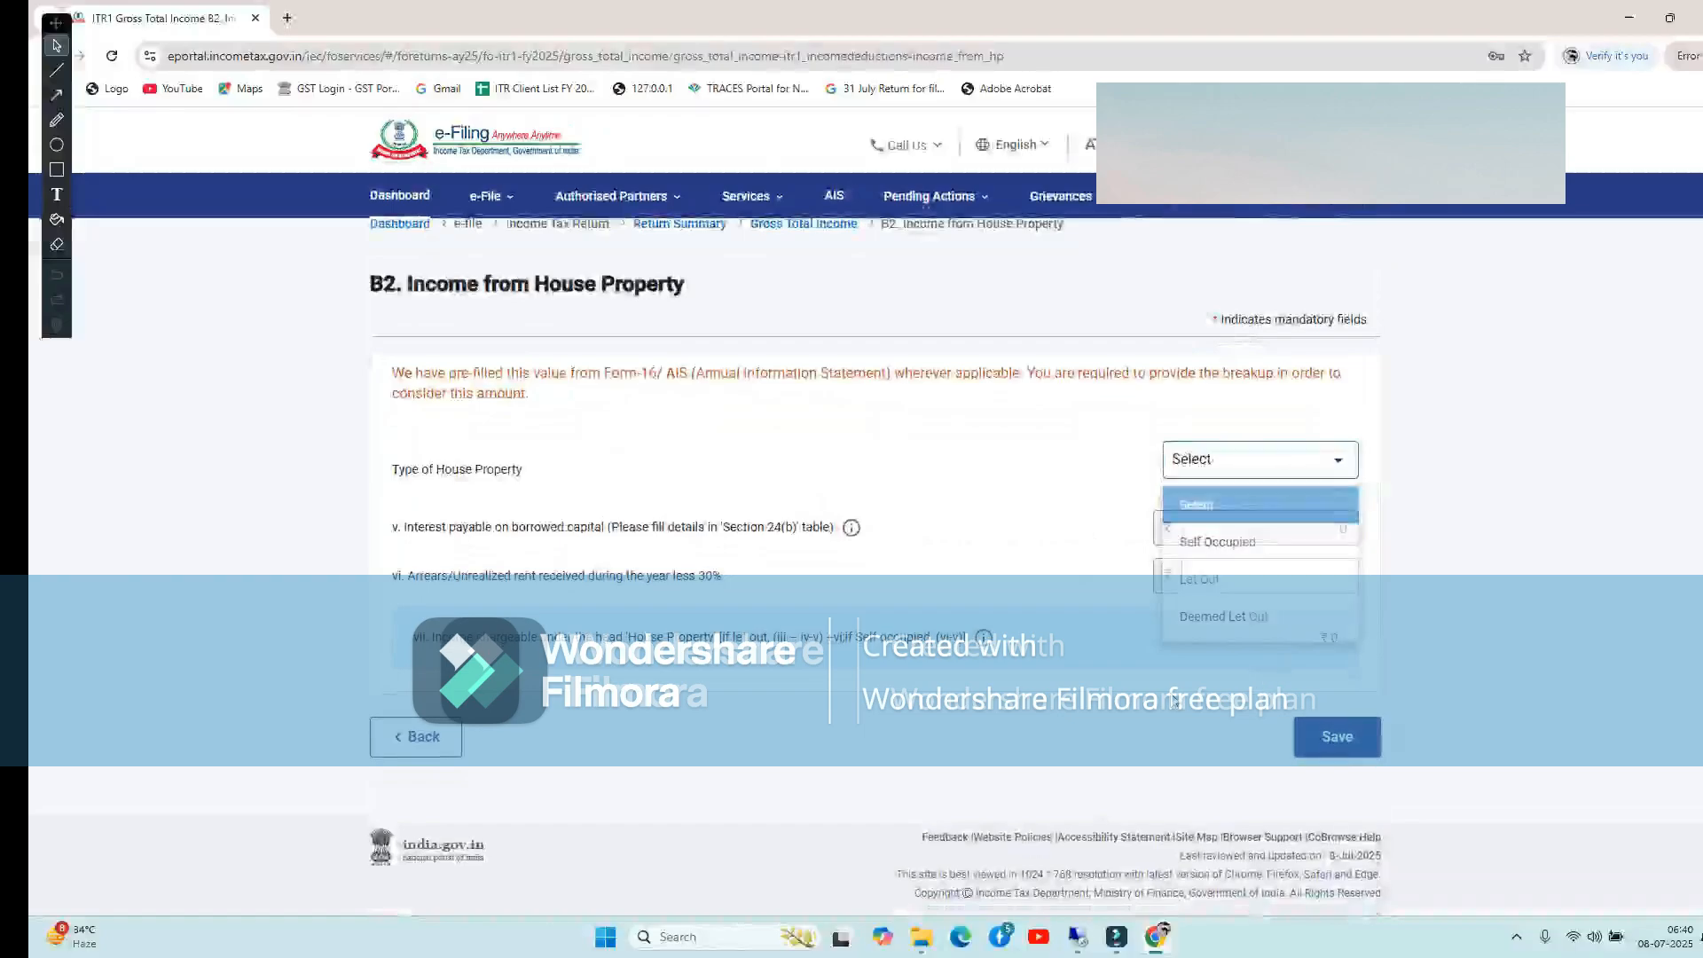
click(1289, 455)
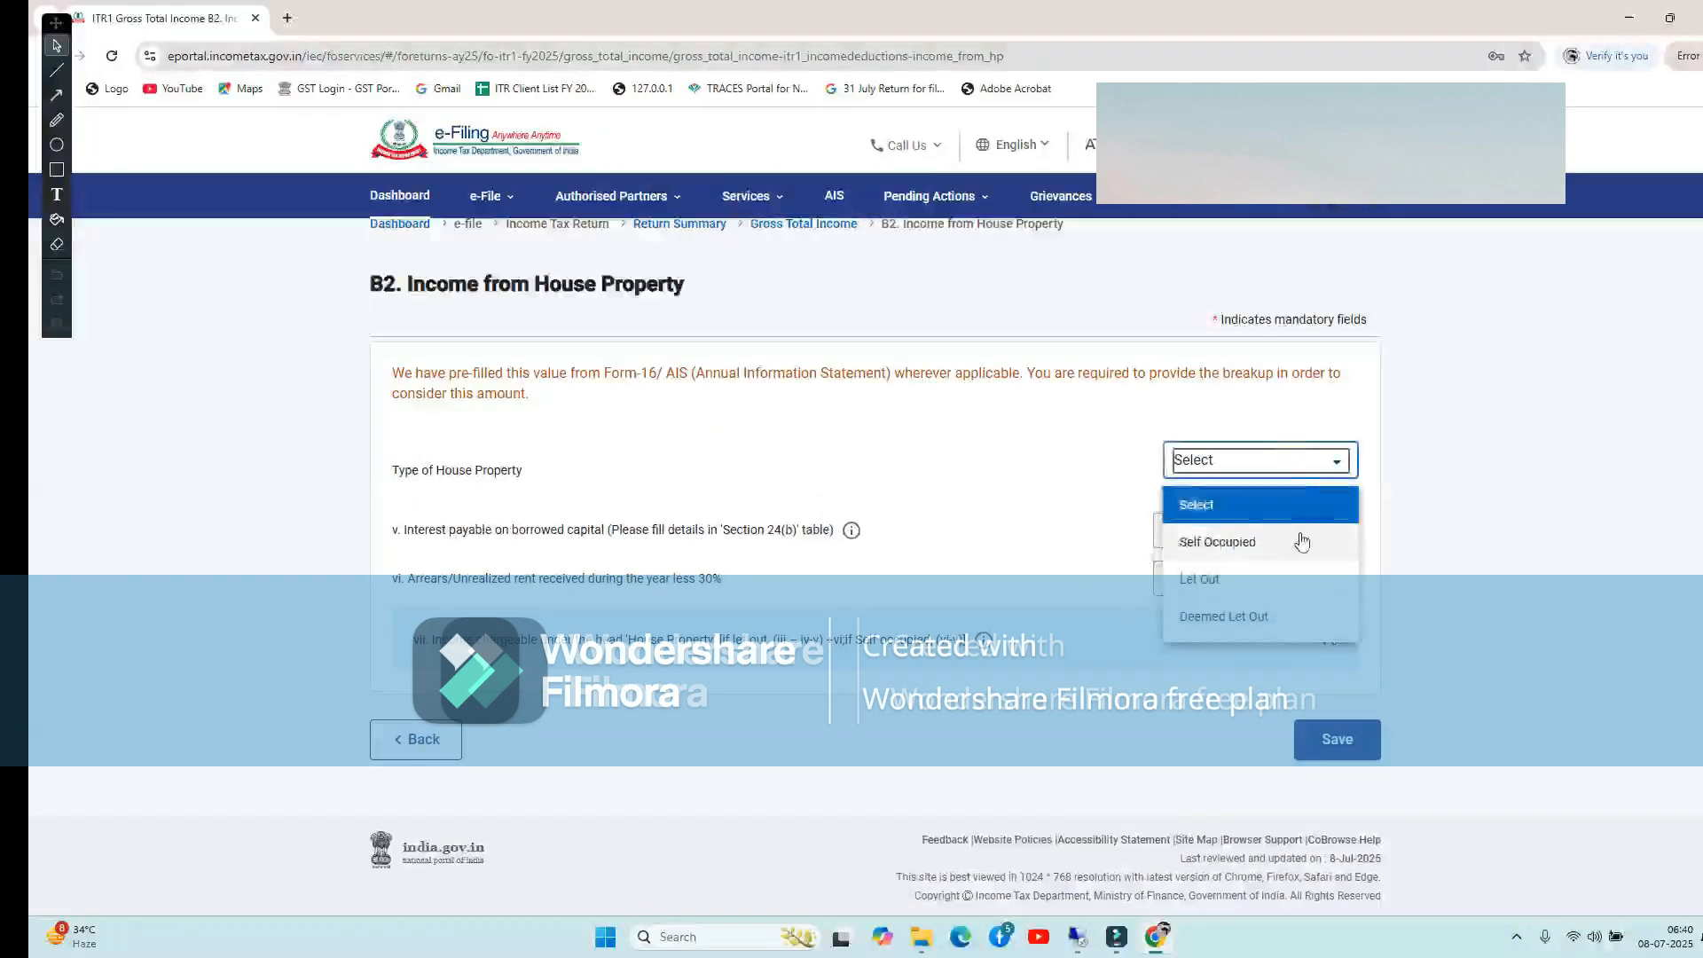
click(1251, 580)
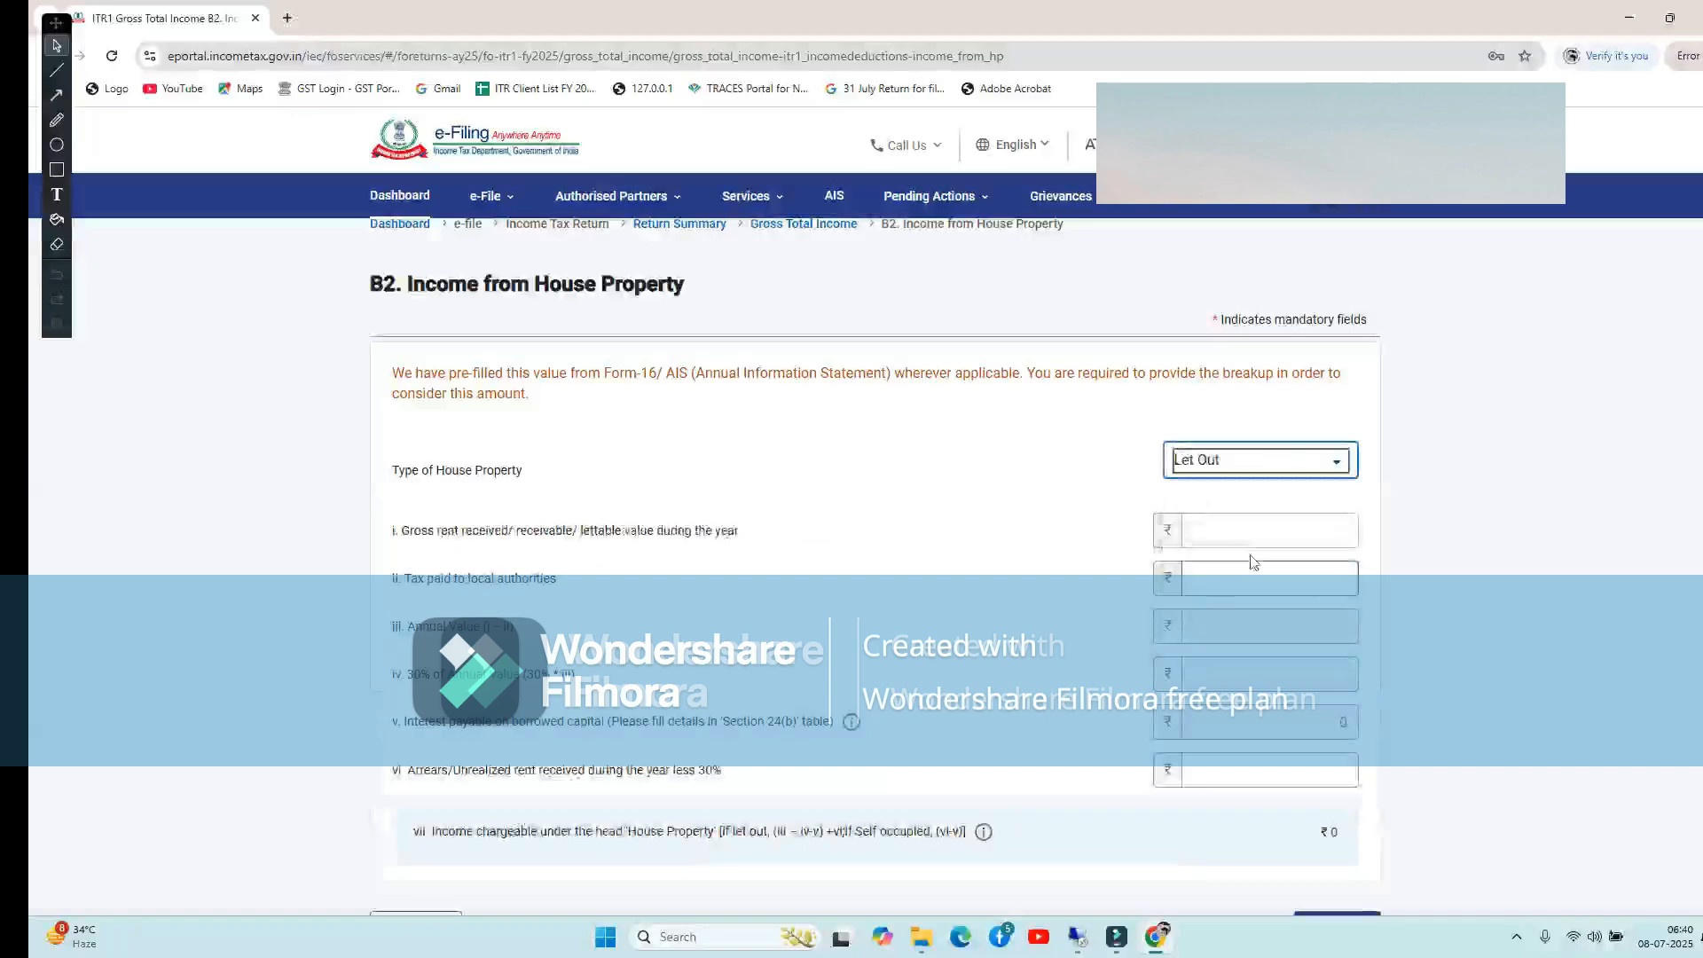
Enter 150000 as gross rent received and 2000 as tax paid to local authorities, and save the house property details
click(1275, 525)
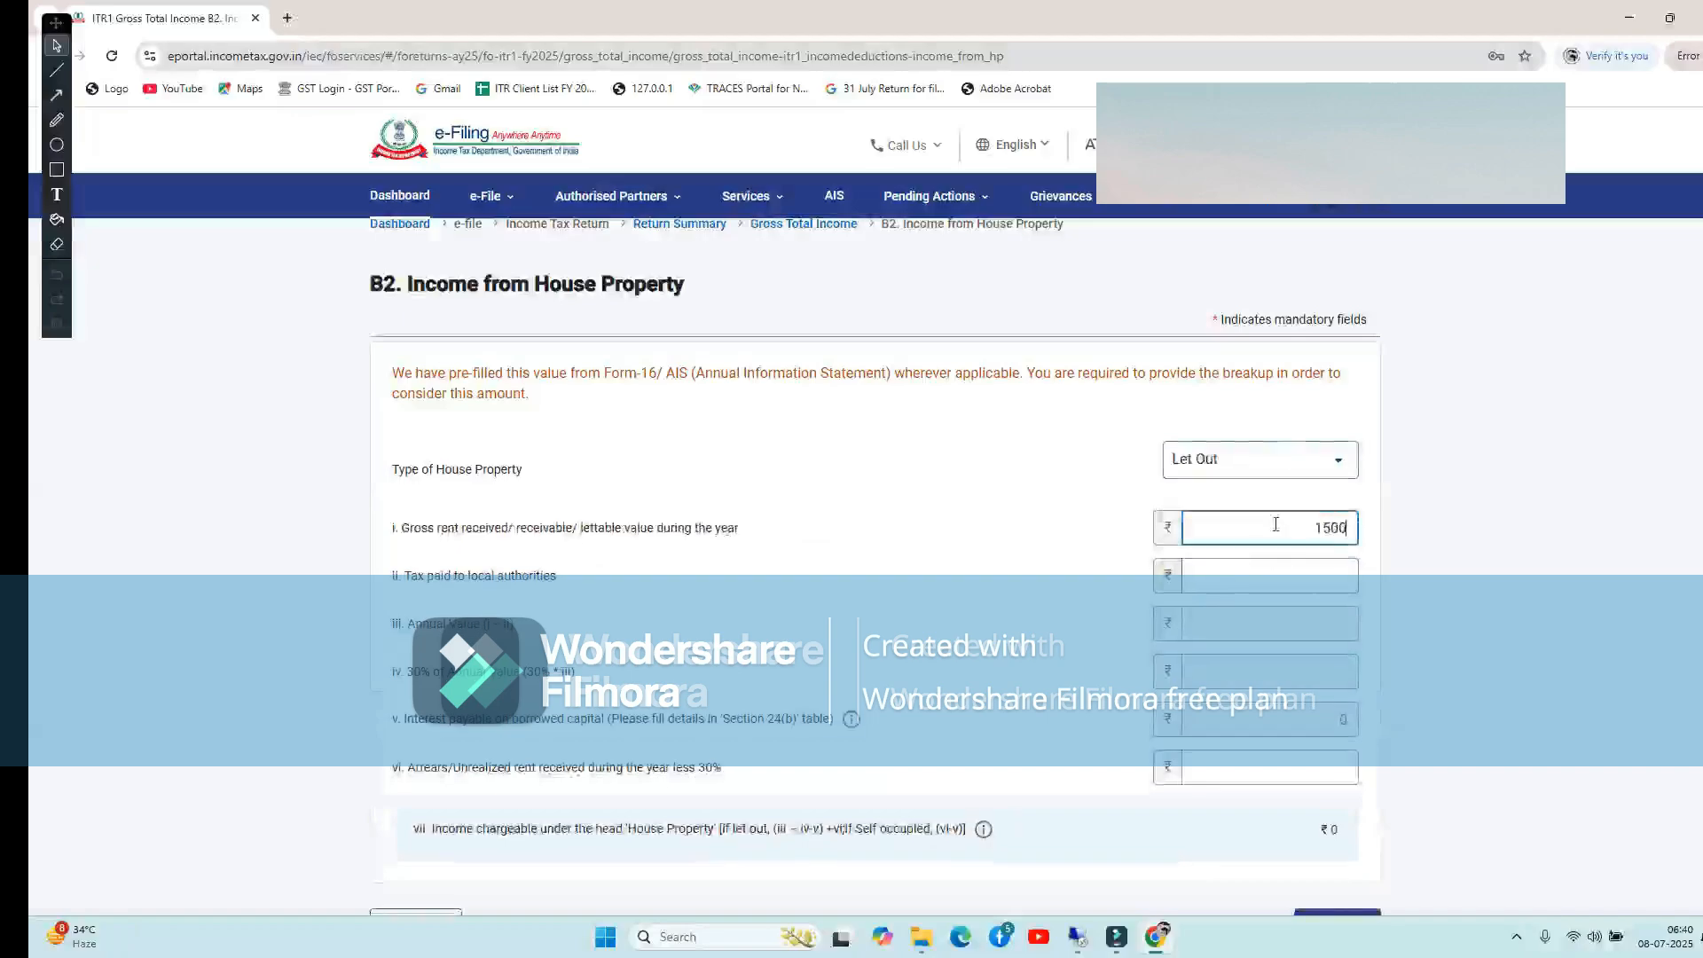
click(1474, 583)
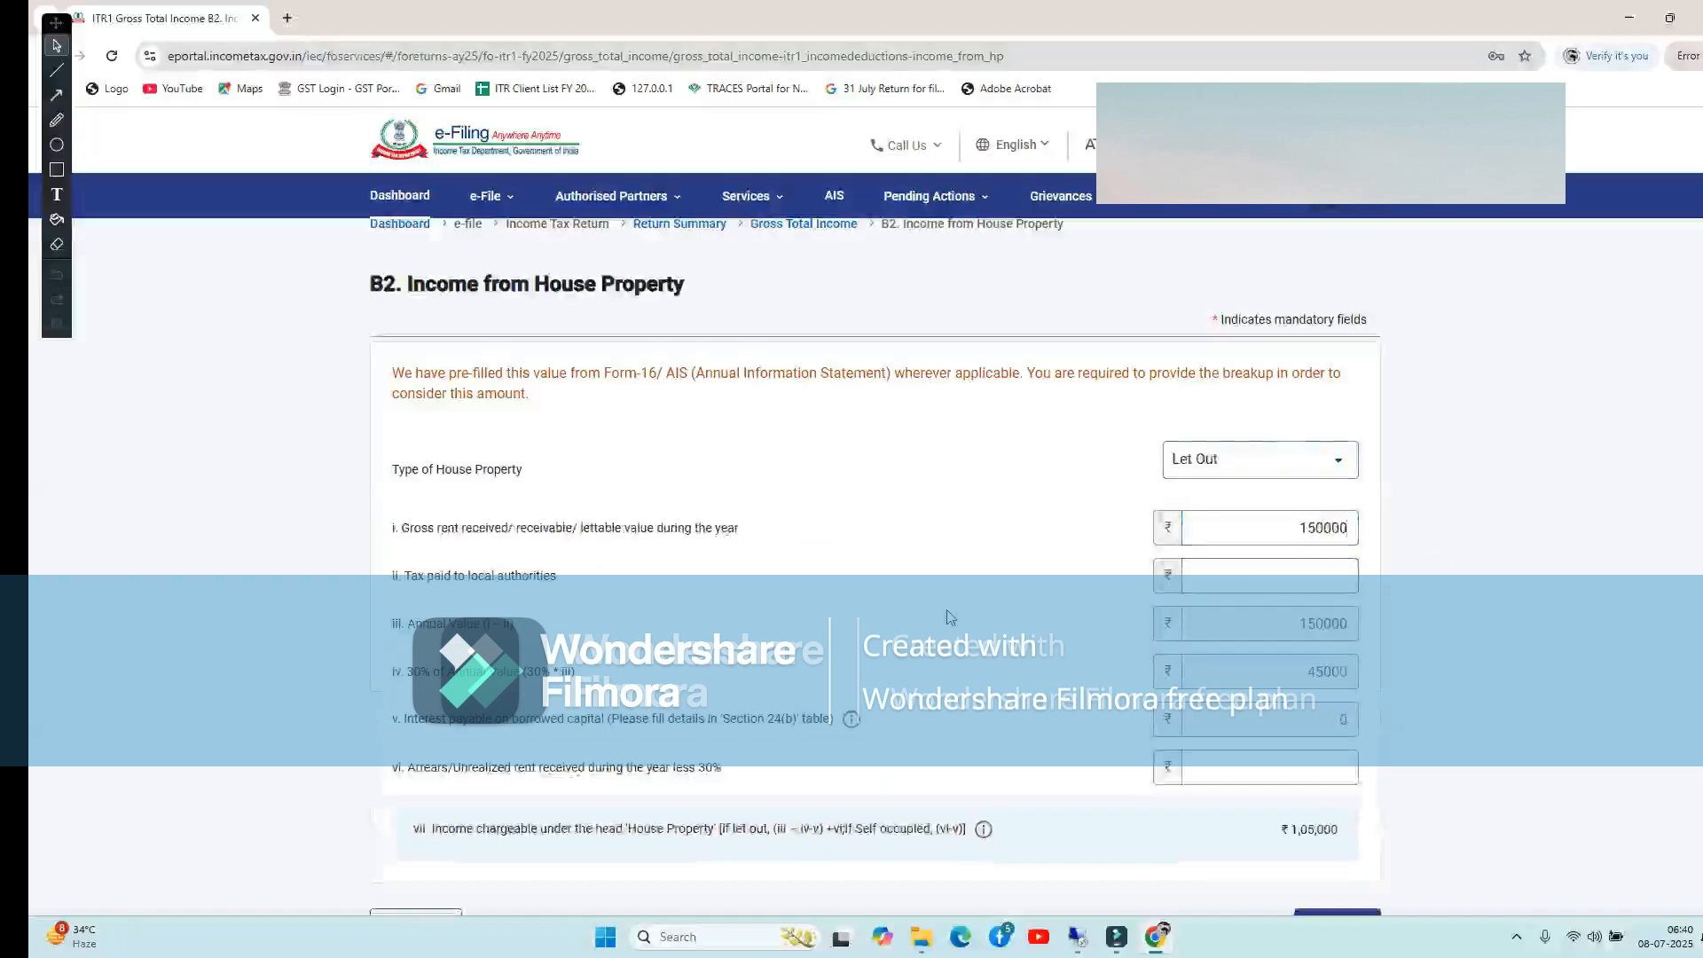
scroll(949, 616, down, 3)
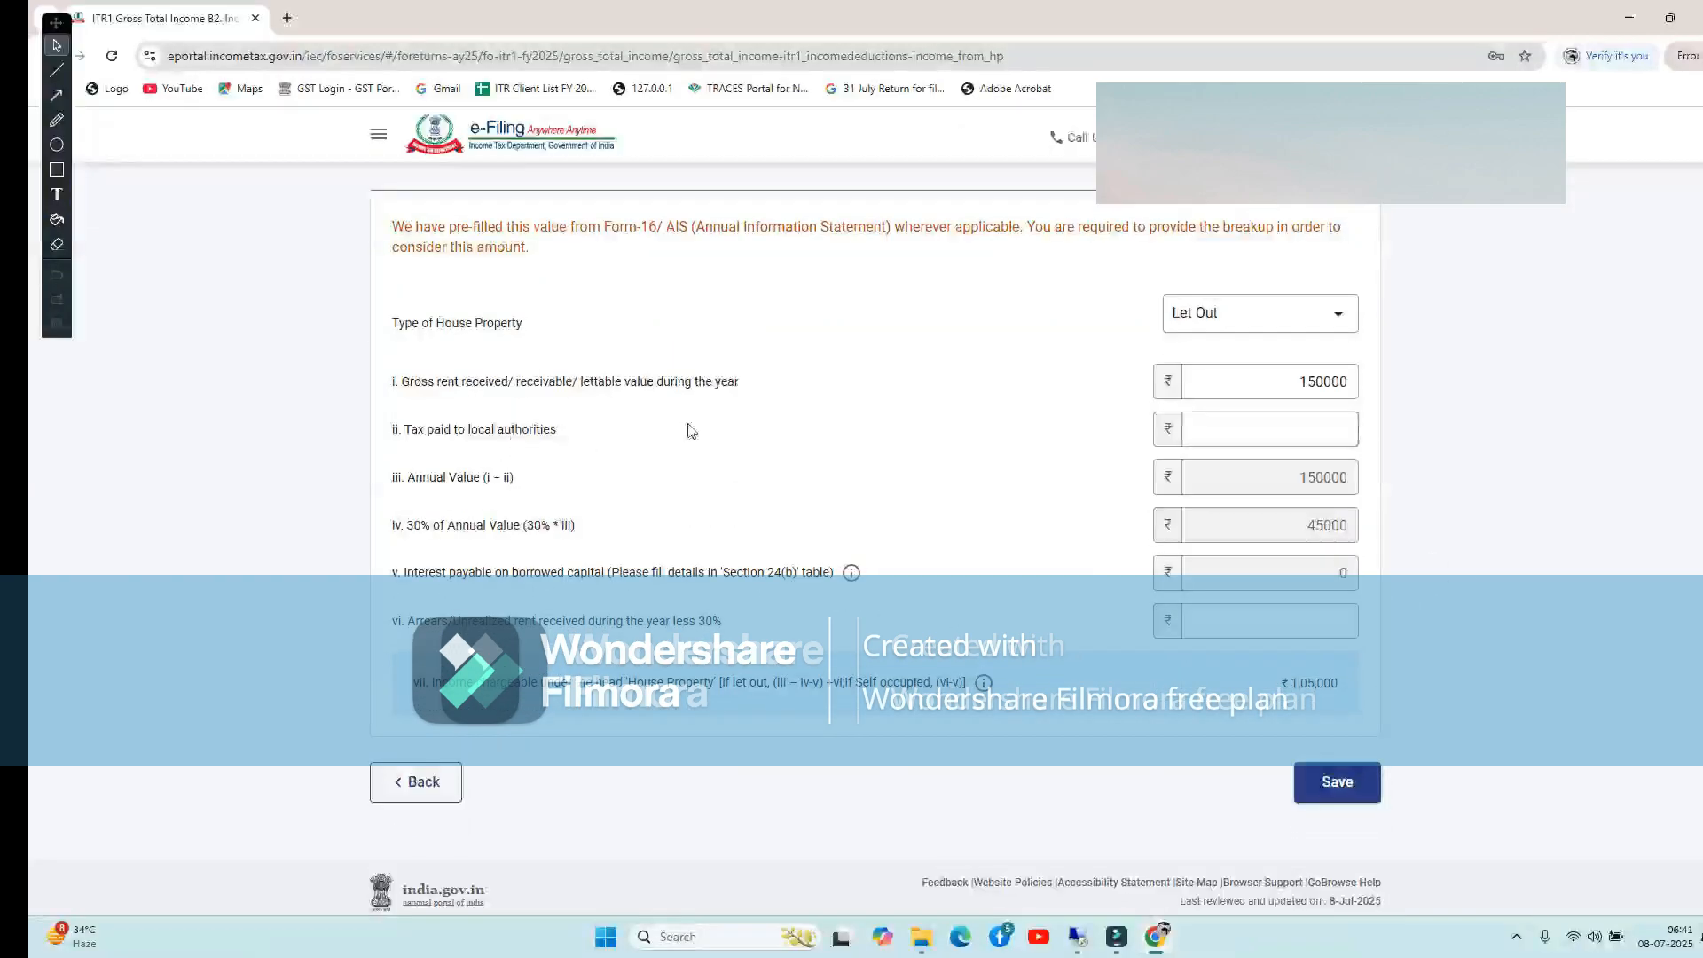
click(1333, 417)
text(2000)
click(1431, 478)
scroll(1431, 477, down, 1)
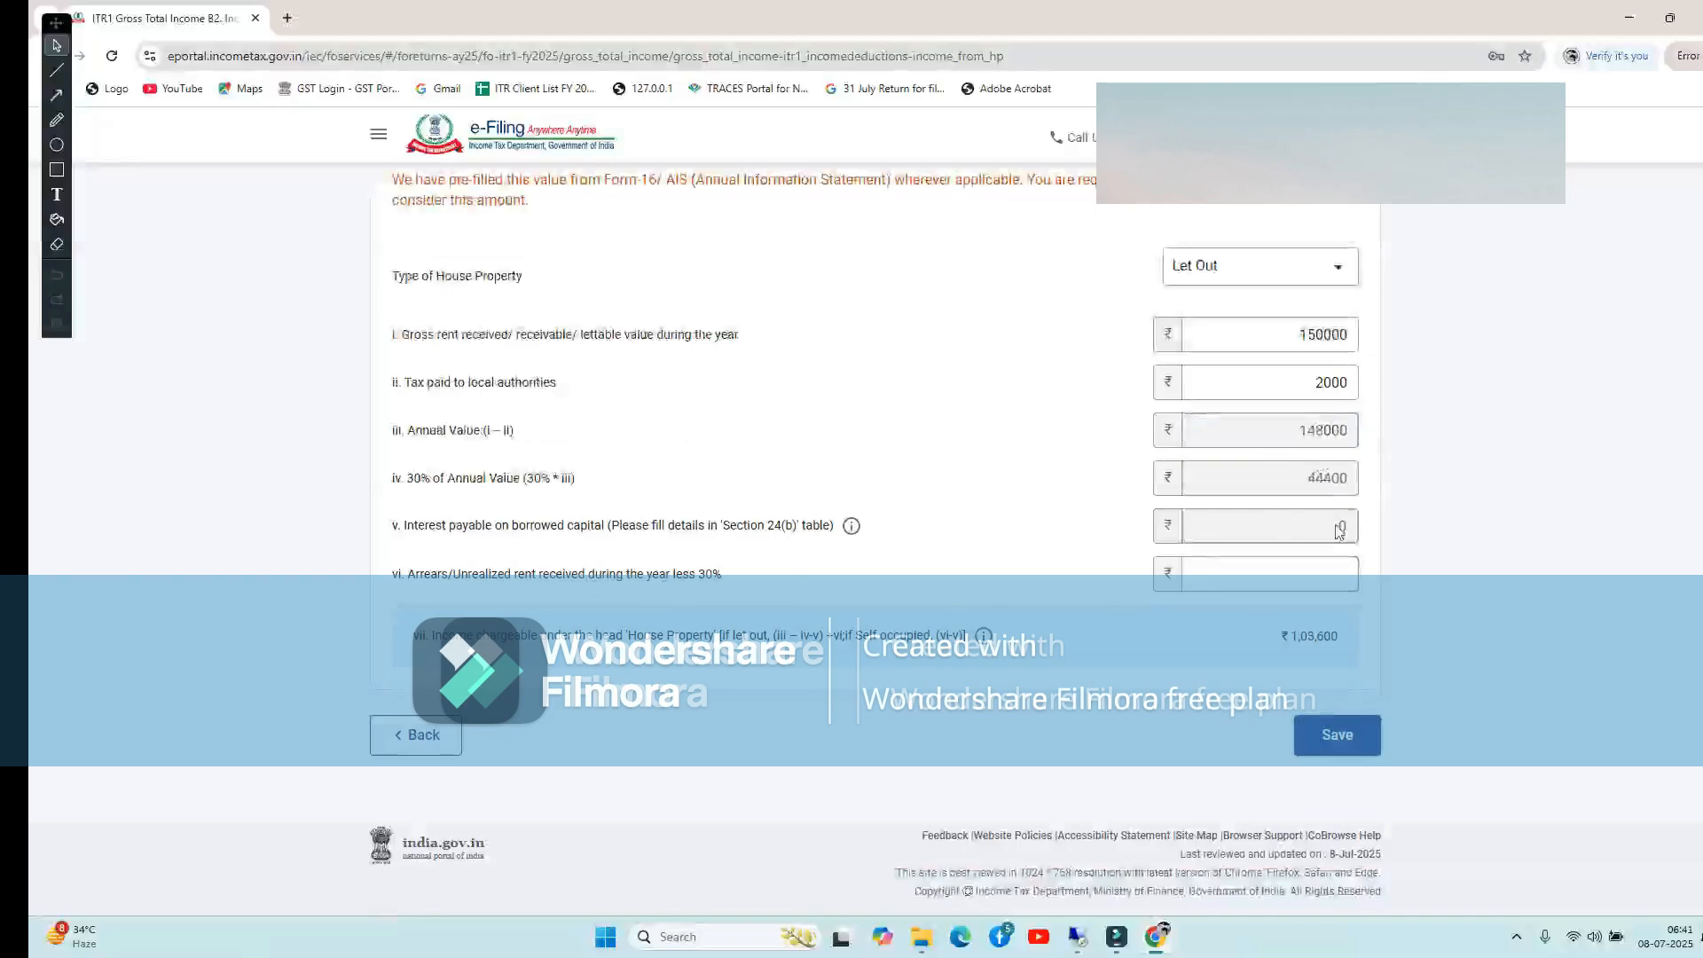
click(1334, 734)
Add a Section 24(b) interest on borrowed capital entry with the loan taken from Bank
scroll(1093, 550, down, 8)
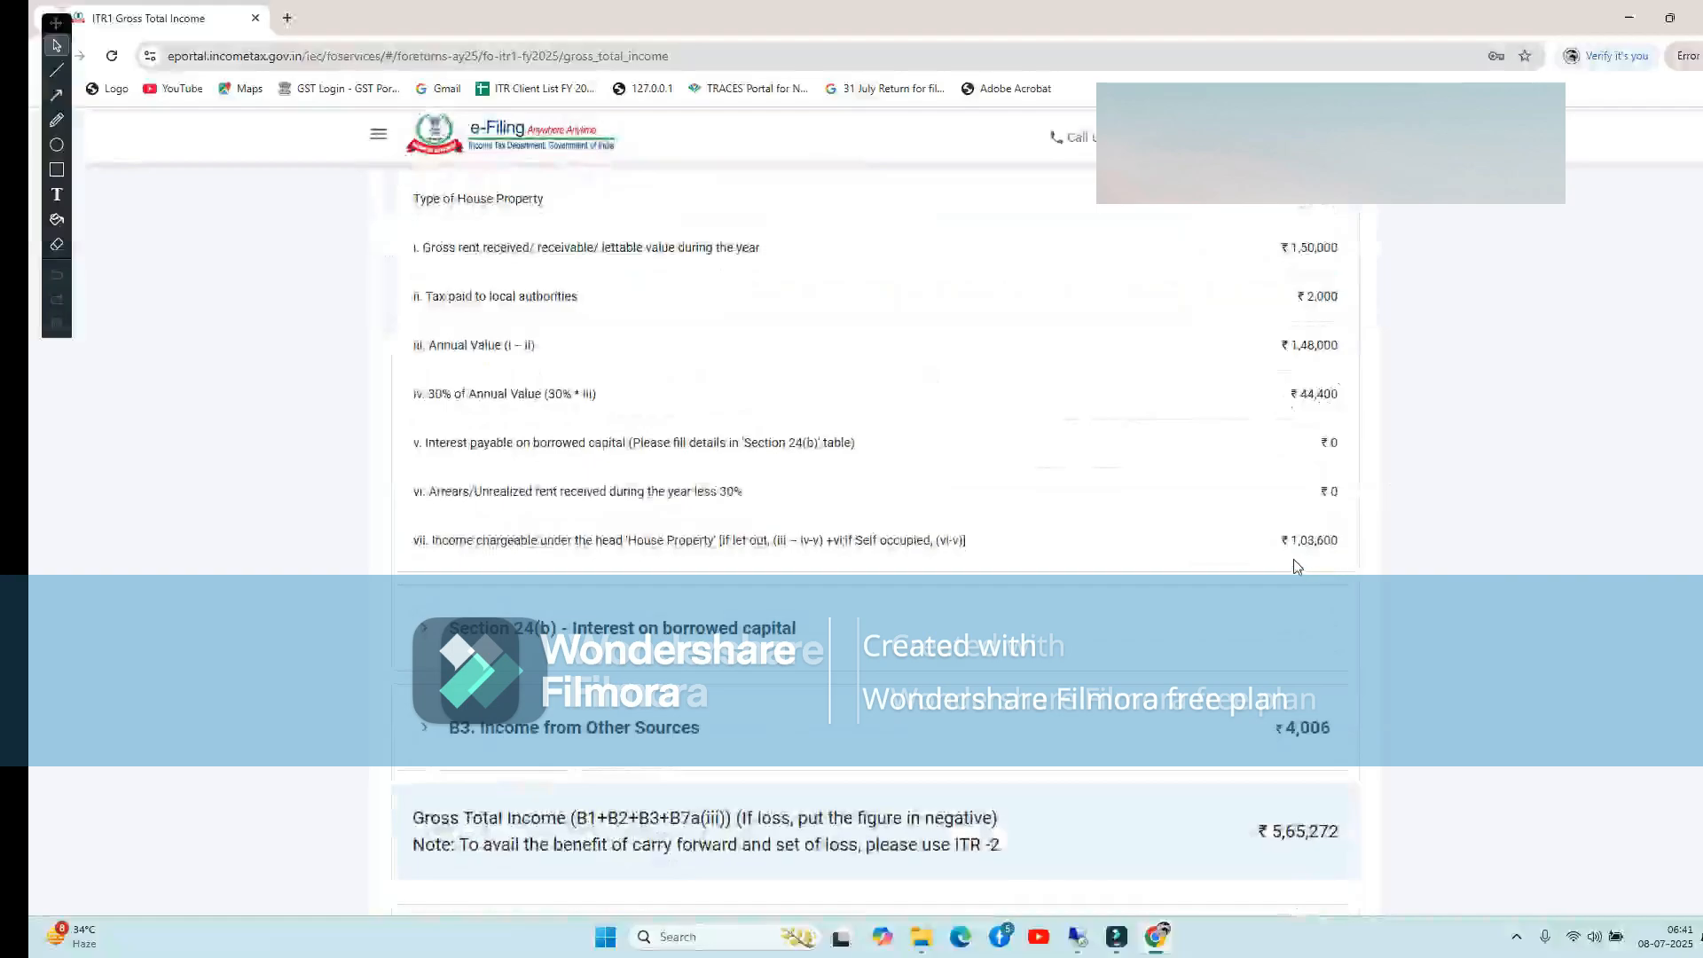
scroll(1293, 566, down, 2)
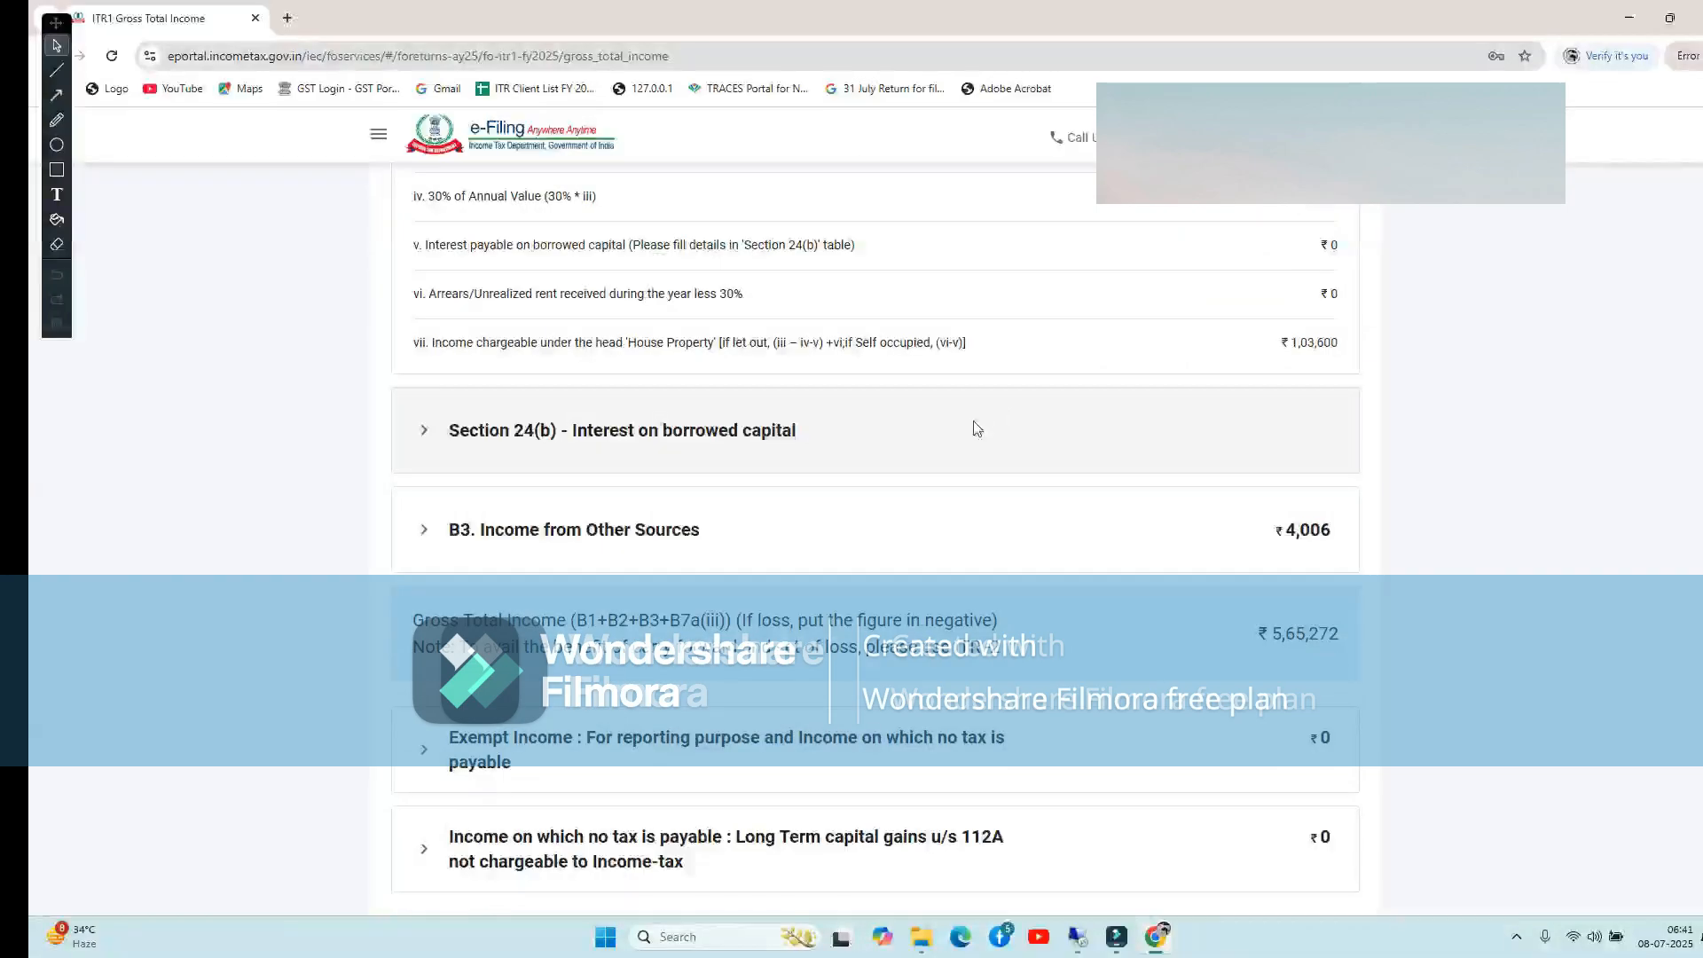
click(976, 429)
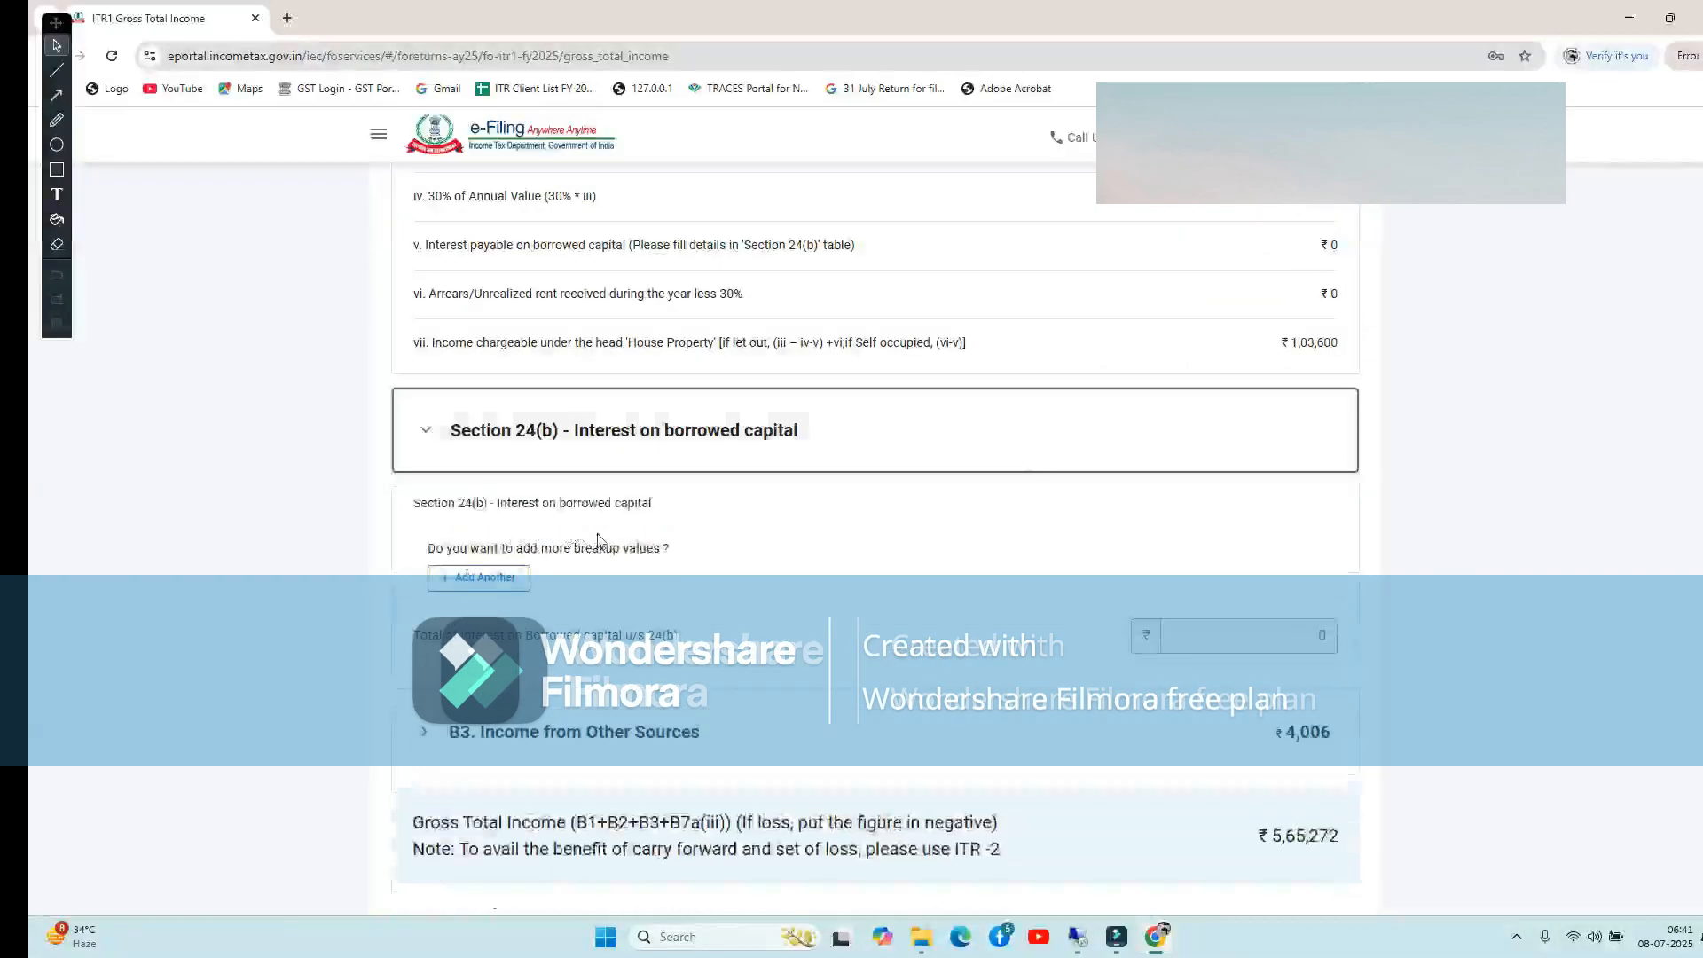
click(476, 579)
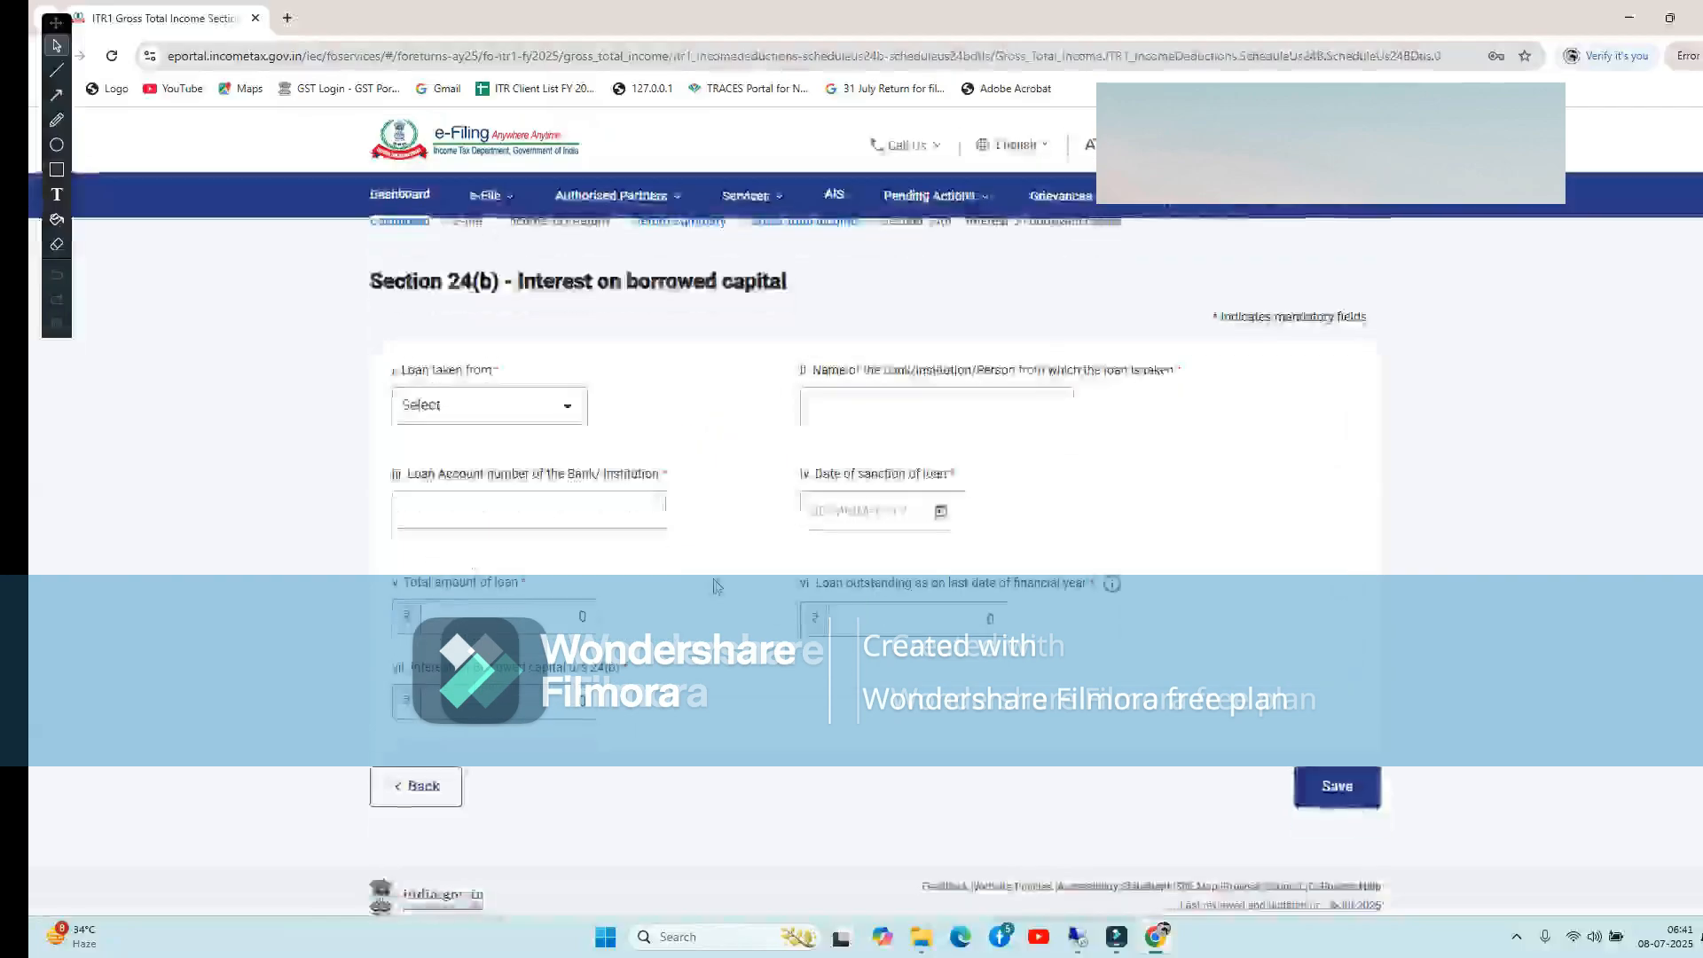
click(510, 399)
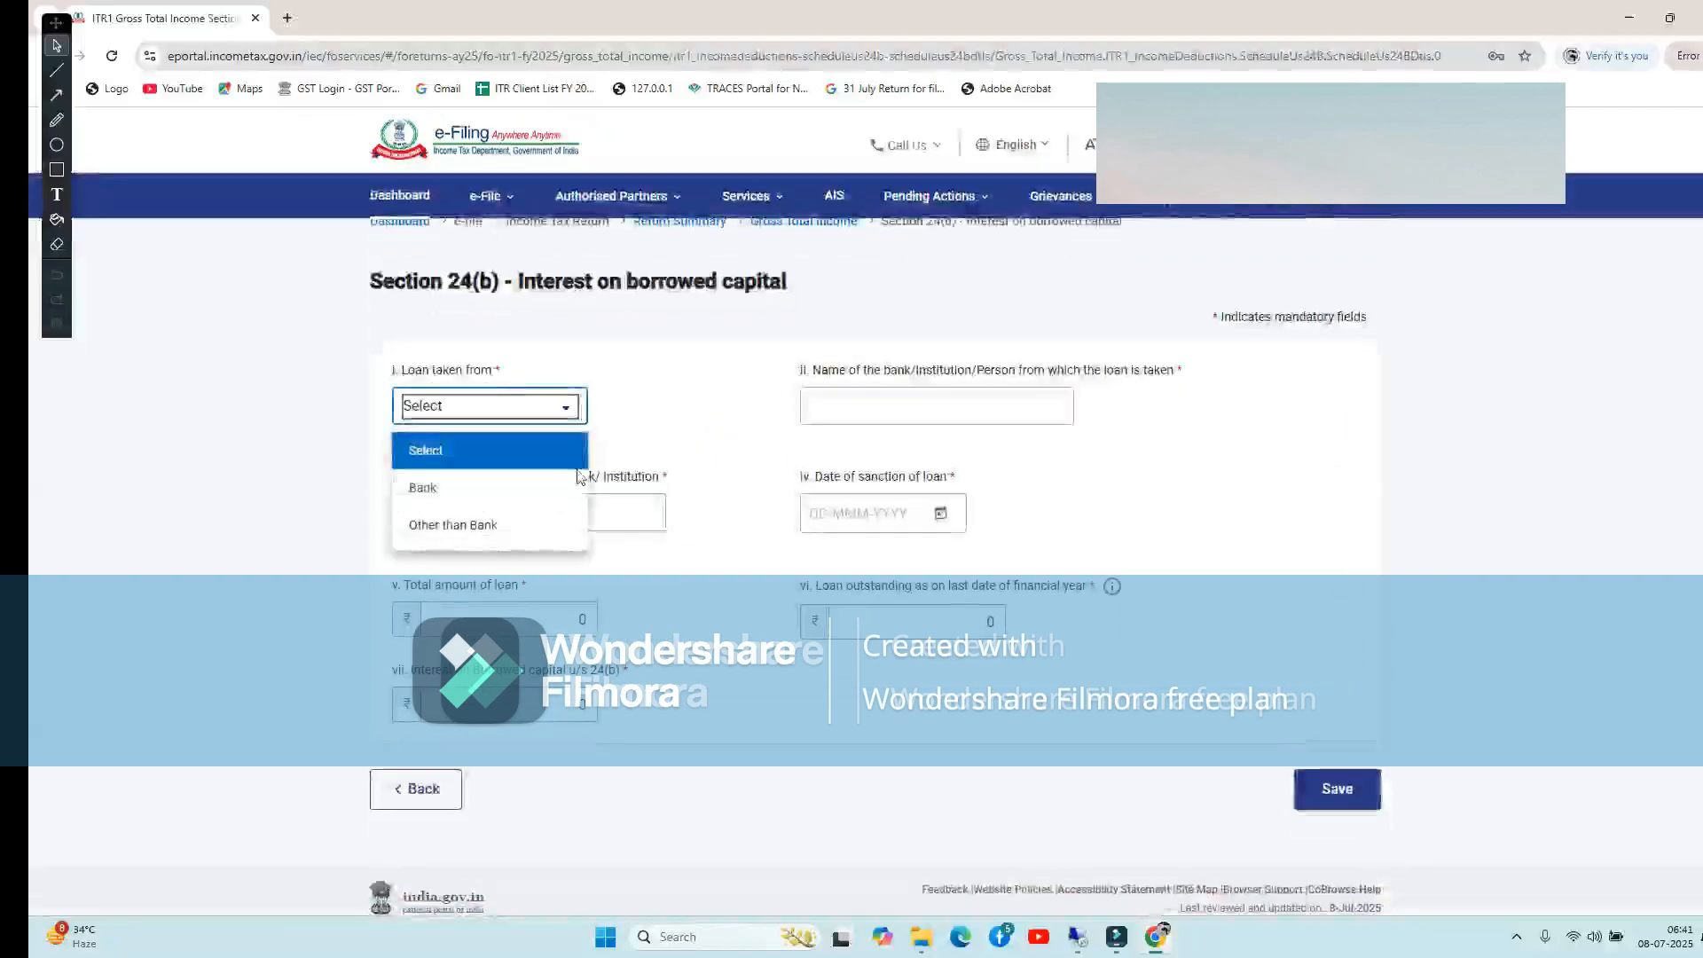
click(515, 487)
Review the lender name, account number, sanction date and amount fields of the Section 24(b) loan entry, and leave the form without saving
click(851, 404)
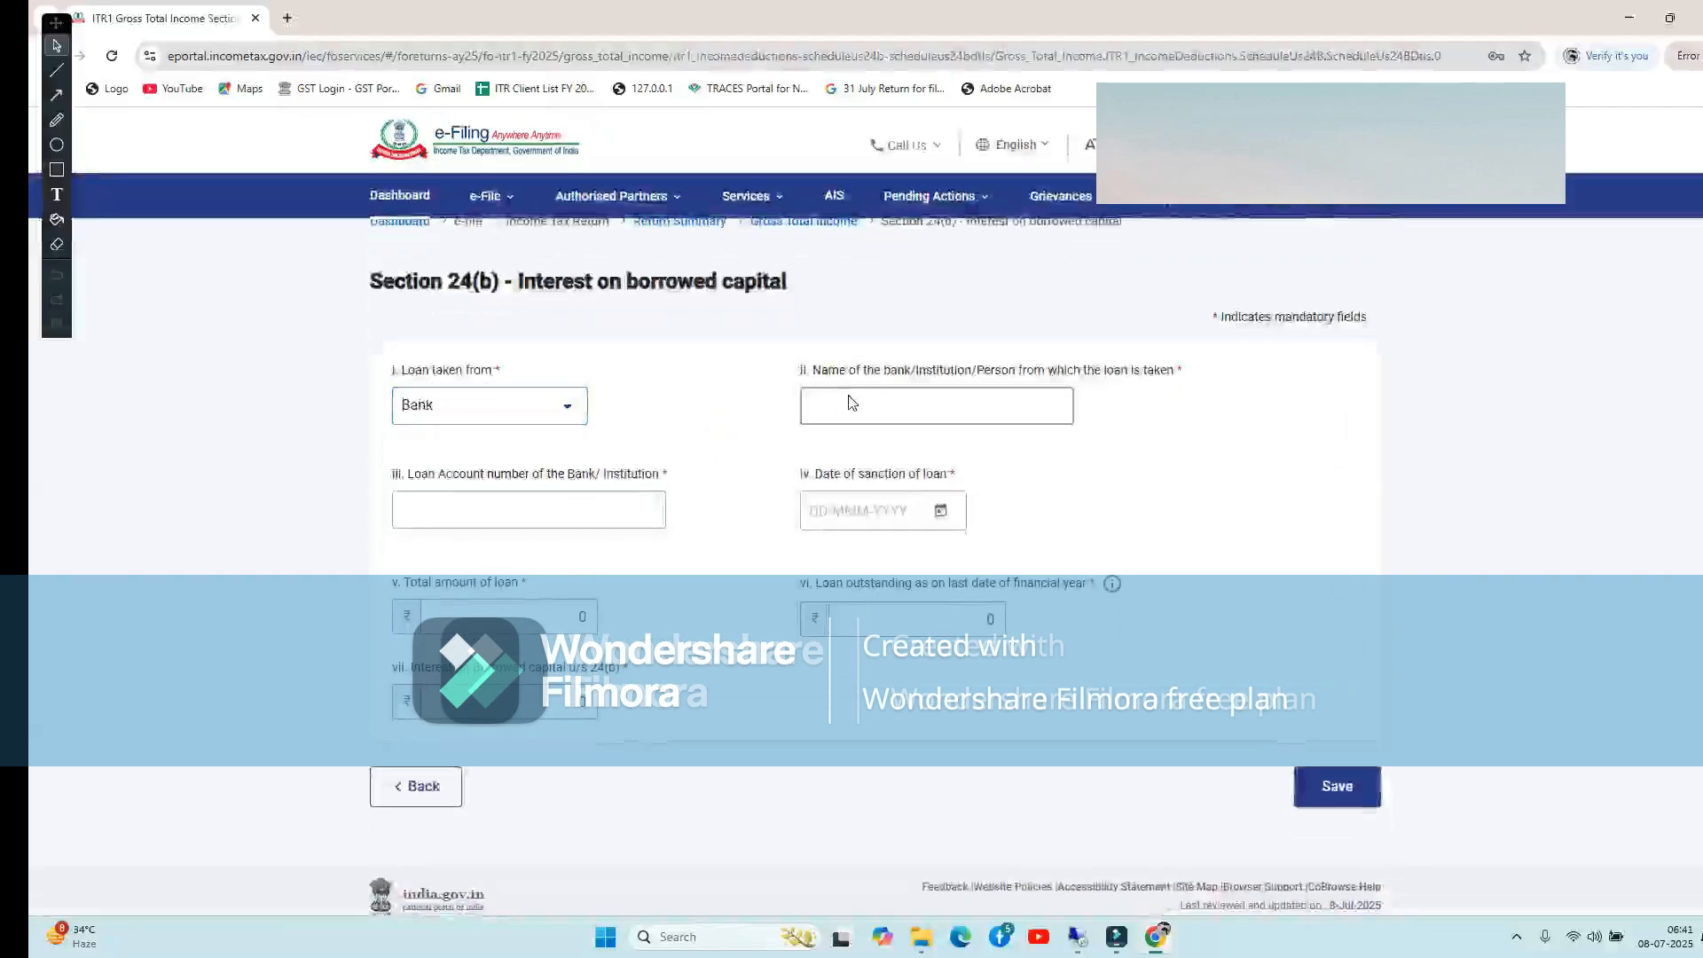
click(606, 504)
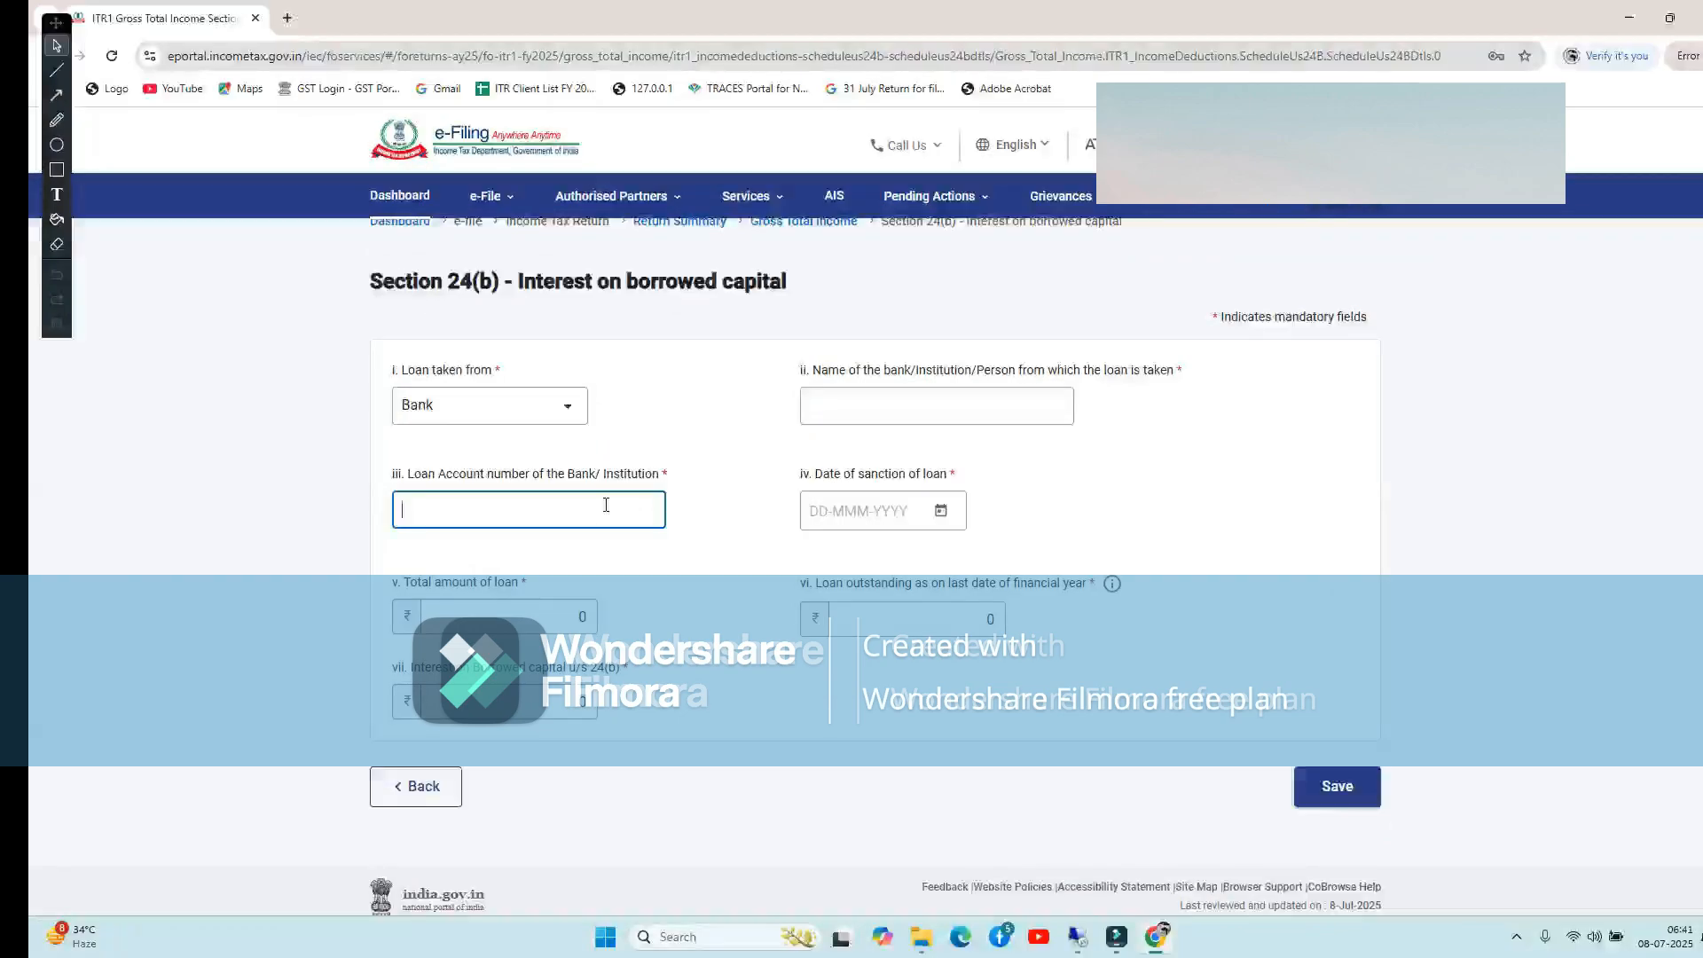
click(809, 510)
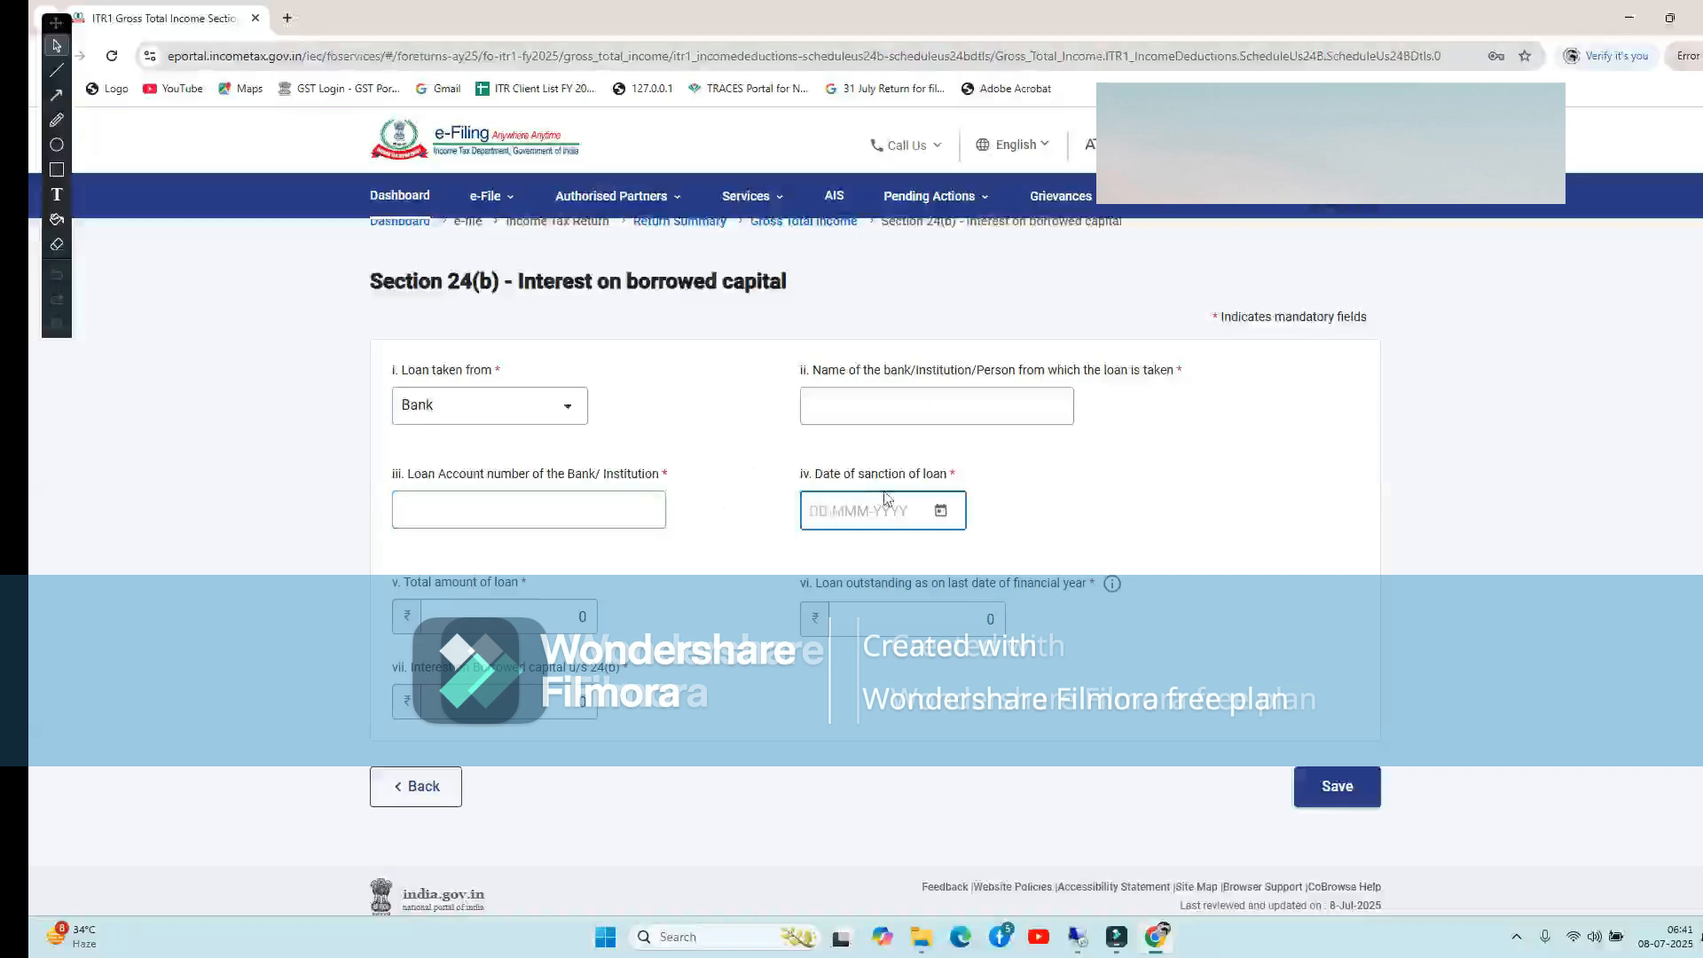
scroll(768, 532, down, 1)
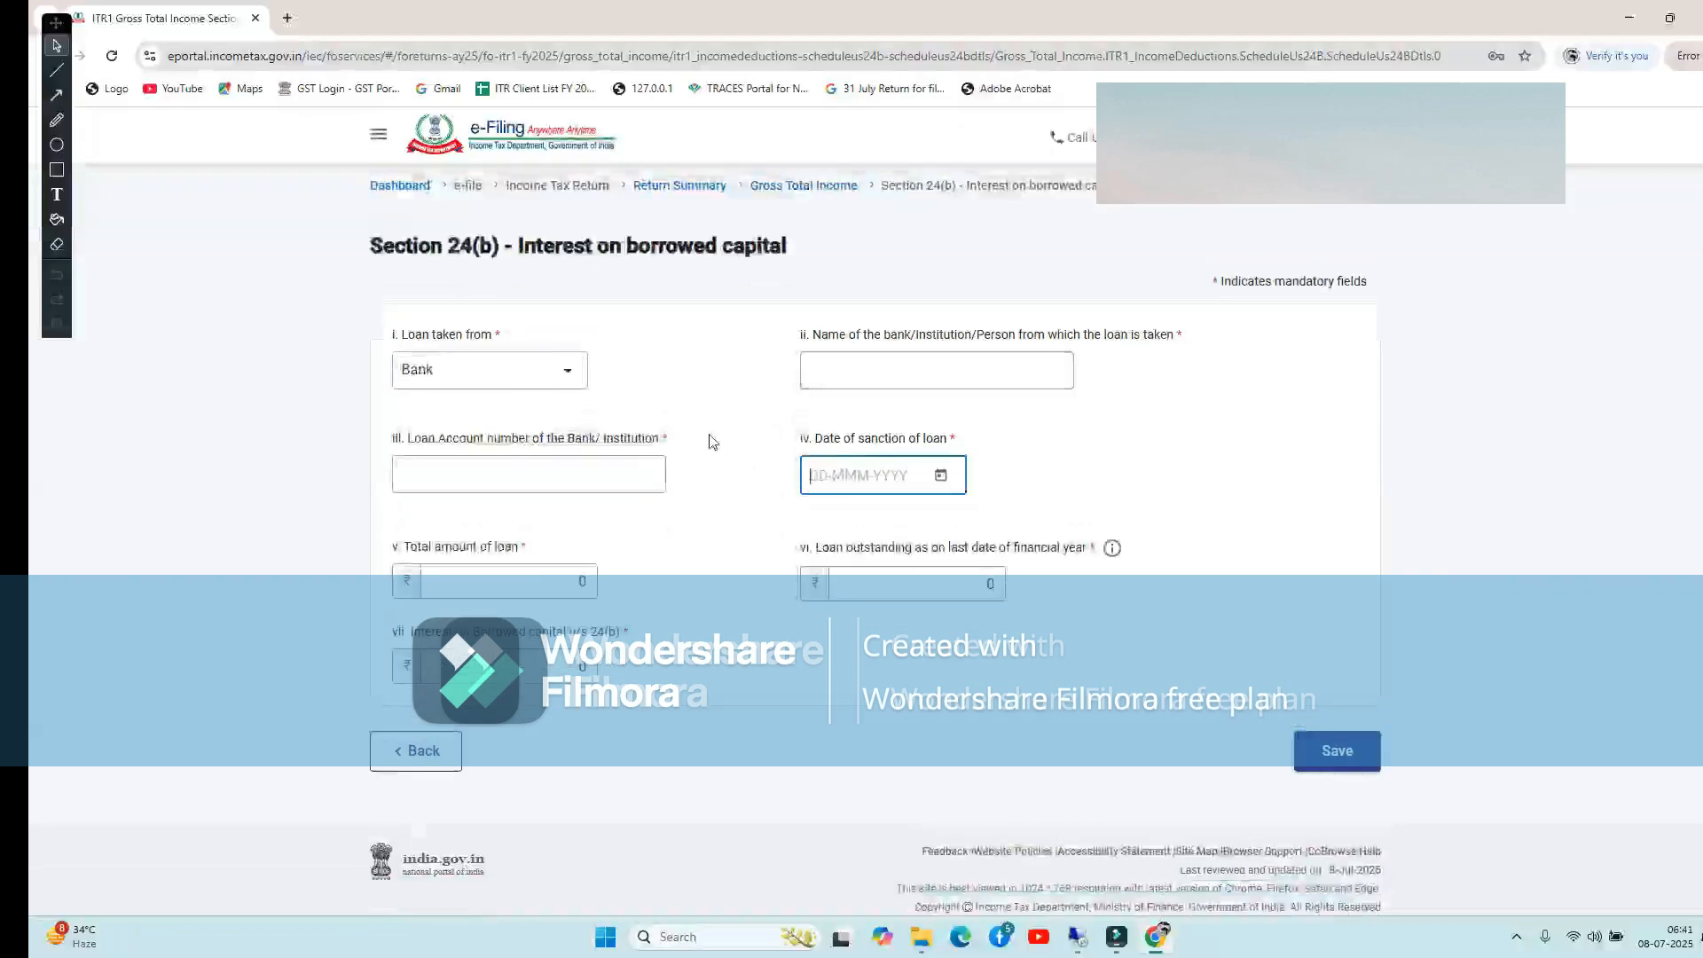
click(519, 575)
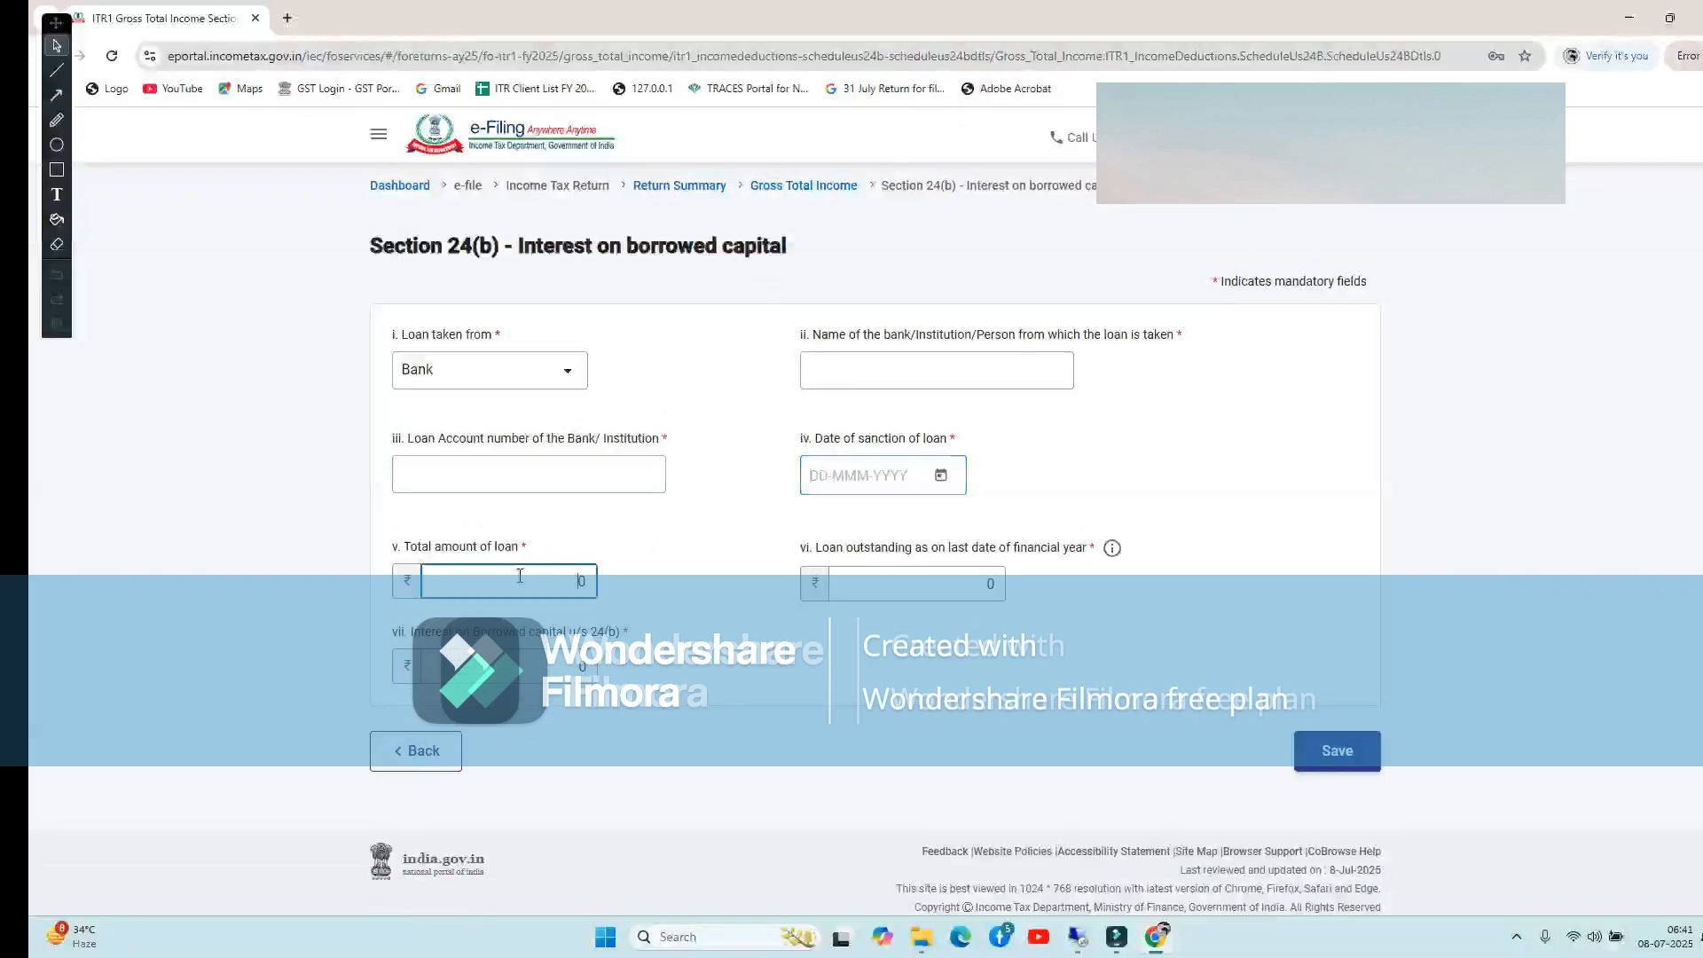
click(831, 570)
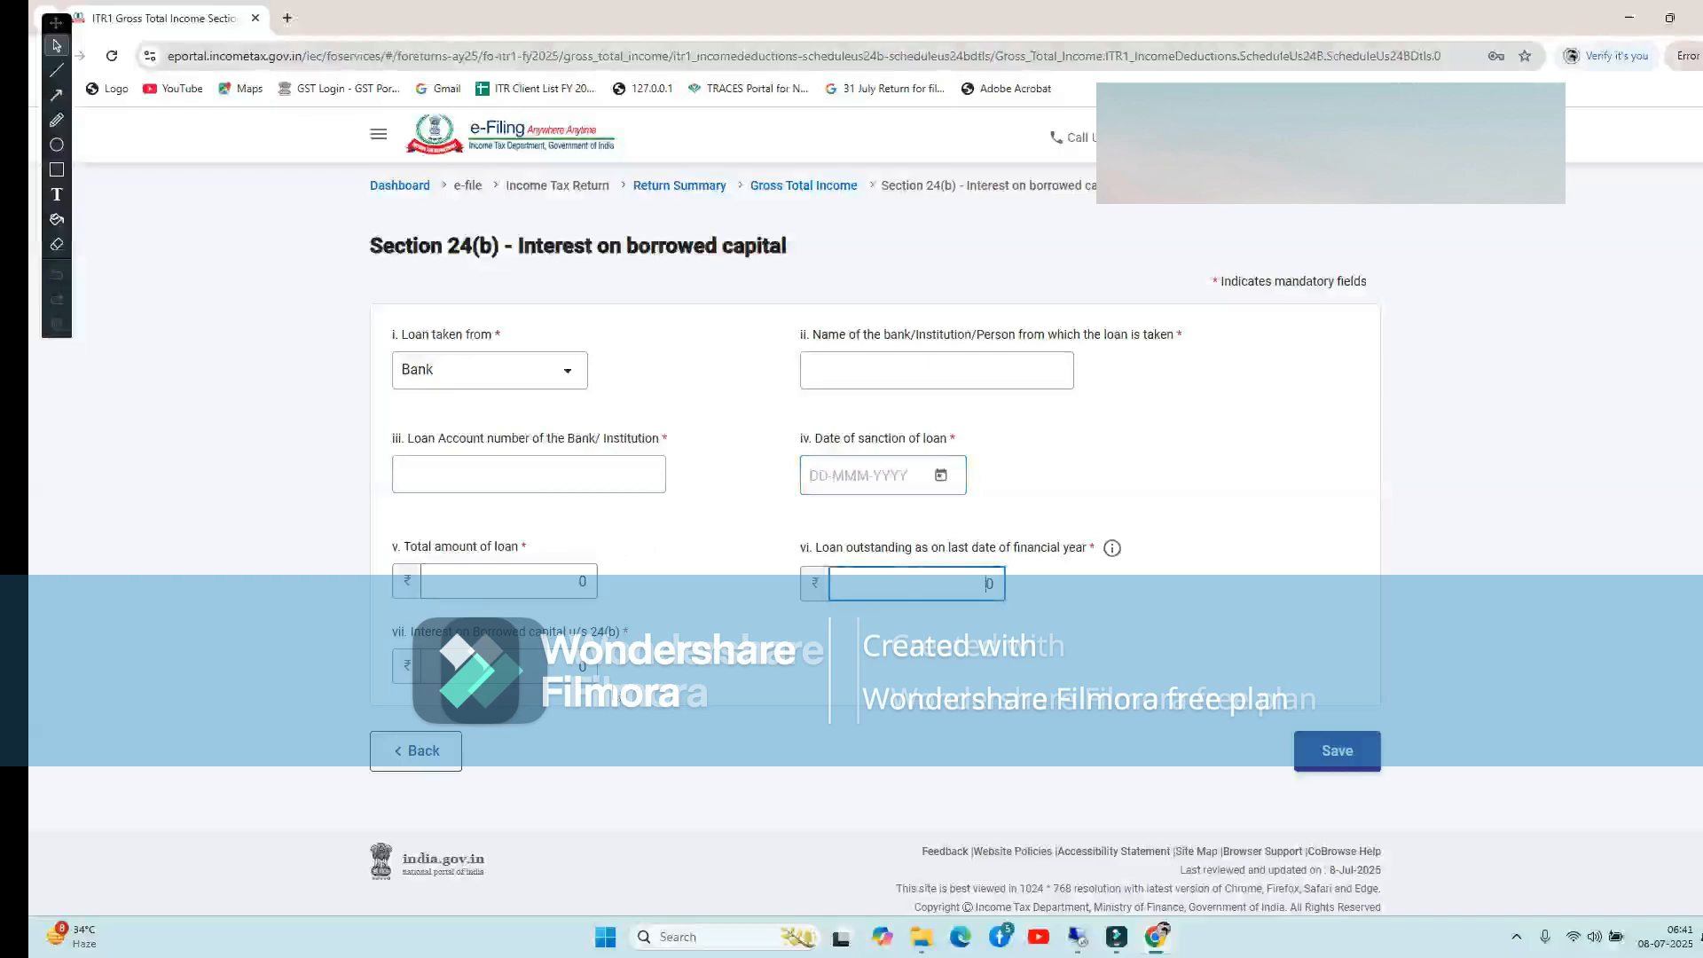
click(522, 666)
scroll(643, 625, up, 2)
scroll(643, 625, down, 2)
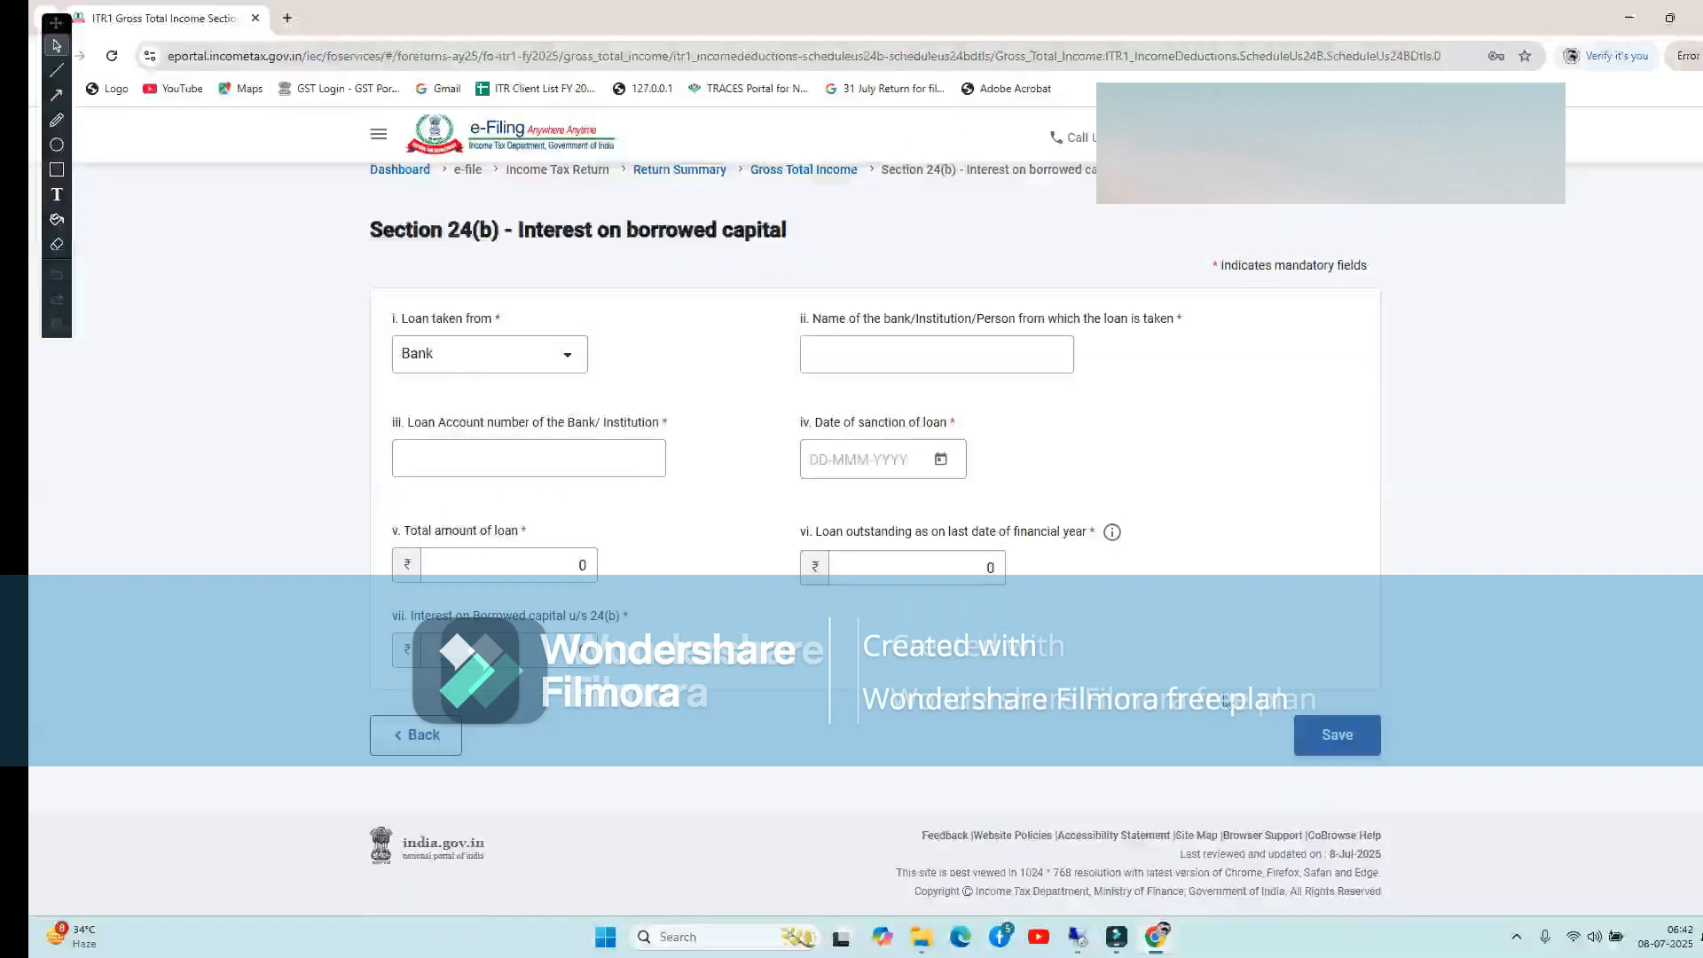
click(401, 736)
Expand Income from Other Sources and select the saving bank account interest and income tax refund interest entries
scroll(976, 814, down, 15)
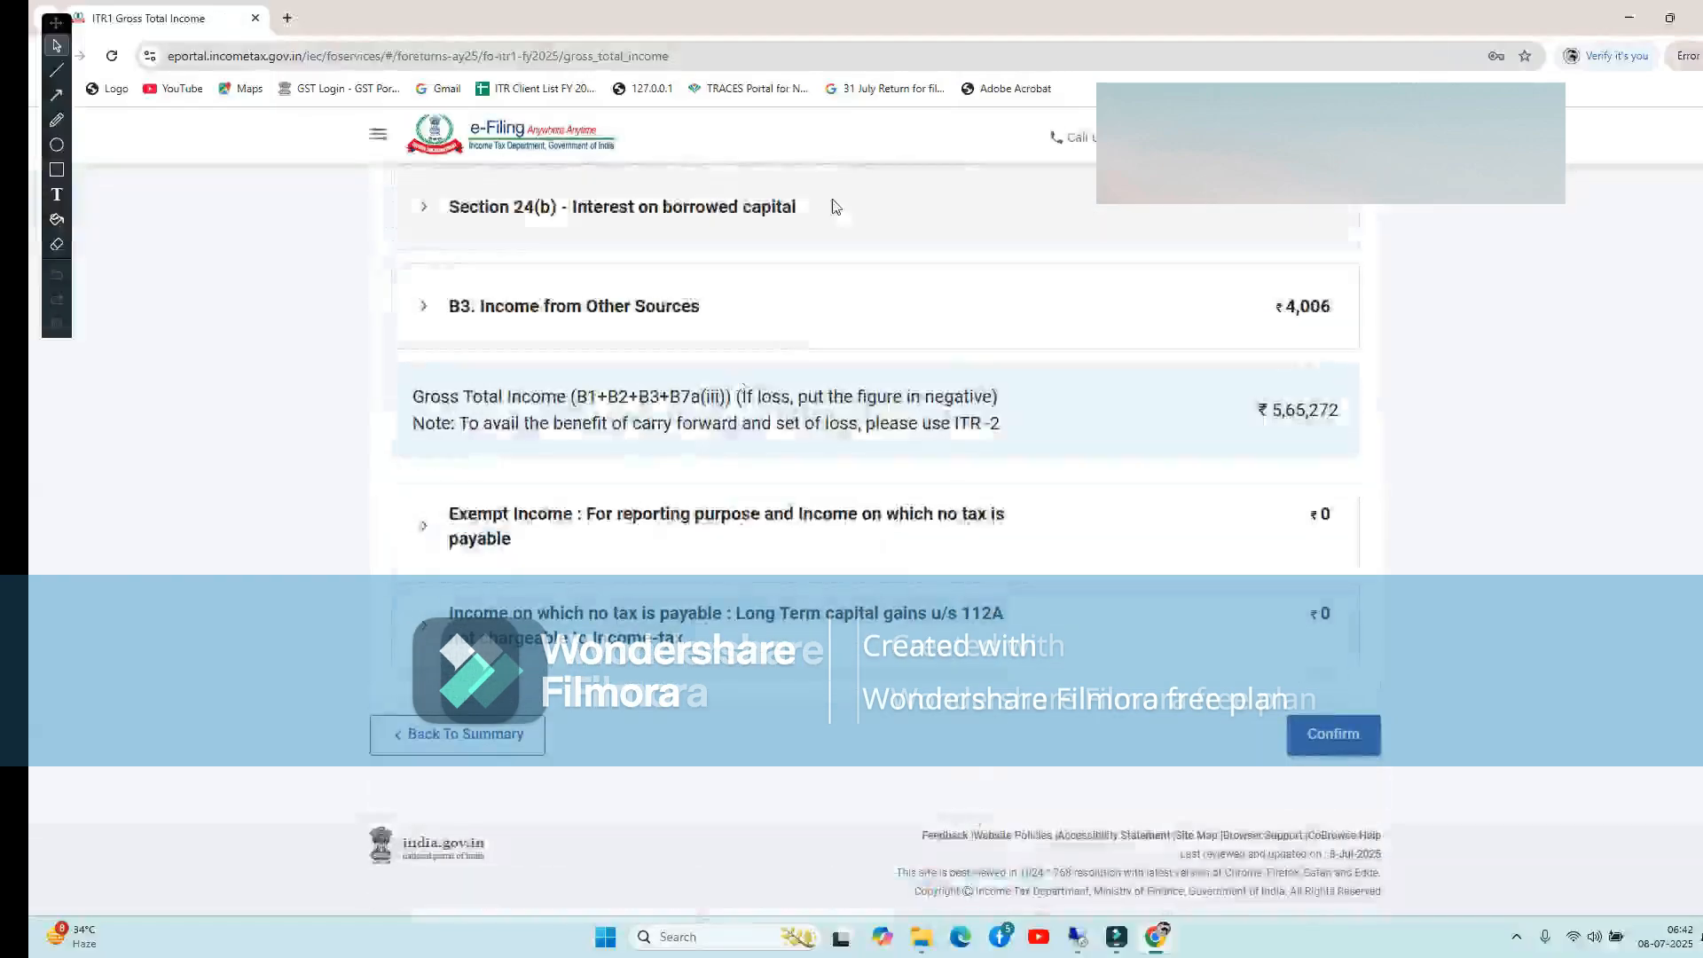
click(832, 290)
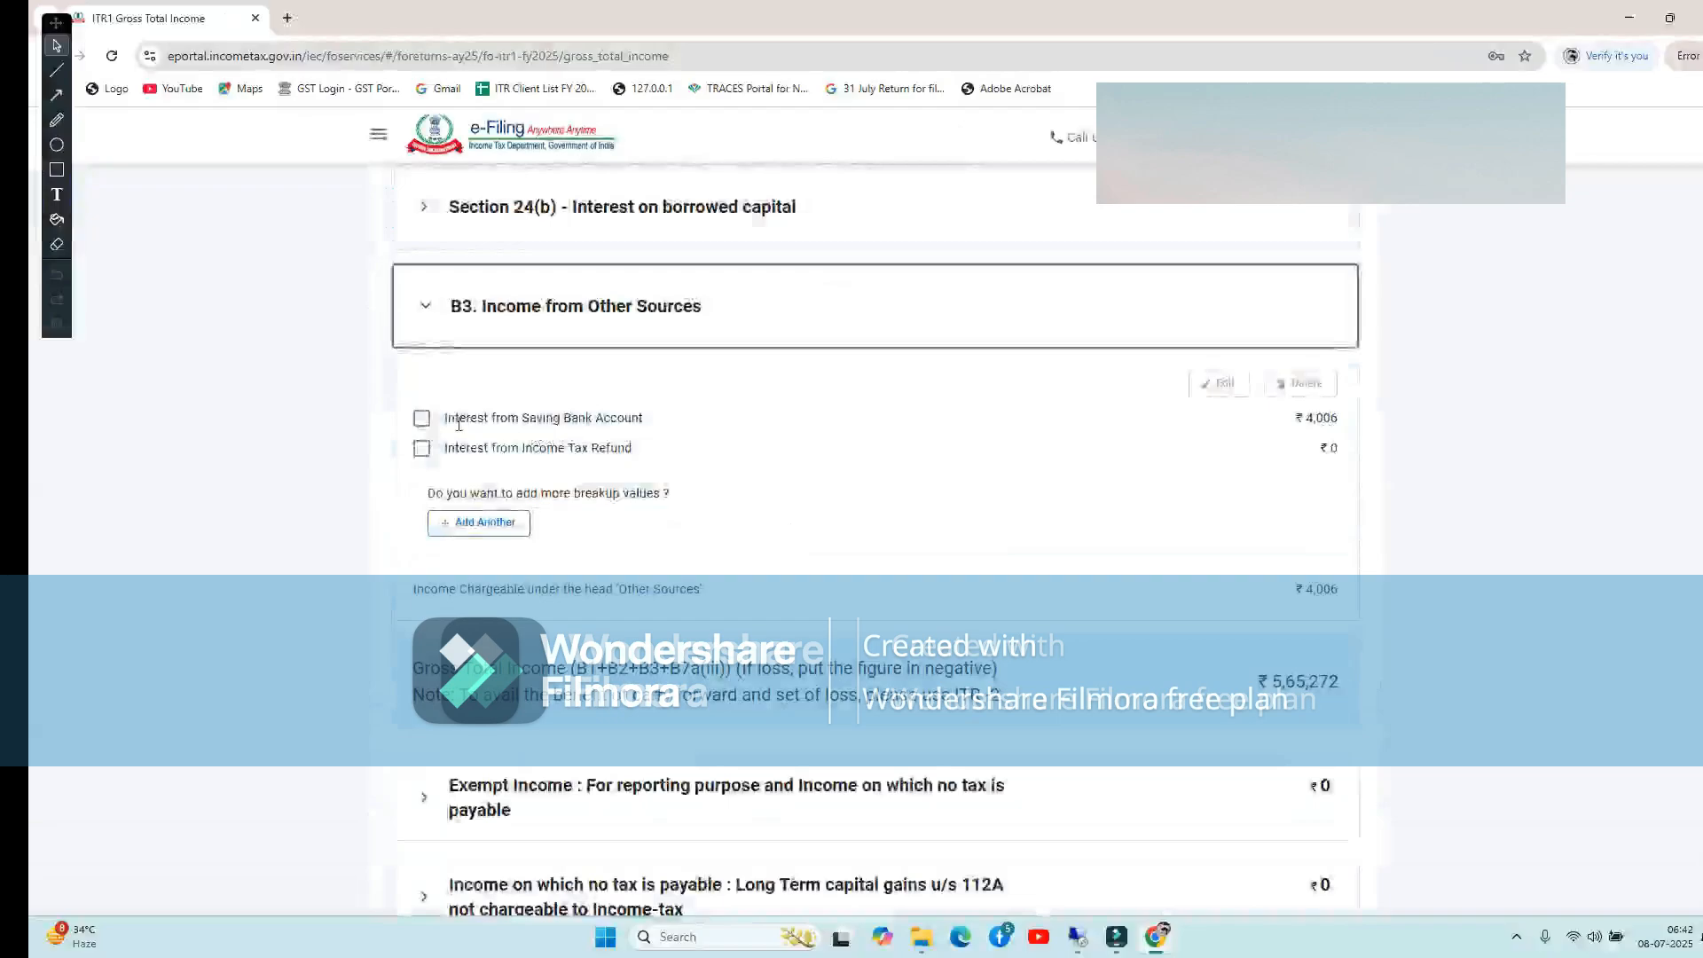
click(421, 419)
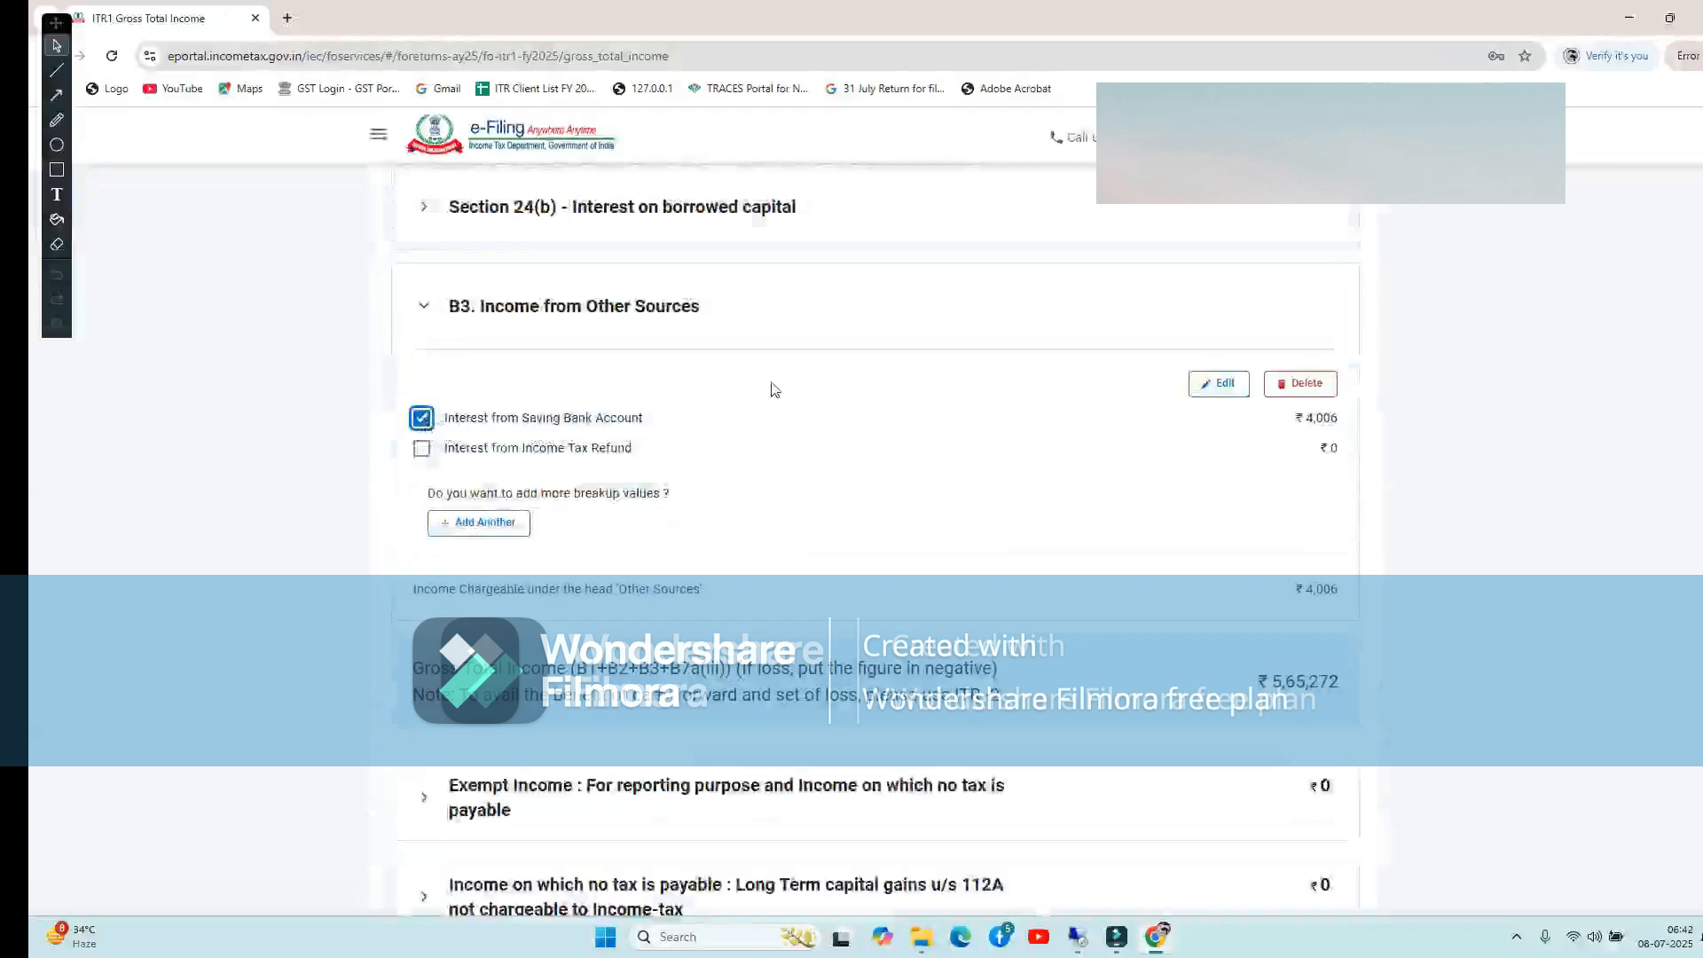
click(422, 449)
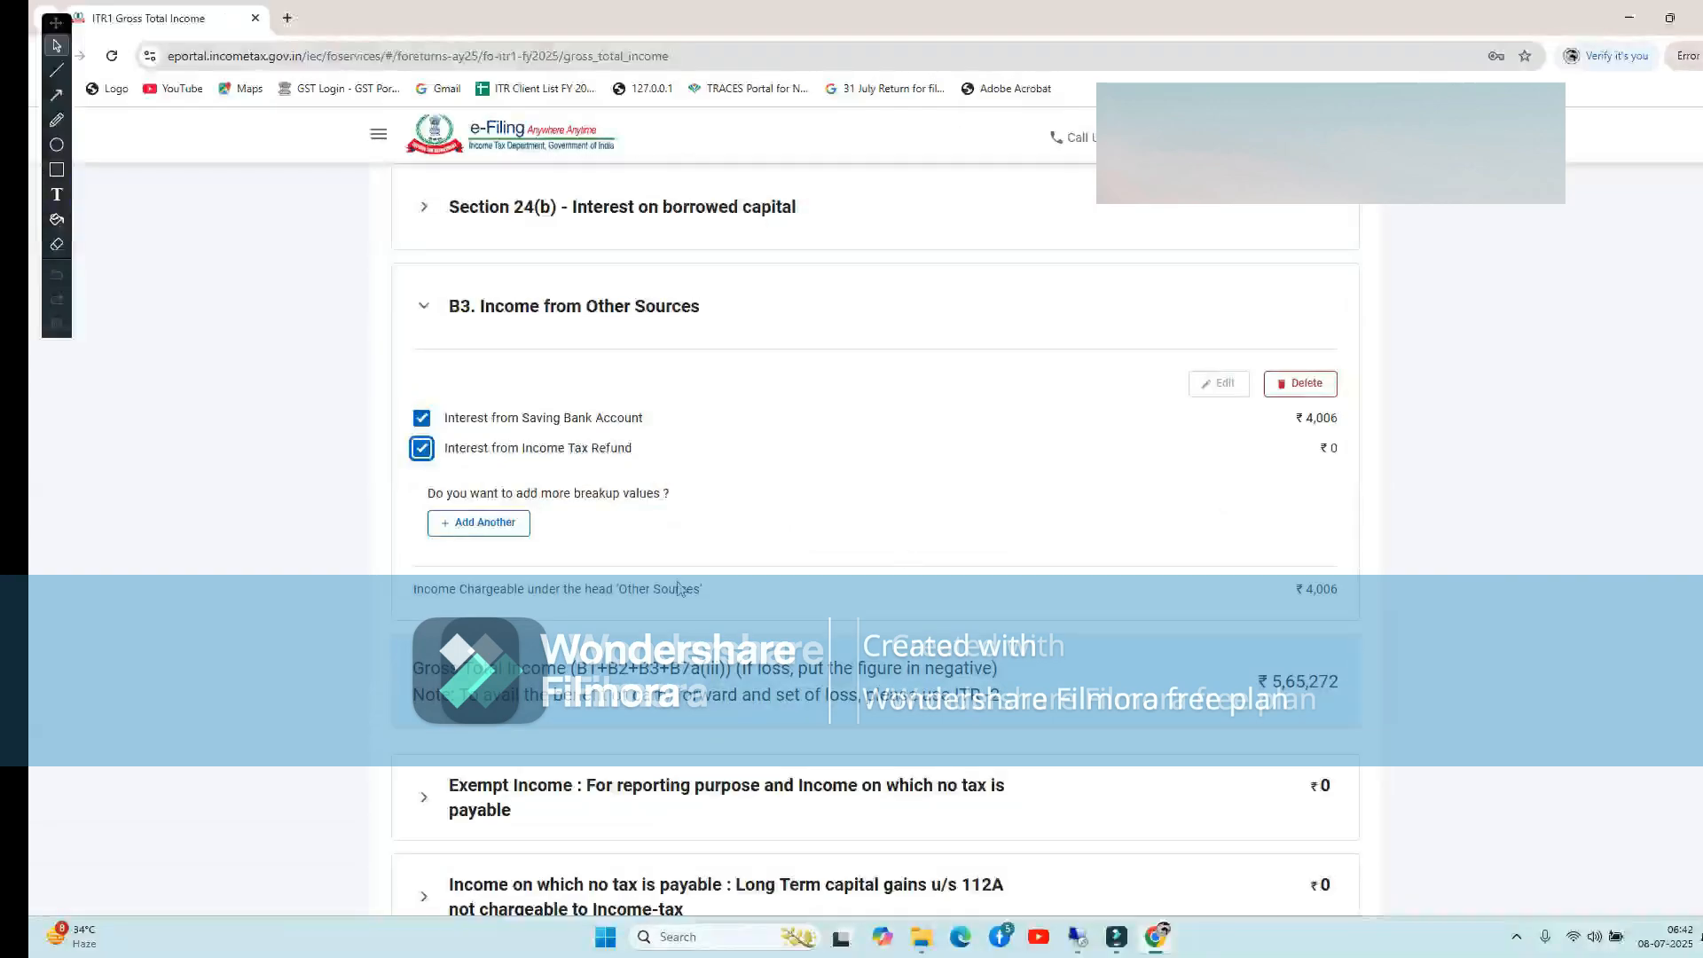
Start another other-sources income entry, browse the natures of income, choose Any Other, and return without saving
click(484, 522)
click(544, 434)
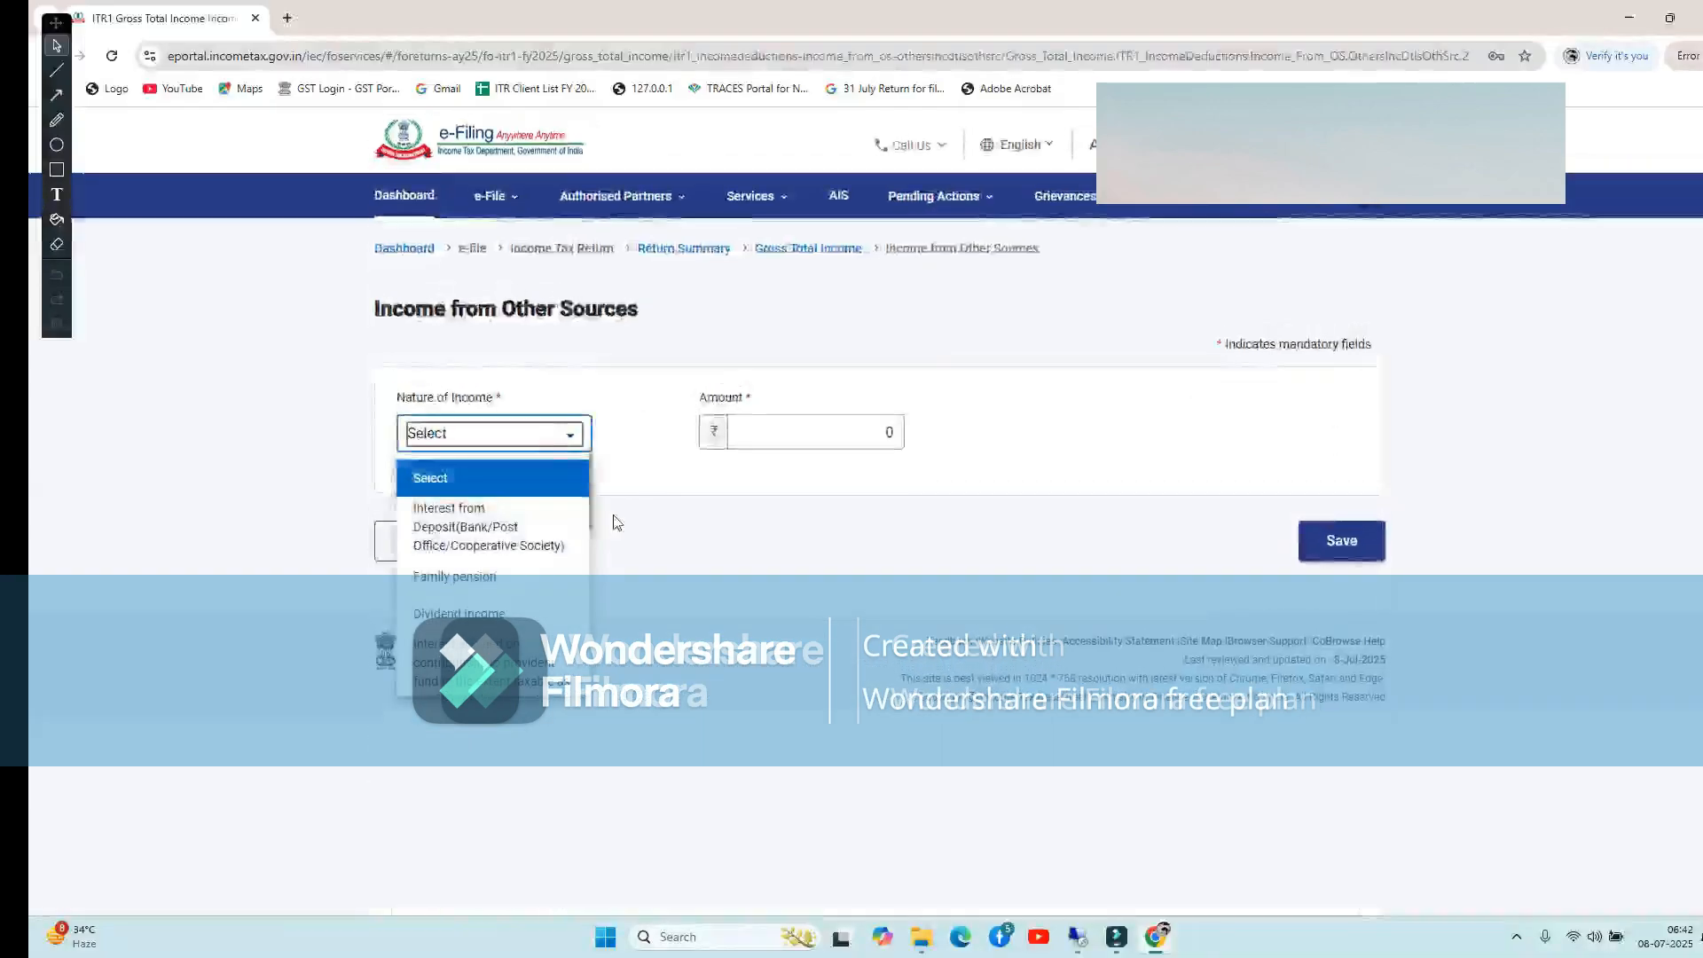
scroll(506, 556, down, 2)
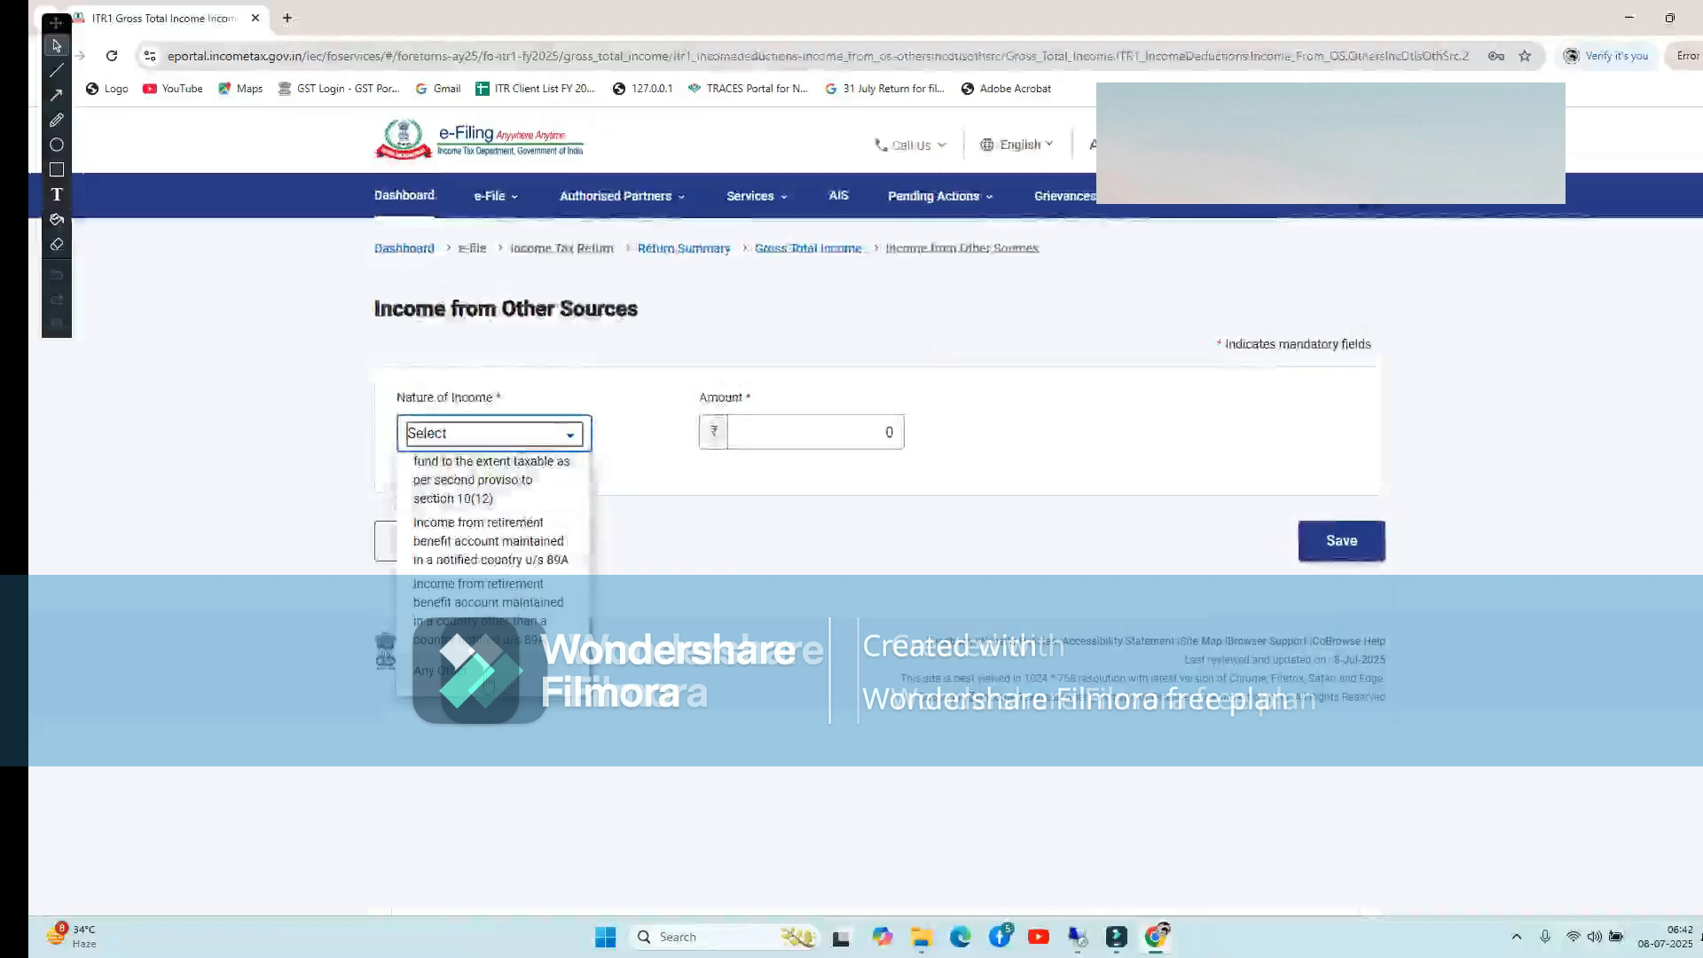
scroll(497, 565, up, 5)
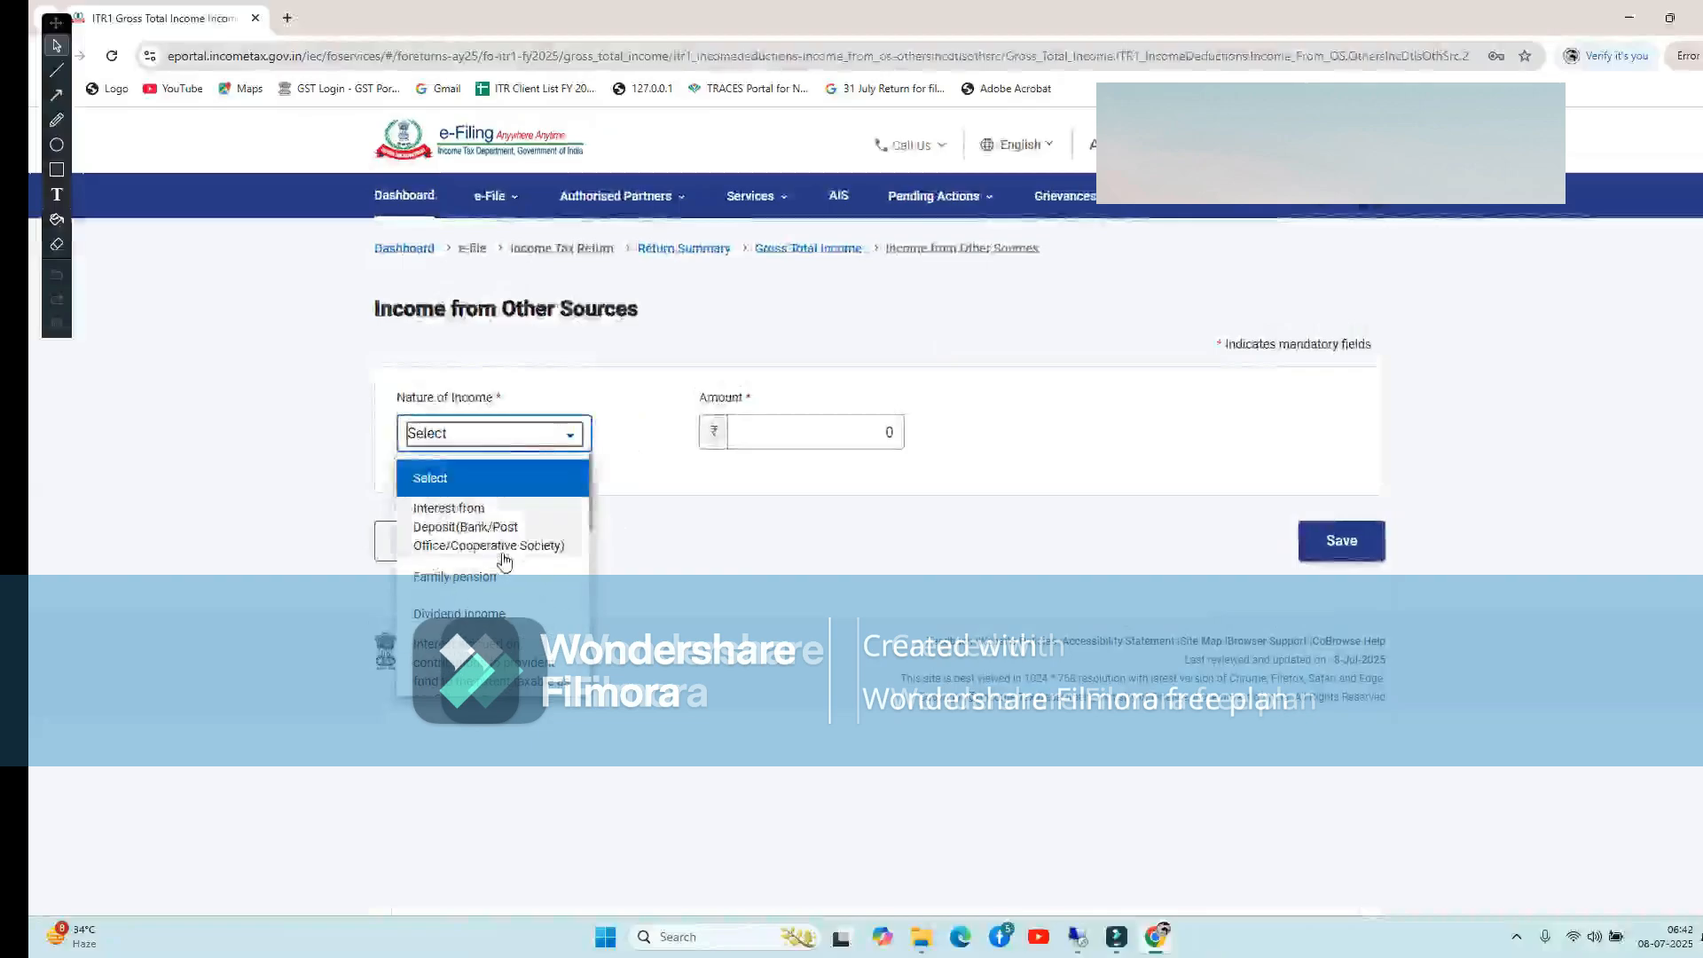
scroll(503, 560, down, 5)
click(468, 671)
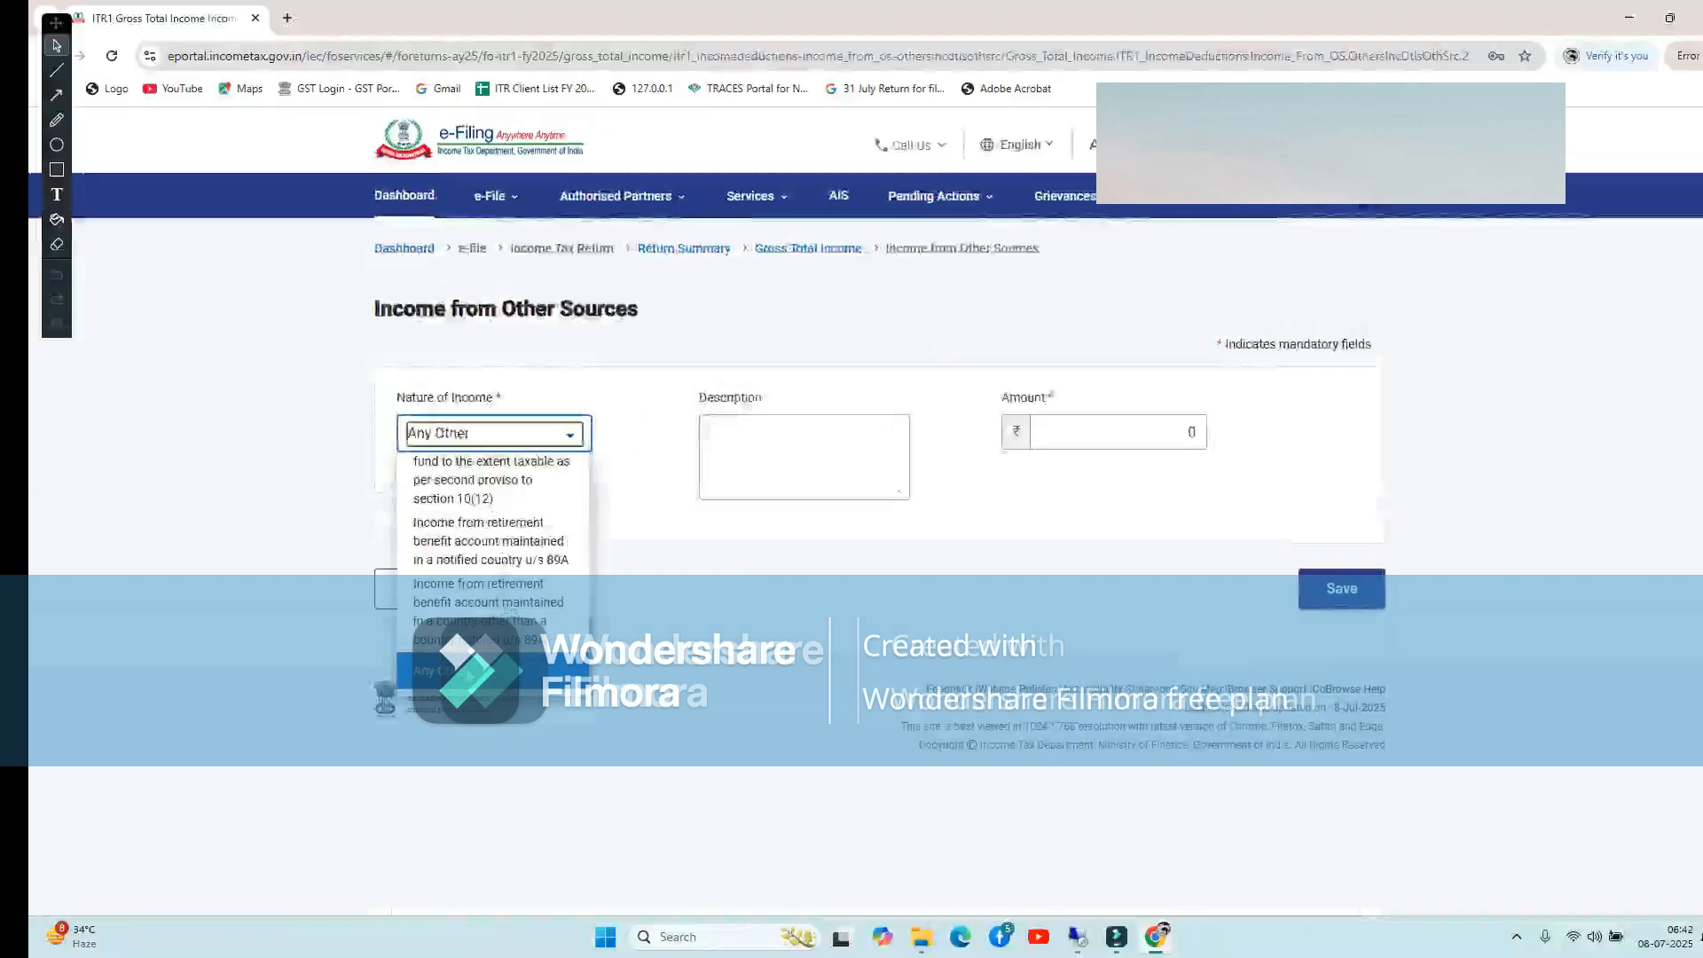
click(716, 483)
click(1119, 424)
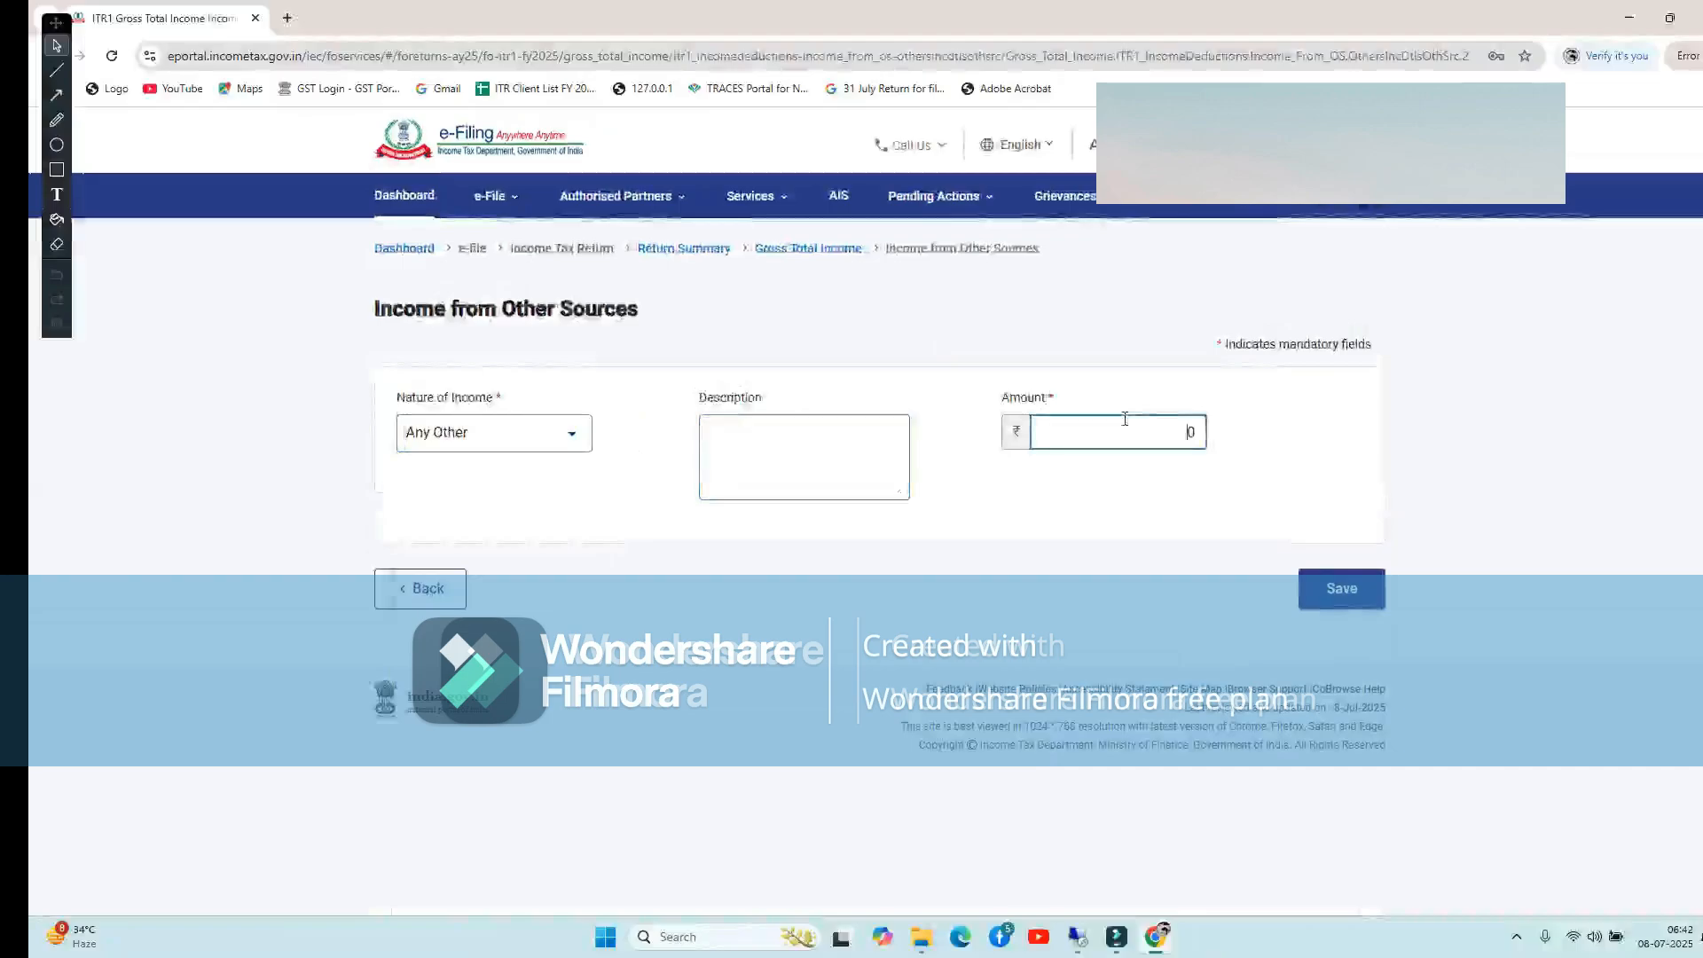
click(777, 447)
click(1094, 429)
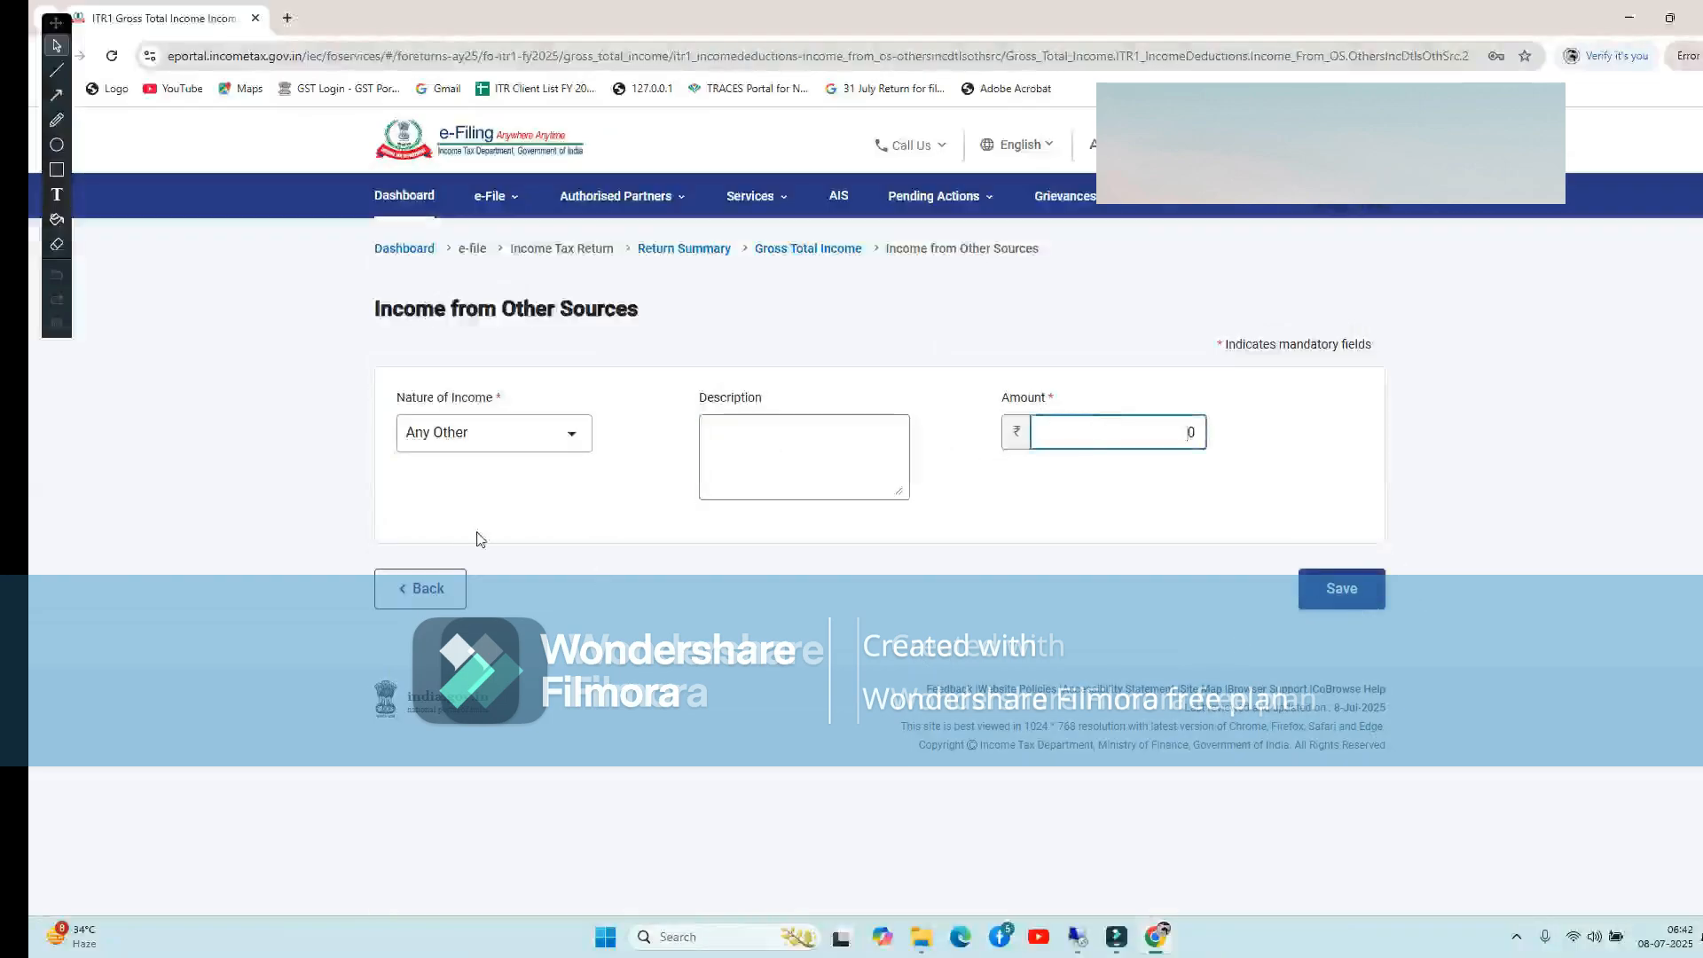
click(425, 588)
Check the house property and other income figures, and confirm the Gross Total Income section
scroll(908, 682, down, 10)
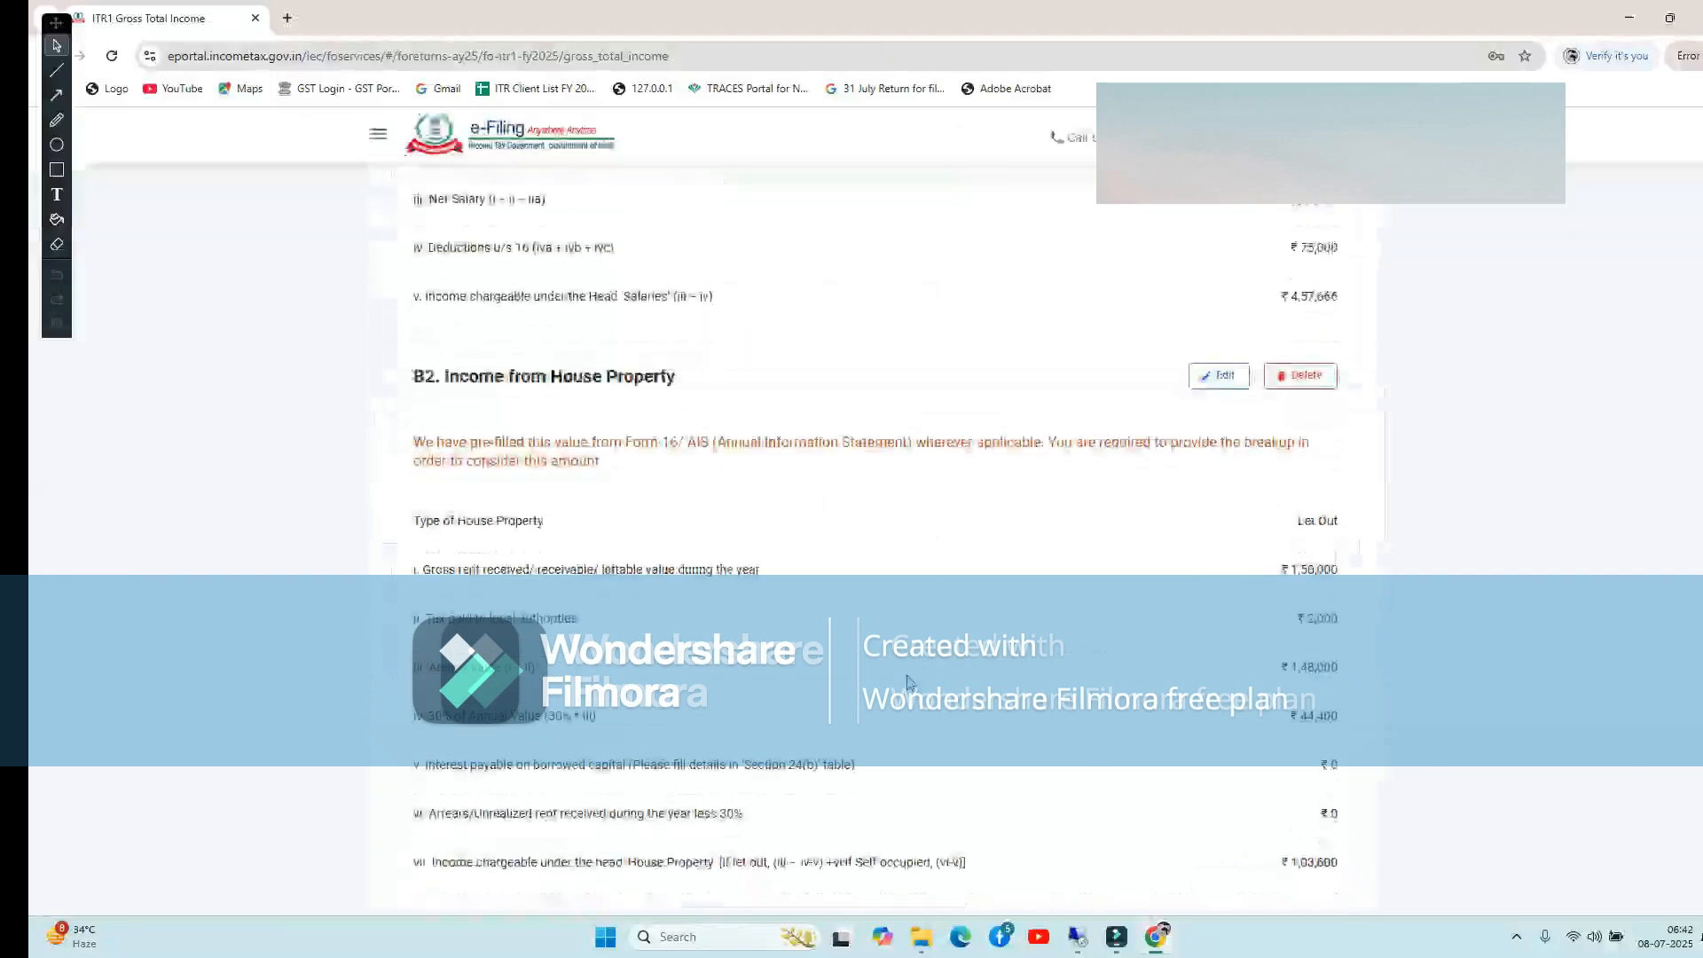
scroll(882, 346, up, 3)
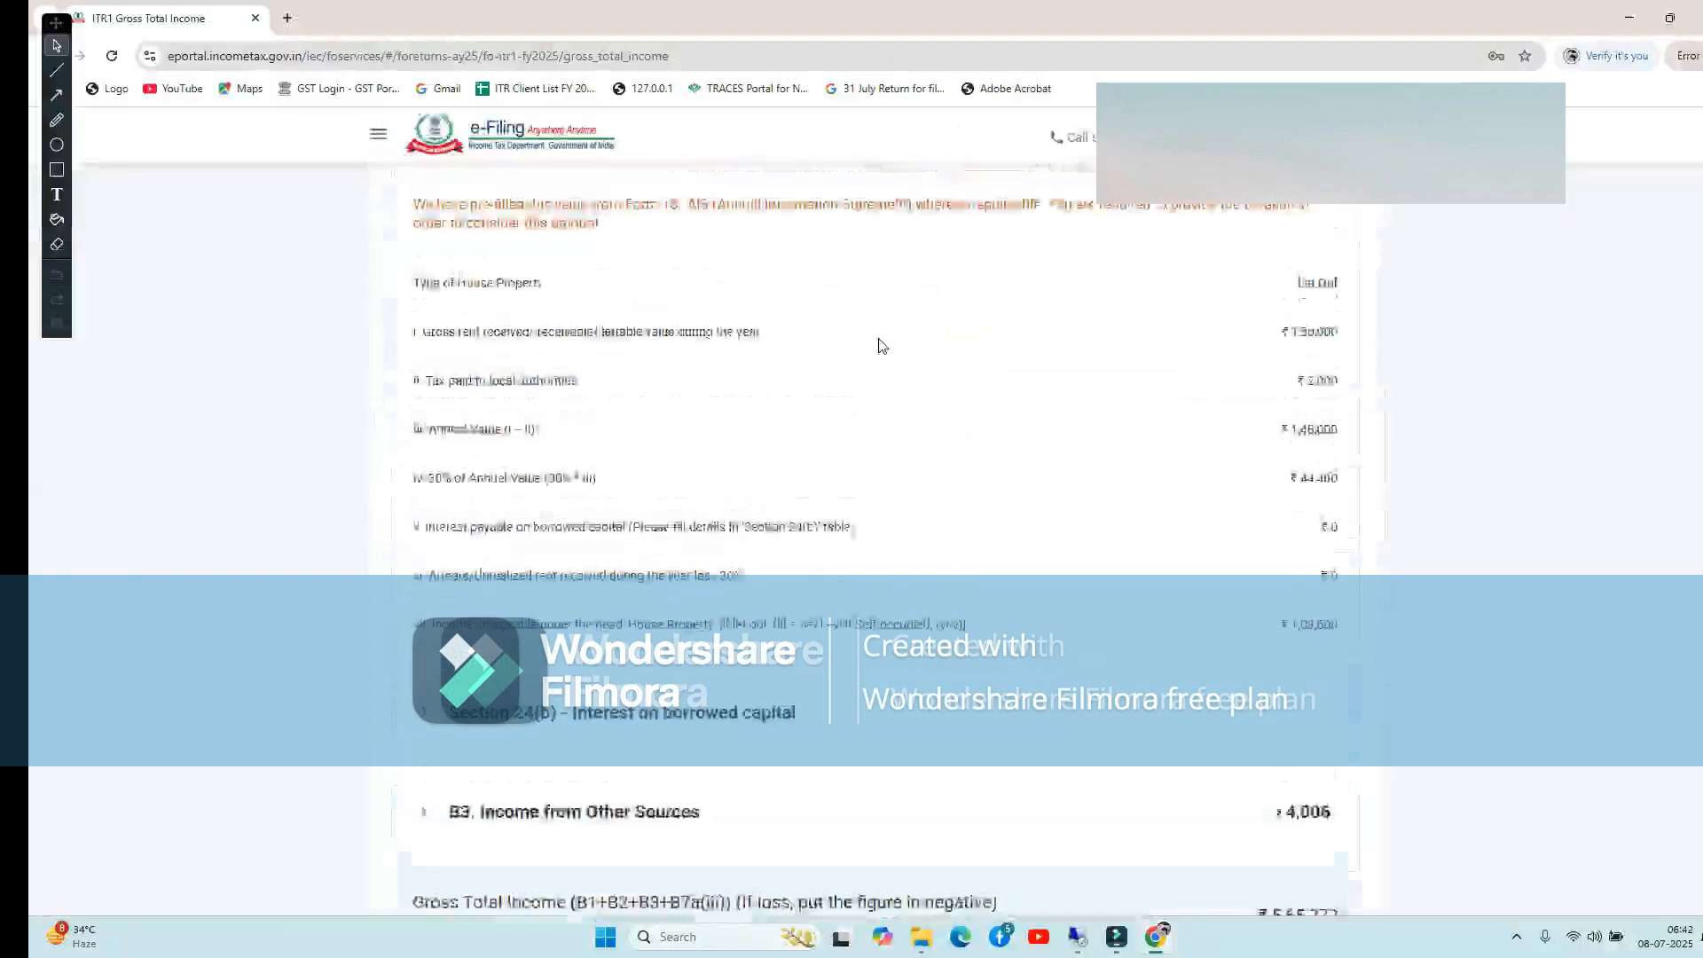
scroll(881, 347, down, 7)
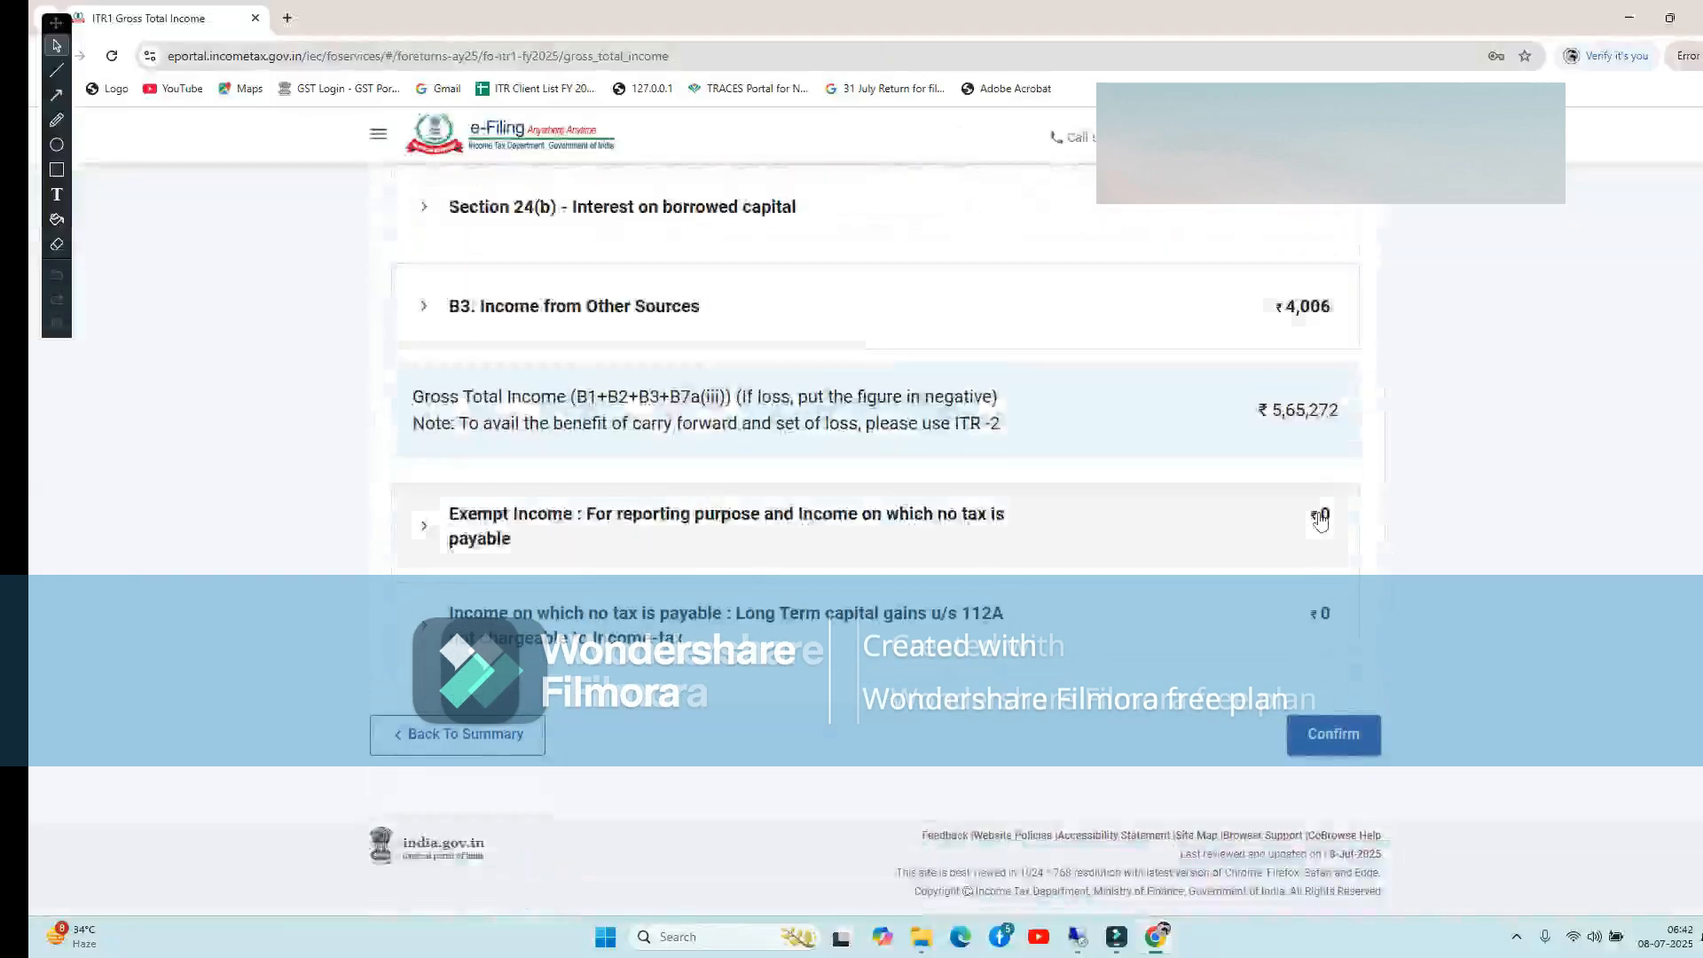
click(1351, 738)
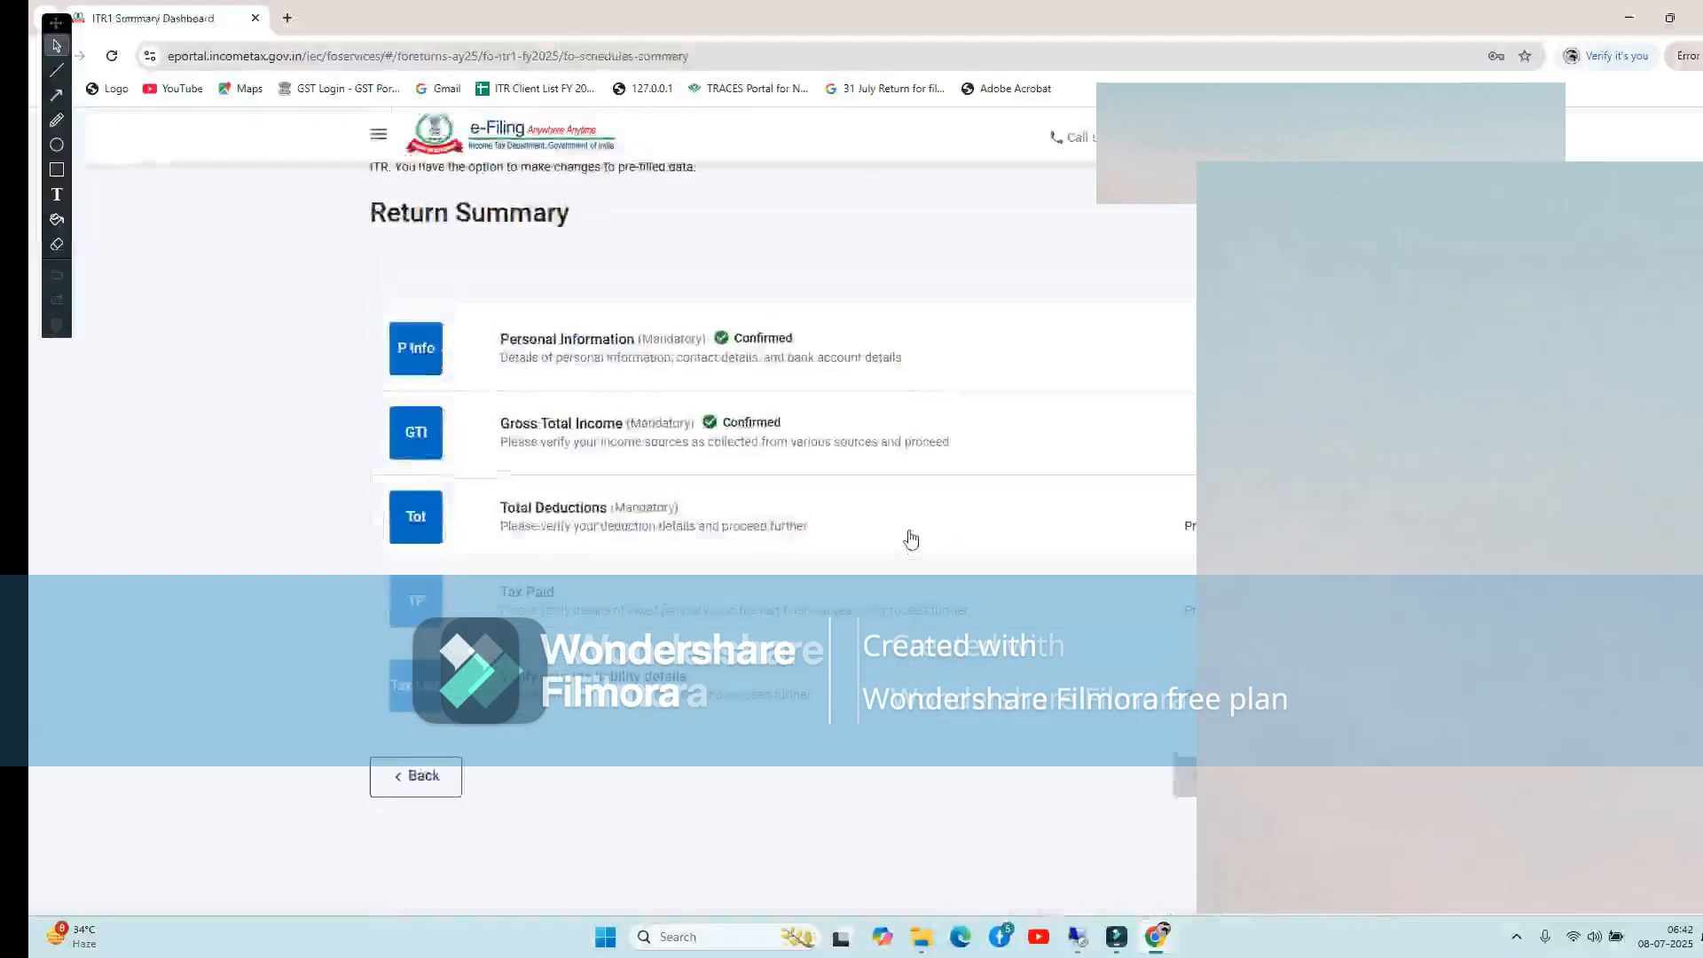
Open Total Deductions, review the 80CCD(2), 80CCH and other deduction entries, and confirm the section
click(911, 538)
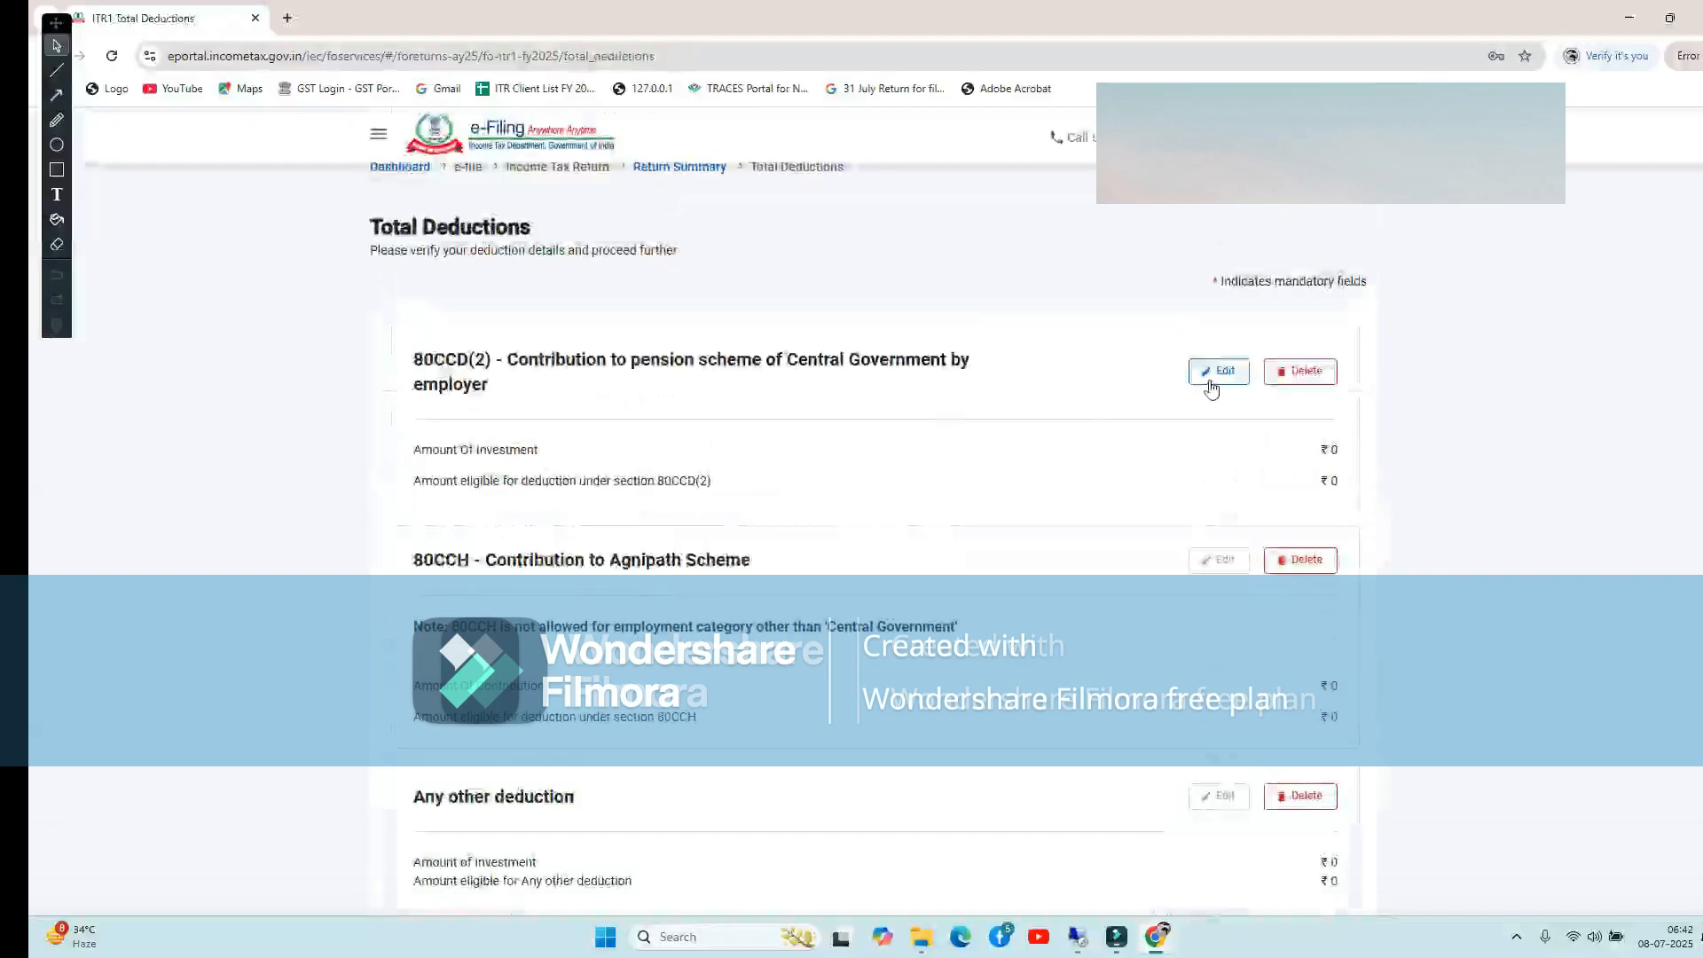
scroll(736, 443, down, 2)
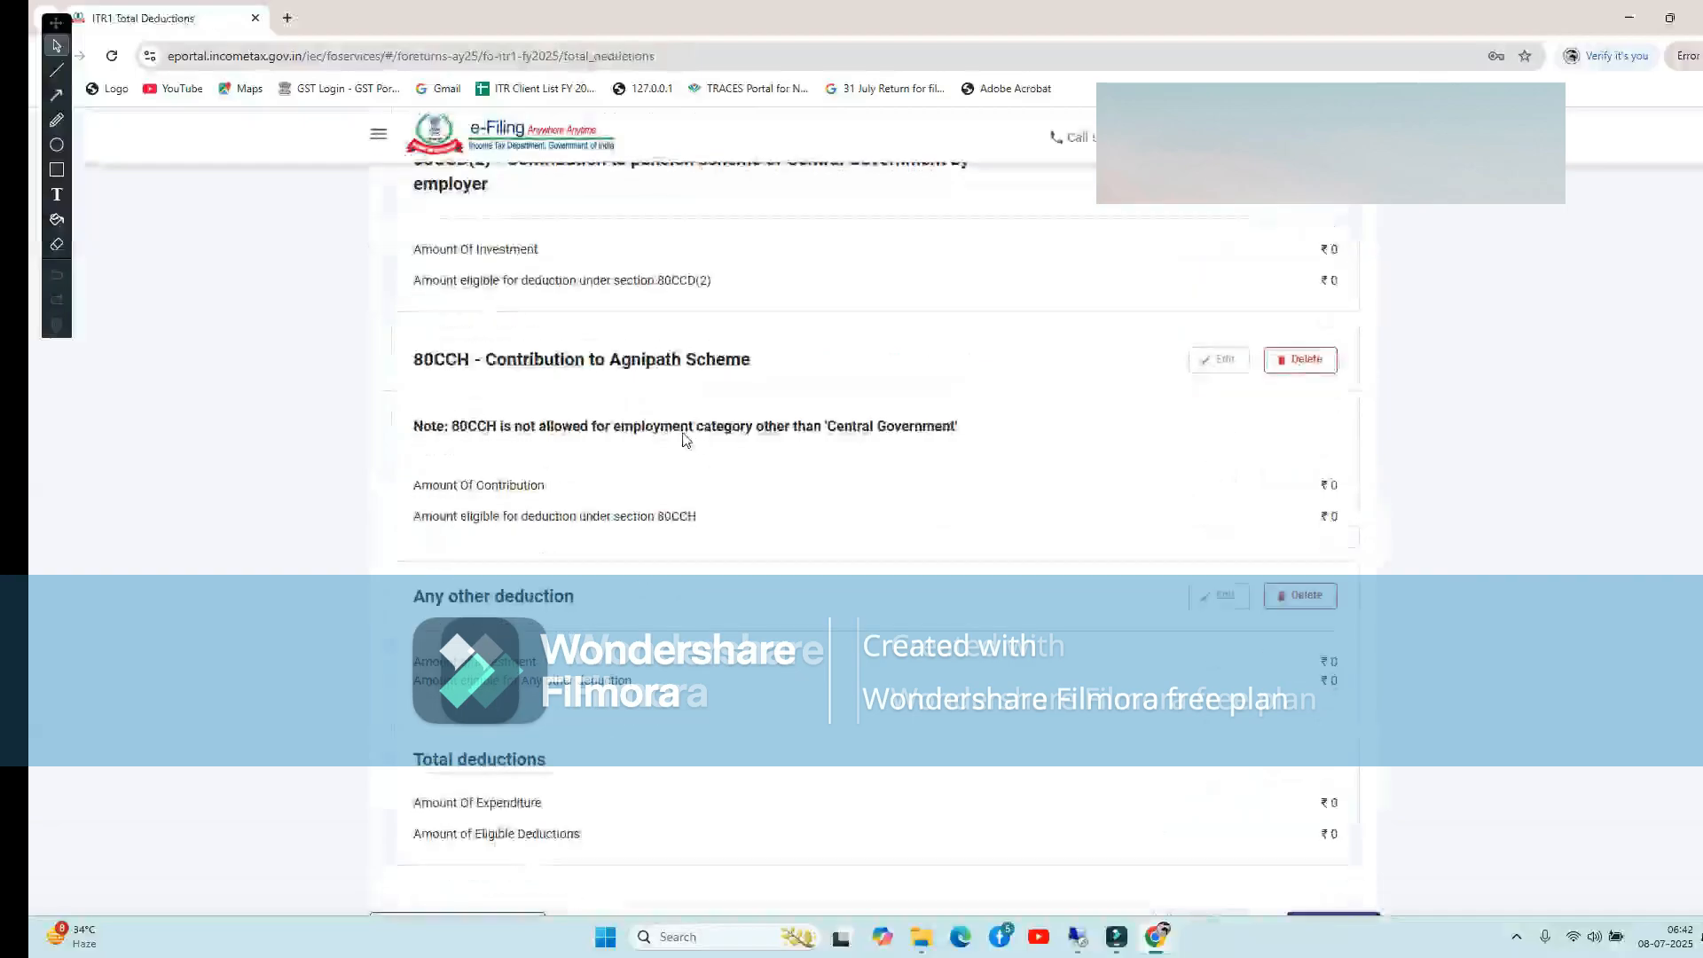
scroll(639, 439, down, 2)
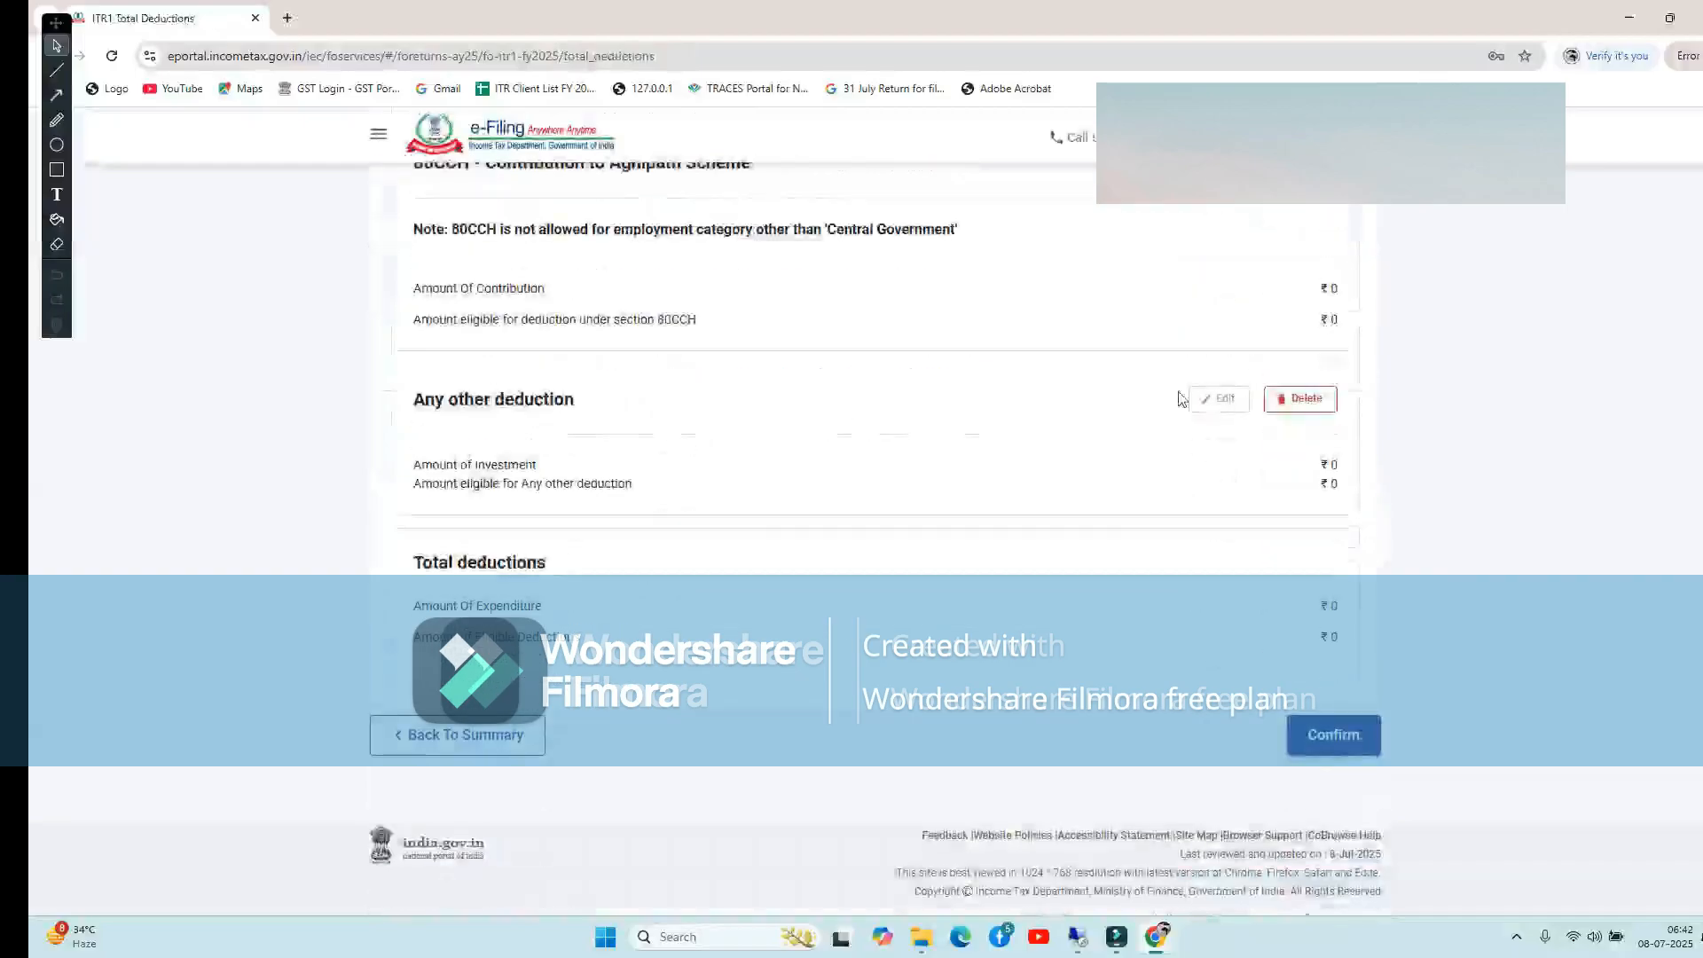
click(1302, 744)
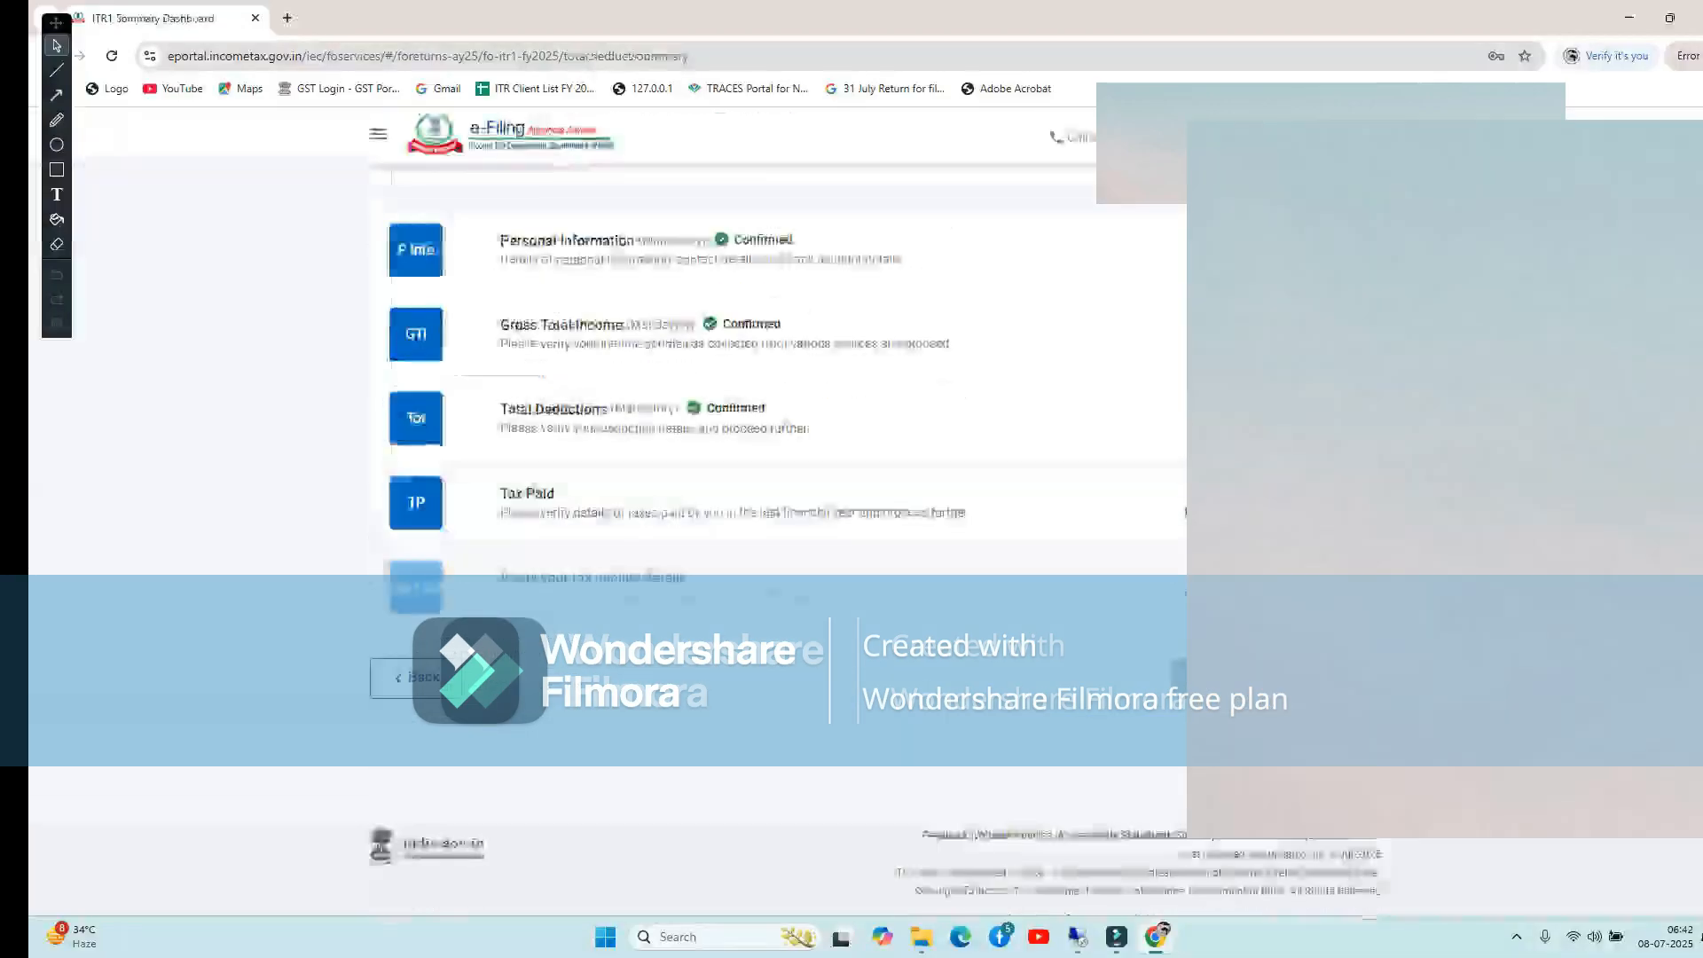
Open Tax Paid and examine the Schedule TDS1 details of tax deducted at source from salary
click(856, 507)
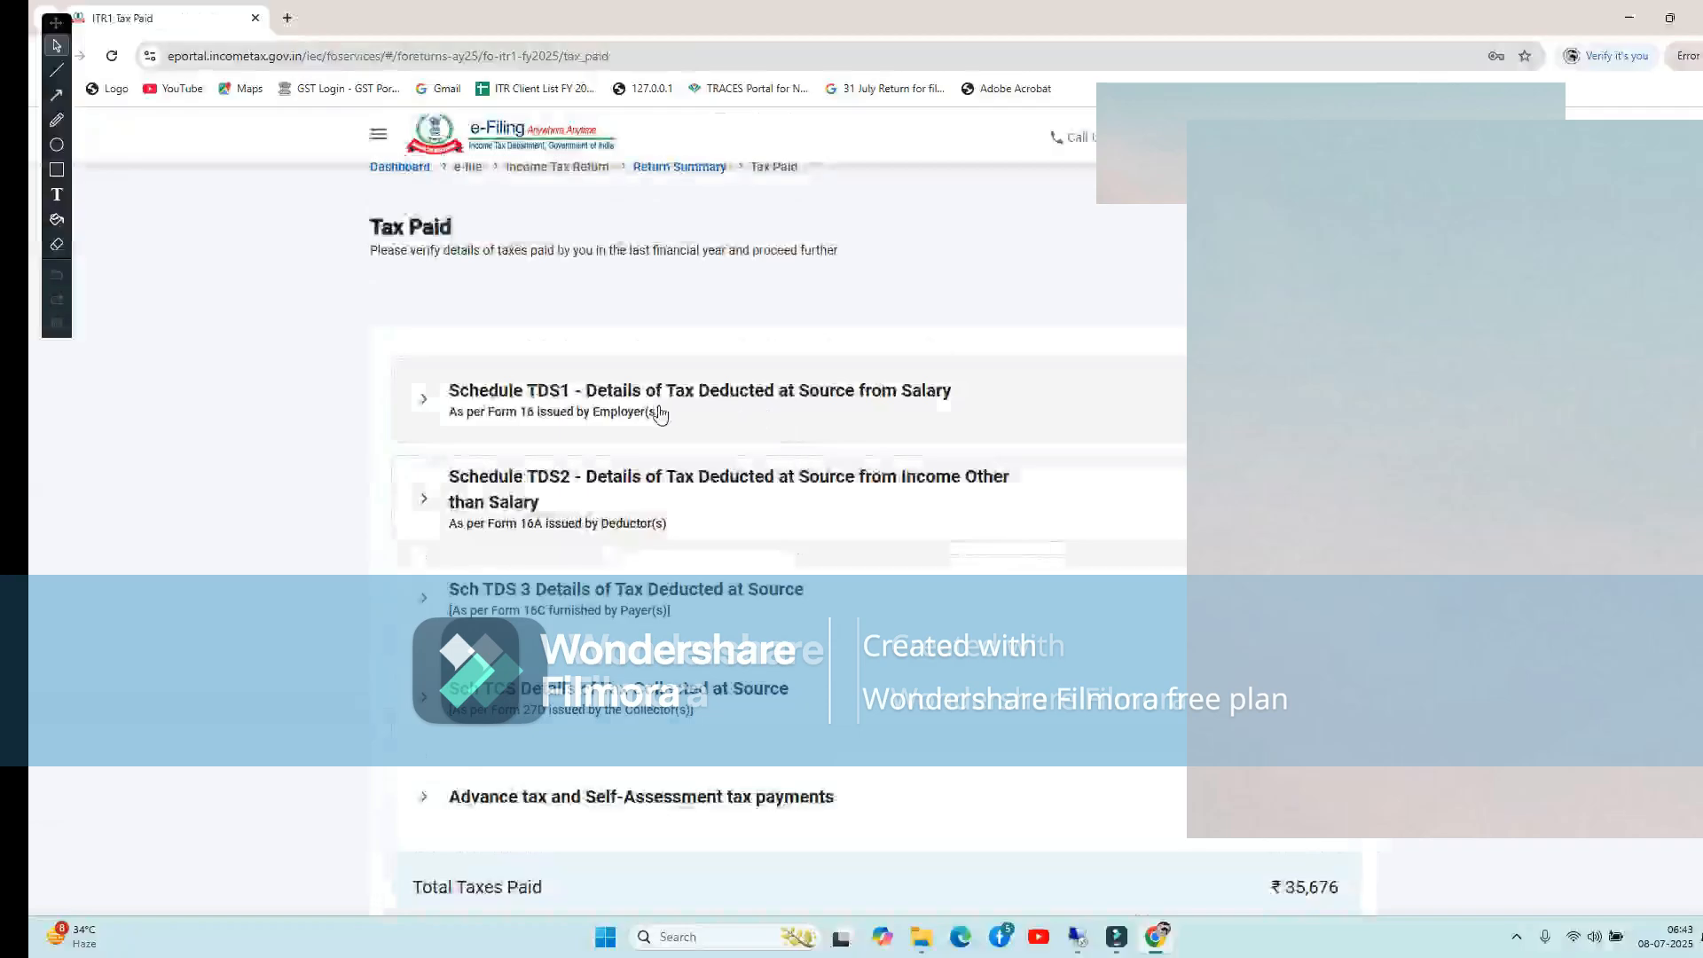
click(766, 403)
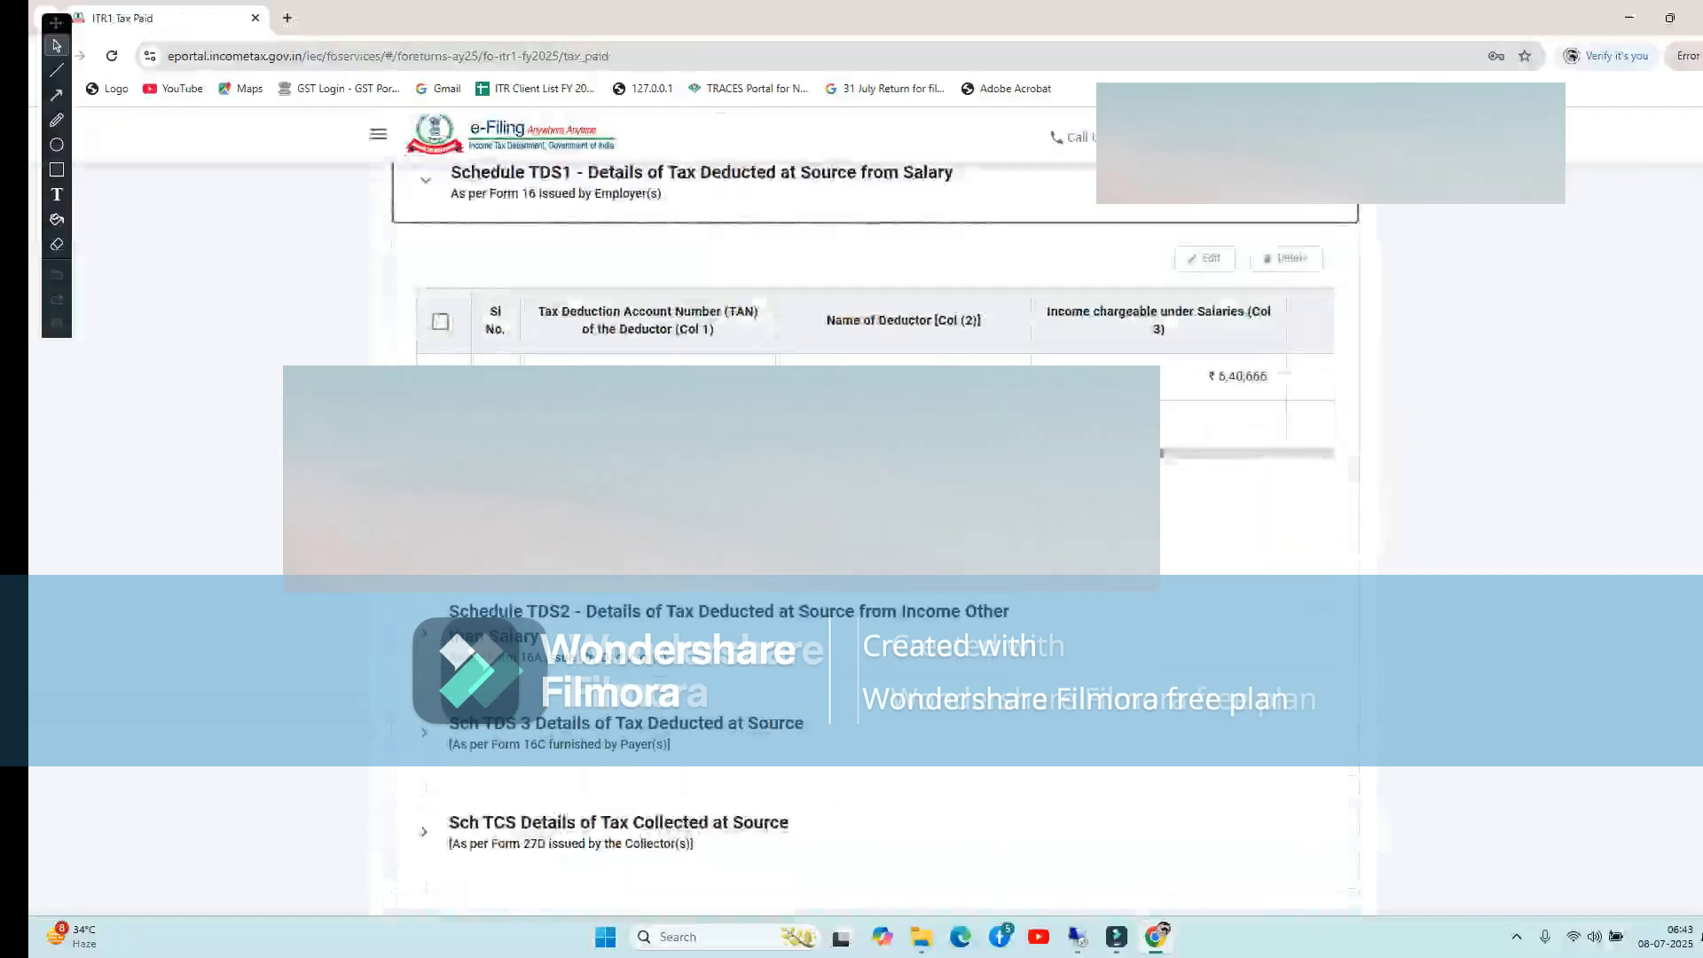
mouse_move(647, 453)
mouse_down()
mouse_move(818, 453)
mouse_move(635, 454)
mouse_up()
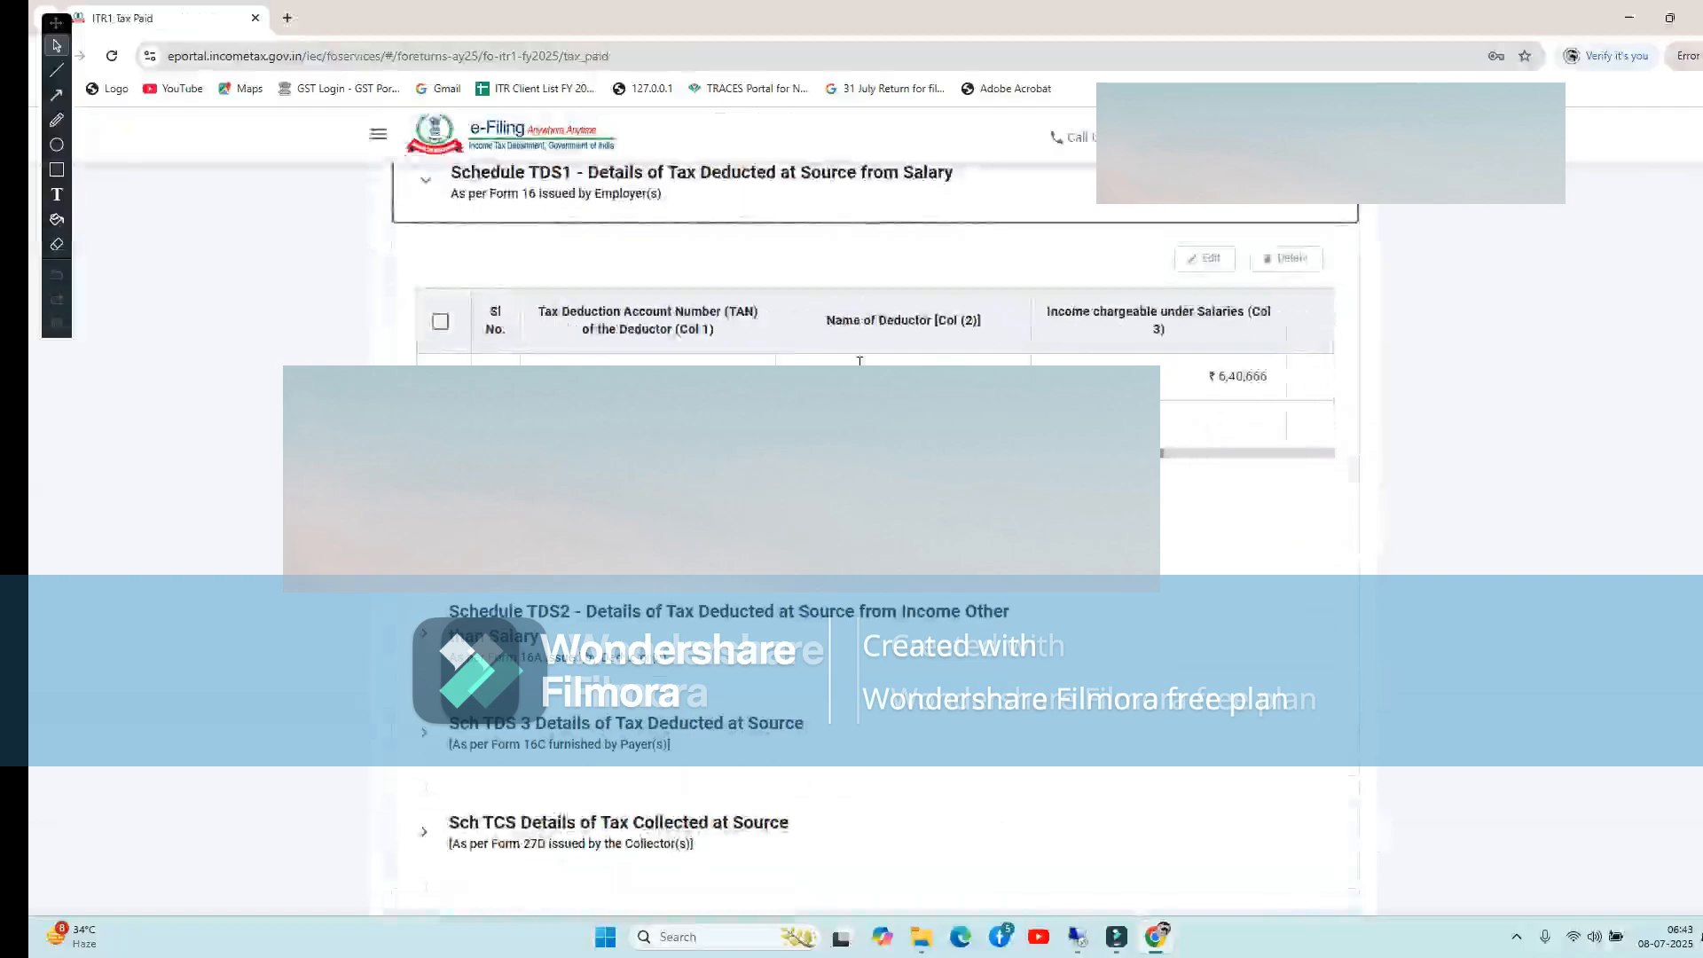
scroll(618, 306, up, 1)
scroll(619, 306, up, 2)
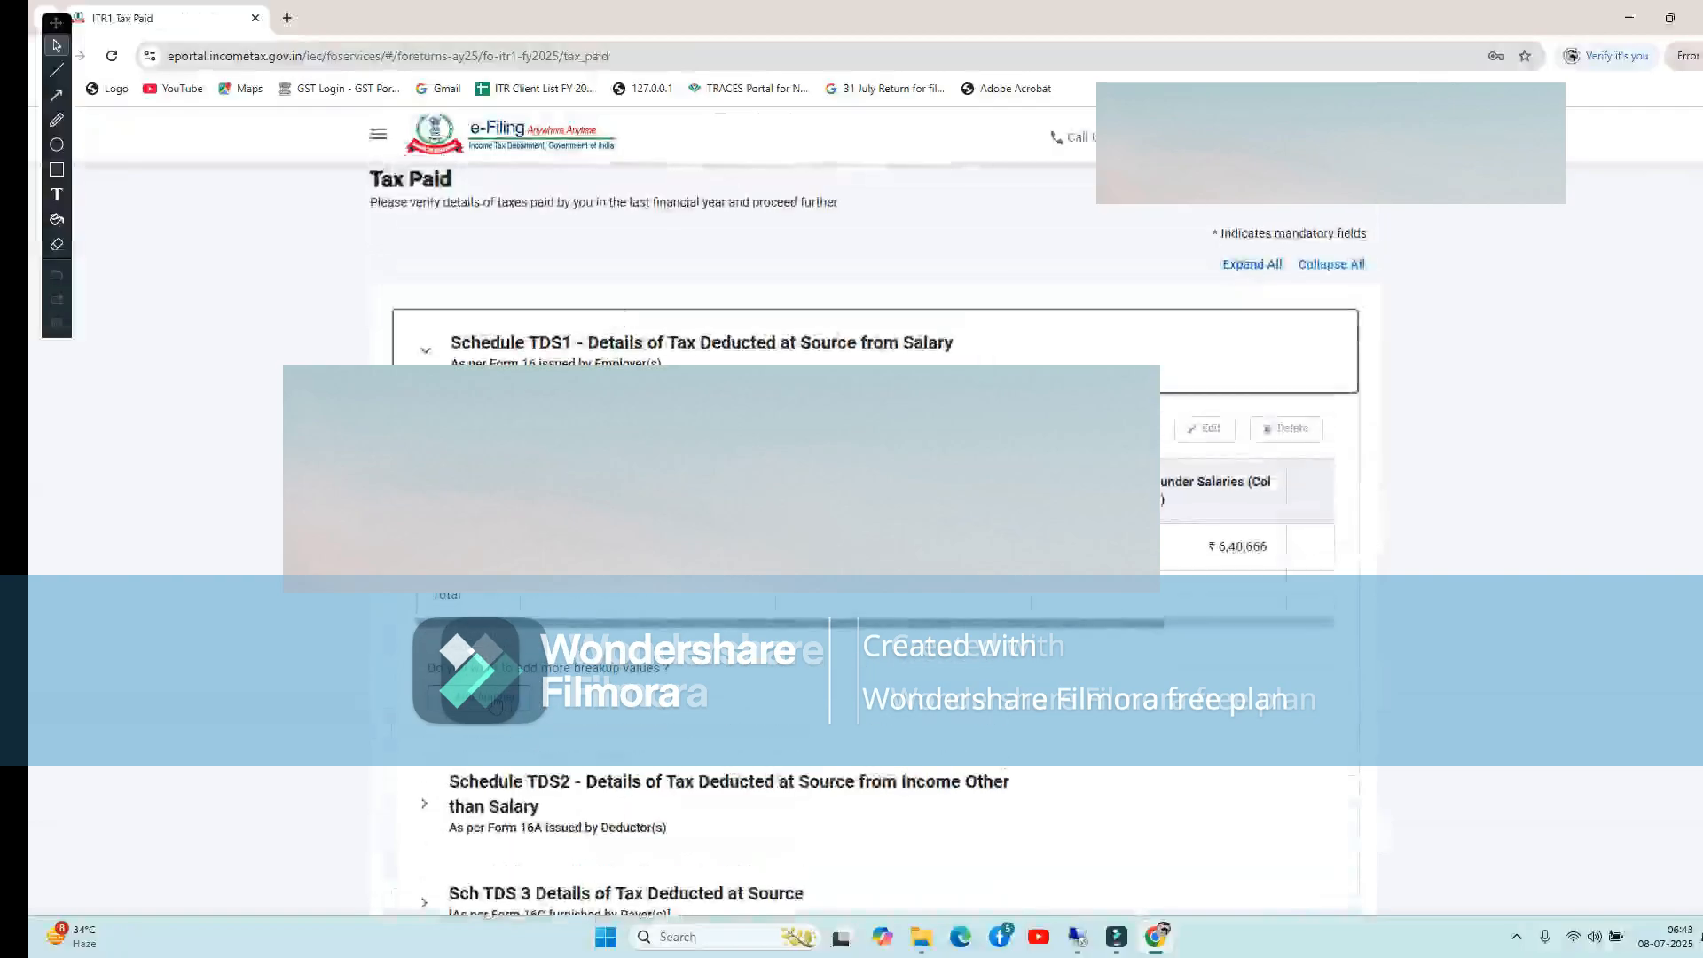
Try to save a blank additional Schedule TDS1 entry after looking over its fields, and return to the Tax Paid section
click(486, 701)
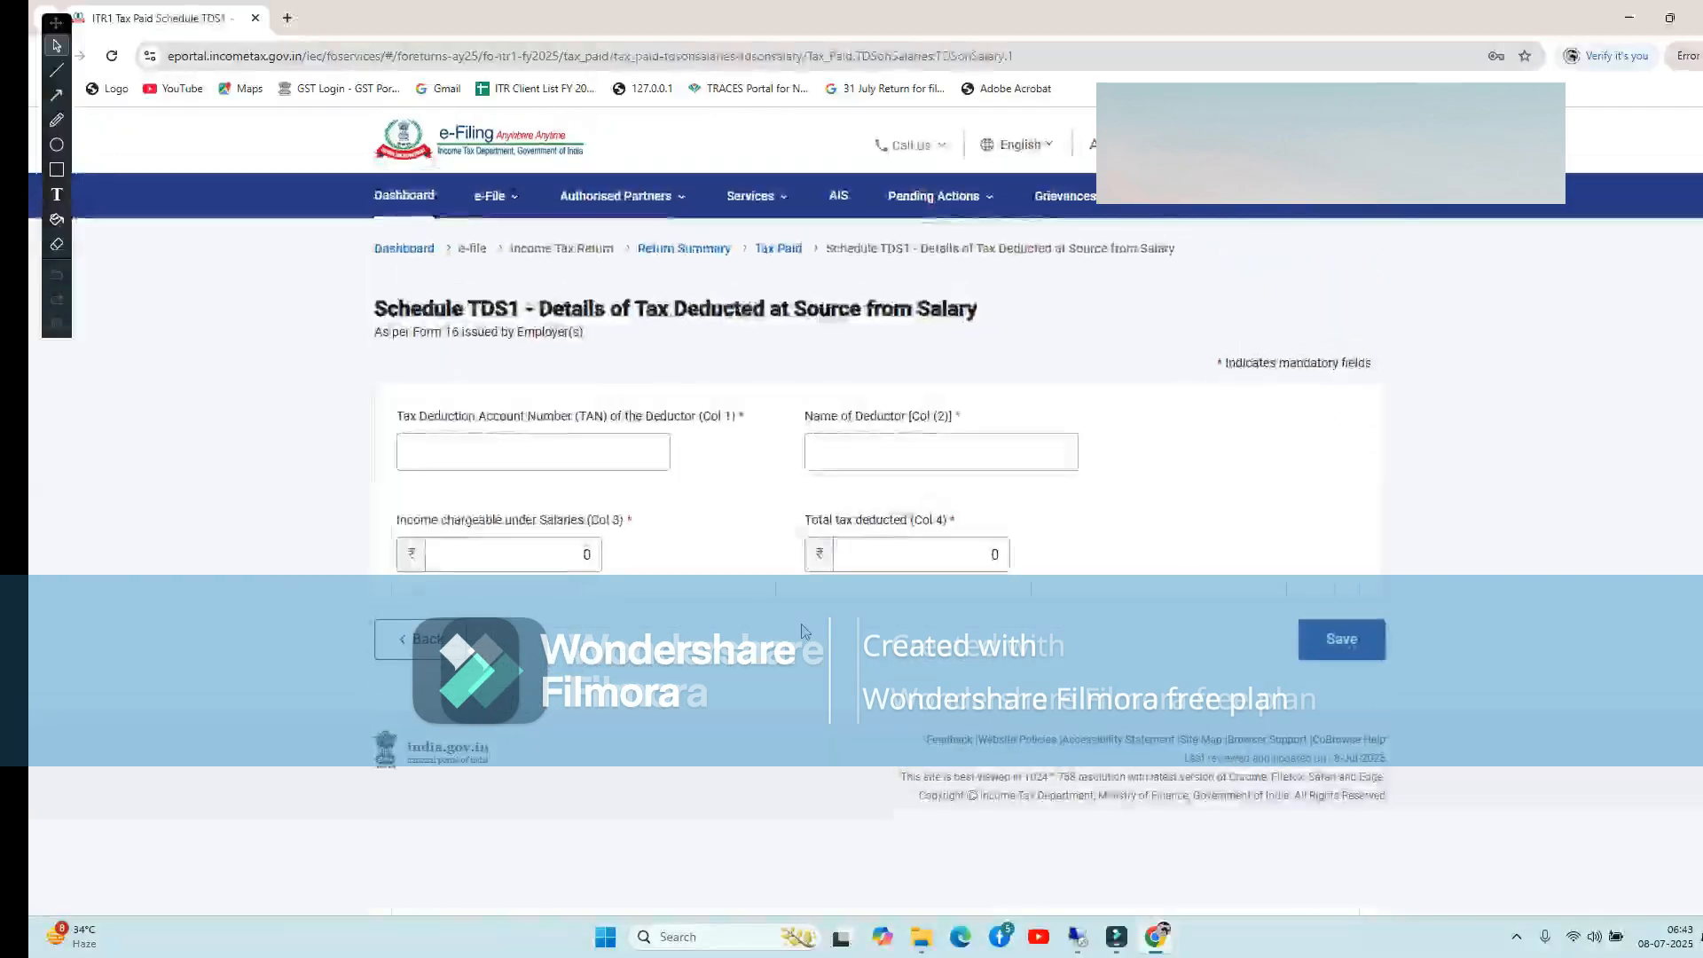
click(555, 447)
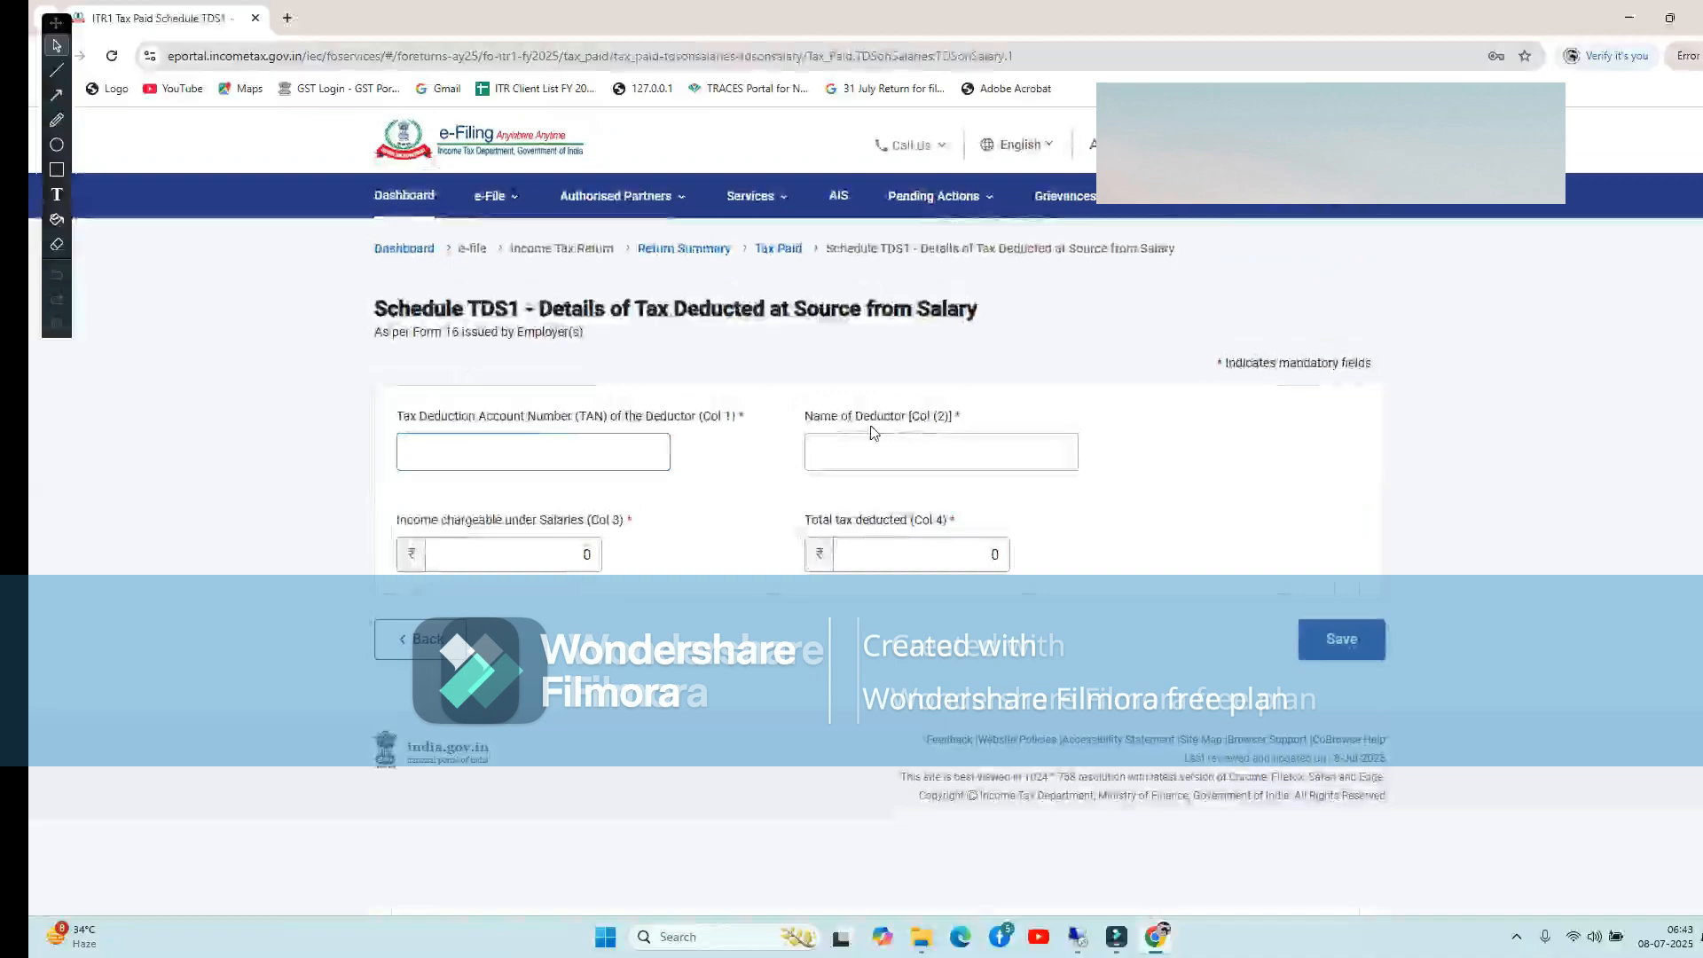
click(523, 562)
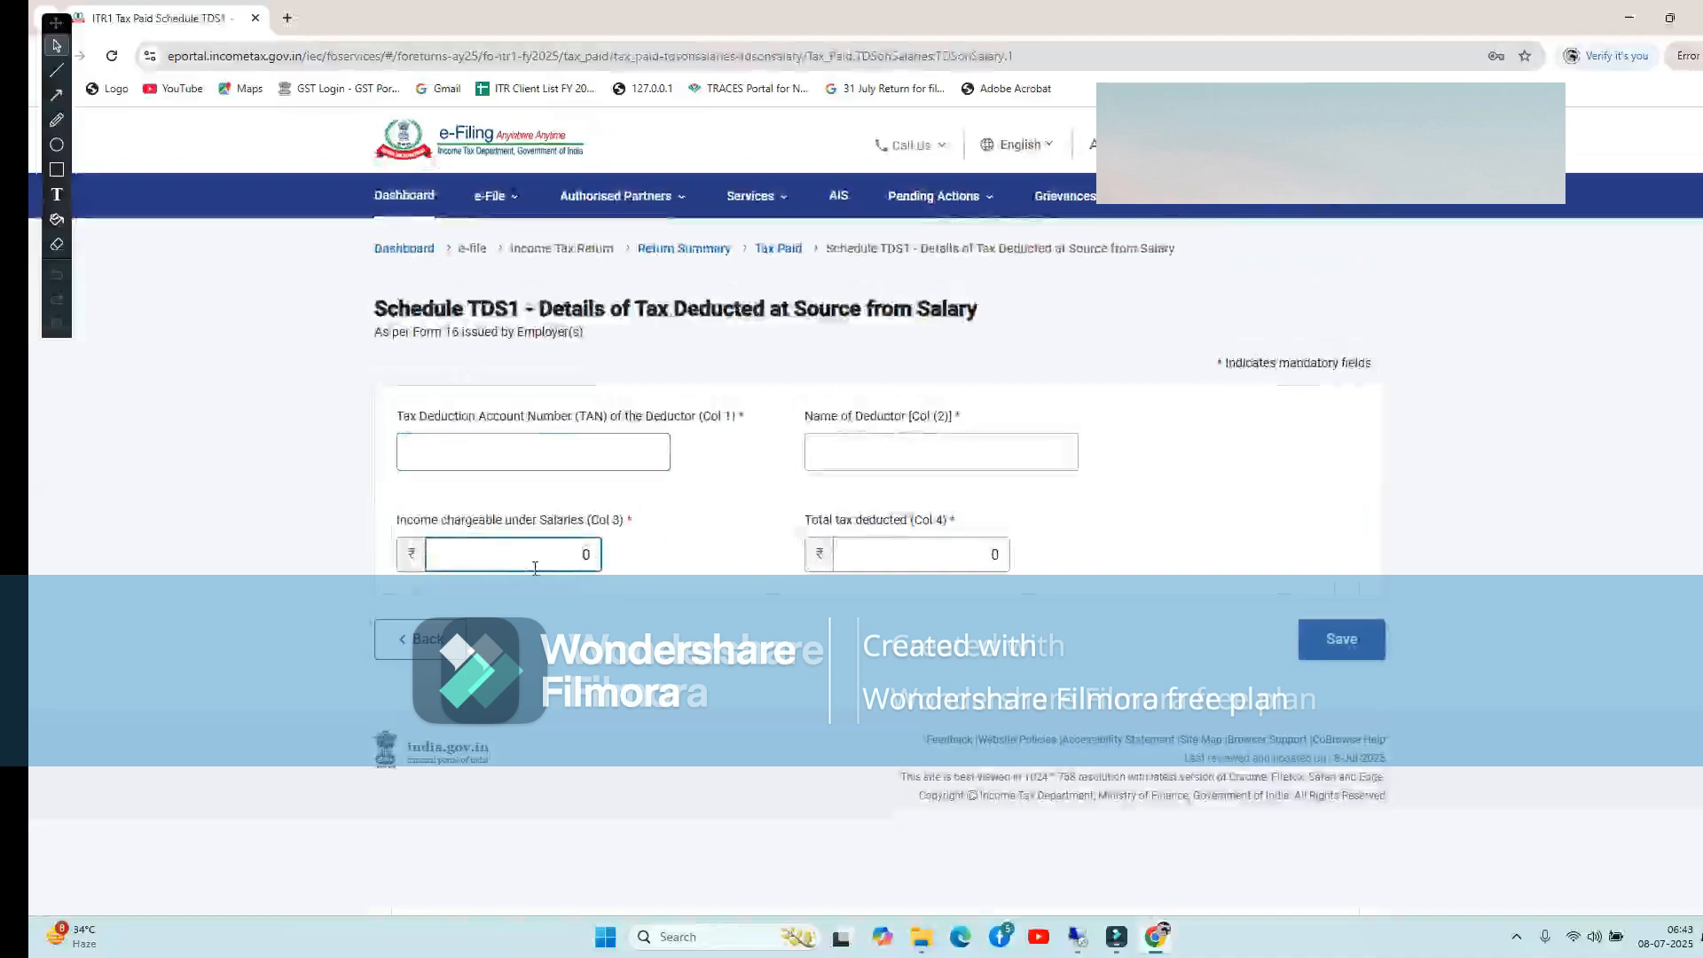
click(905, 554)
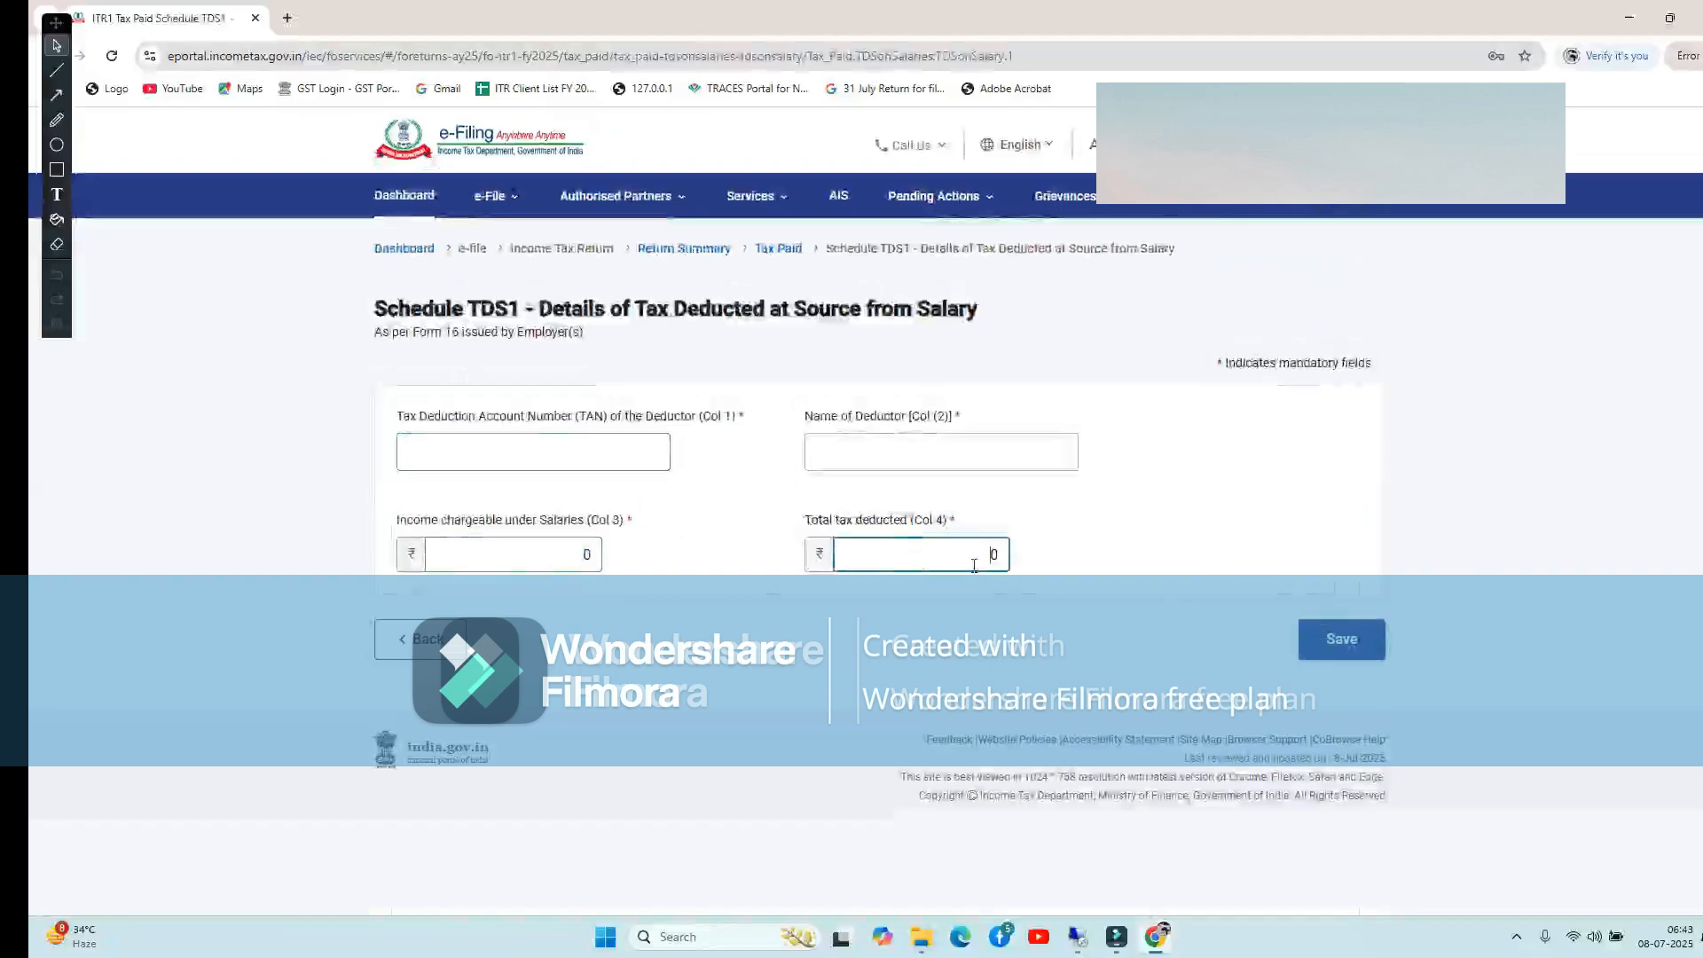
click(1317, 638)
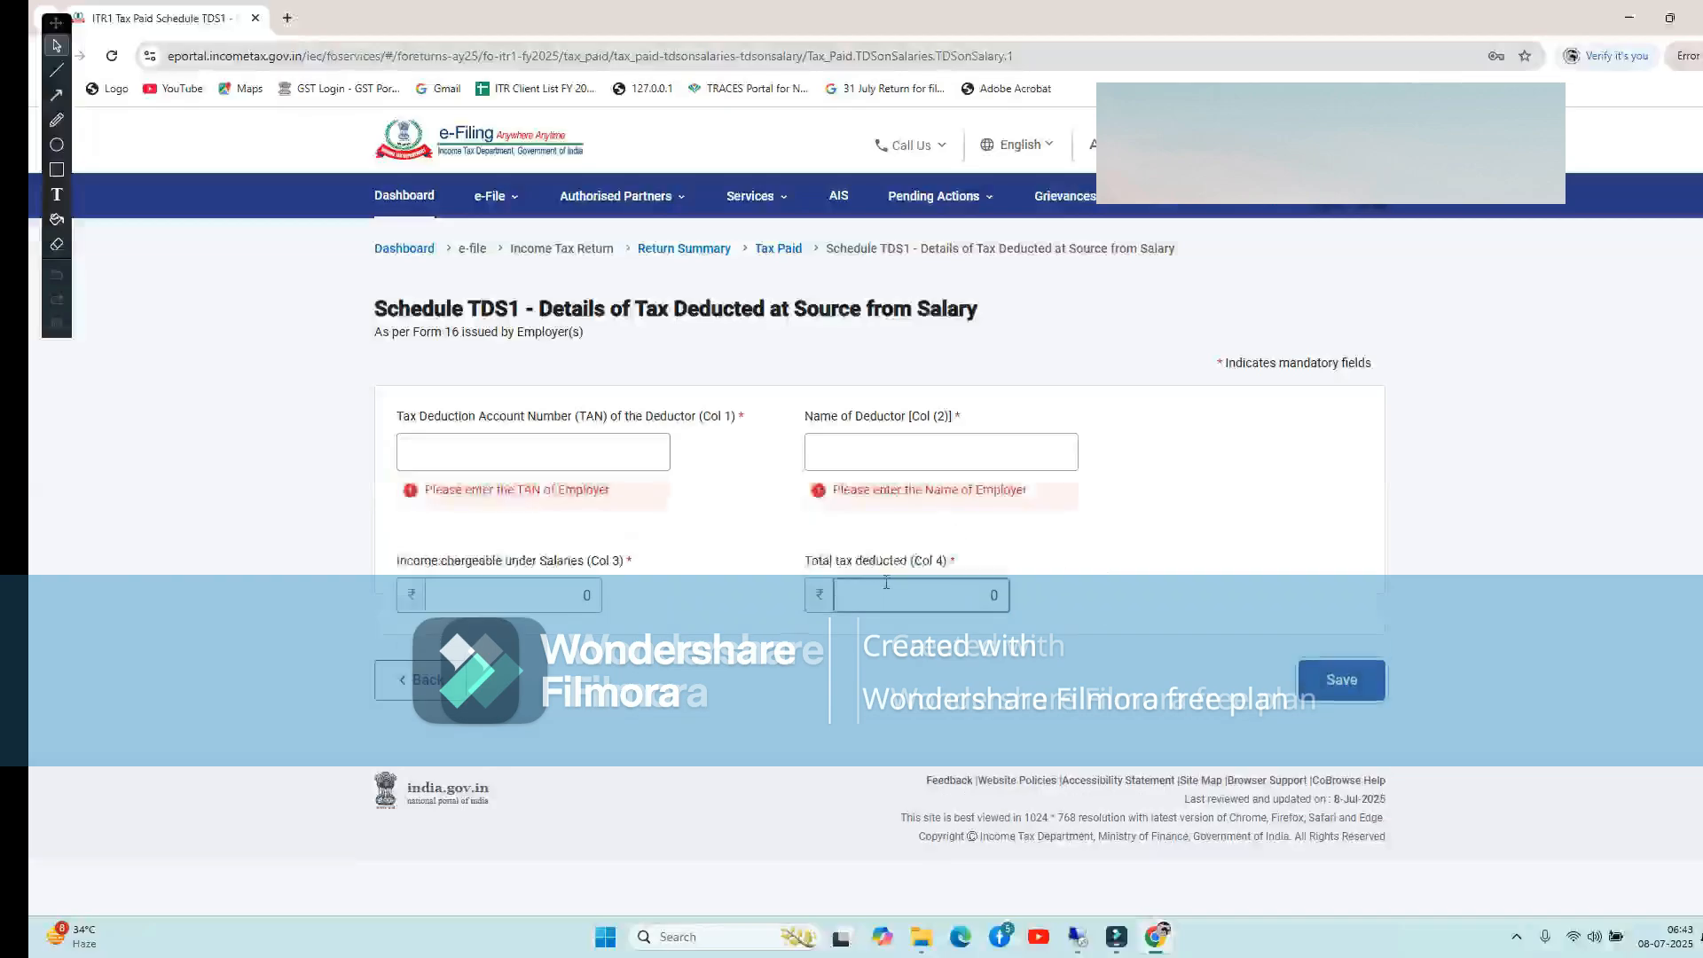
click(471, 697)
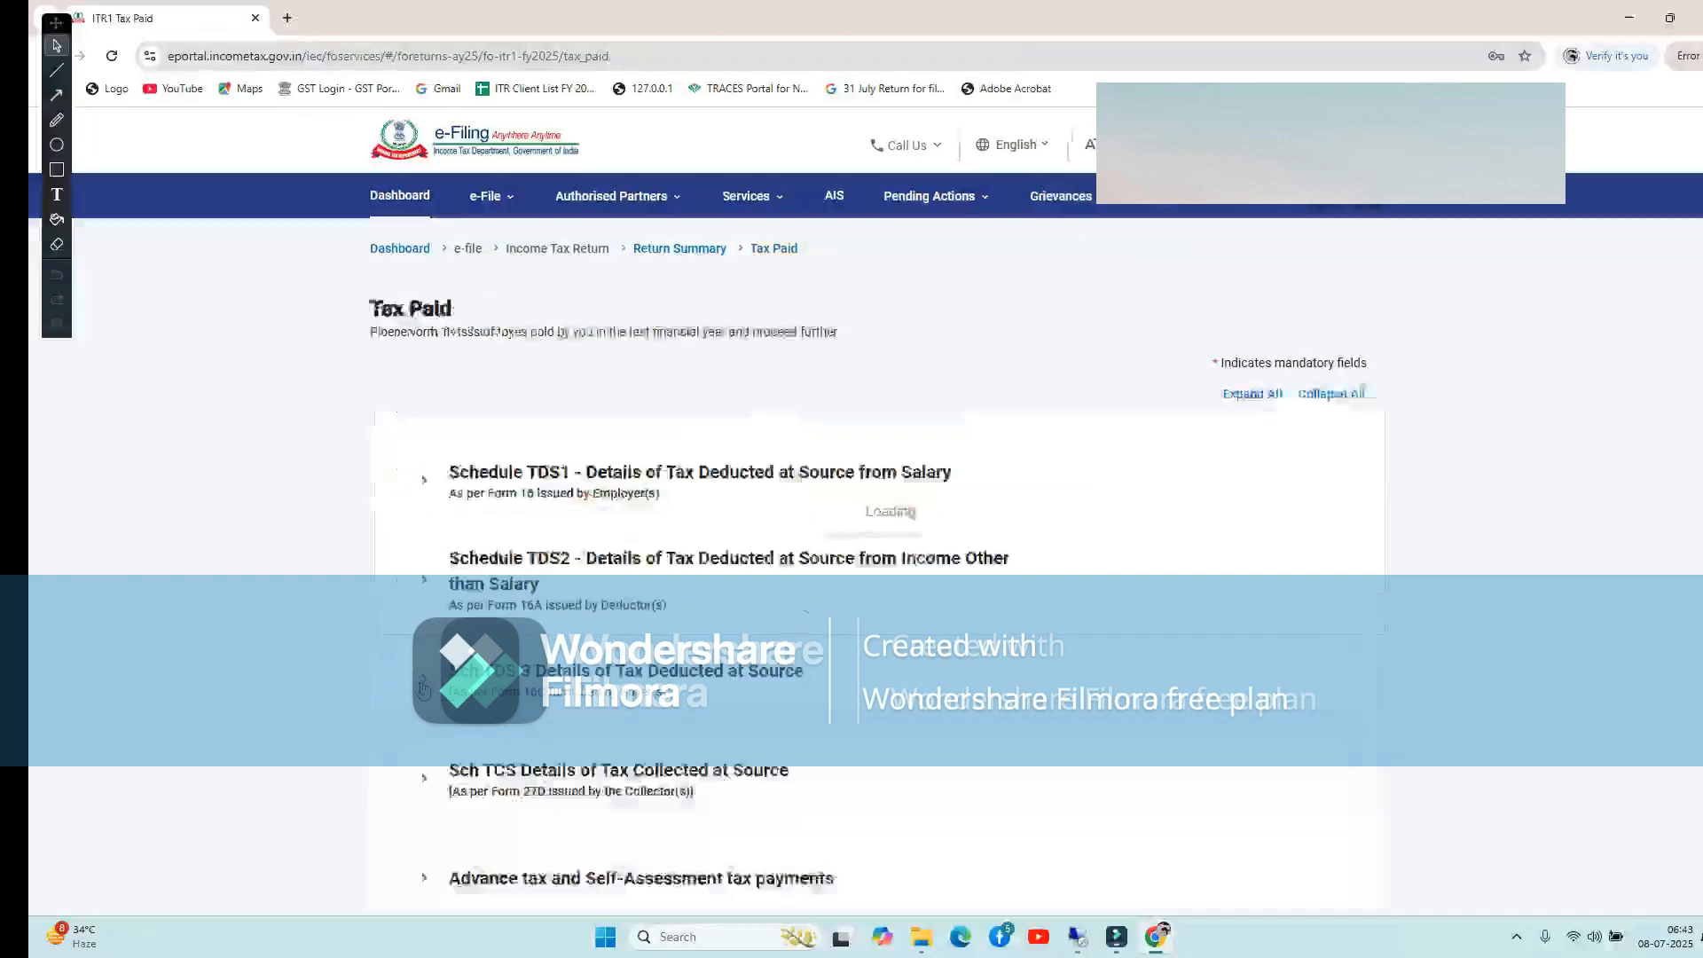
Look over the Tax Paid schedules and expand Schedule TDS2 for tax deducted on income other than salary
scroll(1122, 676, down, 4)
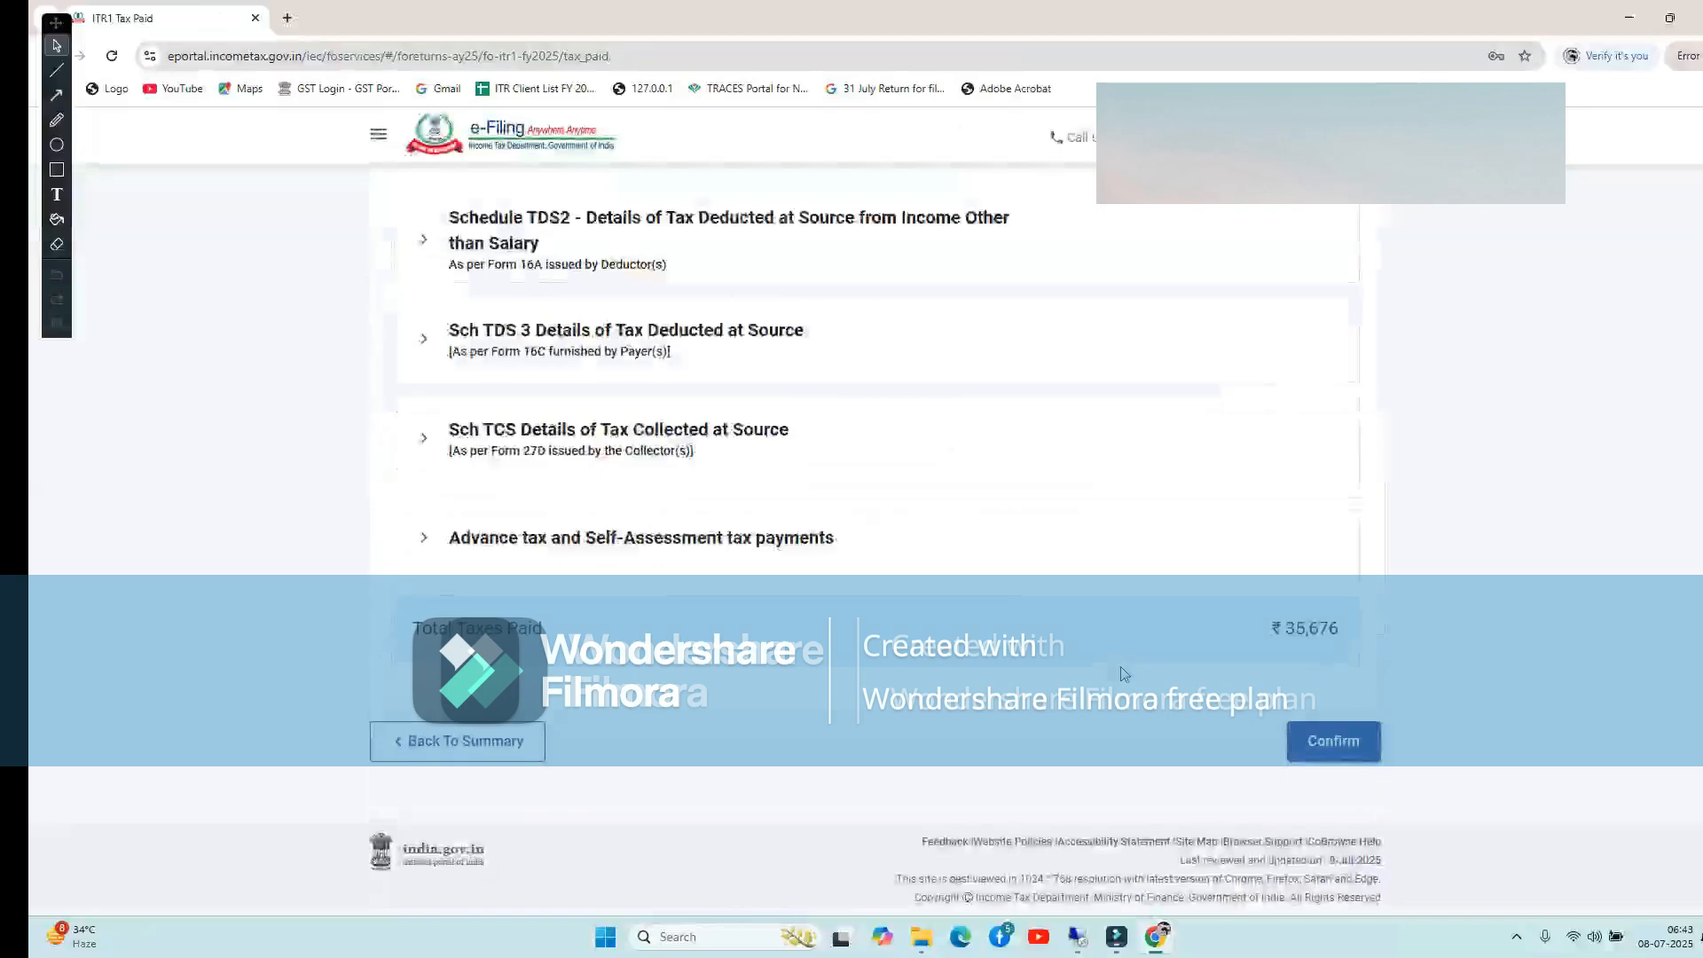
scroll(1122, 672, up, 2)
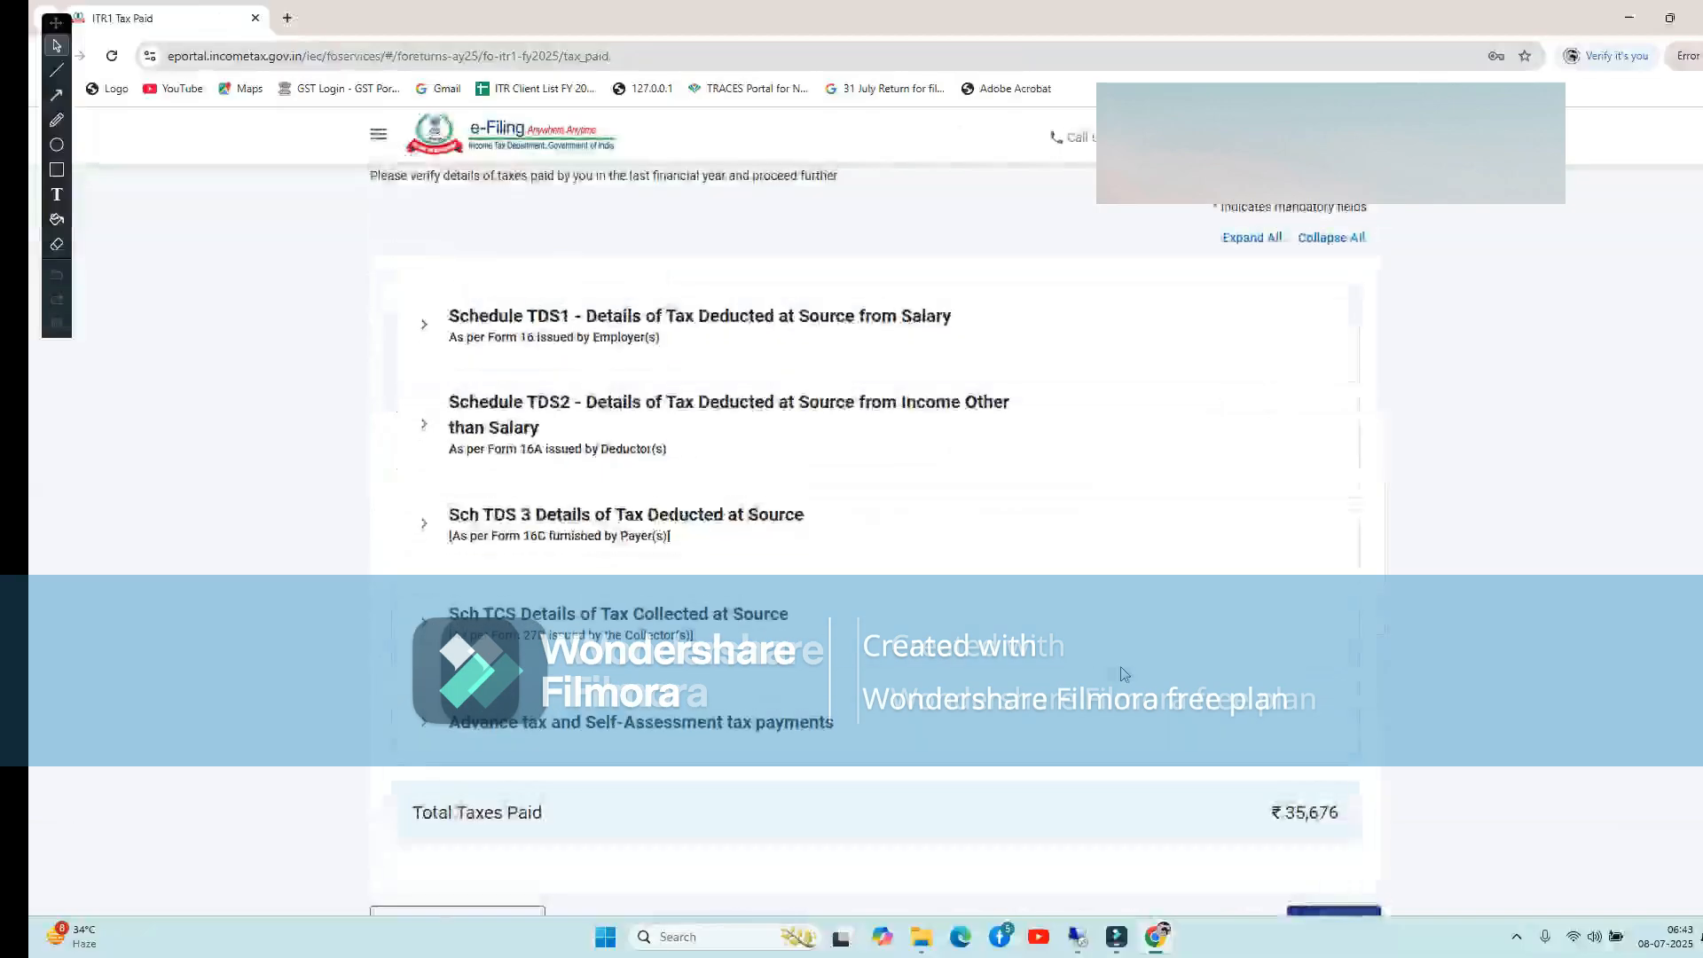
click(1062, 396)
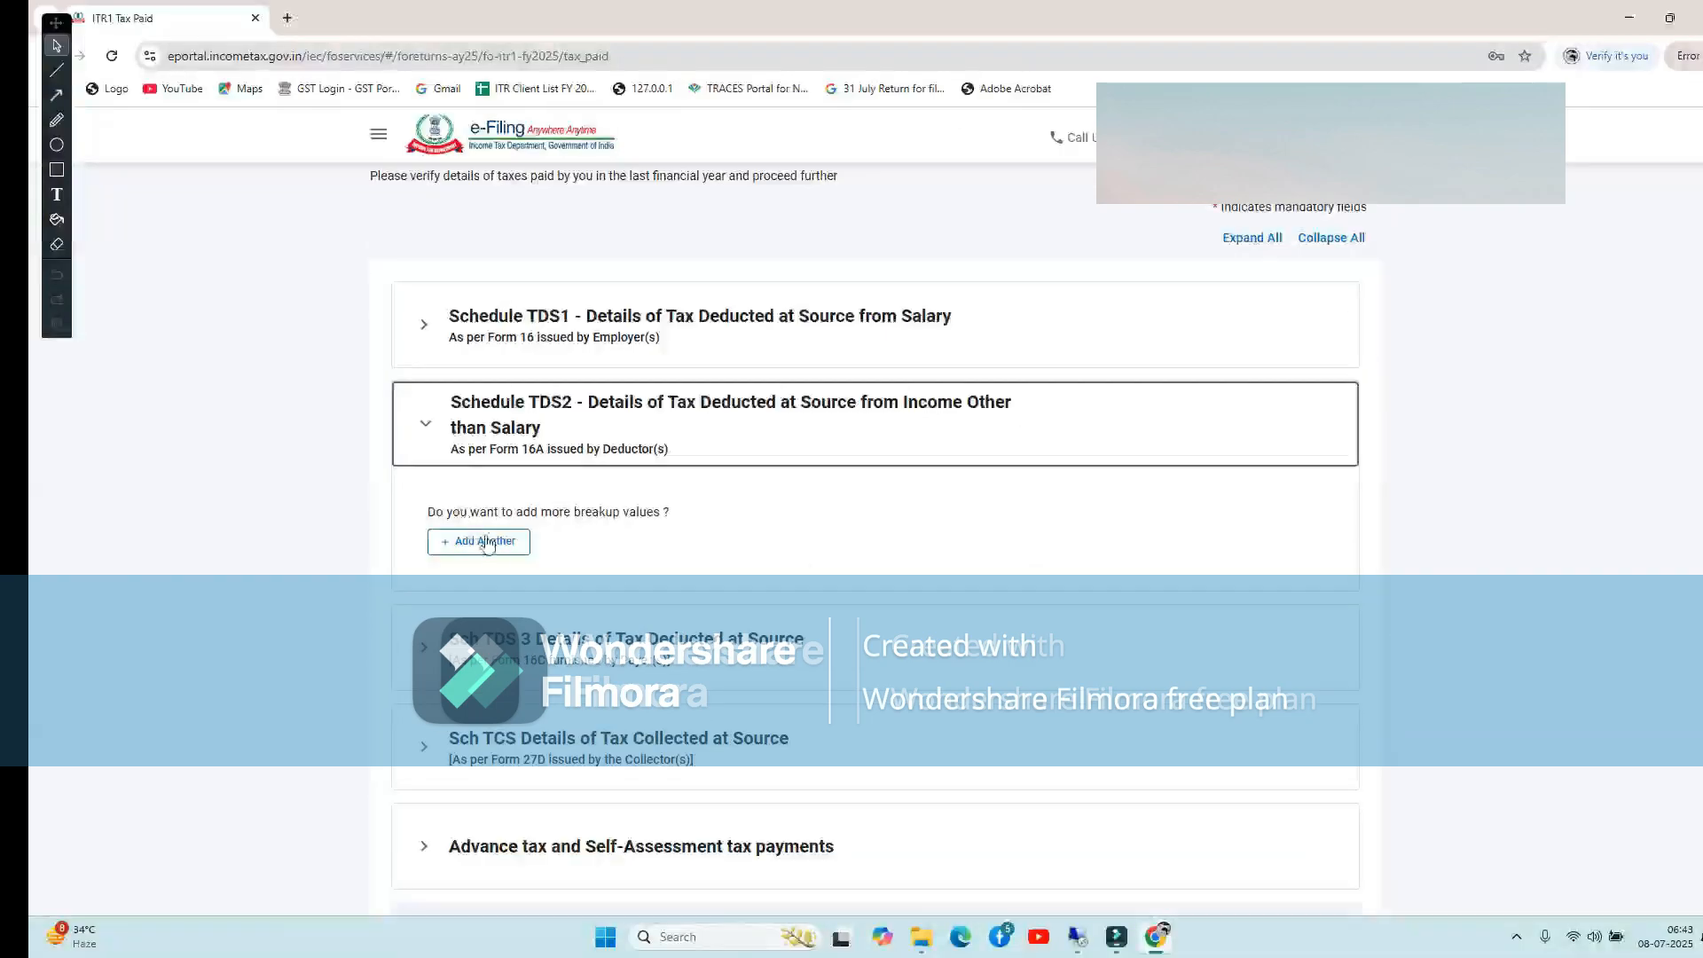
scroll(765, 620, down, 3)
scroll(765, 625, down, 1)
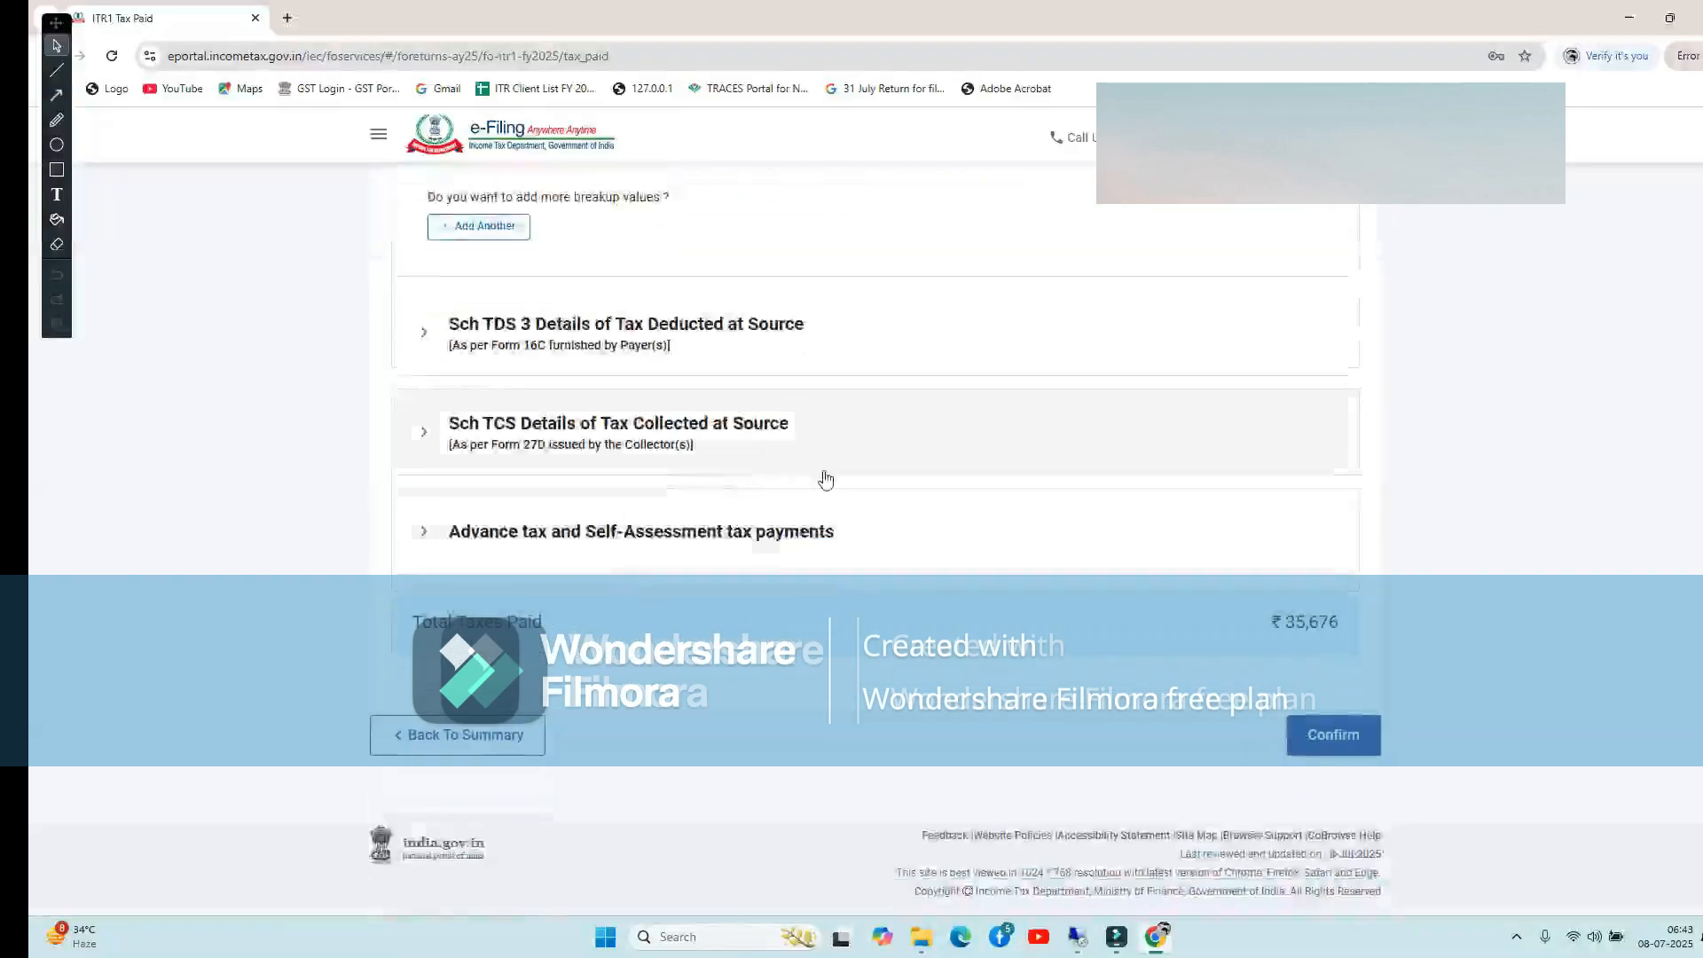
Open a blank Advance tax and Self-Assessment tax payments entry, look over its BSR code, deposit date, challan and tax paid fields, and return without saving
click(680, 535)
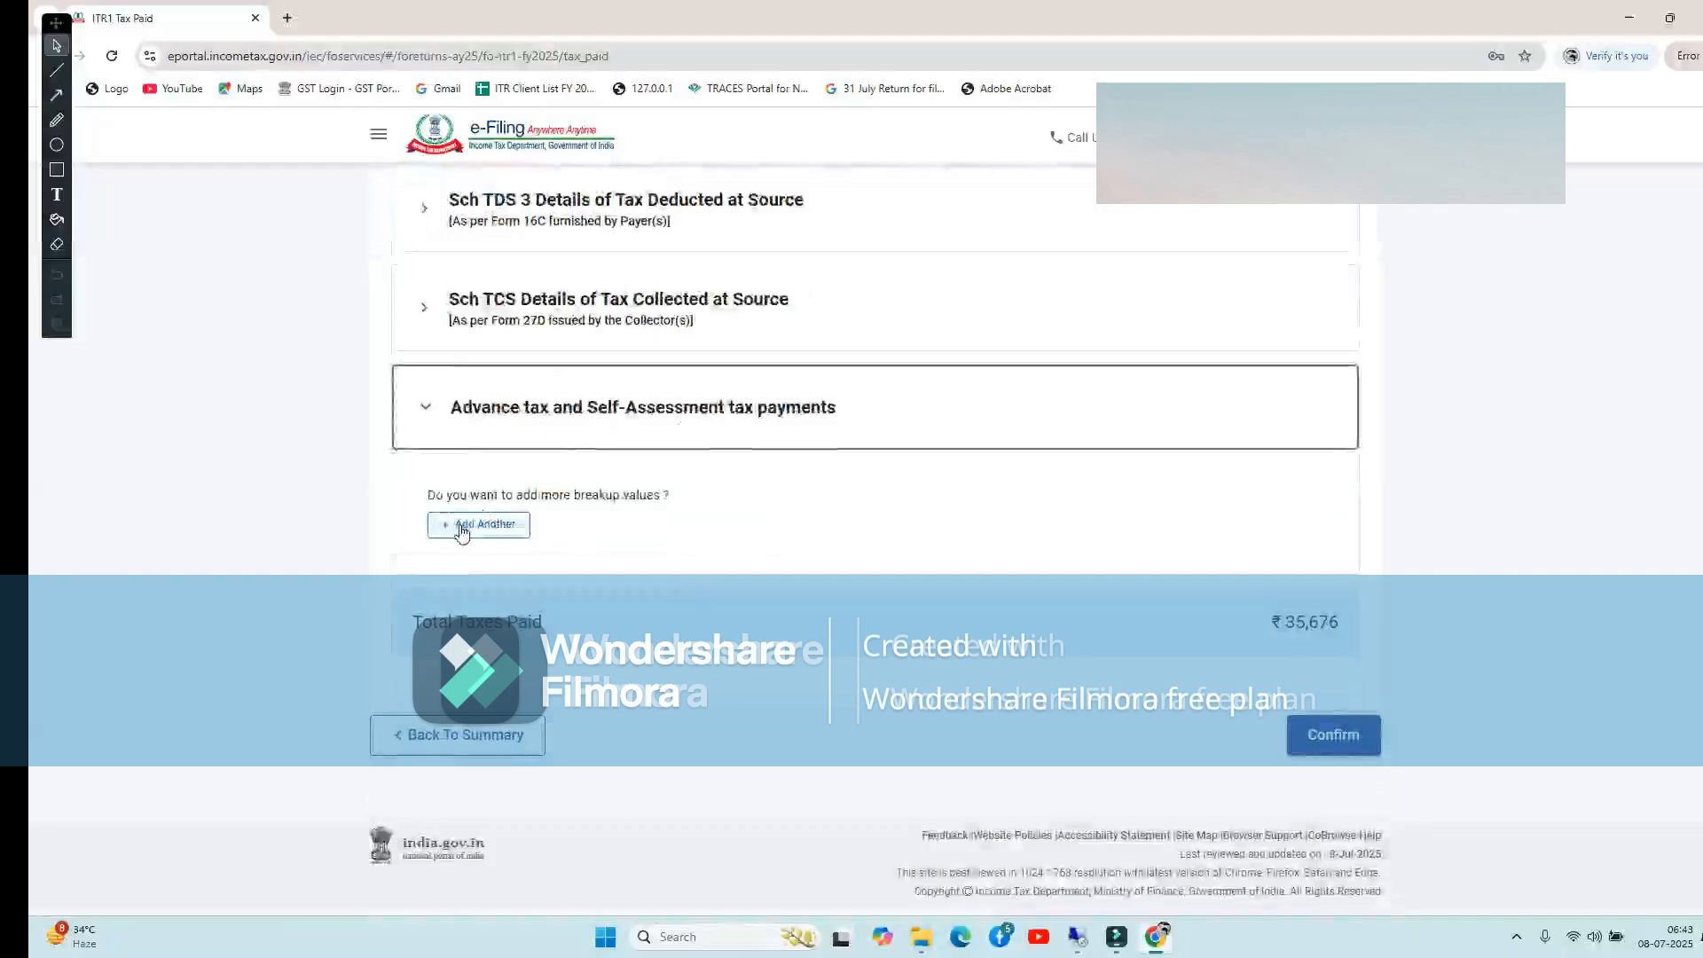
click(461, 525)
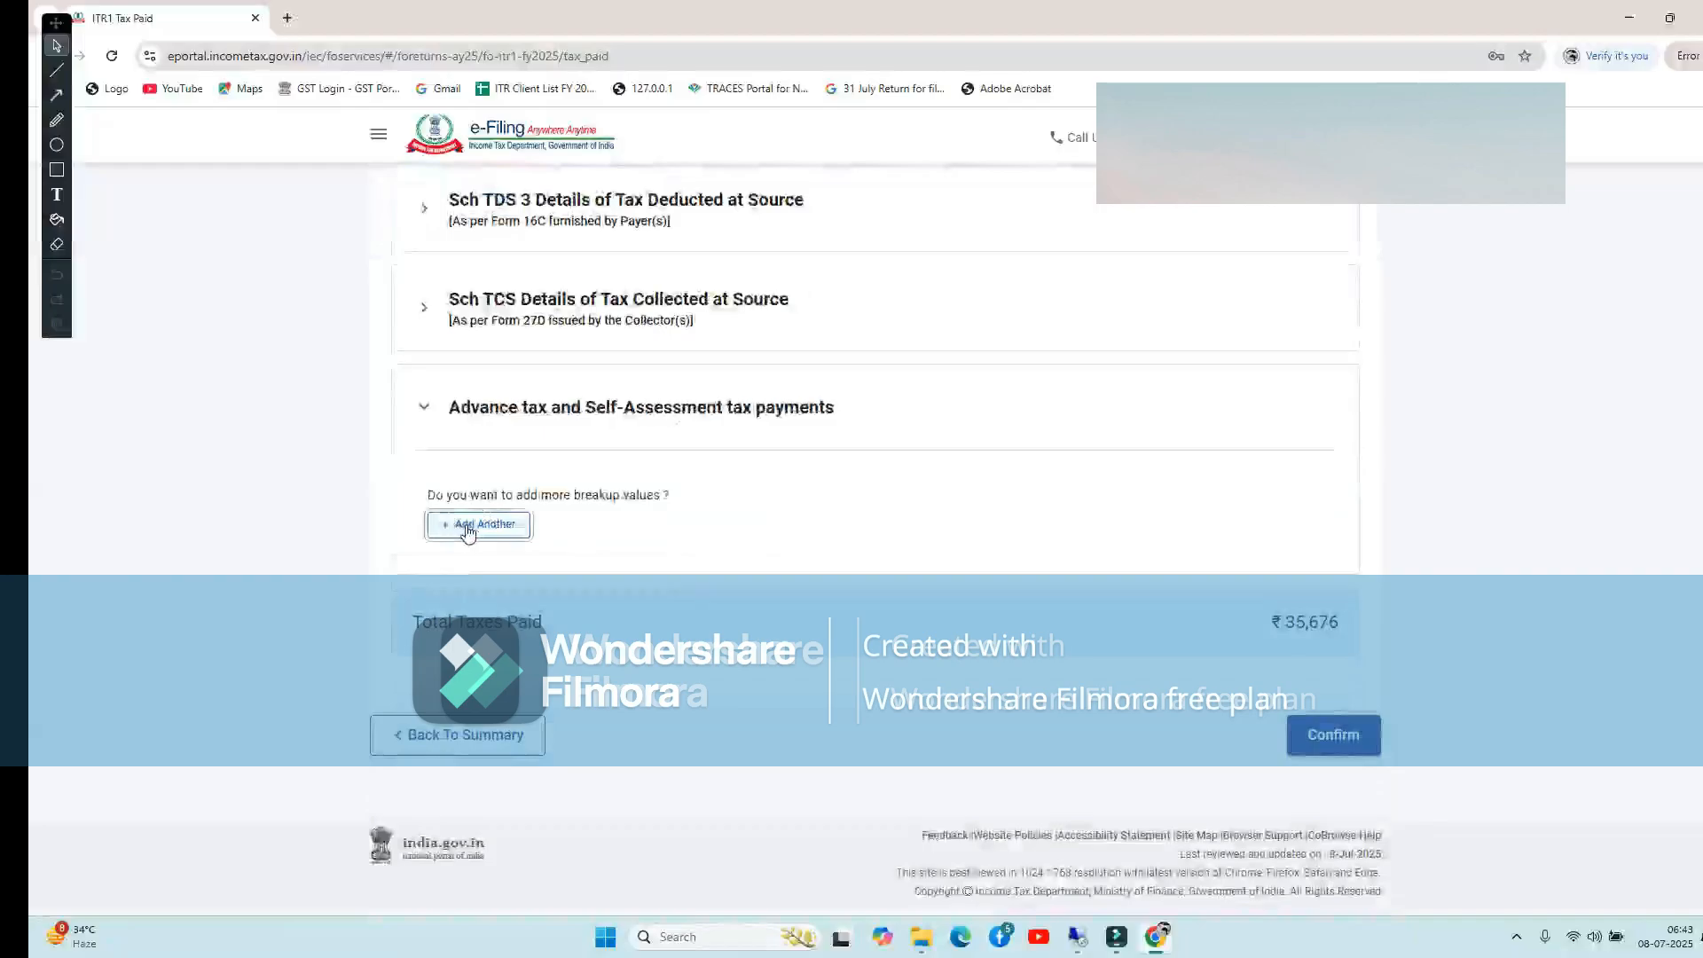
click(604, 430)
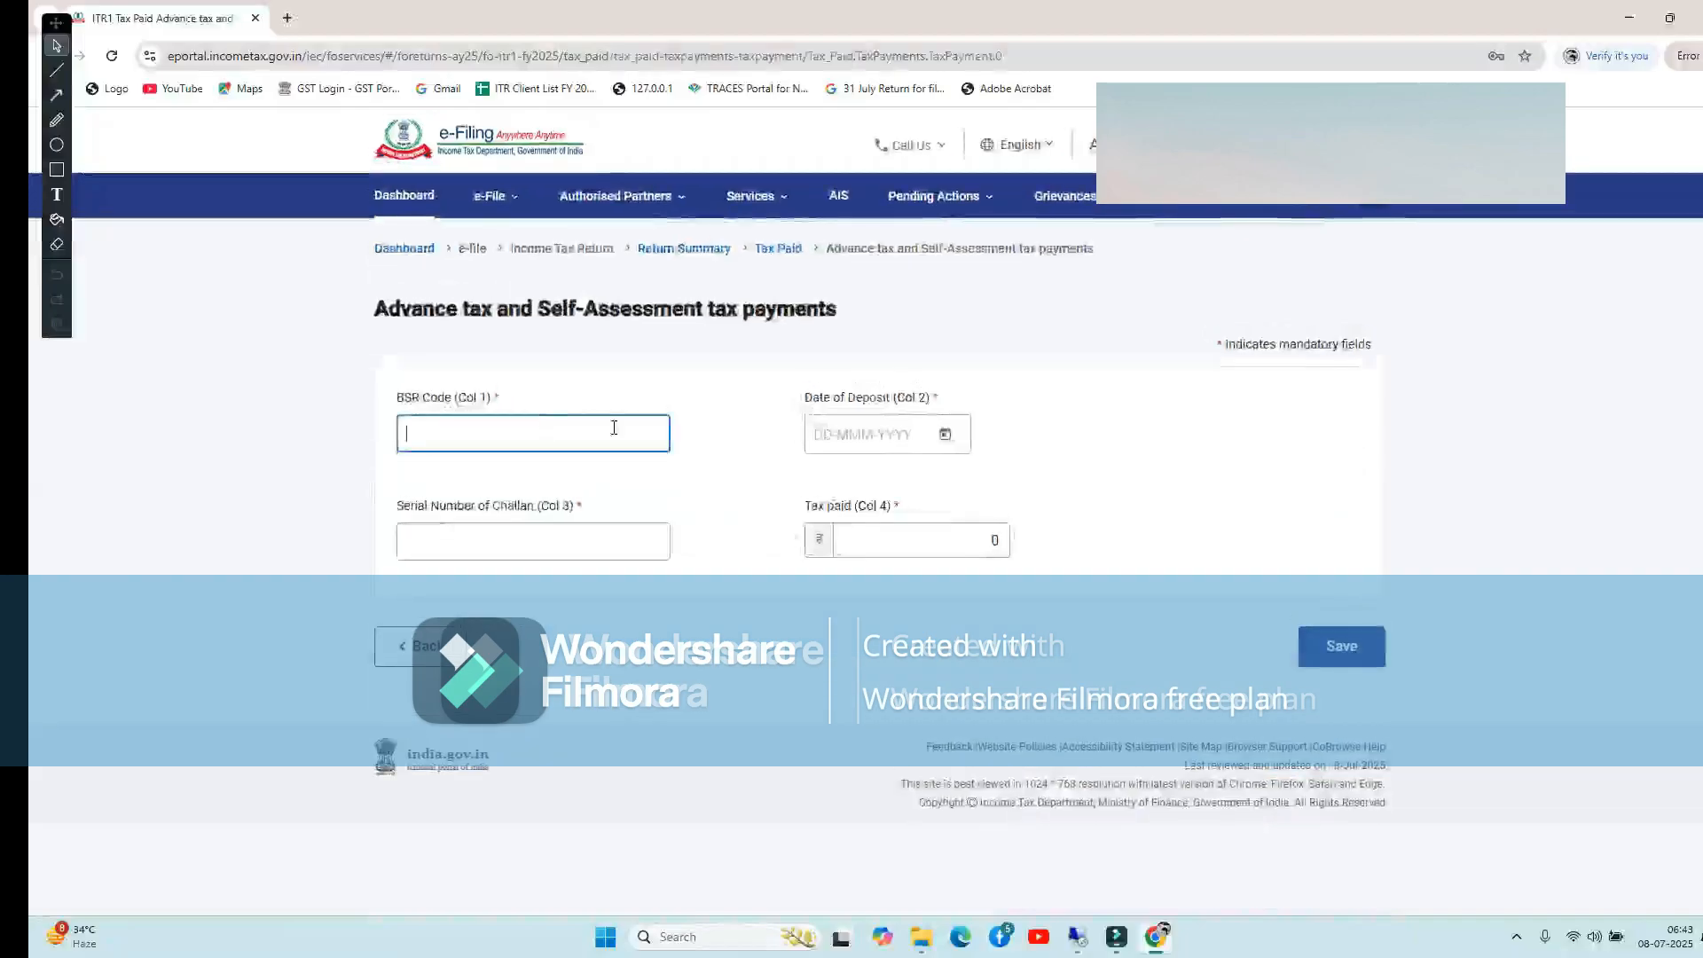
key(Tab)
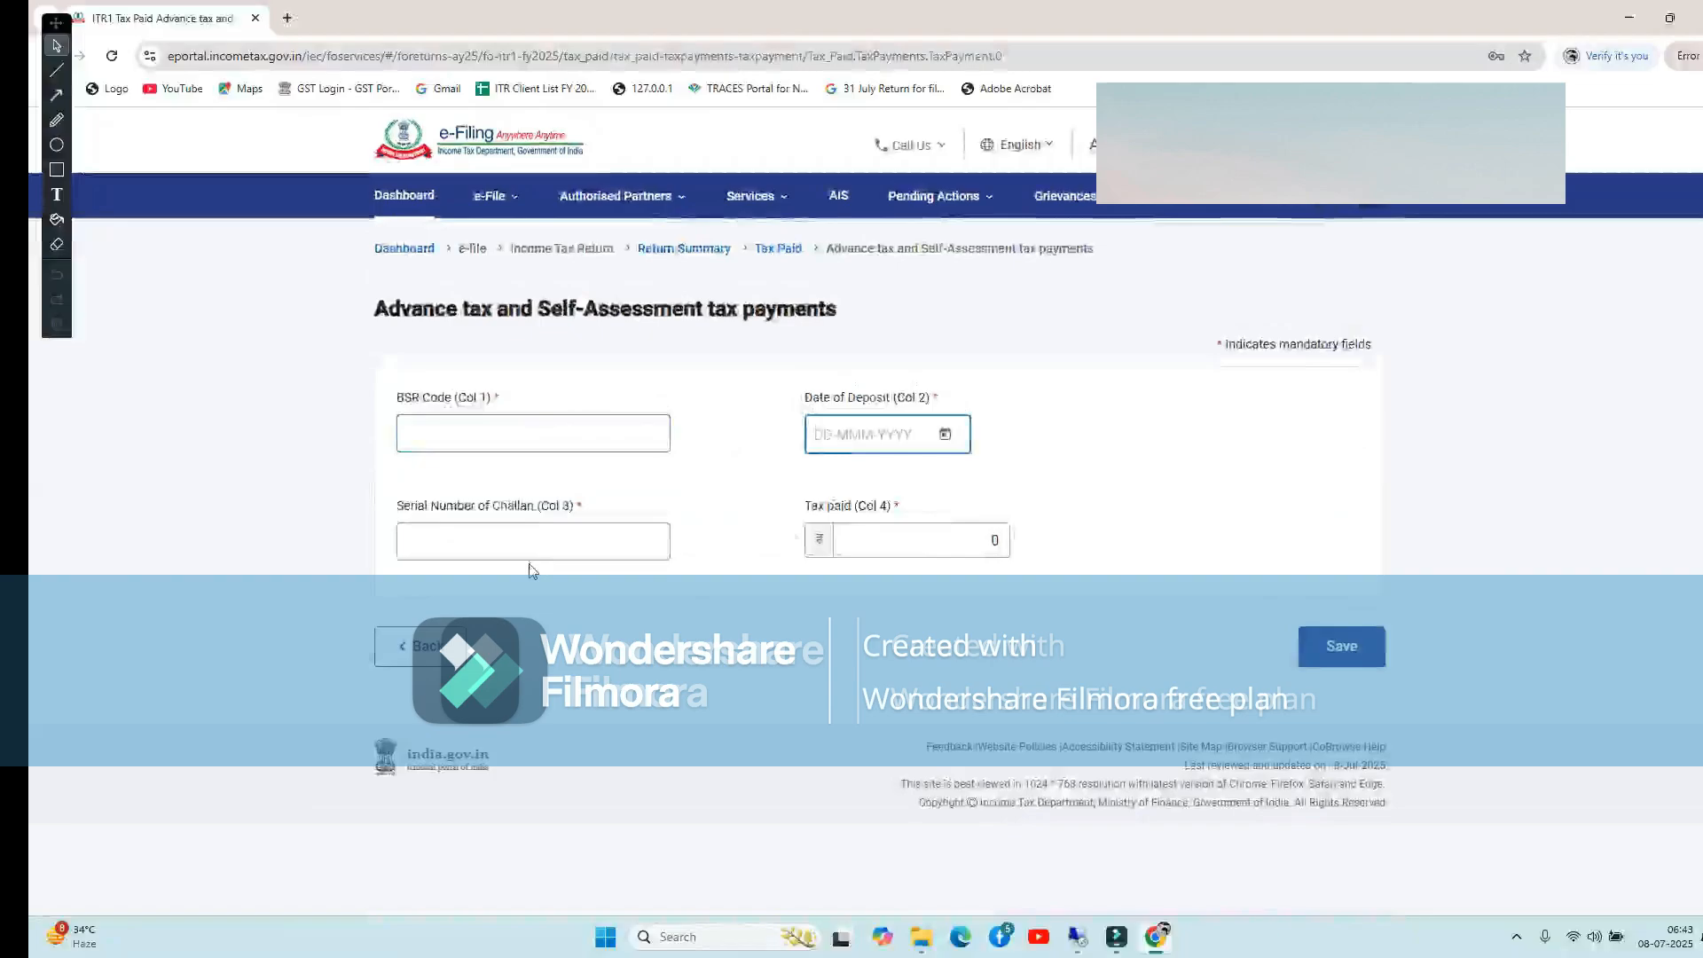
click(589, 538)
click(918, 533)
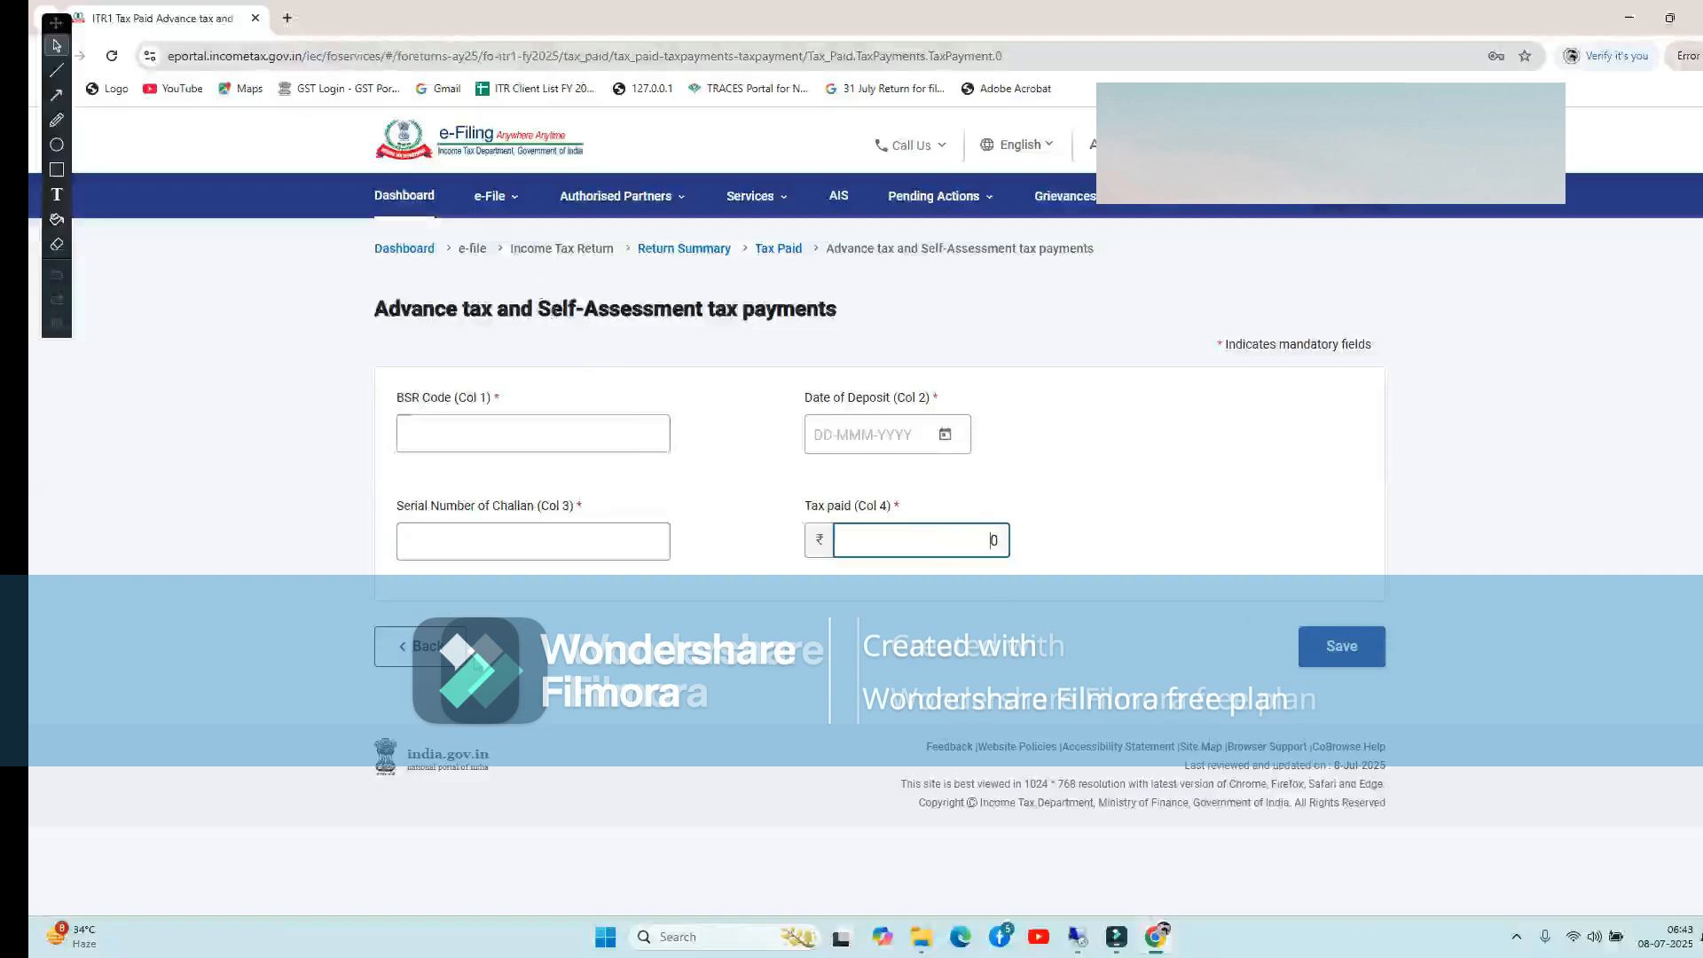
click(430, 654)
Confirm the Tax Paid section and open the tax liability details from the Return Summary
scroll(1141, 781, down, 4)
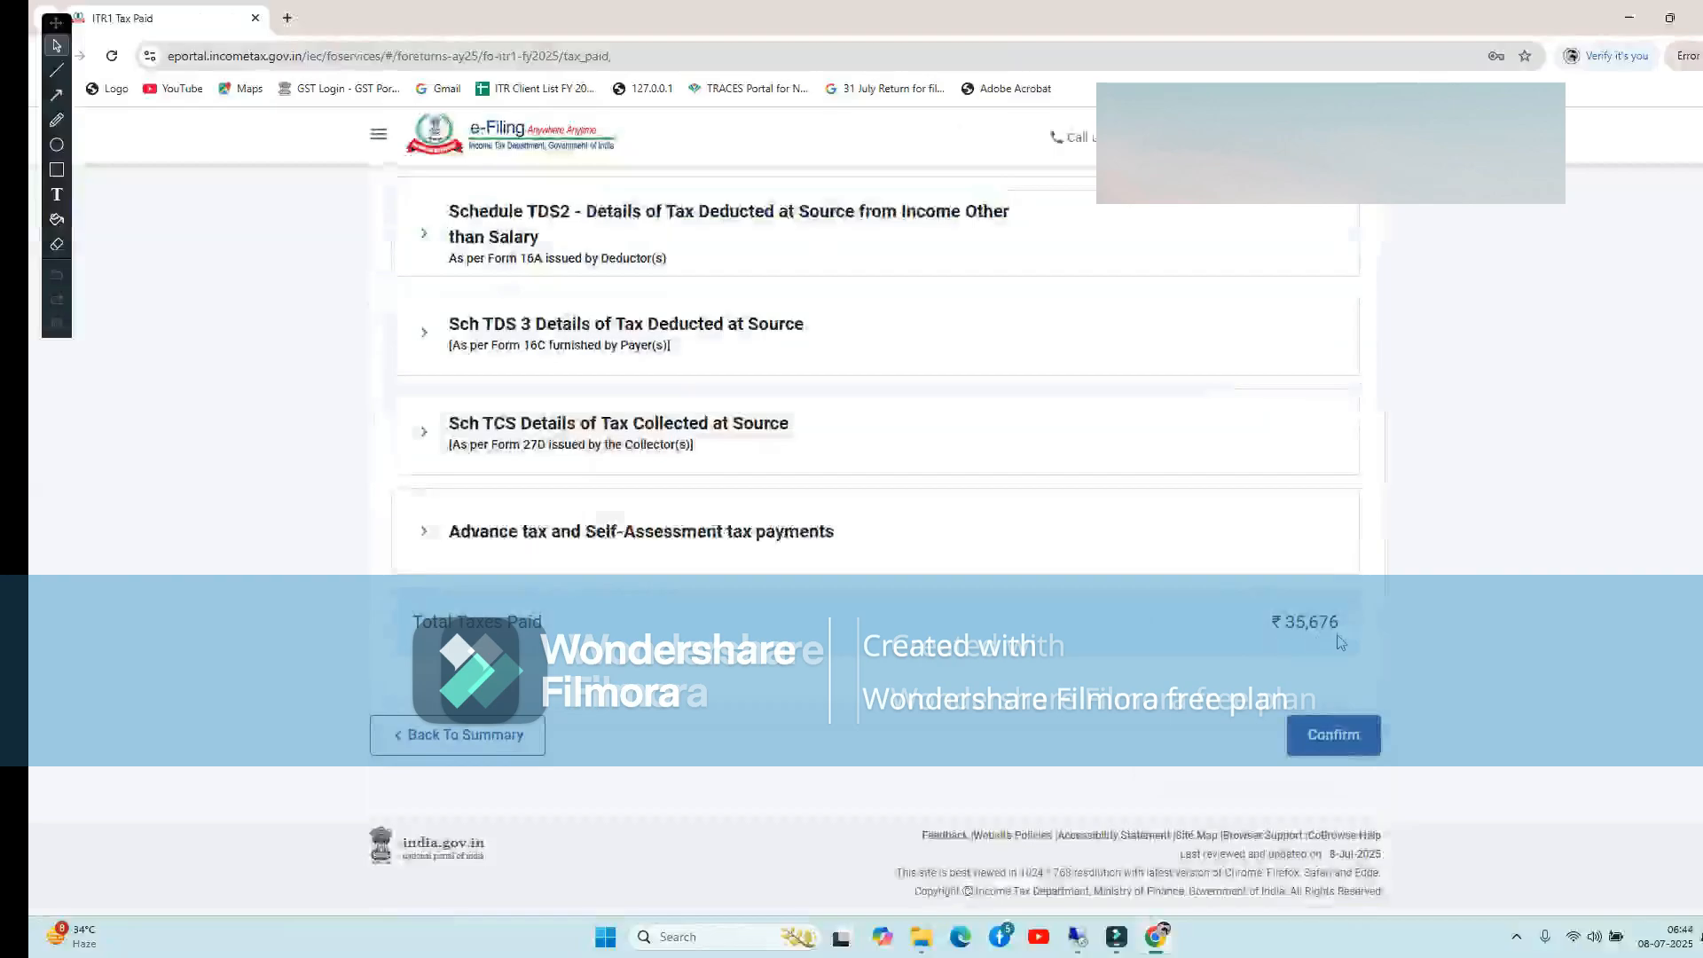
click(1336, 744)
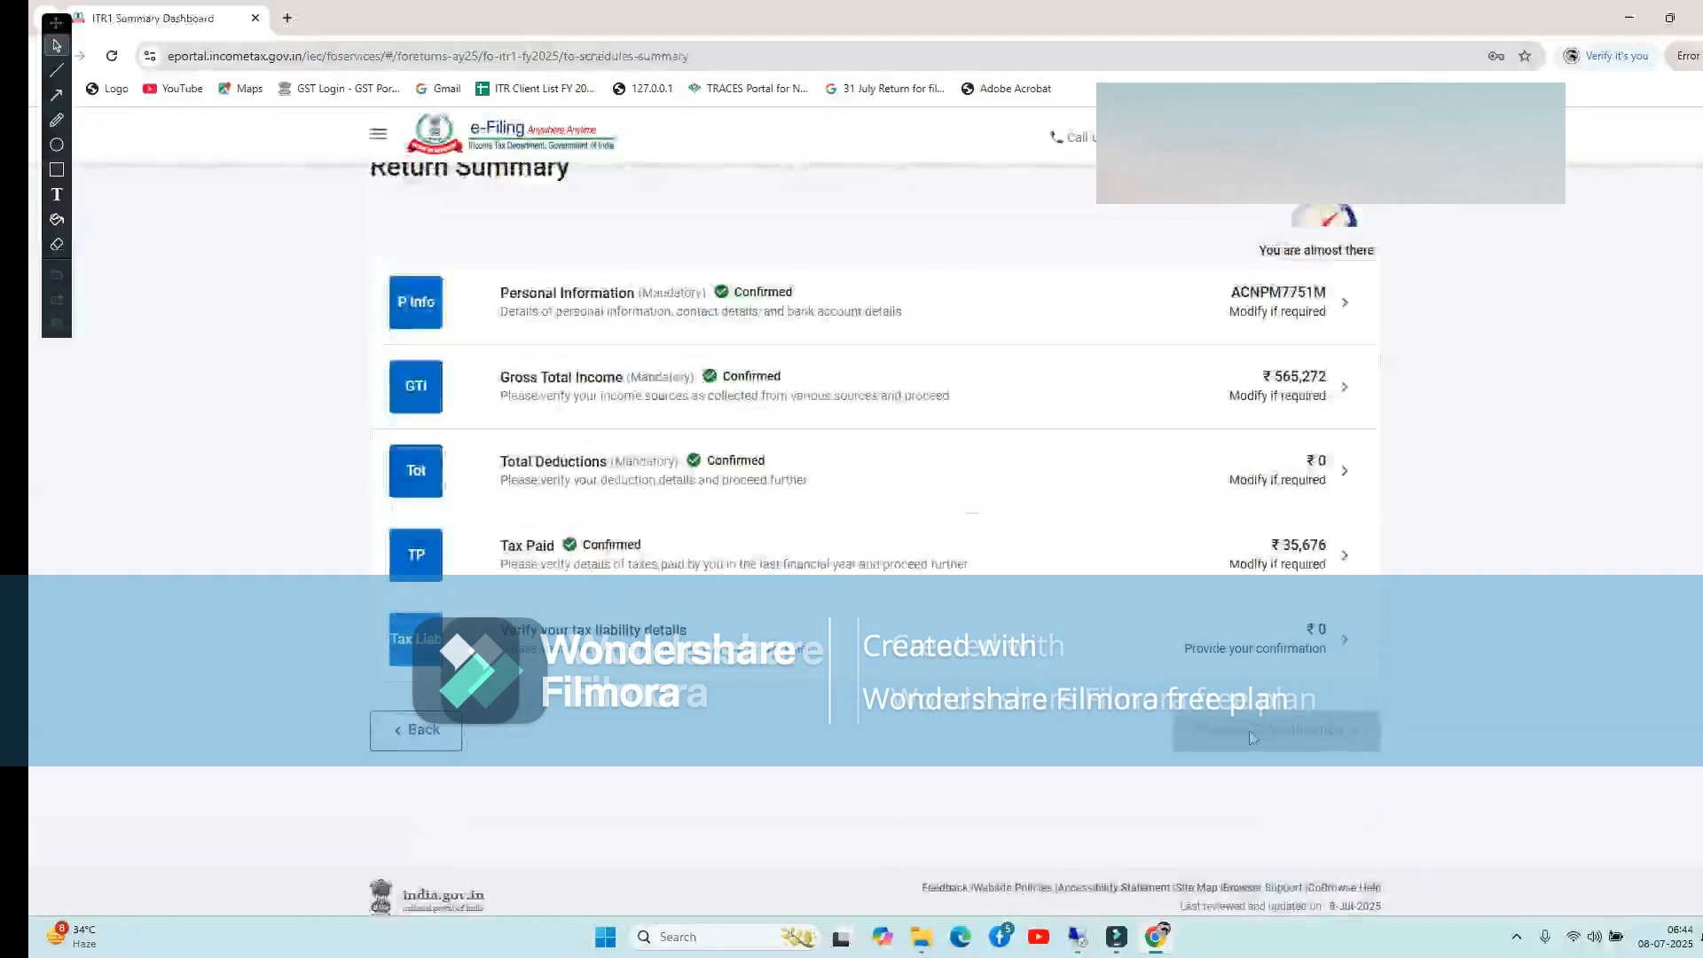
click(884, 654)
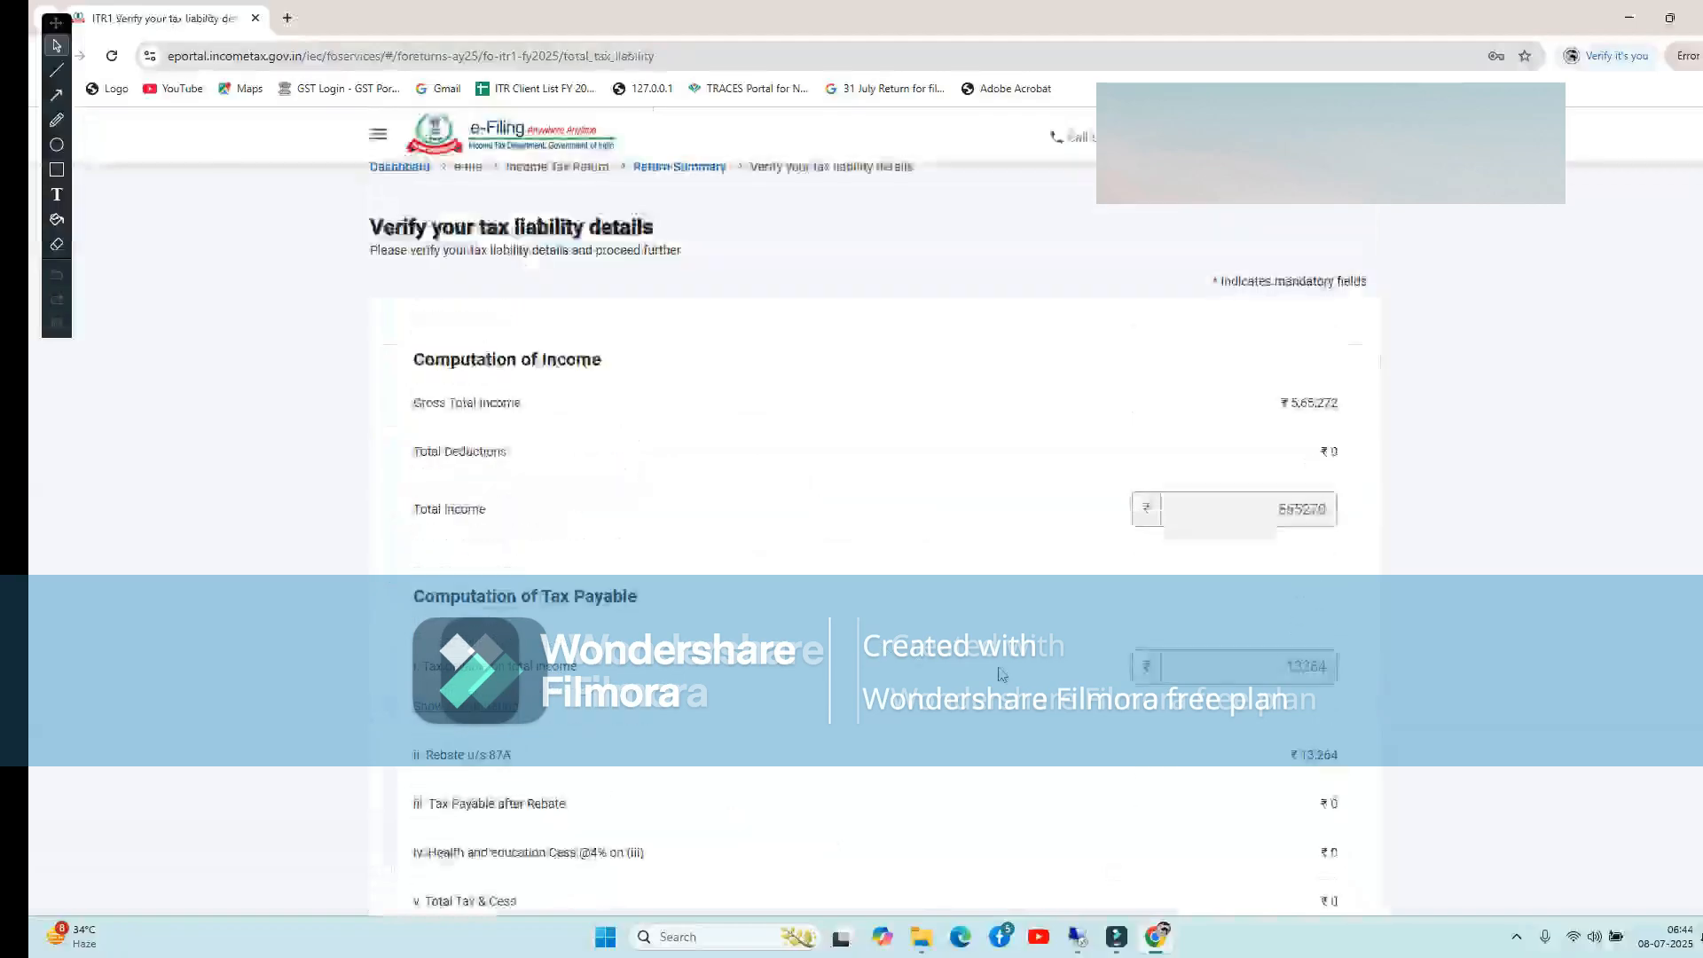
Review the income, tax payable, rebate, interest and fee computations, and confirm the tax liability details
scroll(1000, 674, down, 5)
scroll(1001, 674, down, 6)
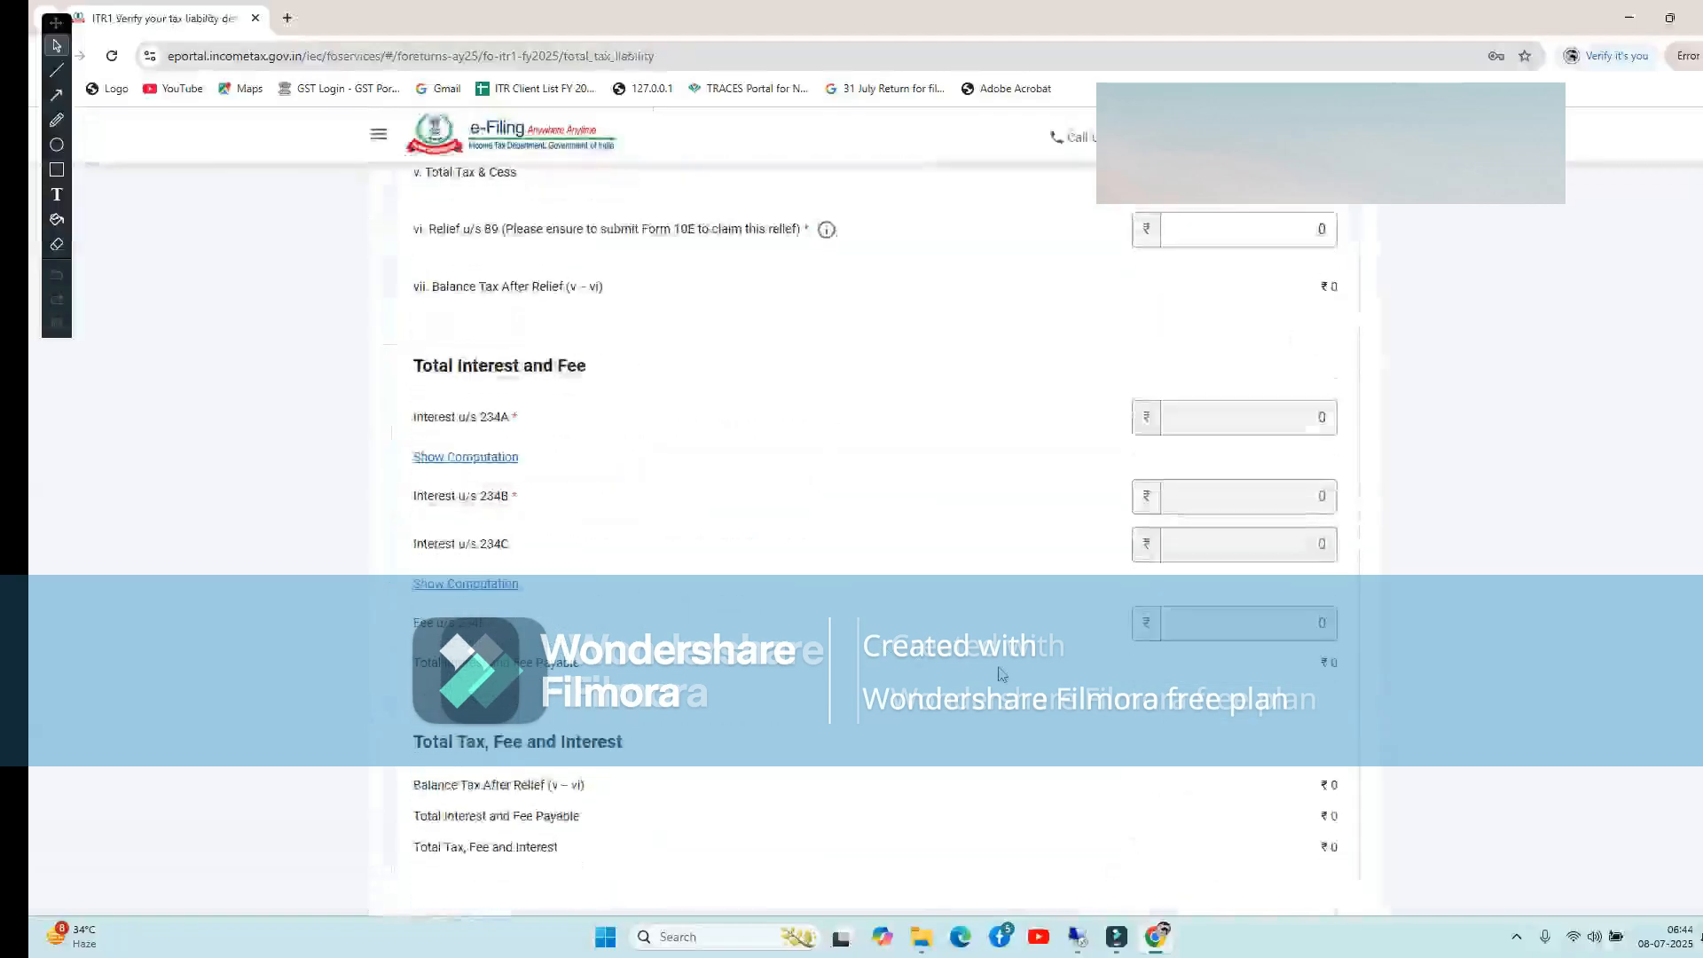
scroll(1001, 674, up, 7)
scroll(1000, 674, up, 4)
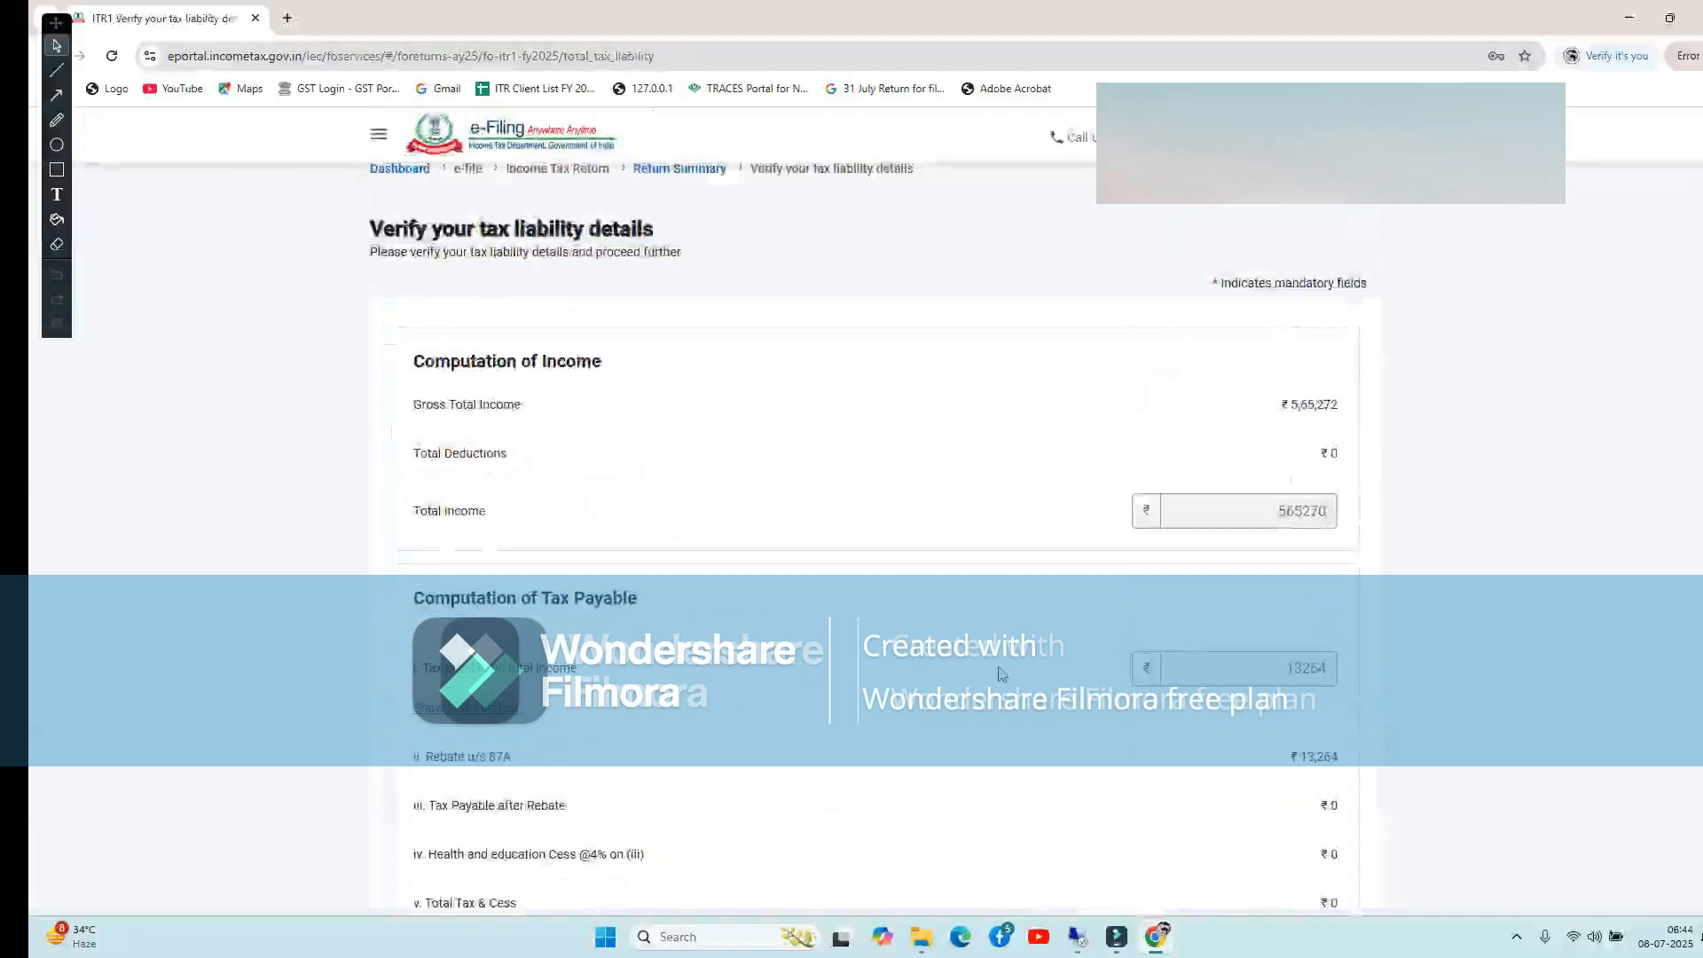
scroll(1001, 674, down, 5)
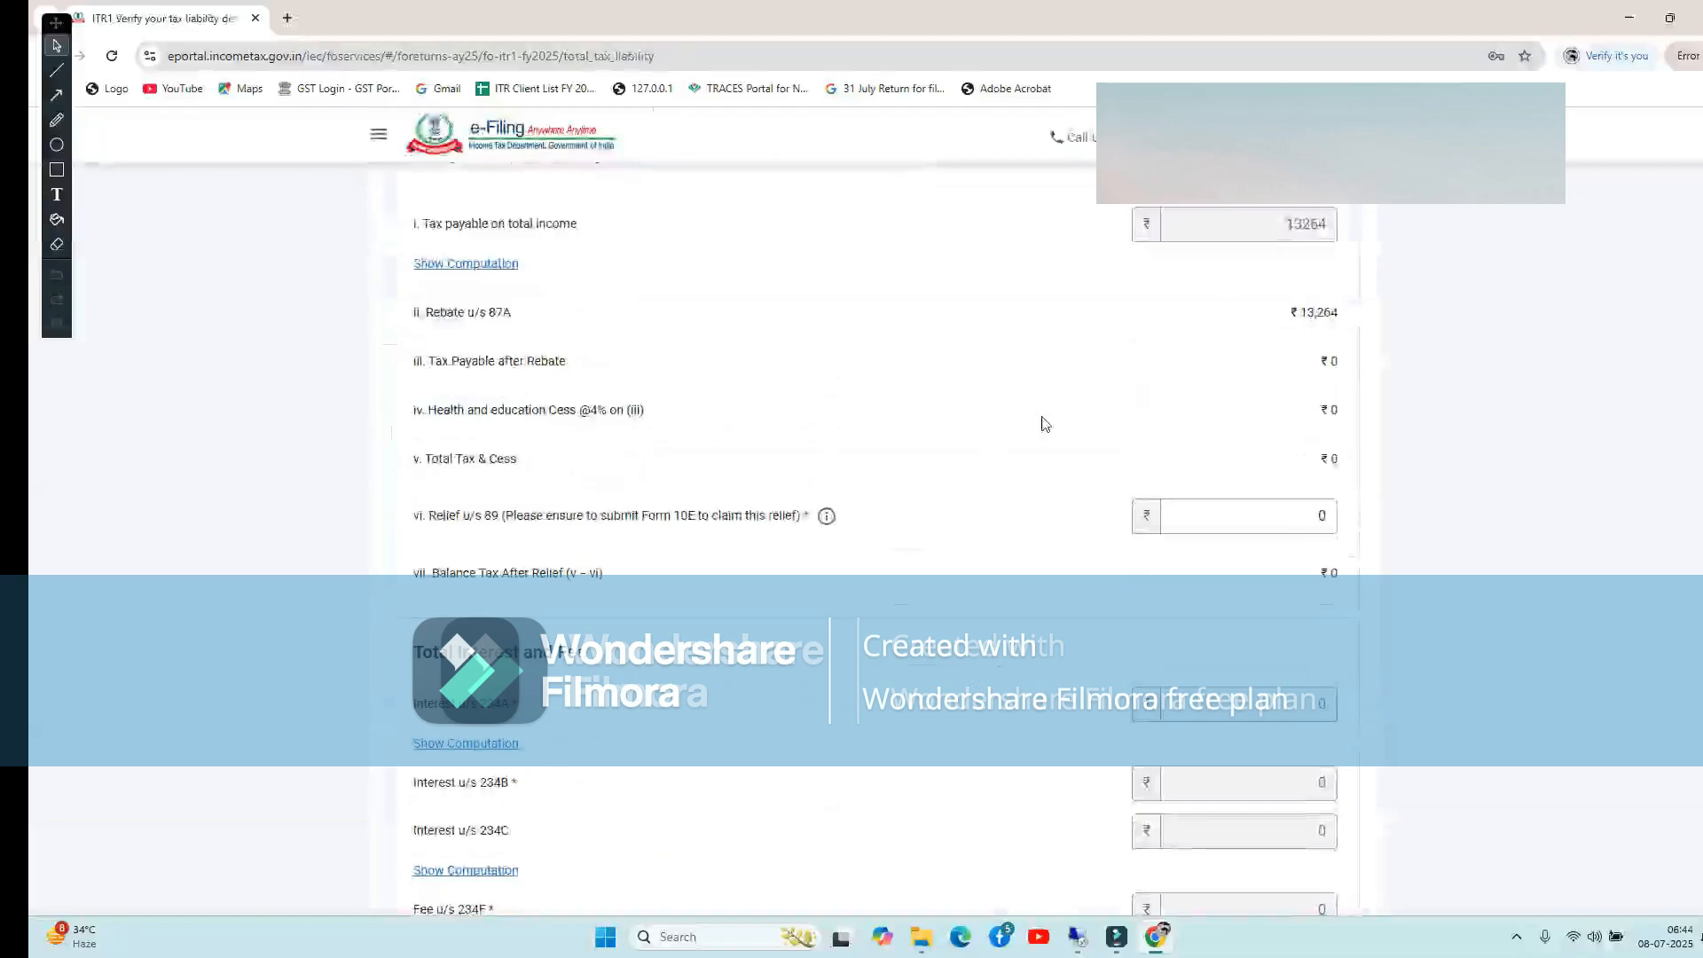
scroll(1345, 342, down, 4)
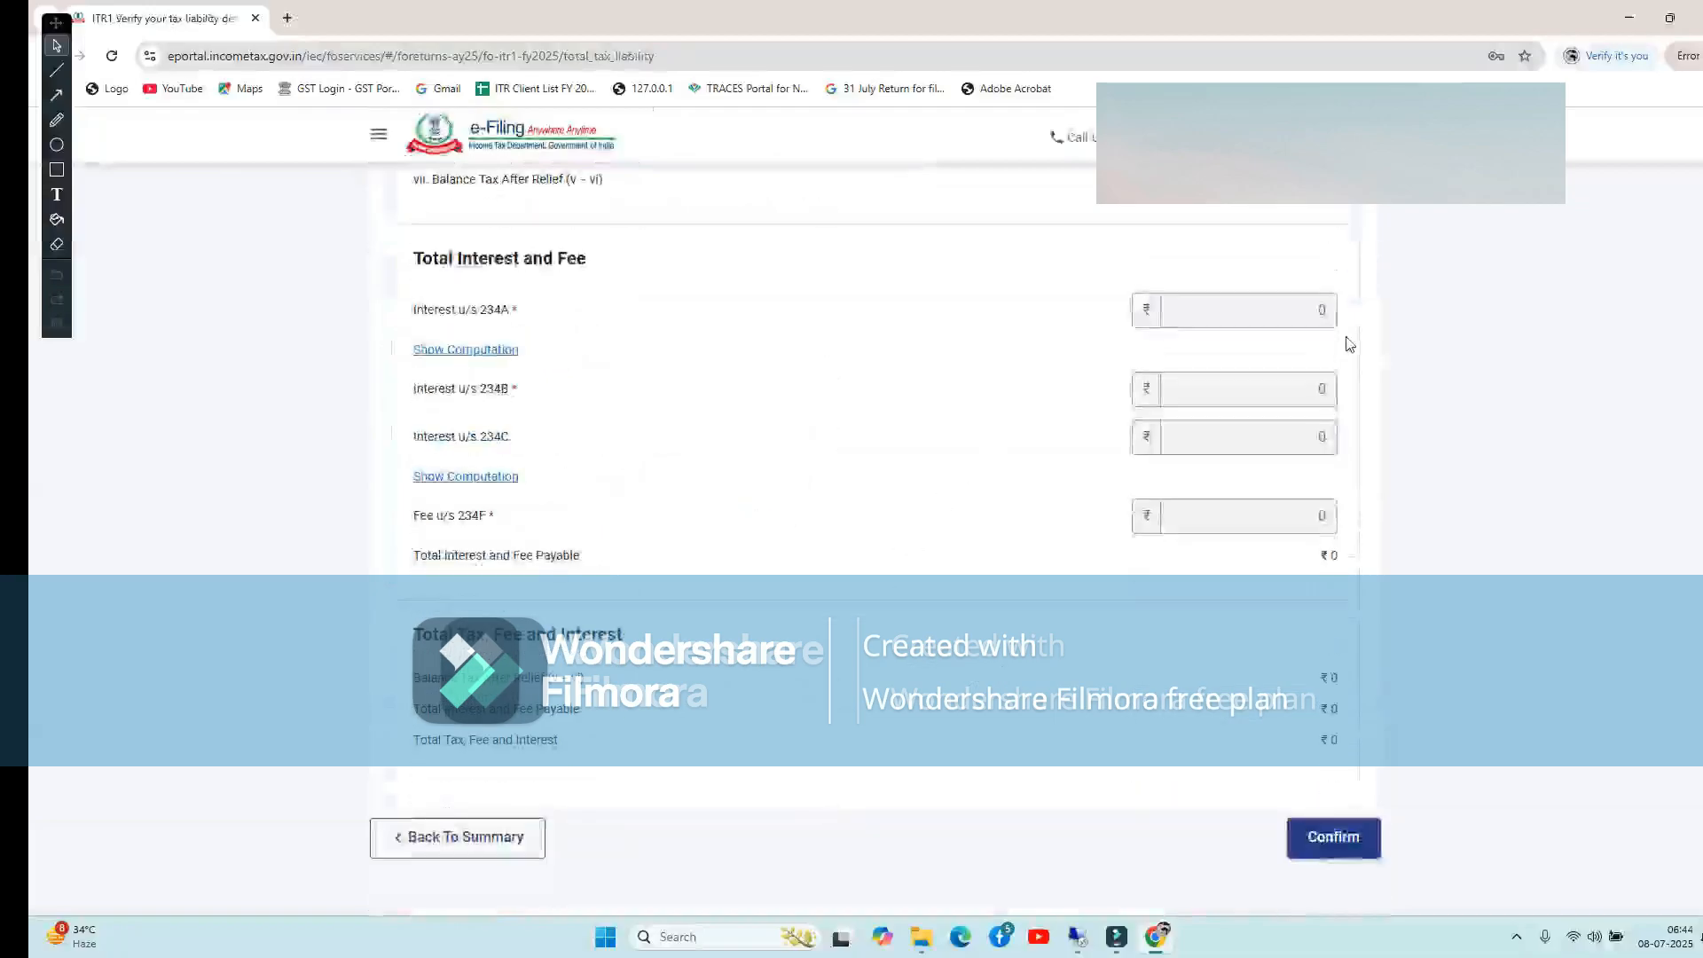
click(1333, 837)
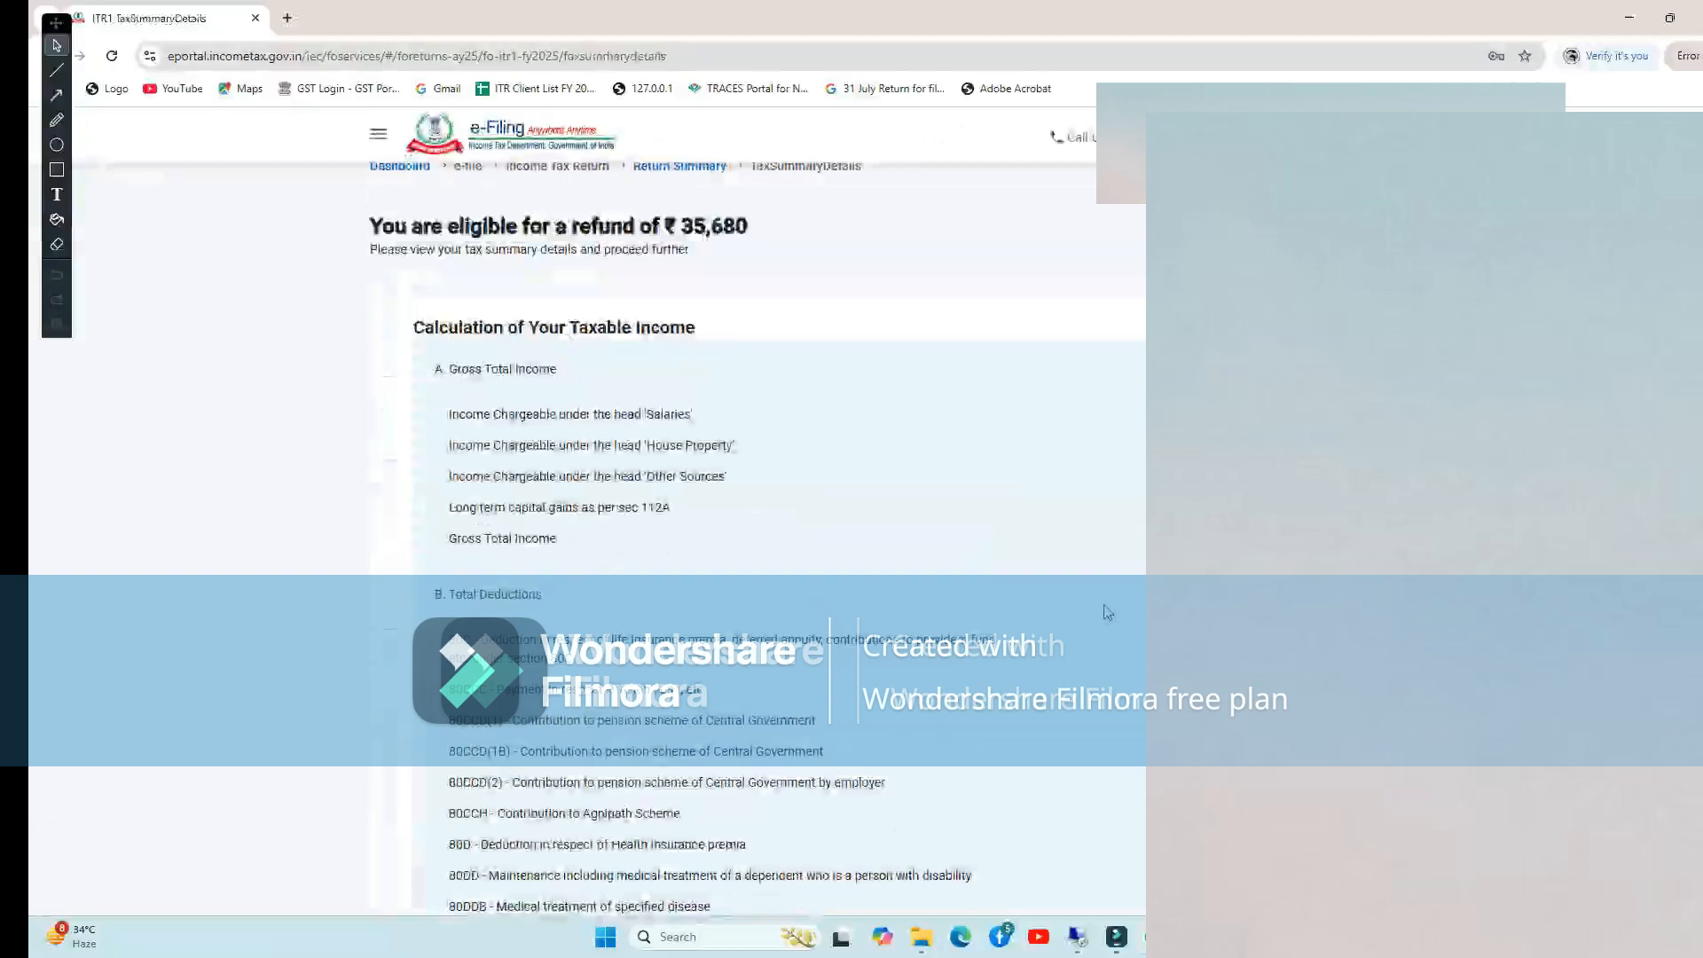
Review the tax summary down to Amount Payable/Refund, and proceed to the Preview and Submit Your Return page
scroll(1107, 612, down, 4)
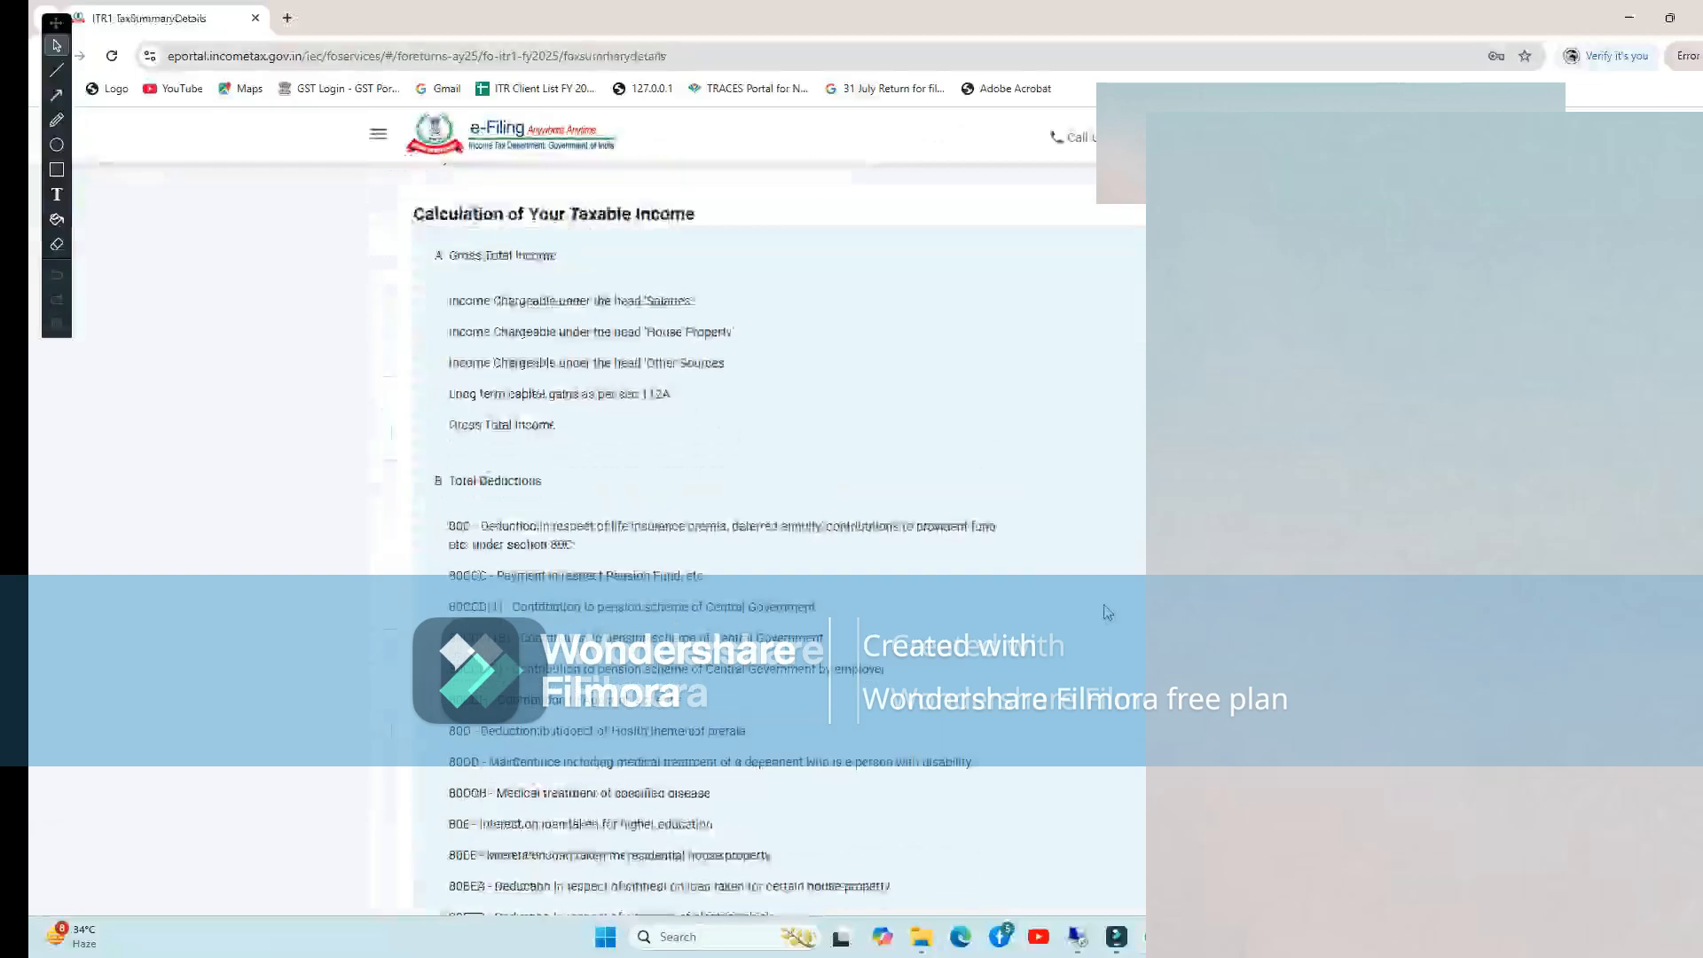
scroll(1107, 612, down, 15)
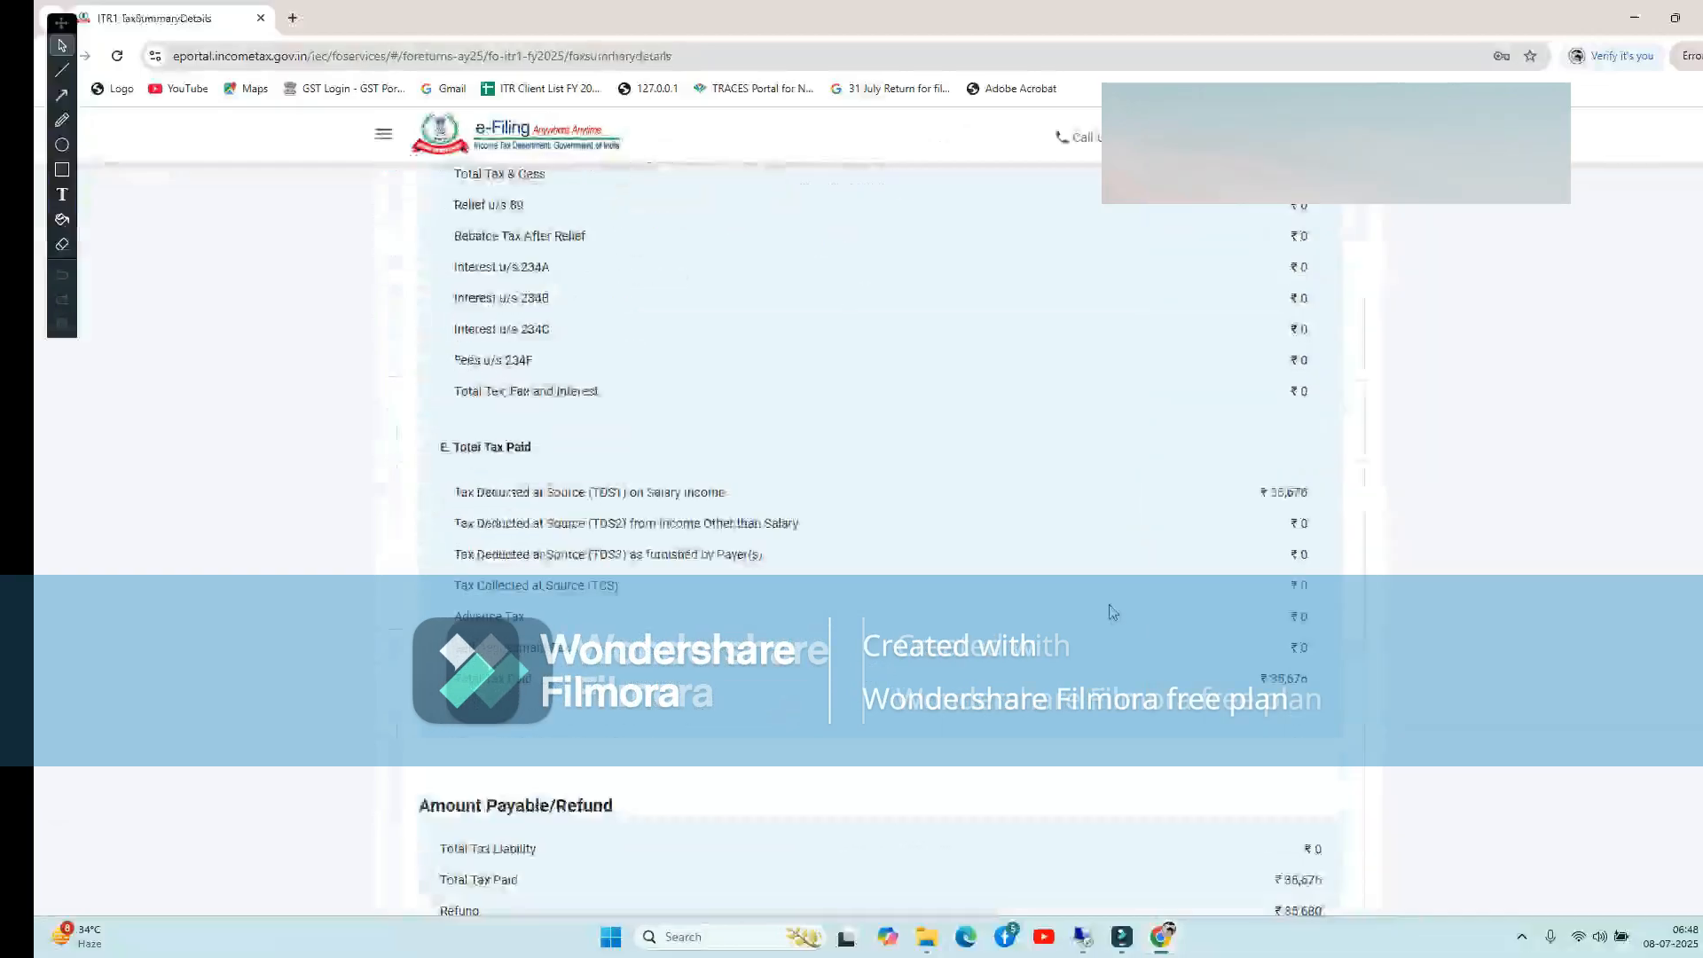
scroll(1261, 616, down, 3)
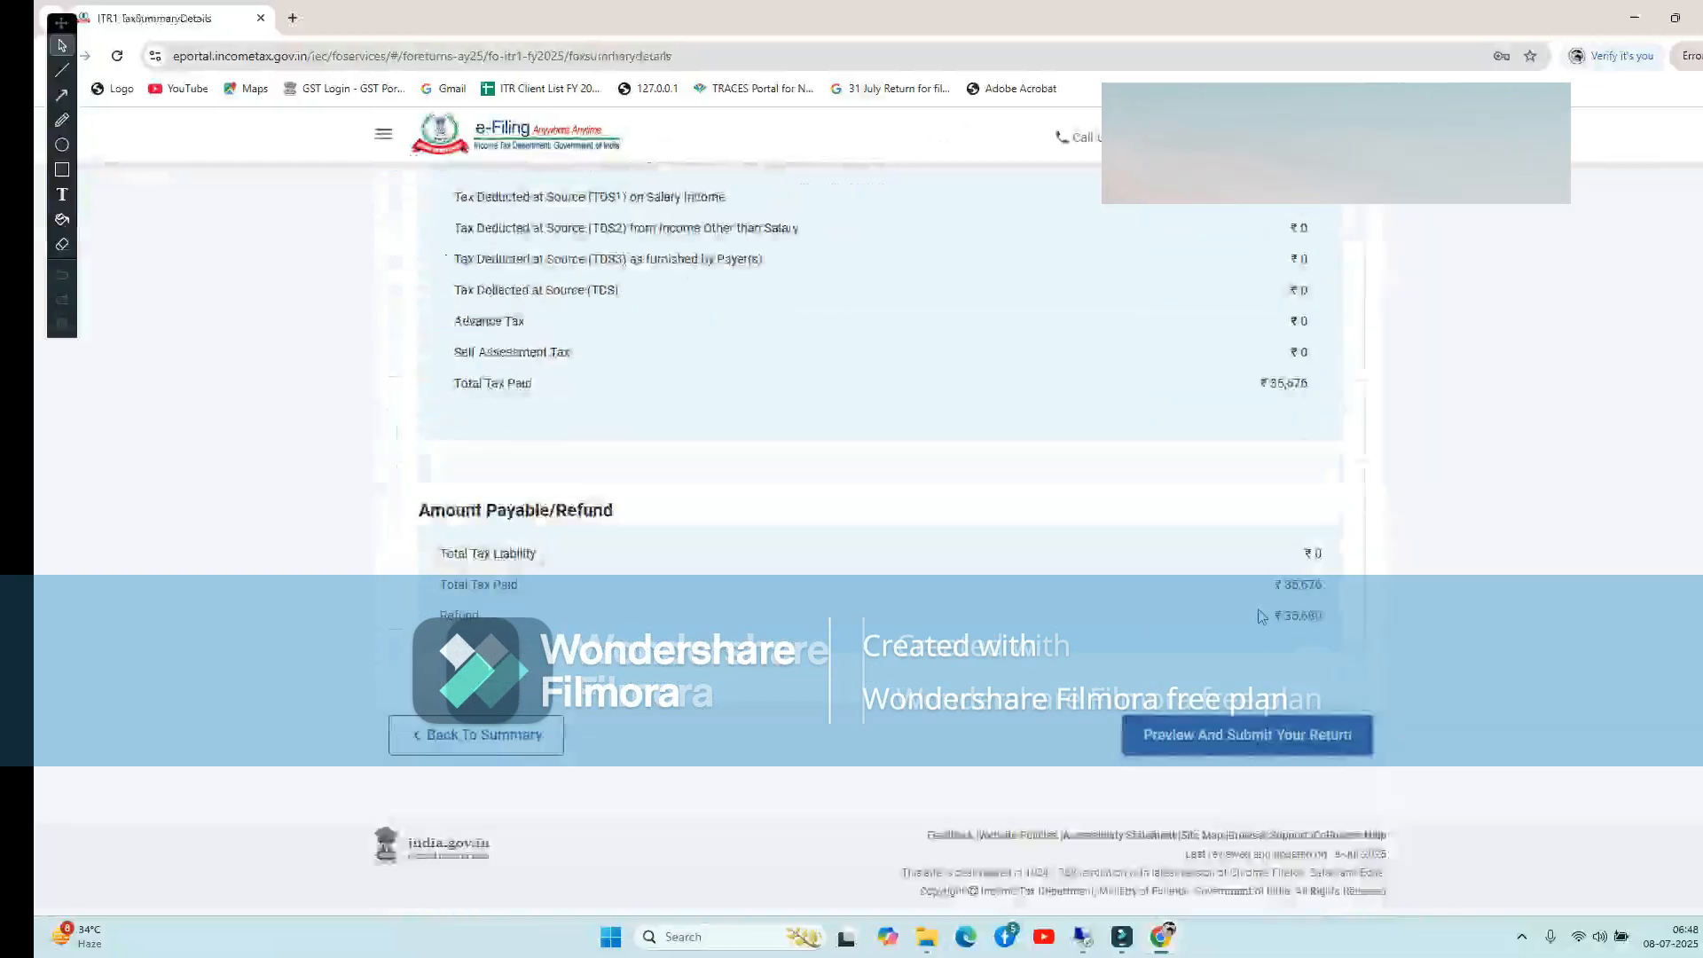
scroll(1116, 608, up, 10)
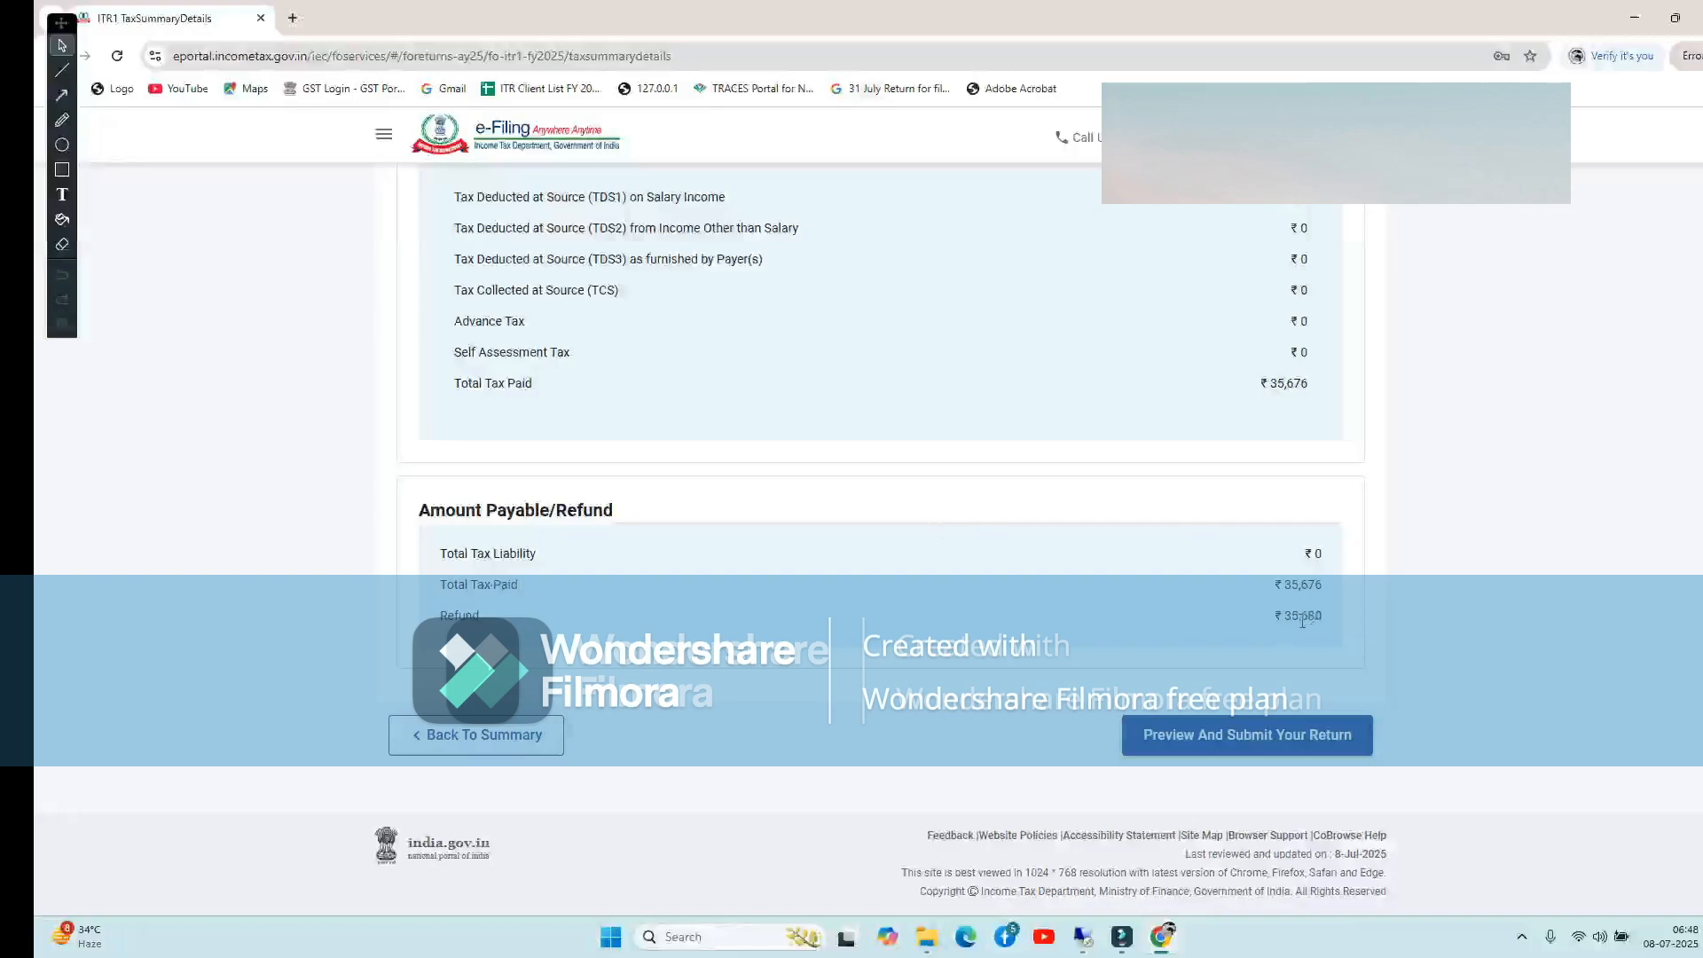
click(1238, 741)
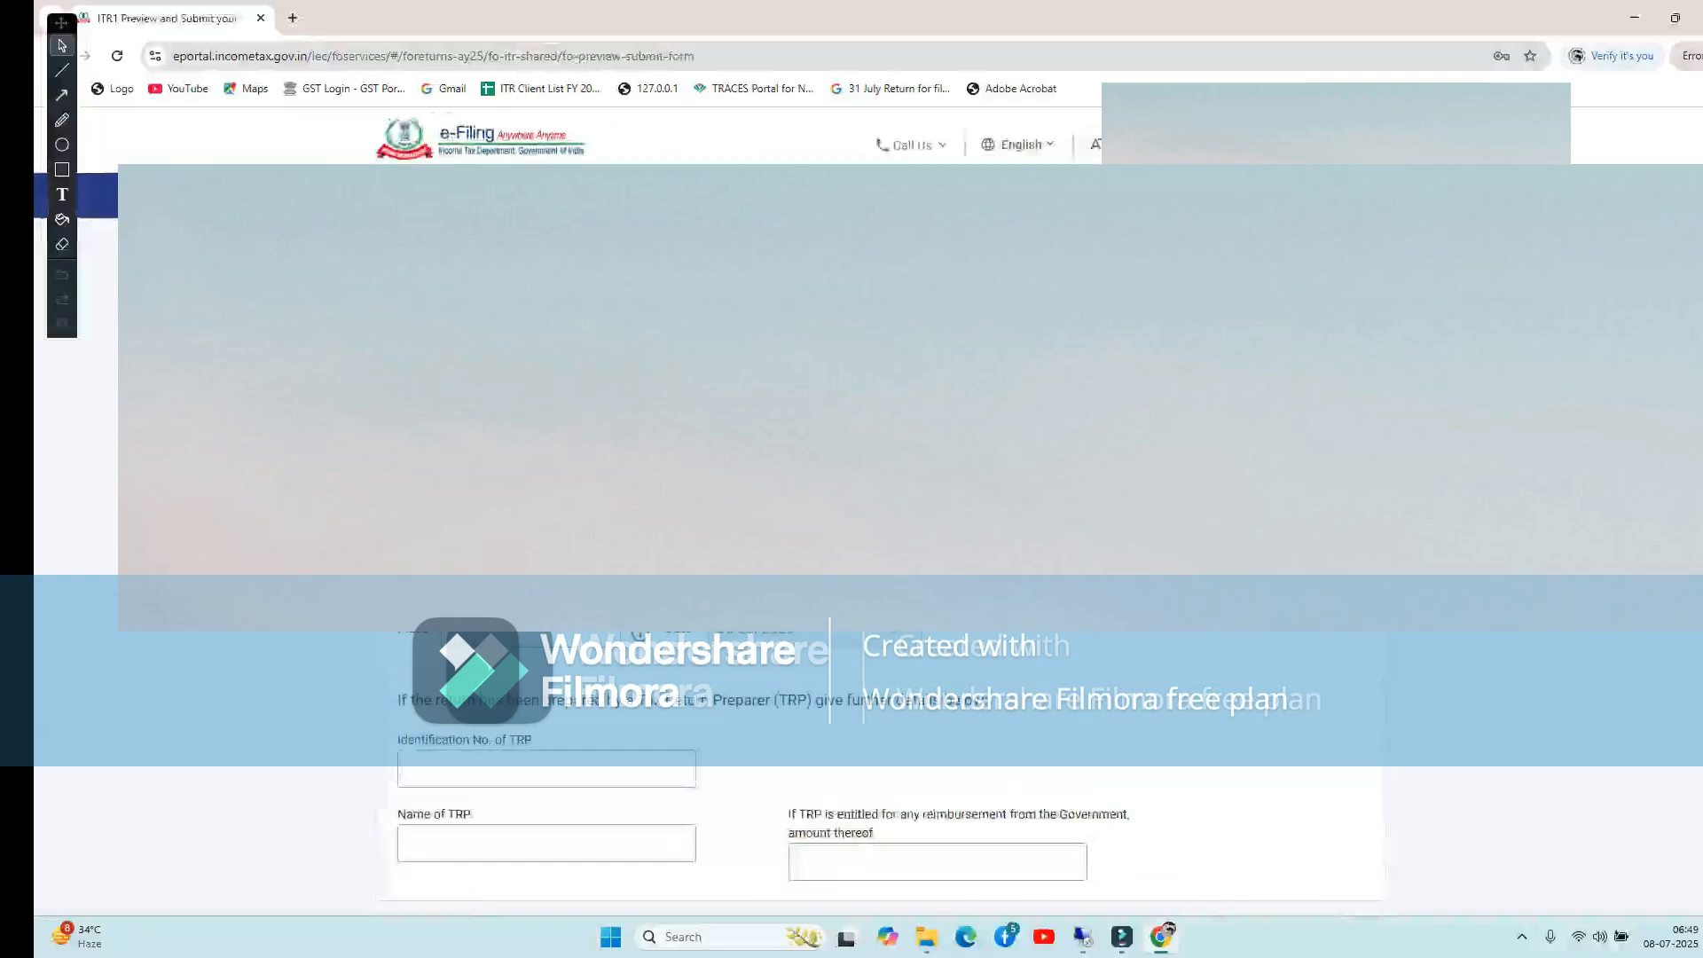
scroll(878, 798, down, 3)
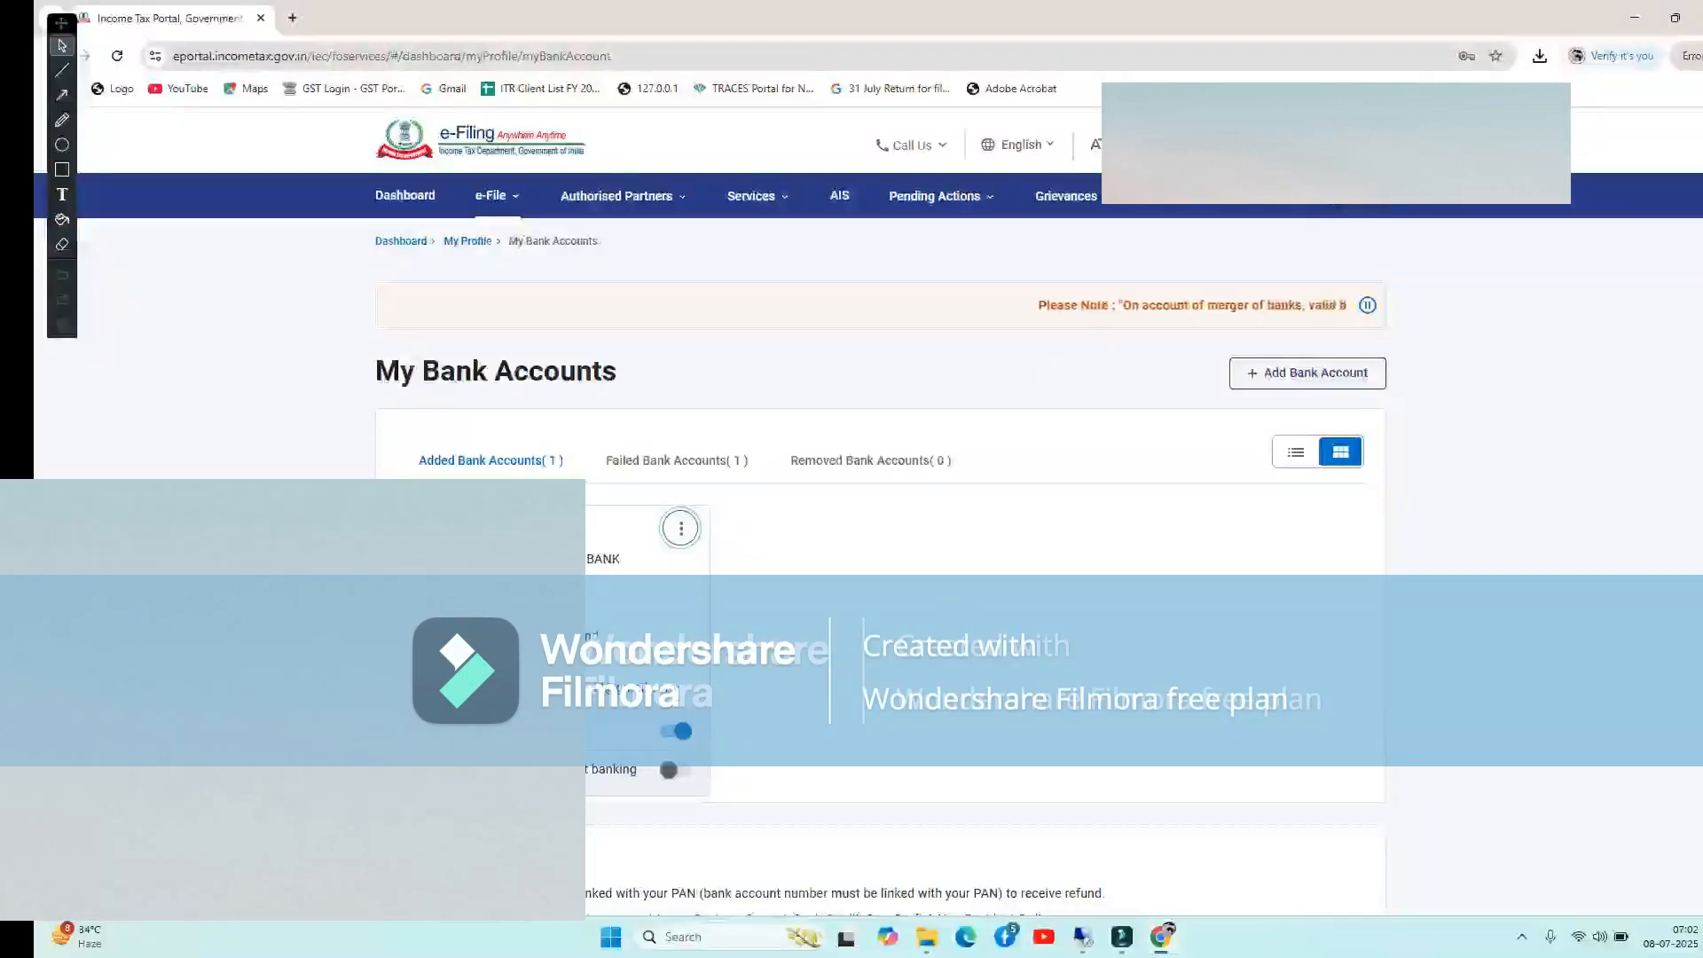
Show the available options for the added account in My Bank Accounts and dismiss them
click(680, 529)
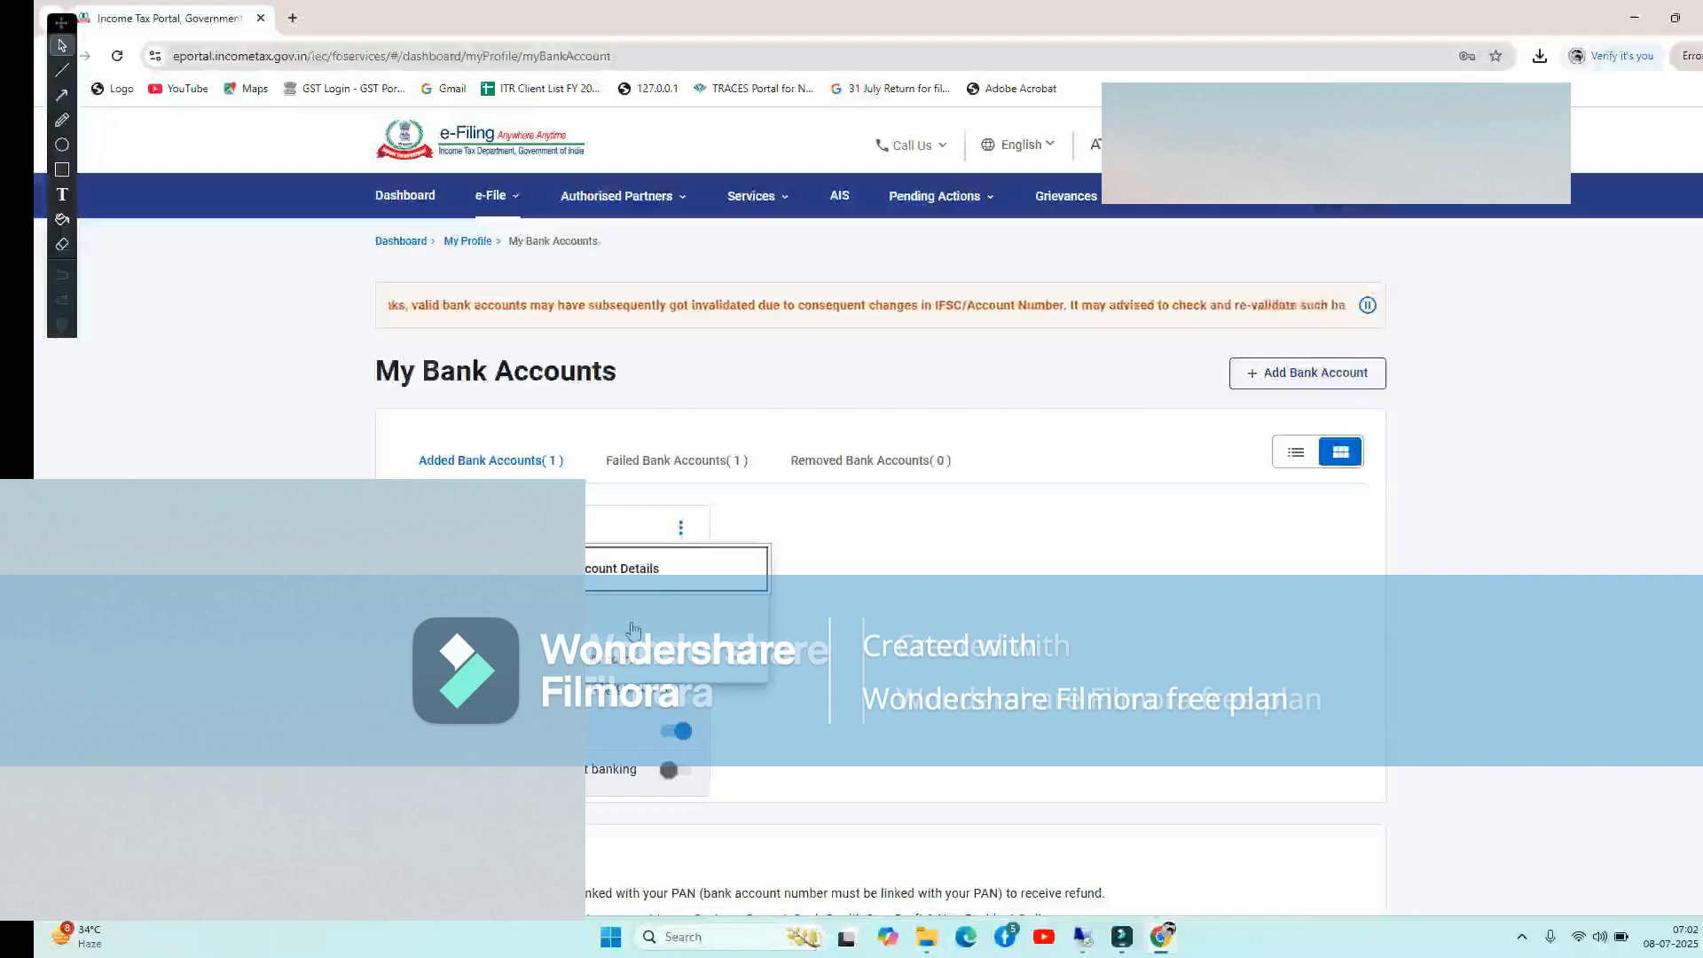
click(946, 670)
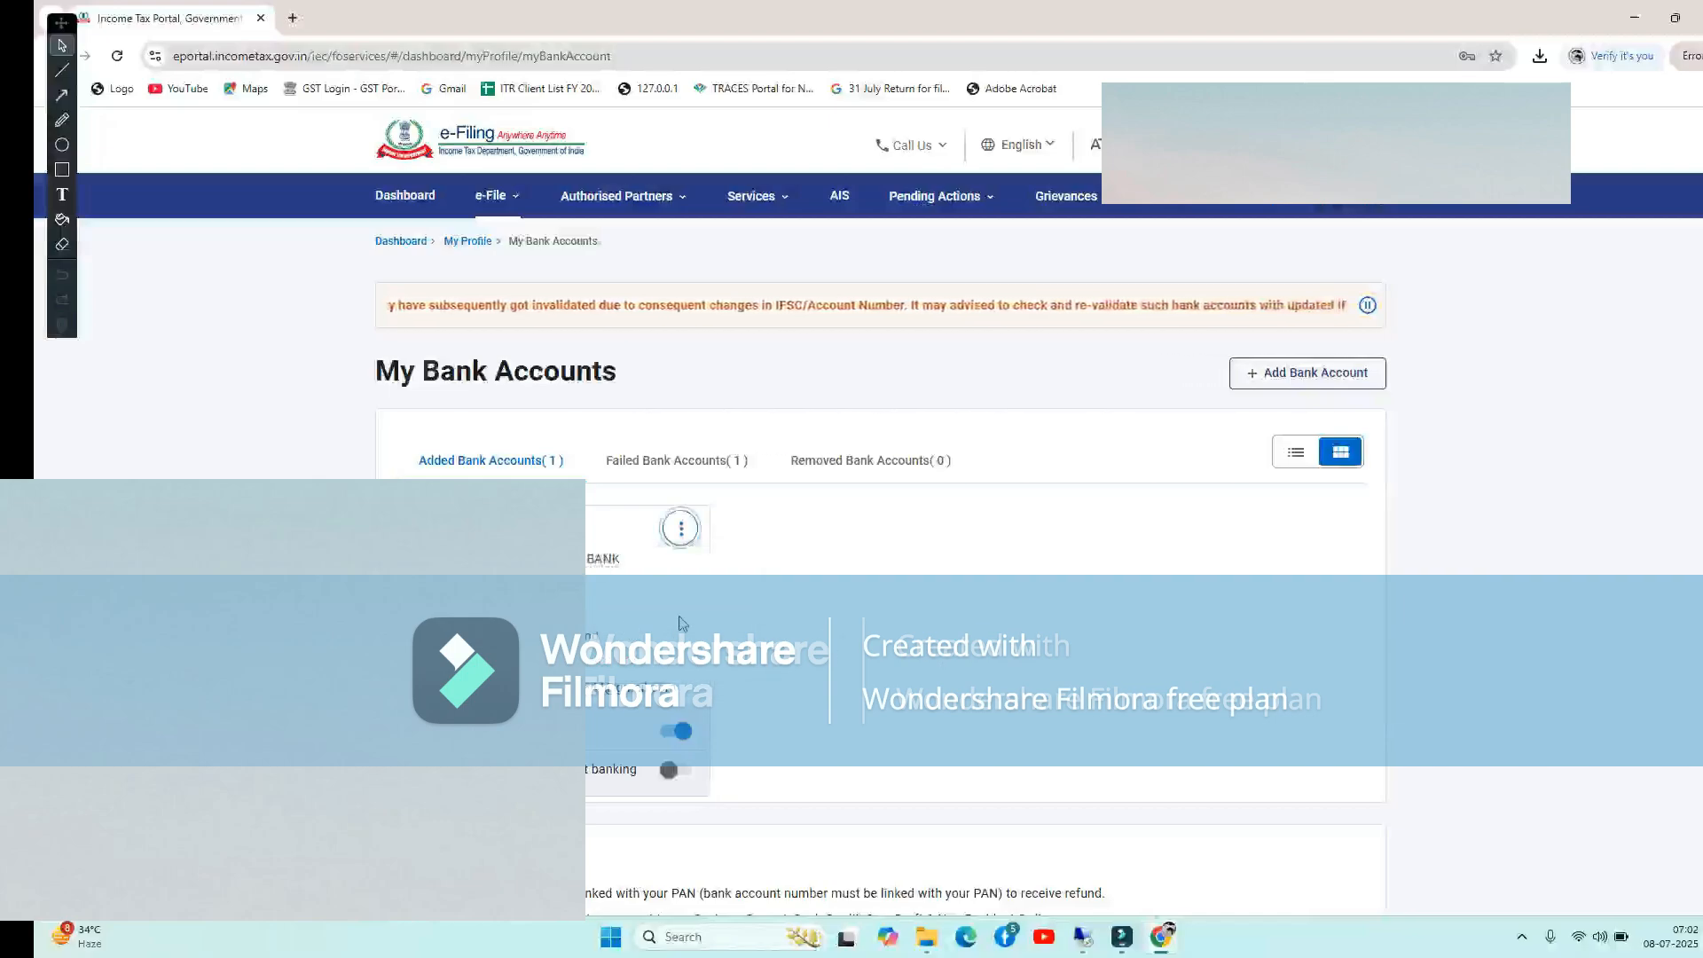
Start income tax return filing for A.Y. 2025-26 in Online mode, resume the saved ITR-1 draft and acknowledge the pre-filled data notice
click(512, 200)
mouse_move(608, 249)
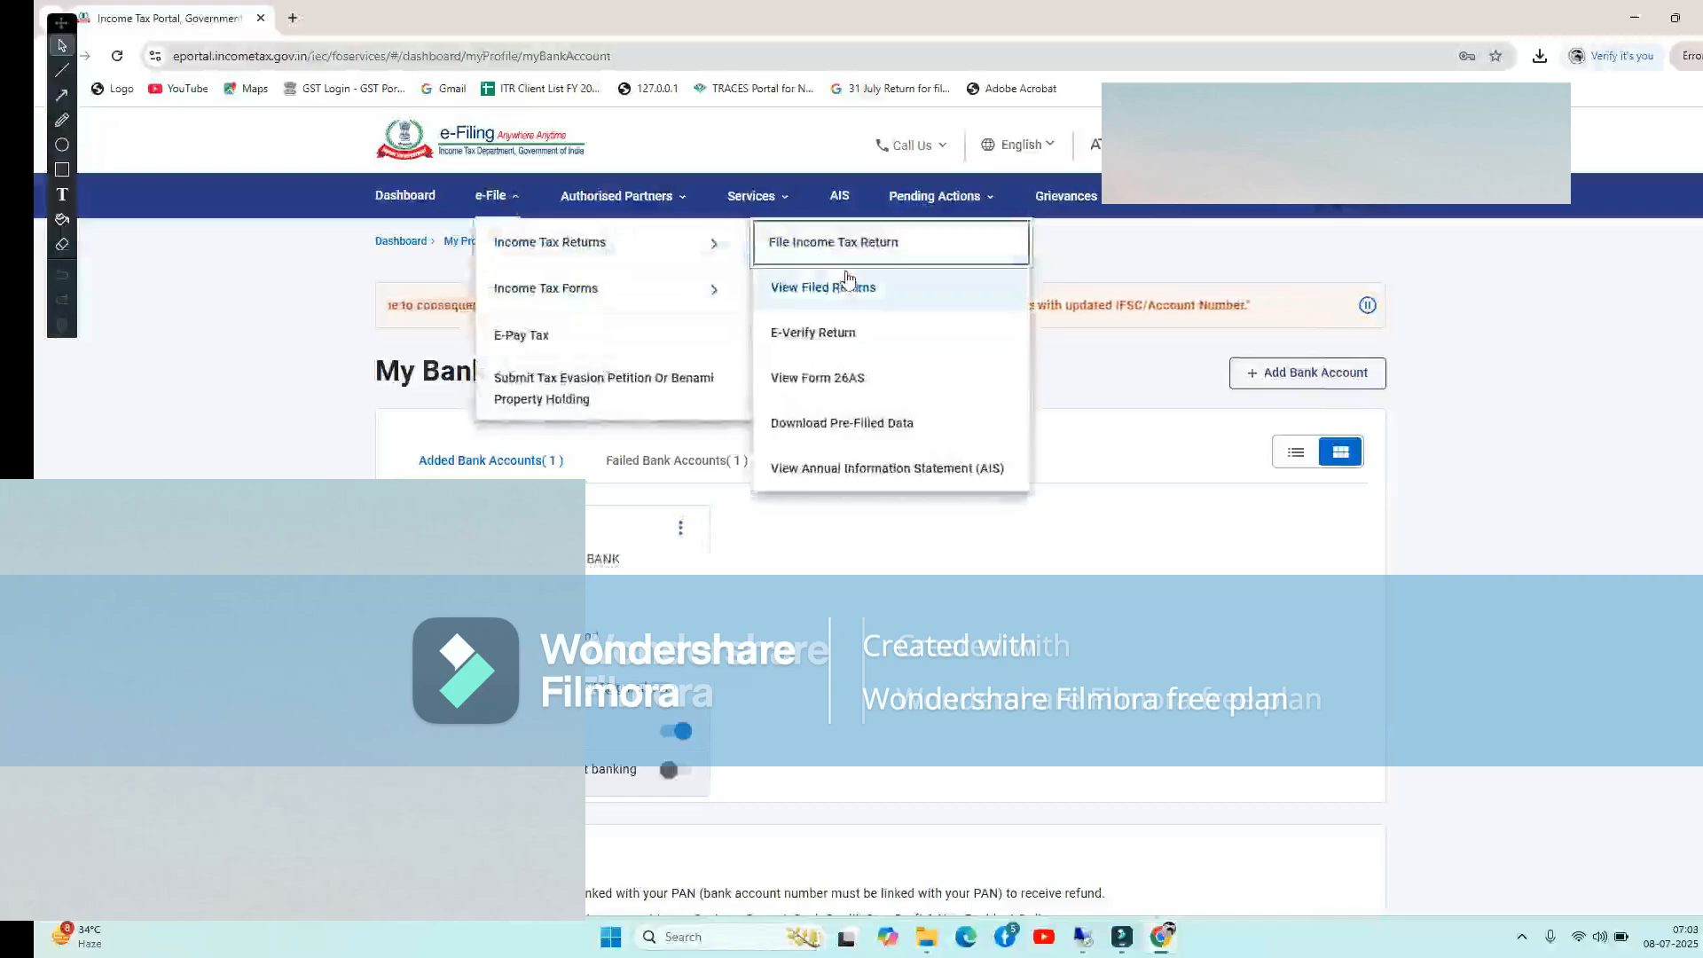
click(847, 244)
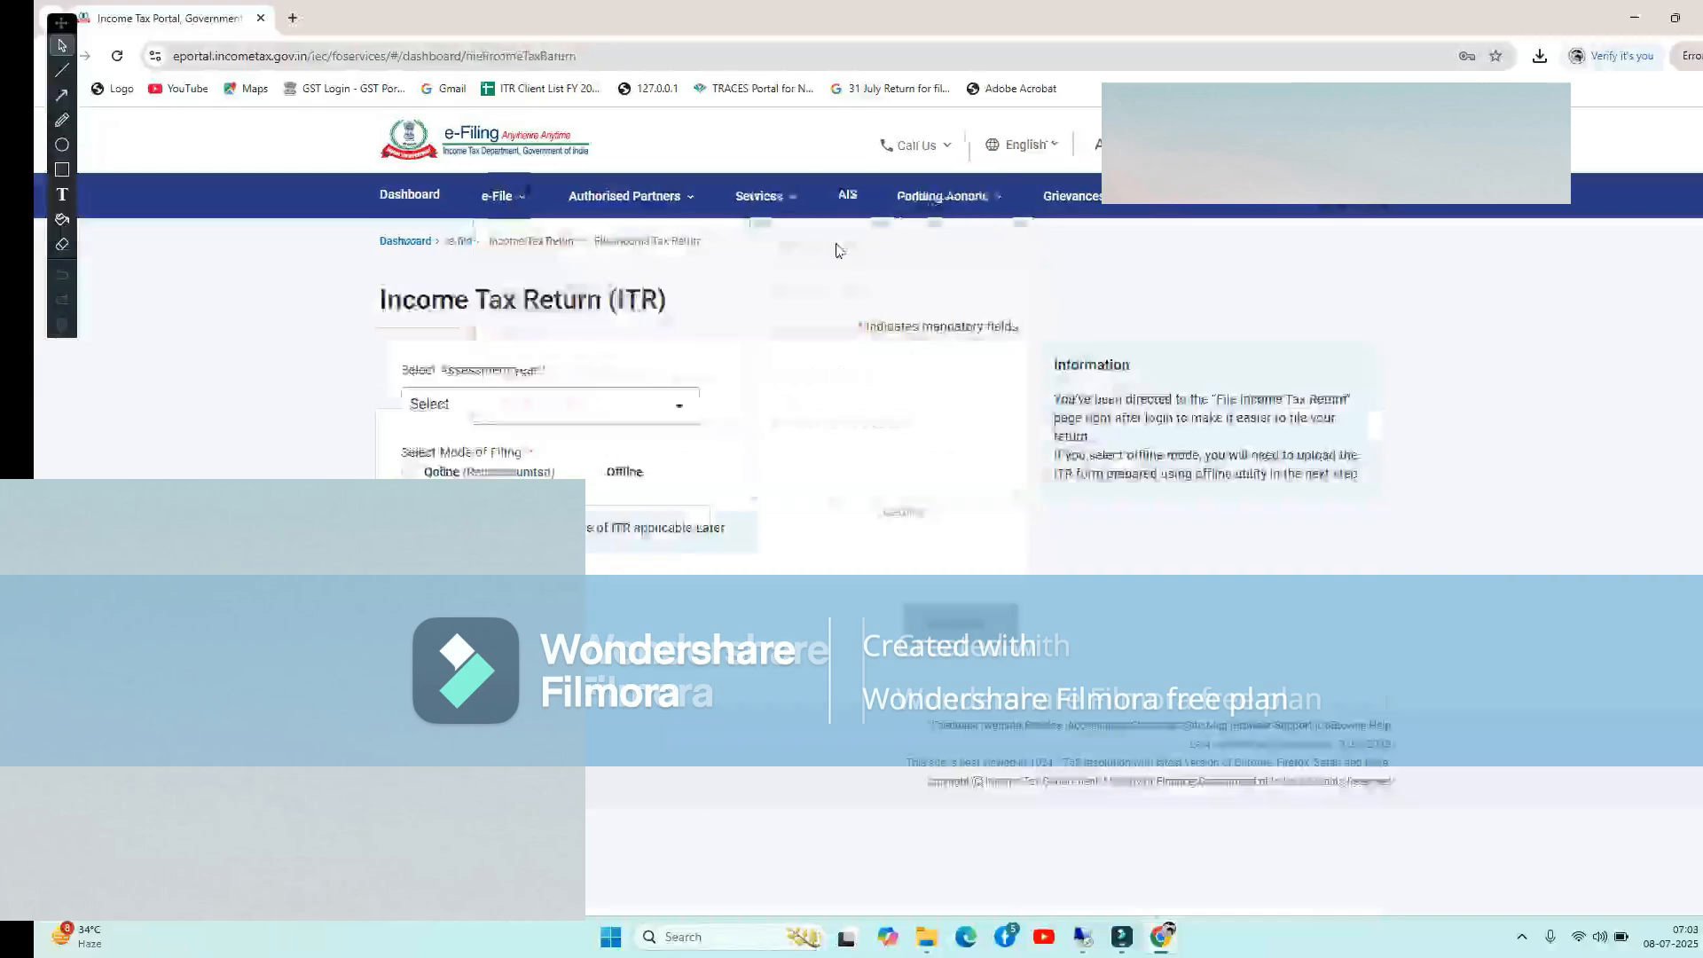
click(652, 425)
click(521, 487)
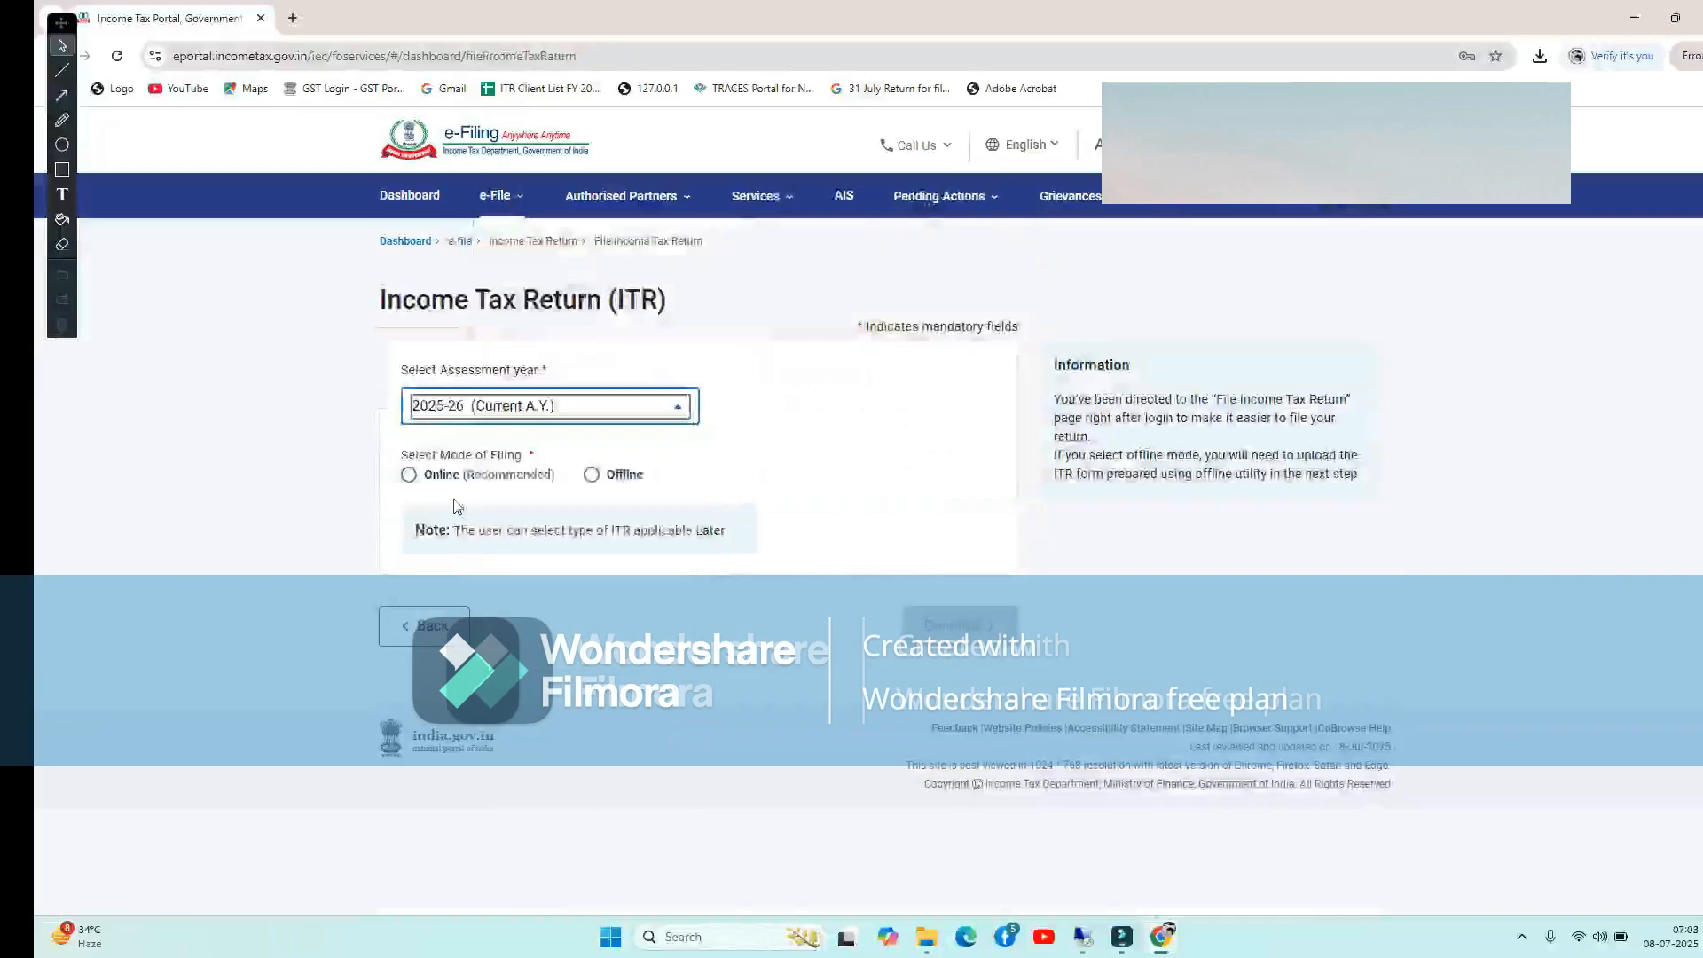
click(409, 473)
click(974, 624)
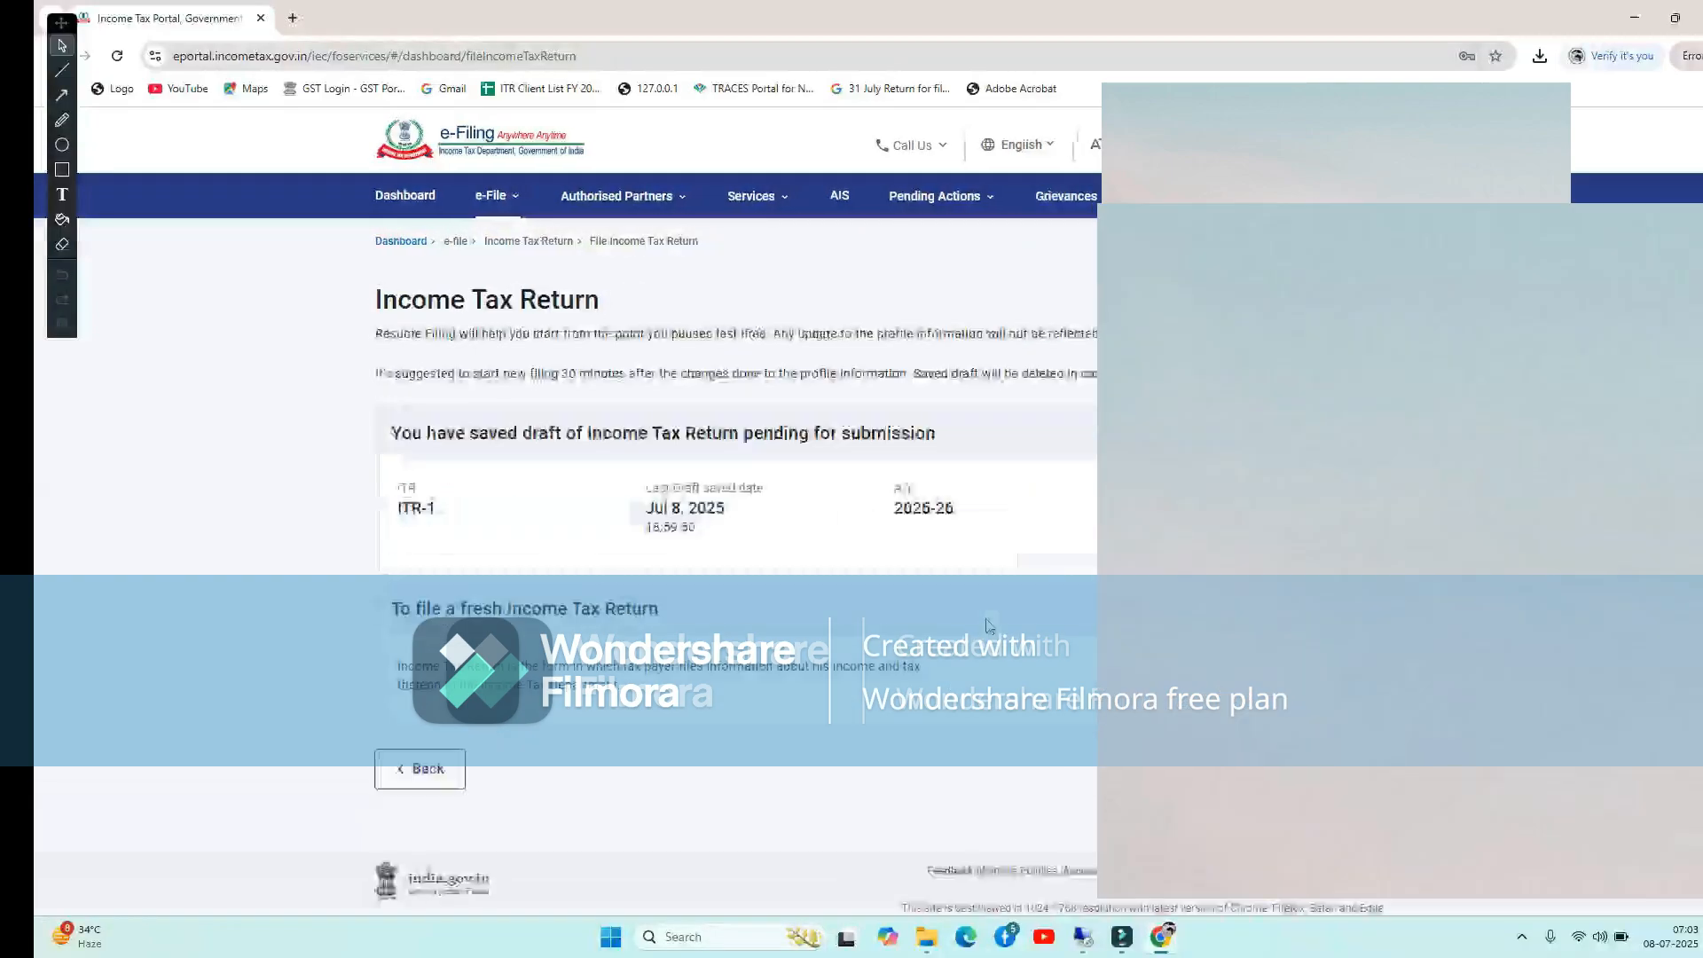
click(1277, 508)
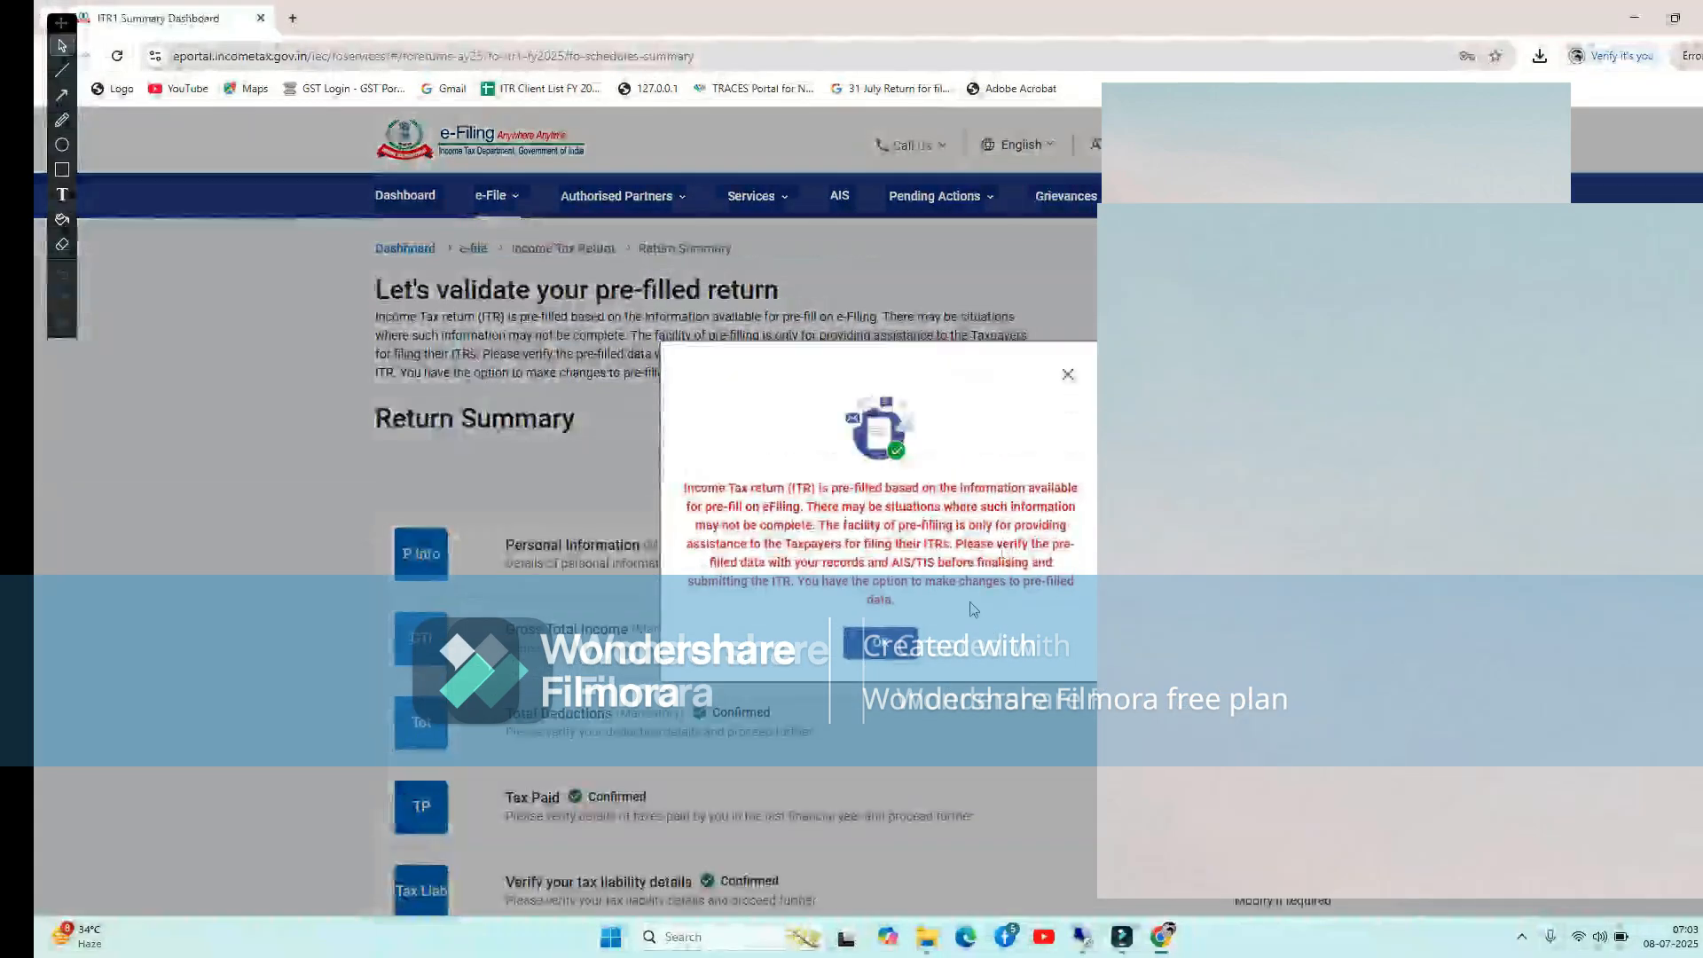
click(887, 652)
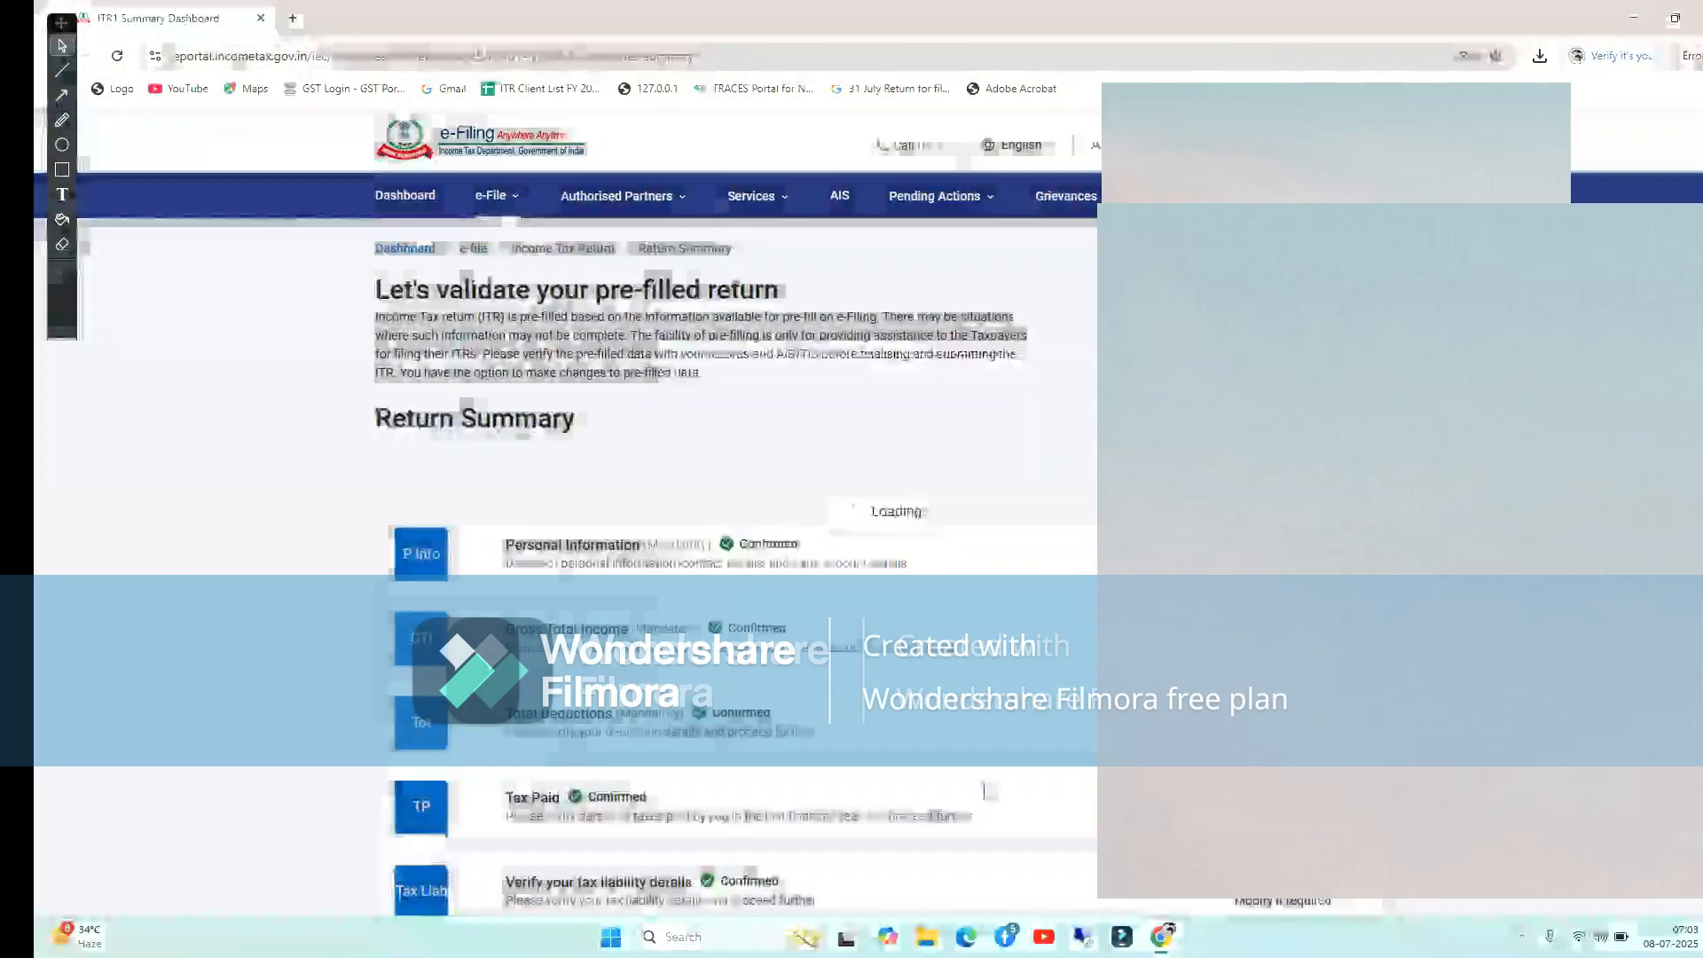
Proceed from the Return Summary through the taxable income calculation to the return's preview and submit declaration, down to its validation option
scroll(975, 789, down, 3)
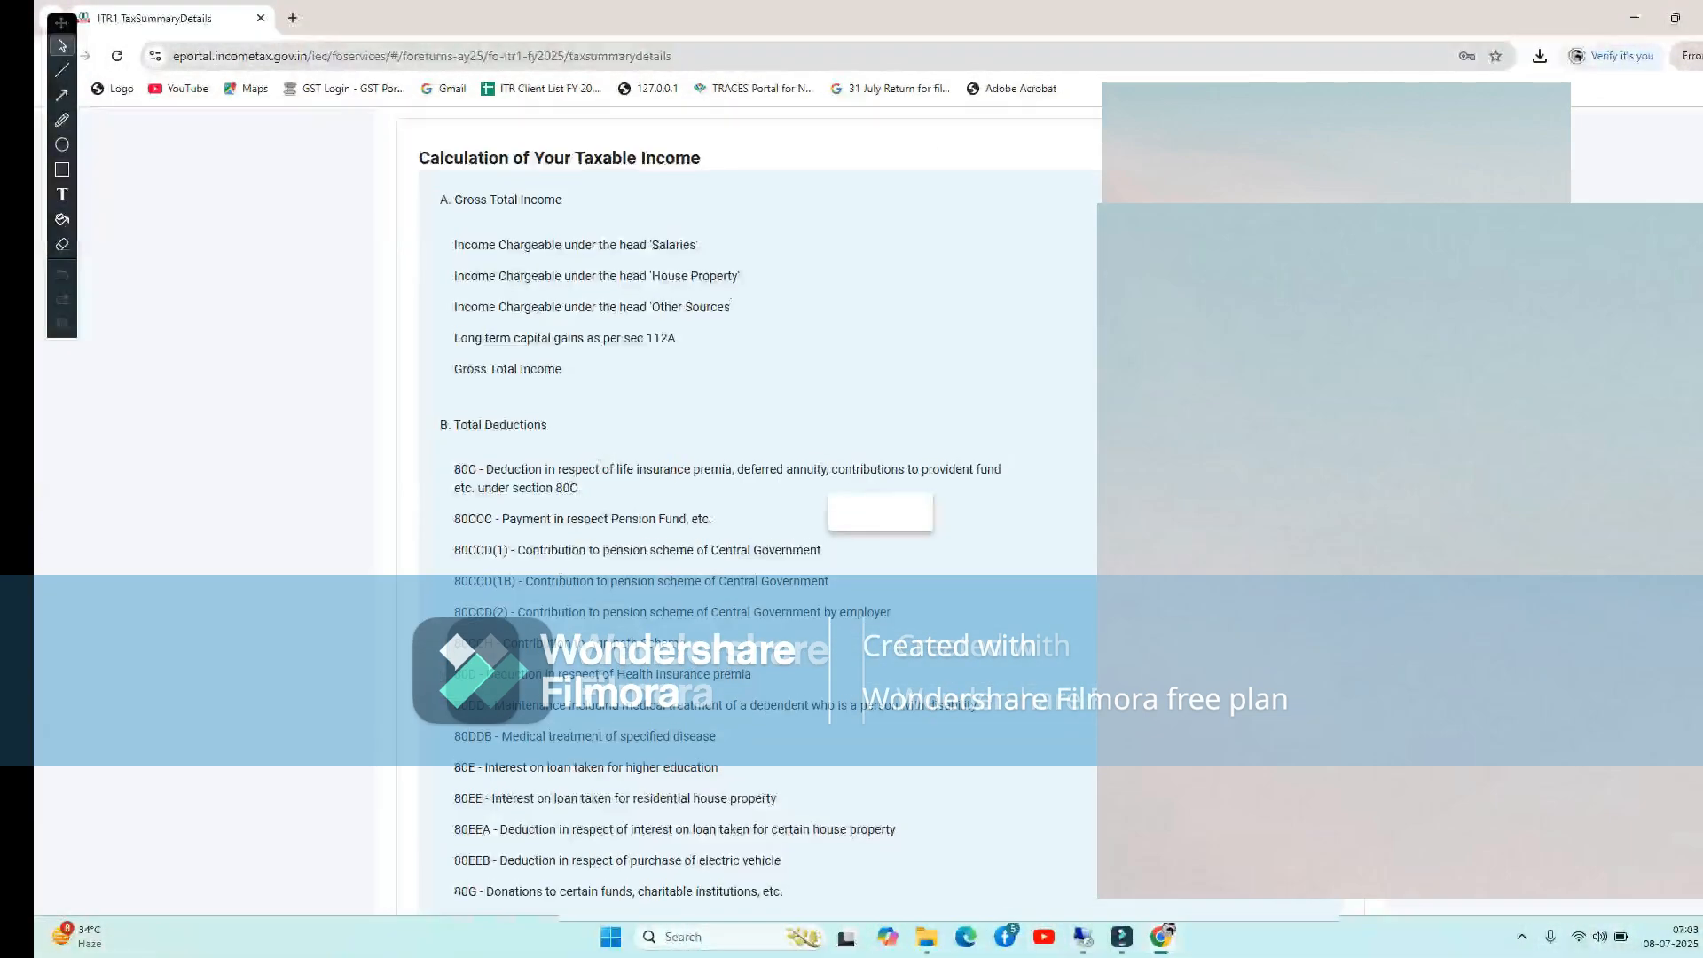
scroll(798, 426, down, 15)
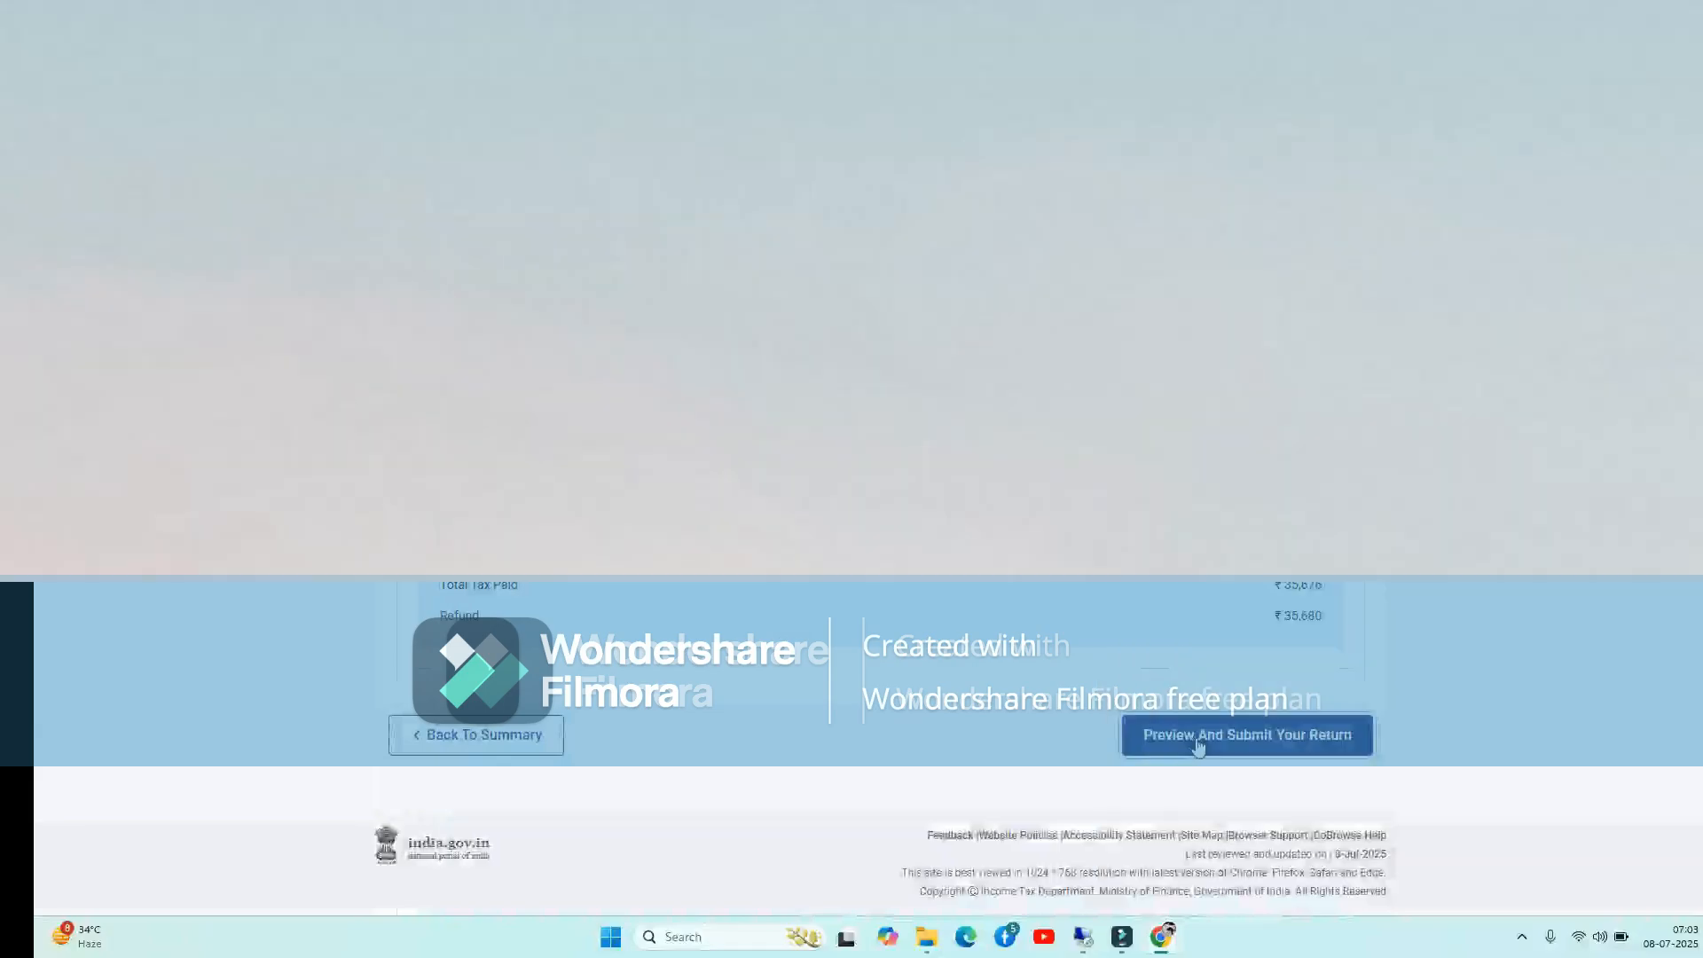
click(1200, 746)
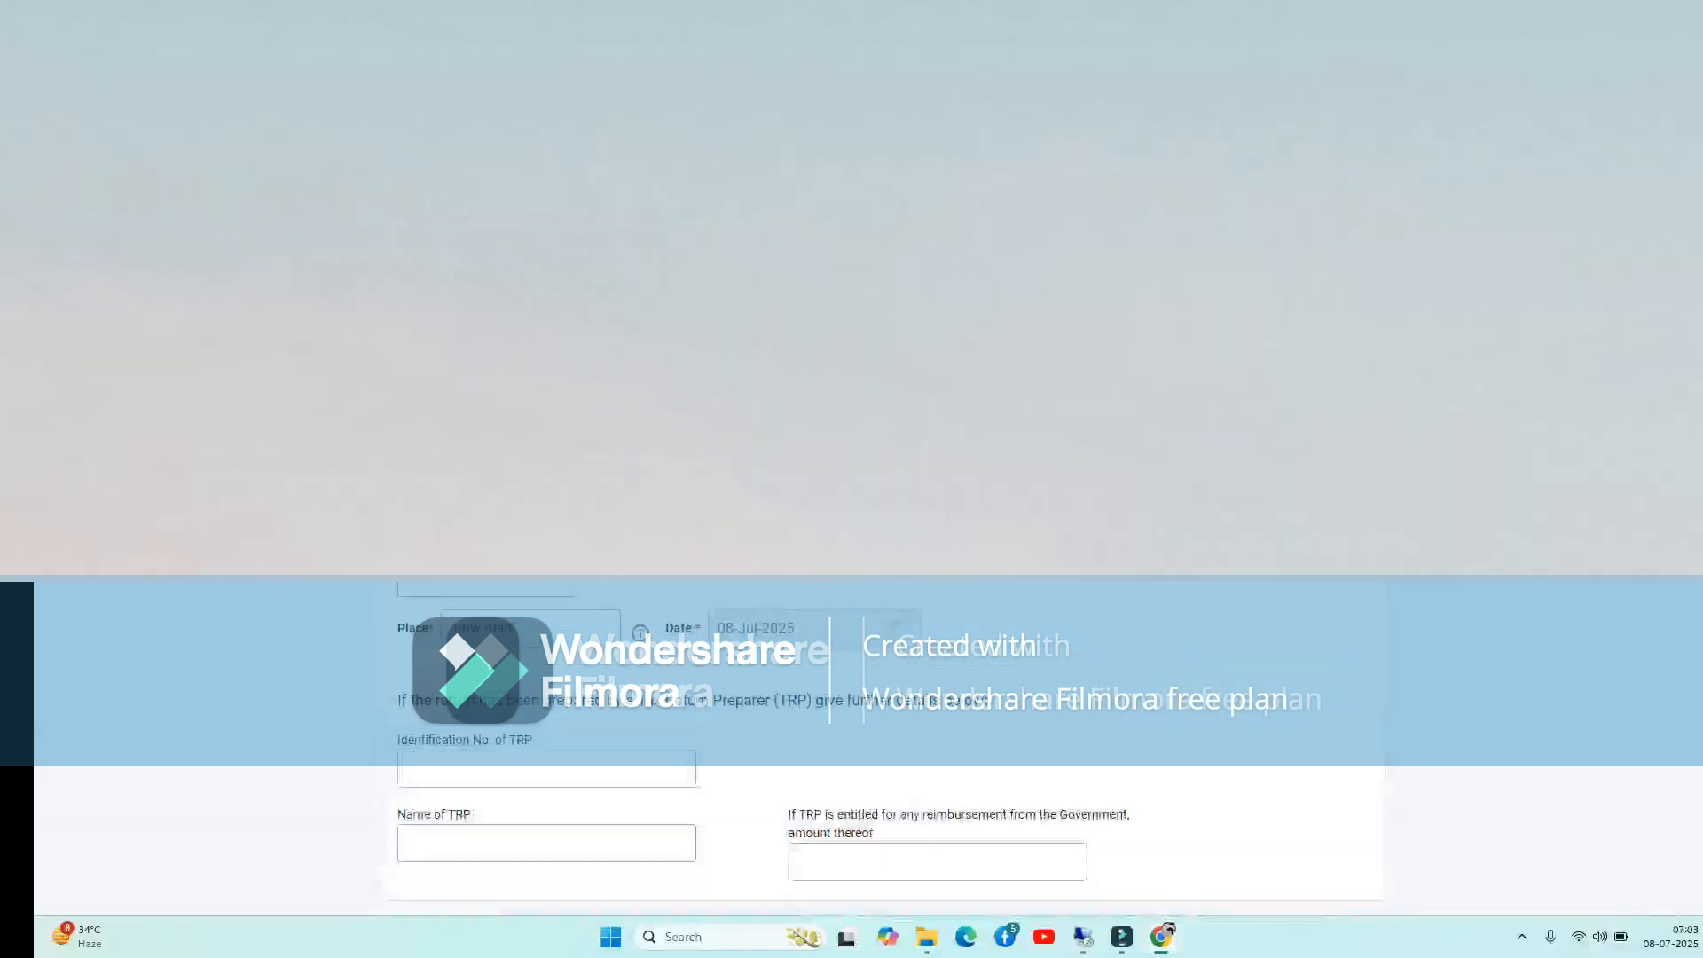
scroll(772, 759, down, 3)
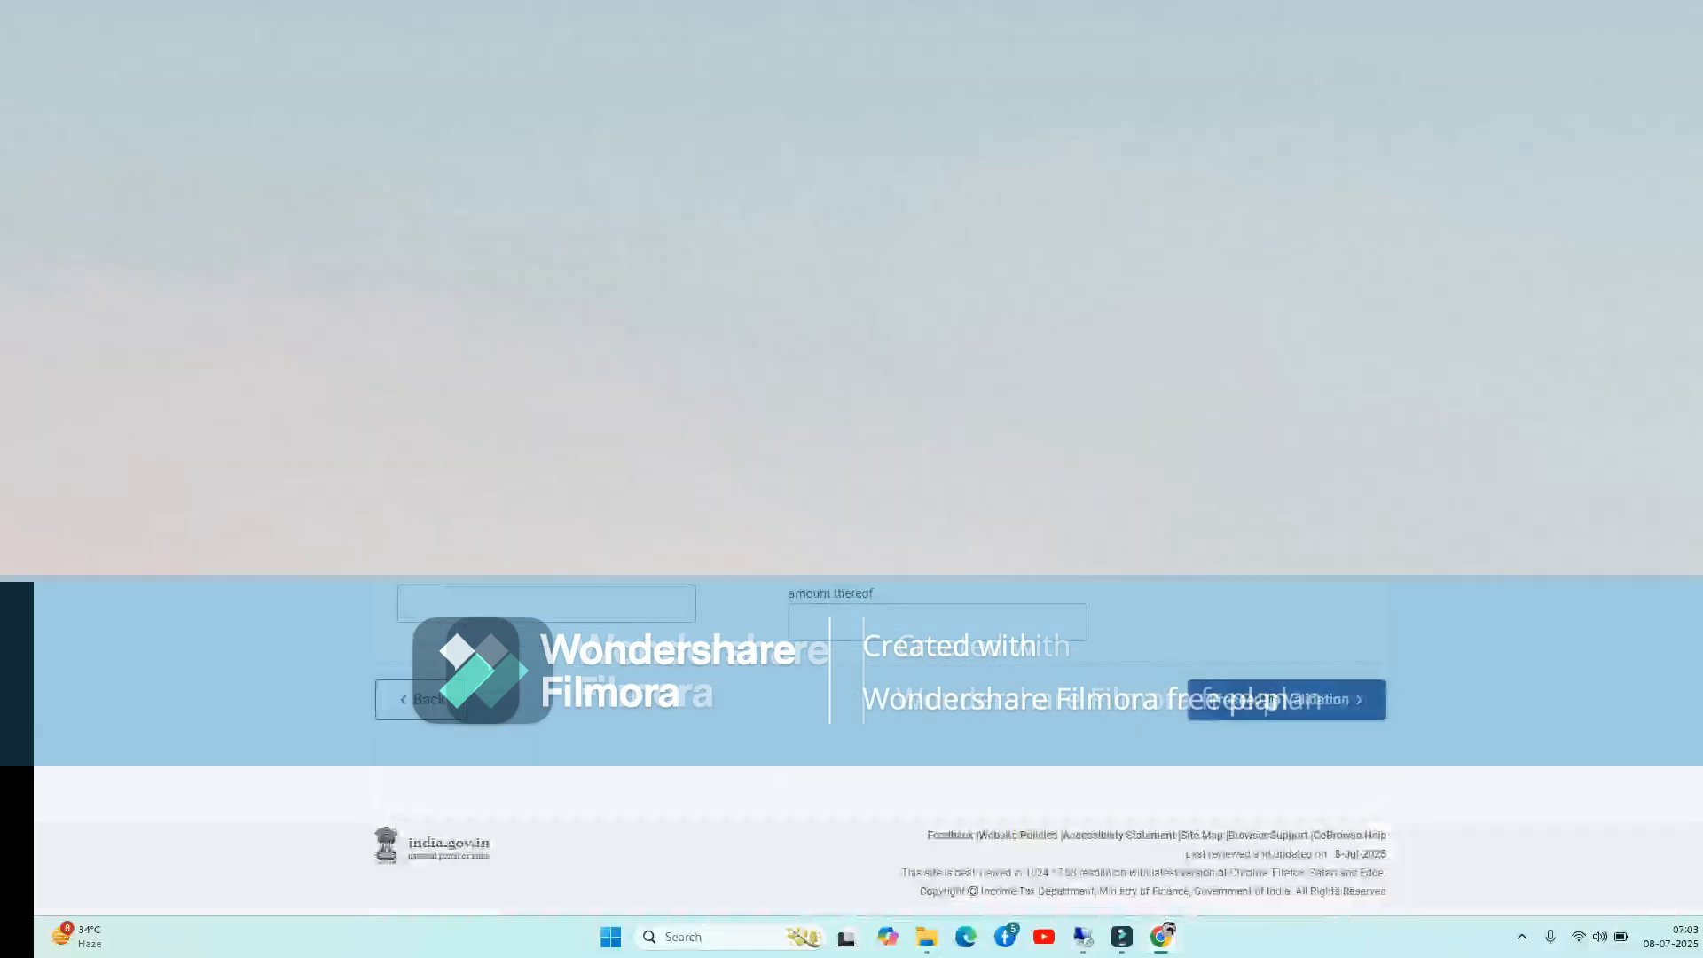
Proceed to validation of the ITR-1 return and select the Type of account error in the Internal Validation list
click(1280, 700)
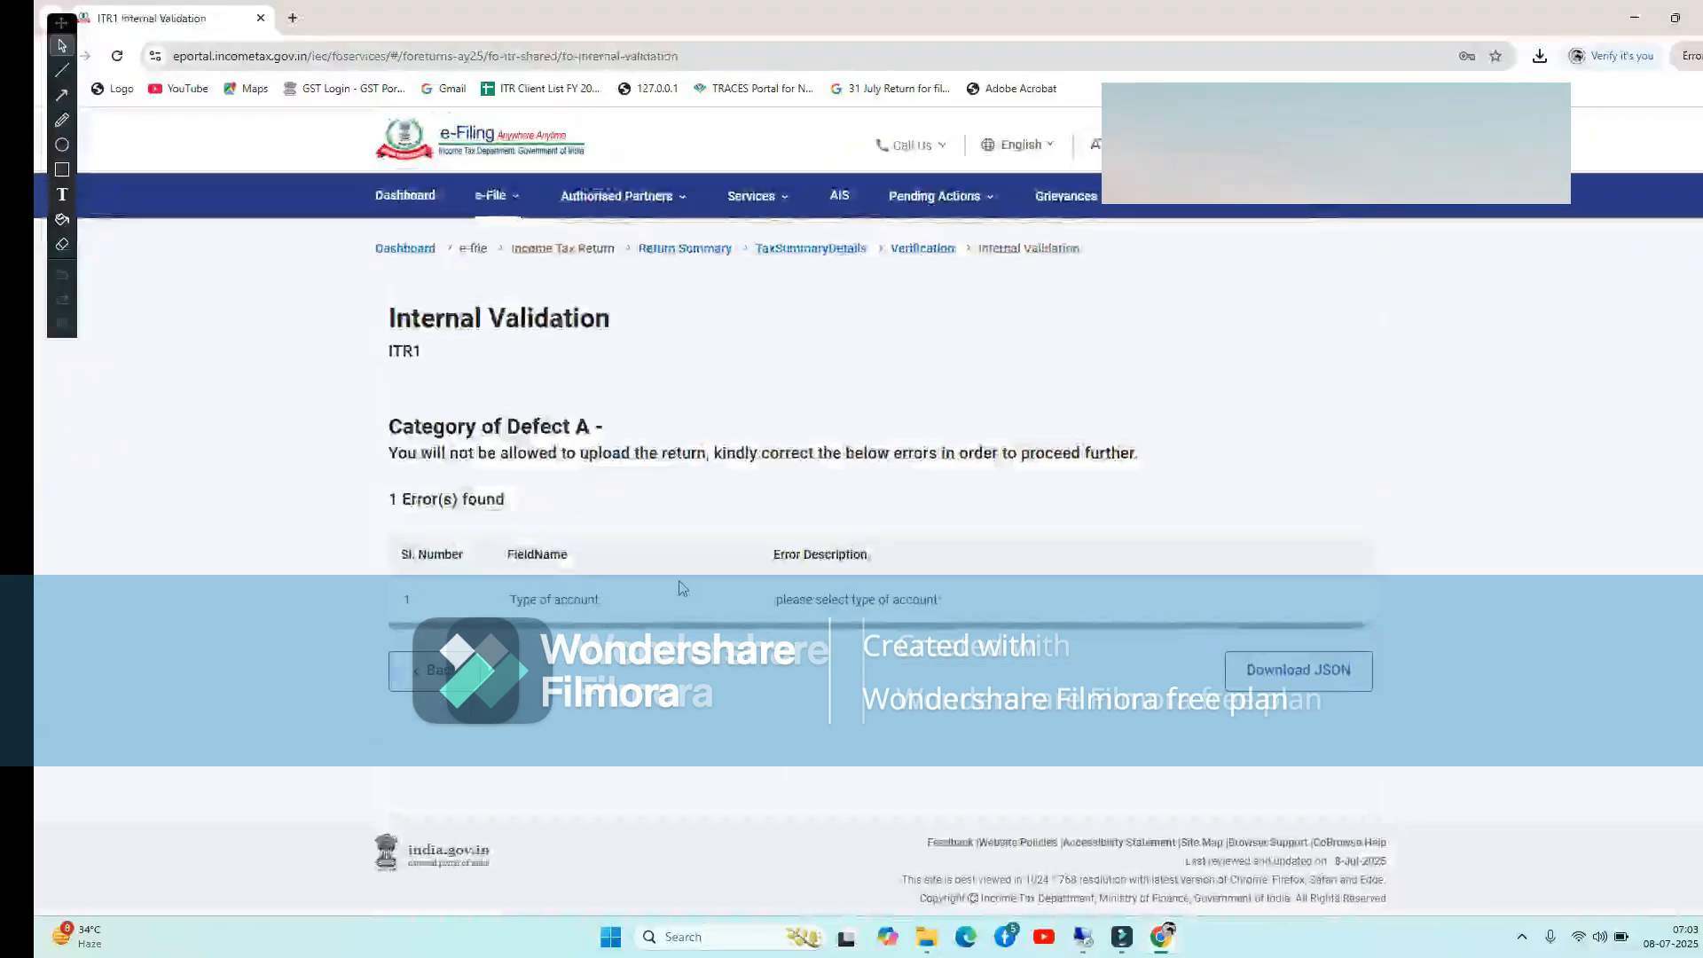
click(798, 603)
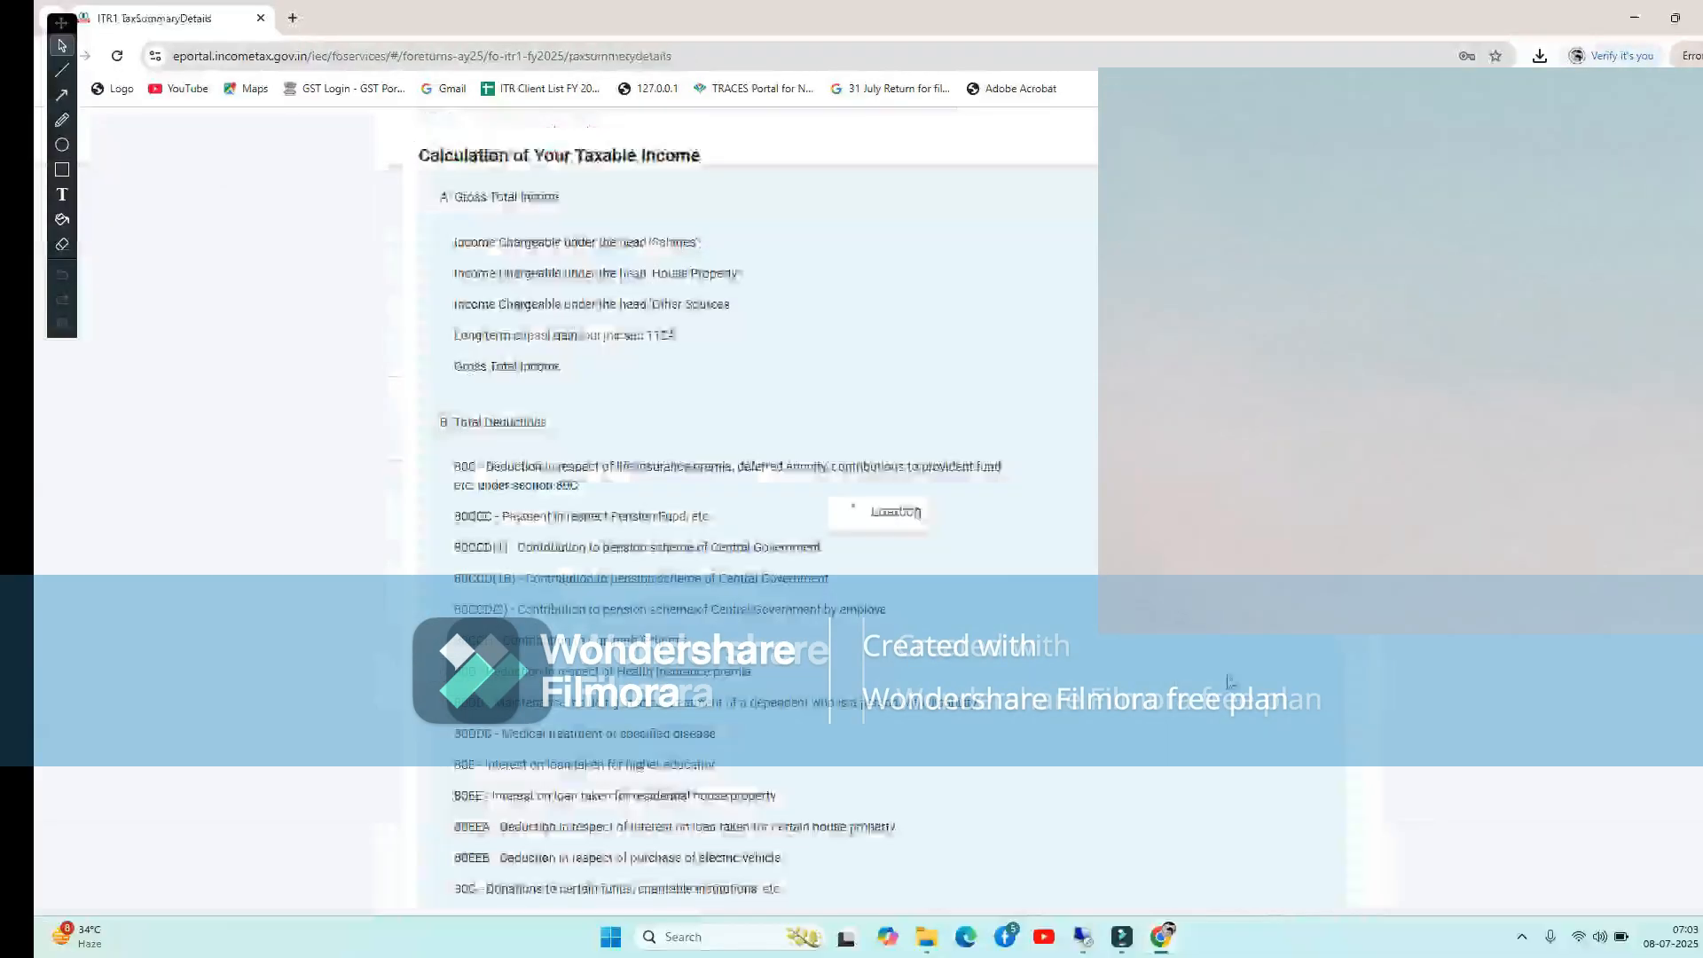
Proceed from the tax summary to the return declaration, run the validation again and go back to the declaration page
scroll(1224, 678, down, 10)
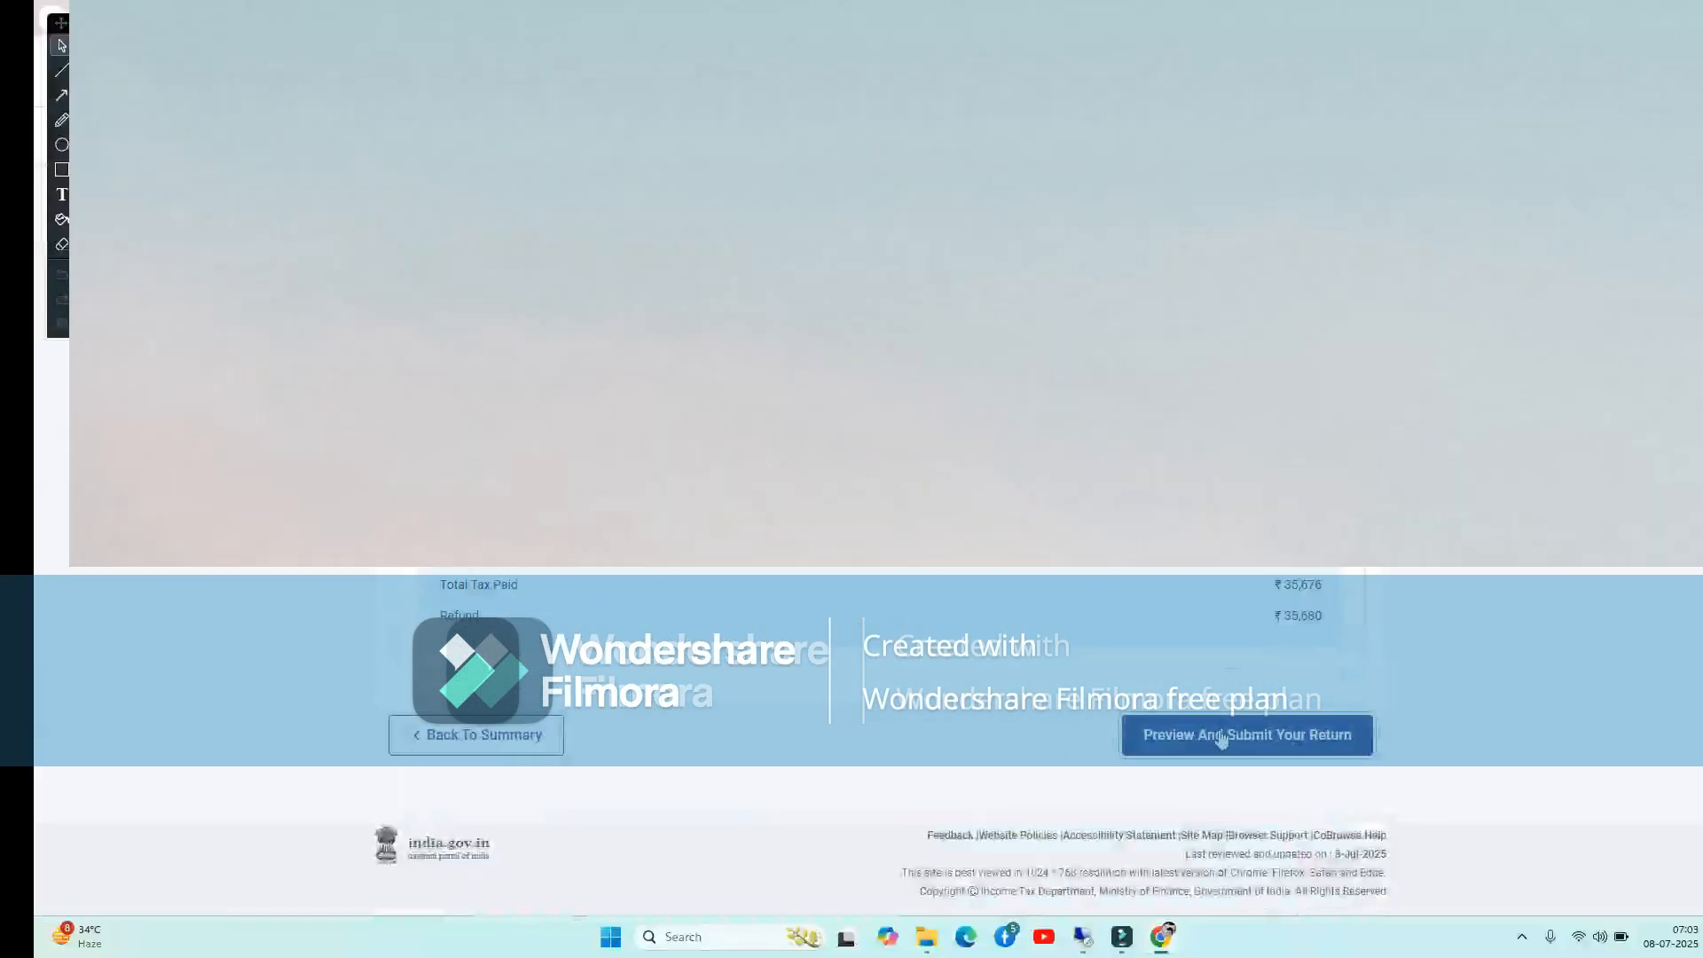
click(1222, 735)
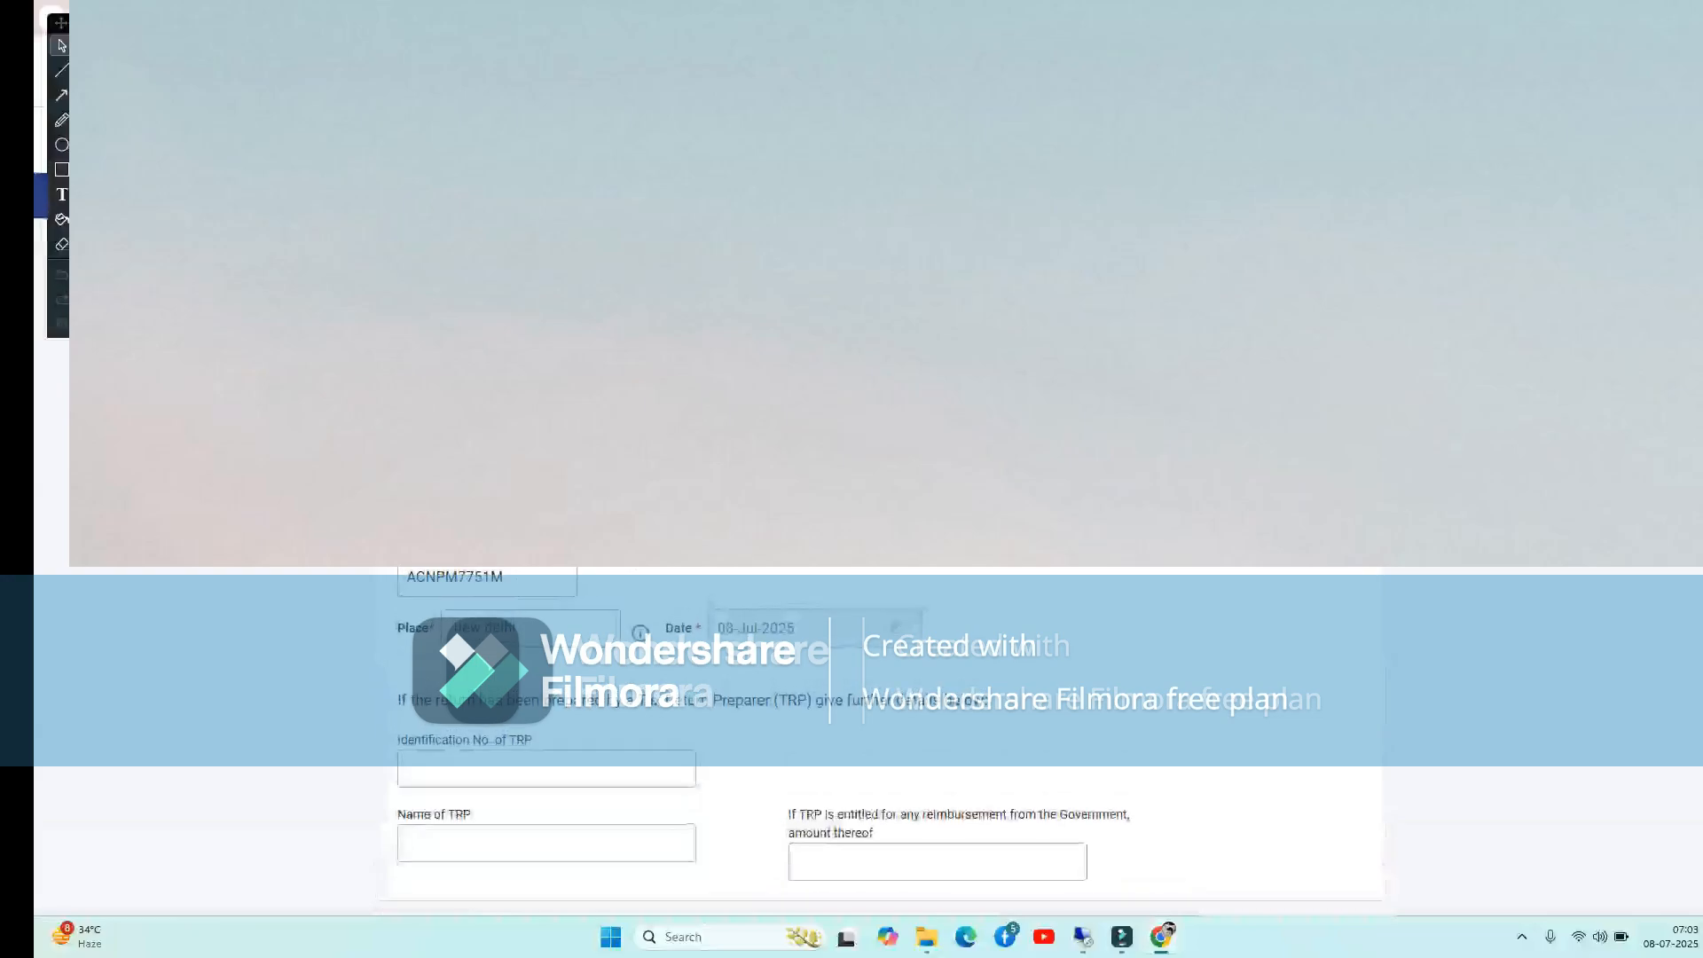
scroll(984, 718, down, 5)
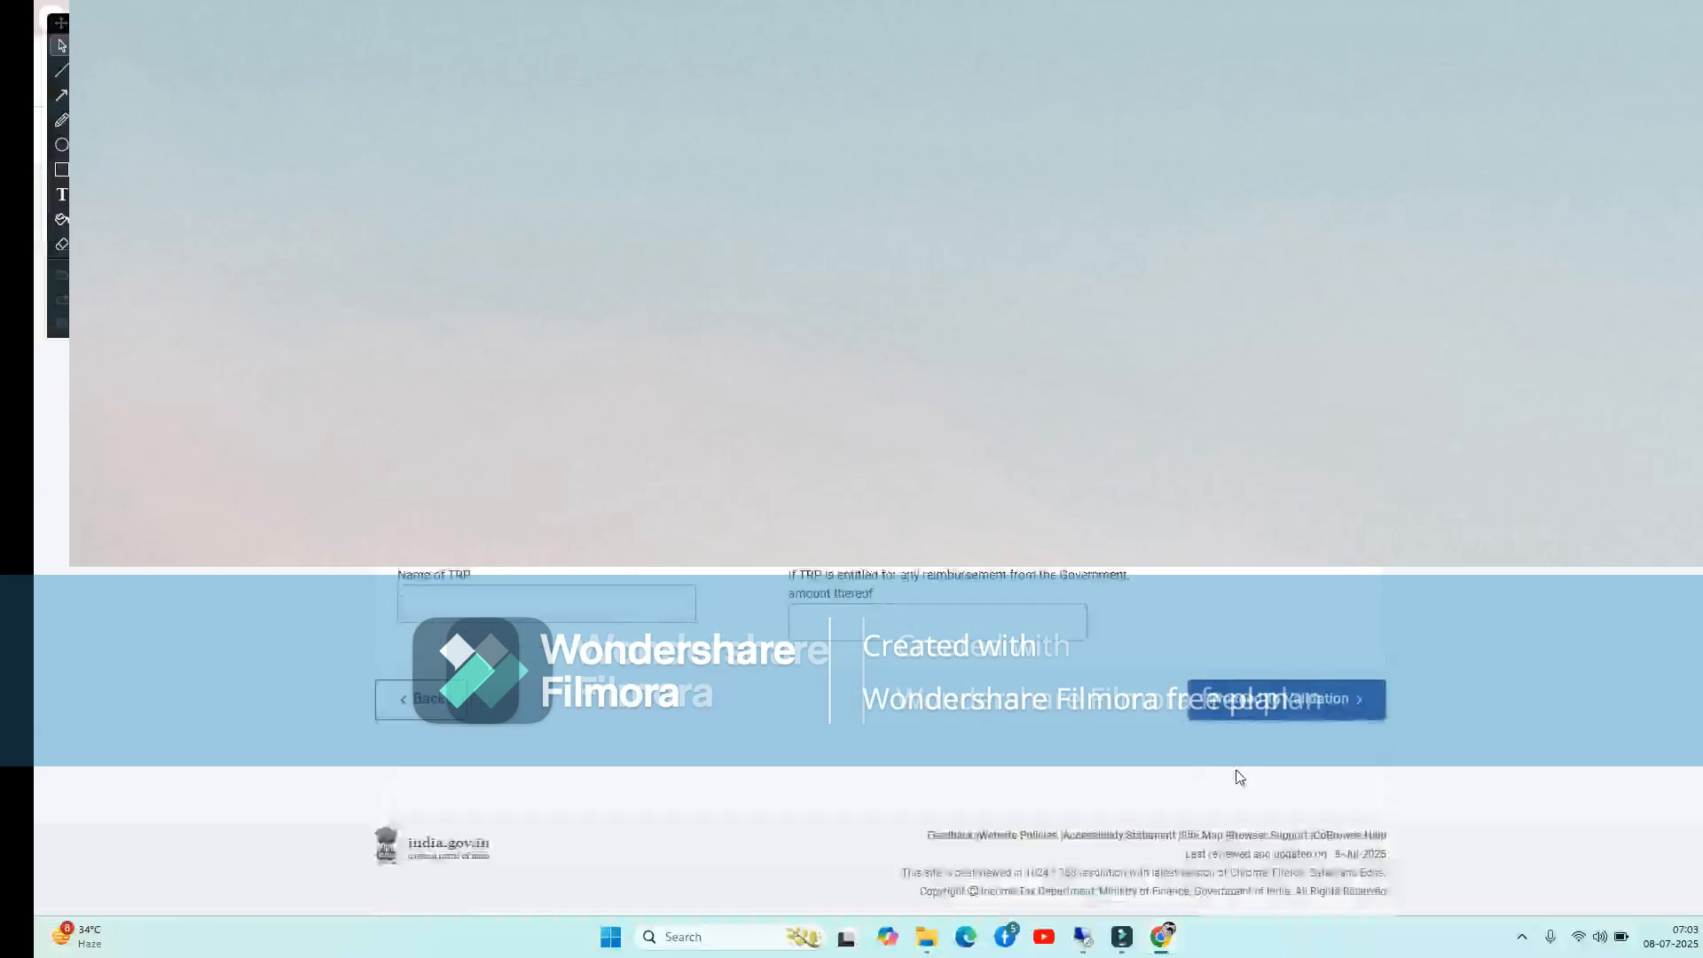
click(1318, 707)
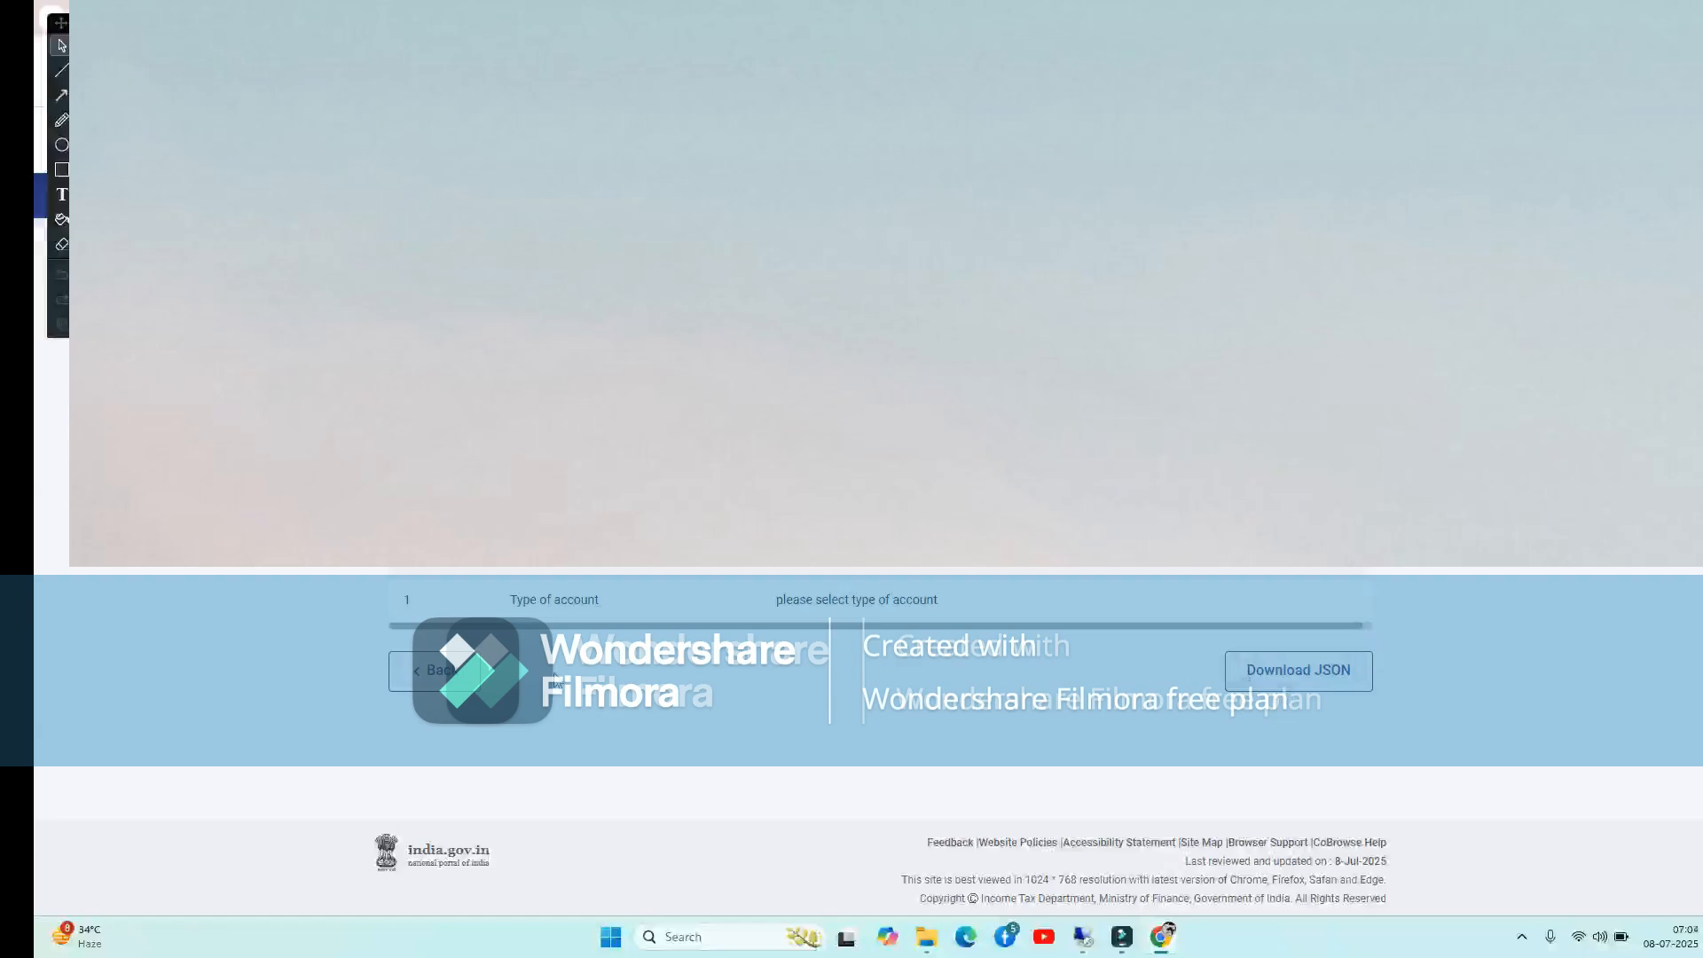
click(421, 672)
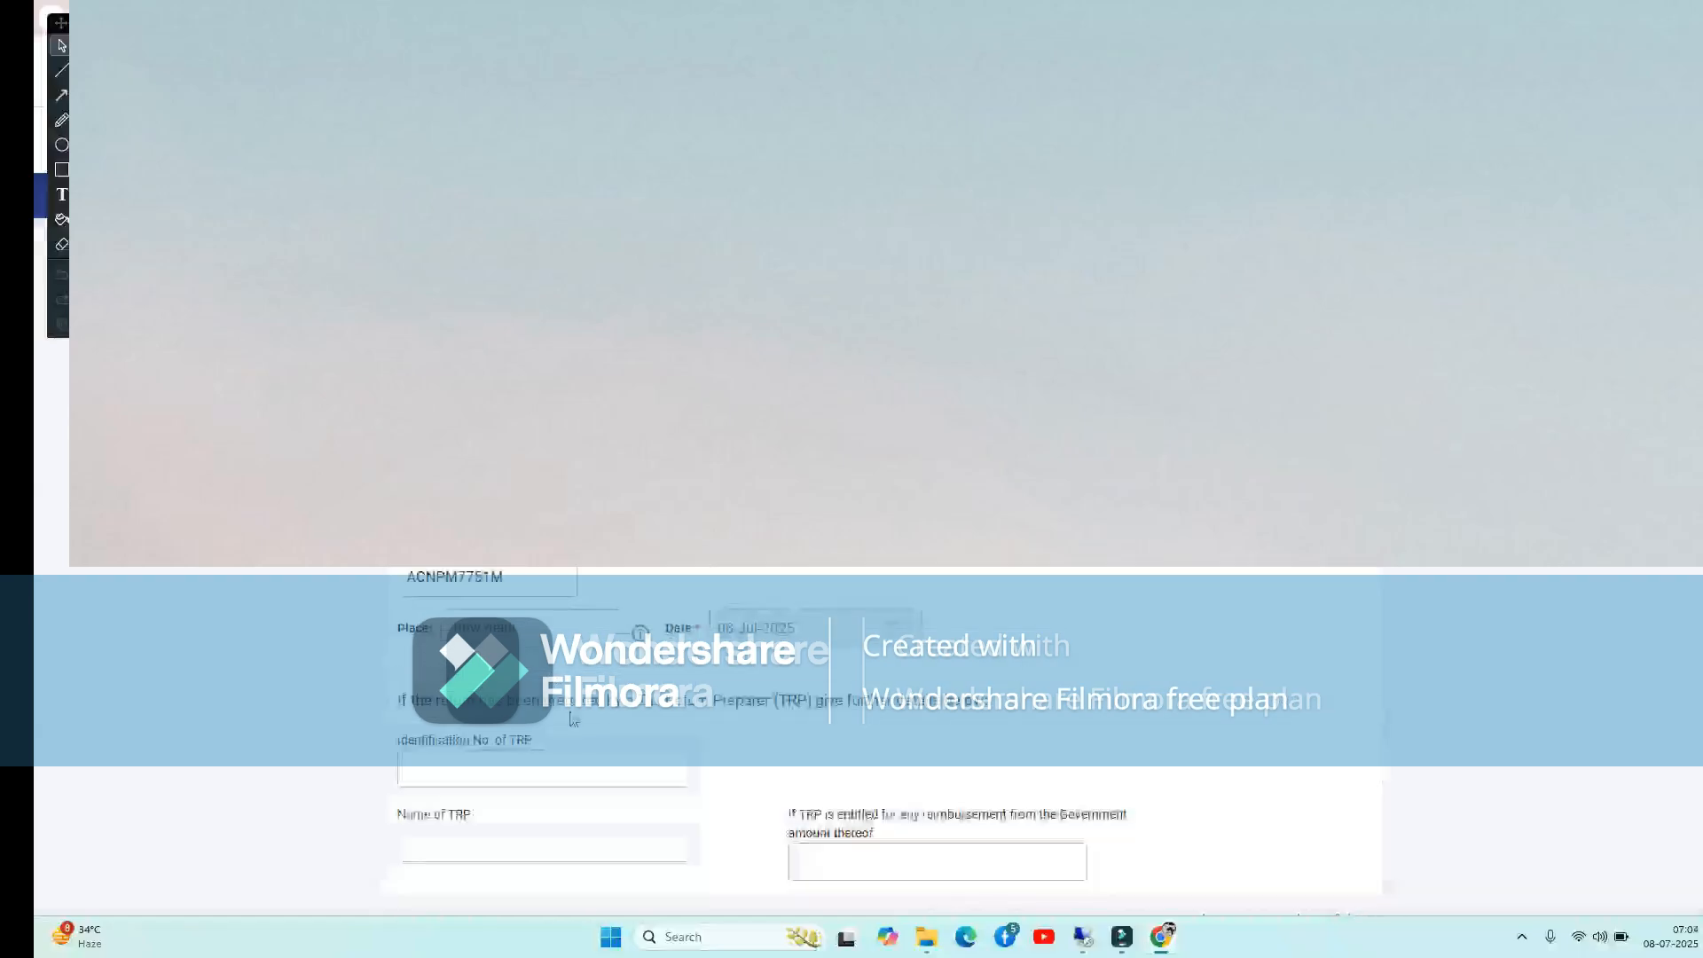